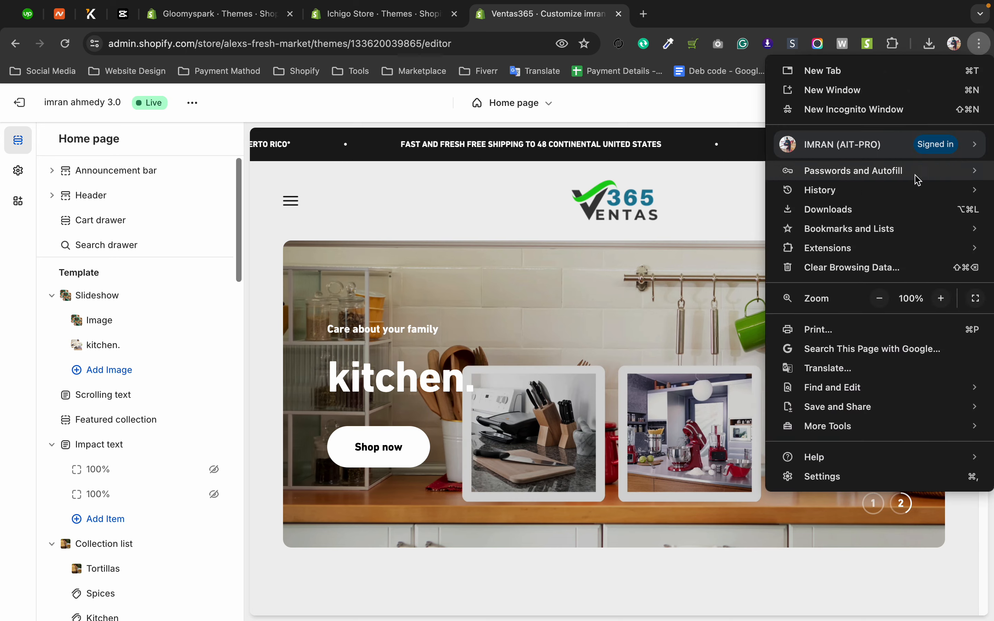
{"action": "left_click", "coordinate": [881, 300]}
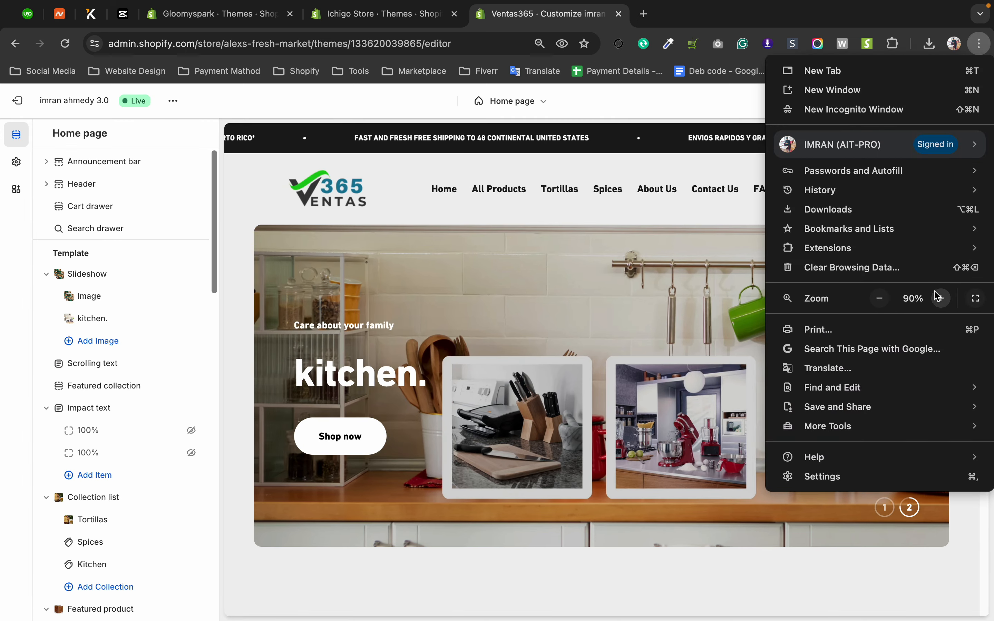
{"action": "left_click", "coordinate": [942, 298]}
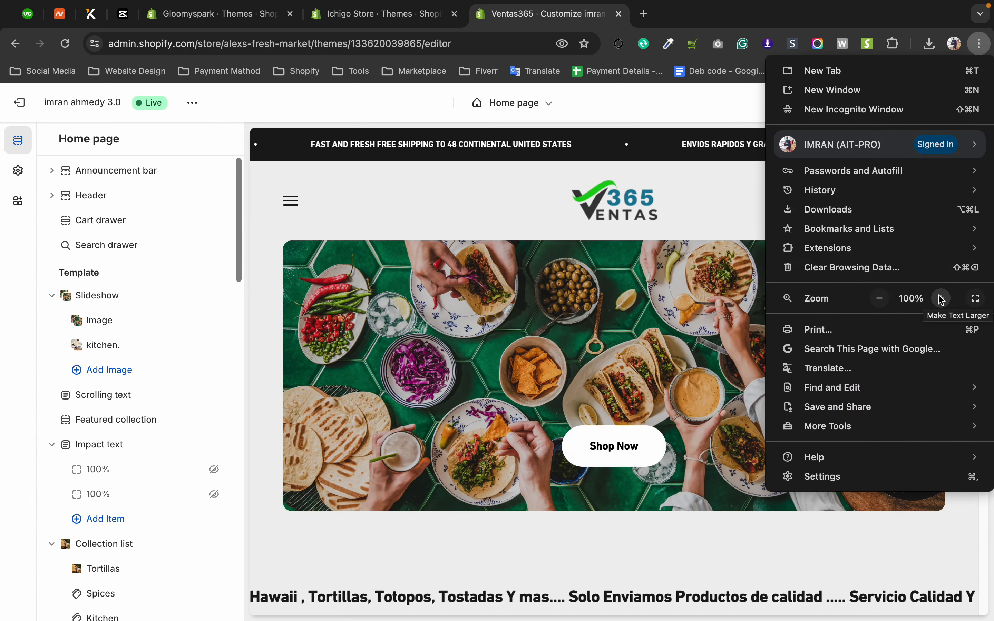
{"action": "left_click", "coordinate": [2, 396]}
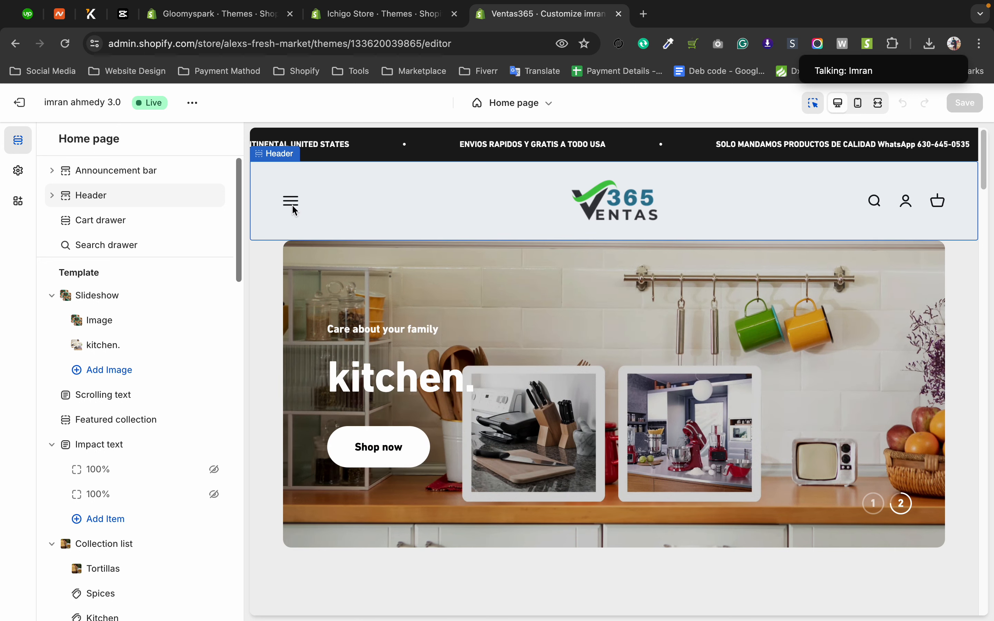
Reduce the browser's page zoom to 90% so the theme editor preview shows the full desktop header.
{"action": "mouse_move", "coordinate": [867, 66]}
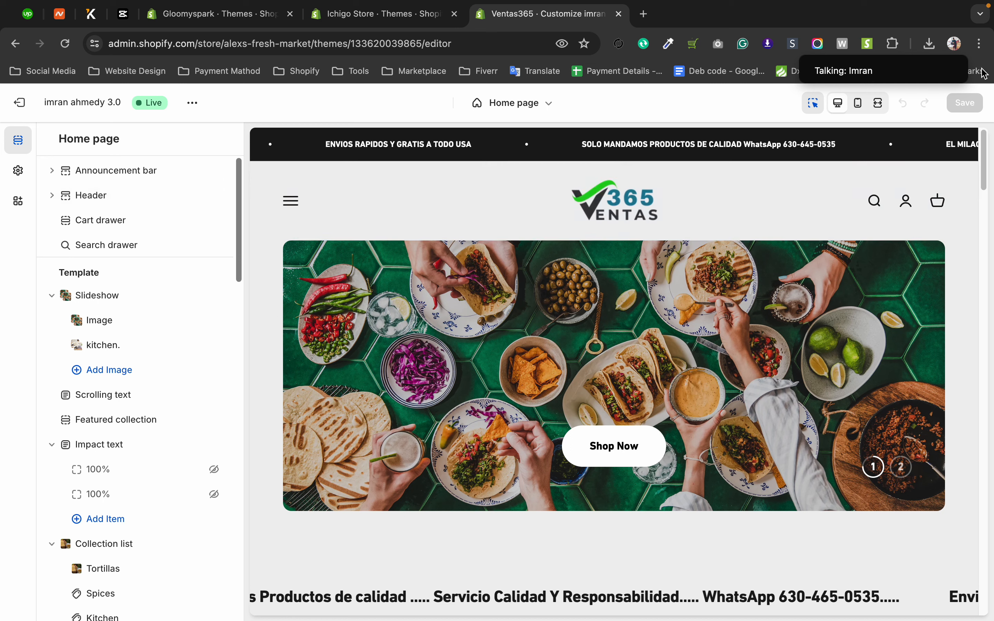
{"action": "left_click", "coordinate": [980, 43]}
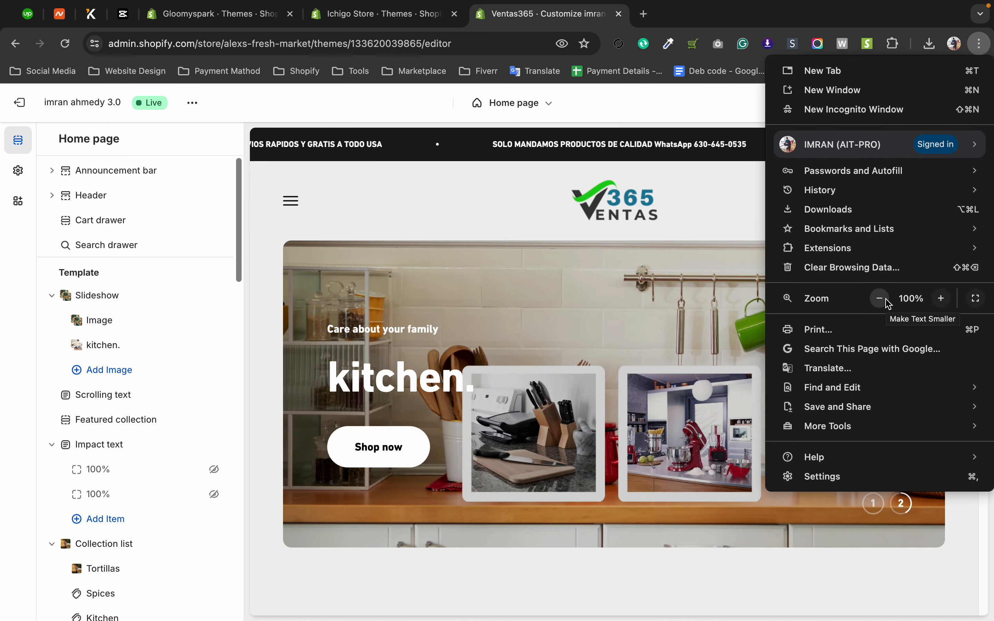
{"action": "left_click", "coordinate": [882, 299]}
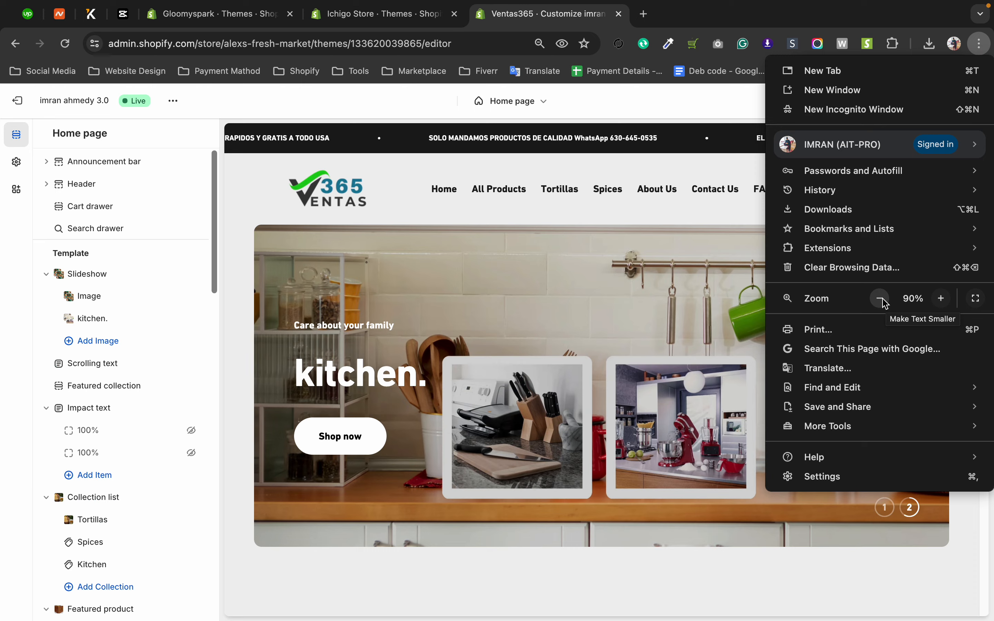
{"action": "left_click", "coordinate": [1, 354]}
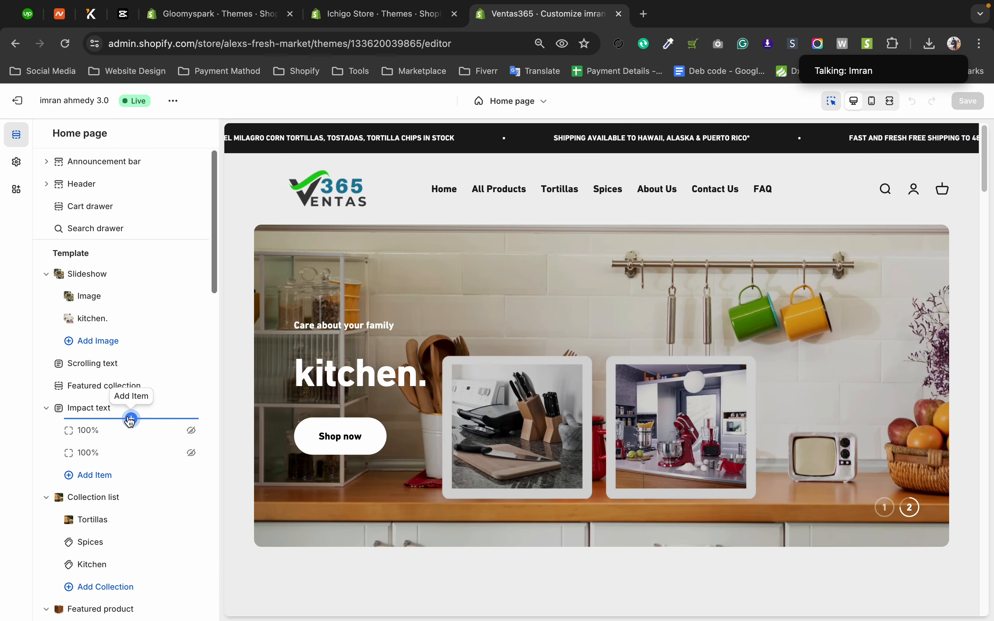
Open the Announcement bar section's settings, try Arrows as the multiple message navigation, and return it to Auto-scrolling.
{"action": "left_click", "coordinate": [46, 162]}
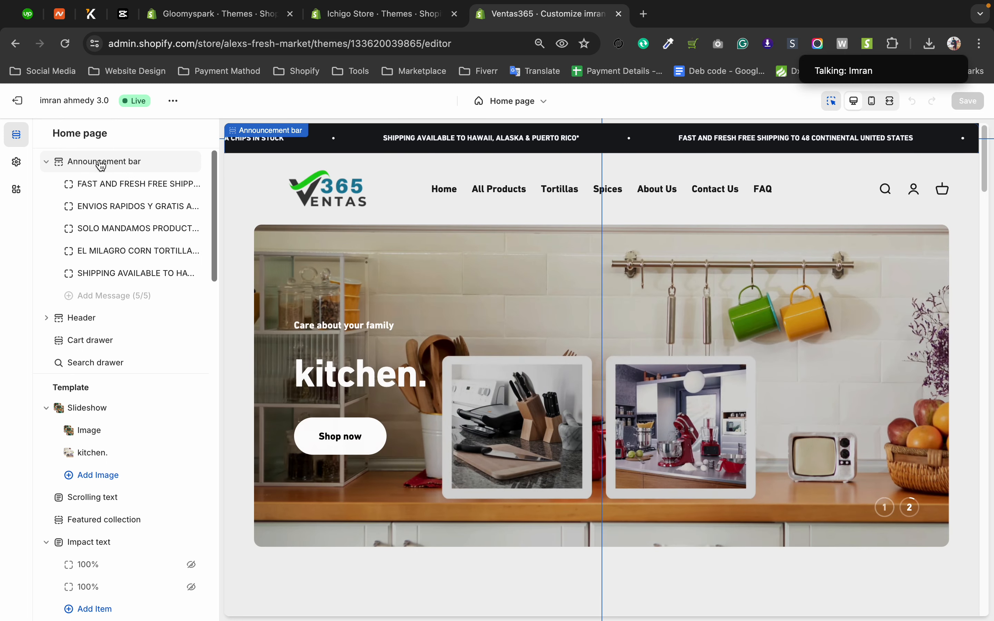
{"action": "left_click", "coordinate": [101, 166]}
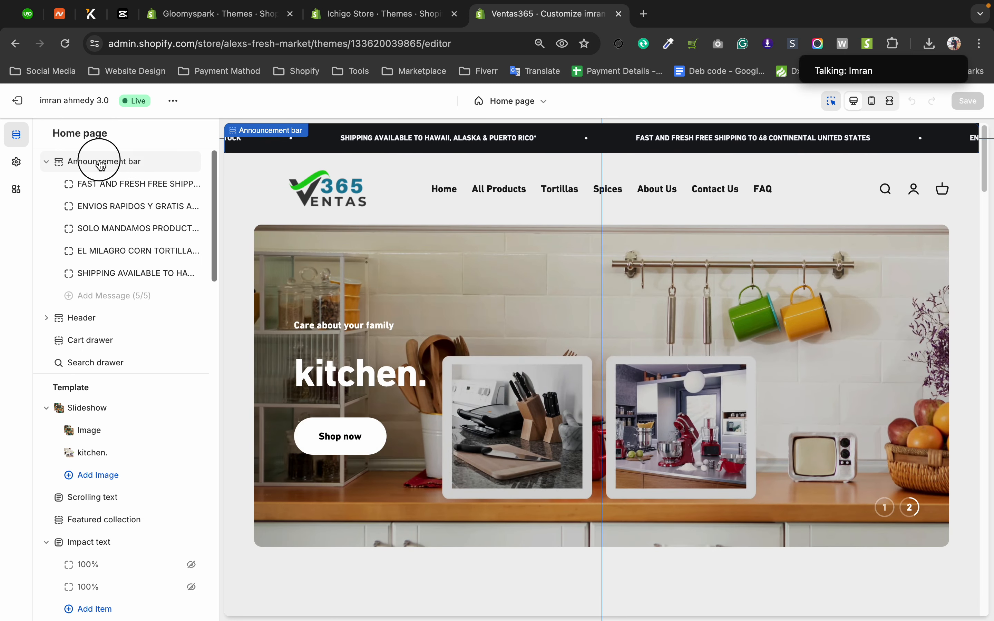
{"action": "left_click", "coordinate": [88, 262]}
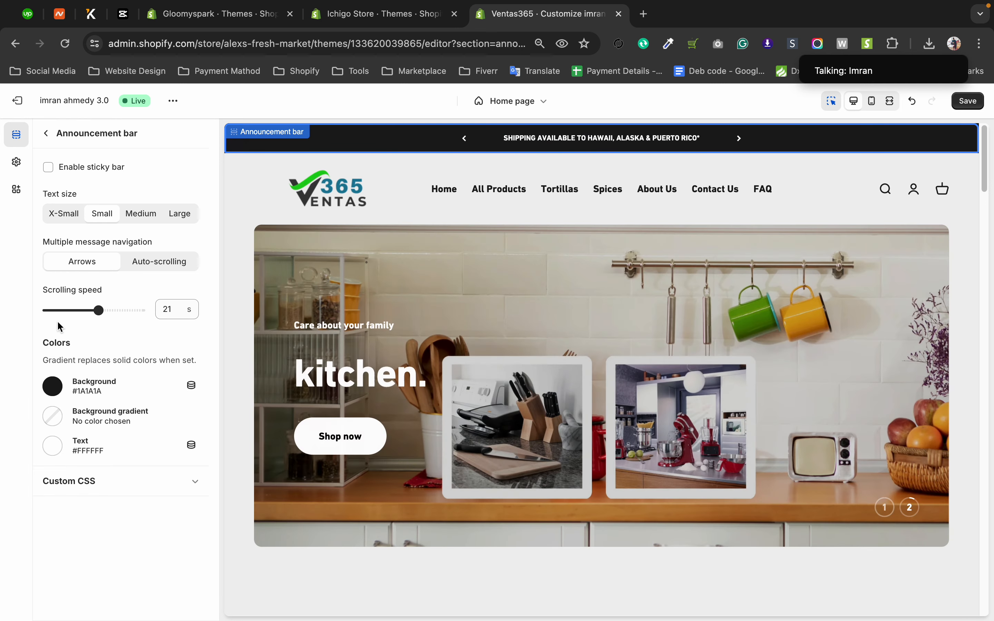
{"action": "left_click", "coordinate": [169, 267]}
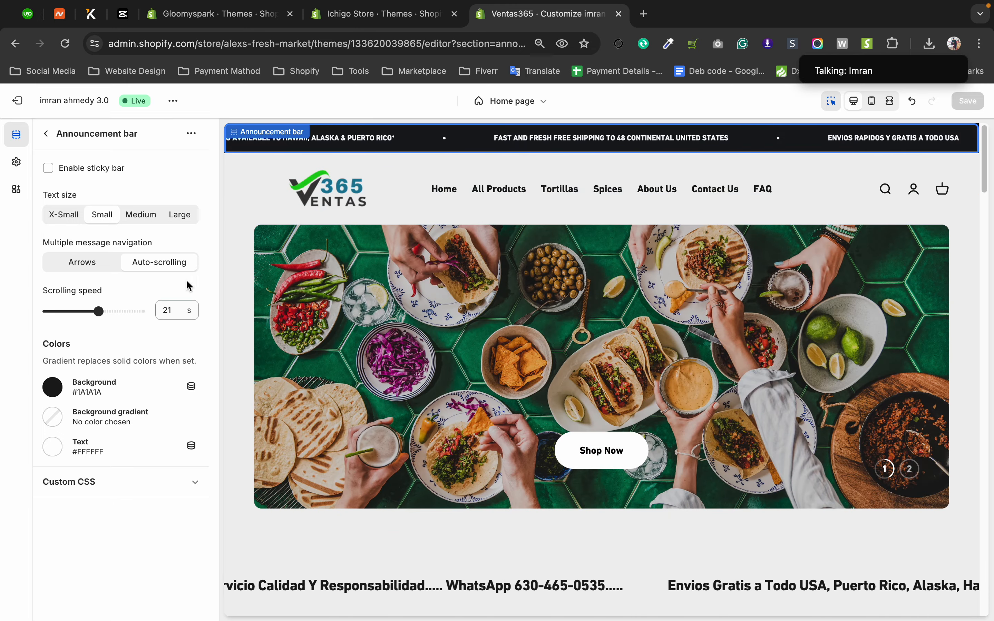
Enable the announcement bar's sticky option, preview how it behaves down the page, disable it again and leave the section settings.
{"action": "scroll", "coordinate": [460, 327], "scroll_direction": "down", "scroll_amount": 4}
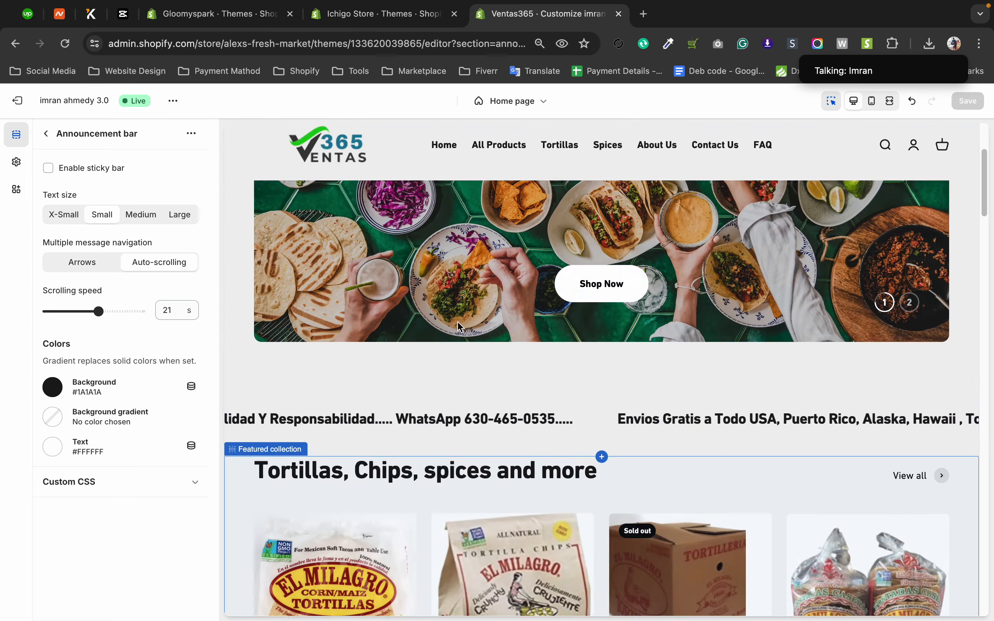
{"action": "scroll", "coordinate": [461, 326], "scroll_direction": "up", "scroll_amount": 4}
{"action": "left_click", "coordinate": [53, 168]}
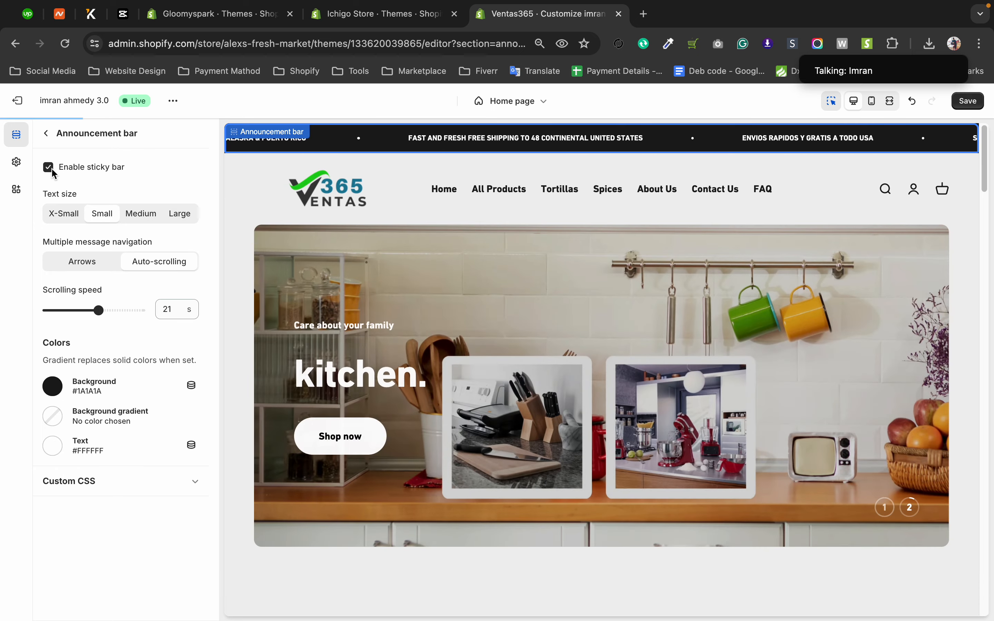
{"action": "scroll", "coordinate": [508, 263], "scroll_direction": "down", "scroll_amount": 10}
{"action": "scroll", "coordinate": [506, 262], "scroll_direction": "up", "scroll_amount": 10}
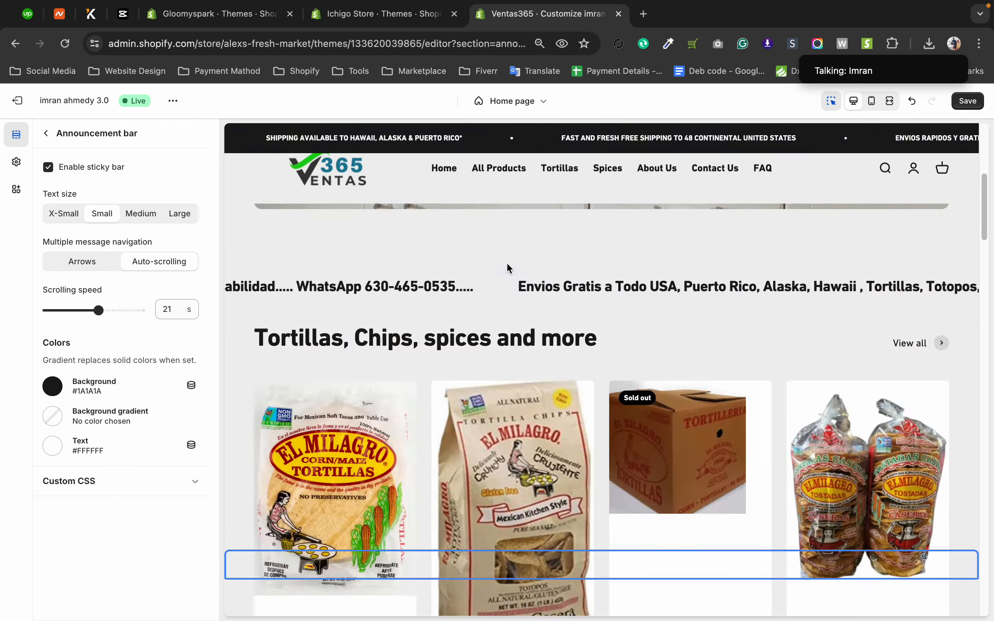
{"action": "scroll", "coordinate": [507, 263], "scroll_direction": "down", "scroll_amount": 8}
{"action": "scroll", "coordinate": [507, 262], "scroll_direction": "down", "scroll_amount": 5}
{"action": "scroll", "coordinate": [506, 262], "scroll_direction": "up", "scroll_amount": 15}
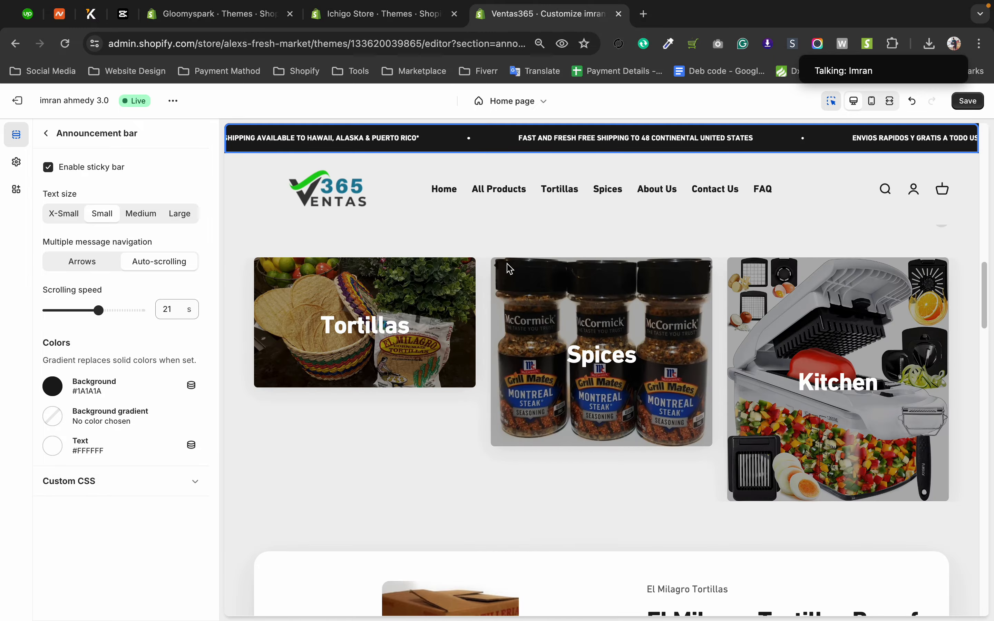
{"action": "left_click", "coordinate": [49, 167]}
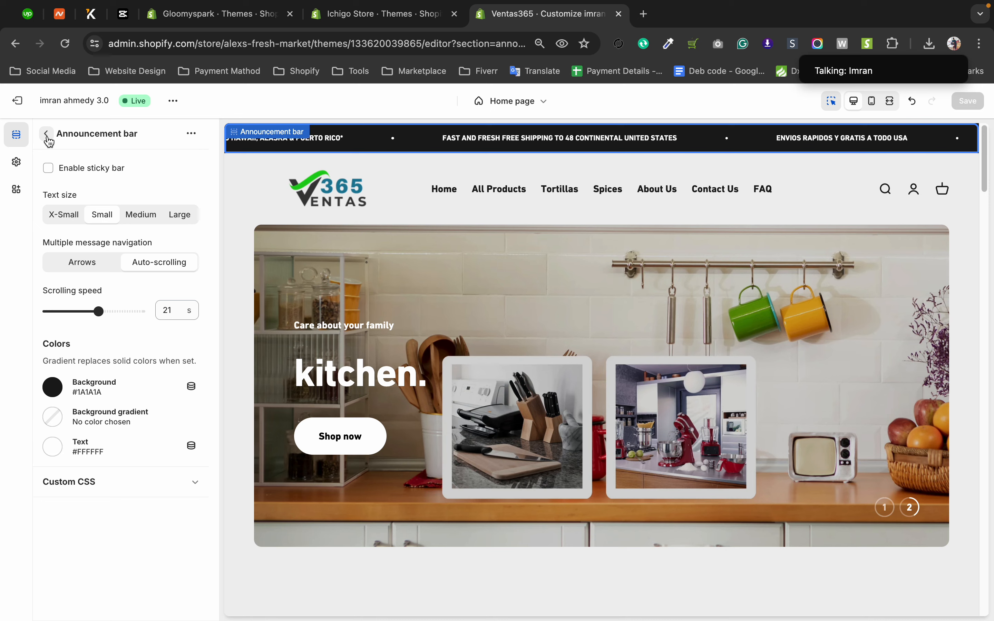
{"action": "left_click", "coordinate": [47, 136]}
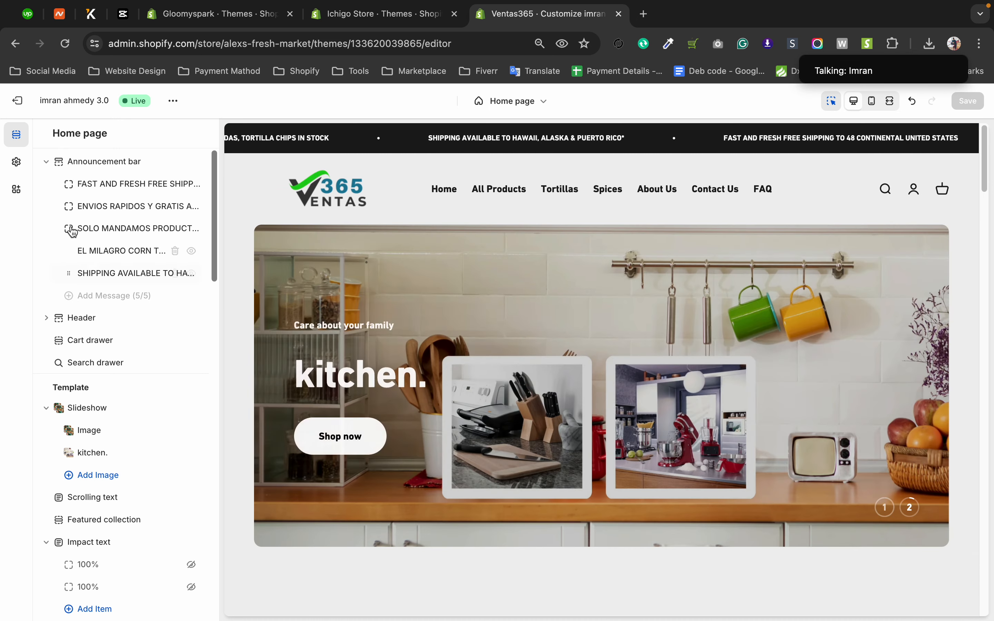
Switch to the Gloomyspark store and open its current Ride theme for customization.
{"action": "left_click", "coordinate": [236, 16]}
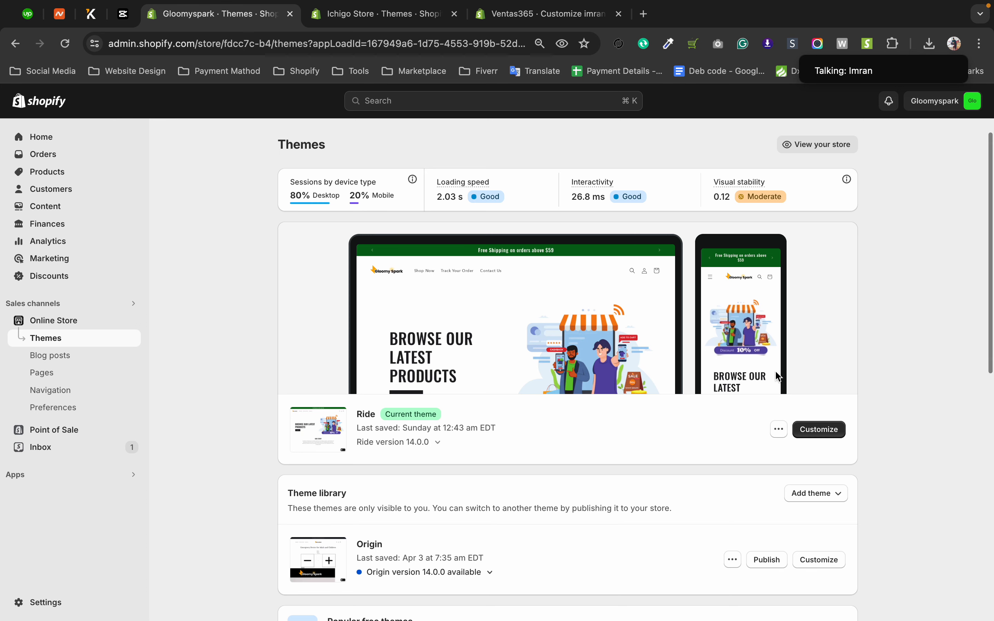
{"action": "left_click", "coordinate": [830, 438]}
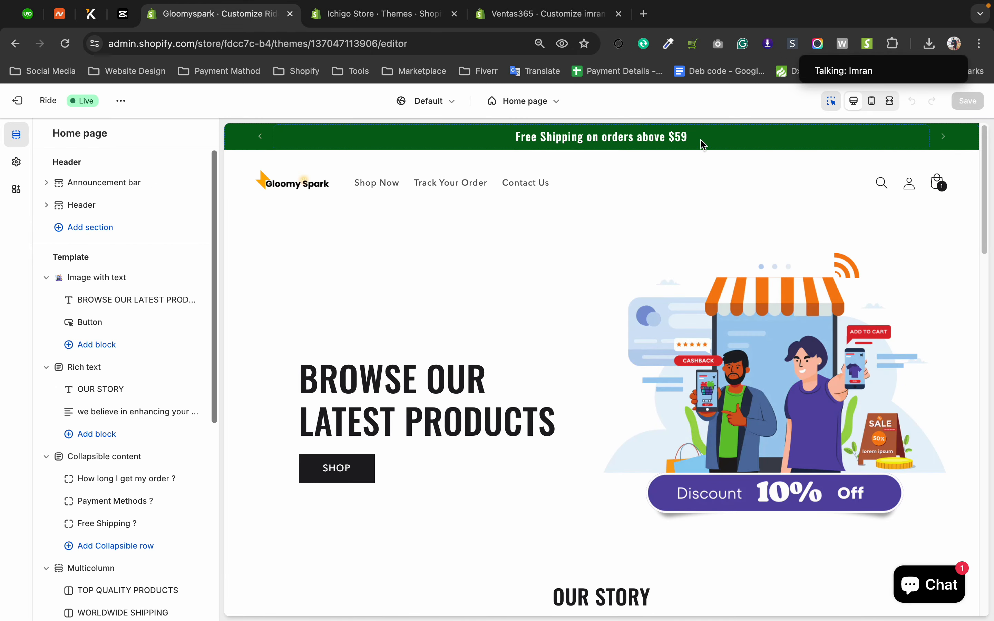
Open the Ride theme's announcement bar settings, then open the "Planting a tree for every order" announcement block.
{"action": "left_click", "coordinate": [265, 142]}
{"action": "left_click", "coordinate": [262, 138]}
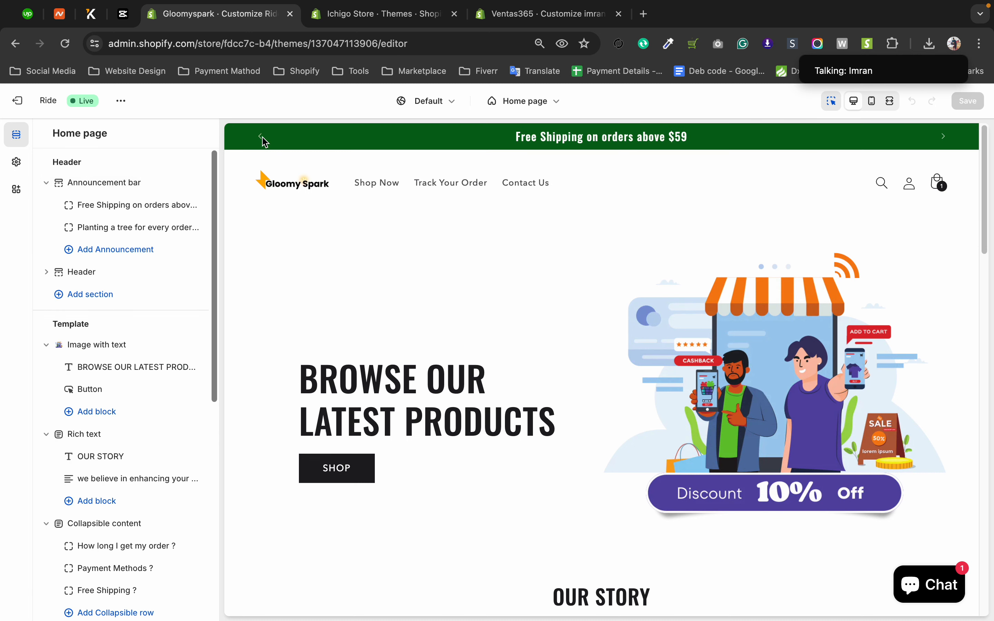
{"action": "left_click", "coordinate": [264, 142]}
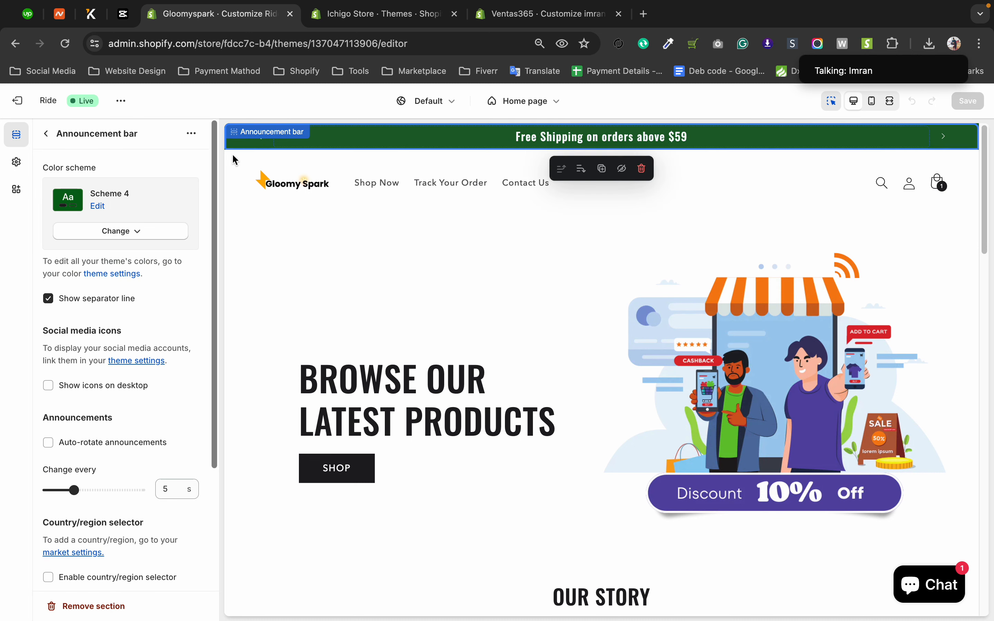
{"action": "left_click", "coordinate": [50, 133]}
{"action": "left_click", "coordinate": [100, 225]}
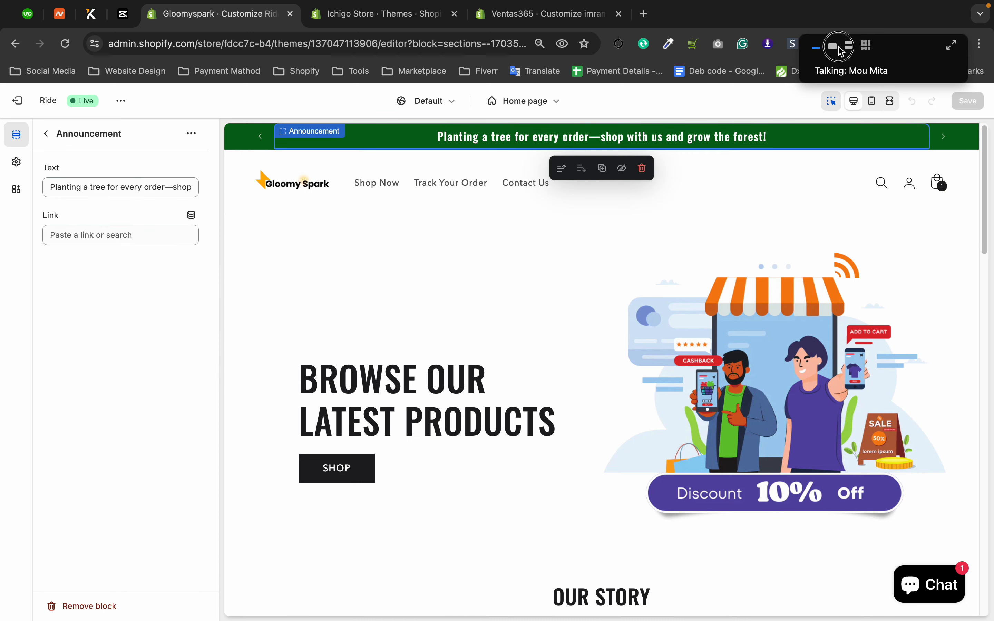
Look through the meeting participants in the floating video panel and collapse the panel again.
{"action": "left_click", "coordinate": [834, 46]}
{"action": "left_click", "coordinate": [851, 46]}
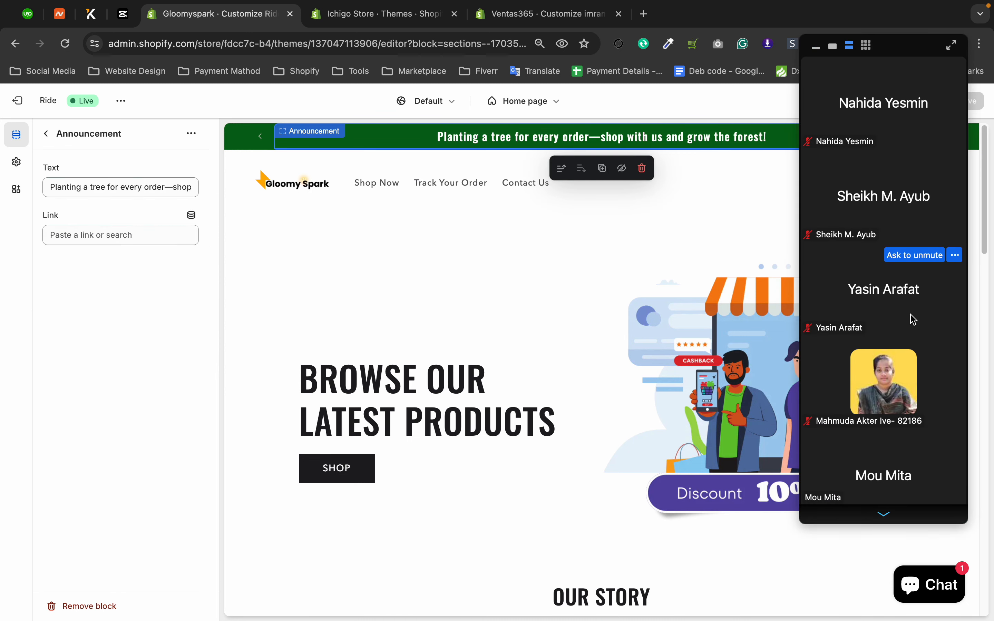
{"action": "scroll", "coordinate": [914, 361], "scroll_direction": "down", "scroll_amount": 3}
{"action": "scroll", "coordinate": [912, 295], "scroll_direction": "up", "scroll_amount": 3}
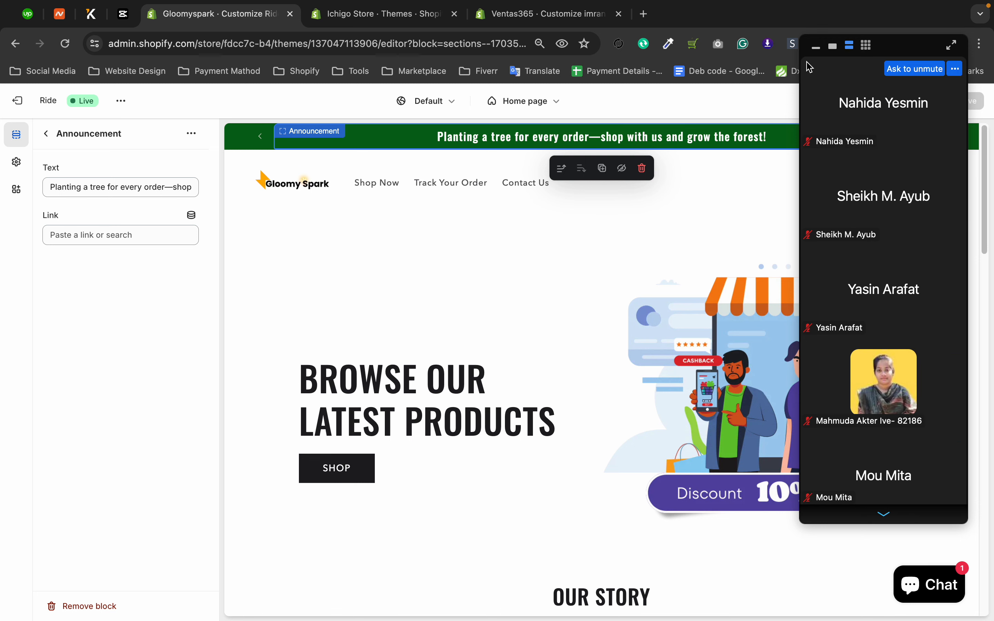
{"action": "left_click", "coordinate": [816, 47]}
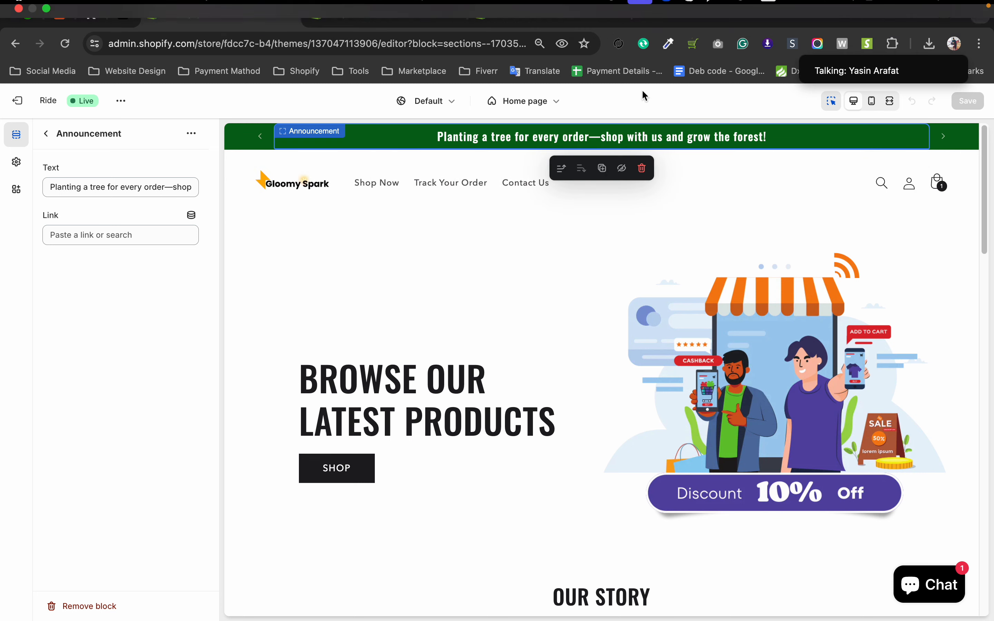
{"action": "mouse_move", "coordinate": [676, 1]}
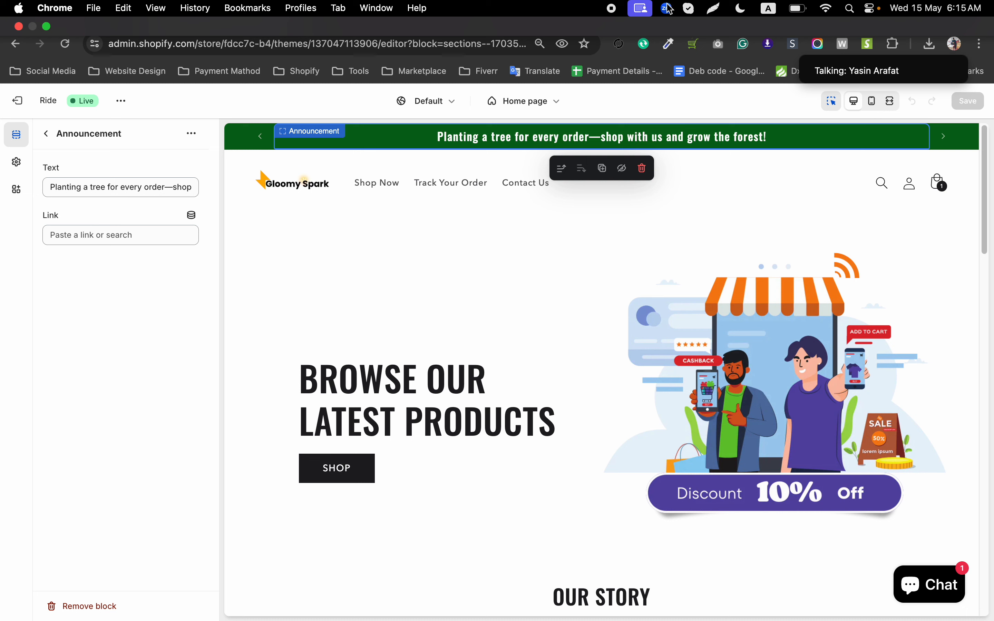
{"action": "mouse_move", "coordinate": [849, 79]}
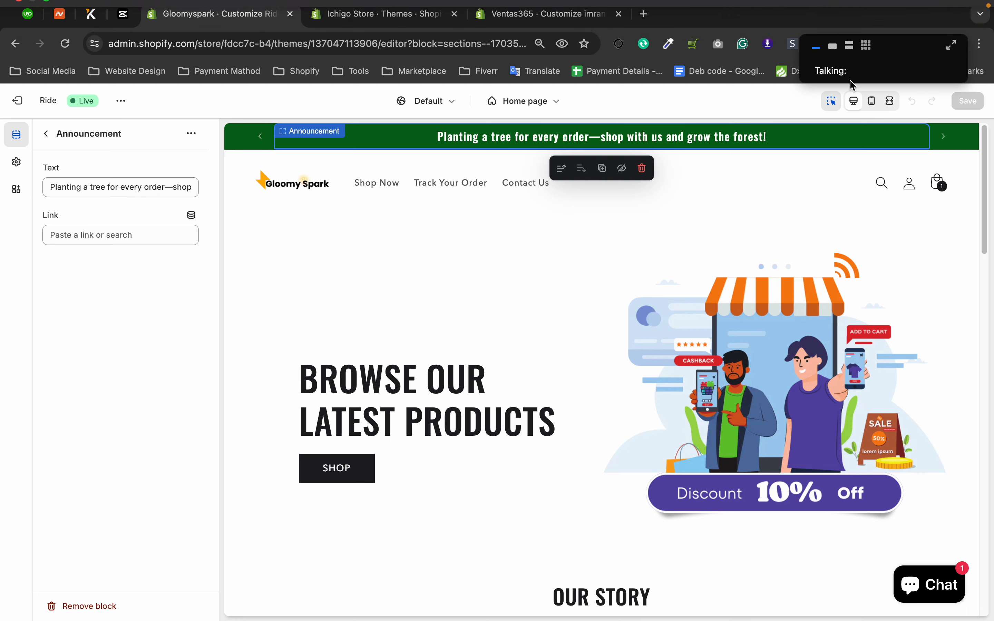
{"action": "left_click", "coordinate": [851, 46]}
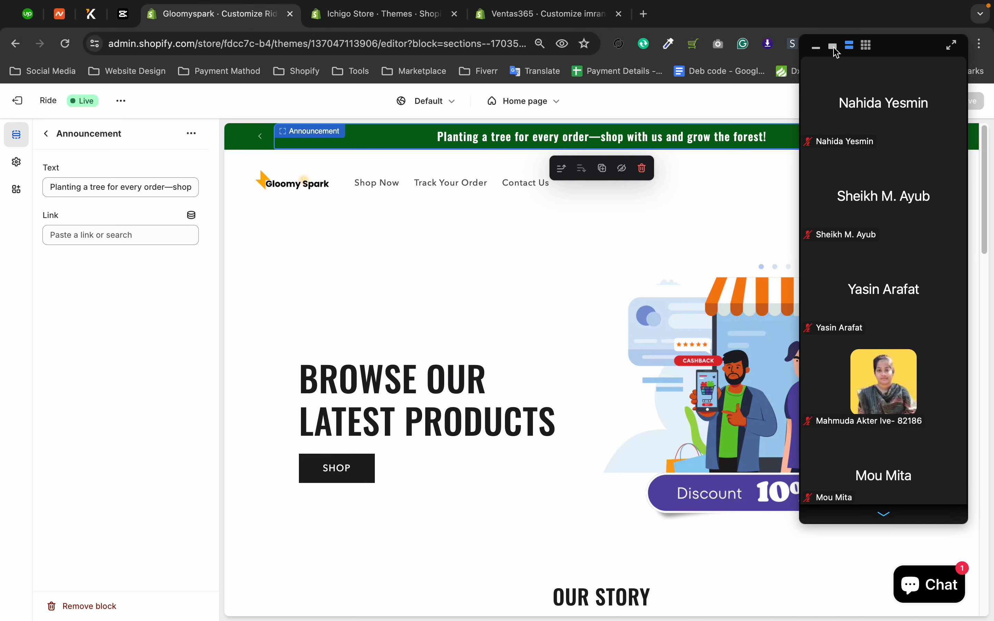
{"action": "left_click", "coordinate": [834, 47]}
{"action": "left_click", "coordinate": [818, 47]}
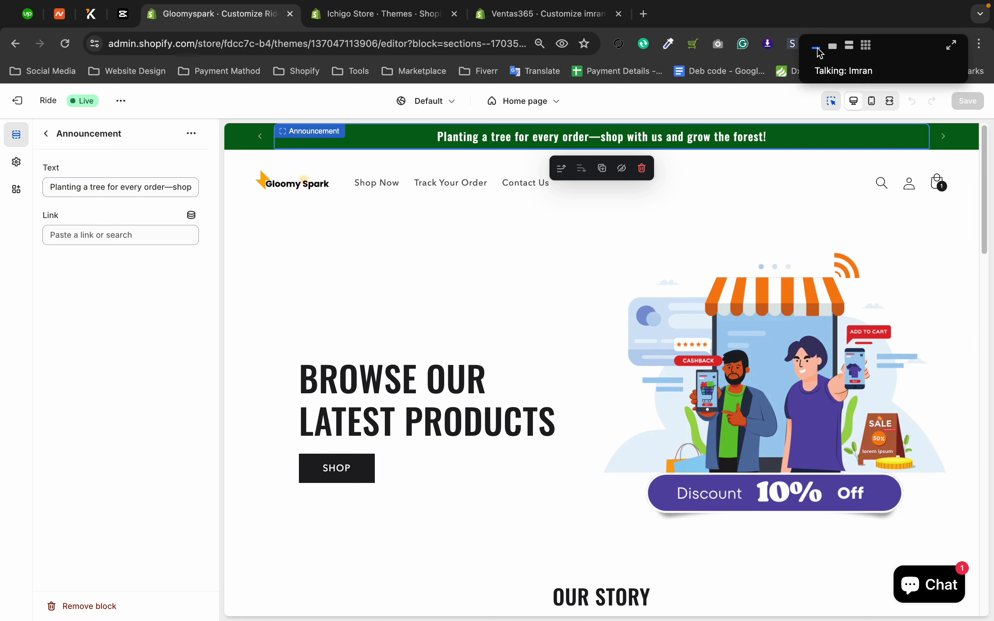
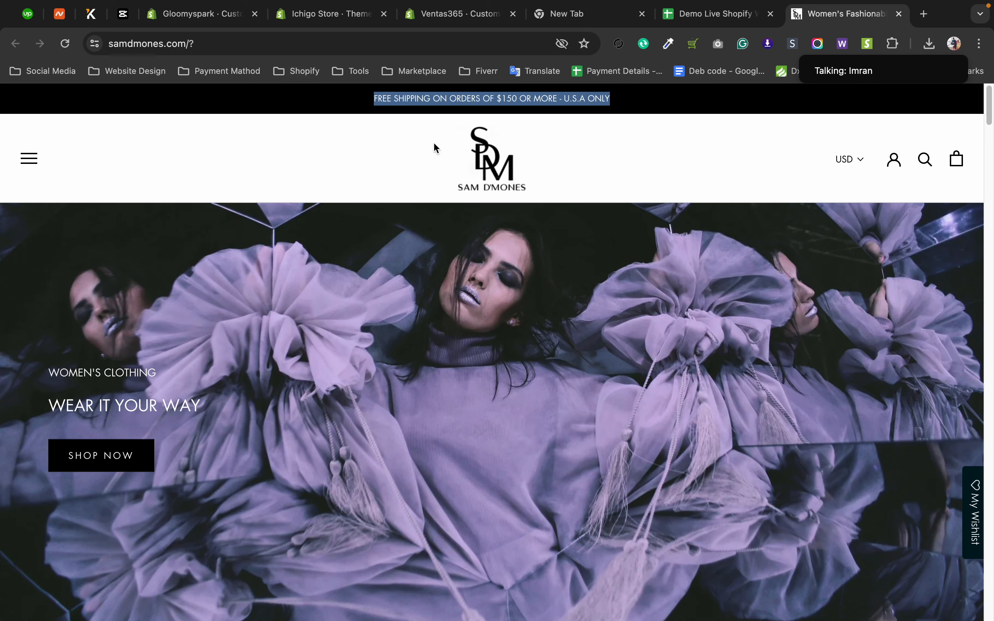
Highlight the free-shipping announcement text on the Sam D'Mones storefront to examine its announcement bar.
{"action": "left_click", "coordinate": [515, 108]}
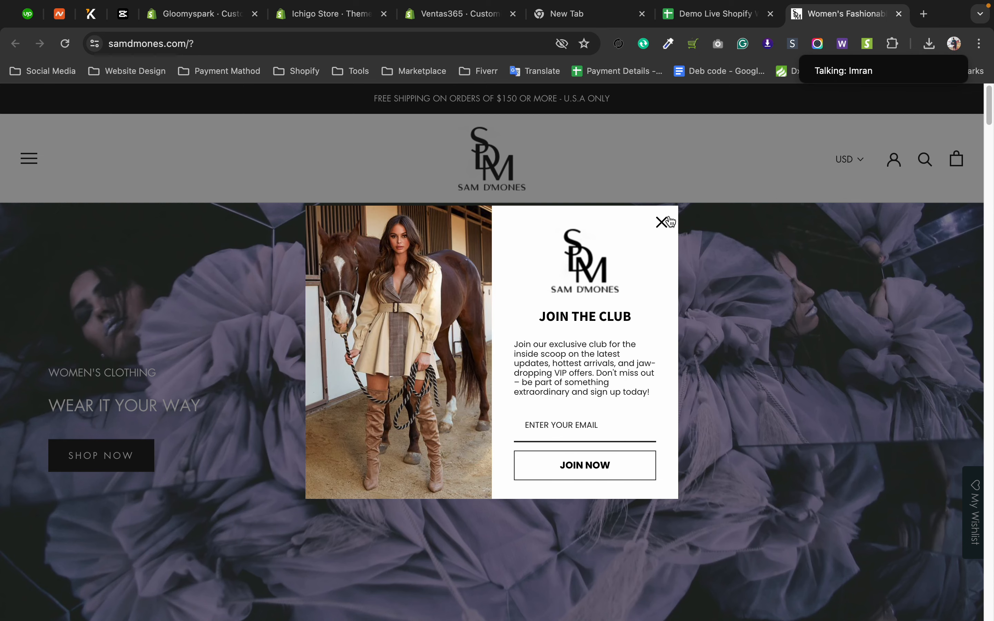
{"action": "left_click", "coordinate": [662, 223]}
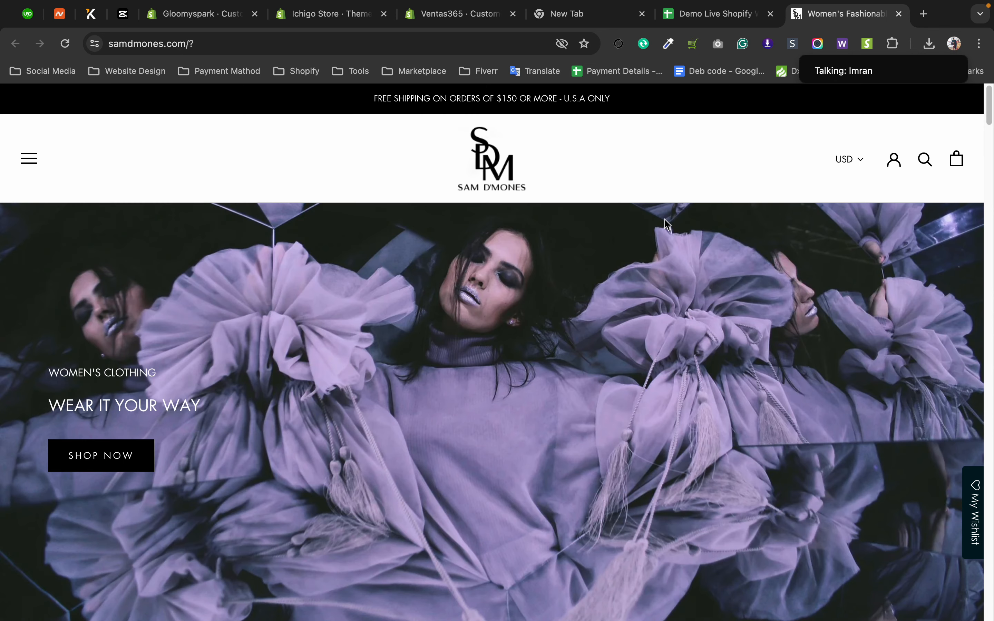
{"action": "left_click_drag", "start_coordinate": [374, 108], "coordinate": [601, 110]}
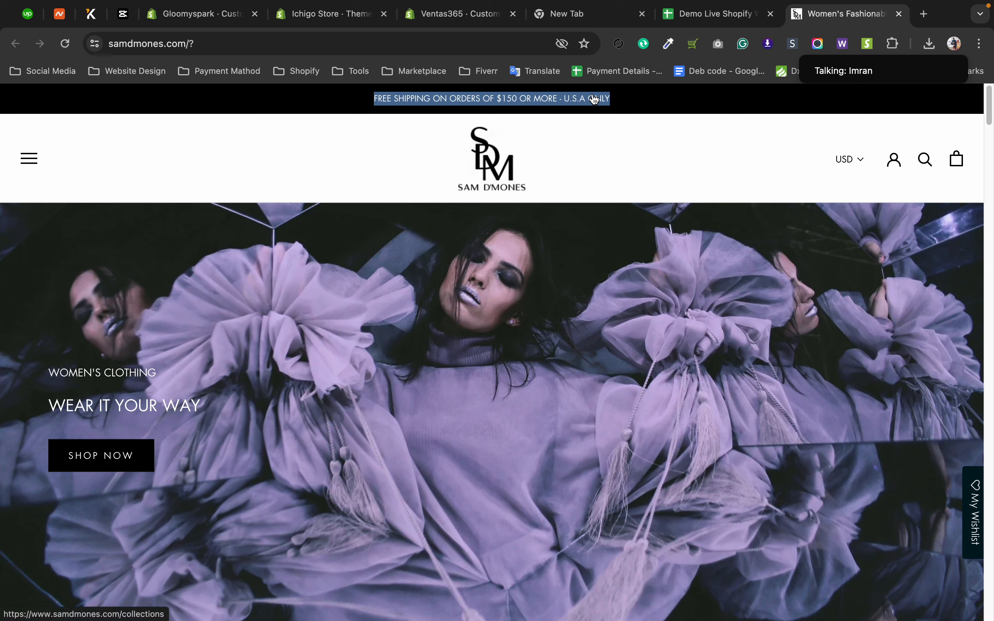
{"action": "left_click_drag", "start_coordinate": [364, 109], "coordinate": [608, 100]}
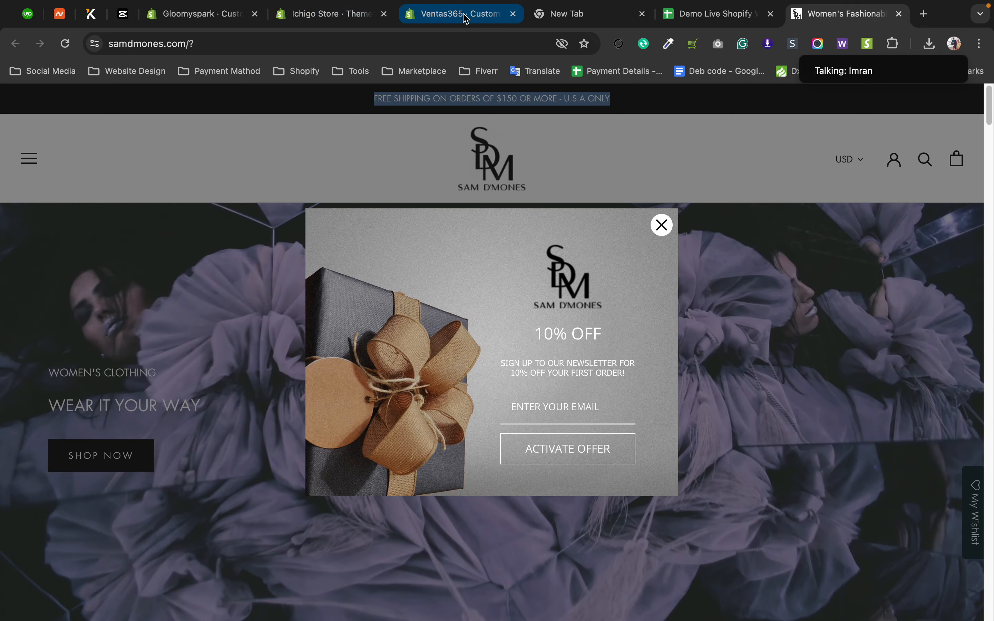
Switch to the Ventas365 theme editor, collapse the announcement bar's blocks and view the Header section's settings.
{"action": "left_click", "coordinate": [464, 21]}
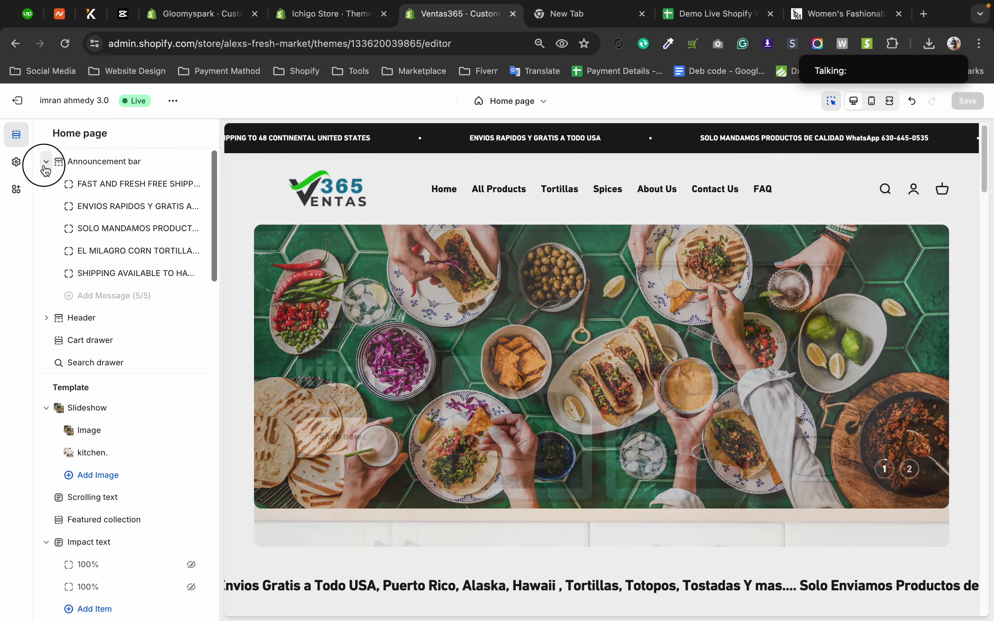
{"action": "left_click", "coordinate": [46, 162]}
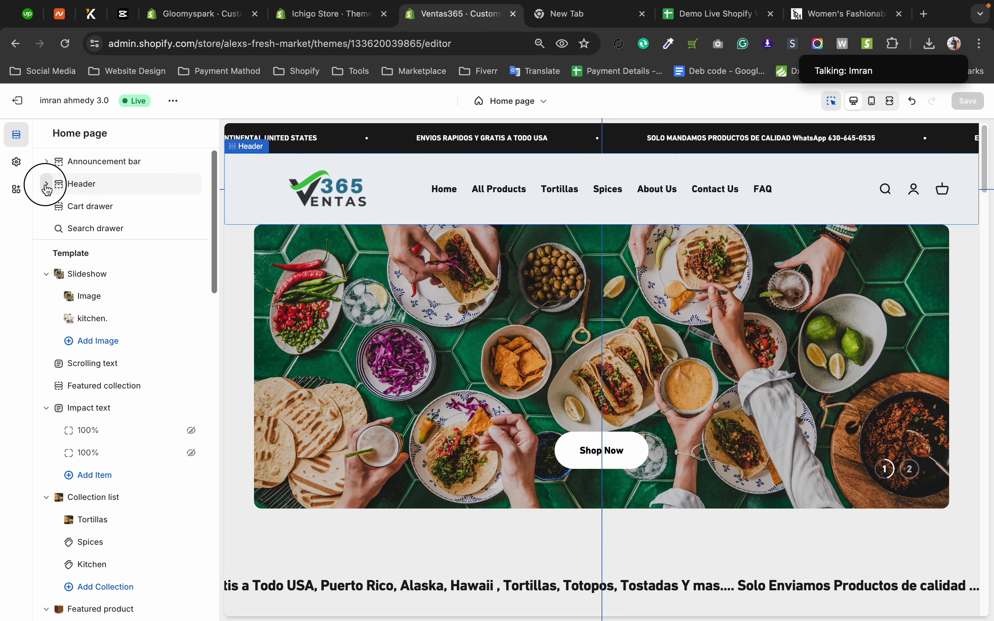
{"action": "left_click", "coordinate": [46, 185]}
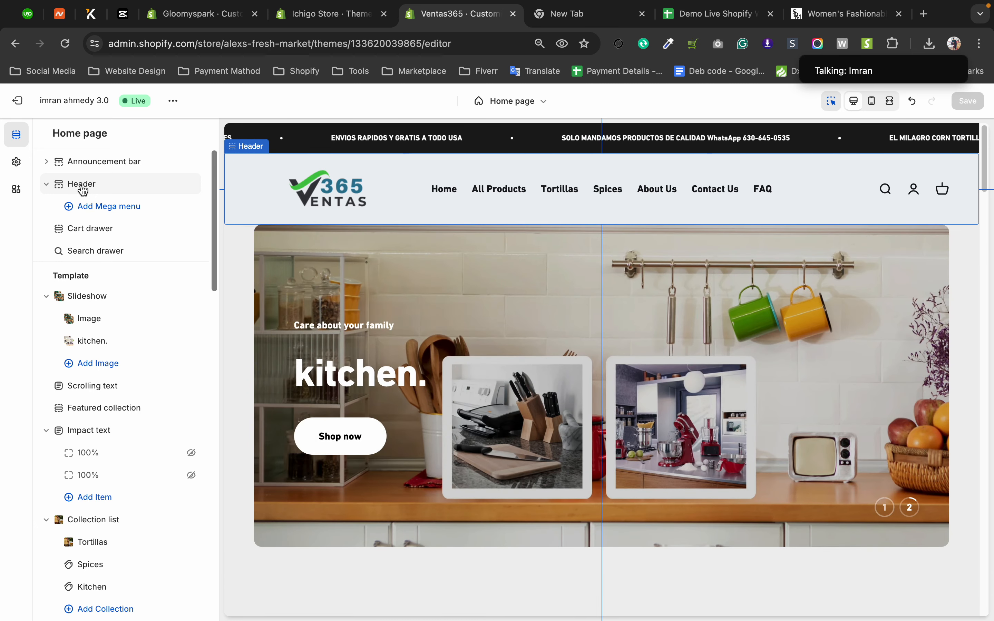
{"action": "left_click", "coordinate": [82, 186]}
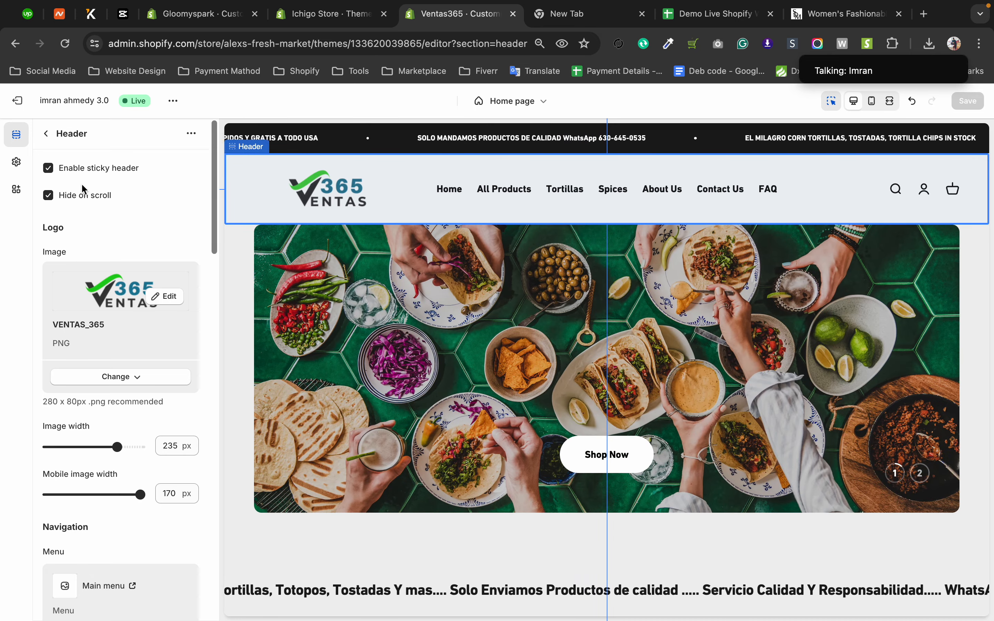
{"action": "left_click", "coordinate": [46, 136]}
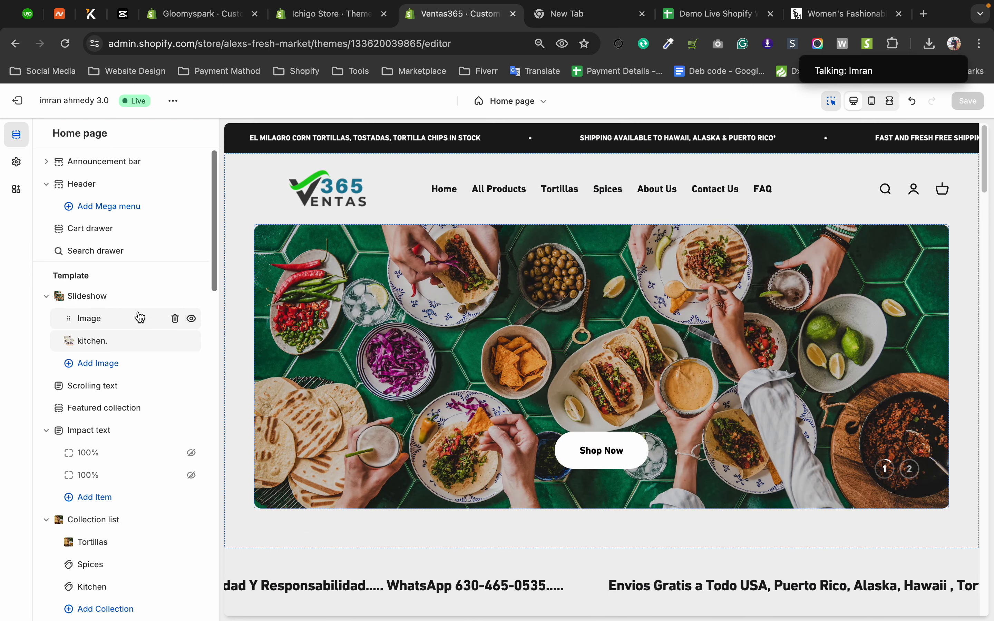
Disable the sticky header in the Header section's settings and preview how the header behaves down the page.
{"action": "left_click_drag", "start_coordinate": [138, 317], "coordinate": [134, 305]}
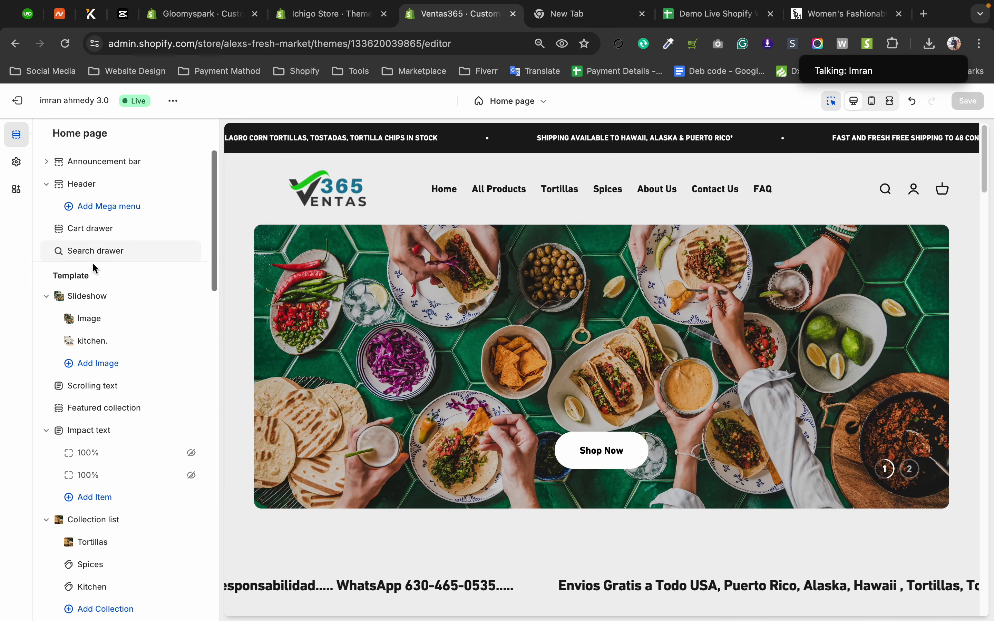
{"action": "left_click", "coordinate": [93, 184]}
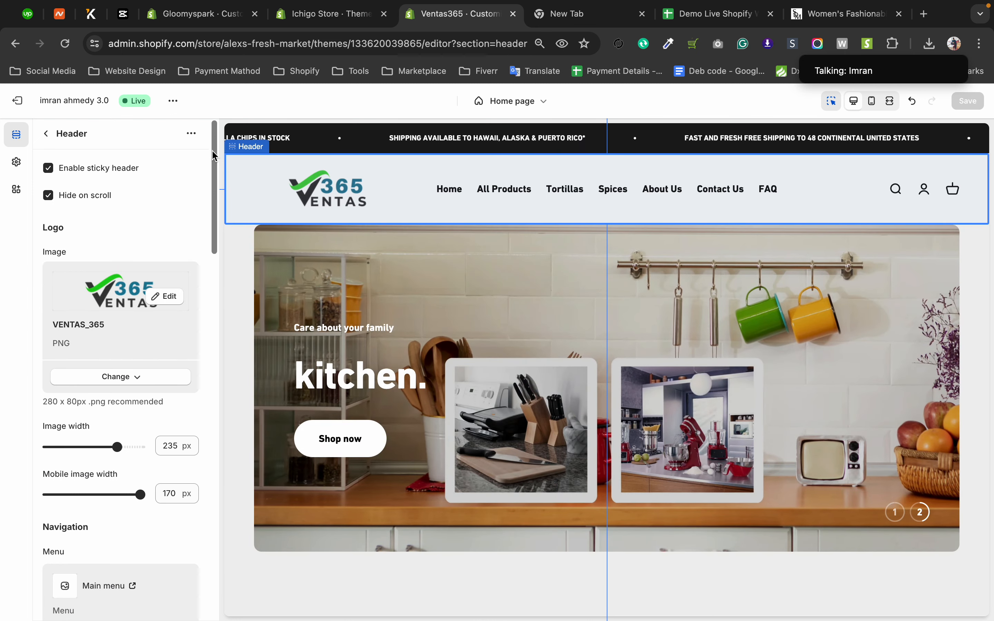
{"action": "left_click", "coordinate": [55, 172]}
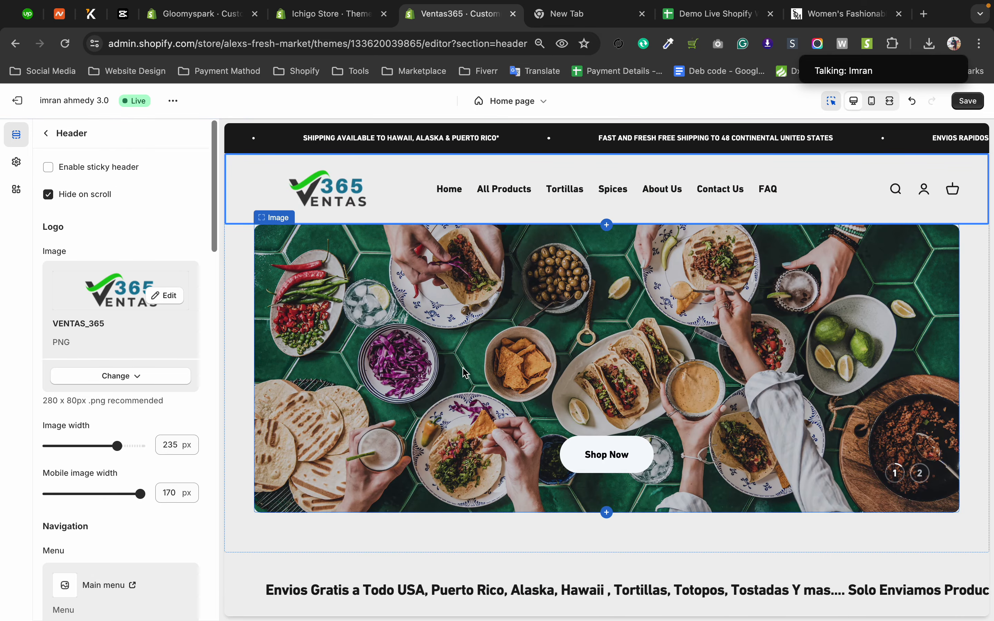
{"action": "left_click", "coordinate": [244, 327]}
{"action": "scroll", "coordinate": [244, 327], "scroll_direction": "down", "scroll_amount": 10}
{"action": "scroll", "coordinate": [245, 327], "scroll_direction": "up", "scroll_amount": 6}
{"action": "scroll", "coordinate": [246, 328], "scroll_direction": "down", "scroll_amount": 5}
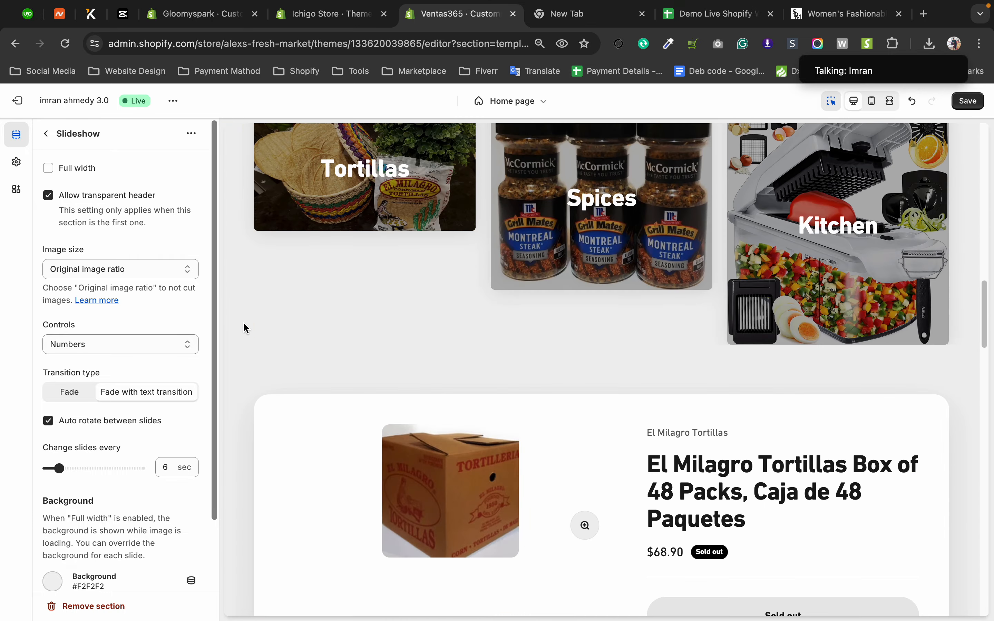
{"action": "scroll", "coordinate": [244, 327], "scroll_direction": "up", "scroll_amount": 15}
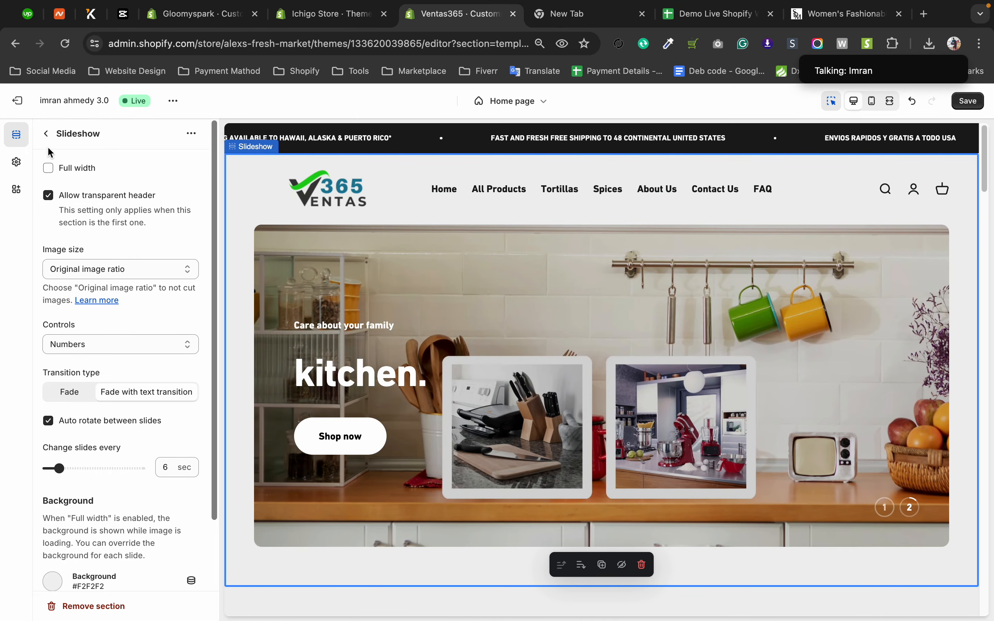
Return to the Header section's settings and enable the sticky header again.
{"action": "left_click", "coordinate": [46, 133]}
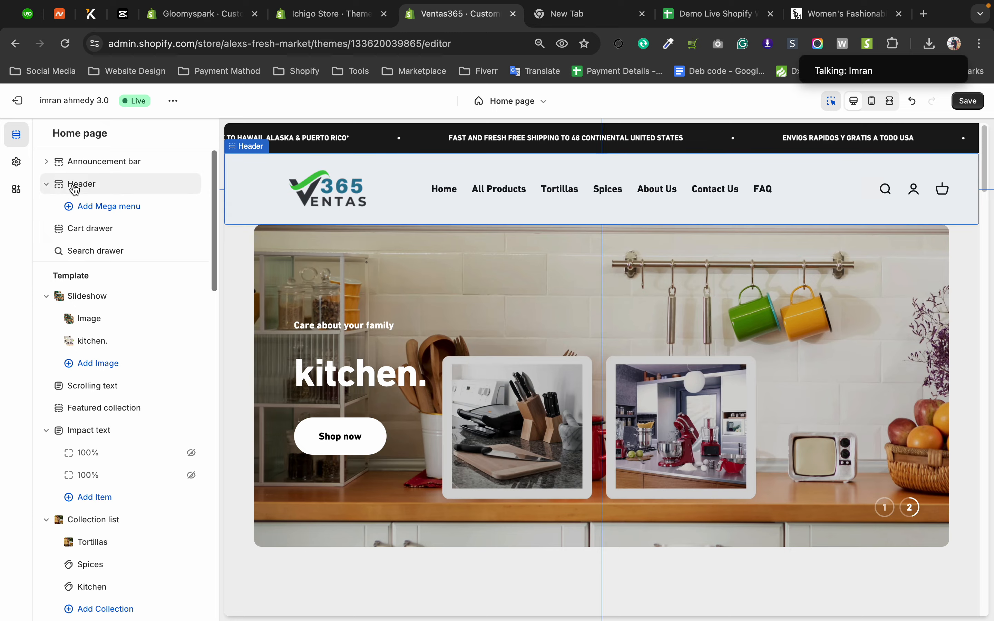
{"action": "left_click", "coordinate": [60, 185]}
{"action": "left_click", "coordinate": [55, 170]}
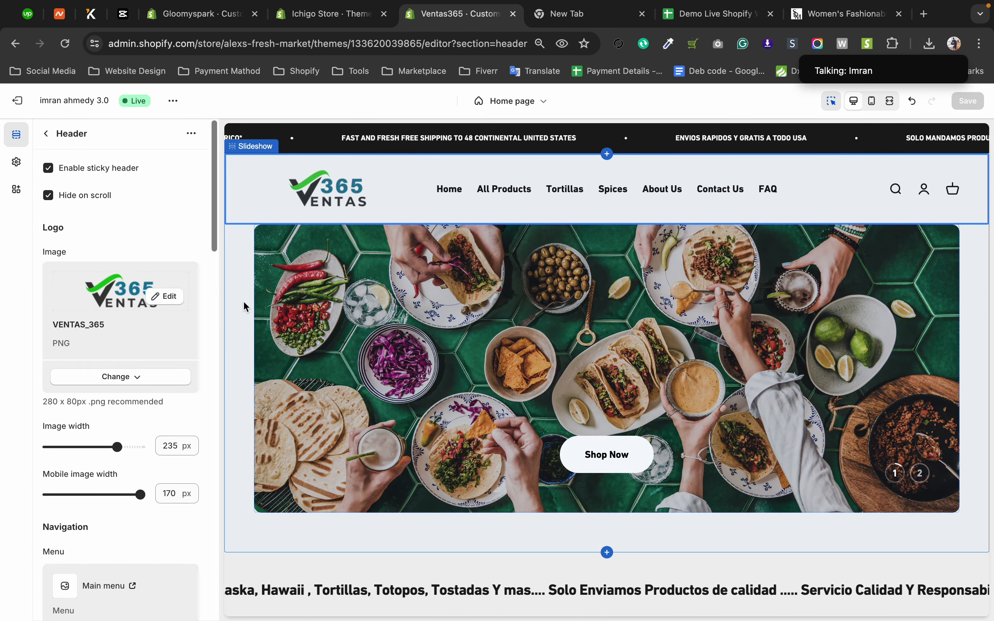
Preview the sticky header with hide on scroll by moving down and back up the home page.
{"action": "left_click", "coordinate": [227, 314]}
{"action": "scroll", "coordinate": [246, 306], "scroll_direction": "down", "scroll_amount": 10}
{"action": "scroll", "coordinate": [246, 300], "scroll_direction": "down", "scroll_amount": 15}
{"action": "scroll", "coordinate": [247, 300], "scroll_direction": "up", "scroll_amount": 17}
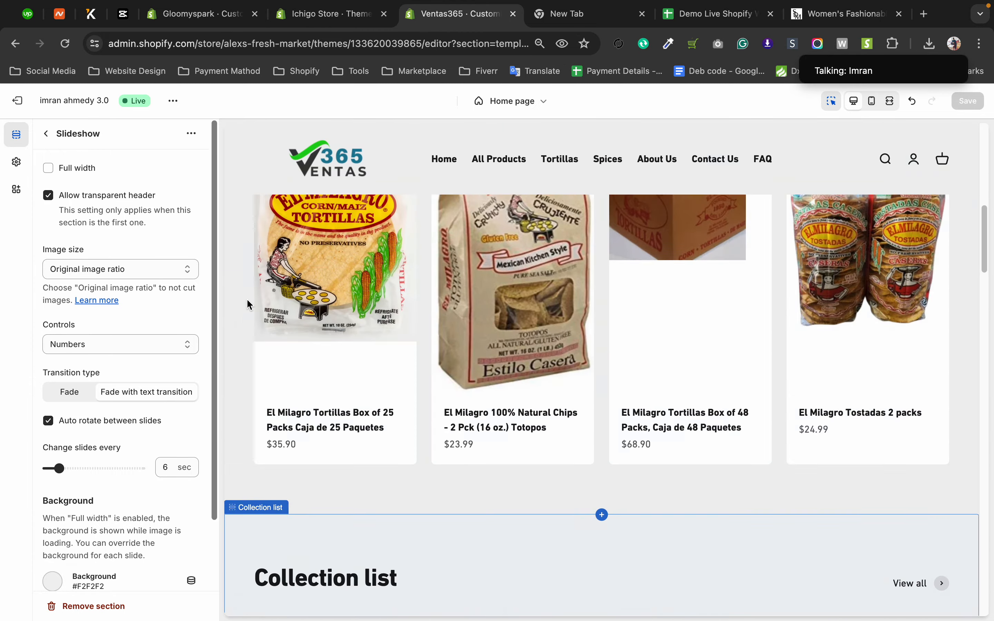
{"action": "scroll", "coordinate": [239, 321], "scroll_direction": "down", "scroll_amount": 8}
{"action": "scroll", "coordinate": [238, 319], "scroll_direction": "up", "scroll_amount": 15}
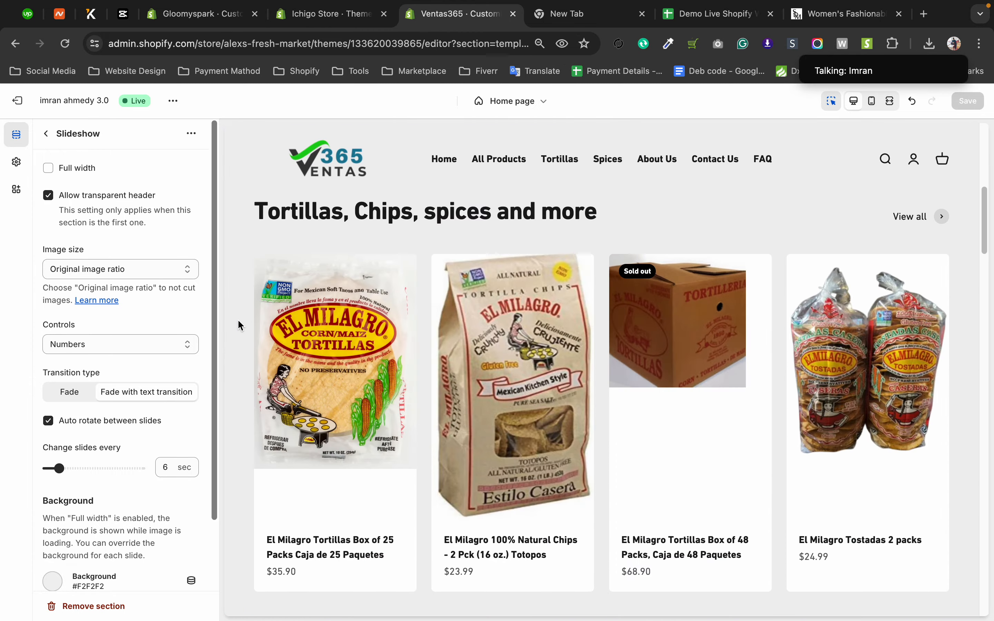
{"action": "scroll", "coordinate": [238, 321], "scroll_direction": "down", "scroll_amount": 18}
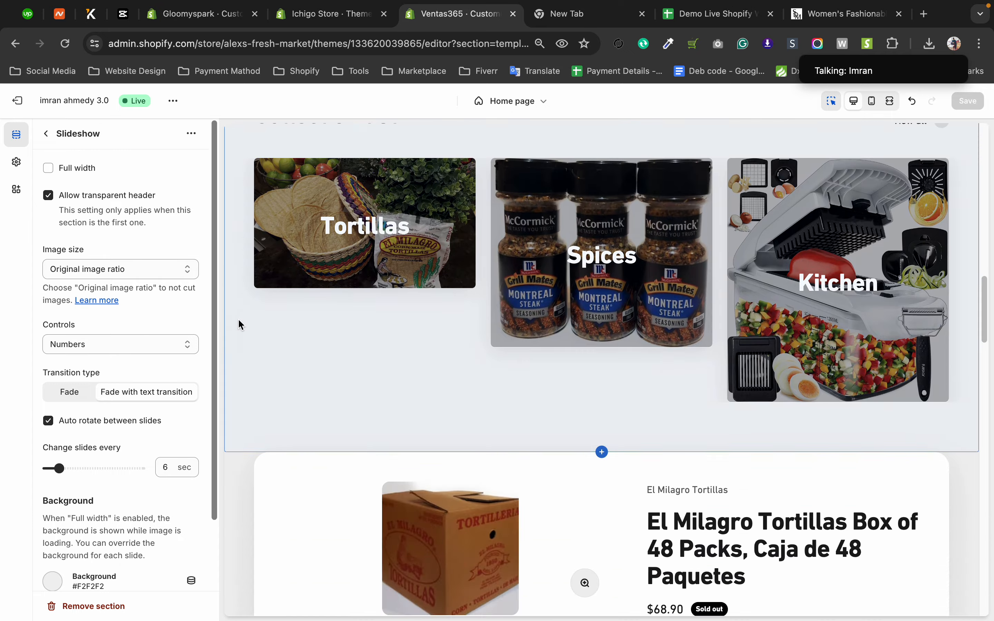
{"action": "scroll", "coordinate": [239, 324], "scroll_direction": "up", "scroll_amount": 3}
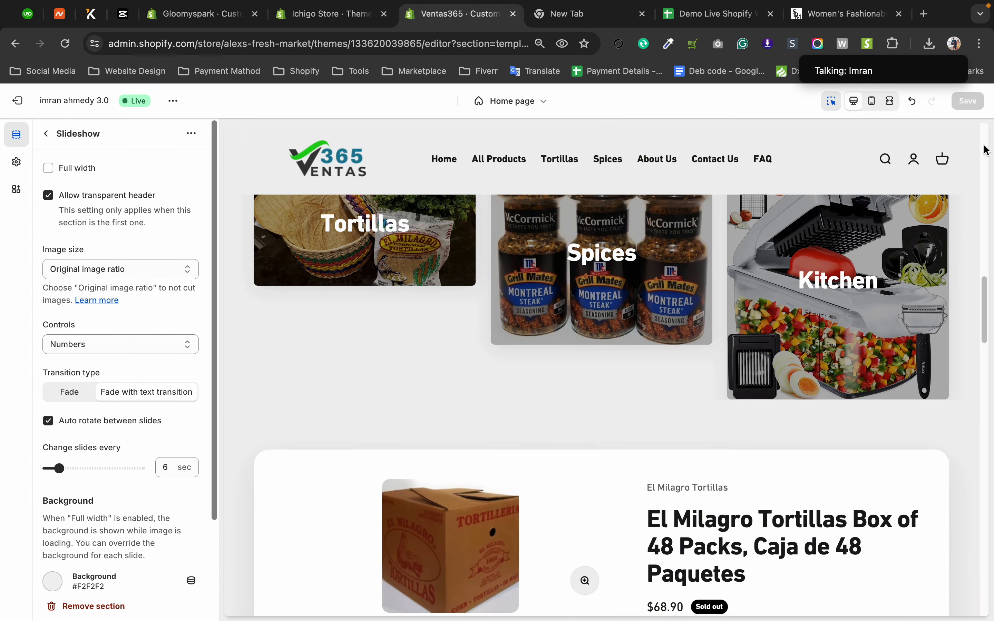
{"action": "scroll", "coordinate": [633, 182], "scroll_direction": "down", "scroll_amount": 1}
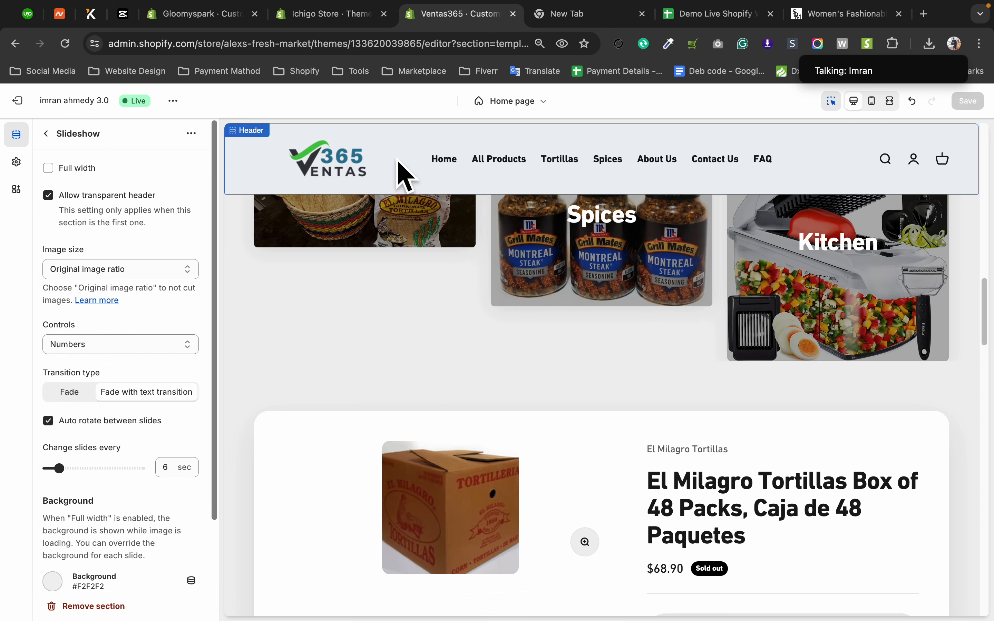
Reopen the Header section's settings and review the logo image and width options against the preview.
{"action": "left_click", "coordinate": [47, 140]}
{"action": "left_click", "coordinate": [82, 187]}
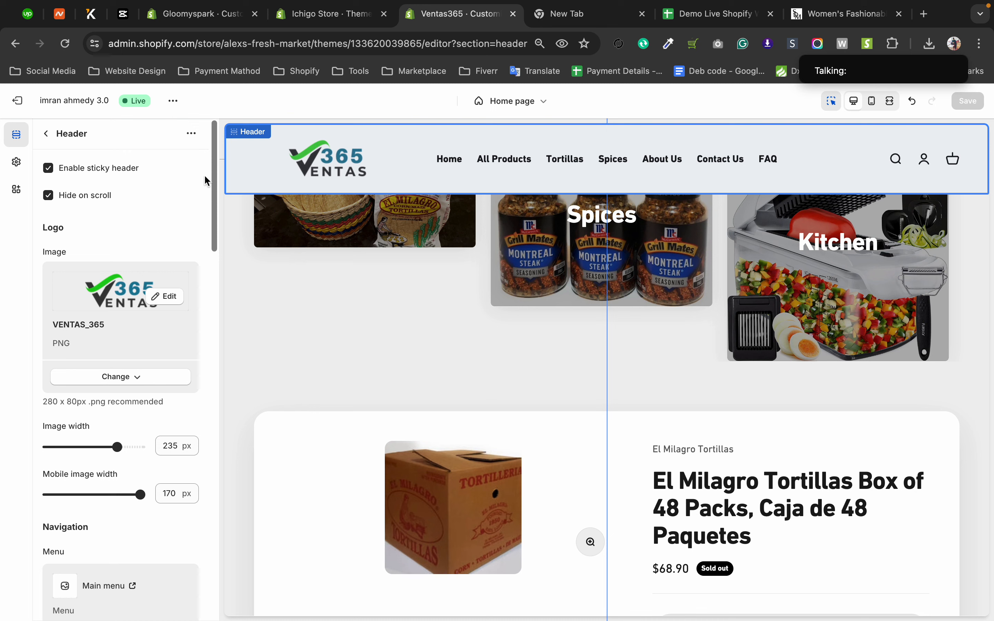
{"action": "scroll", "coordinate": [210, 178], "scroll_direction": "down", "scroll_amount": 2}
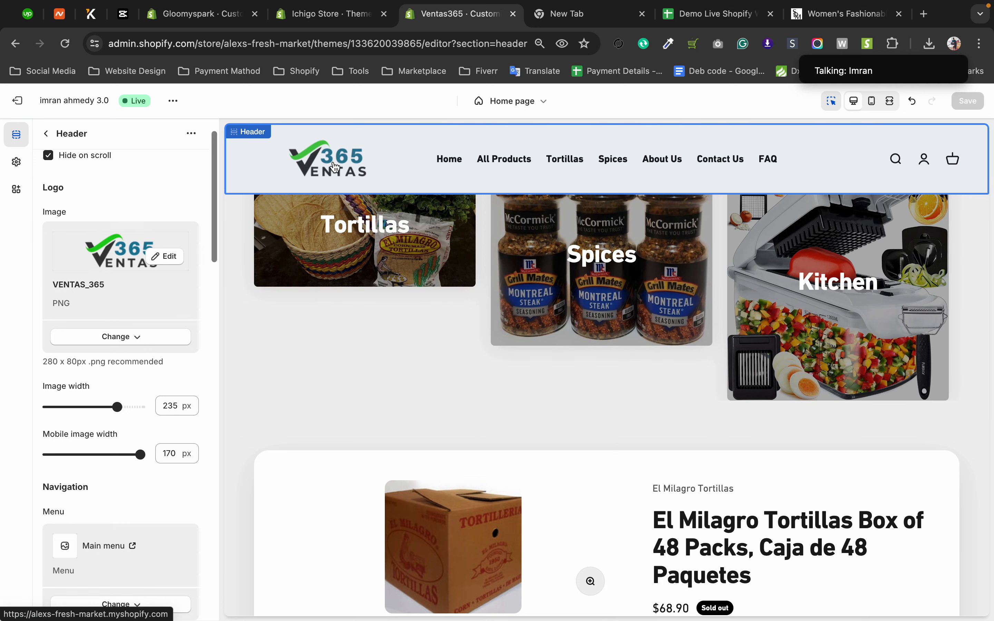
{"action": "scroll", "coordinate": [335, 166], "scroll_direction": "down", "scroll_amount": 1}
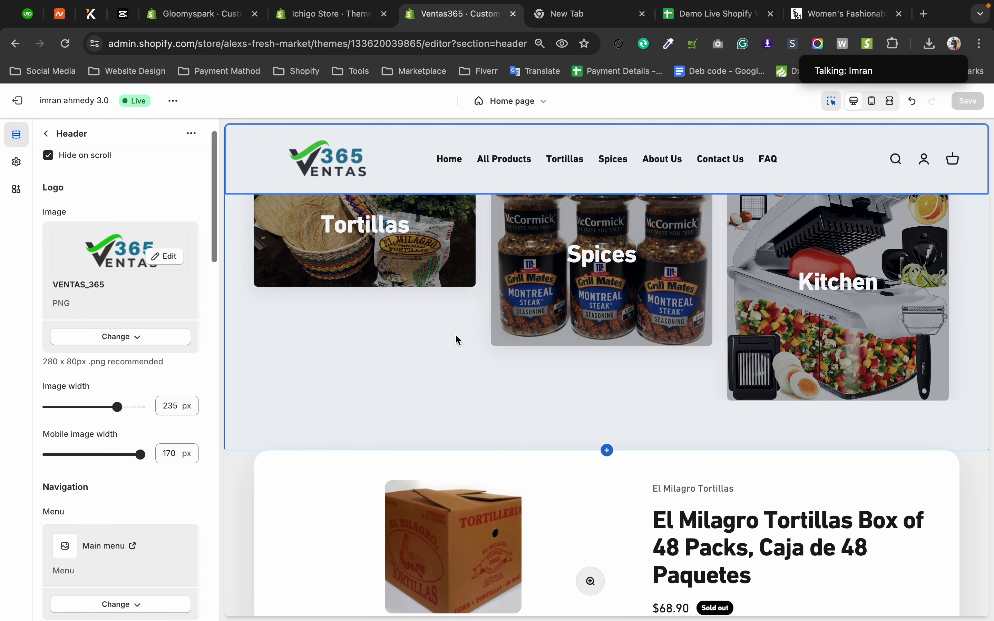
{"action": "scroll", "coordinate": [519, 339], "scroll_direction": "down", "scroll_amount": 1}
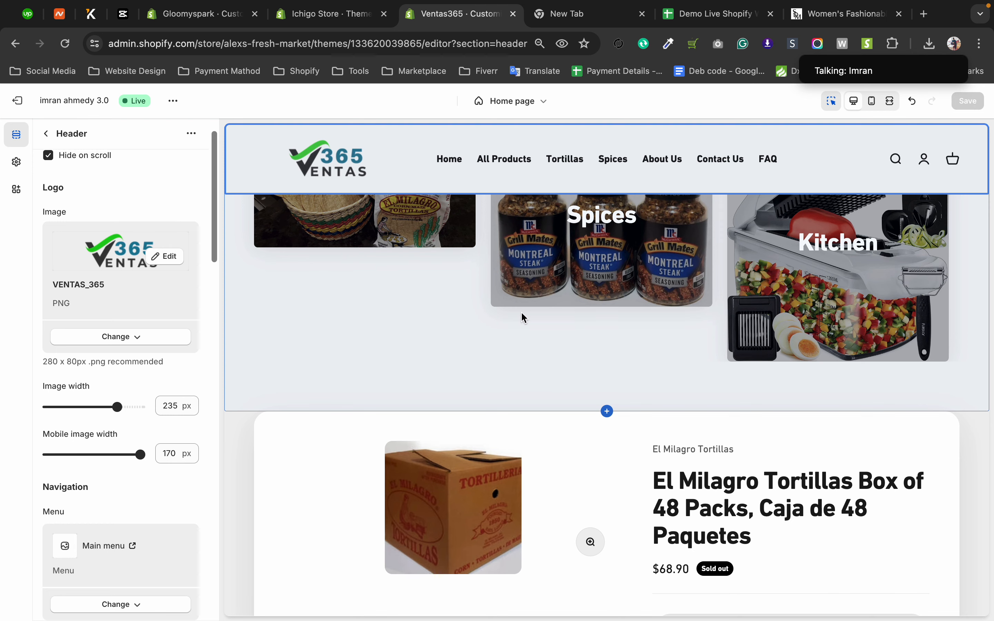
Leave the Collection list section's settings and return to the logo options in the Header section's settings.
{"action": "left_click", "coordinate": [271, 382]}
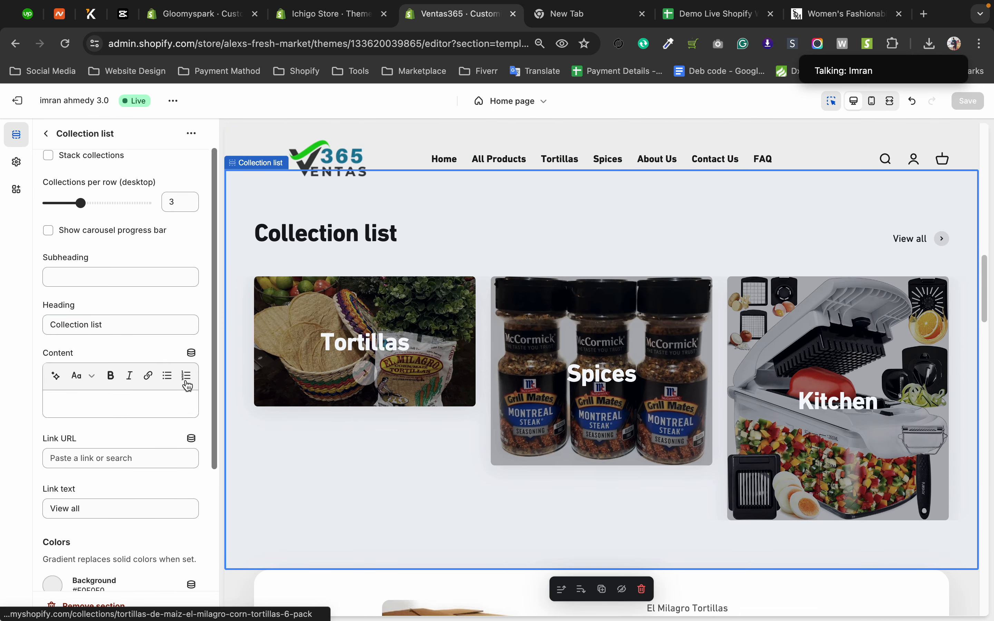
{"action": "scroll", "coordinate": [48, 186], "scroll_direction": "up", "scroll_amount": 1}
{"action": "left_click", "coordinate": [47, 135]}
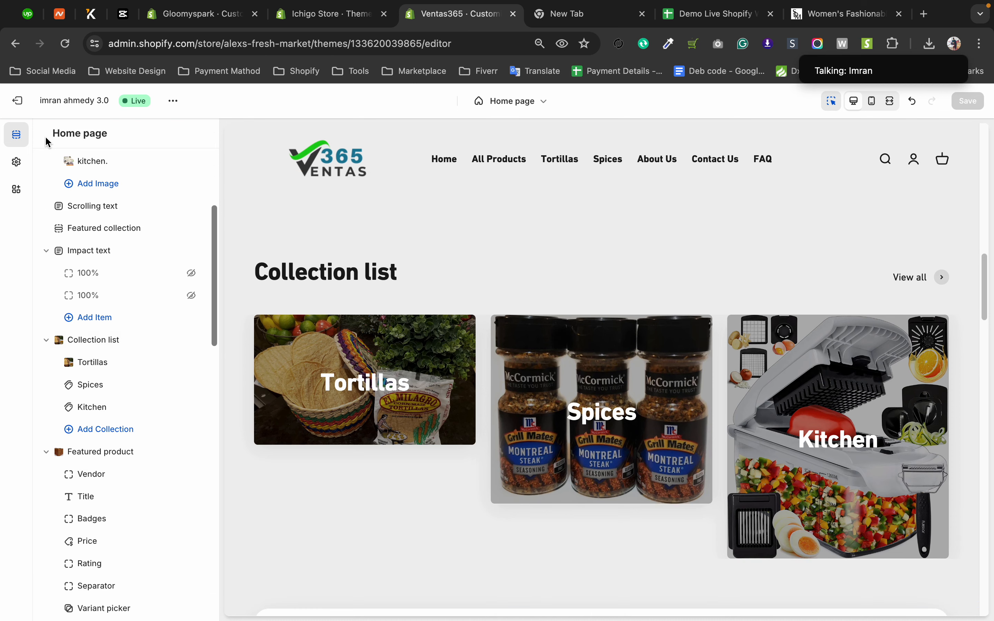
{"action": "scroll", "coordinate": [89, 293], "scroll_direction": "up", "scroll_amount": 5}
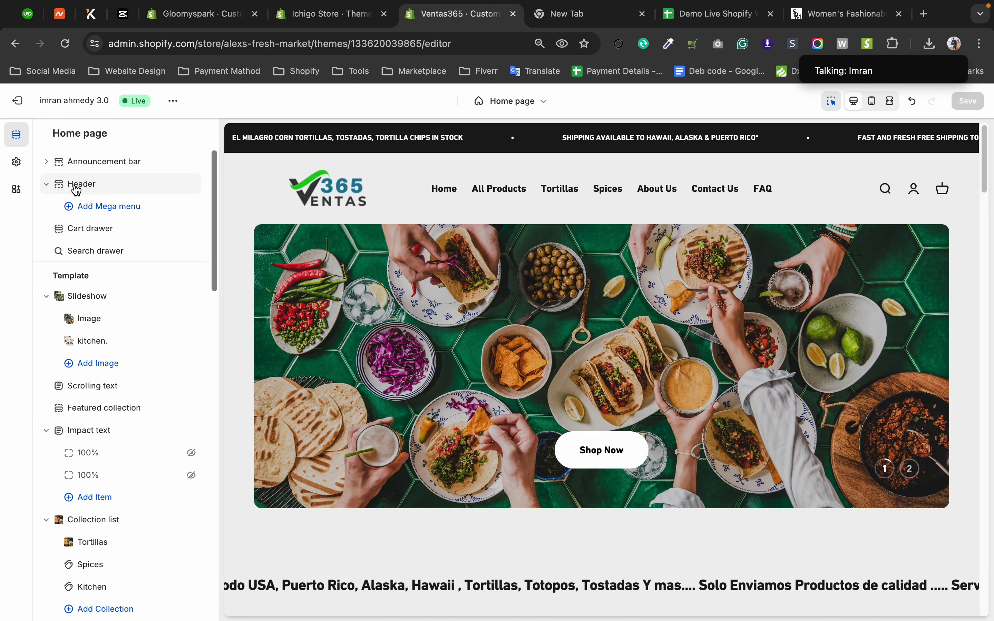
{"action": "left_click", "coordinate": [74, 185]}
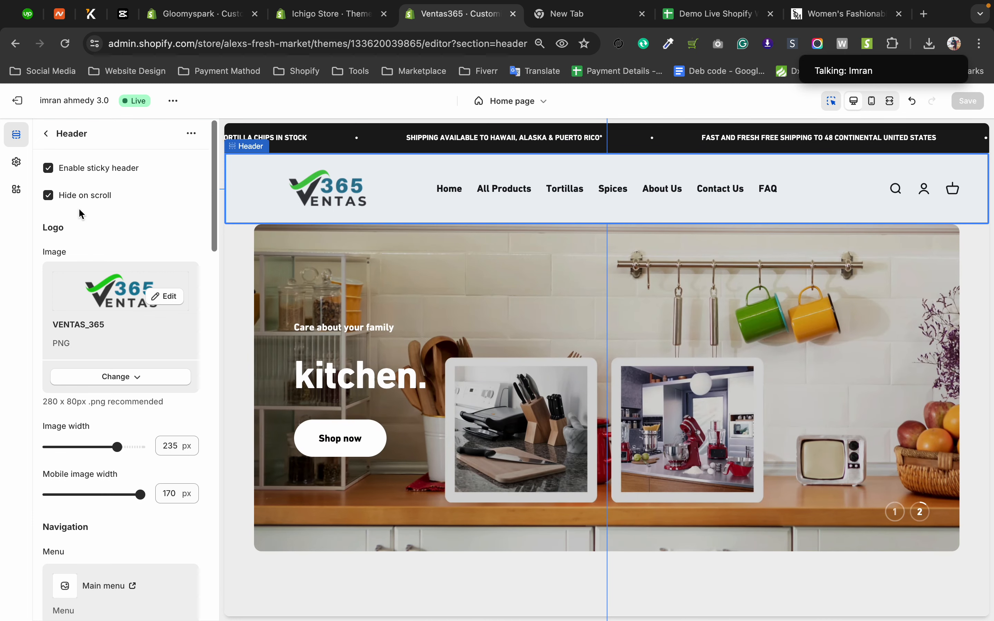
{"action": "scroll", "coordinate": [170, 383], "scroll_direction": "down", "scroll_amount": 1}
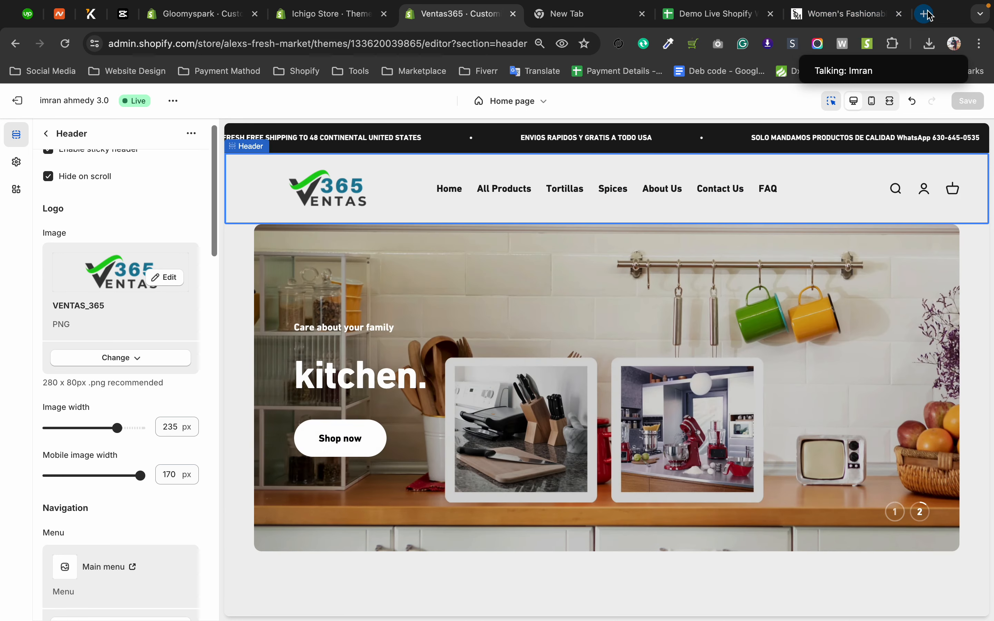
Open Canva from the Tools bookmarks in a new browser tab and browse the recent designs.
{"action": "left_click", "coordinate": [930, 15]}
{"action": "left_click", "coordinate": [352, 72]}
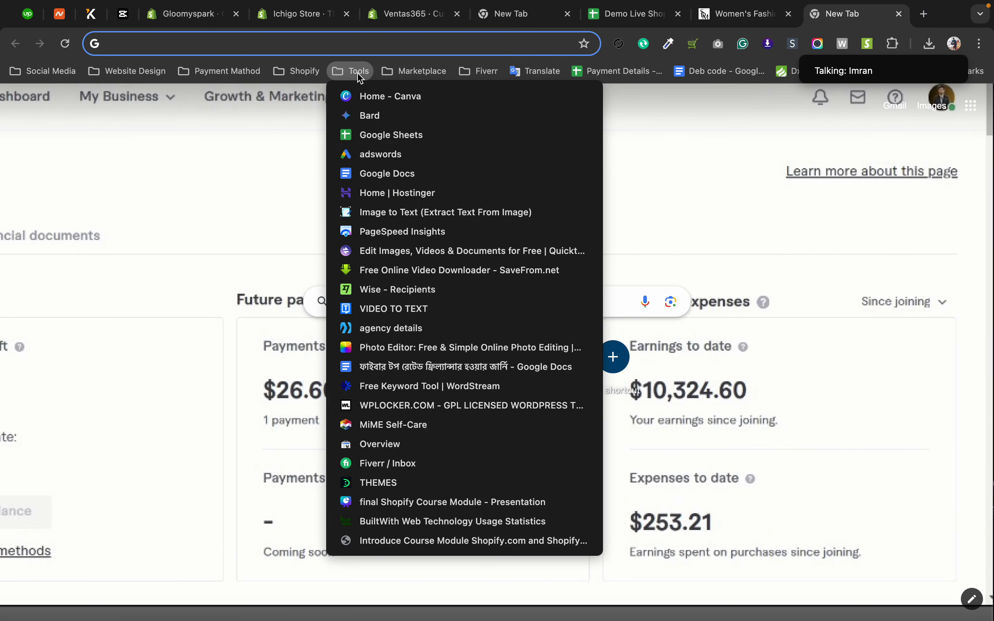
{"action": "left_click", "coordinate": [373, 97]}
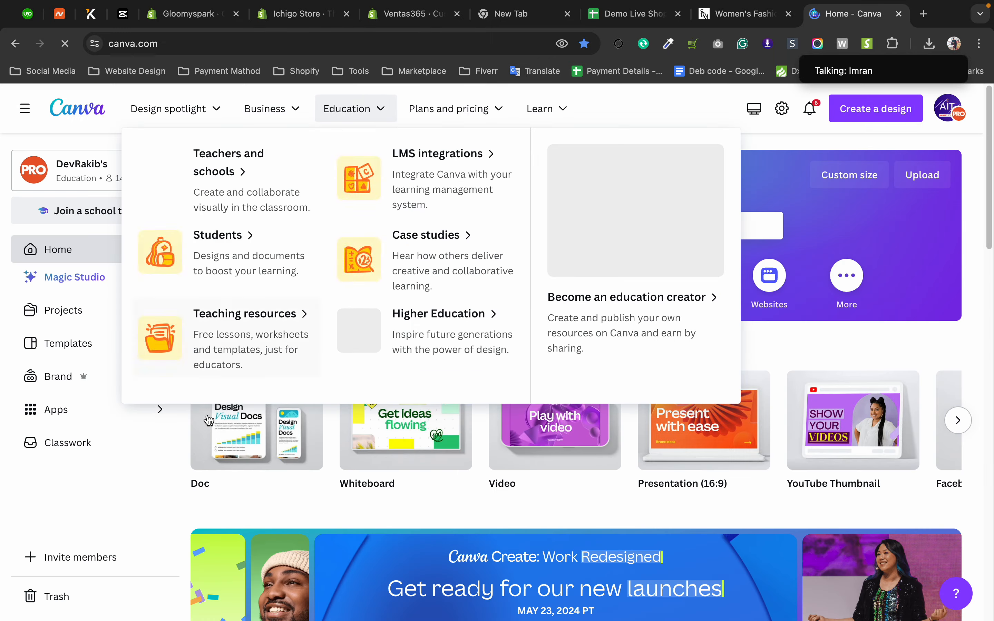
{"action": "scroll", "coordinate": [201, 449], "scroll_direction": "down", "scroll_amount": 10}
{"action": "scroll", "coordinate": [200, 448], "scroll_direction": "down", "scroll_amount": 5}
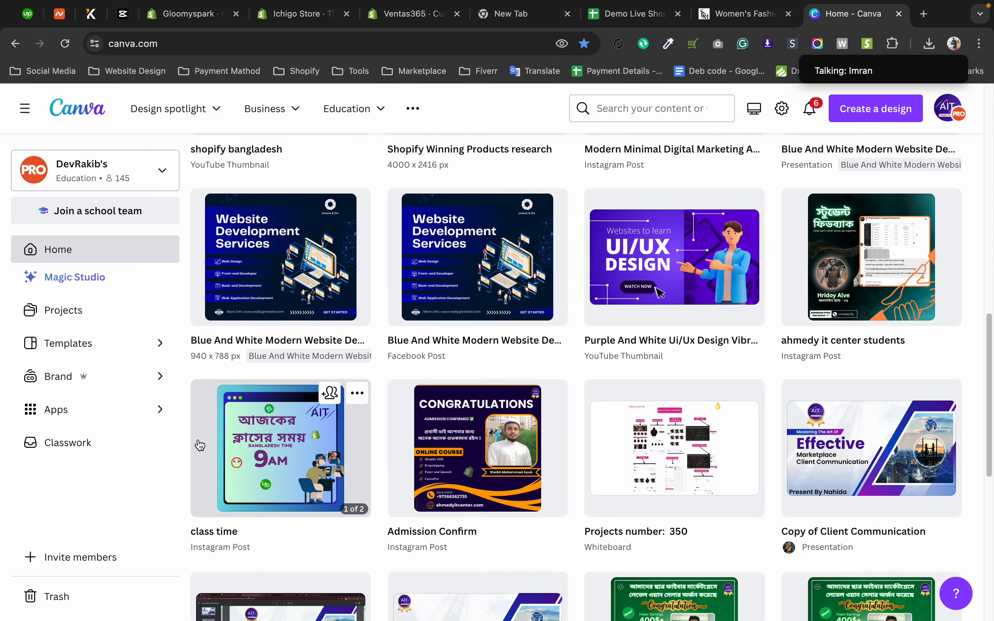
{"action": "scroll", "coordinate": [199, 437], "scroll_direction": "up", "scroll_amount": 5}
{"action": "scroll", "coordinate": [199, 435], "scroll_direction": "down", "scroll_amount": 8}
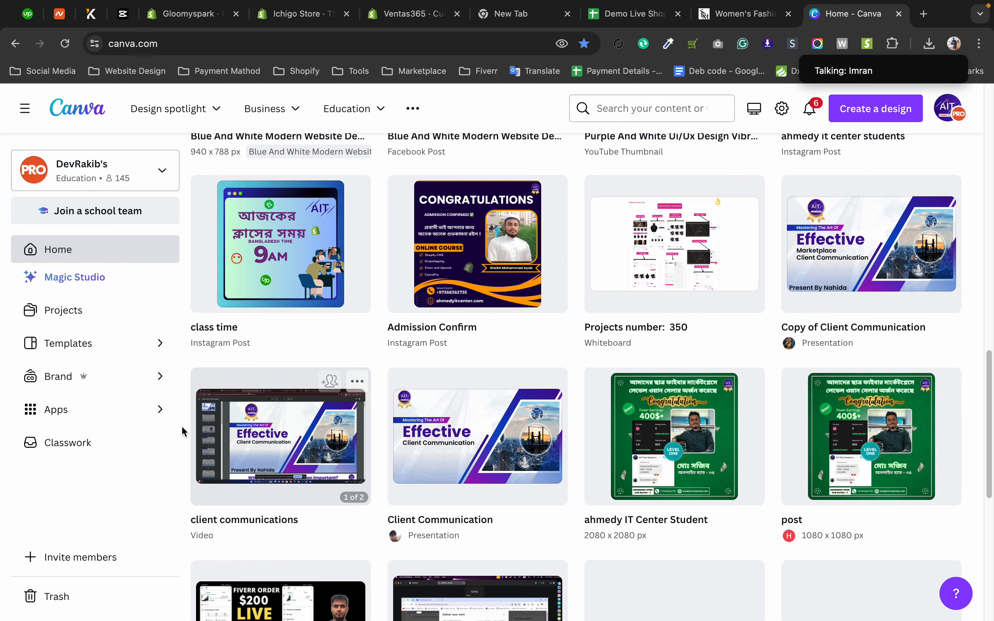
Search Canva's templates for "logo".
{"action": "left_click", "coordinate": [591, 112]}
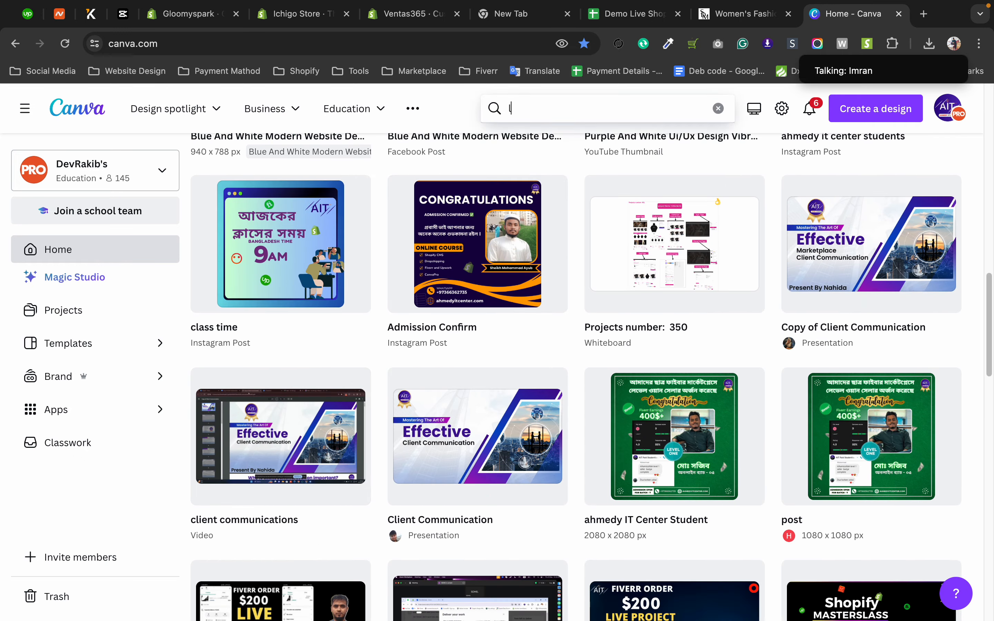
{"action": "type", "text": "logo"}
{"action": "key", "text": "Return"}
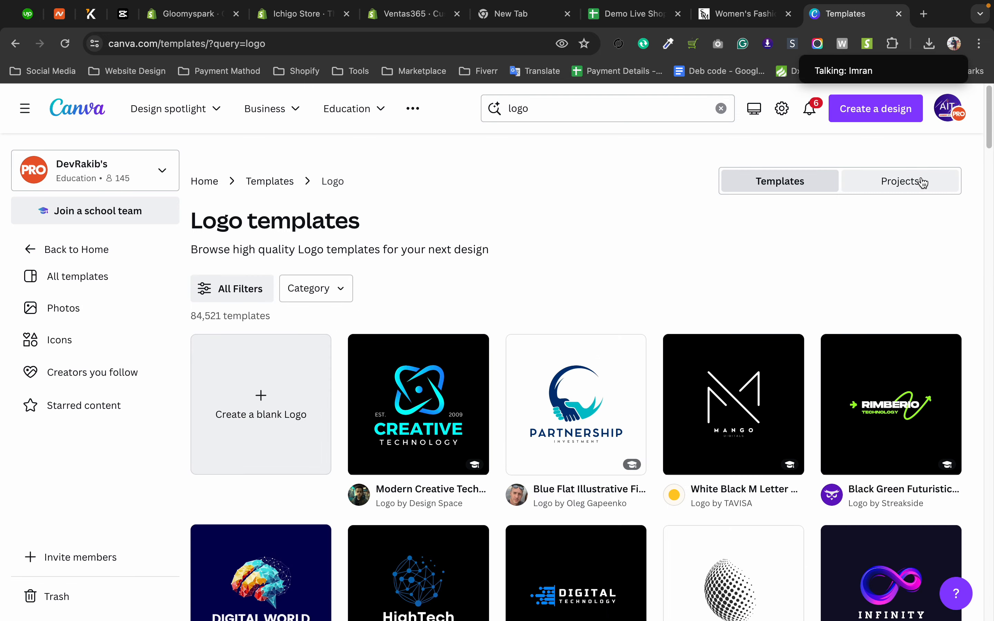
Switch the Canva logo search to existing projects and browse the matching designs, expanding the results list.
{"action": "left_click", "coordinate": [919, 181]}
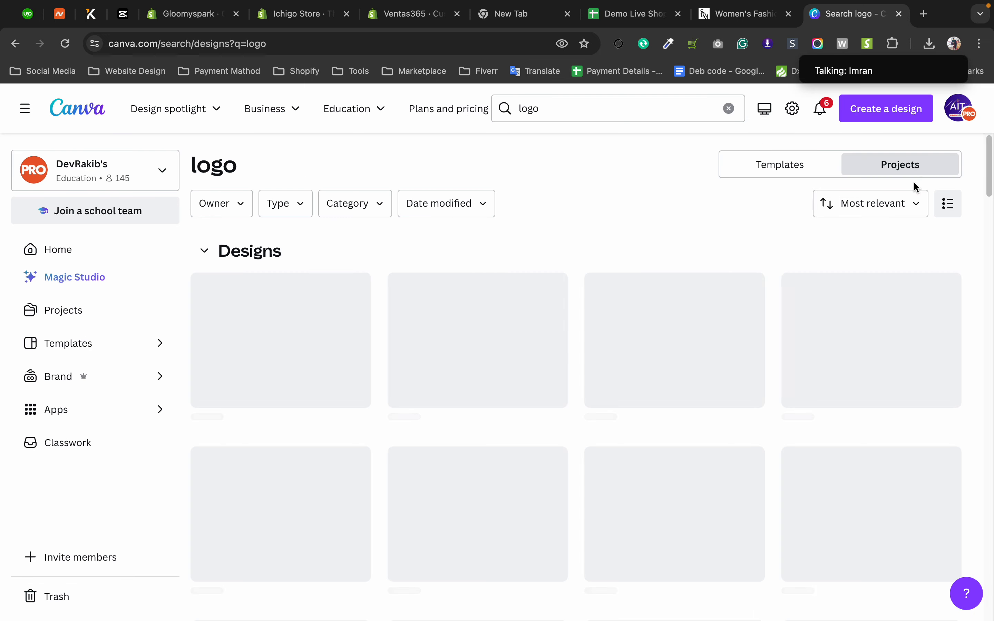
{"action": "scroll", "coordinate": [564, 233], "scroll_direction": "down", "scroll_amount": 5}
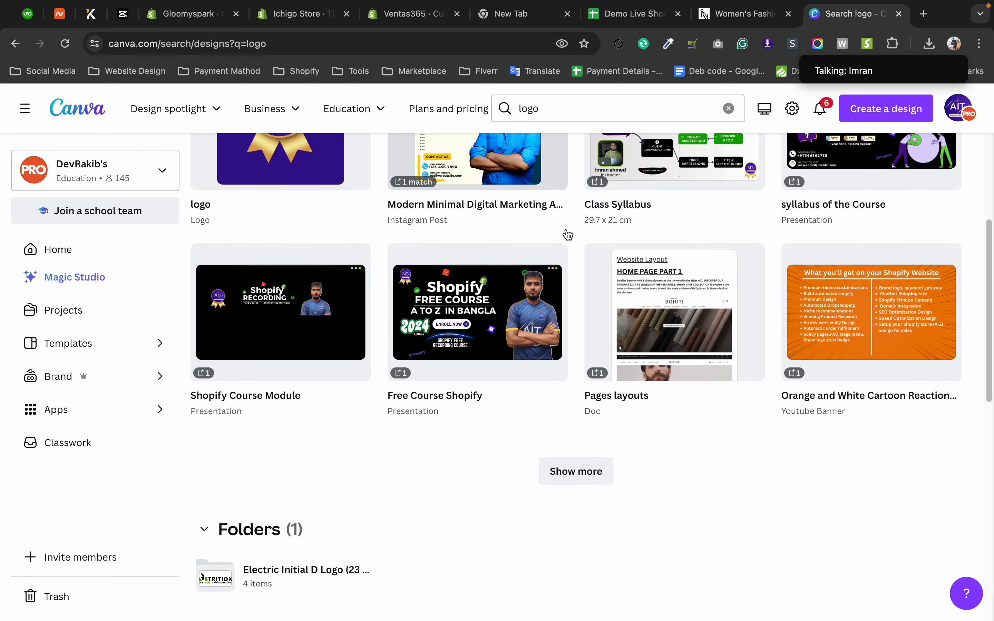
{"action": "scroll", "coordinate": [568, 234], "scroll_direction": "down", "scroll_amount": 2}
{"action": "left_click", "coordinate": [575, 380]}
{"action": "scroll", "coordinate": [575, 369], "scroll_direction": "down", "scroll_amount": 3}
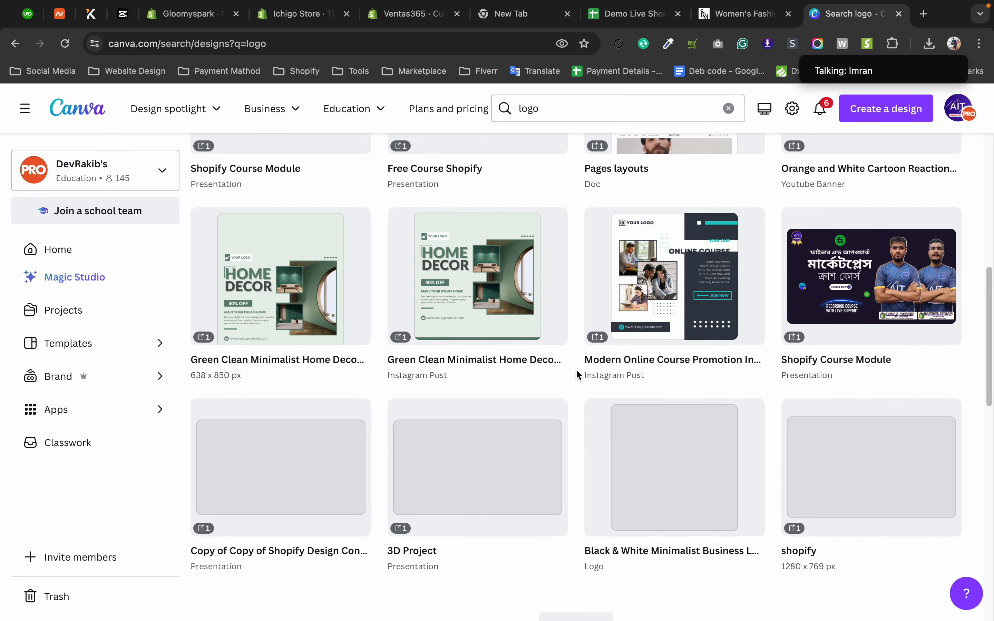
{"action": "scroll", "coordinate": [575, 369], "scroll_direction": "down", "scroll_amount": 6}
{"action": "left_click", "coordinate": [573, 336]}
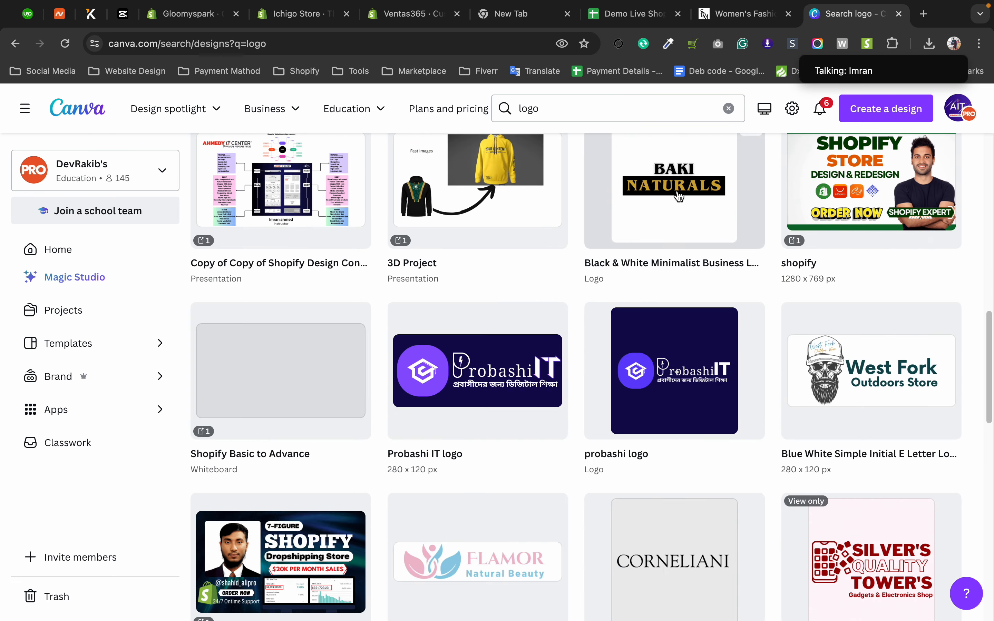
{"action": "scroll", "coordinate": [678, 196], "scroll_direction": "down", "scroll_amount": 4}
{"action": "scroll", "coordinate": [706, 189], "scroll_direction": "down", "scroll_amount": 8}
{"action": "scroll", "coordinate": [822, 246], "scroll_direction": "up", "scroll_amount": 9}
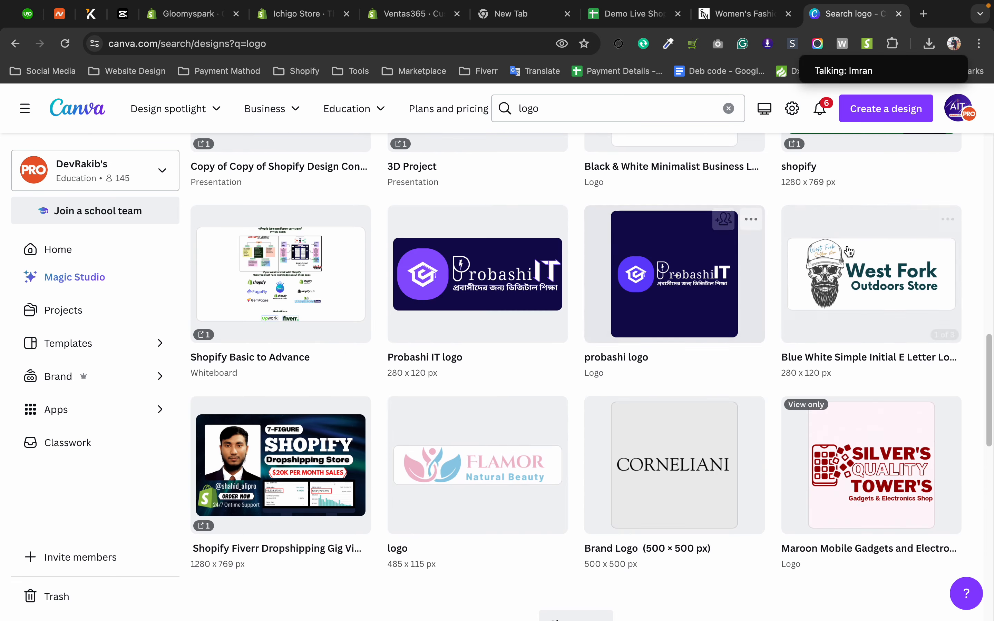
{"action": "scroll", "coordinate": [552, 317], "scroll_direction": "down", "scroll_amount": 7}
{"action": "left_click", "coordinate": [570, 296]}
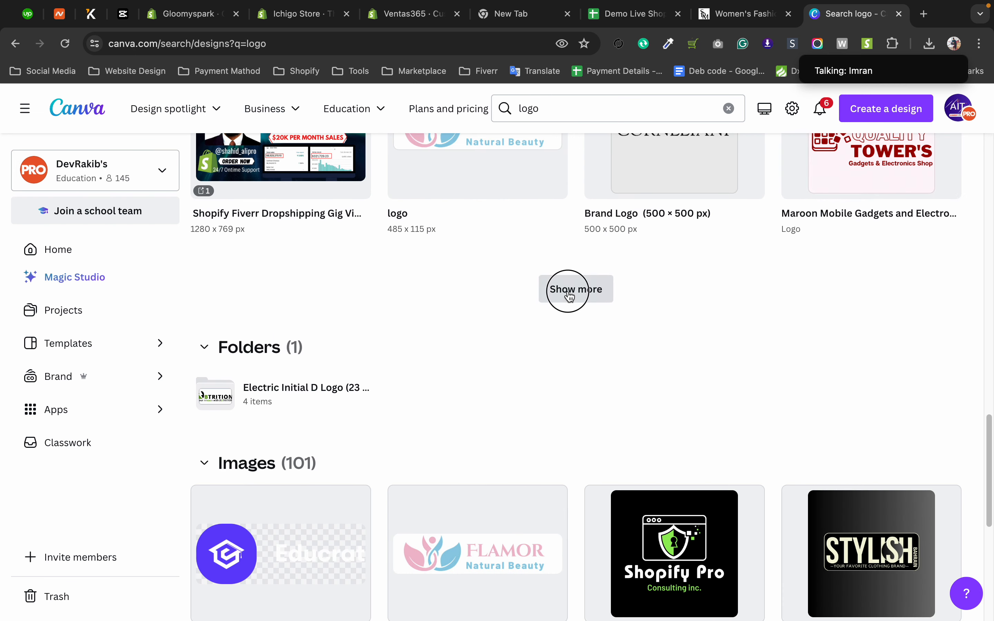
{"action": "scroll", "coordinate": [575, 288], "scroll_direction": "up", "scroll_amount": 3}
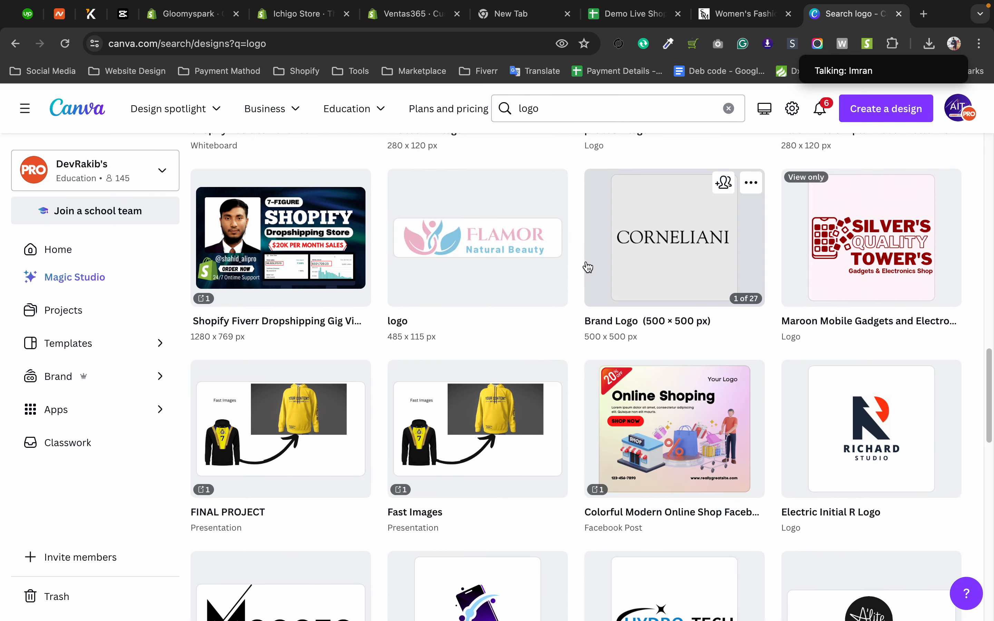
{"action": "scroll", "coordinate": [584, 271], "scroll_direction": "down", "scroll_amount": 10}
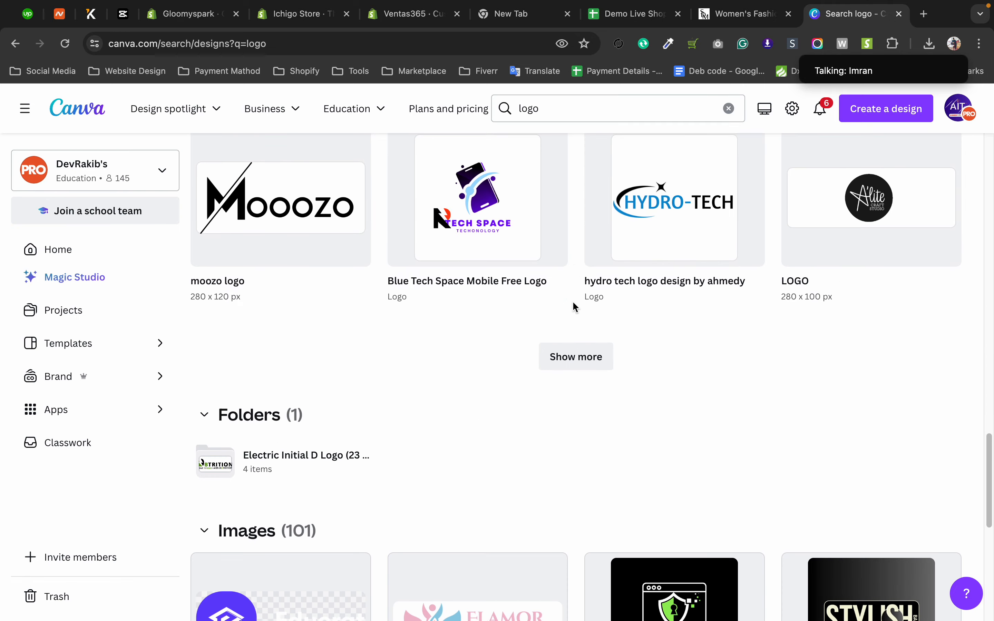
Load further batches of logo projects and examine the brand logos for a suitable example.
{"action": "left_click", "coordinate": [587, 366]}
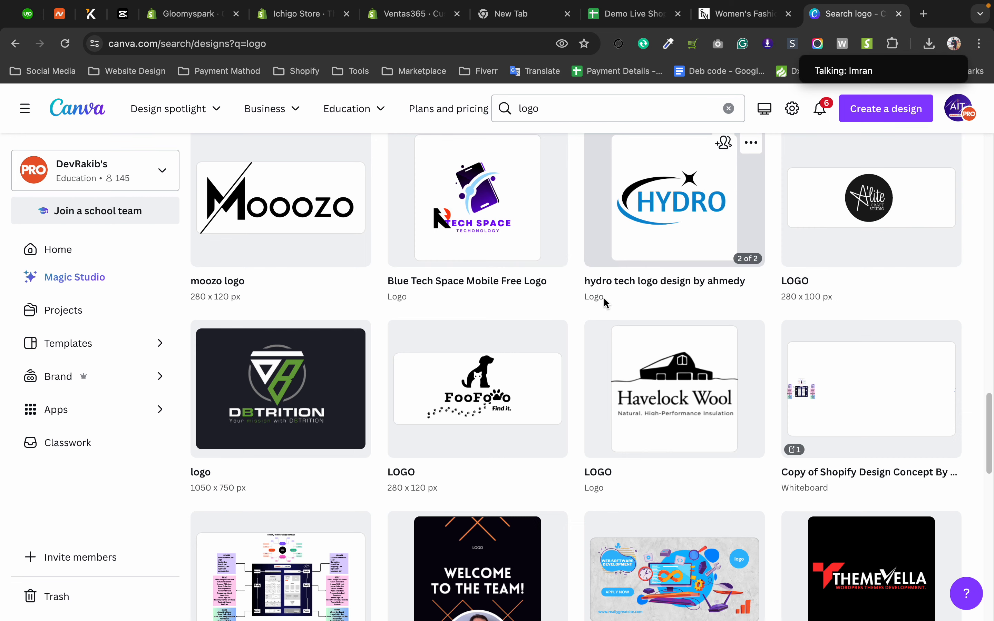
{"action": "scroll", "coordinate": [681, 219], "scroll_direction": "down", "scroll_amount": 8}
{"action": "scroll", "coordinate": [599, 298], "scroll_direction": "up", "scroll_amount": 4}
{"action": "scroll", "coordinate": [599, 297], "scroll_direction": "down", "scroll_amount": 1}
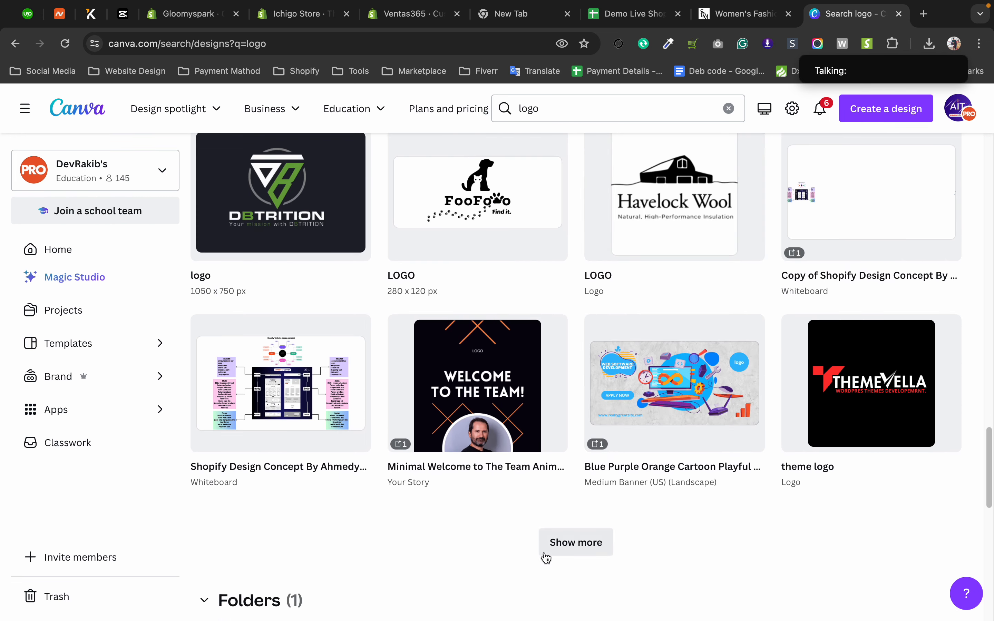
{"action": "left_click", "coordinate": [577, 542]}
{"action": "scroll", "coordinate": [579, 348], "scroll_direction": "down", "scroll_amount": 3}
{"action": "scroll", "coordinate": [579, 349], "scroll_direction": "down", "scroll_amount": 6}
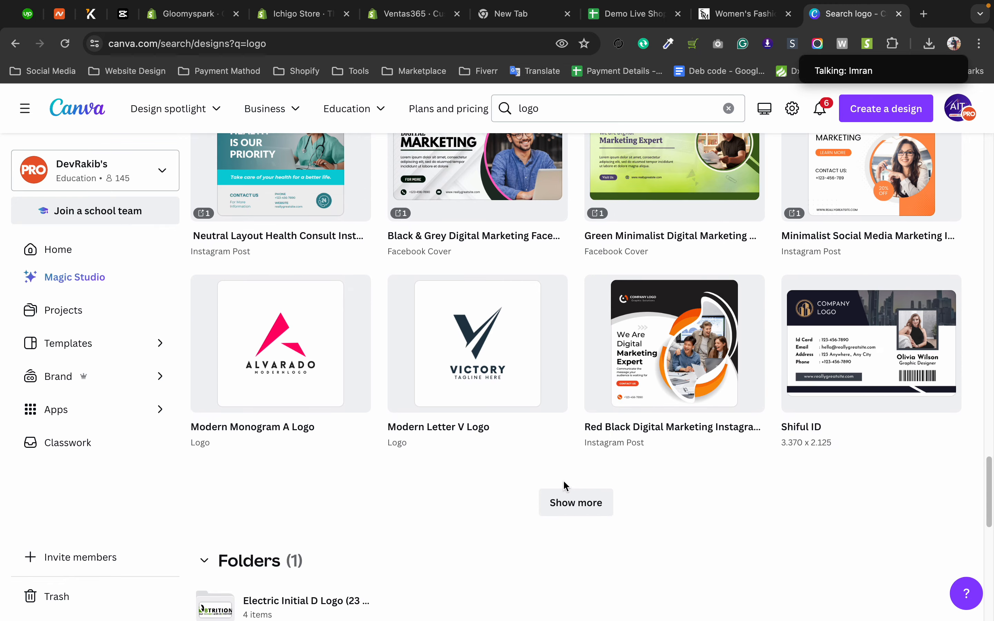
{"action": "left_click", "coordinate": [577, 501]}
{"action": "scroll", "coordinate": [578, 416], "scroll_direction": "down", "scroll_amount": 7}
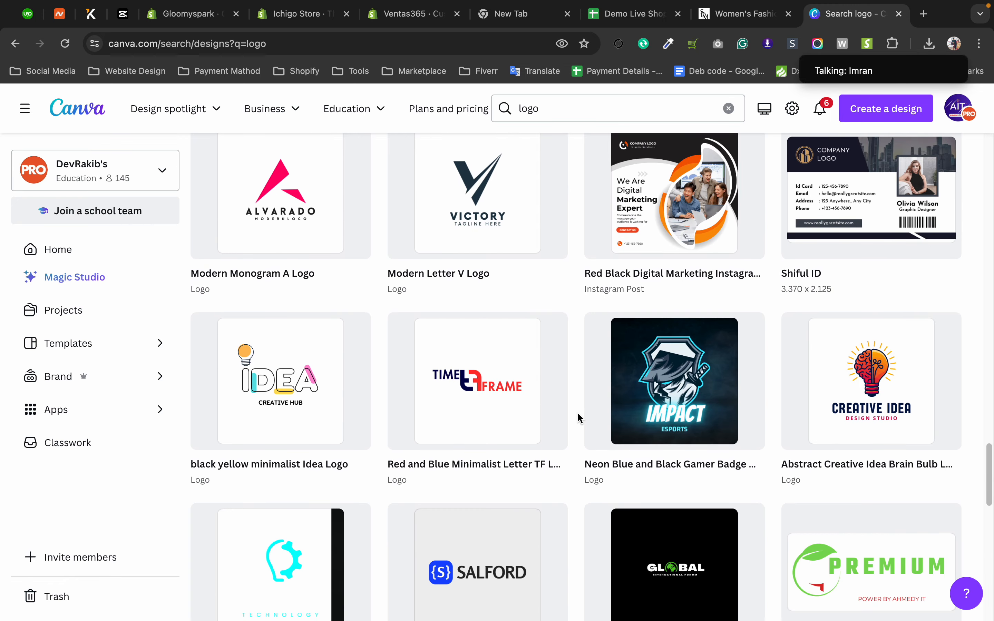
{"action": "left_click", "coordinate": [582, 481]}
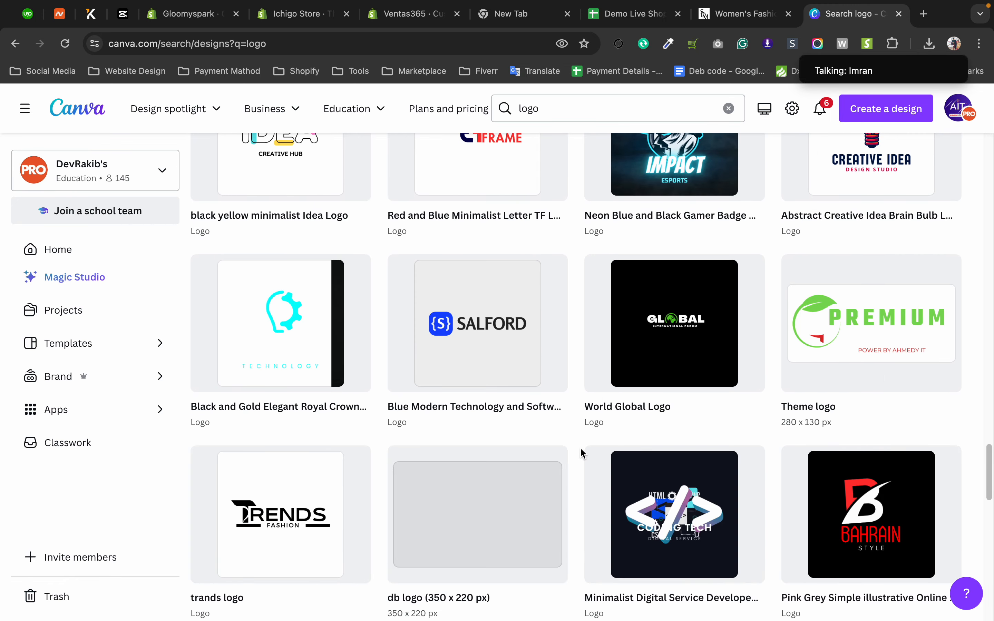
{"action": "scroll", "coordinate": [578, 444], "scroll_direction": "down", "scroll_amount": 5}
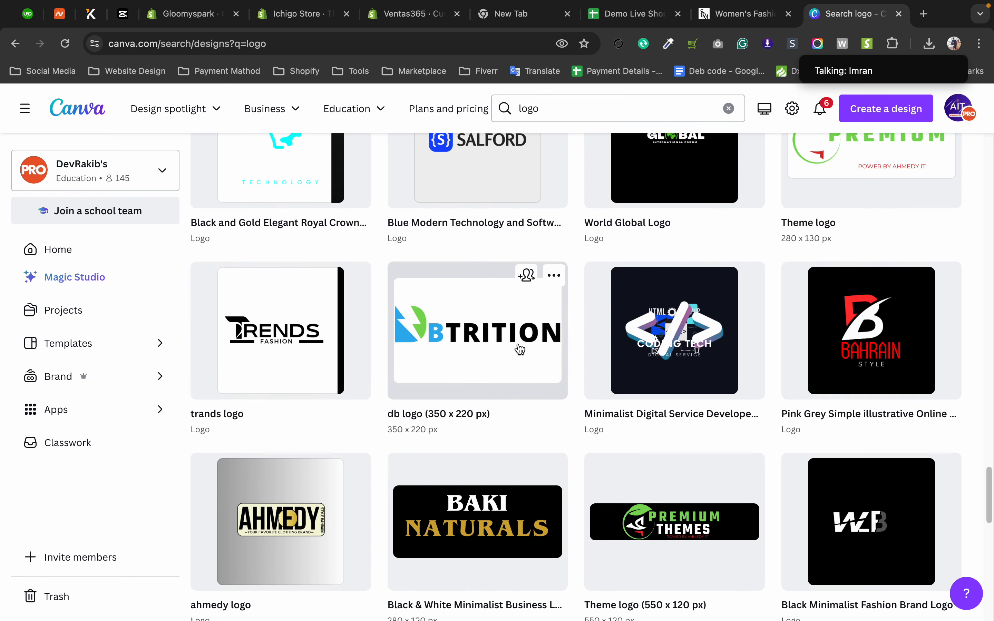
{"action": "scroll", "coordinate": [470, 243], "scroll_direction": "down", "scroll_amount": 3}
{"action": "left_click", "coordinate": [591, 563]}
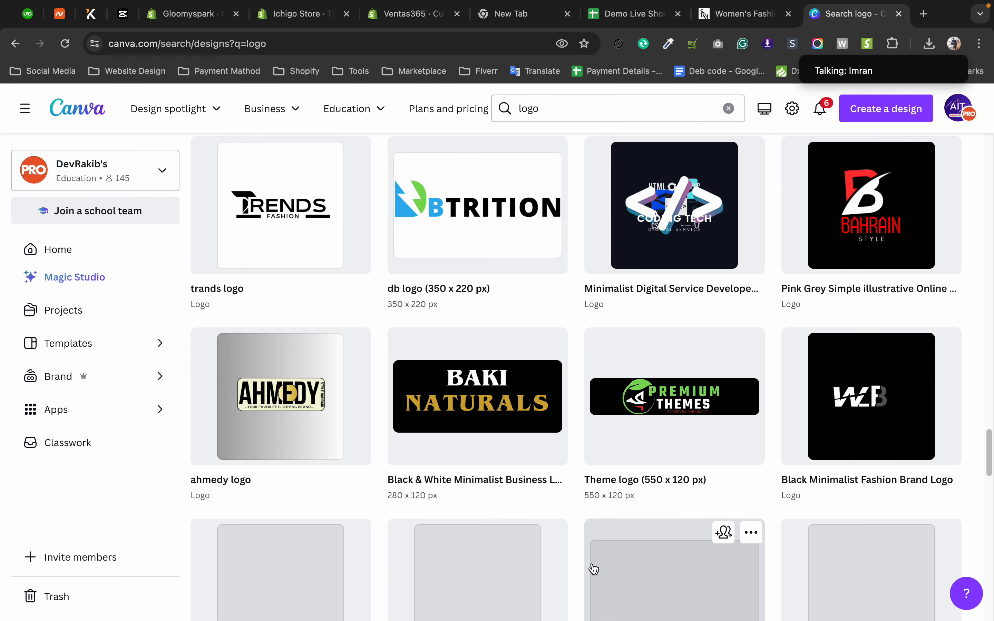
{"action": "scroll", "coordinate": [575, 509], "scroll_direction": "down", "scroll_amount": 10}
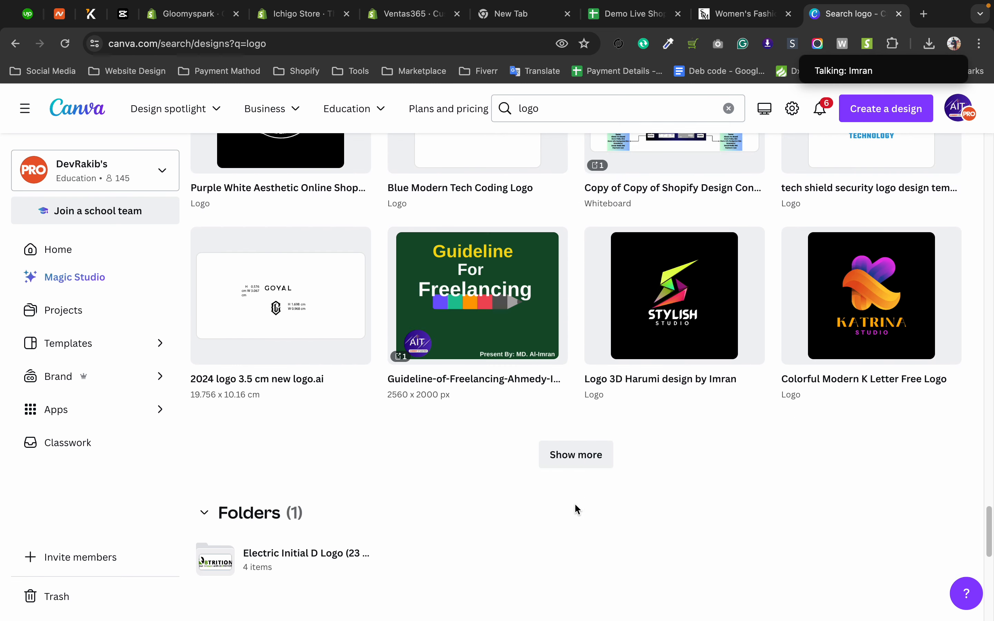
Expand the project results once more and open the "db (Logo)" design.
{"action": "left_click", "coordinate": [573, 464]}
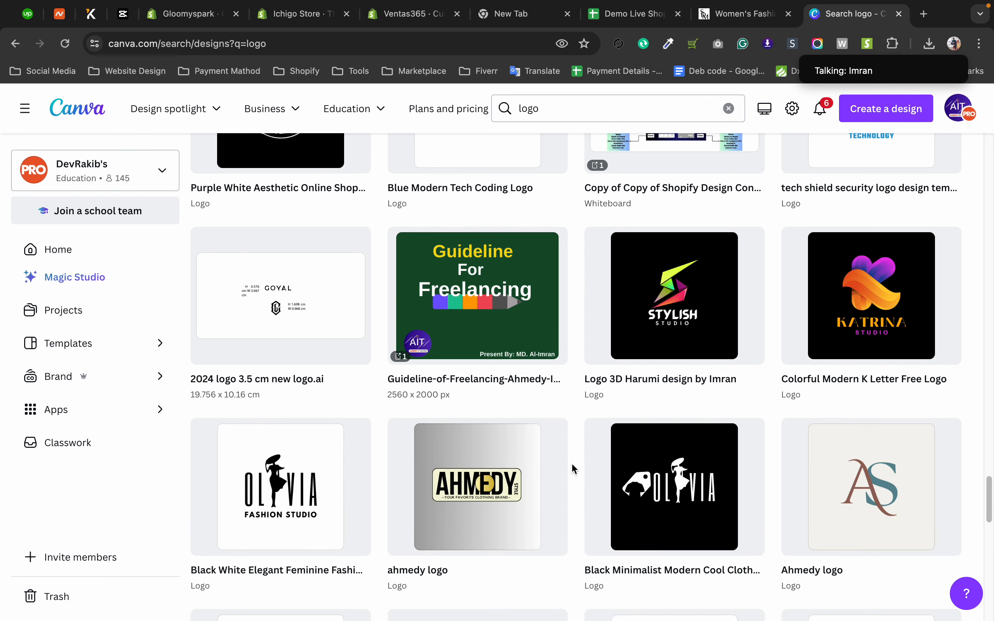
{"action": "scroll", "coordinate": [575, 448], "scroll_direction": "down", "scroll_amount": 3}
{"action": "scroll", "coordinate": [578, 426], "scroll_direction": "down", "scroll_amount": 3}
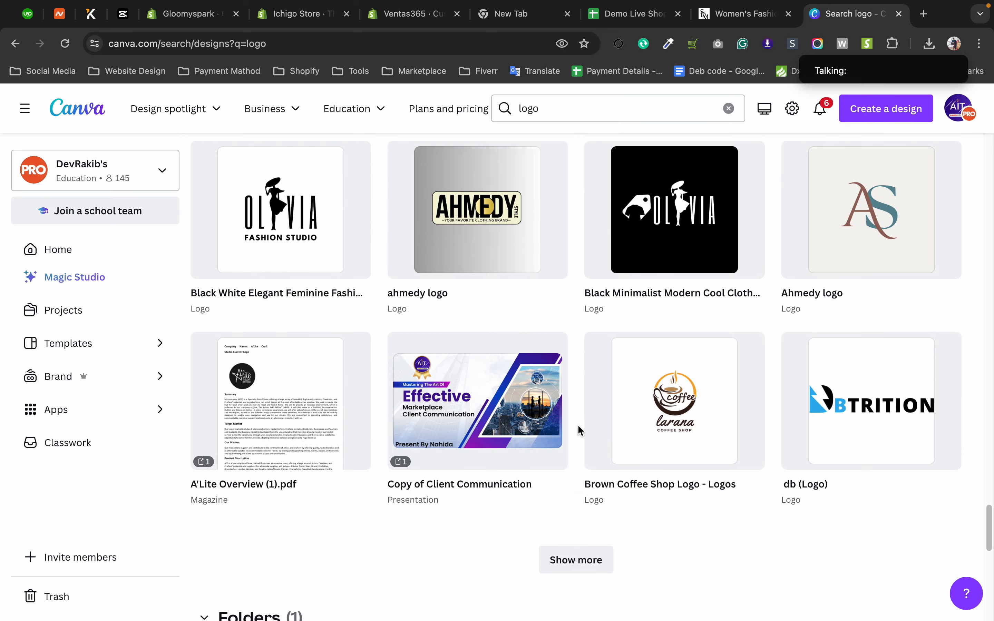
{"action": "left_click", "coordinate": [864, 408]}
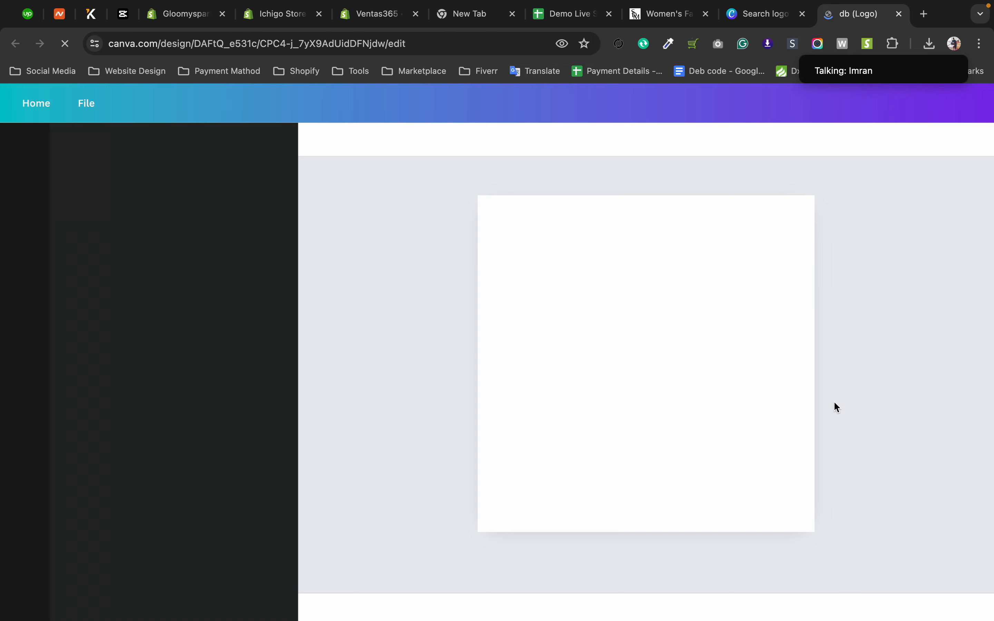
Select the DB symbol and the BTRITION text in turn to examine how the logo is built.
{"action": "left_click", "coordinate": [625, 382]}
{"action": "left_click", "coordinate": [413, 379]}
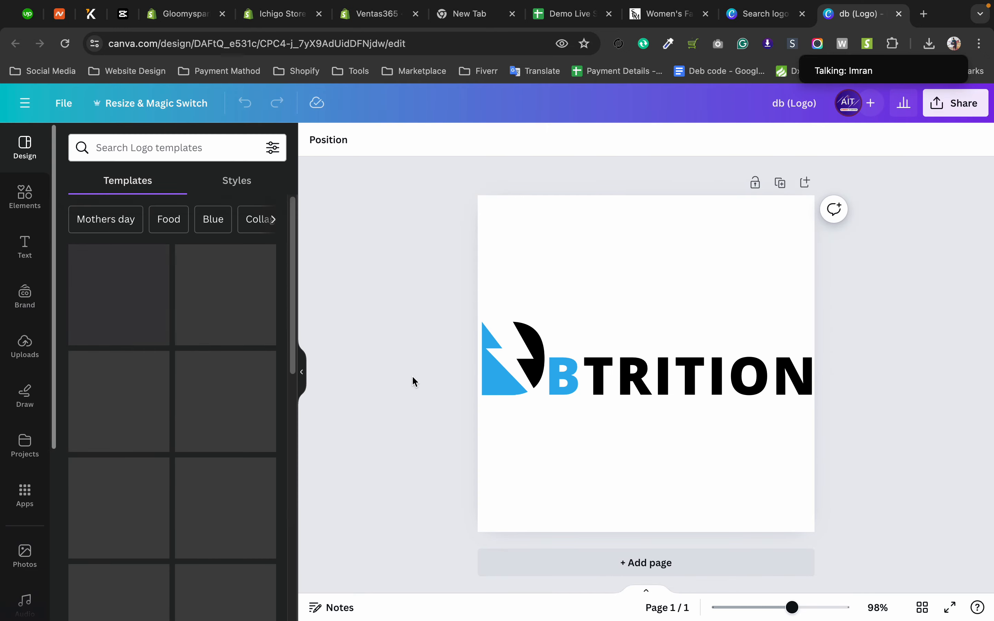
{"action": "left_click", "coordinate": [524, 359]}
{"action": "left_click", "coordinate": [504, 338]}
{"action": "left_click", "coordinate": [590, 381]}
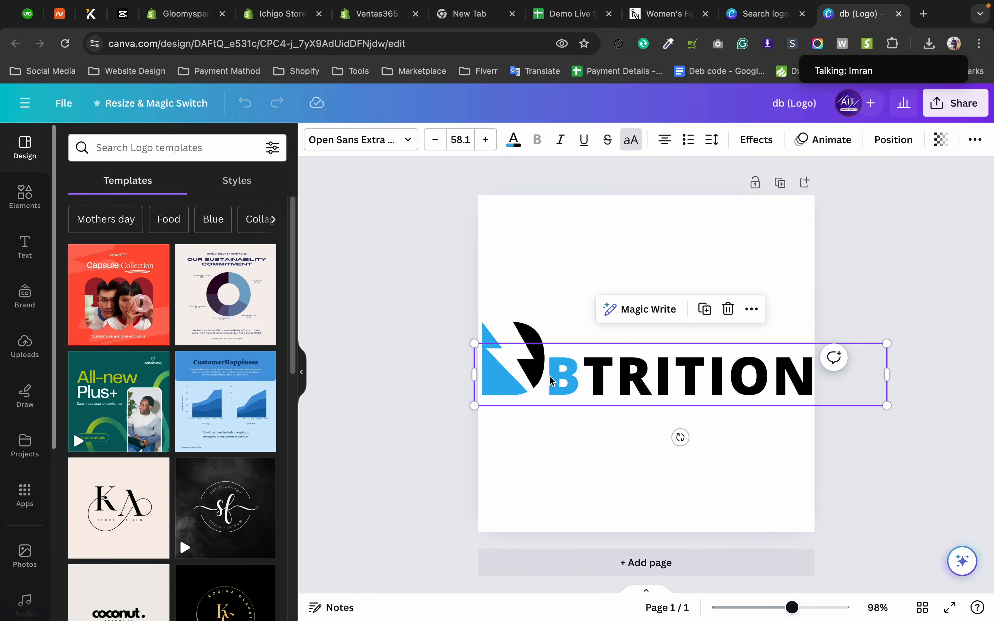
{"action": "left_click", "coordinate": [505, 327]}
Open dbtrition.com in a new browser tab, dismiss the translation prompt and examine the logo in the site's header and footer.
{"action": "left_click", "coordinate": [925, 15]}
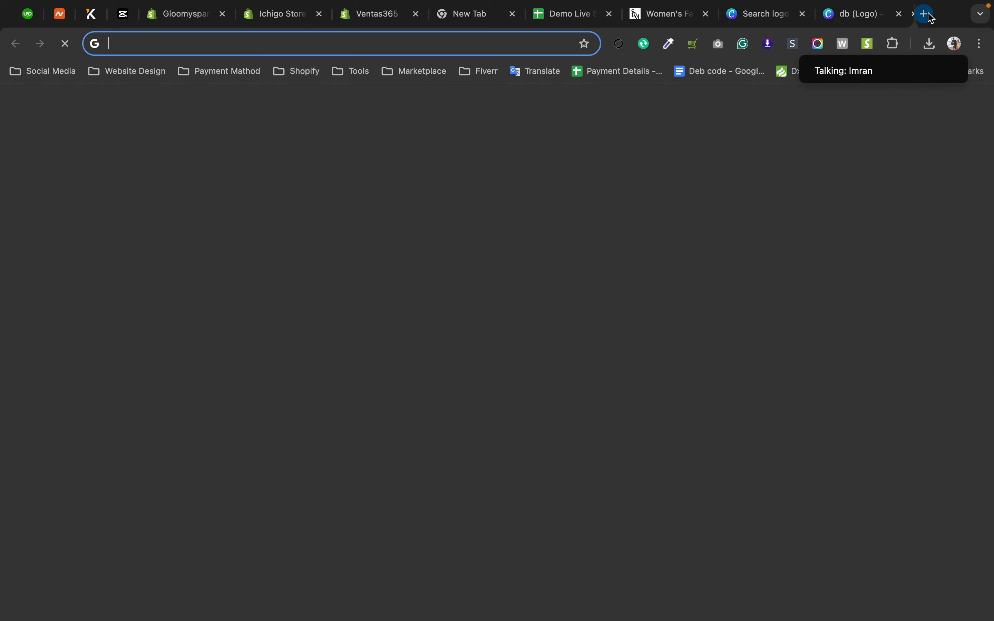
{"action": "type", "text": "dbtrition.com"}
{"action": "key", "text": "Return"}
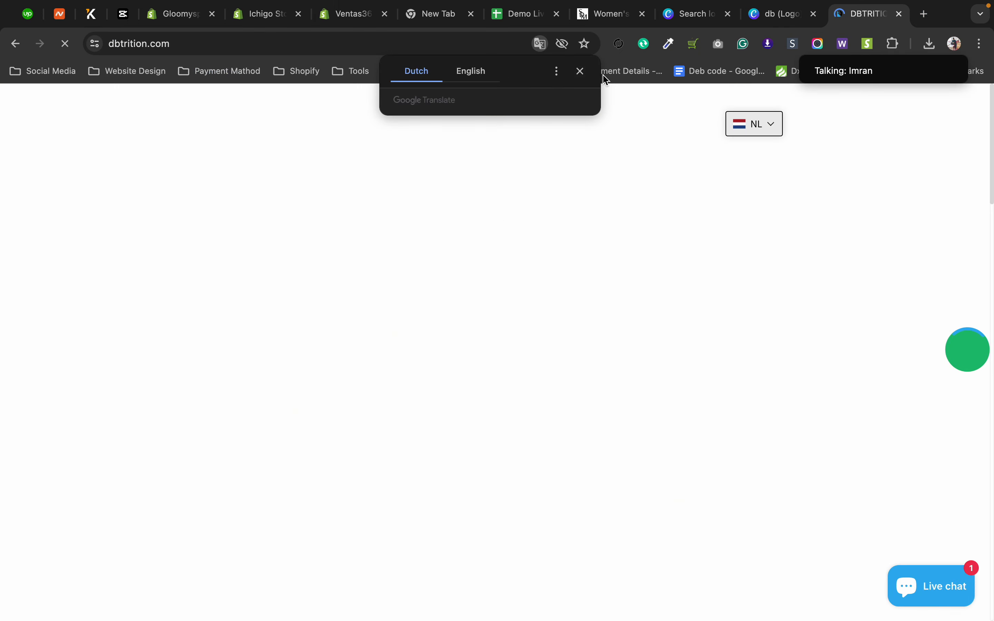
{"action": "left_click", "coordinate": [580, 73]}
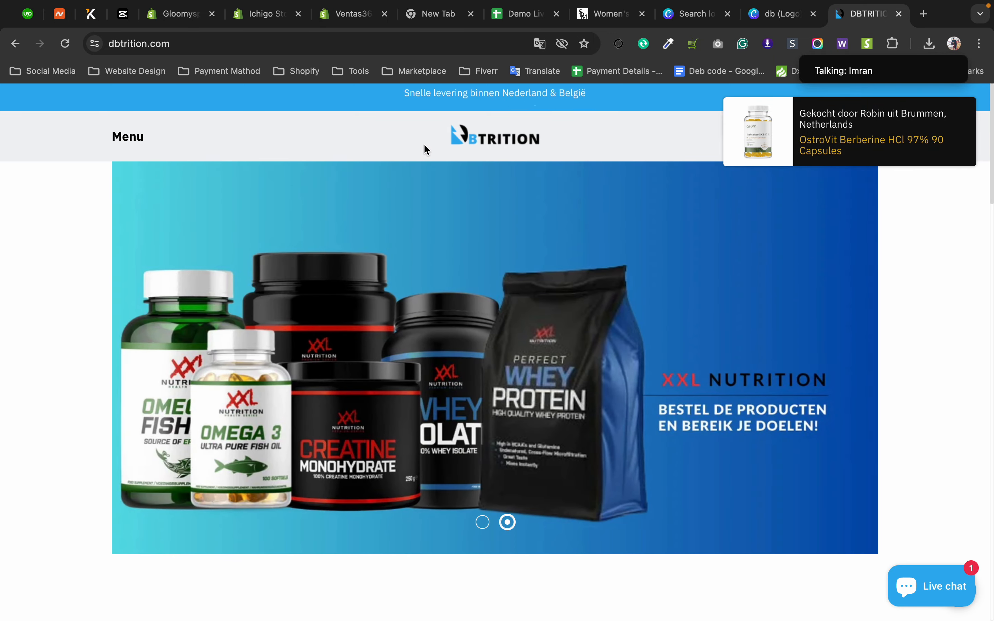
{"action": "left_click_drag", "start_coordinate": [424, 144], "coordinate": [519, 138]}
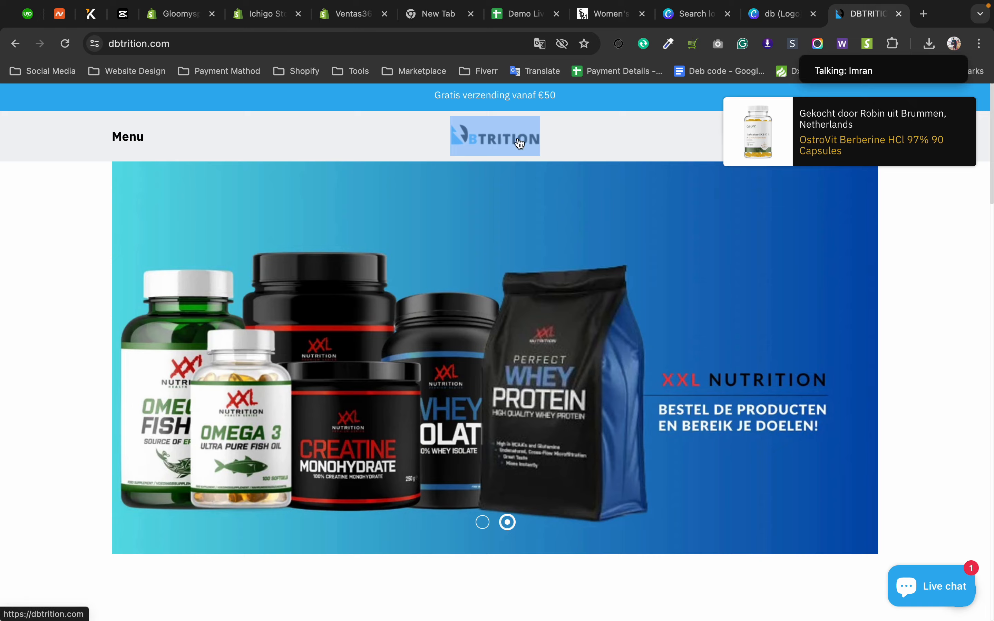
{"action": "scroll", "coordinate": [50, 220], "scroll_direction": "down", "scroll_amount": 20}
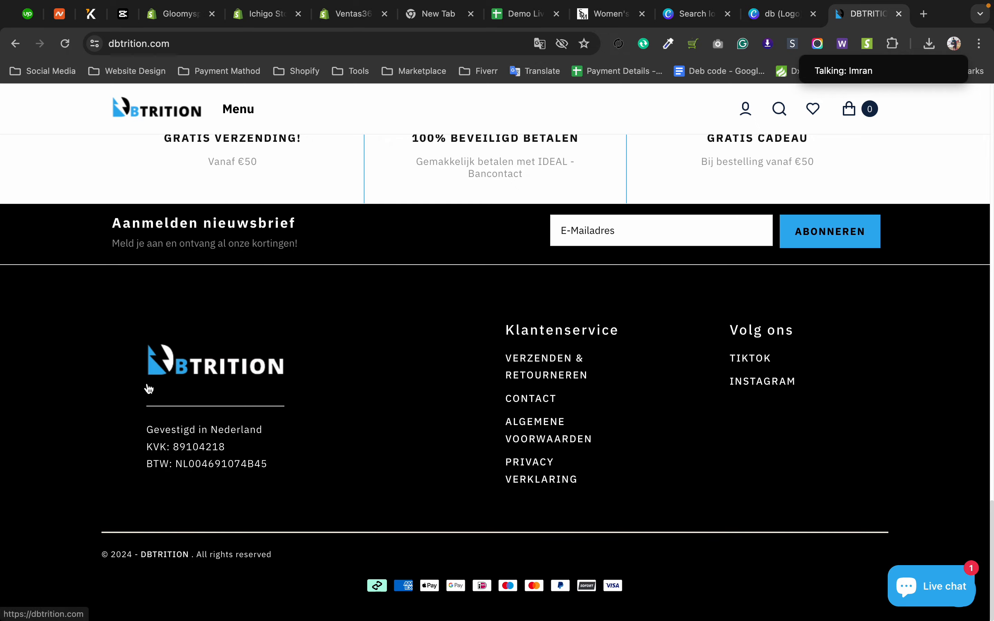
{"action": "scroll", "coordinate": [144, 382], "scroll_direction": "up", "scroll_amount": 20}
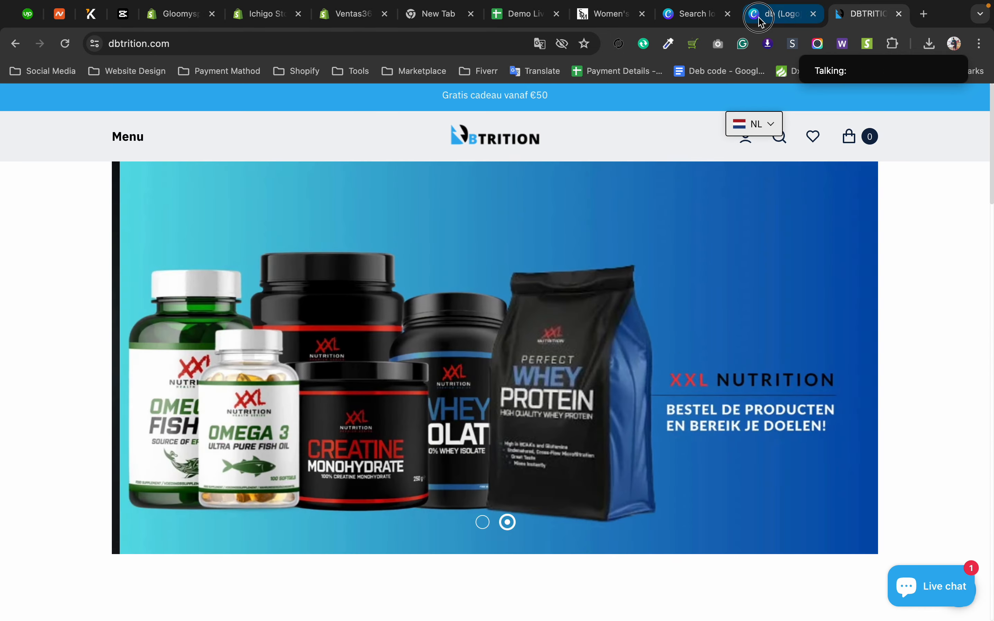
Return to the "db (Logo)" design in Canva and inspect the BTRITION text, highlighting its blue letter B.
{"action": "left_click", "coordinate": [760, 15]}
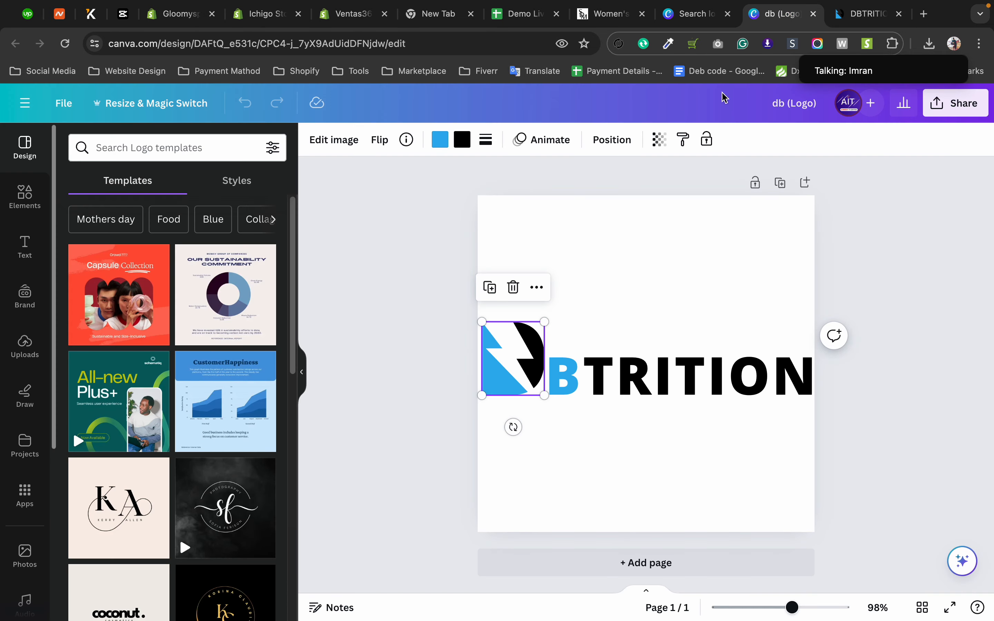
{"action": "left_click", "coordinate": [605, 382]}
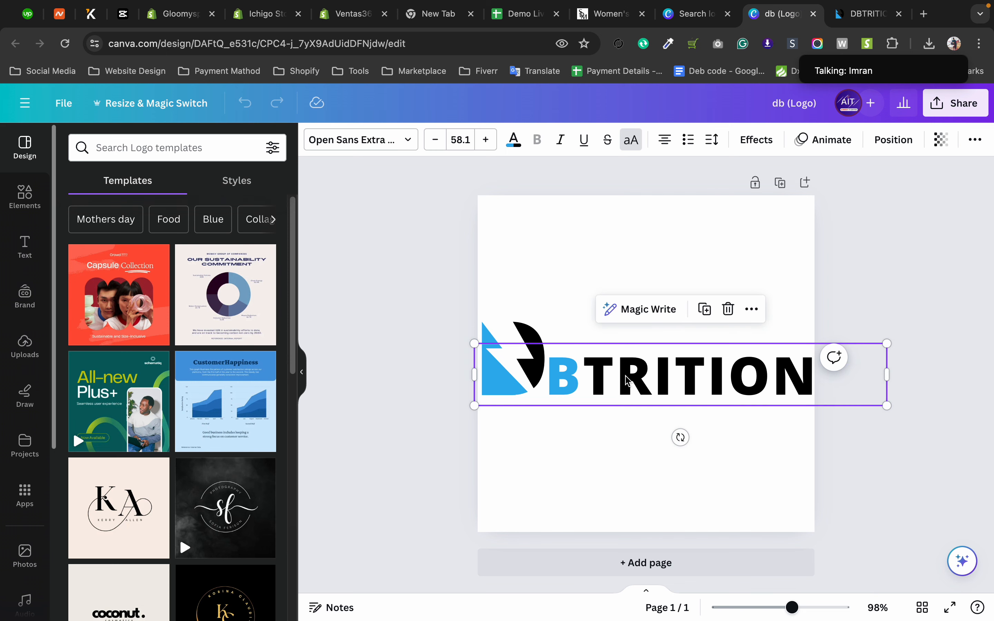
{"action": "left_click", "coordinate": [589, 380]}
{"action": "left_click_drag", "start_coordinate": [579, 378], "coordinate": [542, 384]}
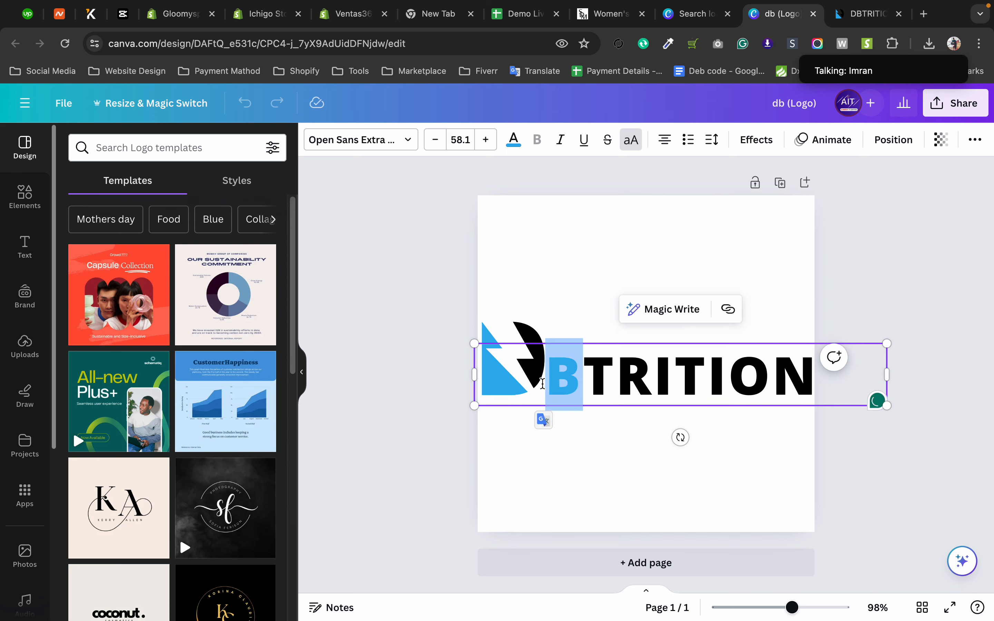
{"action": "left_click", "coordinate": [413, 220]}
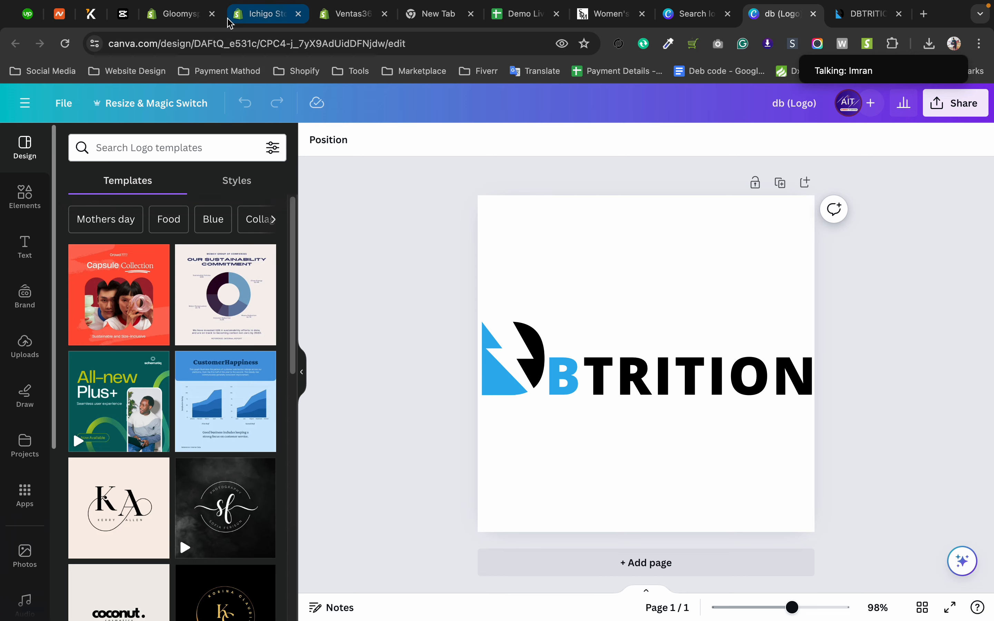
Switch back to the Ventas365 store's Shopify theme editor and reopen the Header section's settings from the section list.
{"action": "left_click", "coordinate": [265, 15]}
{"action": "left_click", "coordinate": [340, 17]}
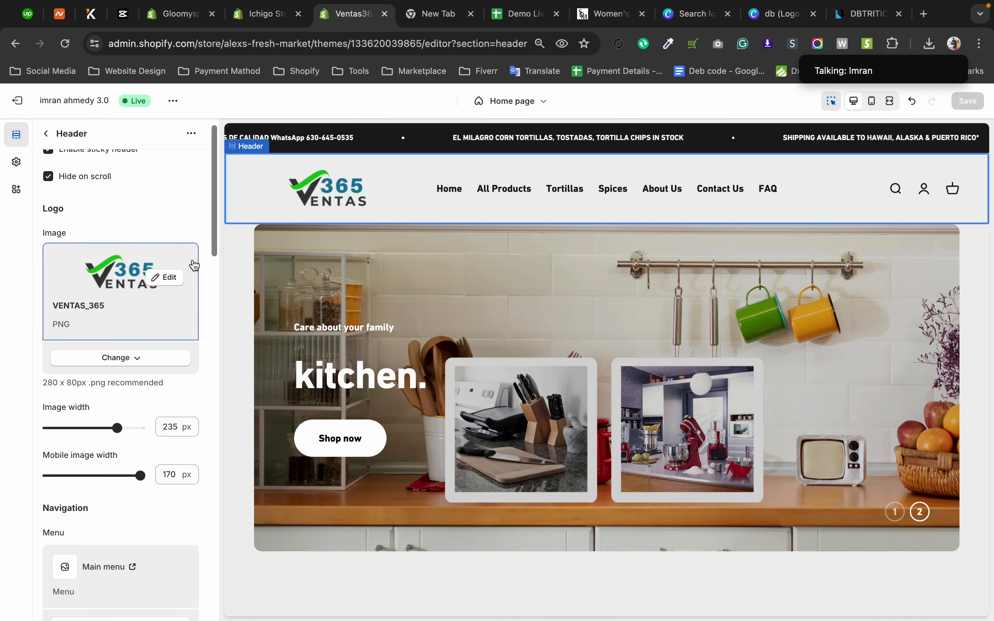
{"action": "scroll", "coordinate": [108, 252], "scroll_direction": "up", "scroll_amount": 1}
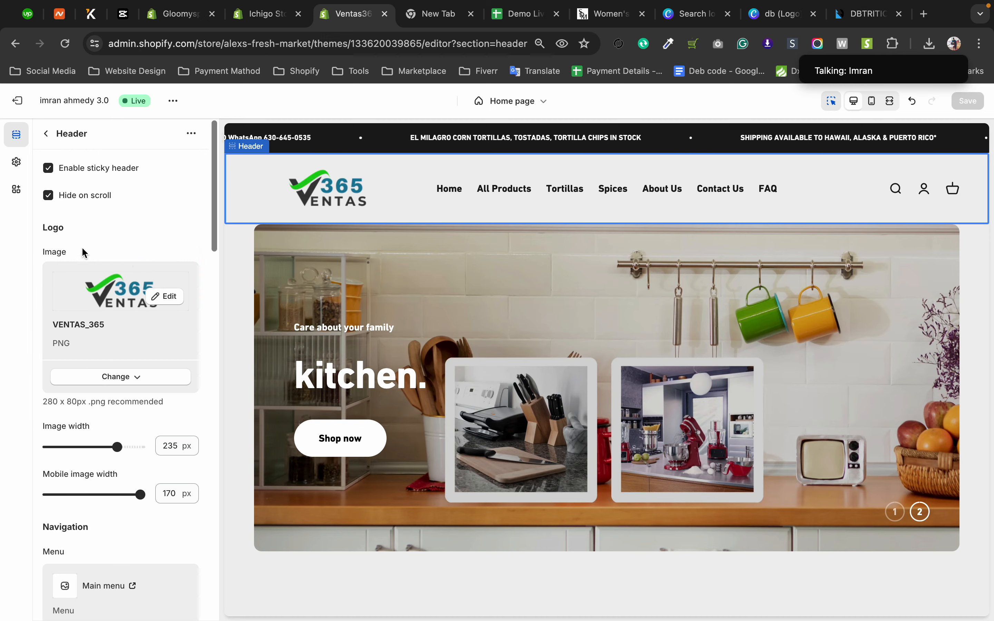
{"action": "left_click", "coordinate": [46, 134]}
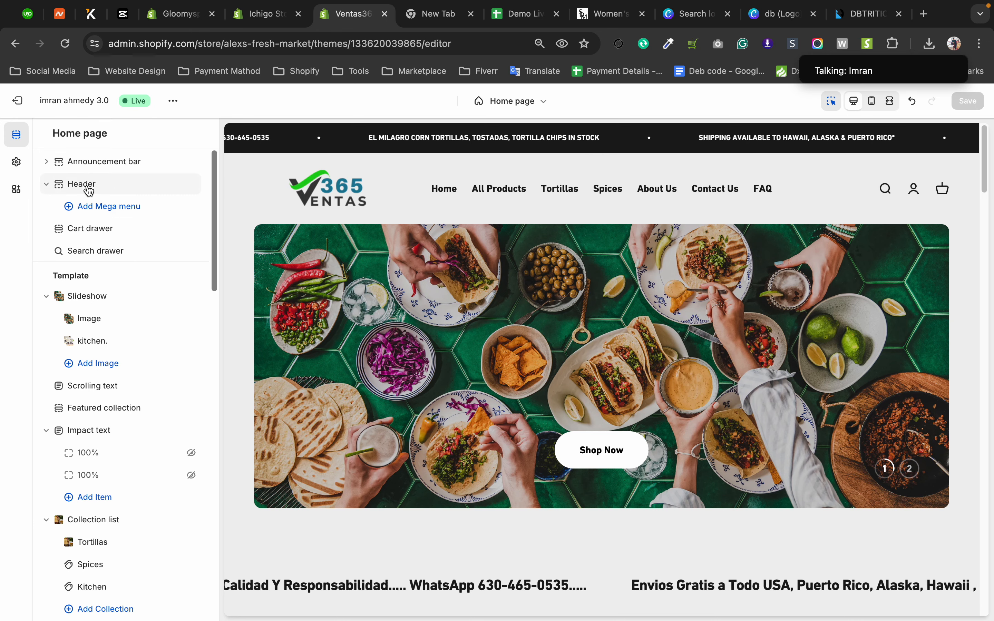
{"action": "left_click", "coordinate": [88, 191]}
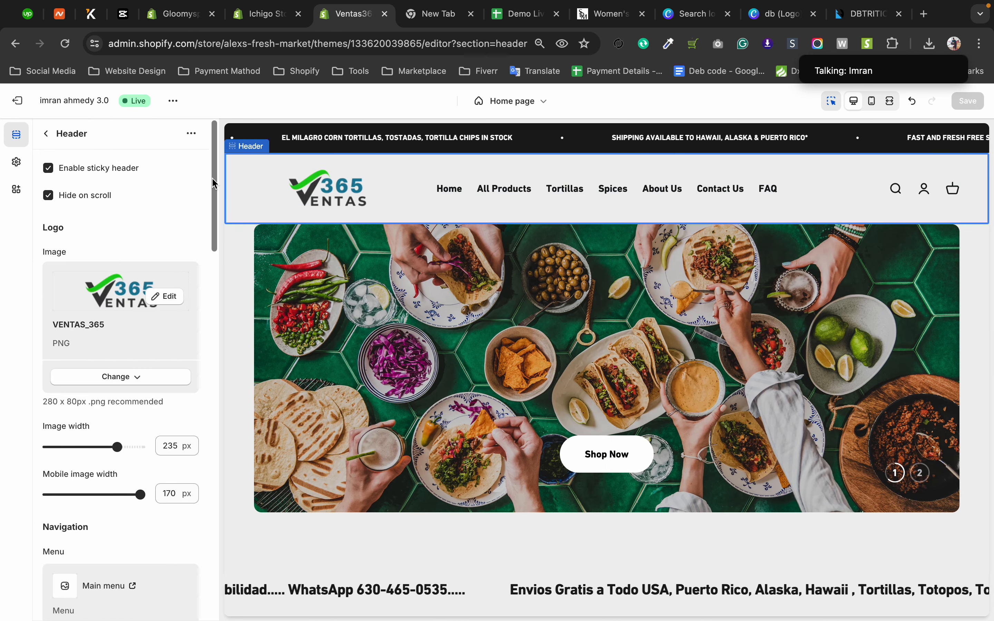
Review the header's logo settings, the DBTRITION site's header logo and the "db (Logo)" design in Canva.
{"action": "left_click_drag", "start_coordinate": [213, 183], "coordinate": [213, 205]}
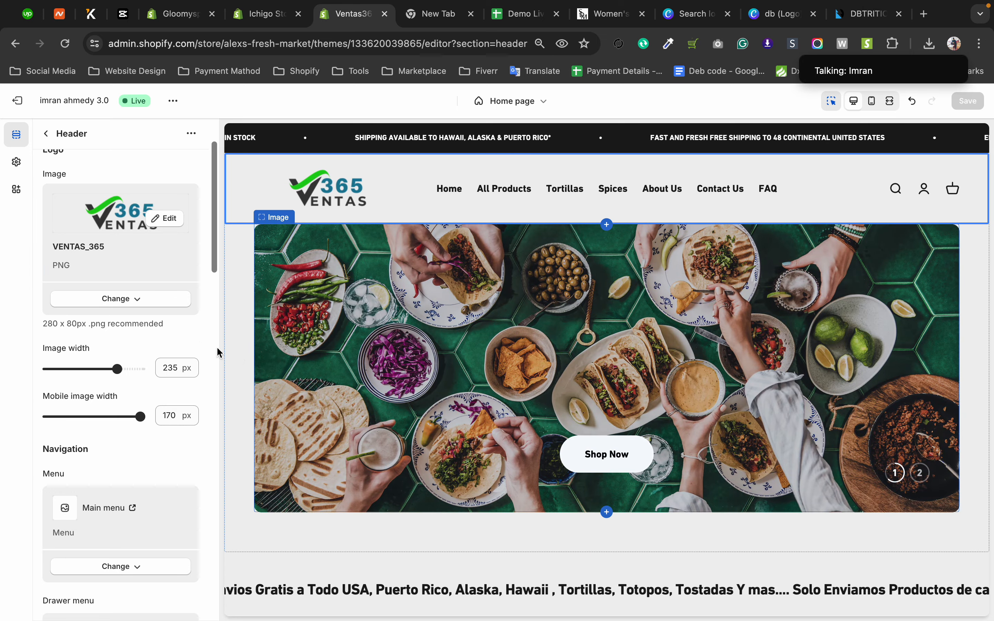
{"action": "left_click", "coordinate": [848, 9]}
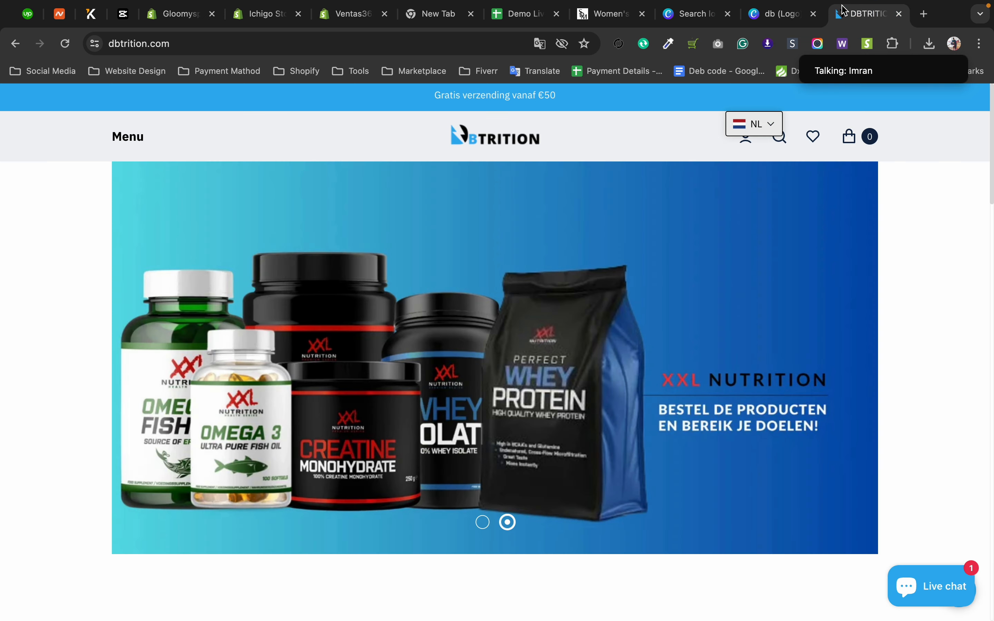
{"action": "left_click", "coordinate": [775, 21]}
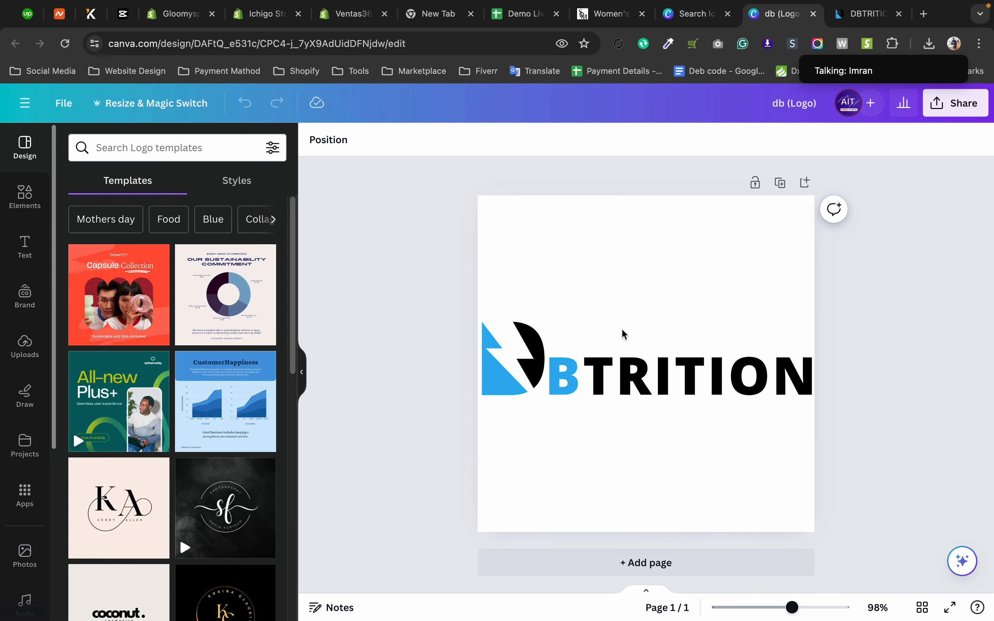
{"action": "left_click", "coordinate": [627, 203]}
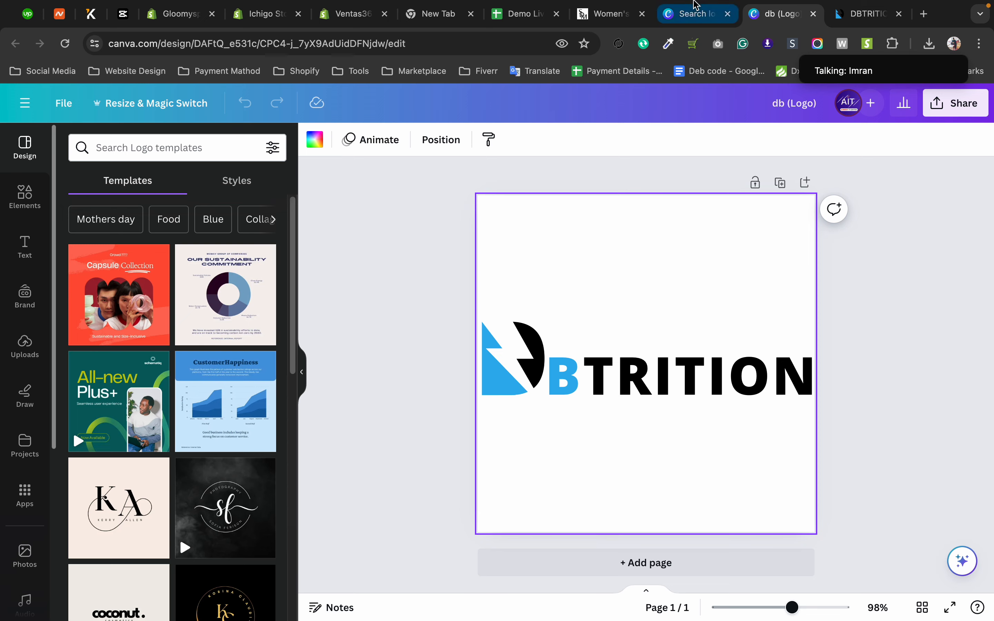
Show more logo designs in the Canva search results and open the custom size options for creating a new design.
{"action": "left_click", "coordinate": [675, 12]}
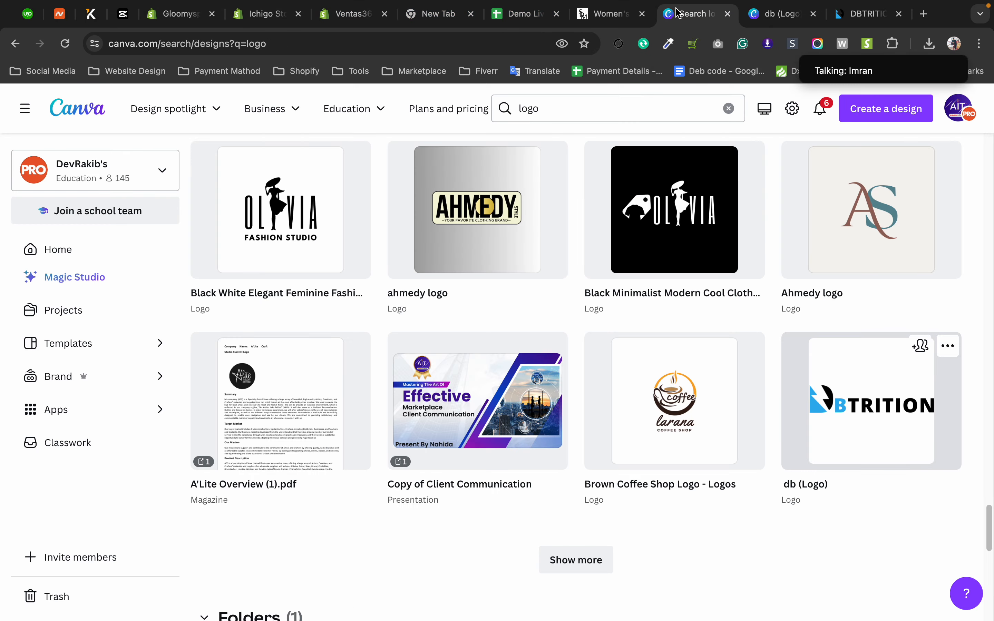
{"action": "left_click", "coordinate": [584, 566]}
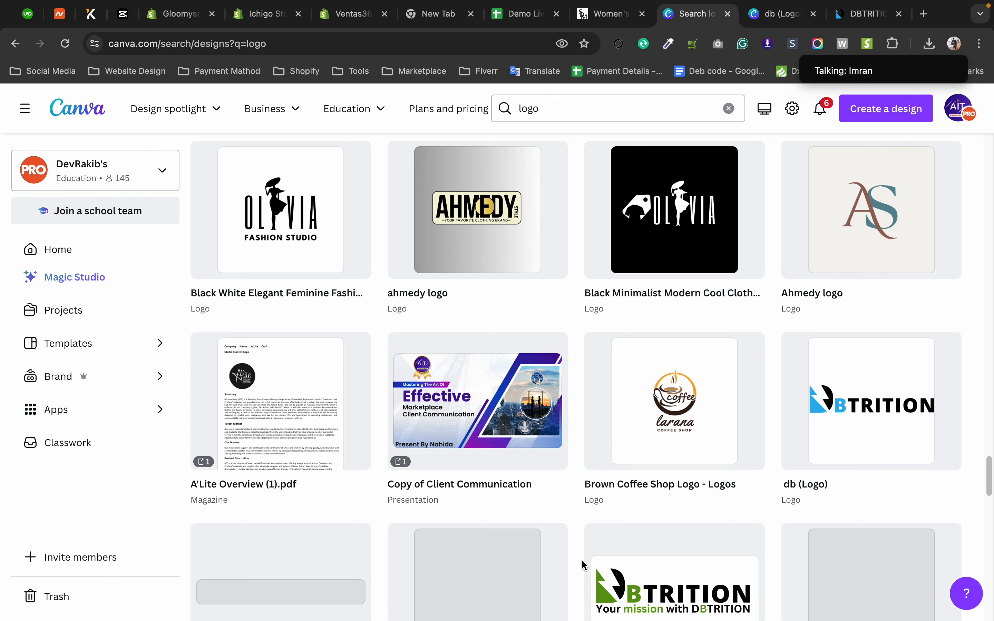
{"action": "left_click", "coordinate": [884, 119]}
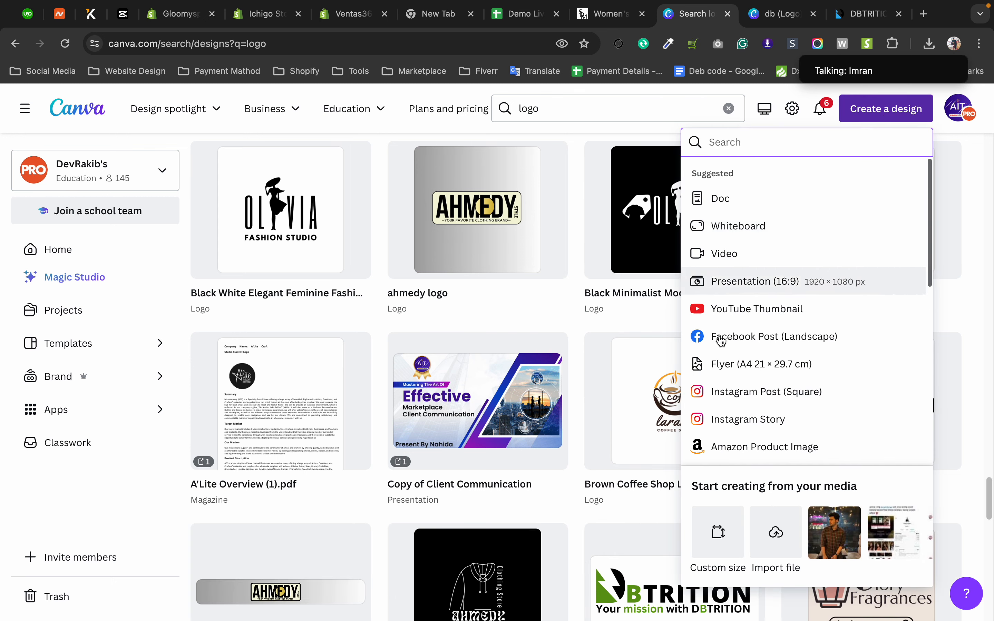
{"action": "left_click", "coordinate": [716, 522]}
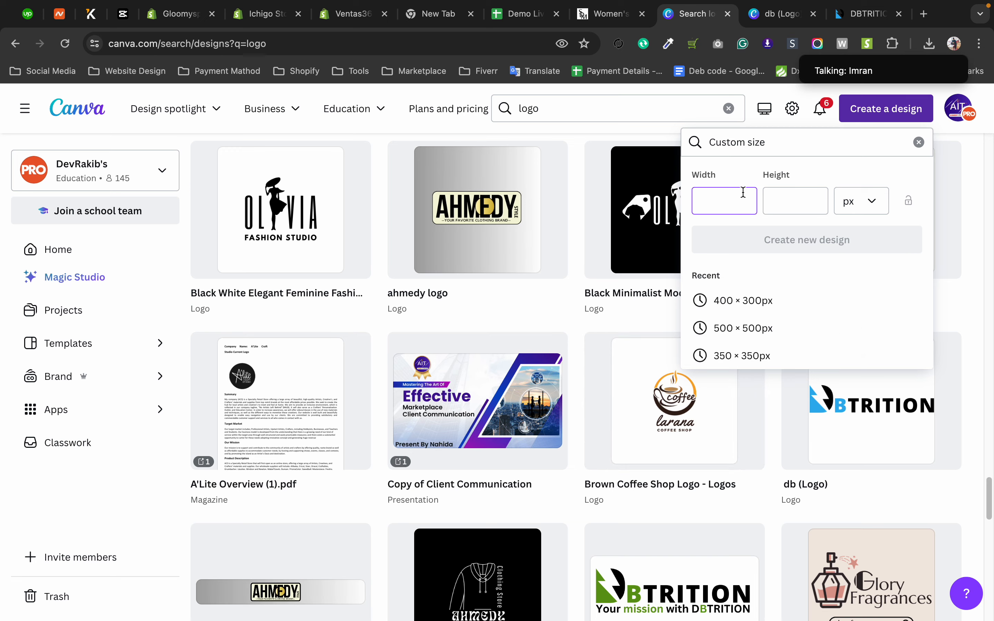
Return to the Shopify theme editor, inspect the VENTAS_365 logo file's preview and highlight the recommended logo dimensions.
{"action": "left_click", "coordinate": [343, 14]}
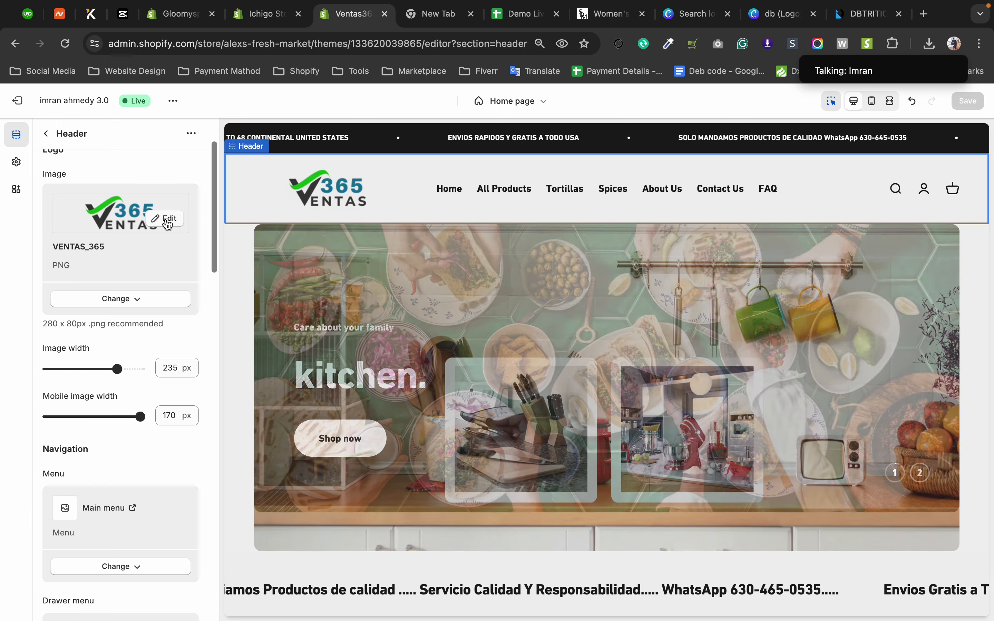
{"action": "left_click", "coordinate": [168, 219]}
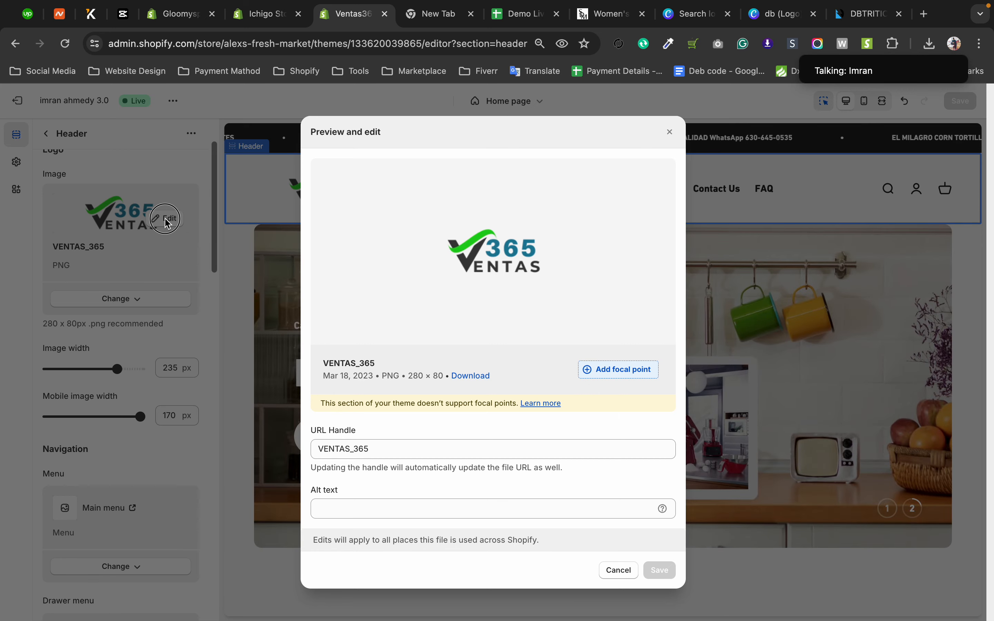
{"action": "left_click", "coordinate": [166, 222]}
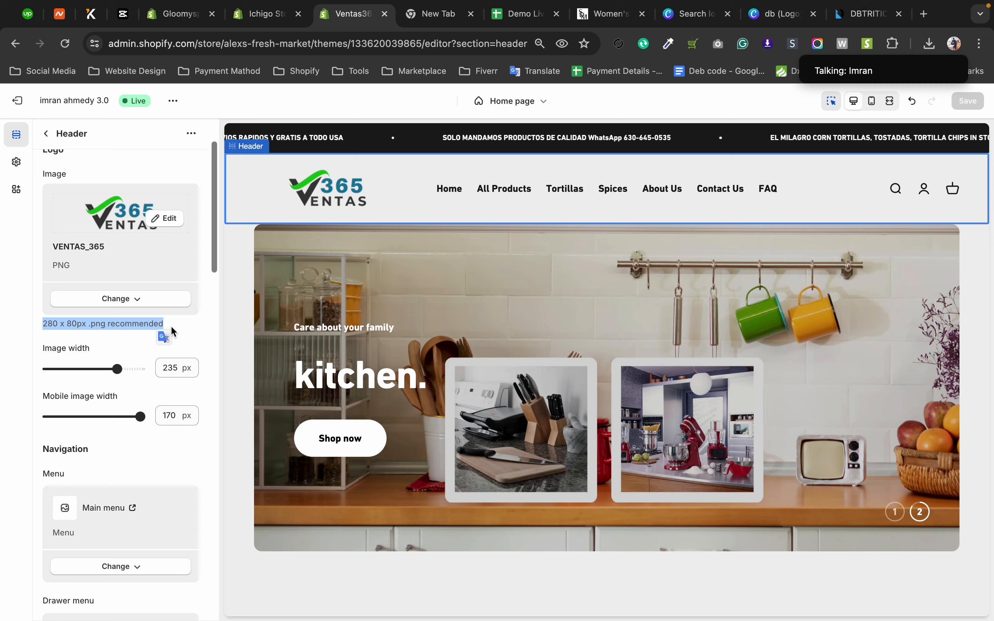
{"action": "left_click", "coordinate": [177, 332]}
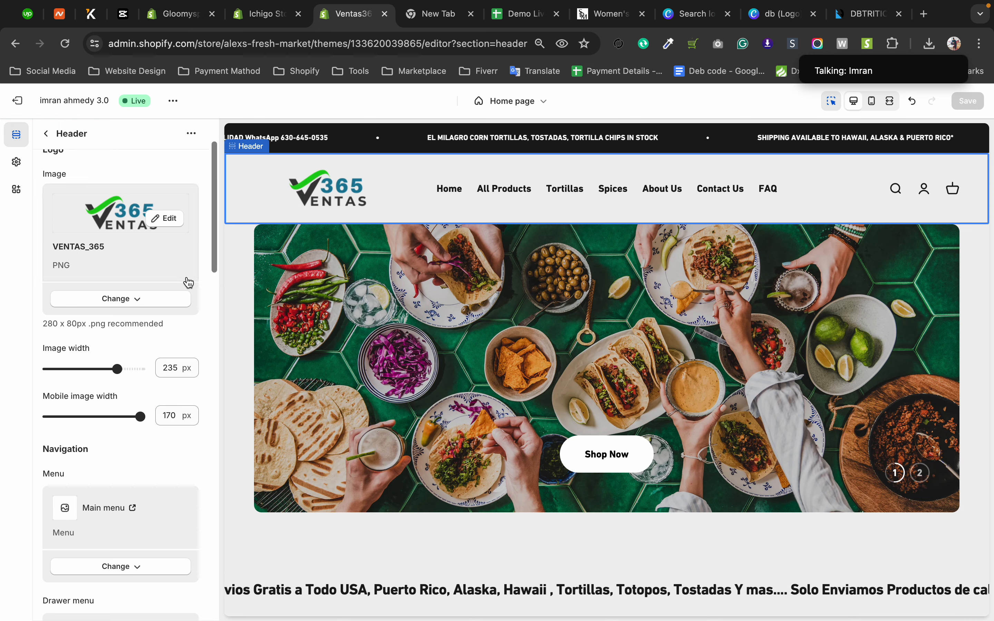
Set the header logo's desktop image width to 265 px and point out the image width and mobile image width labels.
{"action": "left_click", "coordinate": [93, 369]}
{"action": "mouse_move", "coordinate": [92, 369]}
{"action": "left_mouse_down"}
{"action": "mouse_move", "coordinate": [39, 366]}
{"action": "mouse_move", "coordinate": [104, 369]}
{"action": "left_mouse_up"}
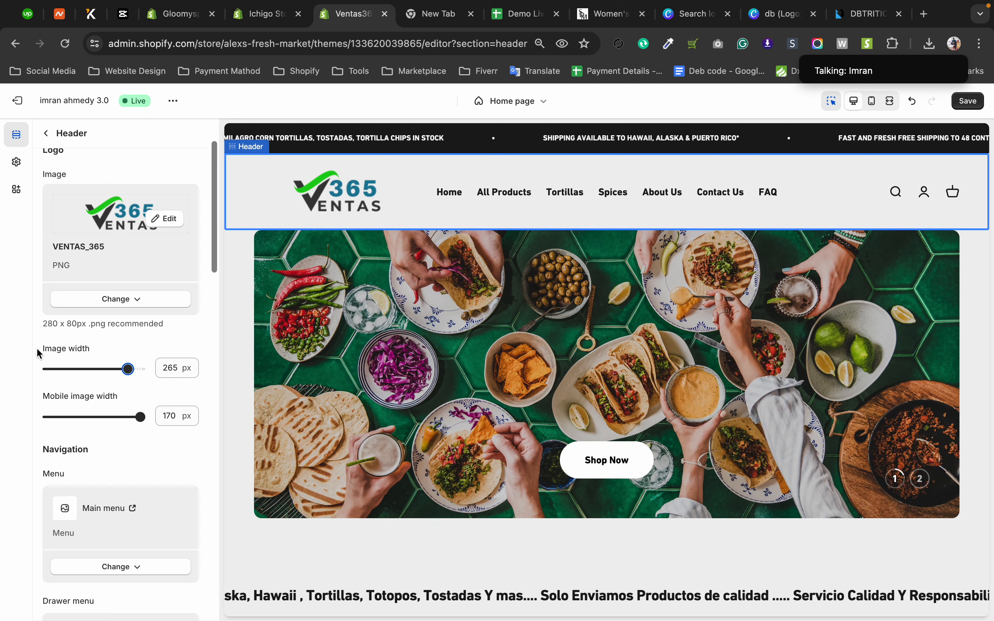
{"action": "left_click", "coordinate": [37, 349]}
{"action": "left_click_drag", "start_coordinate": [36, 349], "coordinate": [76, 349]}
{"action": "left_click", "coordinate": [29, 396]}
{"action": "left_click_drag", "start_coordinate": [28, 396], "coordinate": [110, 399]}
{"action": "left_click", "coordinate": [124, 398]}
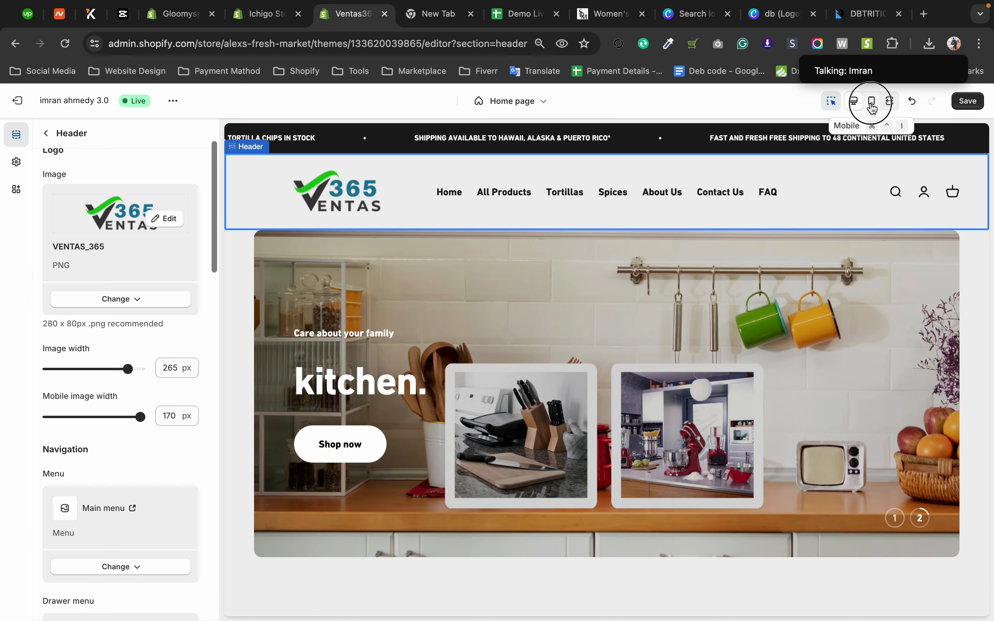
In the mobile preview, try logo widths of 80, 50 and 170 px, and set the mobile image width to 140 px.
{"action": "left_click", "coordinate": [873, 101]}
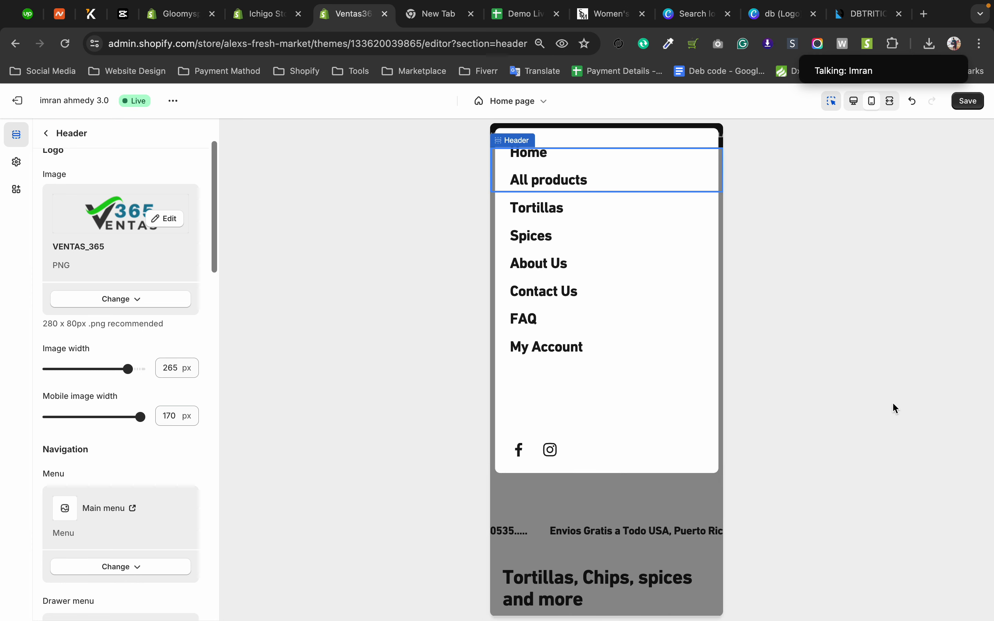
{"action": "left_click", "coordinate": [115, 418]}
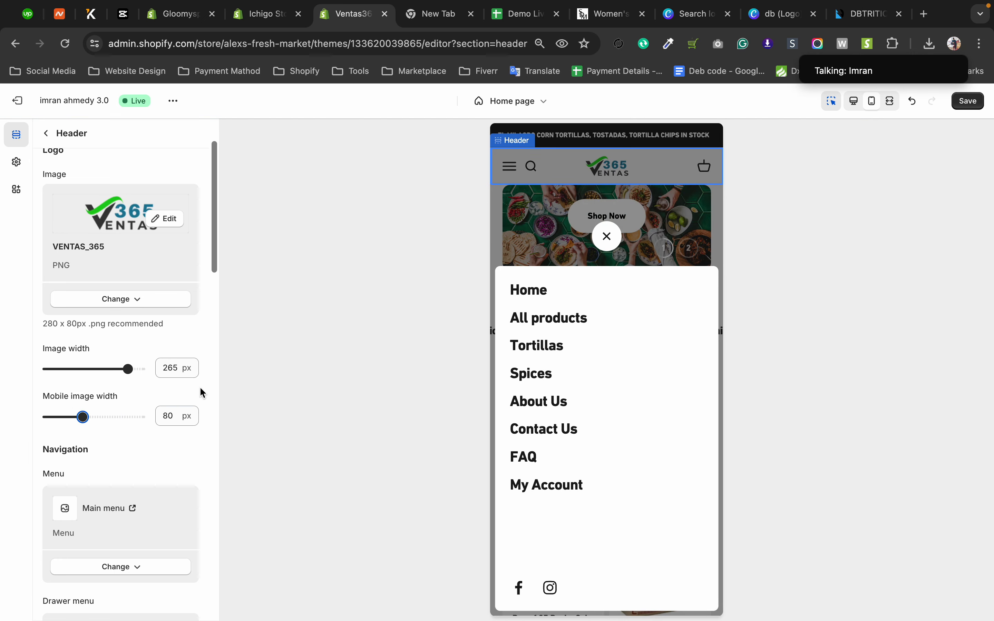
{"action": "left_click_drag", "start_coordinate": [80, 417], "coordinate": [63, 417]}
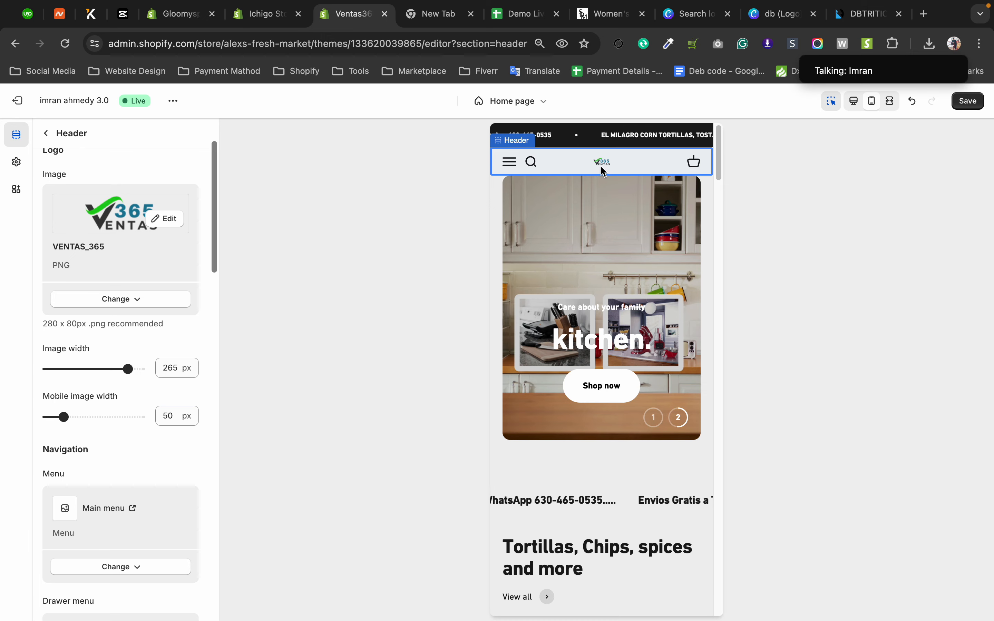
{"action": "left_click", "coordinate": [144, 417]}
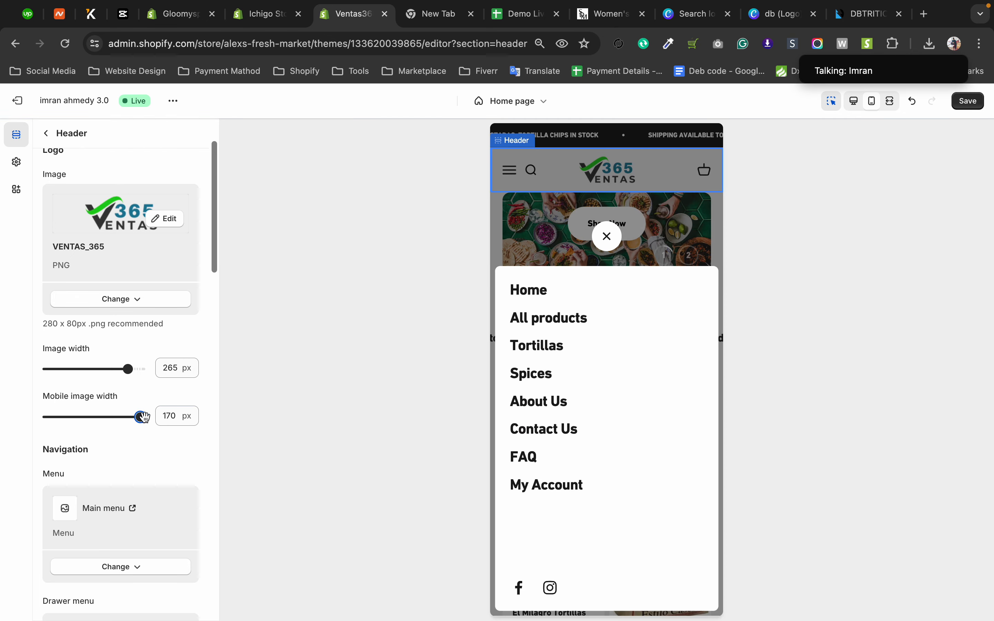
{"action": "left_click", "coordinate": [608, 238]}
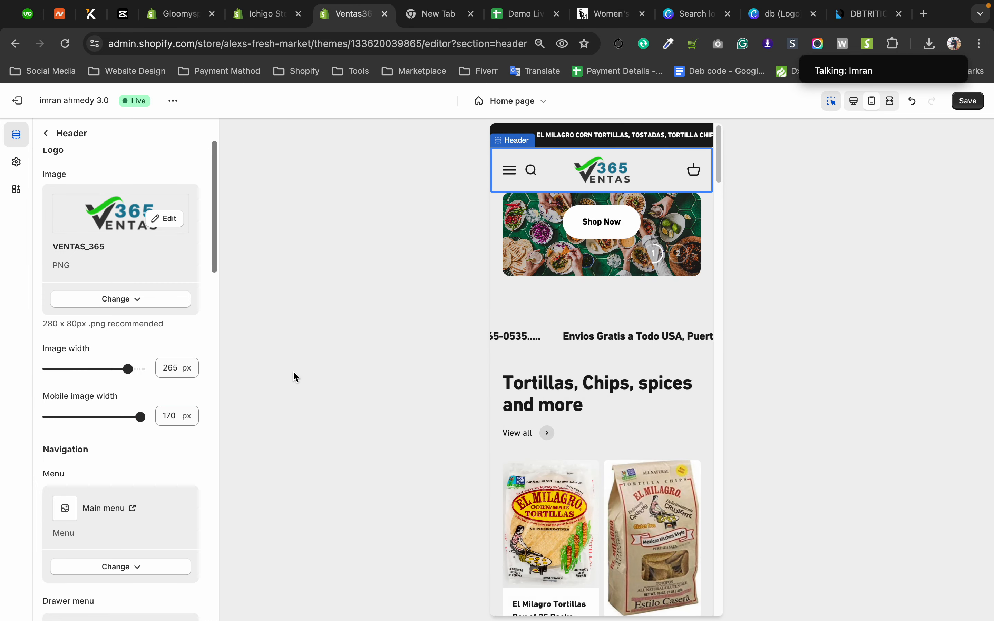
{"action": "left_click", "coordinate": [121, 417]}
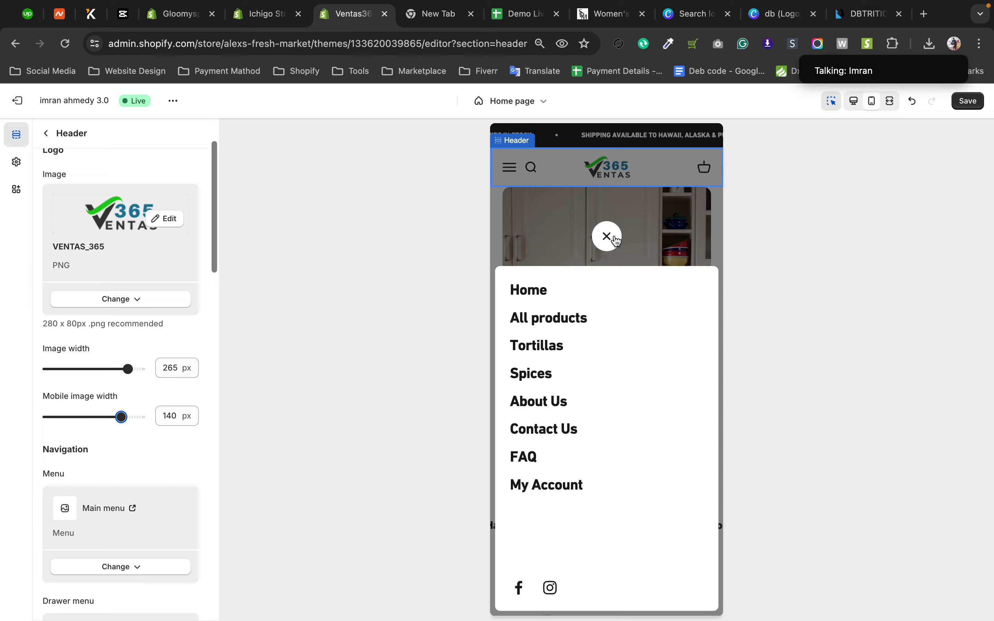
{"action": "left_click", "coordinate": [607, 237]}
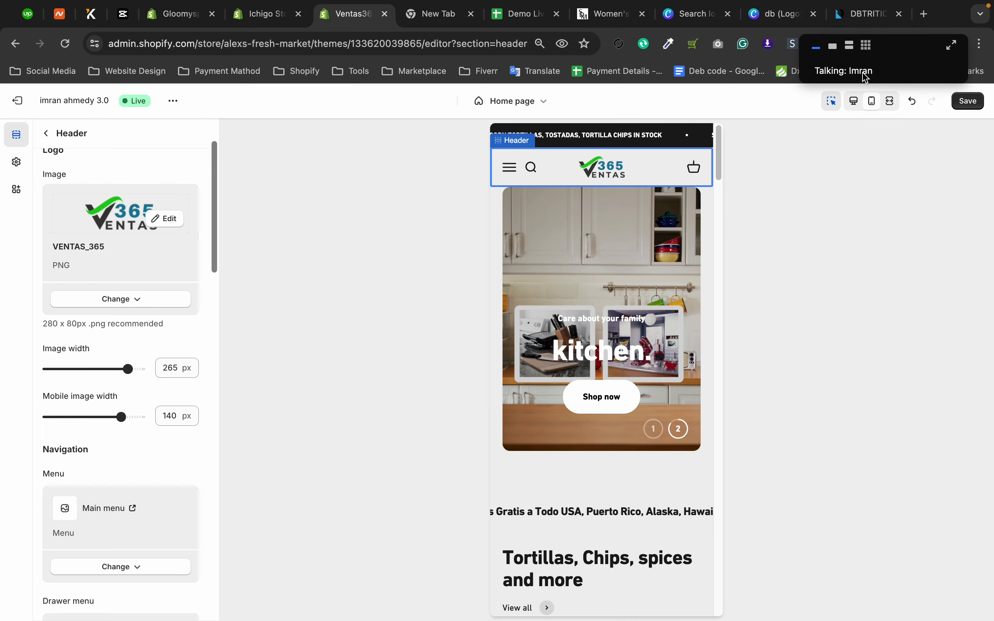
Return to the desktop preview and examine the header's Navigation settings, including the change options for the main menu.
{"action": "left_click", "coordinate": [853, 103]}
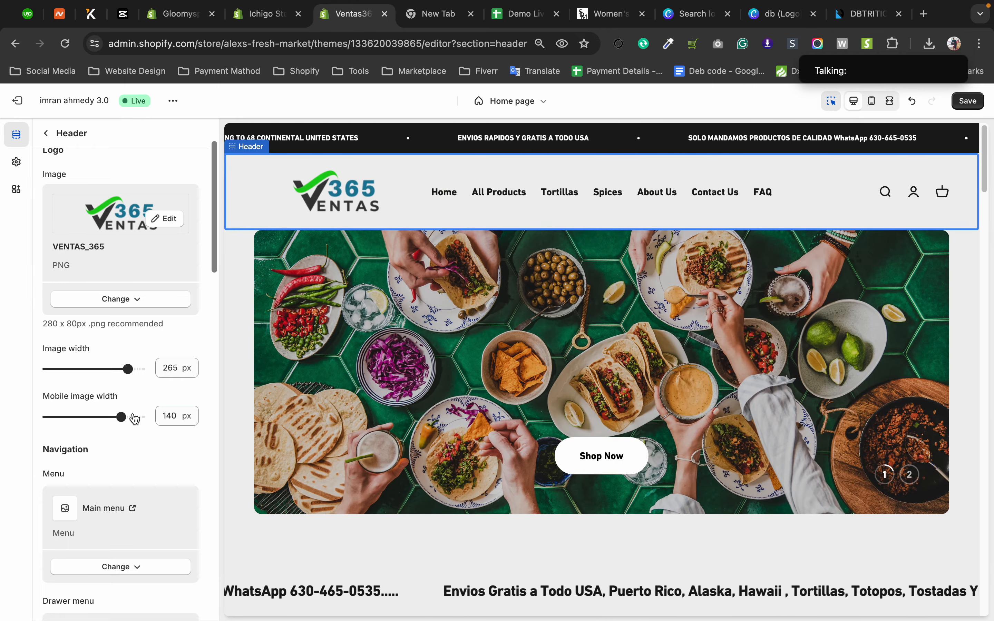
{"action": "scroll", "coordinate": [82, 377], "scroll_direction": "down", "scroll_amount": 2}
{"action": "scroll", "coordinate": [82, 369], "scroll_direction": "down", "scroll_amount": 3}
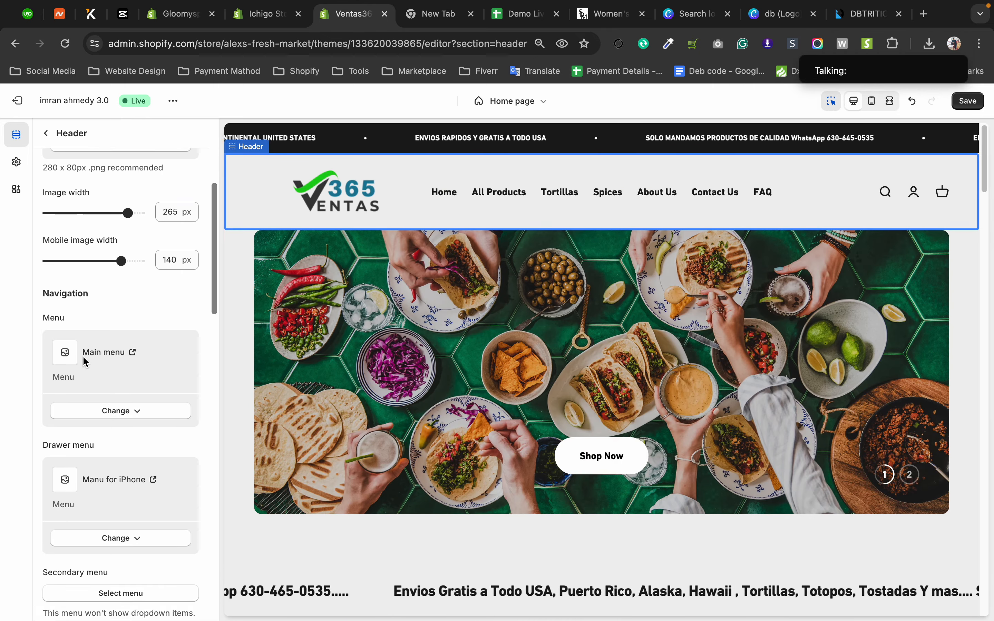
{"action": "left_click_drag", "start_coordinate": [33, 263], "coordinate": [96, 263]}
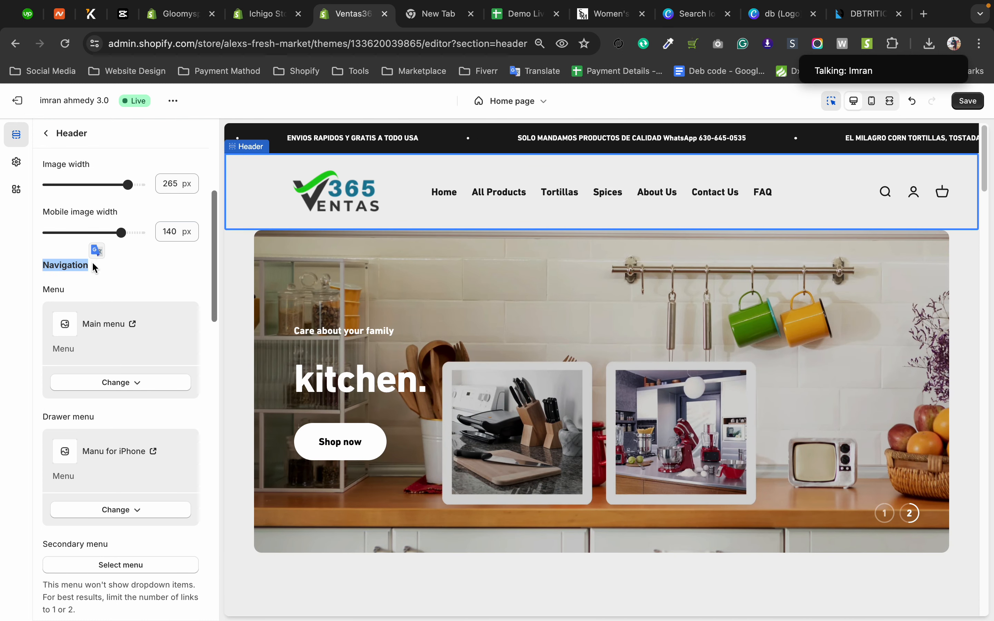
{"action": "left_click", "coordinate": [58, 273]}
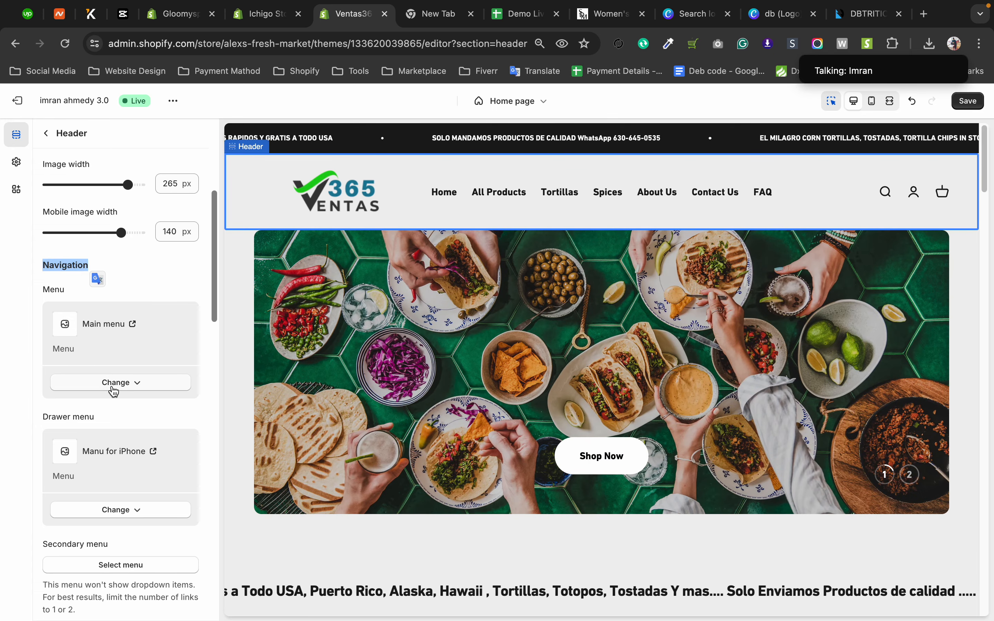
{"action": "left_click", "coordinate": [110, 384]}
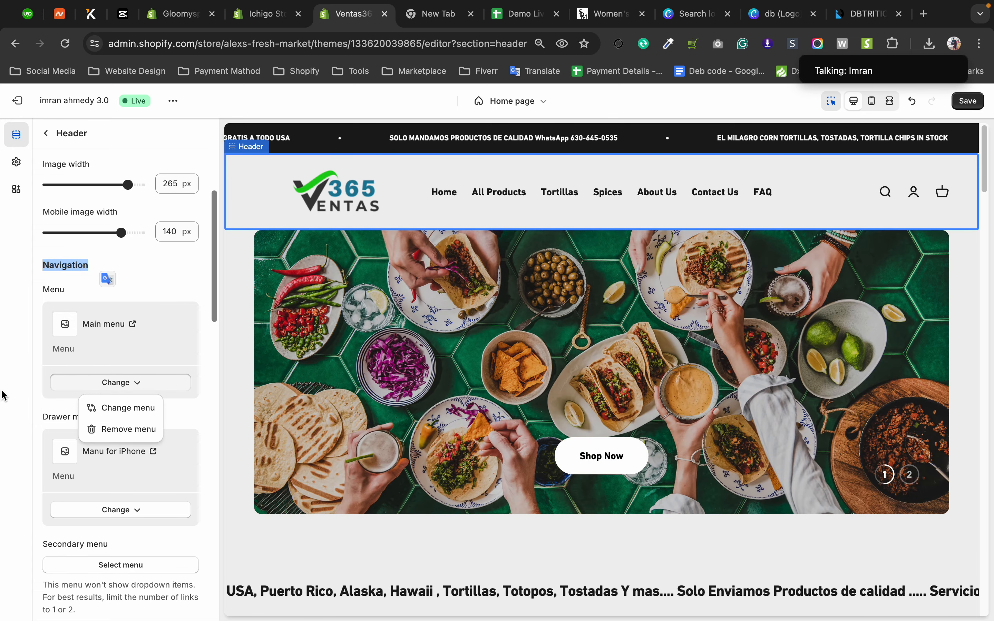
{"action": "left_click", "coordinate": [33, 391]}
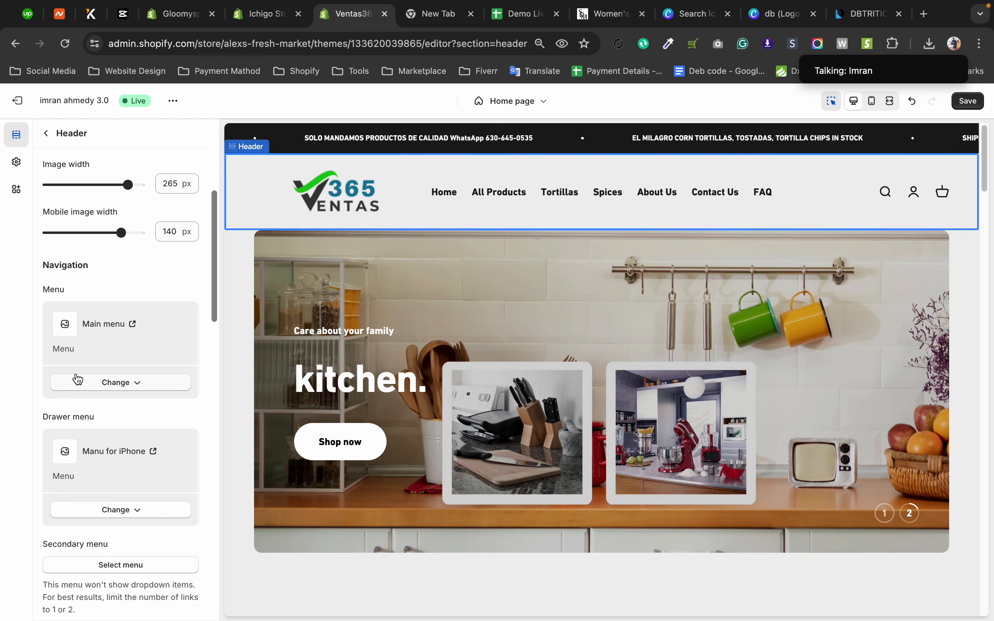
Compare the drawer menu in the mobile preview with the header navigation and account link in the desktop preview.
{"action": "scroll", "coordinate": [78, 379], "scroll_direction": "down", "scroll_amount": 2}
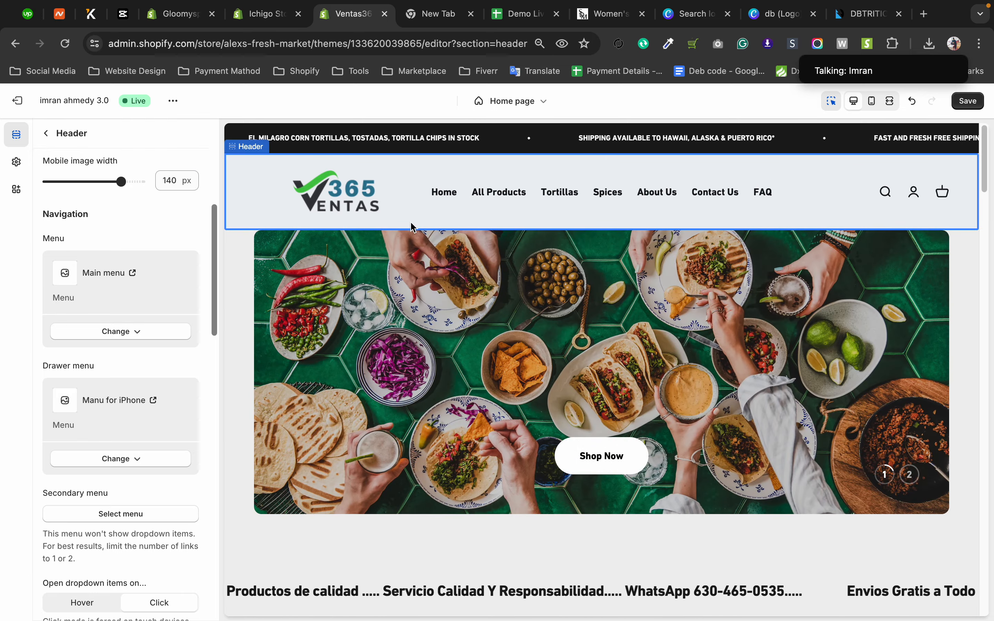
{"action": "left_click", "coordinate": [873, 102]}
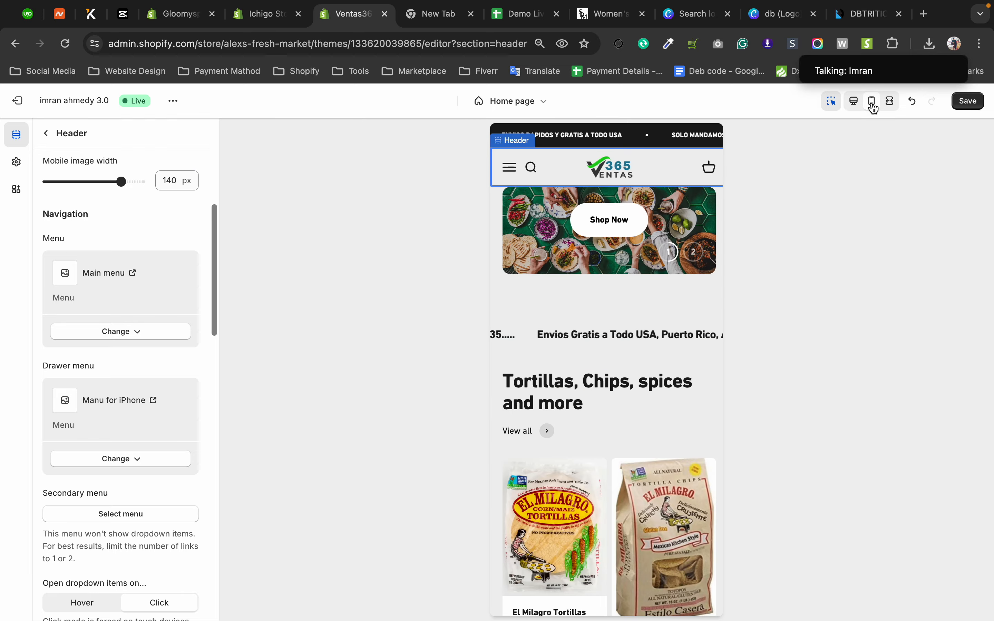
{"action": "left_click", "coordinate": [511, 170]}
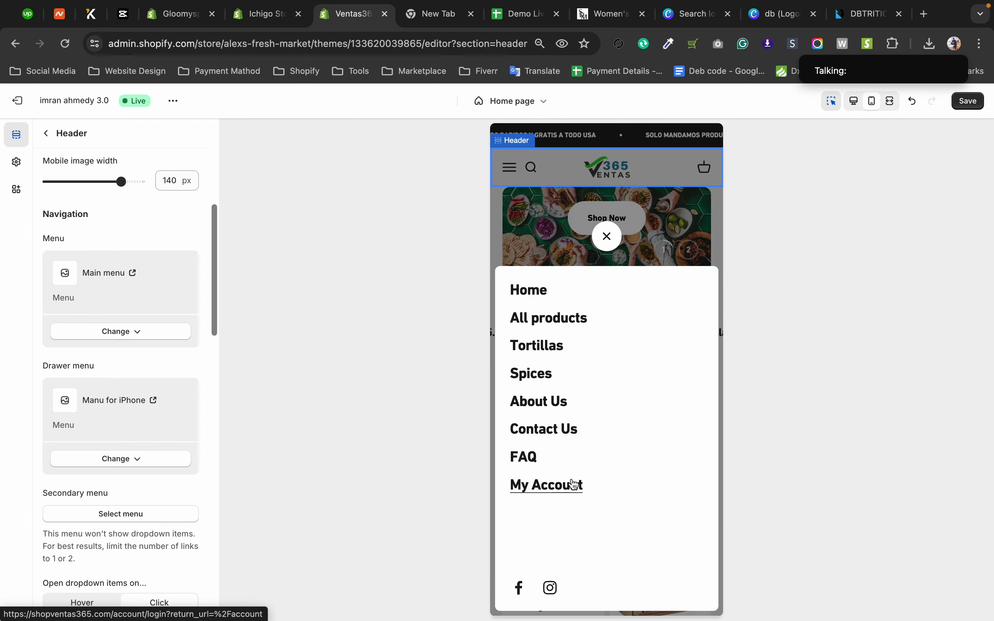
{"action": "left_click", "coordinate": [854, 102]}
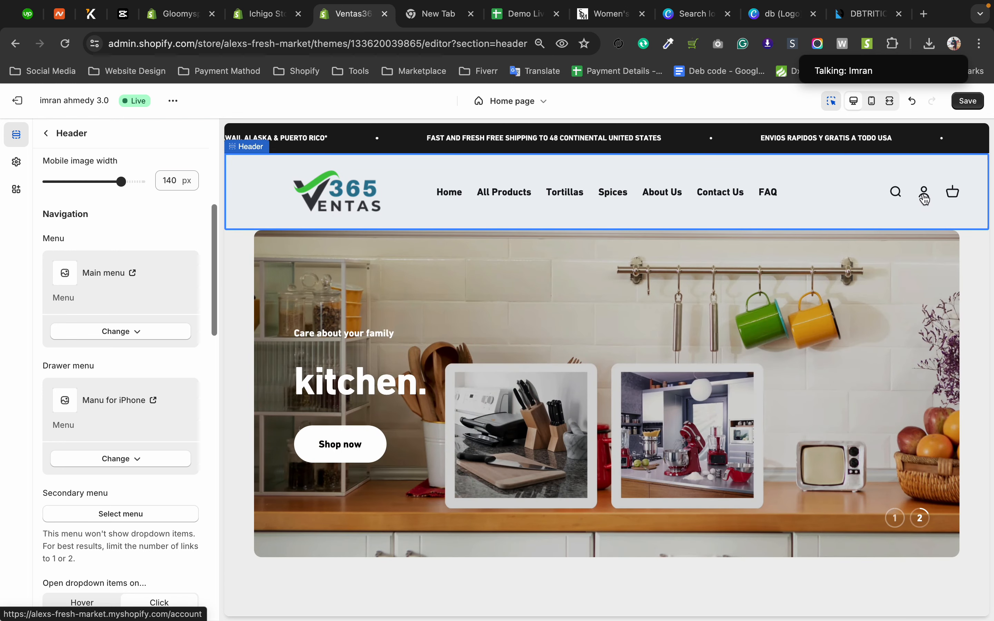
In the mobile preview, compare the Menu and Drawer menu settings and remove the "Manu for iPhone" menu from Drawer menu.
{"action": "left_click", "coordinate": [872, 101]}
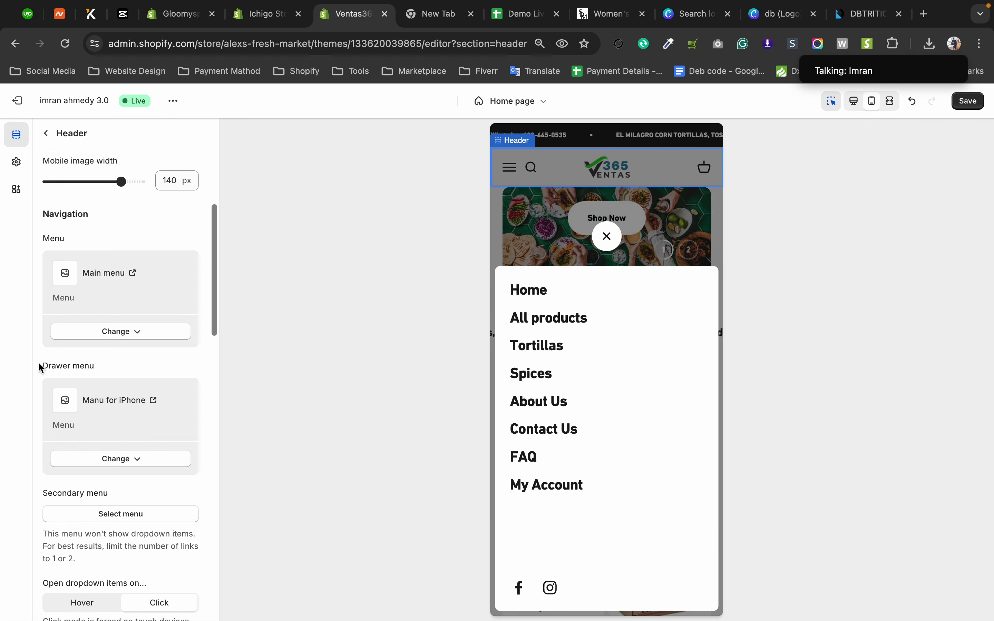
{"action": "left_click_drag", "start_coordinate": [40, 365], "coordinate": [103, 367]}
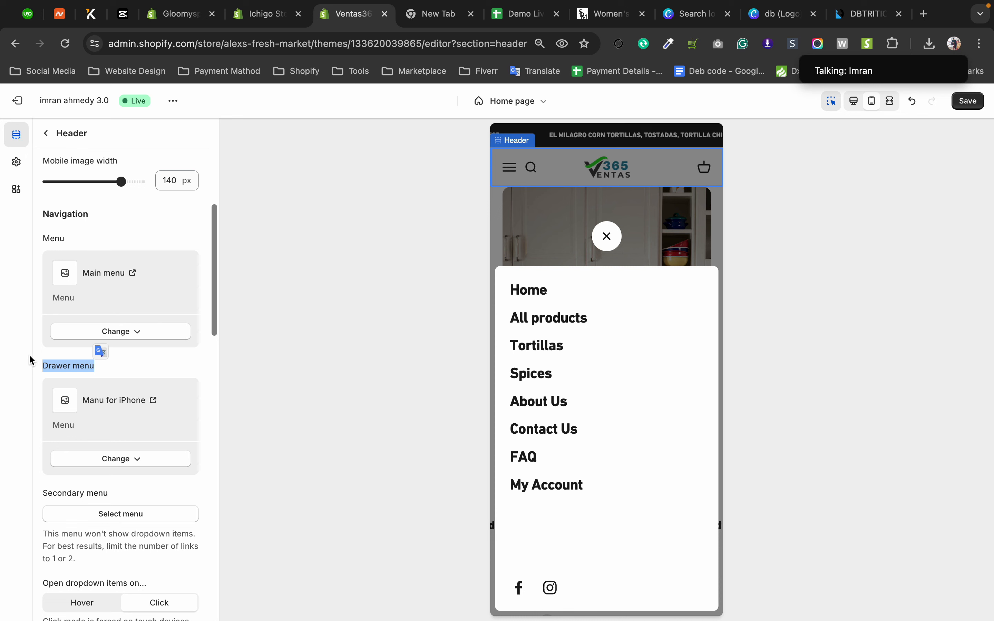
{"action": "left_click_drag", "start_coordinate": [35, 246], "coordinate": [160, 297]}
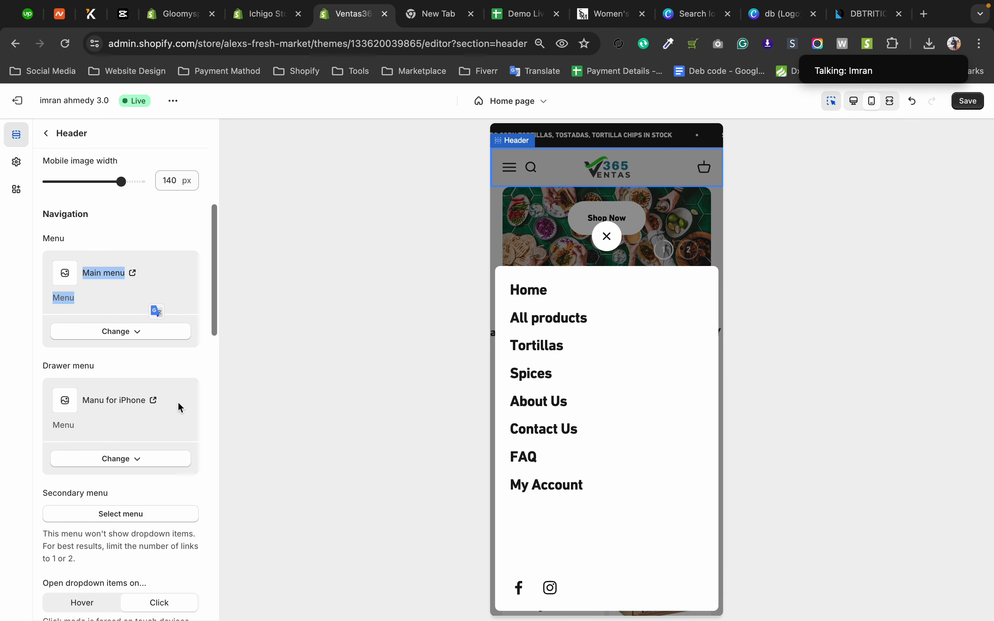
{"action": "left_click", "coordinate": [141, 463]}
{"action": "left_click", "coordinate": [130, 509]}
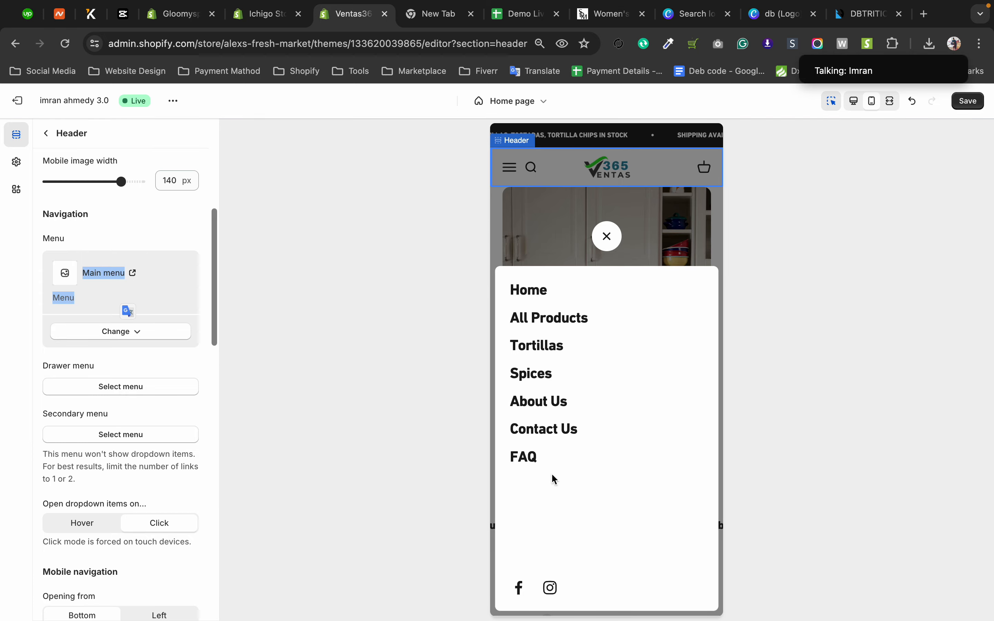
Compare the open drawer menu in the desktop and mobile previews and undo the removal of the drawer menu.
{"action": "left_click", "coordinate": [855, 102]}
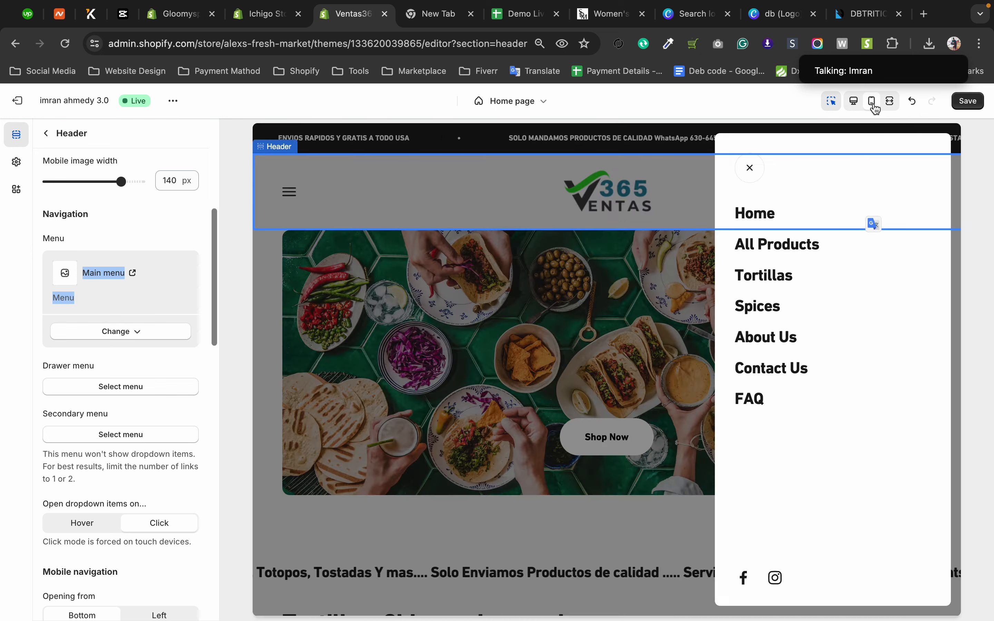
{"action": "left_click", "coordinate": [875, 106]}
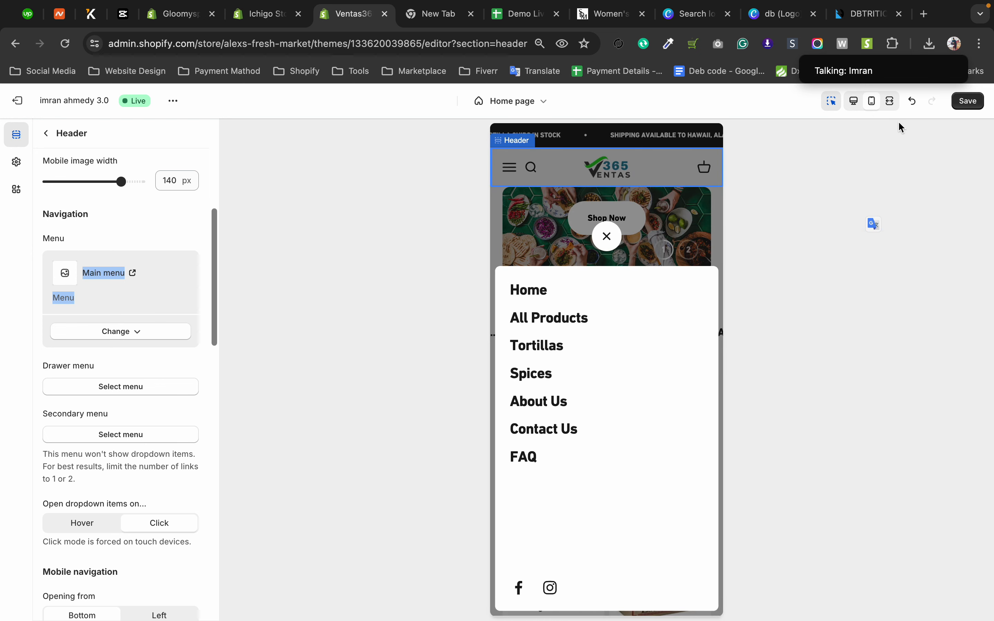
{"action": "left_click", "coordinate": [912, 102]}
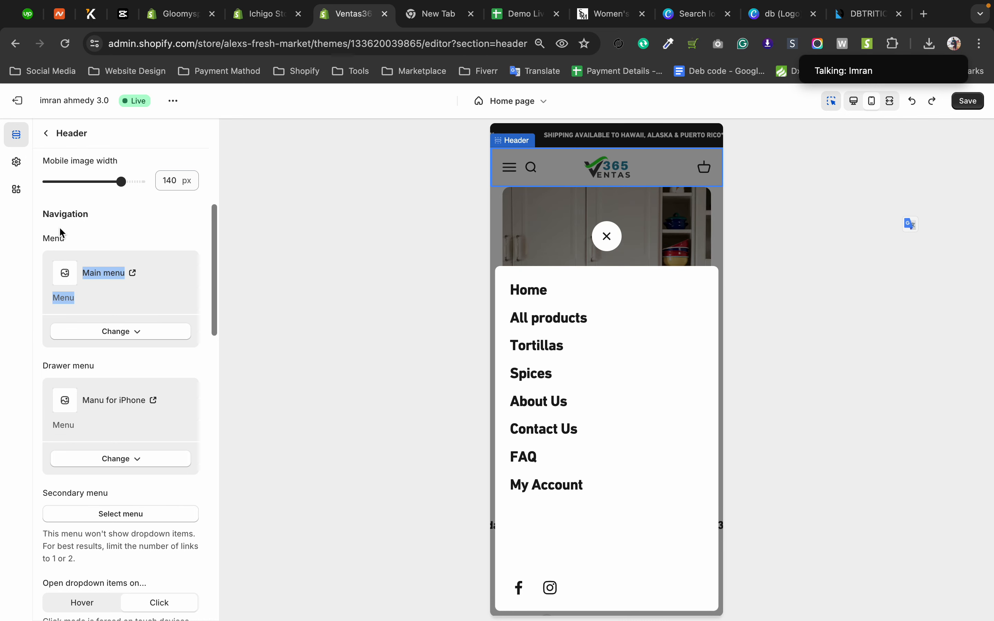
Leave the theme editor without saving the changes and open the online store's Navigation page.
{"action": "left_click", "coordinate": [17, 104]}
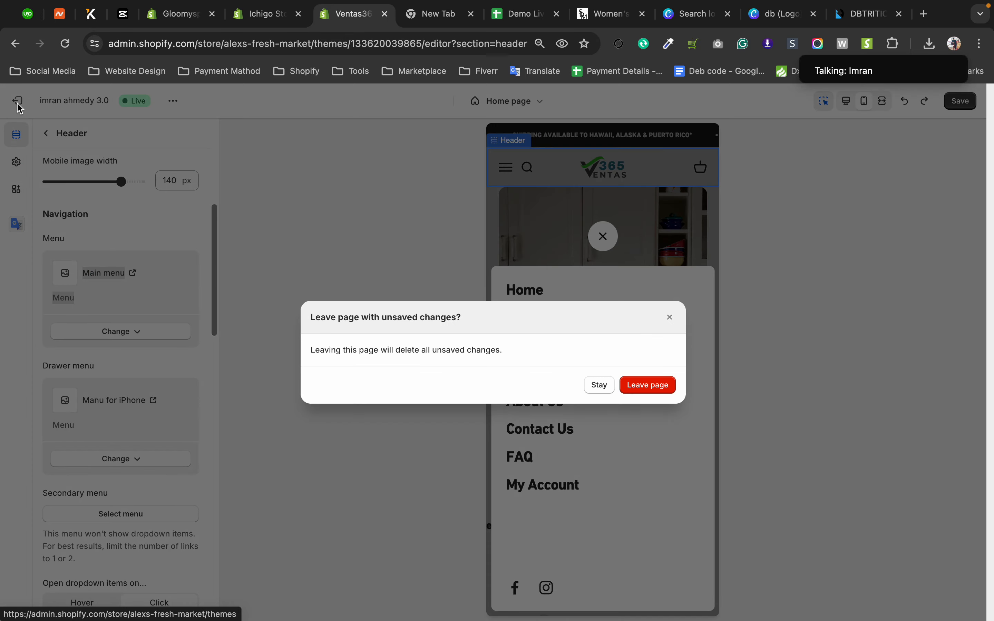
{"action": "left_click", "coordinate": [649, 386]}
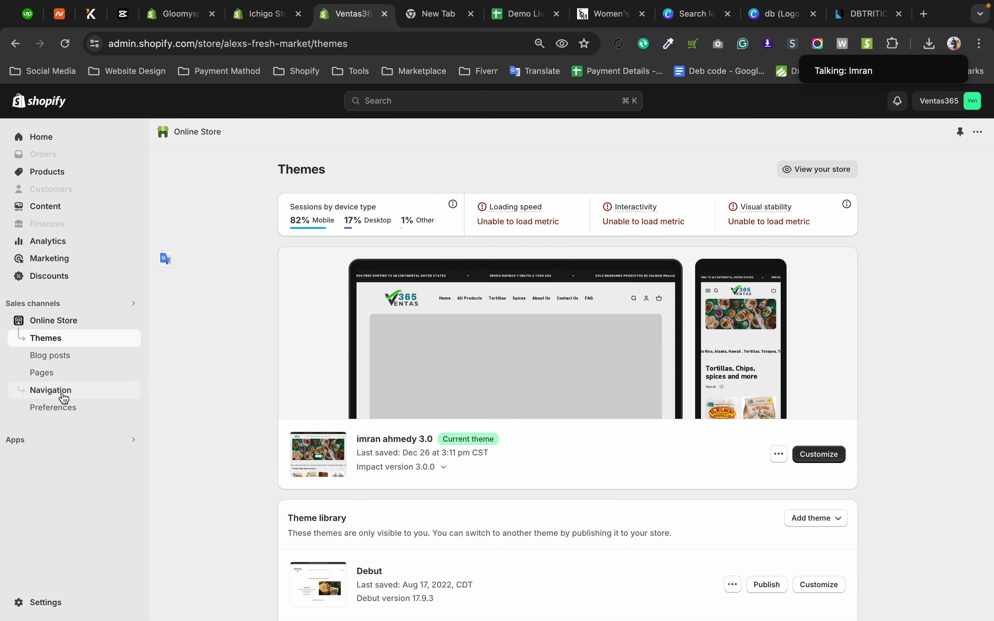
{"action": "left_click", "coordinate": [64, 397]}
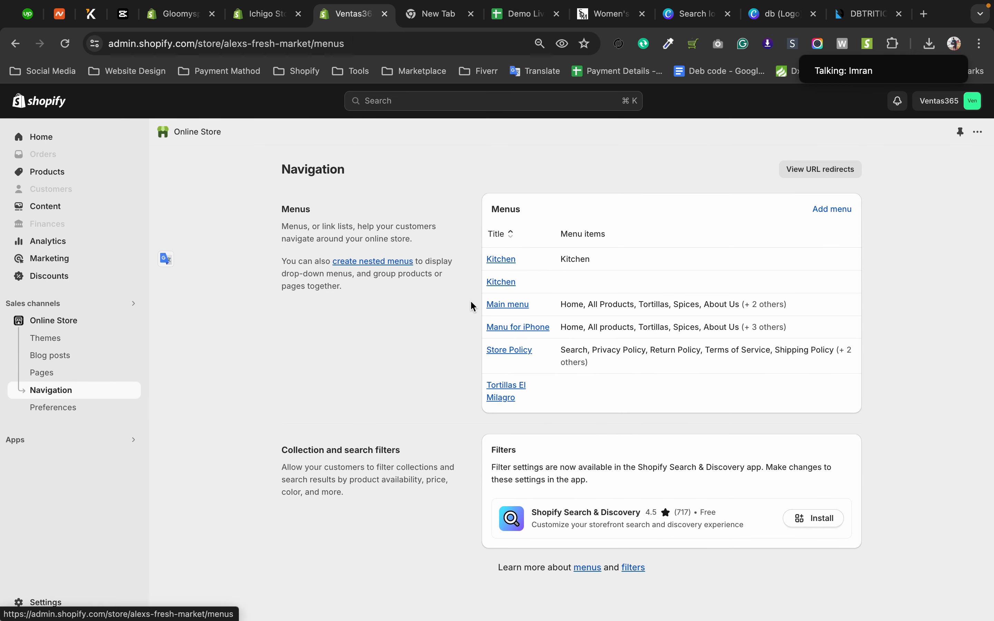
Compare Main menu with Manu for iPhone, review the items inside Manu for iPhone, and return to the menu list.
{"action": "left_click_drag", "start_coordinate": [470, 303], "coordinate": [500, 306]}
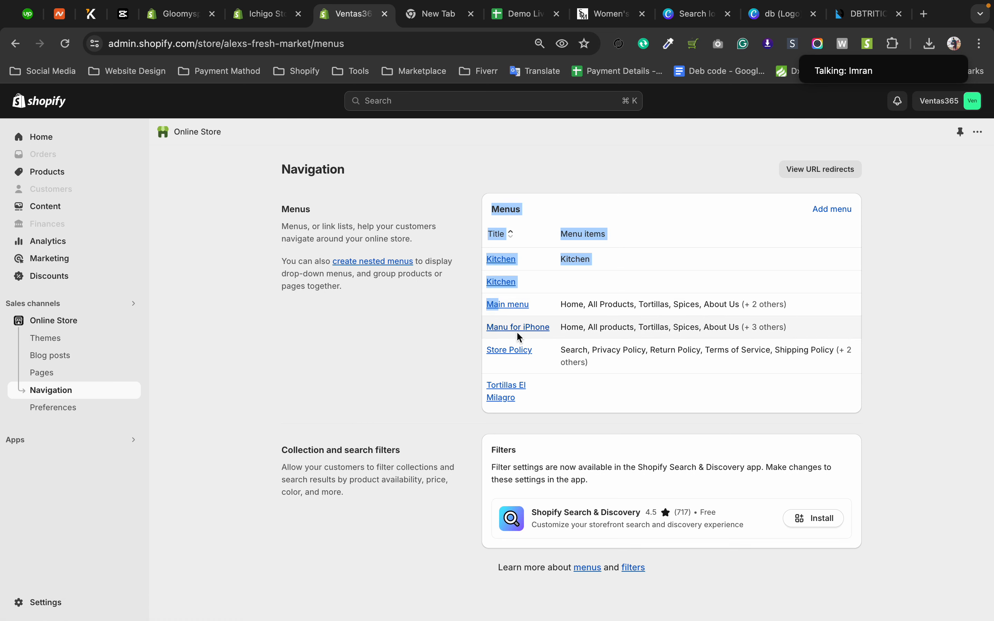
{"action": "left_click", "coordinate": [451, 348]}
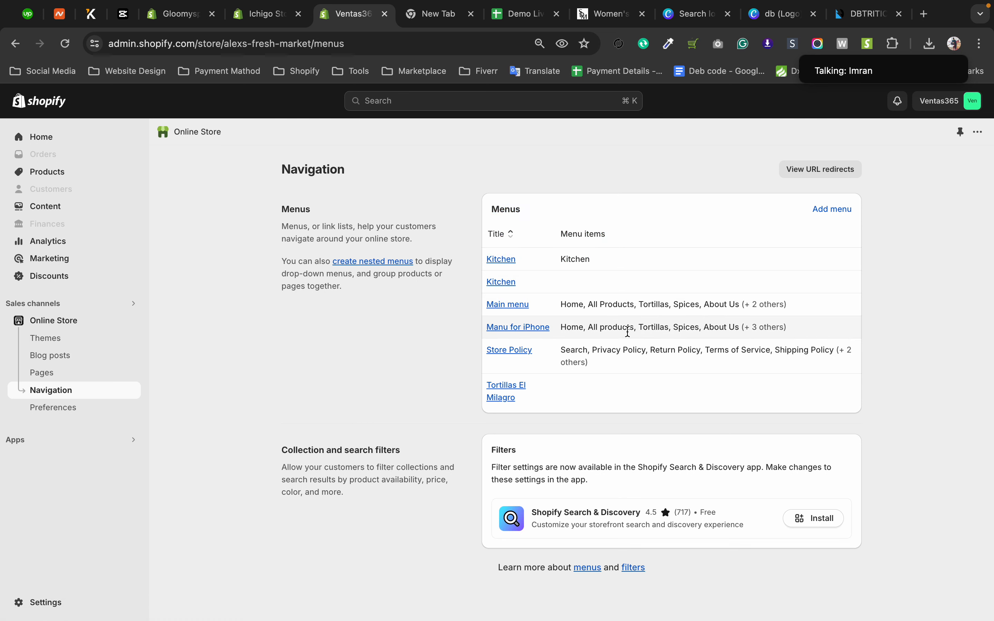
{"action": "left_click", "coordinate": [533, 335]}
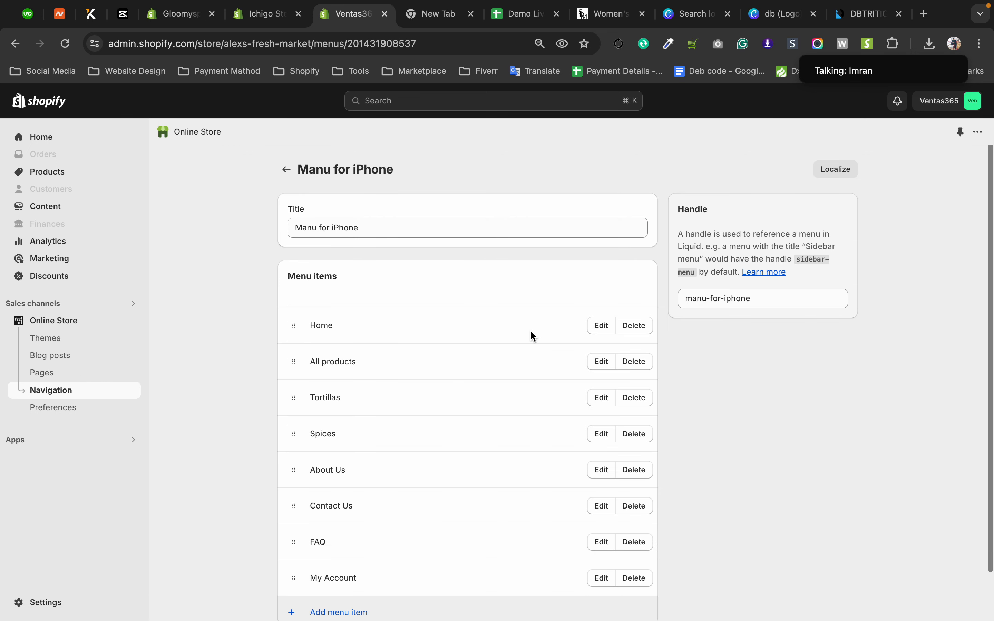
{"action": "scroll", "coordinate": [553, 349], "scroll_direction": "down", "scroll_amount": 2}
{"action": "scroll", "coordinate": [553, 349], "scroll_direction": "up", "scroll_amount": 2}
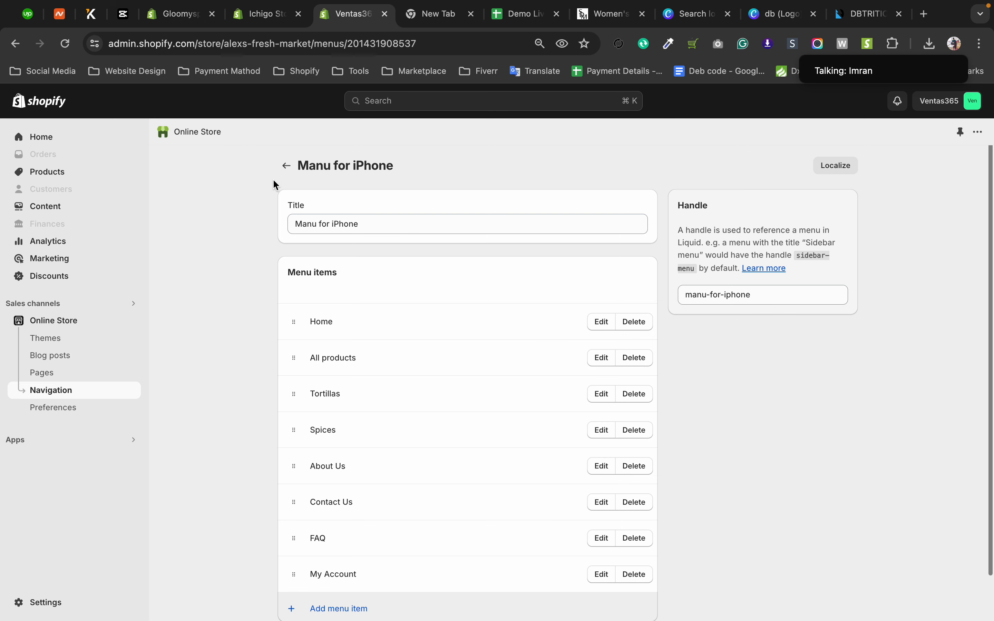
{"action": "left_click", "coordinate": [287, 166]}
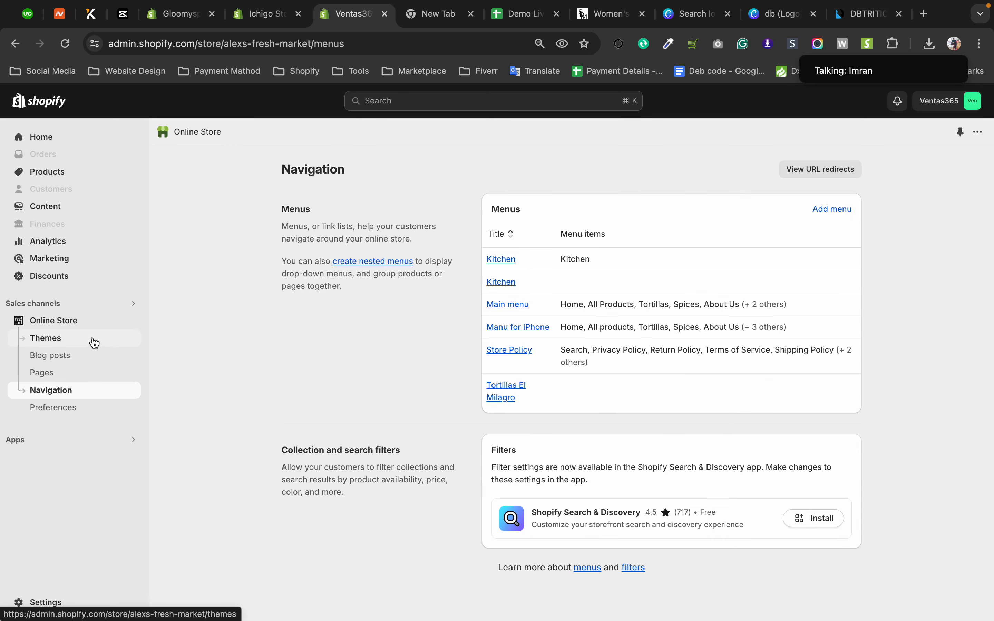
{"action": "left_click", "coordinate": [94, 344]}
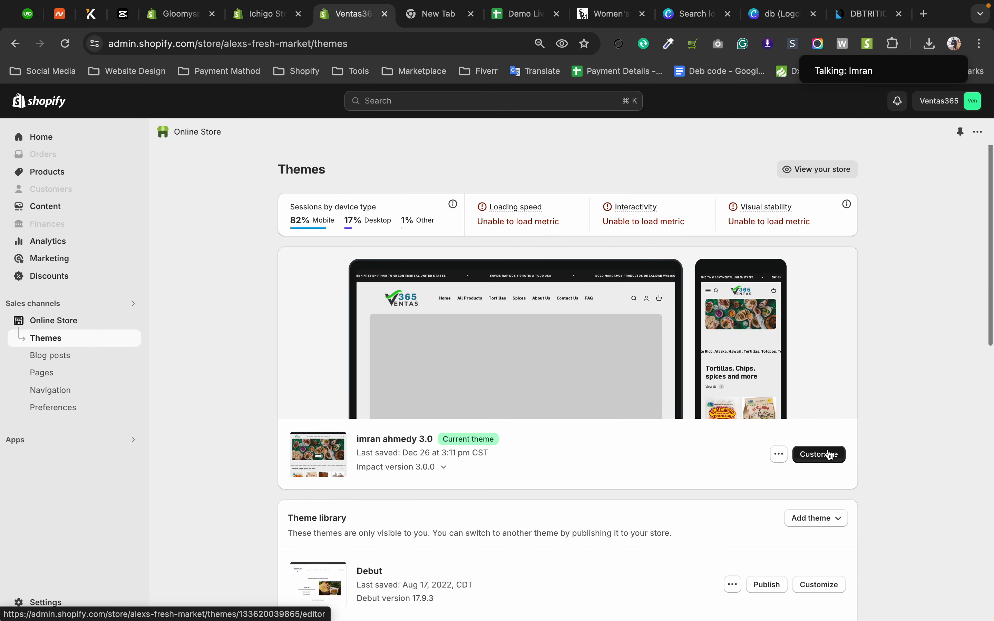
{"action": "left_click", "coordinate": [827, 453]}
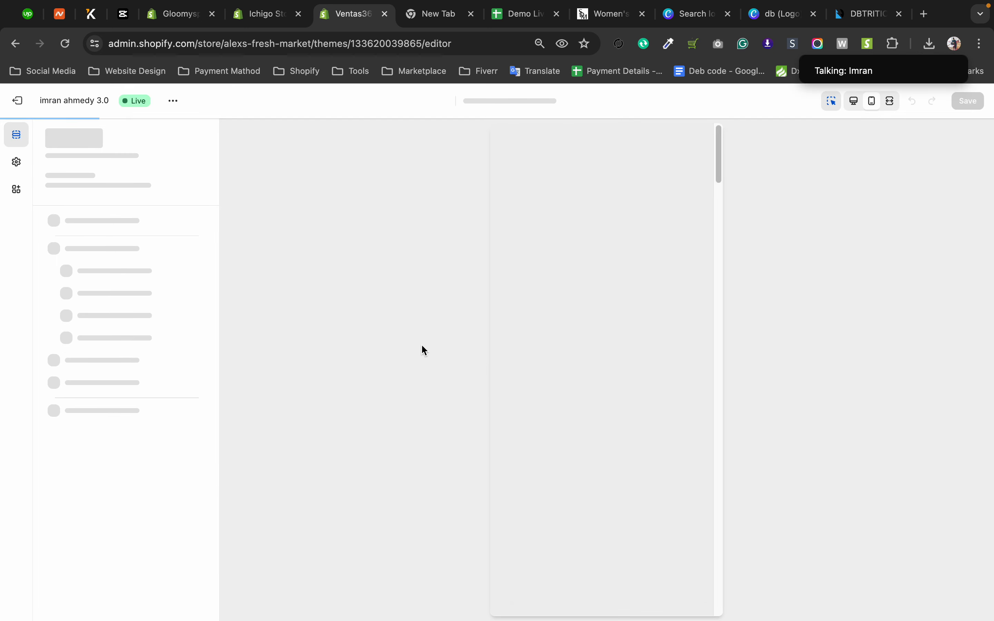
{"action": "left_click", "coordinate": [852, 109]}
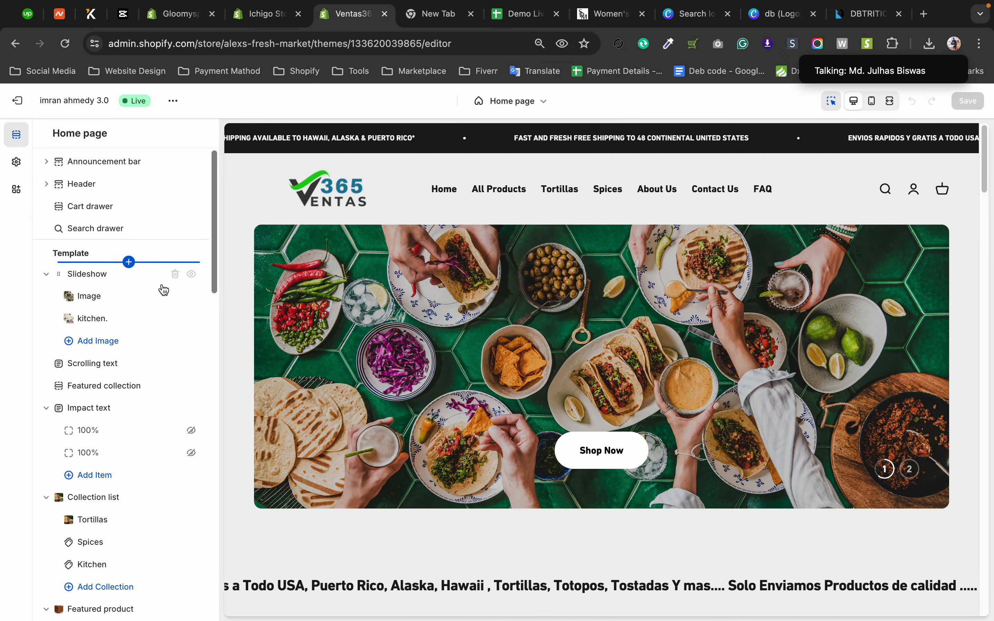
Open the Header section's settings and examine its logo and Navigation options.
{"action": "scroll", "coordinate": [164, 301], "scroll_direction": "down", "scroll_amount": 2}
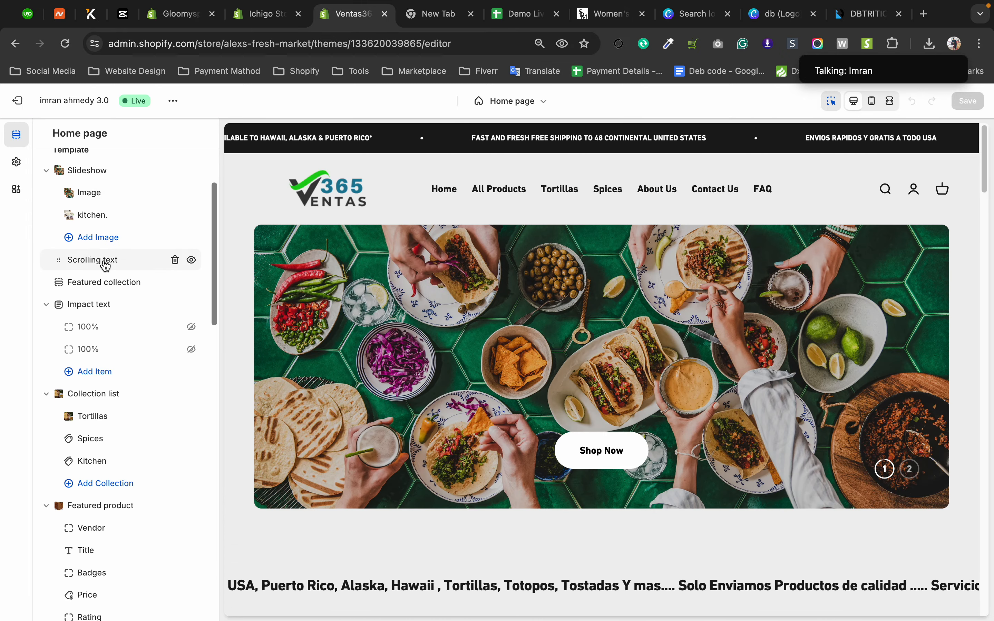
{"action": "scroll", "coordinate": [105, 265], "scroll_direction": "up", "scroll_amount": 2}
{"action": "left_click", "coordinate": [58, 185]}
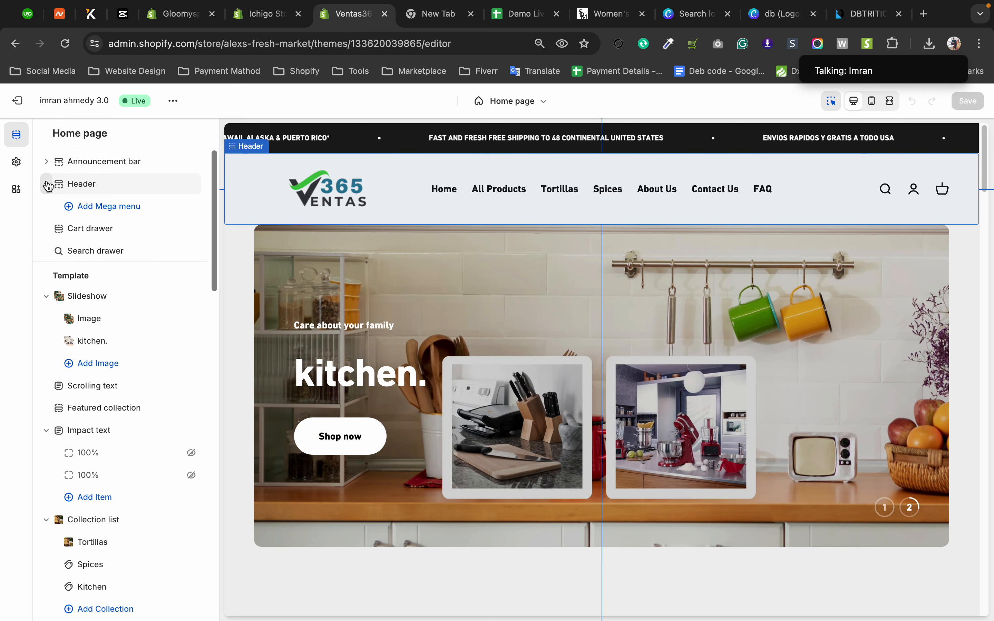
{"action": "scroll", "coordinate": [142, 378], "scroll_direction": "down", "scroll_amount": 5}
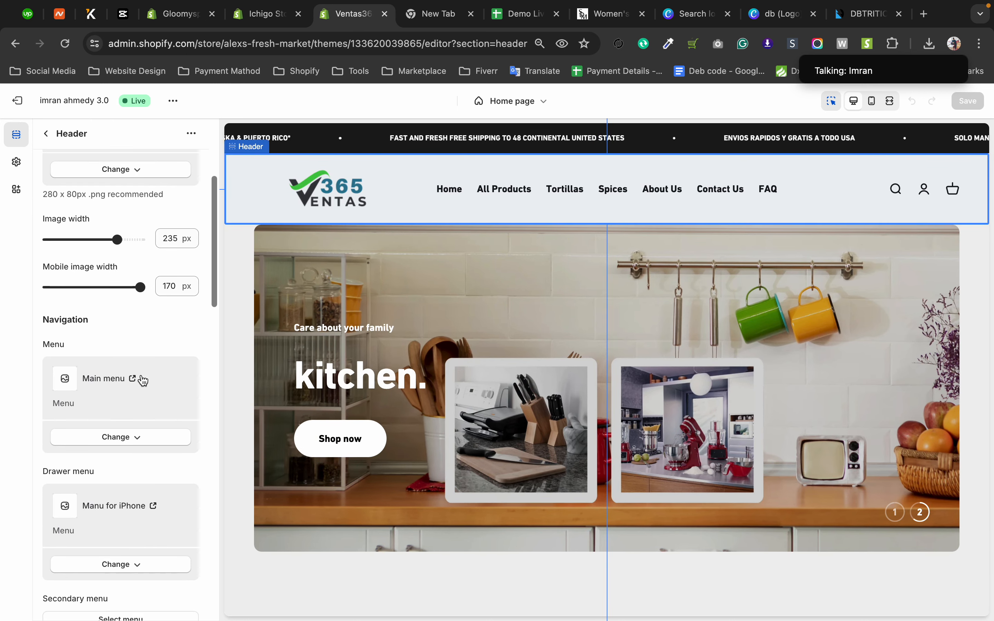
{"action": "scroll", "coordinate": [142, 378], "scroll_direction": "down", "scroll_amount": 1}
{"action": "left_click_drag", "start_coordinate": [41, 275], "coordinate": [92, 278]}
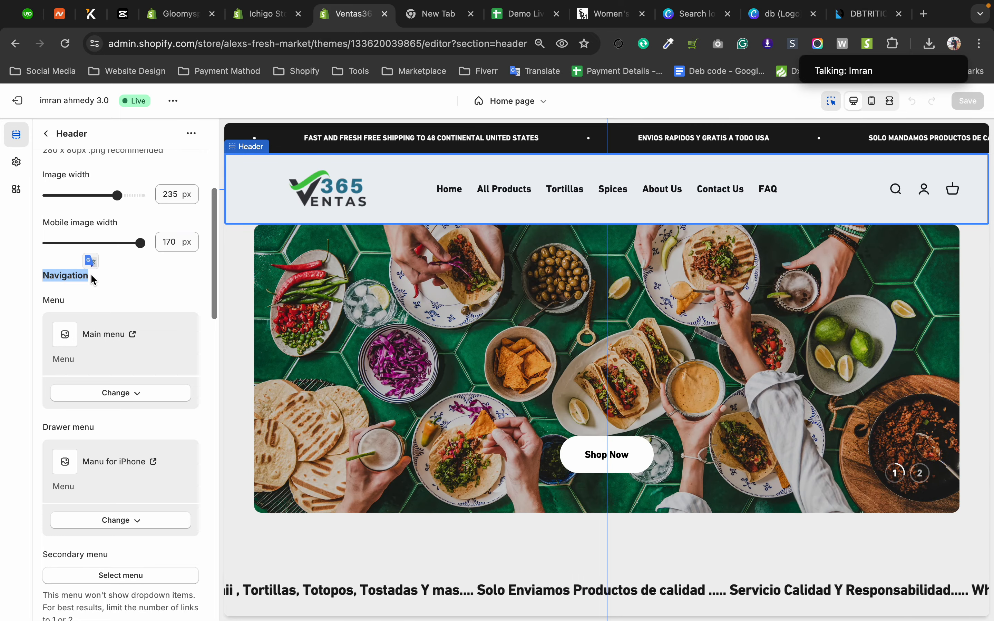
{"action": "scroll", "coordinate": [119, 288], "scroll_direction": "up", "scroll_amount": 5}
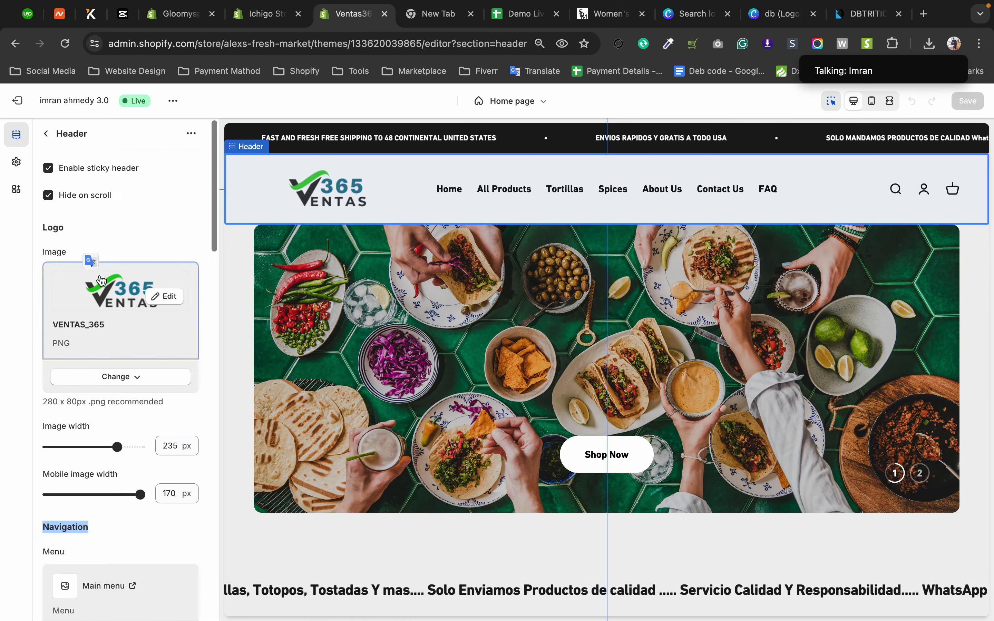
Reopen the Header settings from the section list and review them from the sticky header options to the Drawer menu.
{"action": "left_click", "coordinate": [46, 134]}
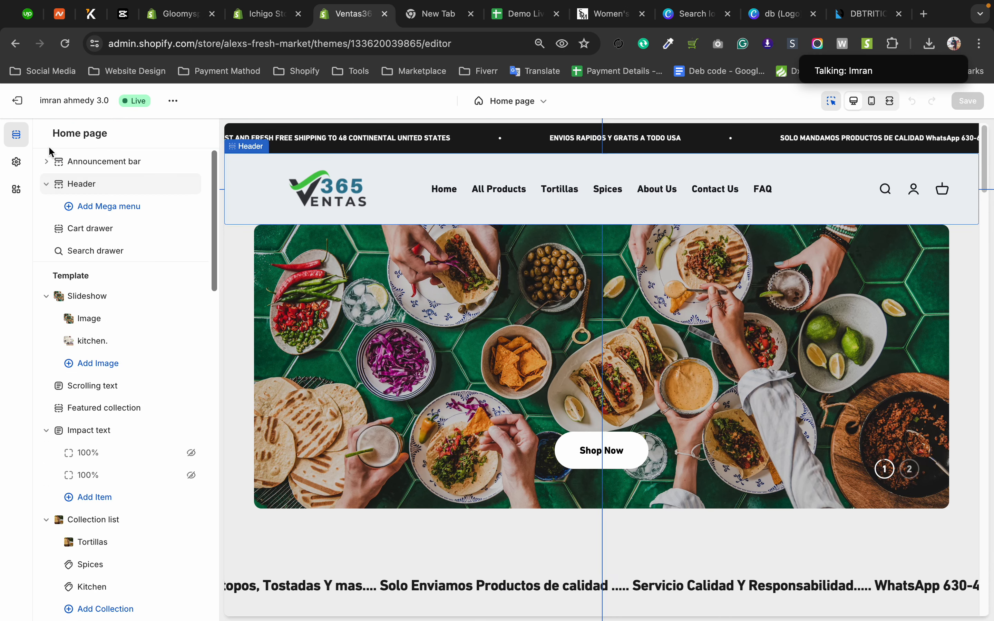
{"action": "left_click", "coordinate": [96, 192]}
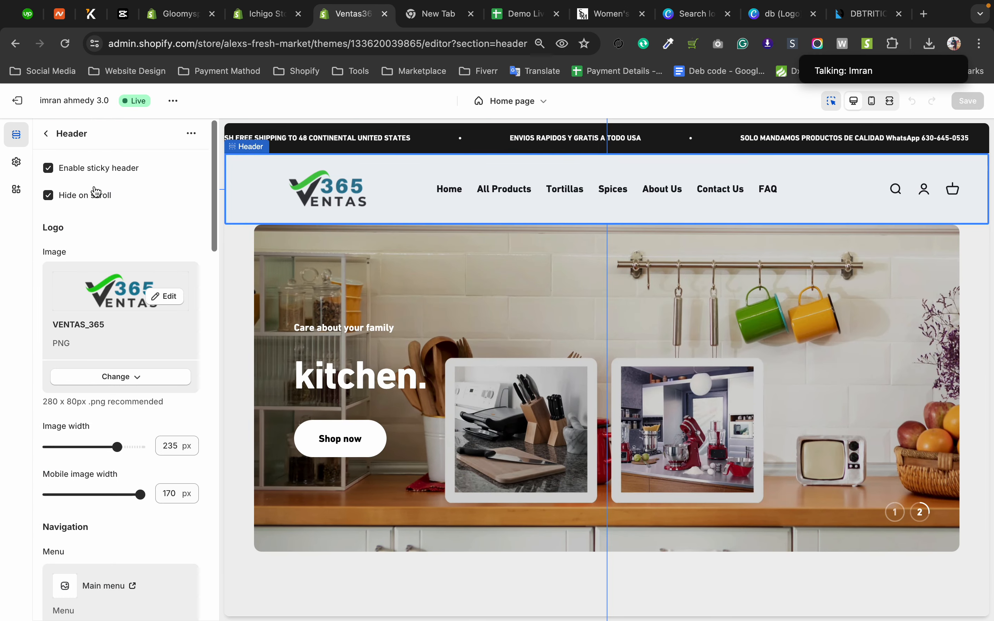
{"action": "scroll", "coordinate": [97, 197], "scroll_direction": "down", "scroll_amount": 3}
{"action": "scroll", "coordinate": [96, 213], "scroll_direction": "down", "scroll_amount": 4}
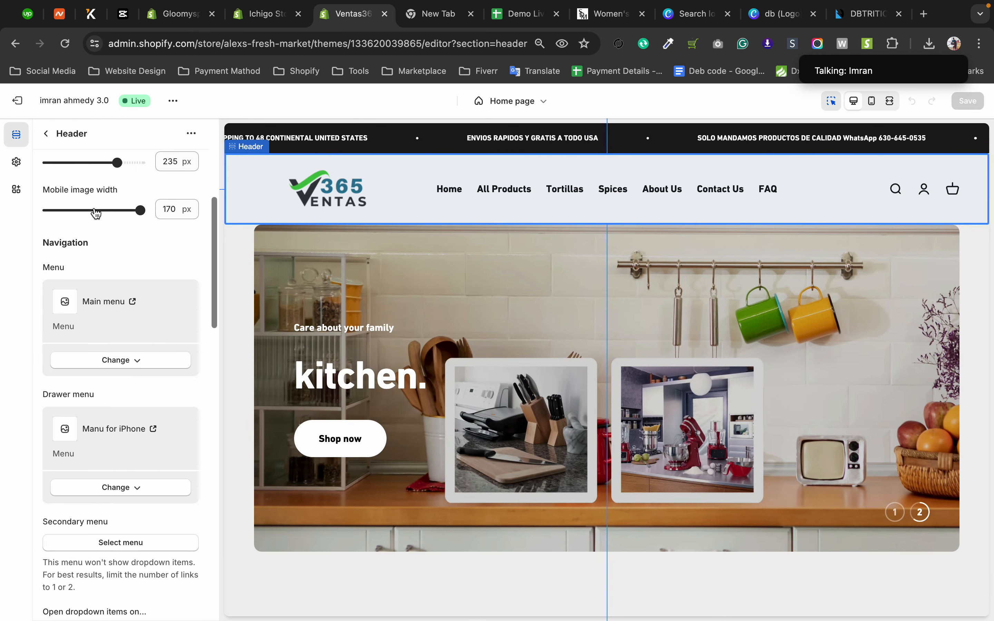
{"action": "scroll", "coordinate": [117, 317], "scroll_direction": "down", "scroll_amount": 5}
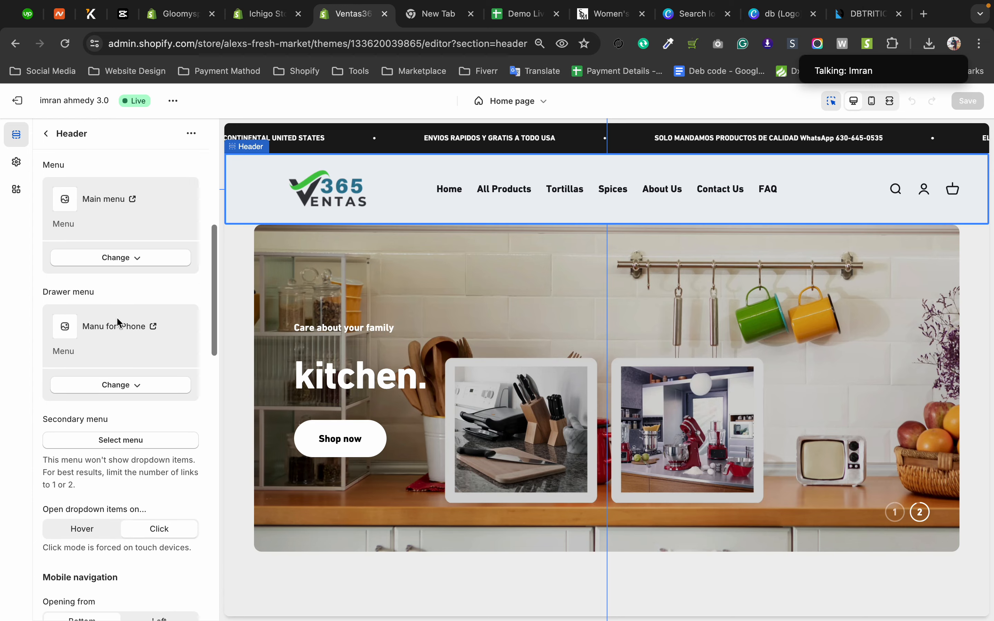
{"action": "scroll", "coordinate": [146, 387], "scroll_direction": "up", "scroll_amount": 10}
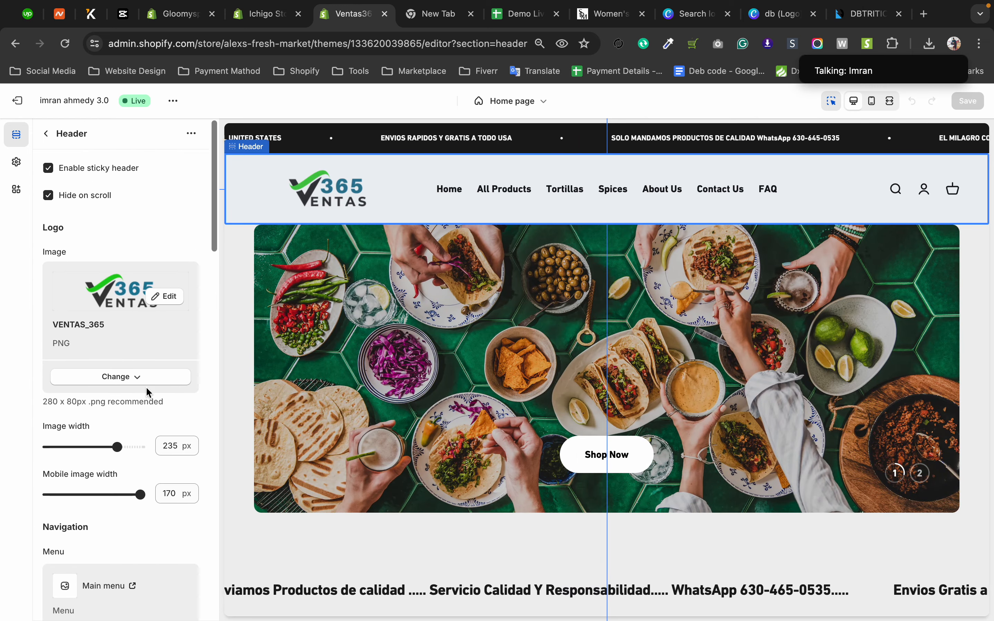
Switch to the Ichigo Store, open its Ella-6.5.1-theme-source theme for customization and expand the Mobile Header section's blocks.
{"action": "left_click", "coordinate": [268, 27]}
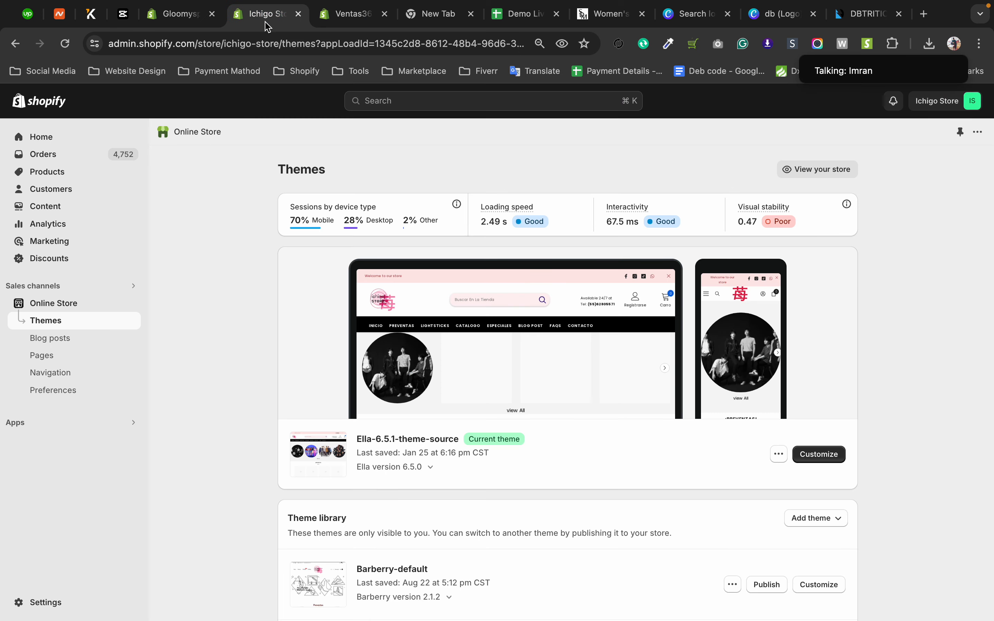
{"action": "left_click", "coordinate": [835, 456]}
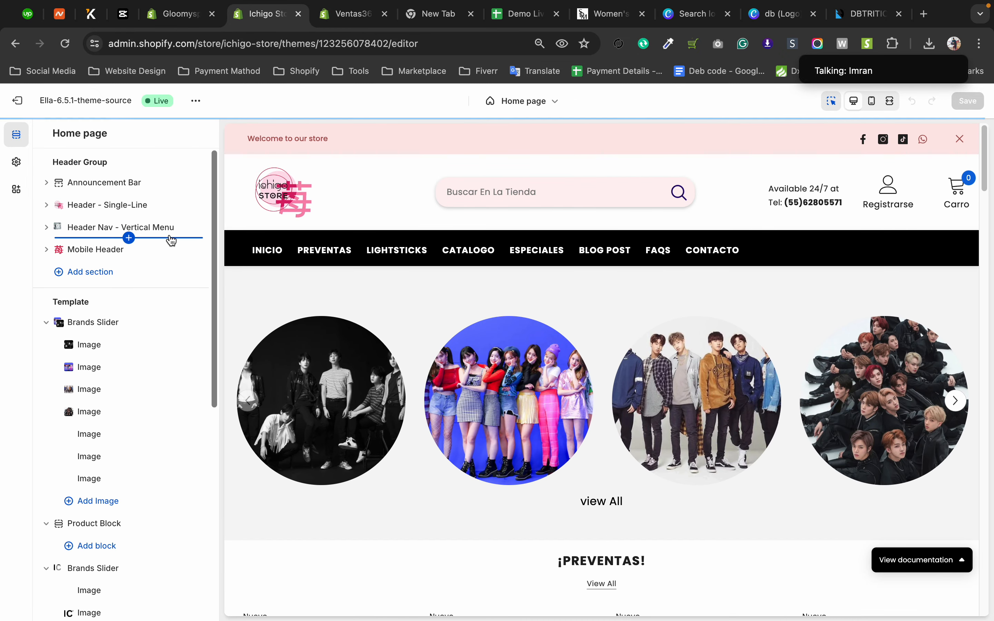
{"action": "left_click", "coordinate": [49, 184]}
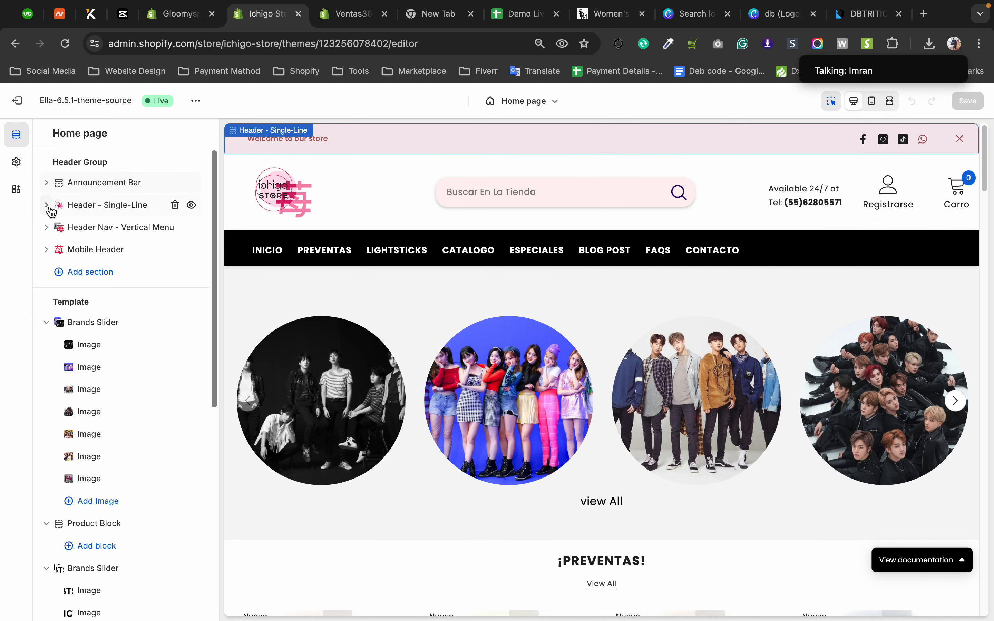
{"action": "left_click", "coordinate": [47, 250]}
{"action": "left_click", "coordinate": [99, 280]}
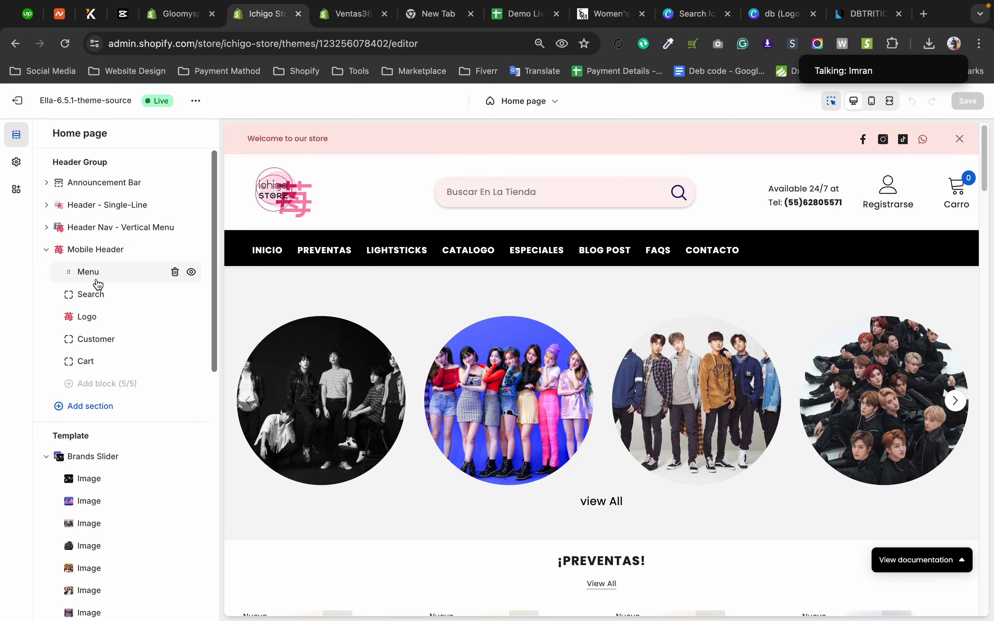
{"action": "left_click", "coordinate": [93, 364]}
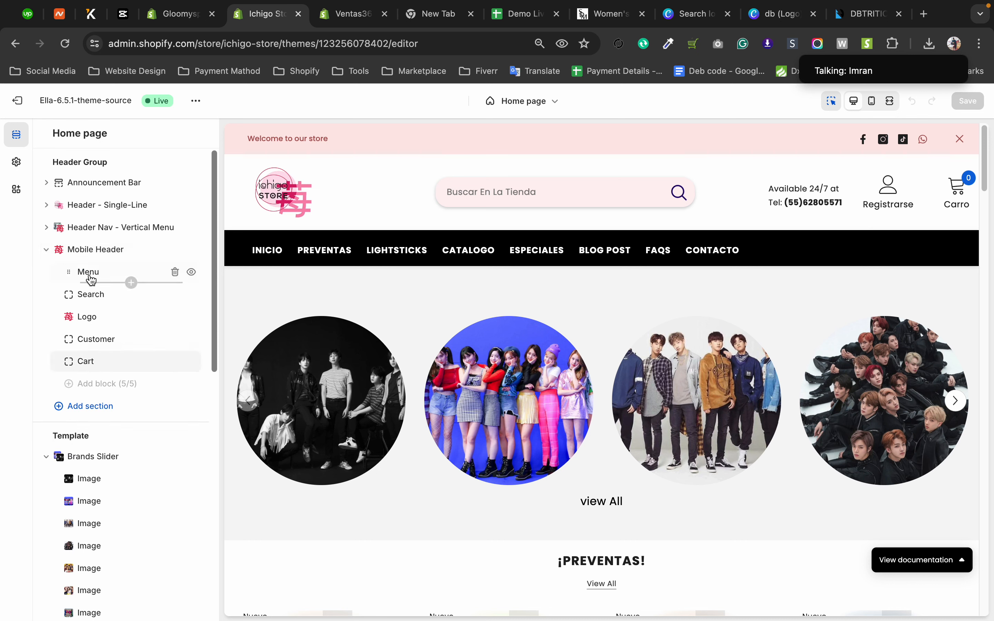
Expand the Header Nav - Vertical Menu, Header - Single-Line and Announcement Bar sections to show their blocks.
{"action": "left_click", "coordinate": [46, 228]}
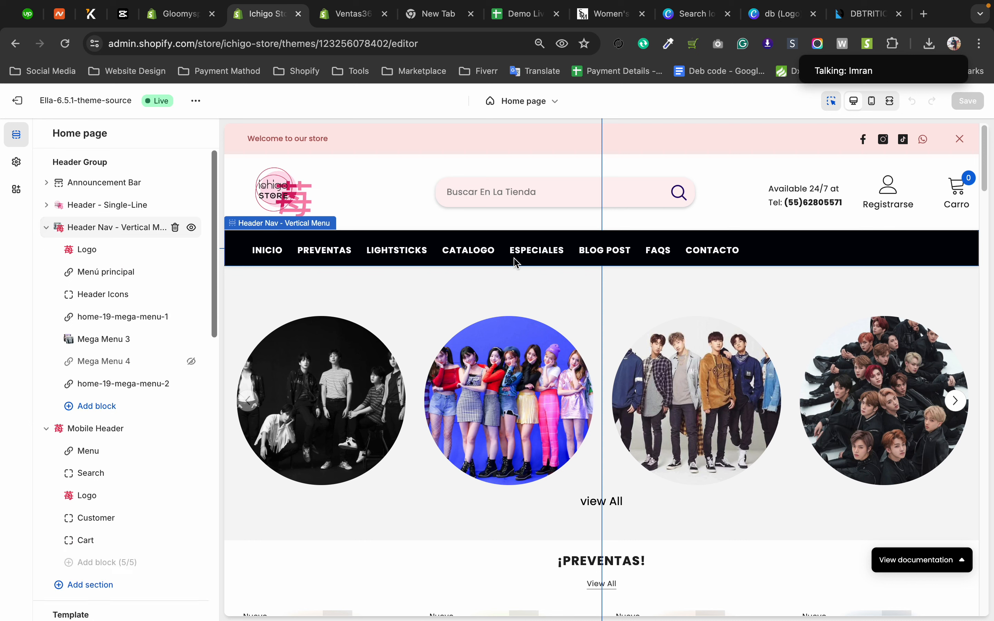
{"action": "left_click", "coordinate": [47, 205]}
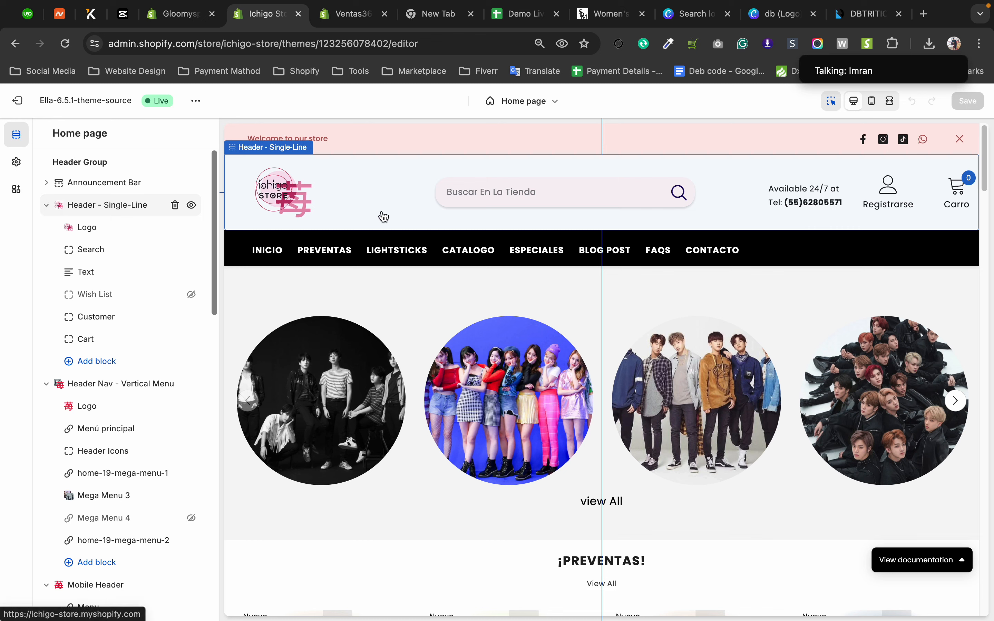
{"action": "left_click", "coordinate": [46, 183]}
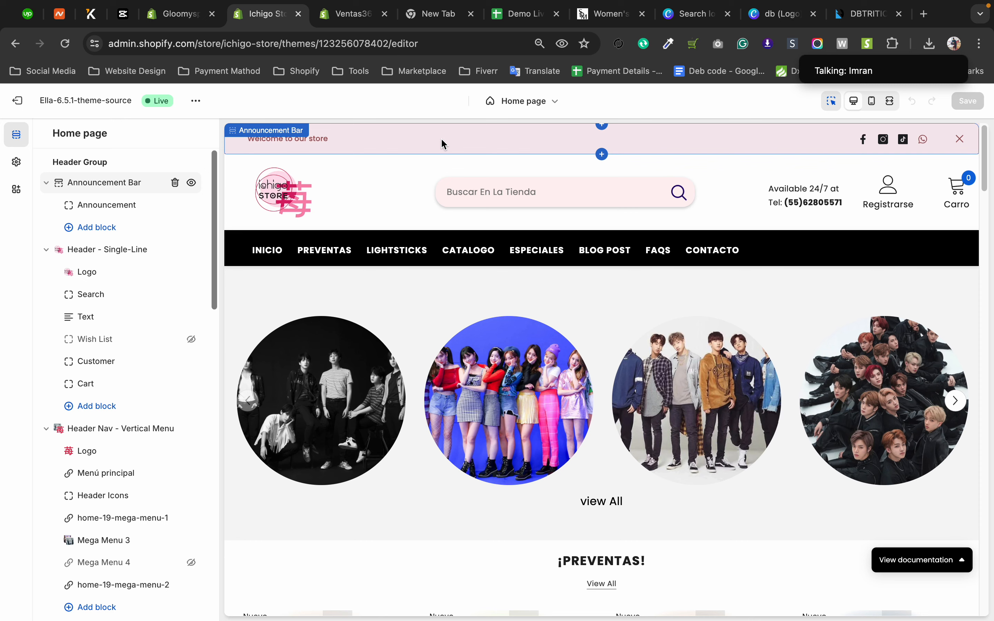
Switch to the Gloomy Spark store's Ride theme, expand its Header section and open the header settings.
{"action": "left_click", "coordinate": [168, 15]}
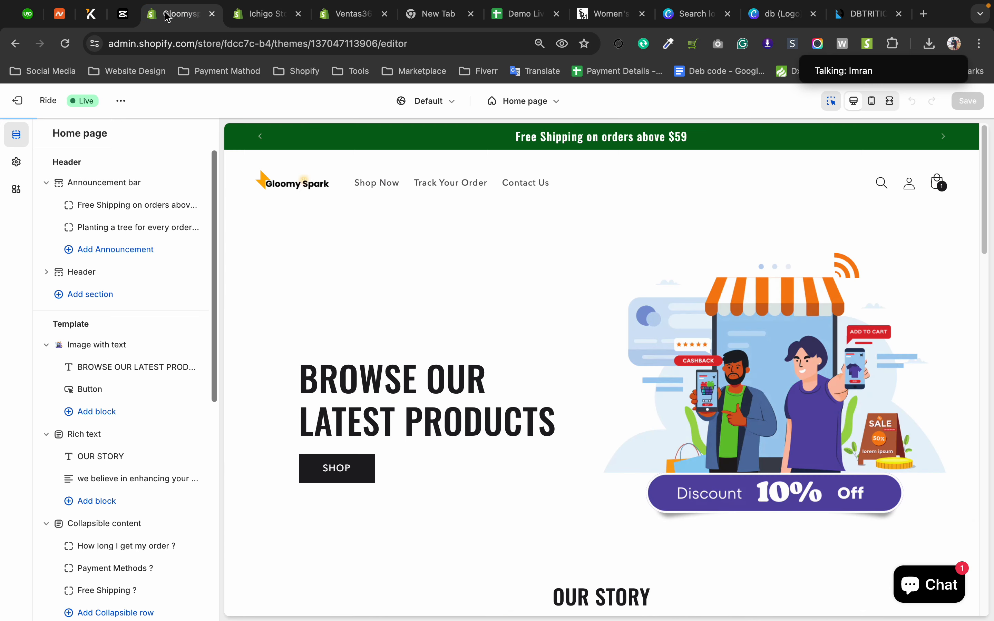
{"action": "left_click", "coordinate": [46, 272]}
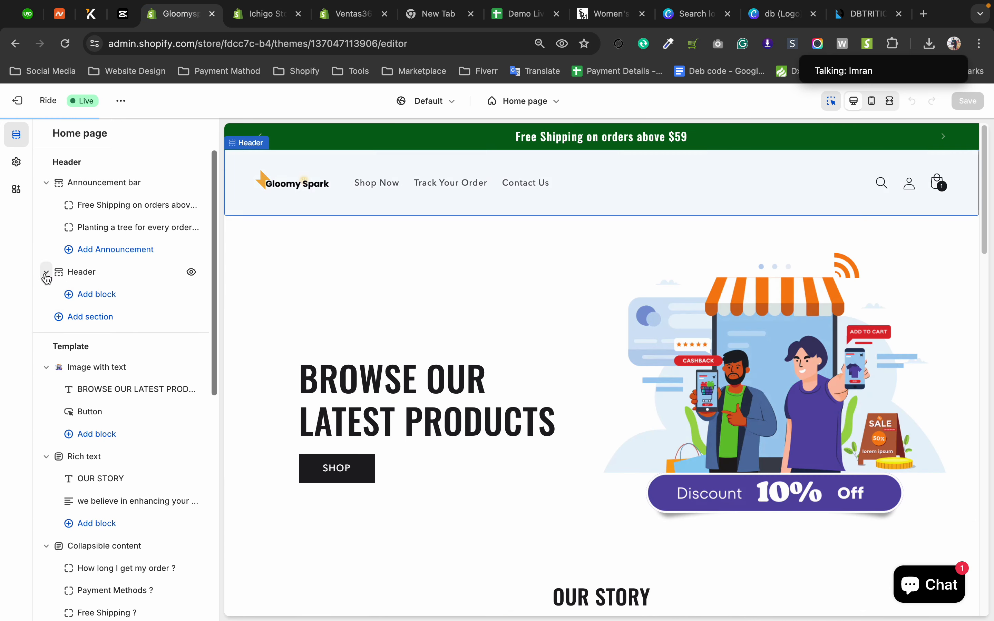
{"action": "left_click", "coordinate": [78, 276]}
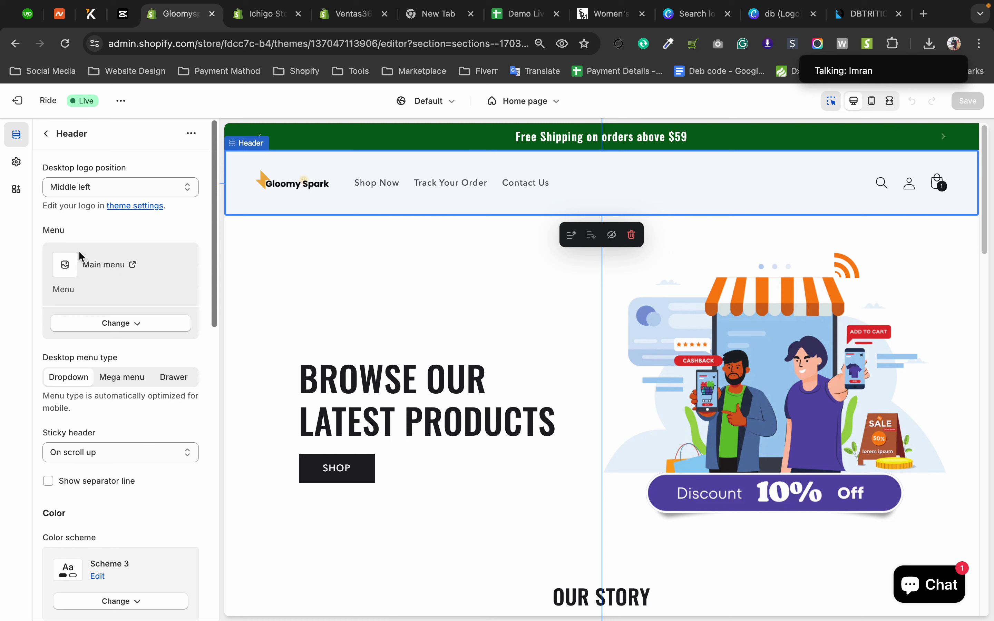
Compare the Menu setting in the Gloomy Spark header with the Navigation settings in the Ventas365 header.
{"action": "left_click_drag", "start_coordinate": [41, 229], "coordinate": [72, 235]}
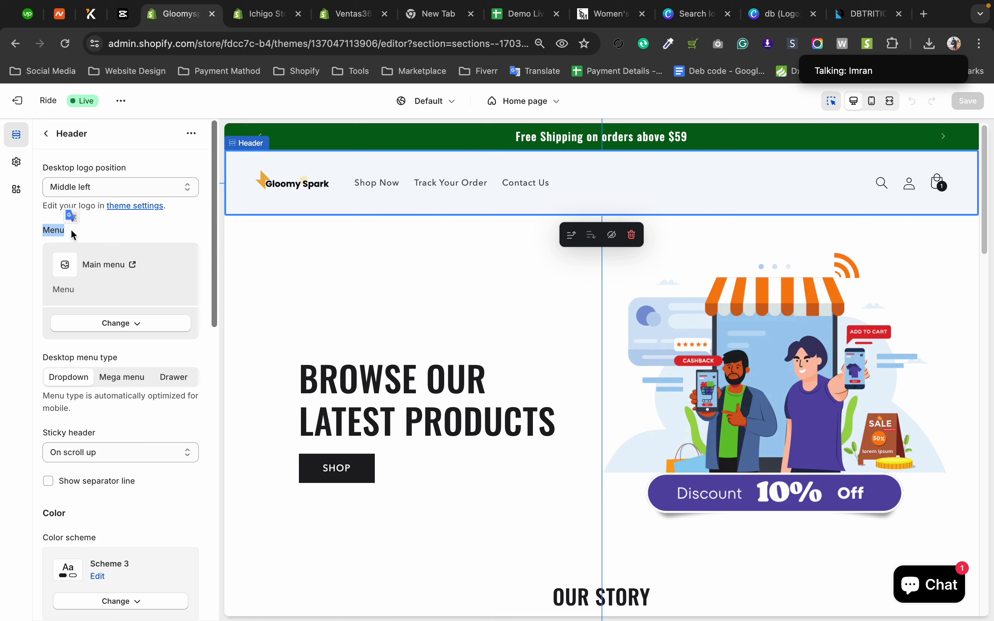
{"action": "left_click", "coordinate": [346, 14]}
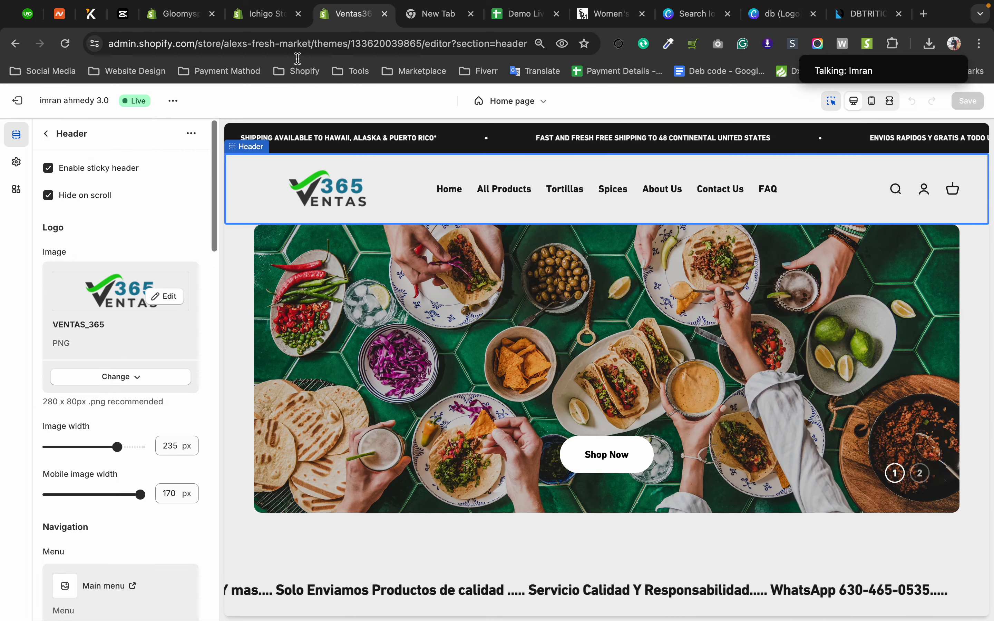
{"action": "scroll", "coordinate": [72, 276], "scroll_direction": "down", "scroll_amount": 4}
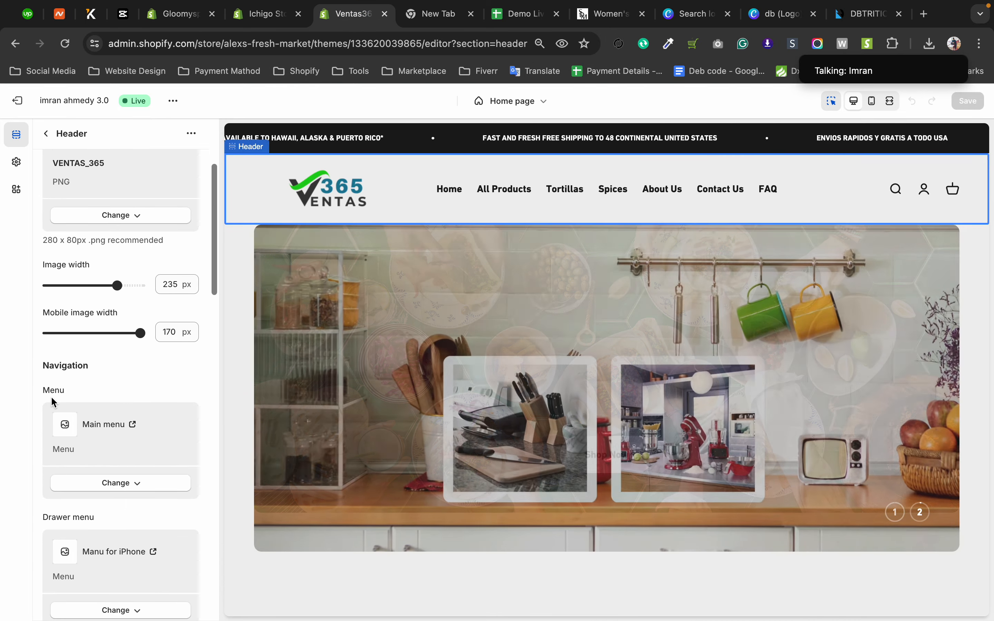
{"action": "left_click", "coordinate": [221, 23]}
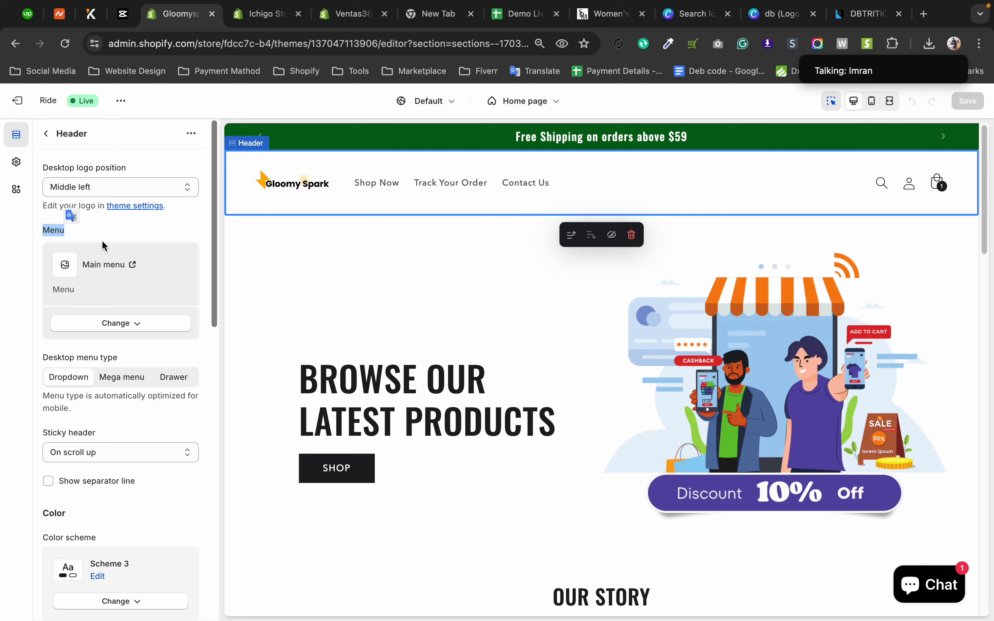
Switch to the Ichigo Store theme and review the blocks under its Header Nav - Vertical Menu and Mobile Header sections.
{"action": "left_click", "coordinate": [265, 14]}
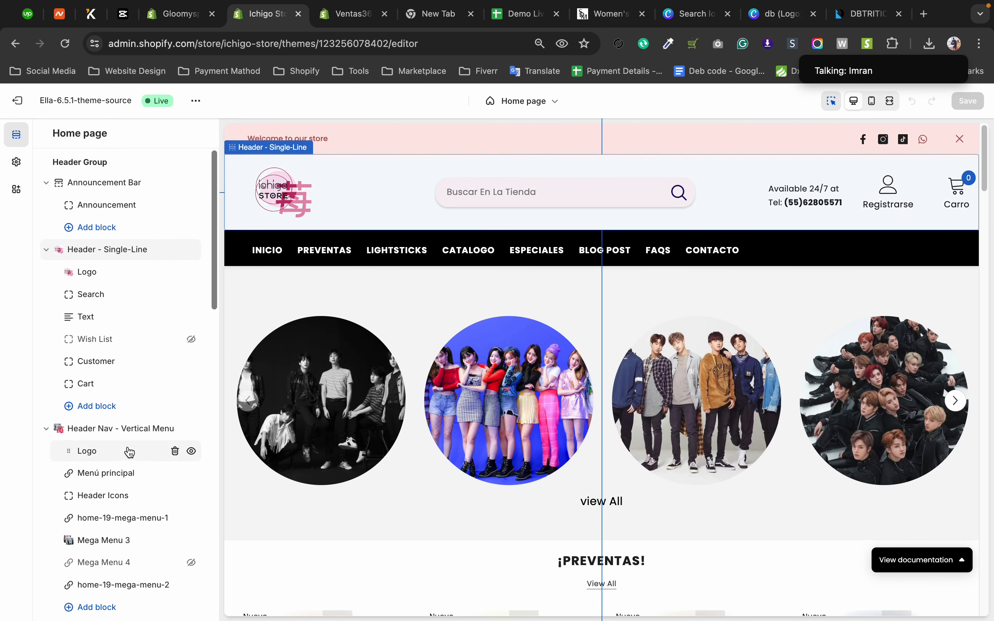
{"action": "scroll", "coordinate": [125, 473], "scroll_direction": "down", "scroll_amount": 4}
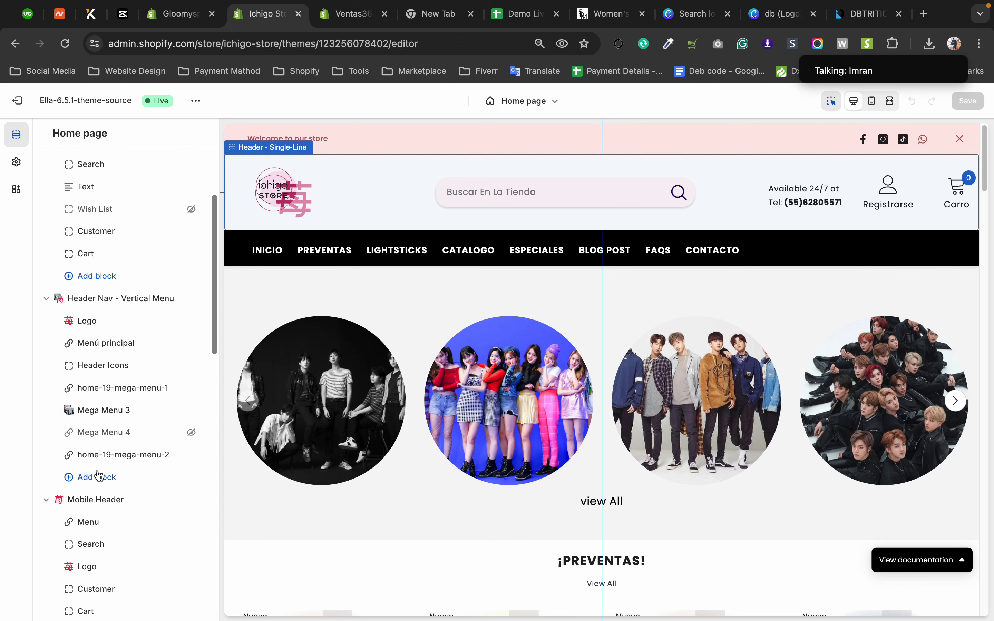
{"action": "scroll", "coordinate": [99, 456], "scroll_direction": "down", "scroll_amount": 4}
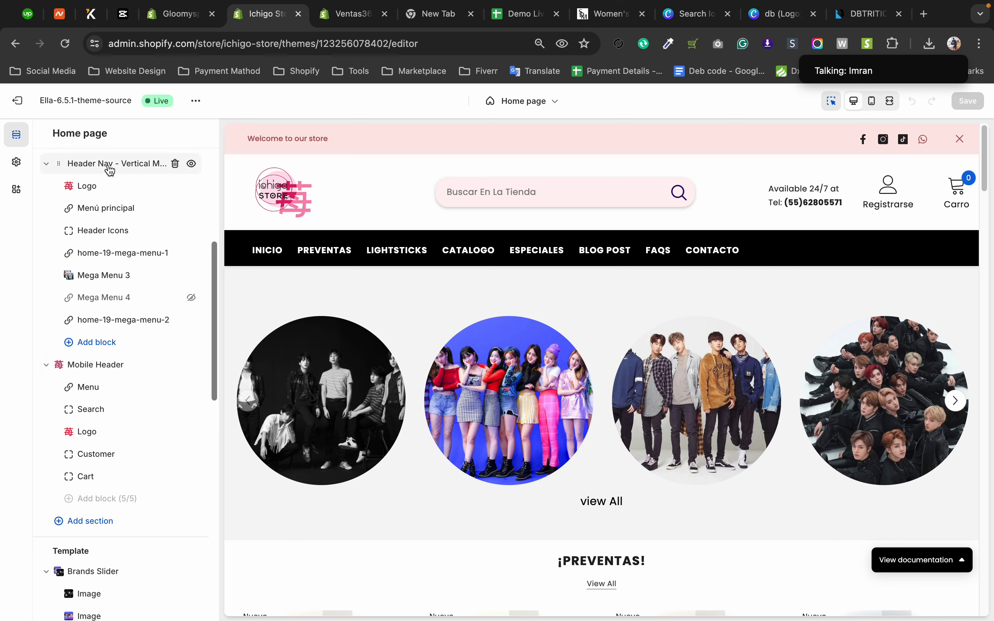
{"action": "scroll", "coordinate": [83, 337], "scroll_direction": "up", "scroll_amount": 1}
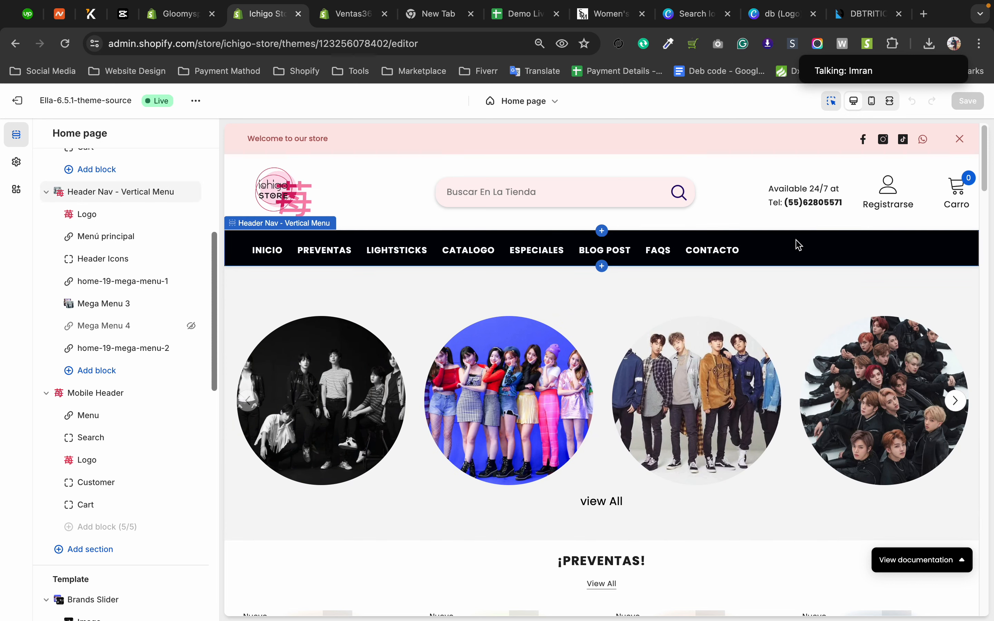
{"action": "left_click", "coordinate": [188, 15]}
{"action": "left_click", "coordinate": [267, 21]}
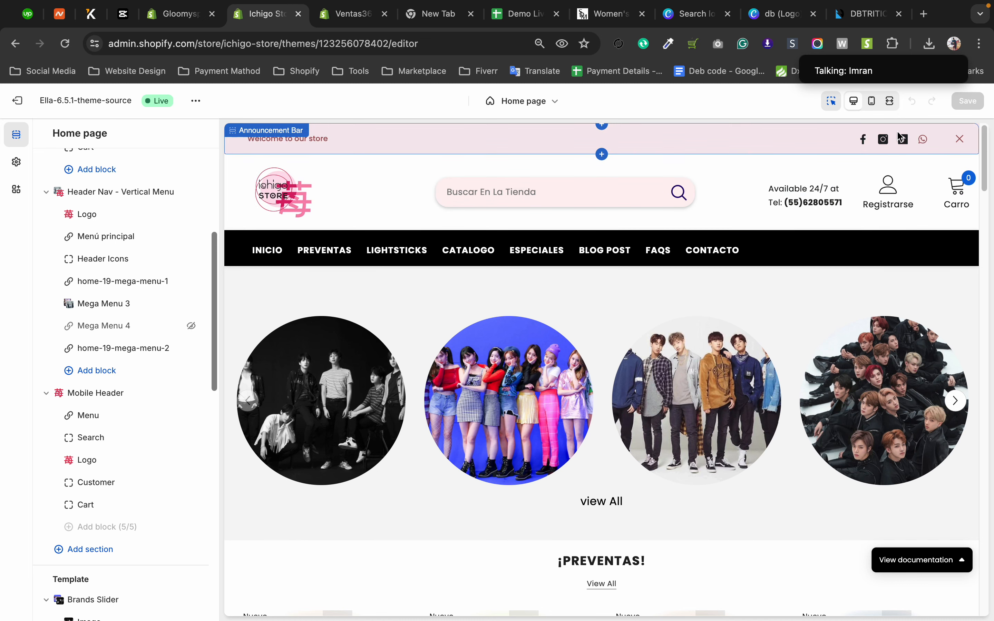
View the Ichigo Store's Announcement Bar section settings and its Announcement block settings, returning to the section list.
{"action": "left_click", "coordinate": [377, 153]}
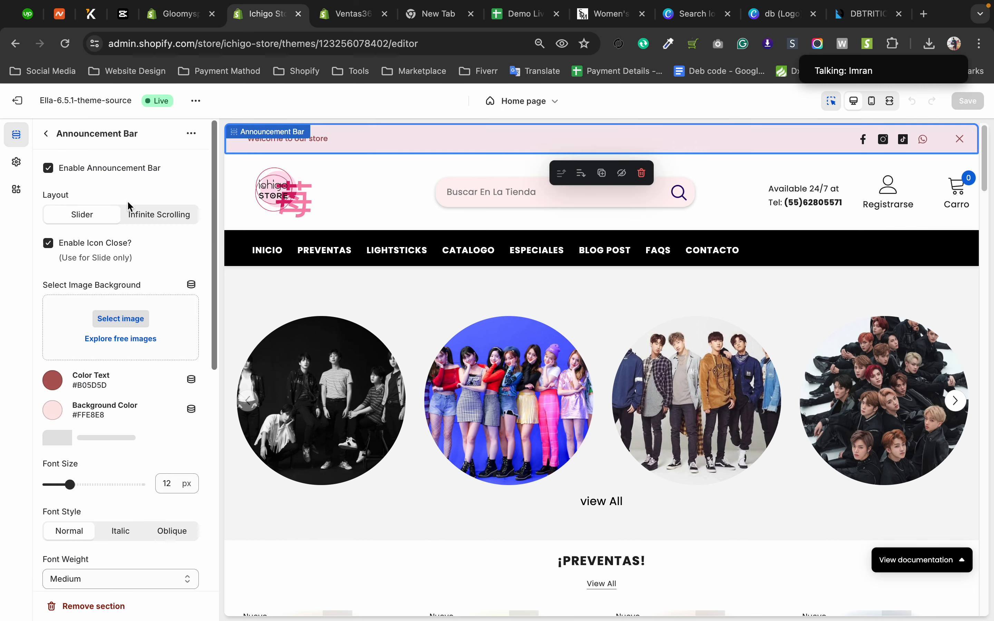
{"action": "scroll", "coordinate": [82, 328], "scroll_direction": "down", "scroll_amount": 7}
{"action": "left_click", "coordinate": [49, 134]}
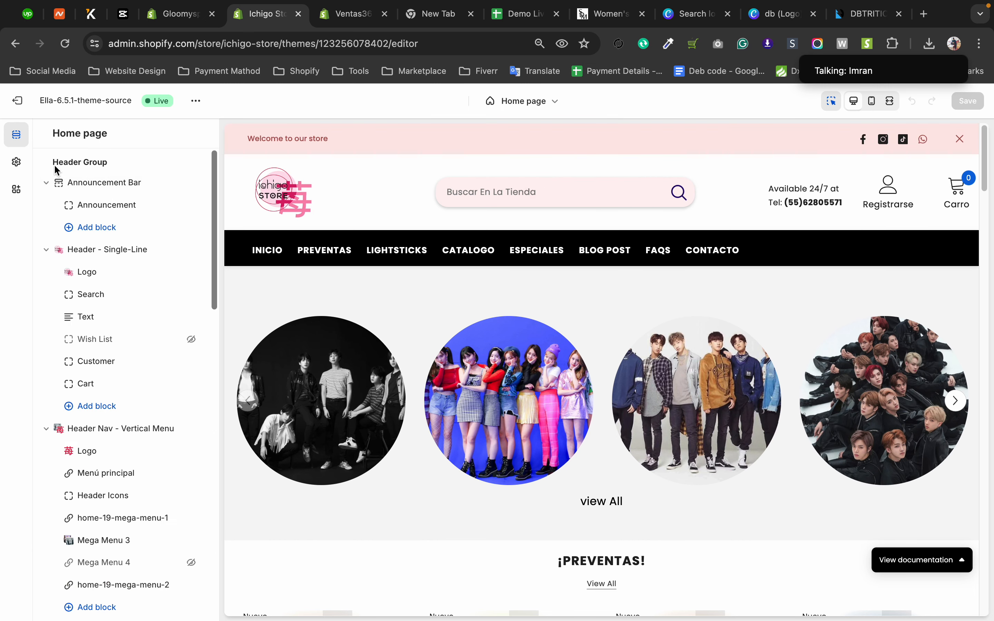
{"action": "left_click", "coordinate": [117, 204]}
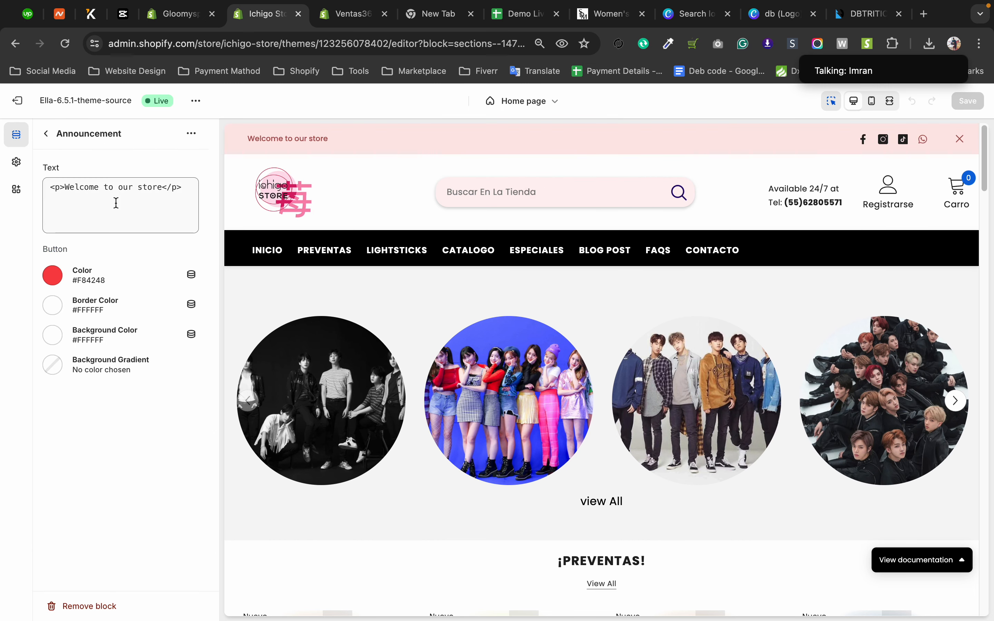
{"action": "left_click", "coordinate": [48, 138]}
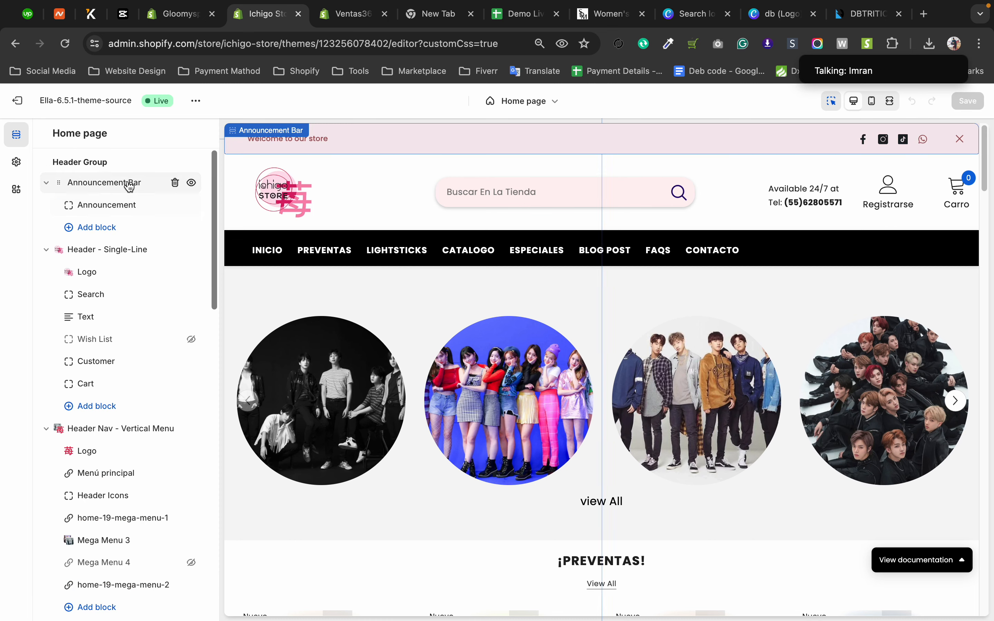
Reopen the Announcement Bar settings, examine them down to the Custom CSS, and return to the section list.
{"action": "left_click", "coordinate": [447, 146]}
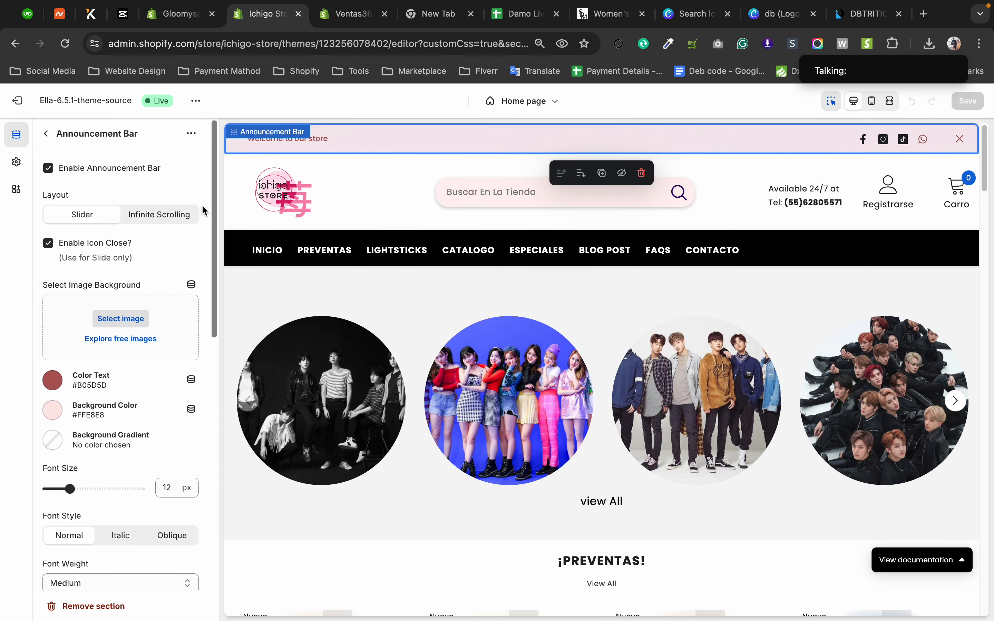
{"action": "scroll", "coordinate": [96, 326], "scroll_direction": "down", "scroll_amount": 12}
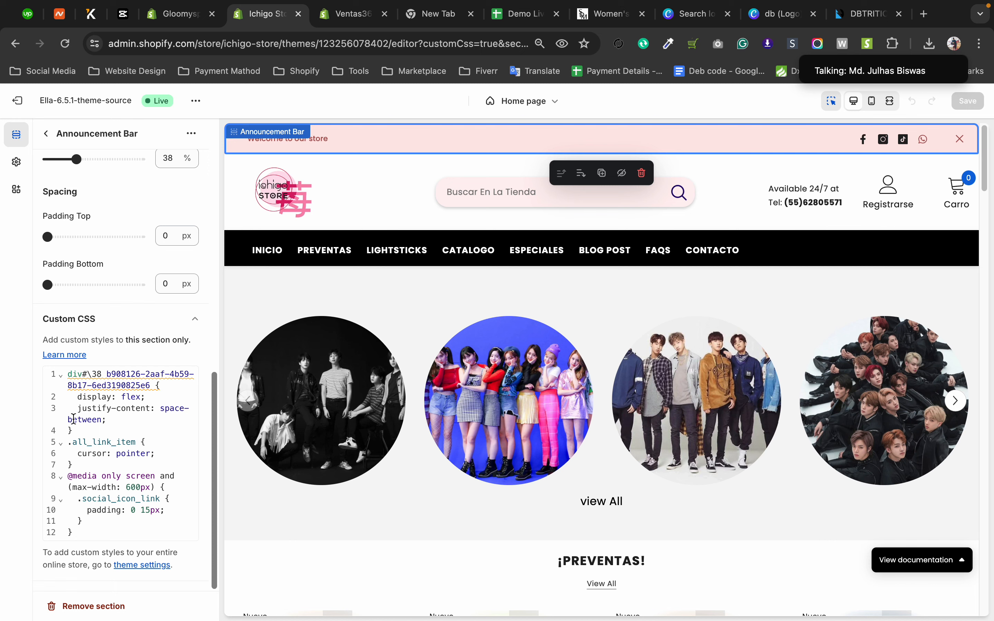
{"action": "scroll", "coordinate": [156, 445], "scroll_direction": "up", "scroll_amount": 3}
{"action": "scroll", "coordinate": [105, 425], "scroll_direction": "up", "scroll_amount": 10}
{"action": "scroll", "coordinate": [104, 425], "scroll_direction": "down", "scroll_amount": 10}
{"action": "scroll", "coordinate": [88, 440], "scroll_direction": "up", "scroll_amount": 1}
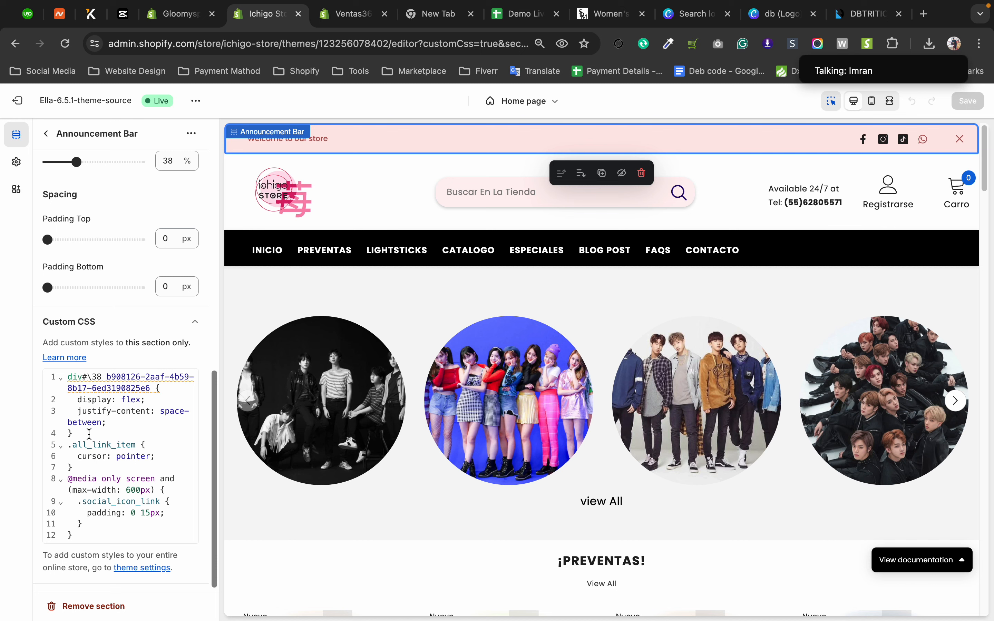
{"action": "left_click", "coordinate": [47, 133]}
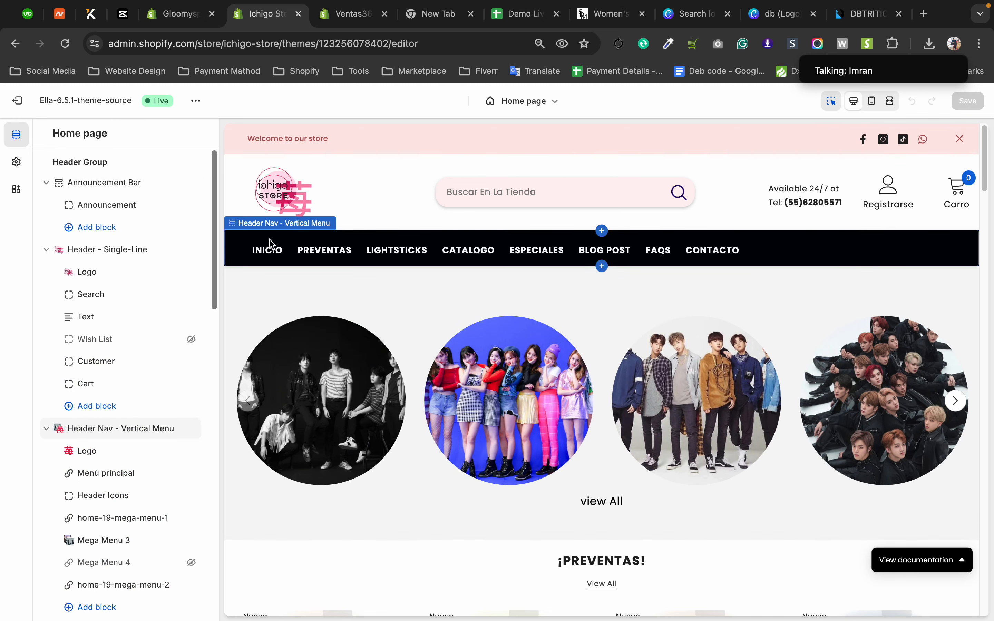
Revisit the Ventas365 and Ichigo Store editors, return to Gloomy Spark and reopen its Header settings from the section list.
{"action": "left_click", "coordinate": [343, 17]}
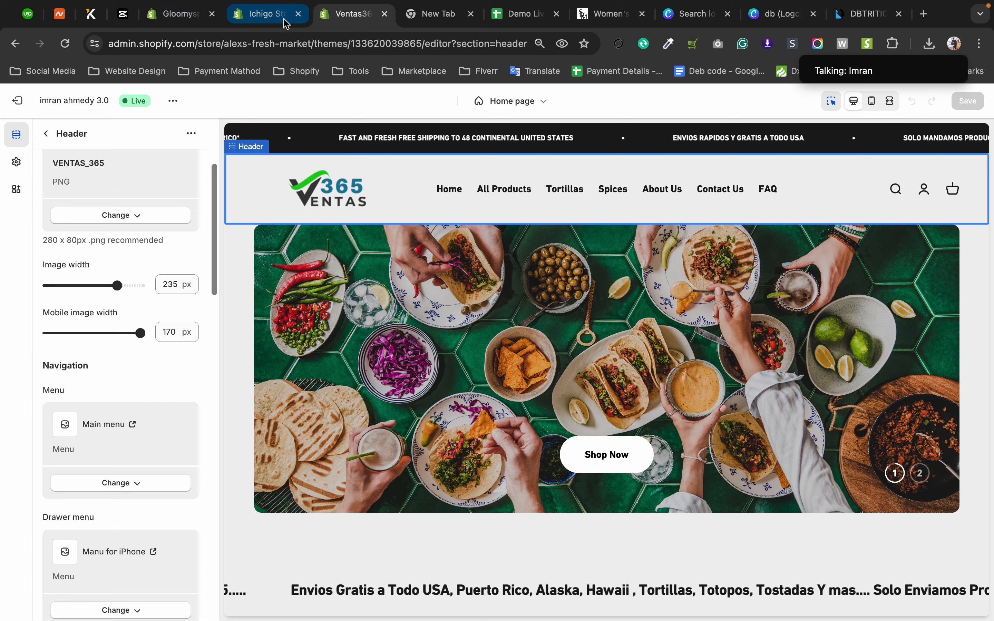
{"action": "left_click", "coordinate": [254, 21]}
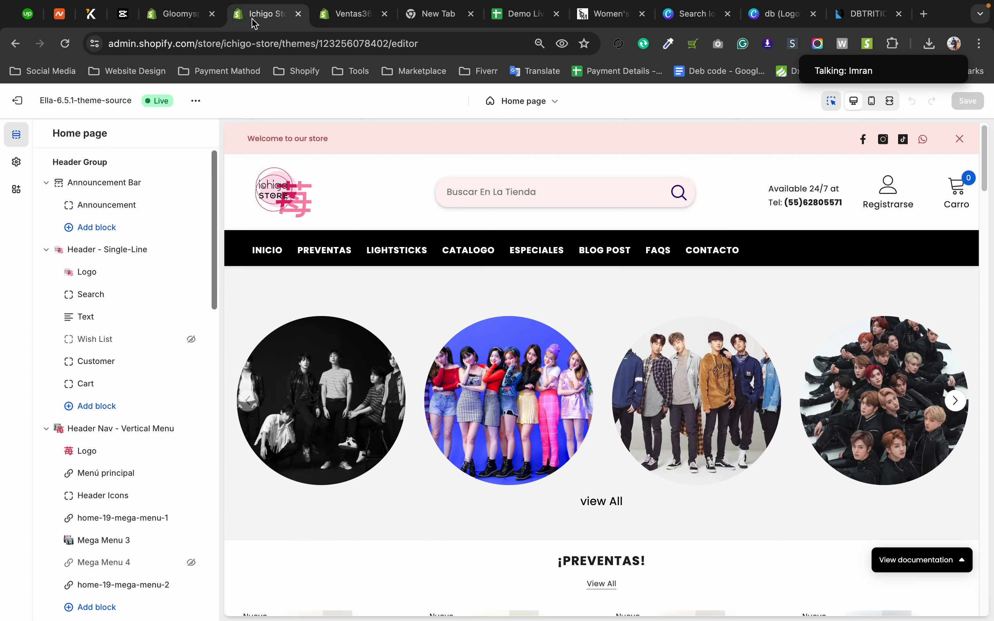
{"action": "left_click", "coordinate": [171, 18]}
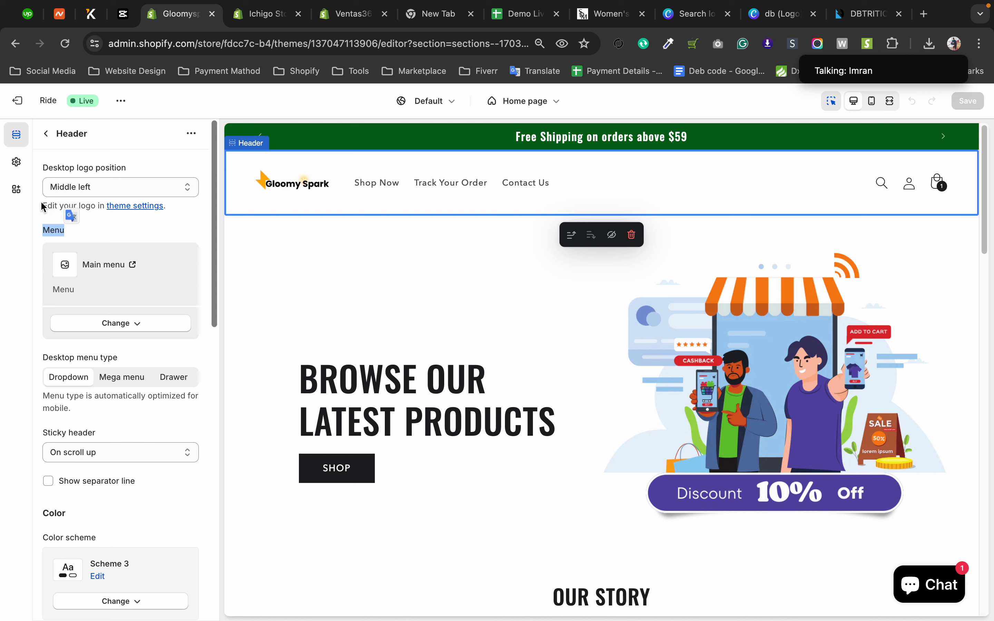
{"action": "left_click", "coordinate": [34, 246]}
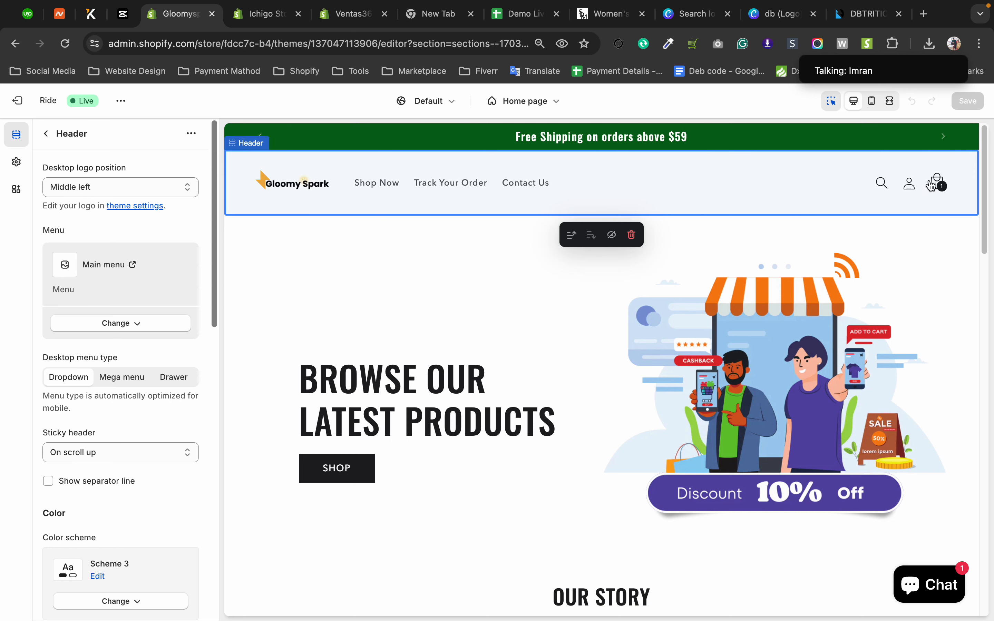
{"action": "left_click", "coordinate": [50, 138]}
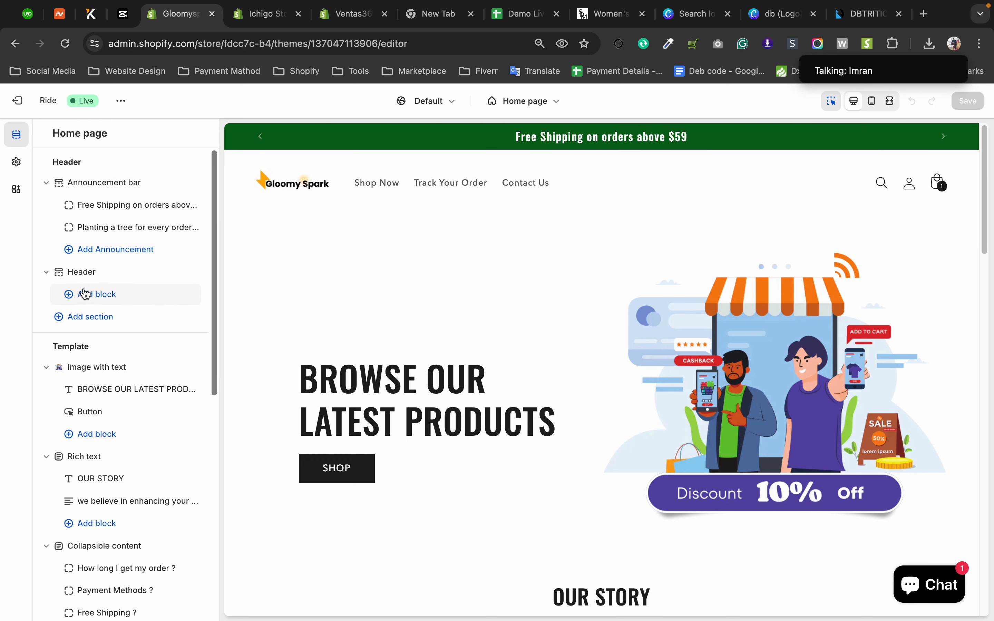
{"action": "left_click", "coordinate": [88, 273]}
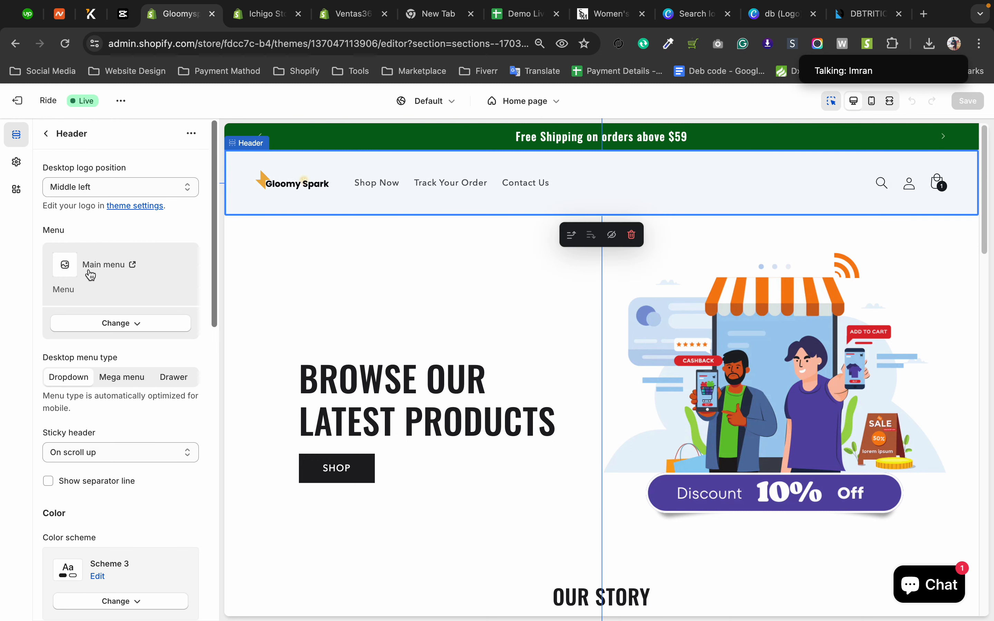
Switch to the Ventas365 theme, reopen its Header settings from the section list and view the logo and navigation options.
{"action": "left_click", "coordinate": [348, 22]}
{"action": "left_click", "coordinate": [46, 134]}
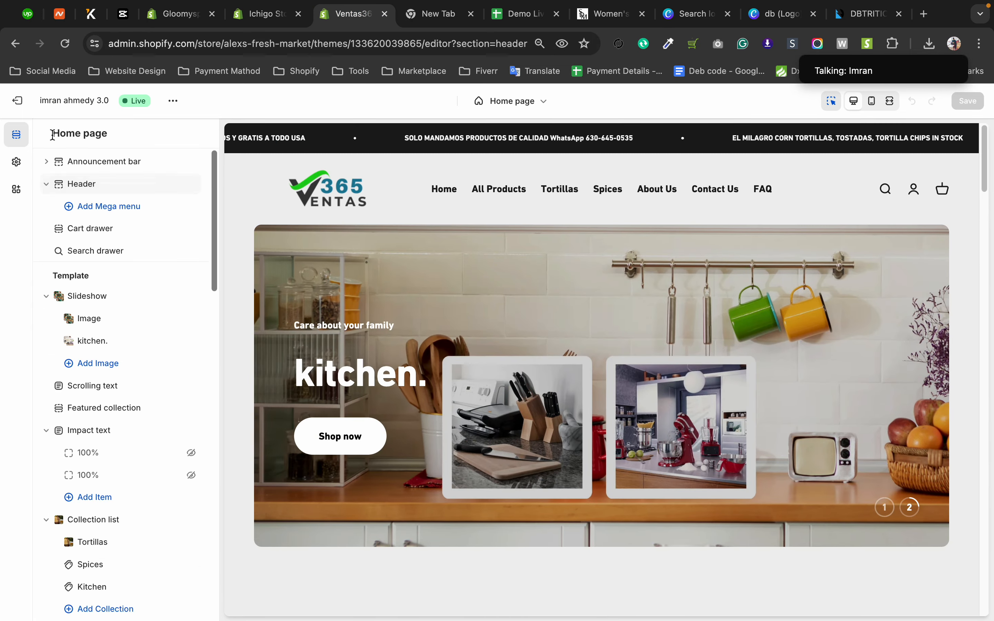
{"action": "left_click", "coordinate": [86, 188]}
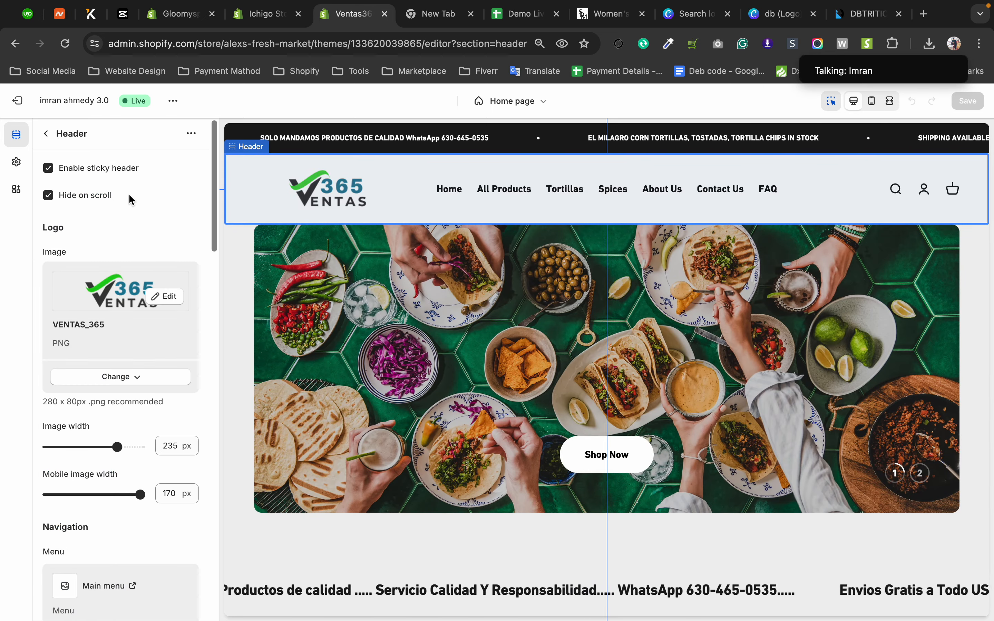
{"action": "left_click_drag", "start_coordinate": [215, 168], "coordinate": [215, 185]}
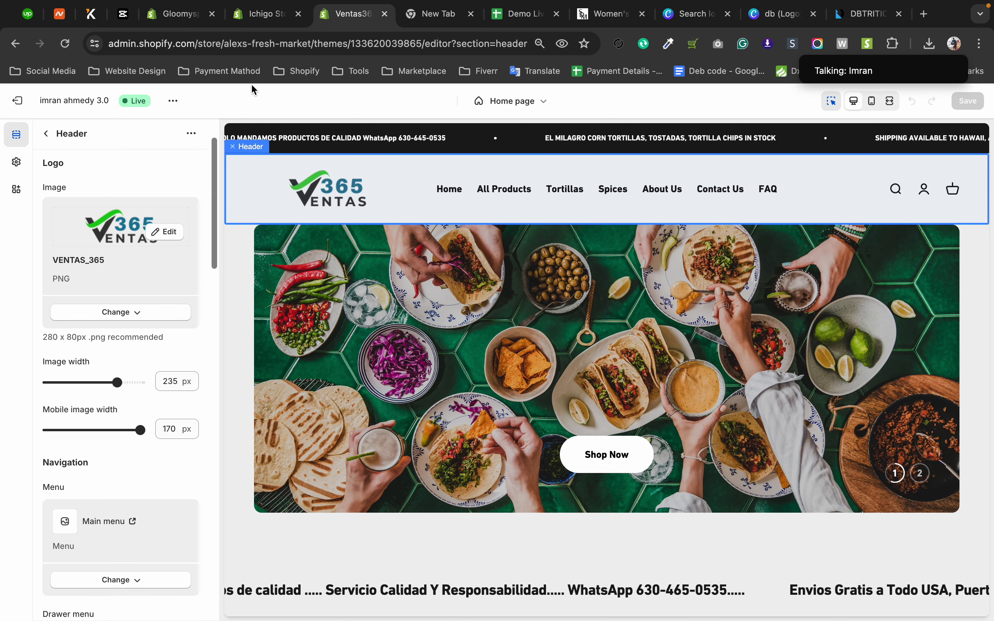
Switch to the Ichigo Store theme and collapse its Announcement Bar, Header - Single-Line, Header Nav - Vertical Menu and Mobile Header sections.
{"action": "left_click", "coordinate": [260, 16]}
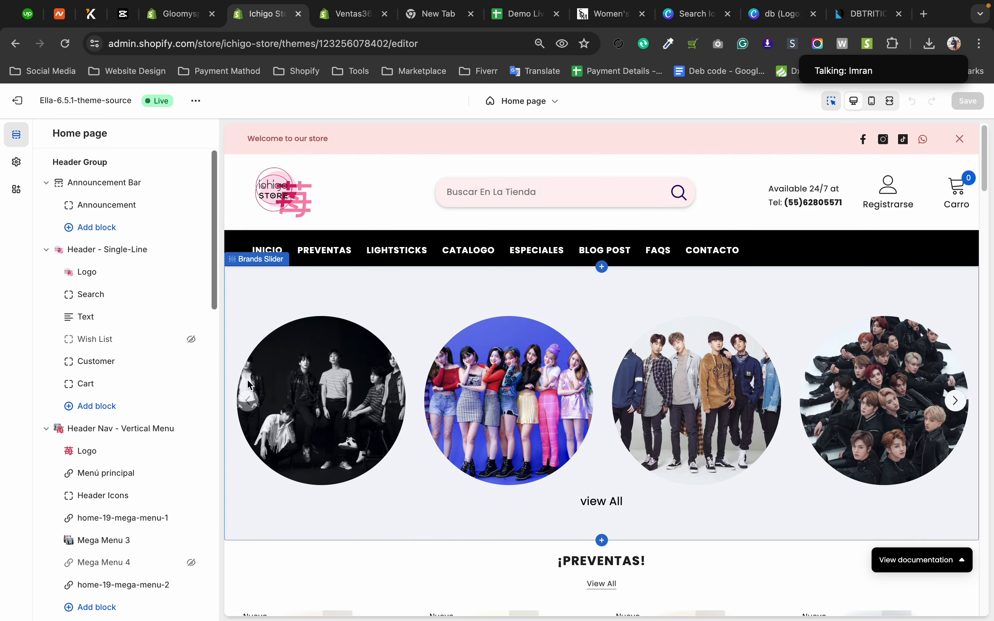
{"action": "left_click", "coordinate": [48, 250]}
{"action": "left_click", "coordinate": [49, 186]}
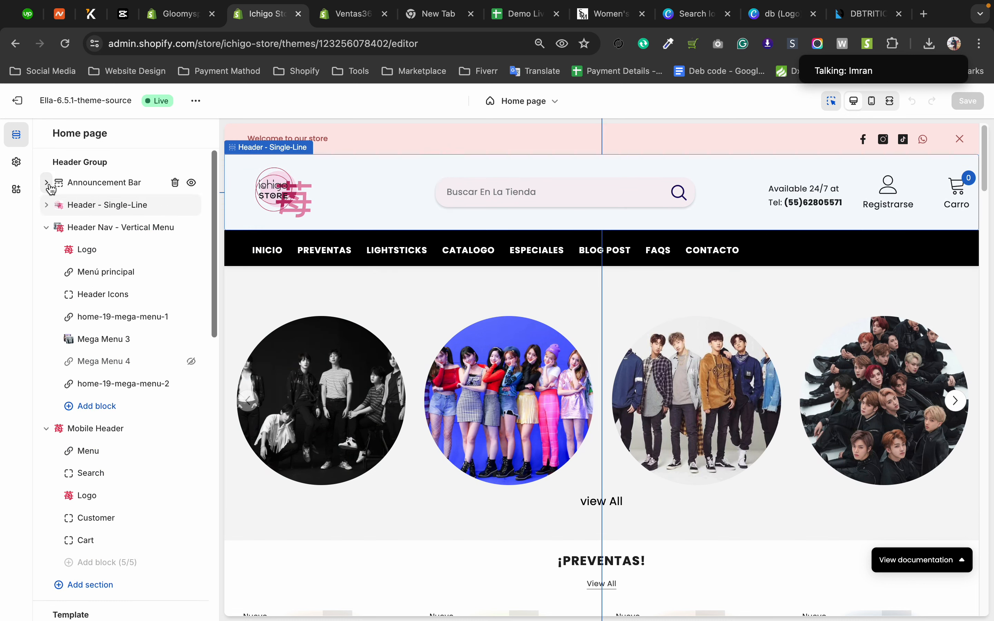
{"action": "left_click", "coordinate": [47, 228]}
{"action": "left_click", "coordinate": [46, 251]}
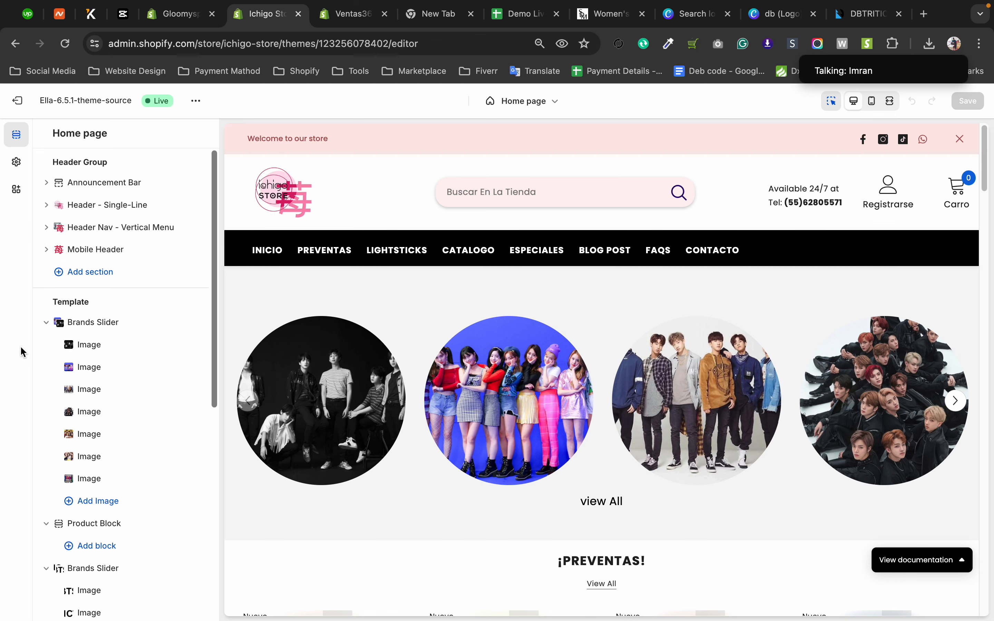
Look through the Ichigo Store's Template sections and home page product preview, and return to the Ventas365 Header settings.
{"action": "scroll", "coordinate": [81, 371], "scroll_direction": "down", "scroll_amount": 2}
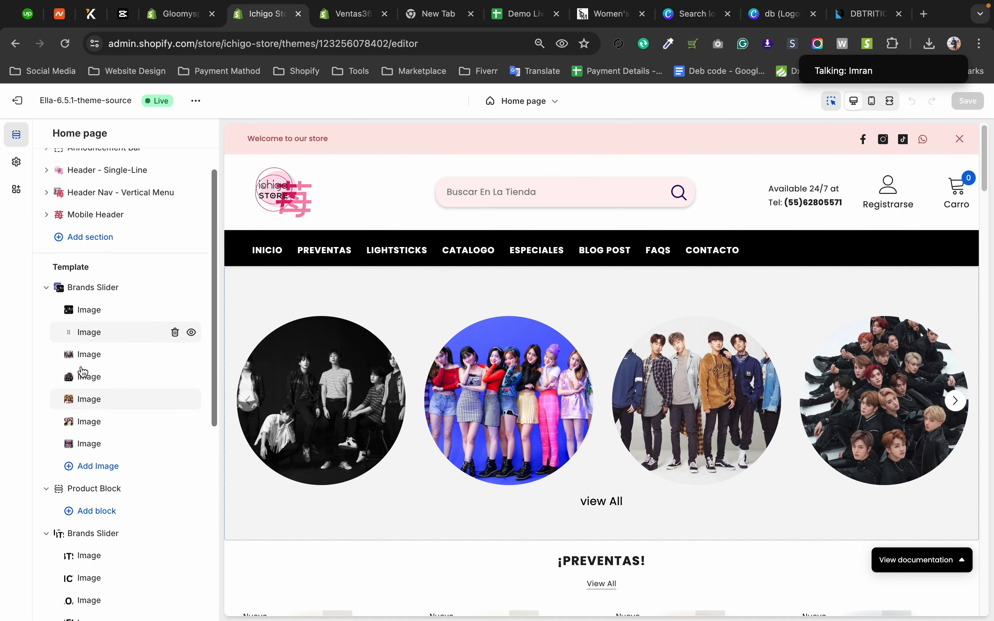
{"action": "scroll", "coordinate": [81, 371], "scroll_direction": "down", "scroll_amount": 1}
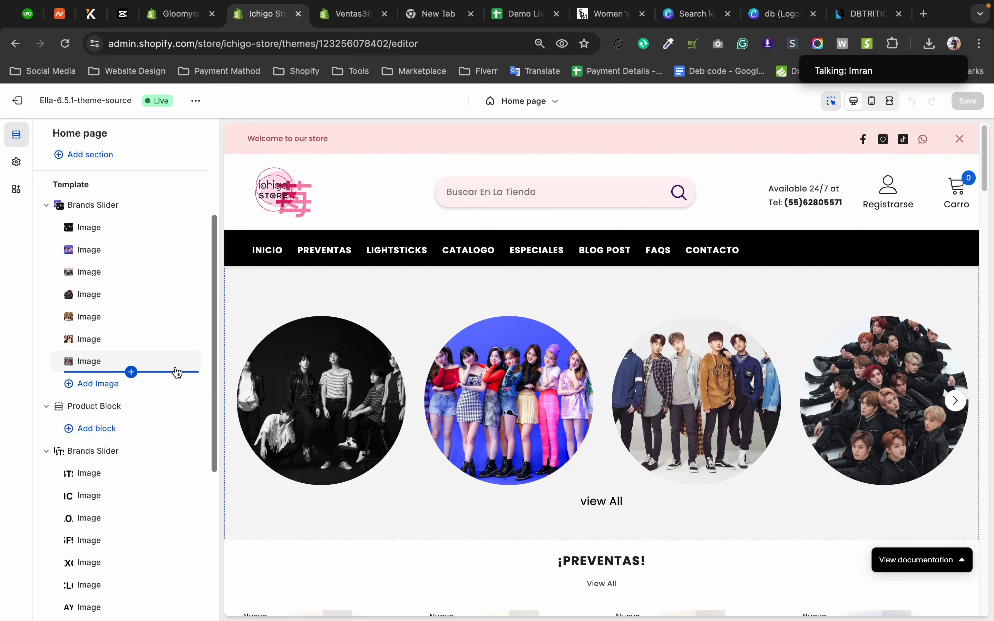
{"action": "scroll", "coordinate": [188, 375], "scroll_direction": "down", "scroll_amount": 1}
{"action": "scroll", "coordinate": [225, 362], "scroll_direction": "down", "scroll_amount": 10}
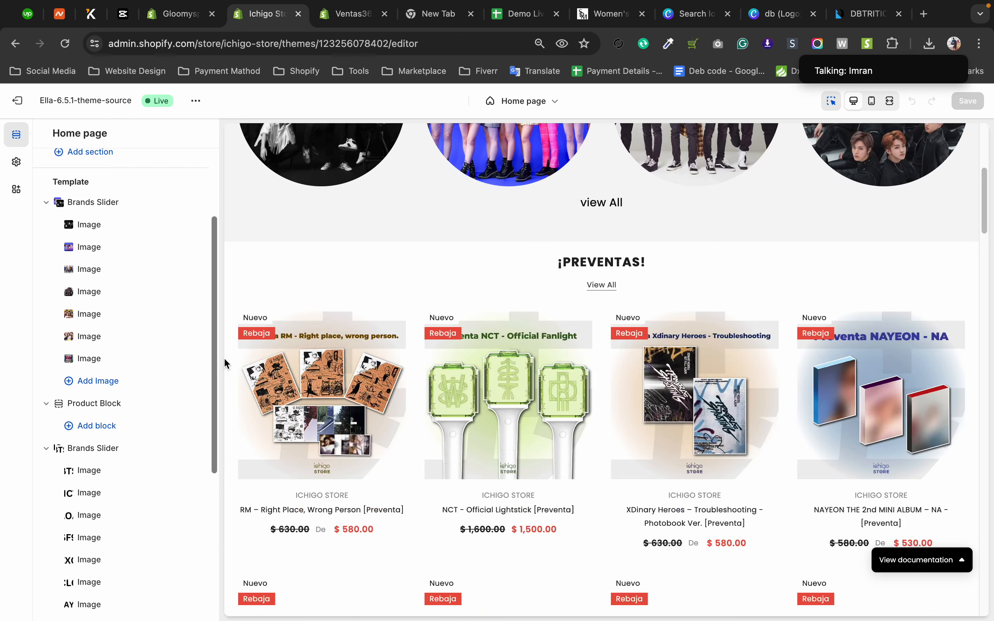
{"action": "scroll", "coordinate": [225, 363], "scroll_direction": "down", "scroll_amount": 8}
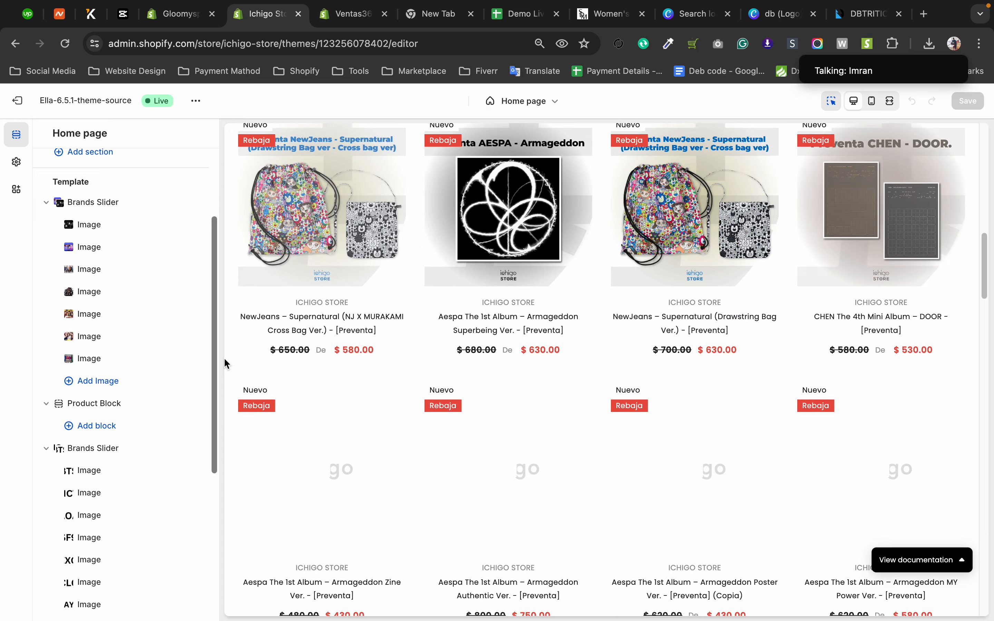
{"action": "scroll", "coordinate": [224, 364], "scroll_direction": "down", "scroll_amount": 3}
{"action": "scroll", "coordinate": [224, 363], "scroll_direction": "down", "scroll_amount": 10}
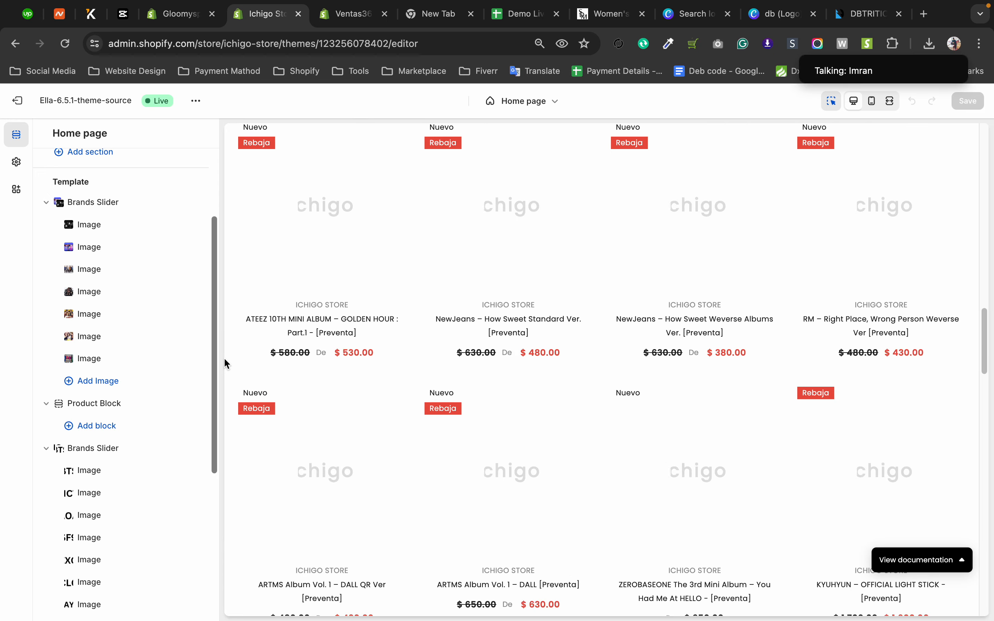
{"action": "scroll", "coordinate": [225, 363], "scroll_direction": "up", "scroll_amount": 20}
{"action": "scroll", "coordinate": [128, 338], "scroll_direction": "up", "scroll_amount": 3}
{"action": "left_click", "coordinate": [347, 14]}
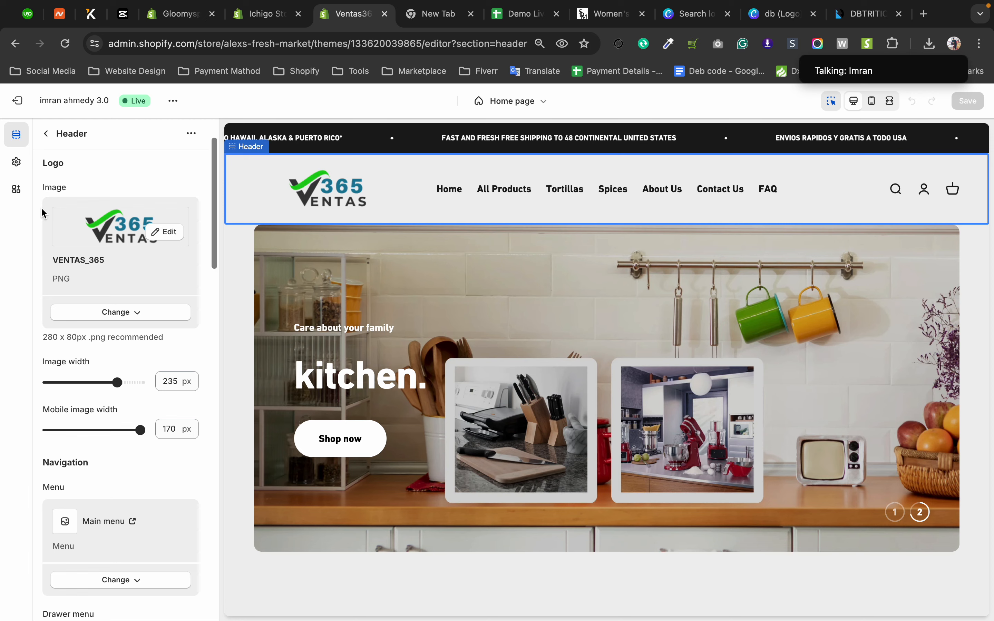
Open the Maison Bohiti store from the Shopify store list in the empty browser tab and go to its Themes page.
{"action": "left_click", "coordinate": [429, 10]}
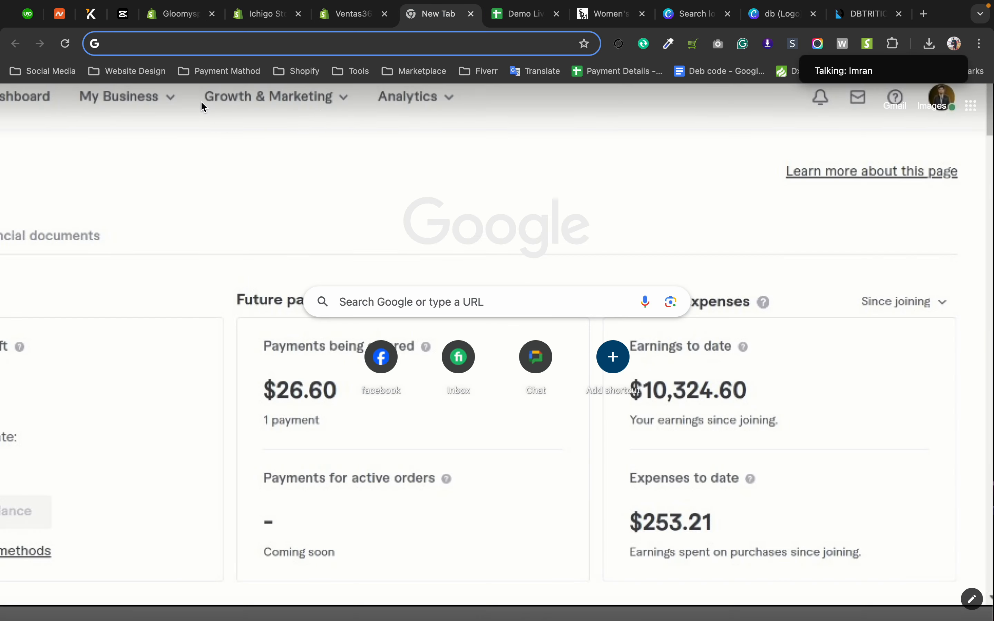
{"action": "left_click", "coordinate": [135, 71]}
{"action": "left_click", "coordinate": [132, 136]}
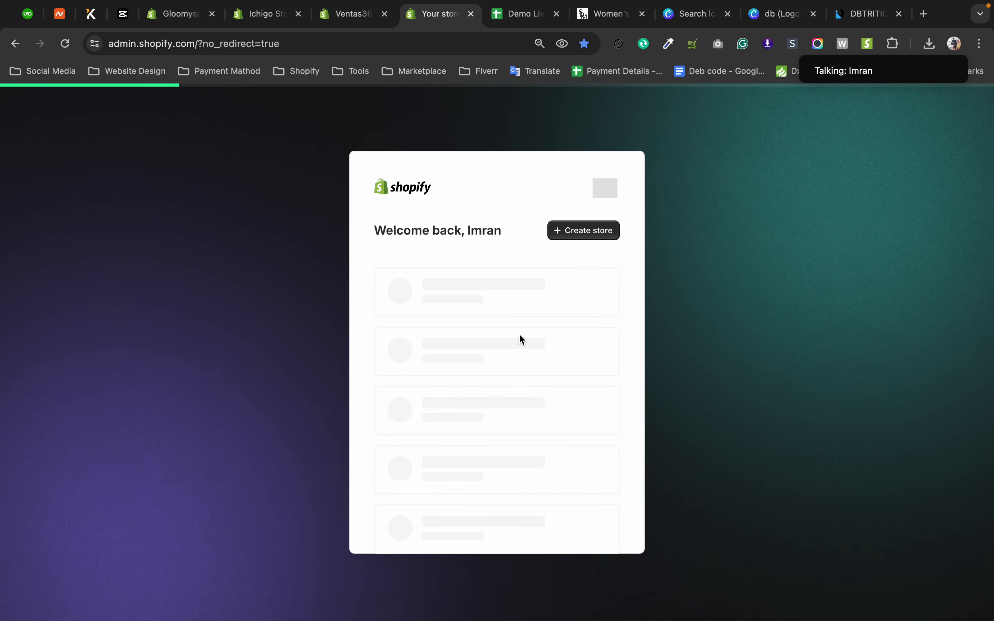
{"action": "scroll", "coordinate": [511, 455], "scroll_direction": "down", "scroll_amount": 4}
{"action": "left_click", "coordinate": [500, 465]}
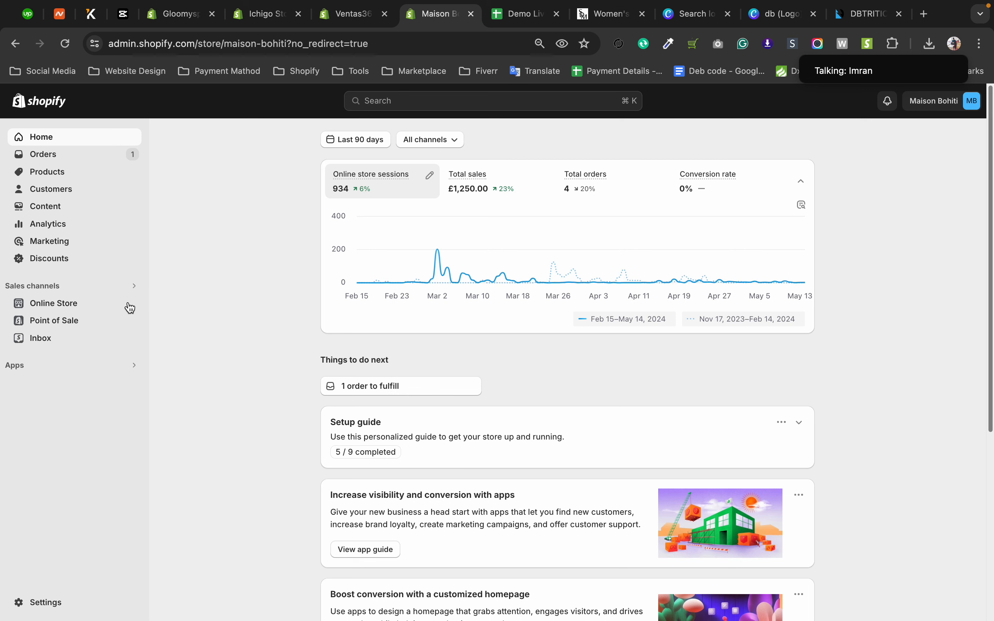
{"action": "left_click", "coordinate": [73, 304]}
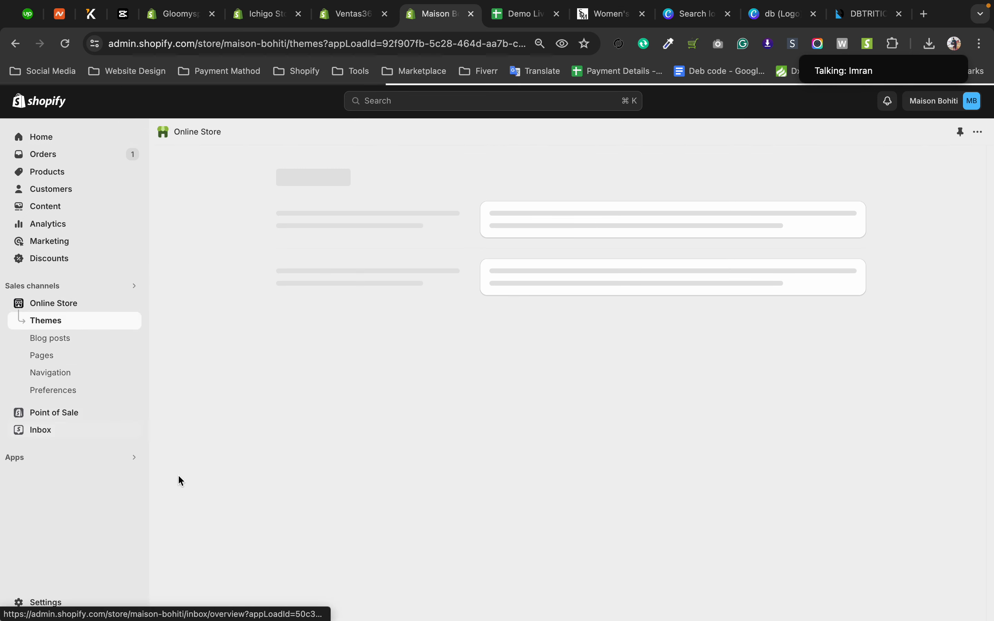
Add the Prestige version 9.3.0 update of the current theme to the theme library.
{"action": "scroll", "coordinate": [347, 424], "scroll_direction": "down", "scroll_amount": 3}
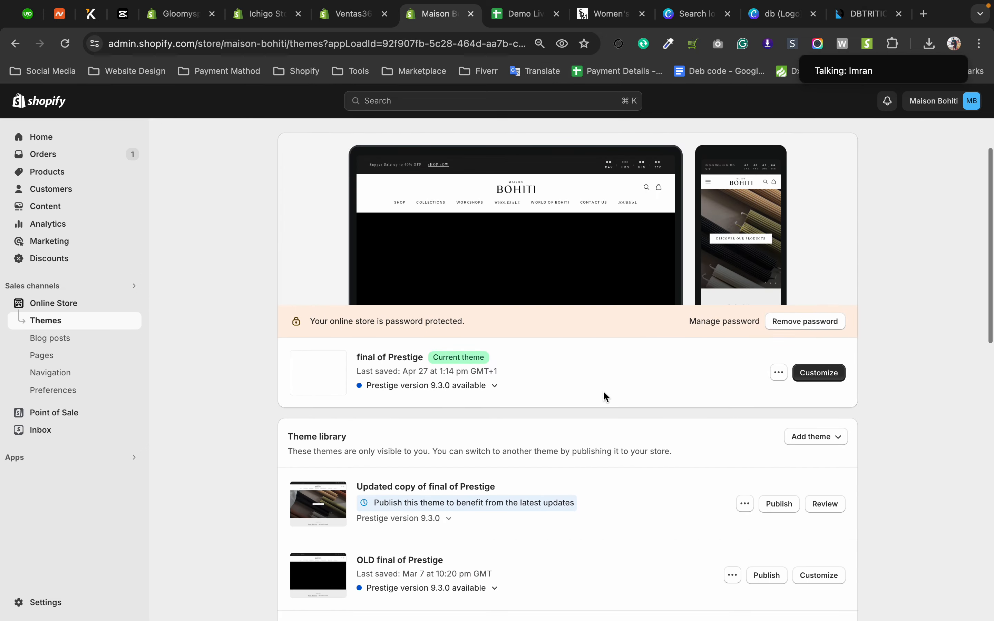
{"action": "scroll", "coordinate": [603, 391], "scroll_direction": "down", "scroll_amount": 9}
{"action": "scroll", "coordinate": [600, 389], "scroll_direction": "up", "scroll_amount": 10}
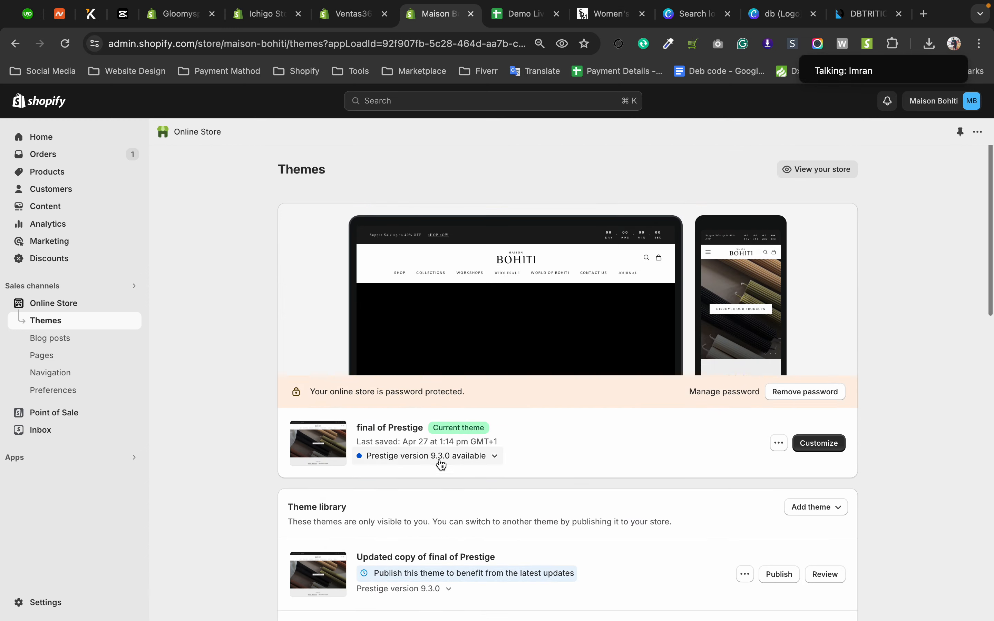
{"action": "left_click", "coordinate": [439, 456]}
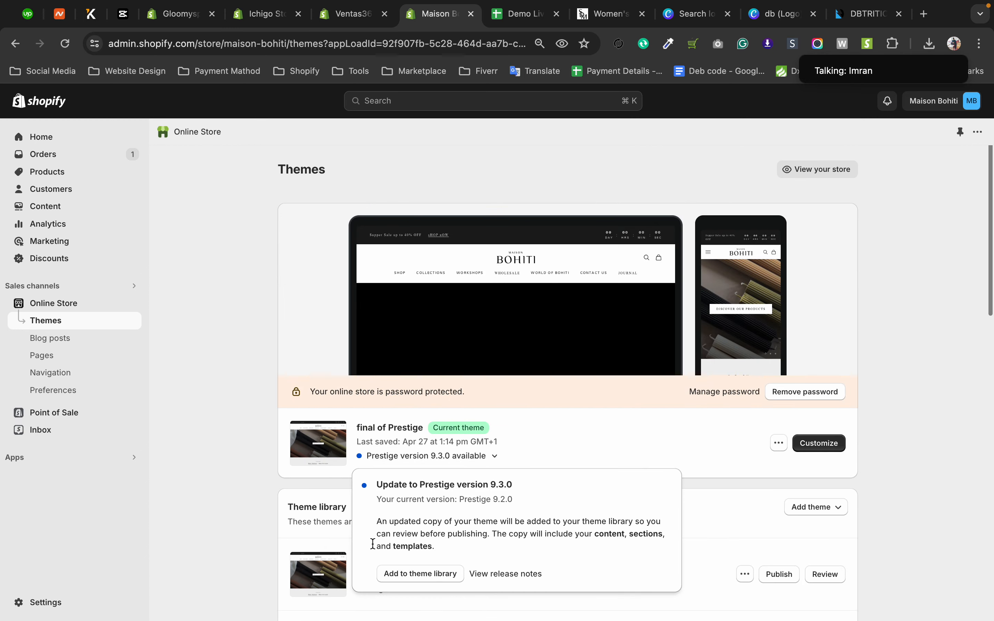
{"action": "left_click", "coordinate": [419, 576]}
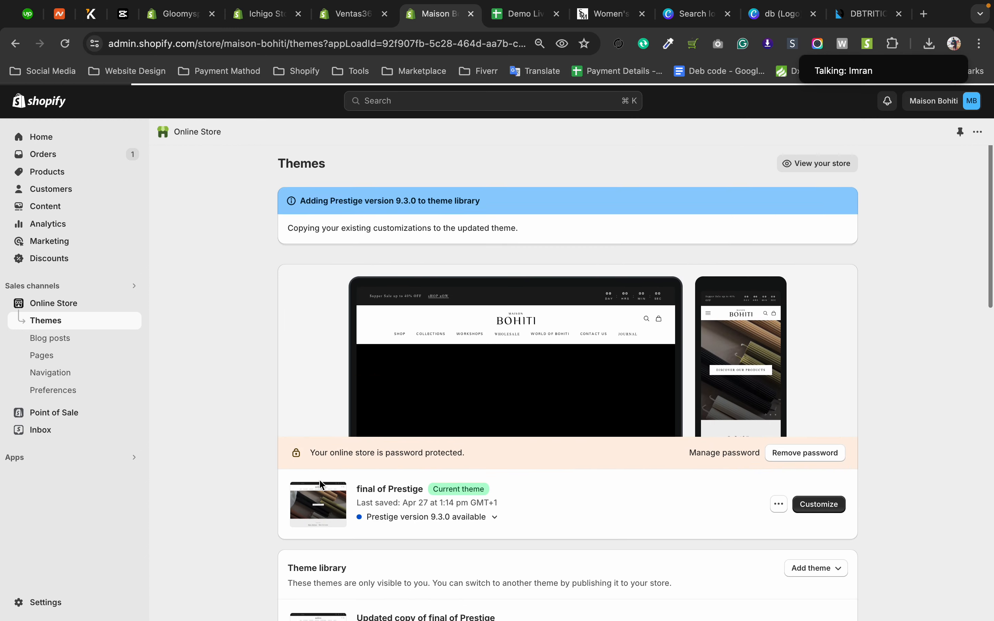
Look through the theme library and popular free themes, open the Shopify Theme Store, and return to the Maison Bohiti Themes page.
{"action": "scroll", "coordinate": [248, 442], "scroll_direction": "down", "scroll_amount": 3}
{"action": "scroll", "coordinate": [244, 437], "scroll_direction": "down", "scroll_amount": 4}
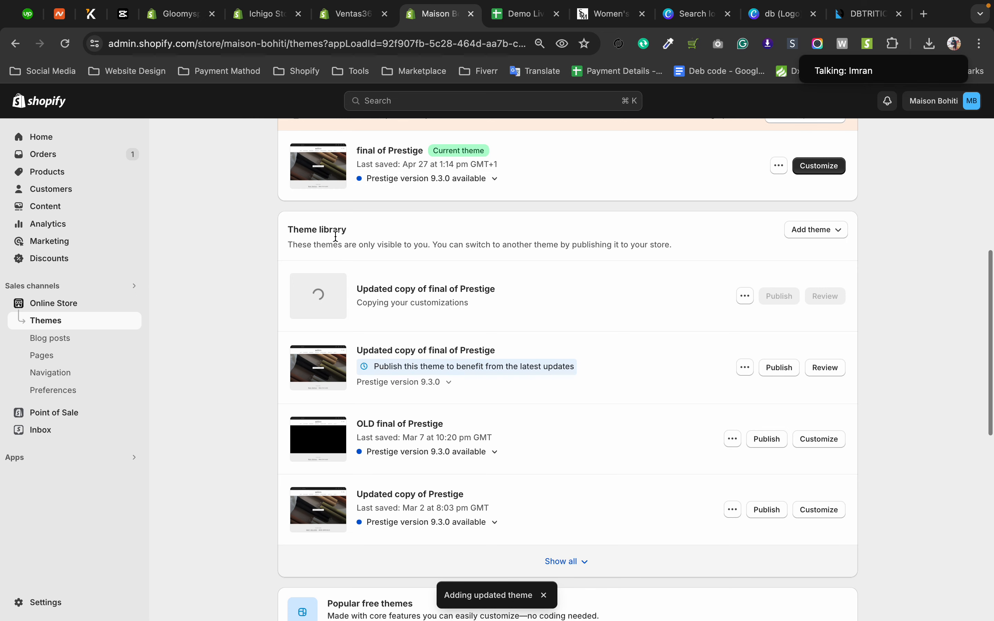
{"action": "scroll", "coordinate": [262, 267], "scroll_direction": "down", "scroll_amount": 10}
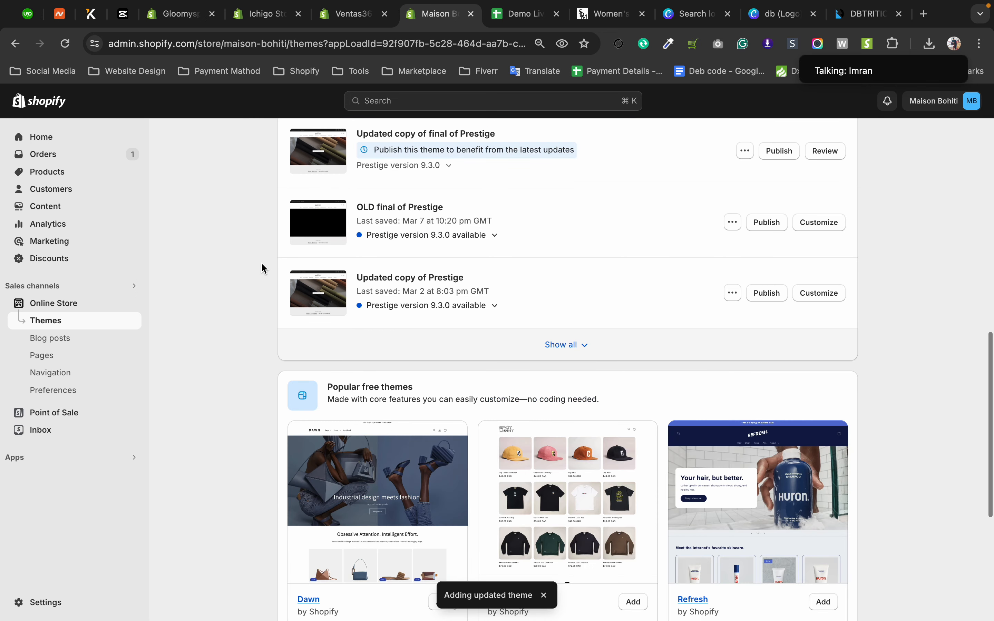
{"action": "left_click", "coordinate": [744, 502]}
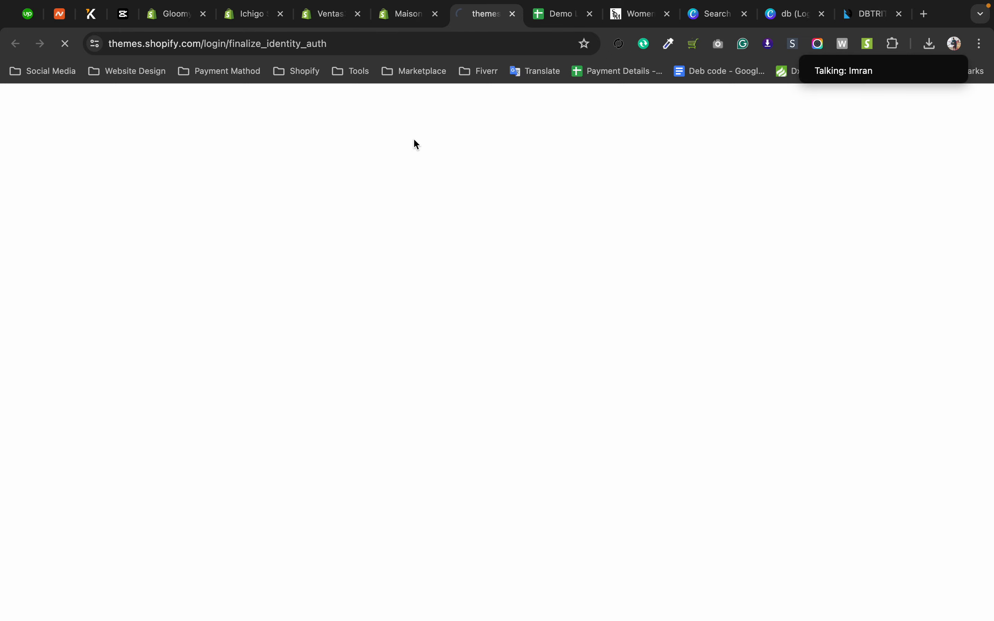
{"action": "left_click", "coordinate": [402, 15]}
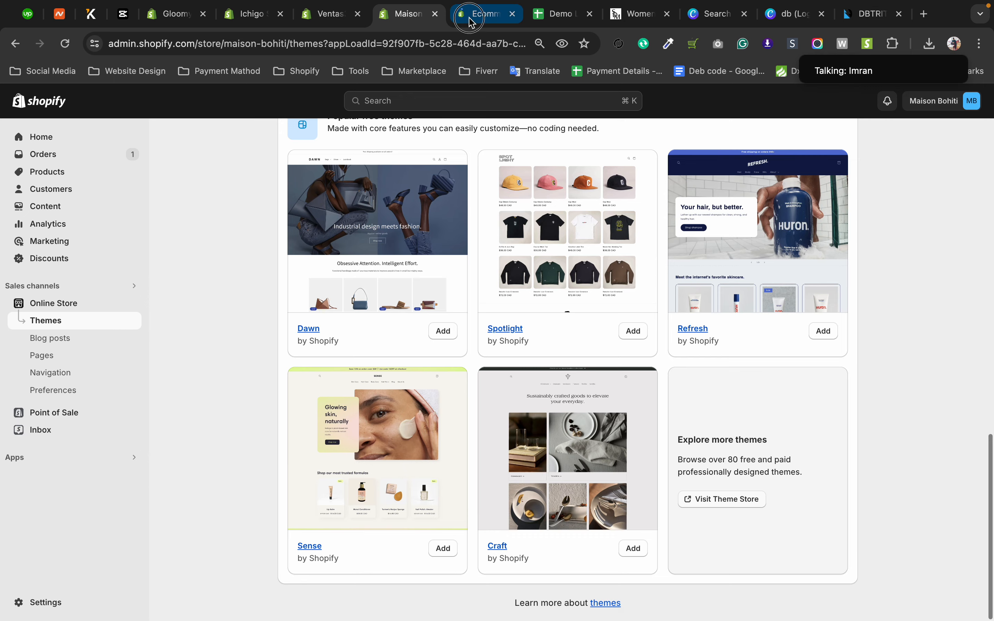
{"action": "left_click", "coordinate": [460, 14]}
{"action": "left_click", "coordinate": [398, 15]}
View the Prestige version 9.3.0 update details of the current theme and close them.
{"action": "scroll", "coordinate": [212, 277], "scroll_direction": "up", "scroll_amount": 10}
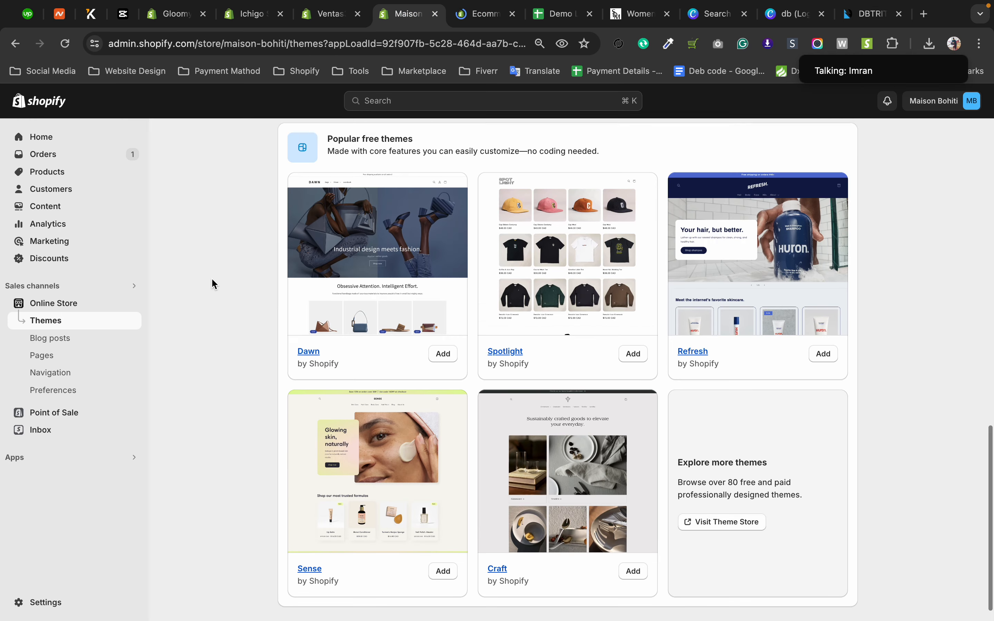
{"action": "scroll", "coordinate": [386, 259], "scroll_direction": "up", "scroll_amount": 4}
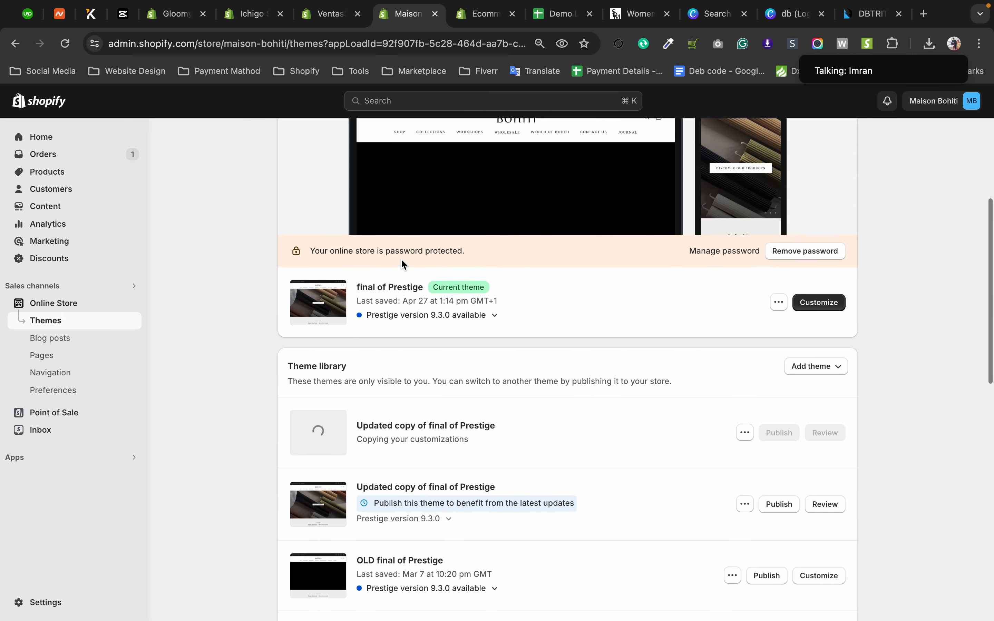
{"action": "scroll", "coordinate": [370, 265], "scroll_direction": "down", "scroll_amount": 1}
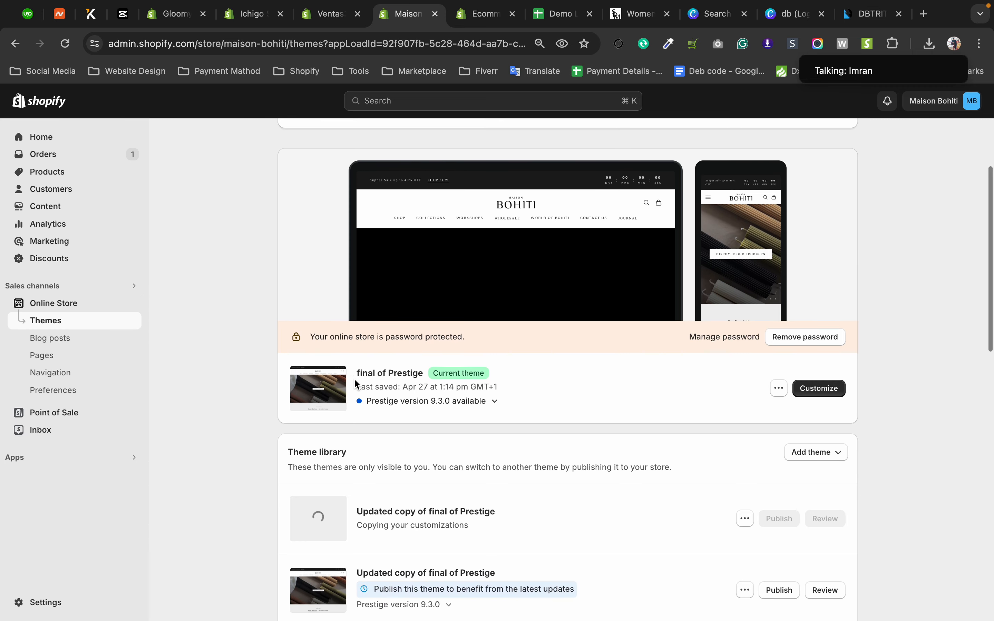
{"action": "left_click", "coordinate": [407, 401]}
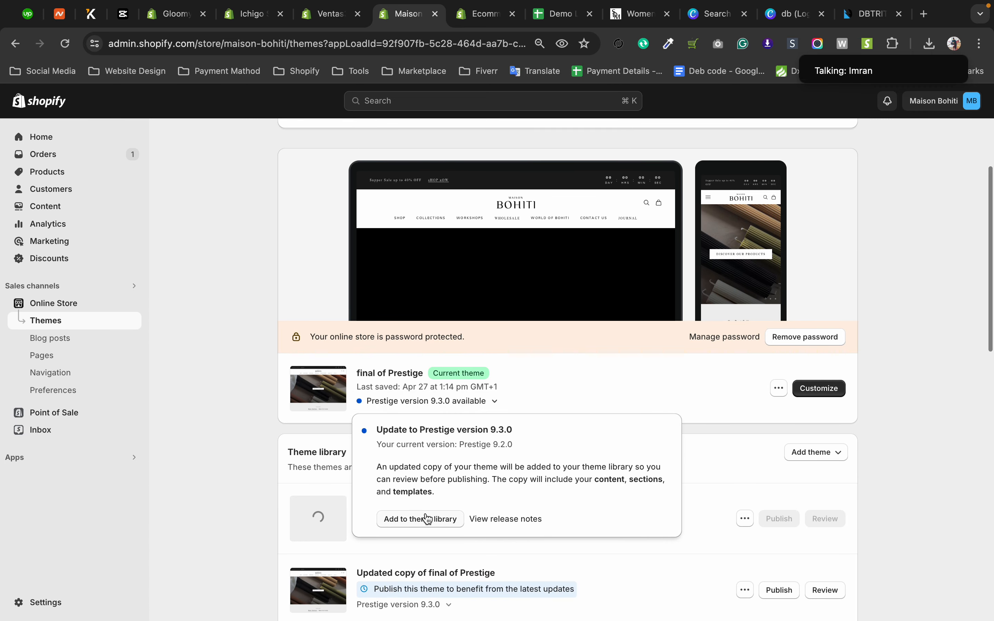
{"action": "left_click", "coordinate": [220, 314]}
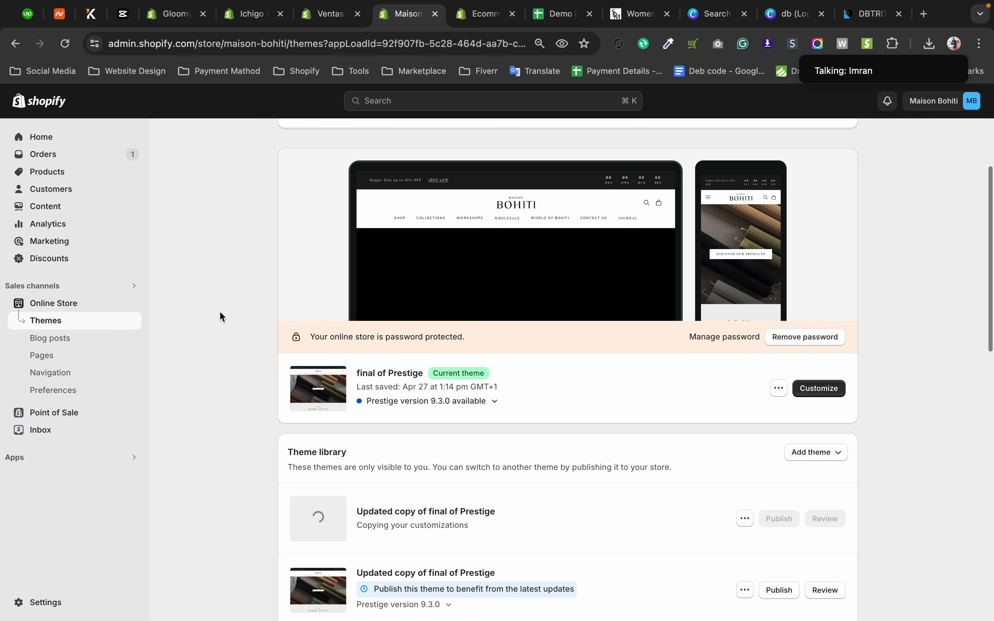
Dismiss the raised-hand notification and compare the Maison Bohiti theme library with the Theme Store listing.
{"action": "scroll", "coordinate": [221, 314], "scroll_direction": "down", "scroll_amount": 3}
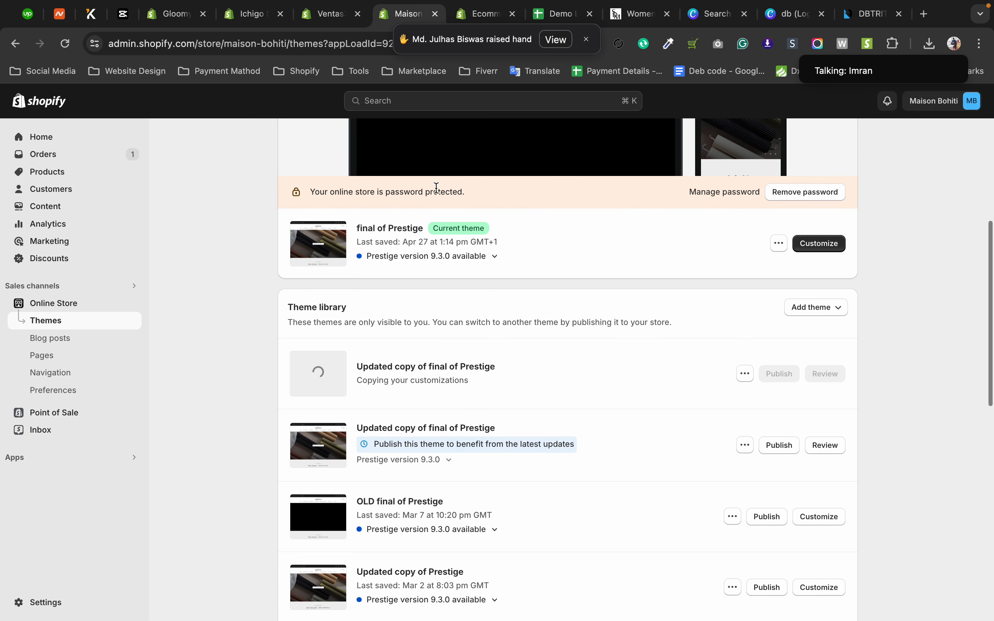
{"action": "left_click", "coordinate": [586, 39]}
{"action": "left_click", "coordinate": [485, 20]}
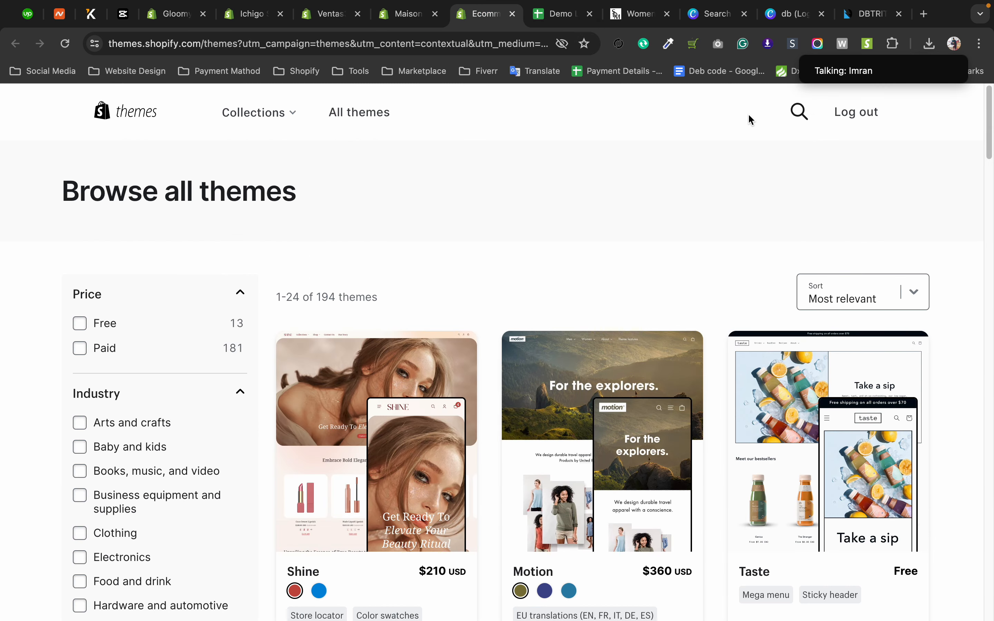
{"action": "left_click", "coordinate": [418, 24]}
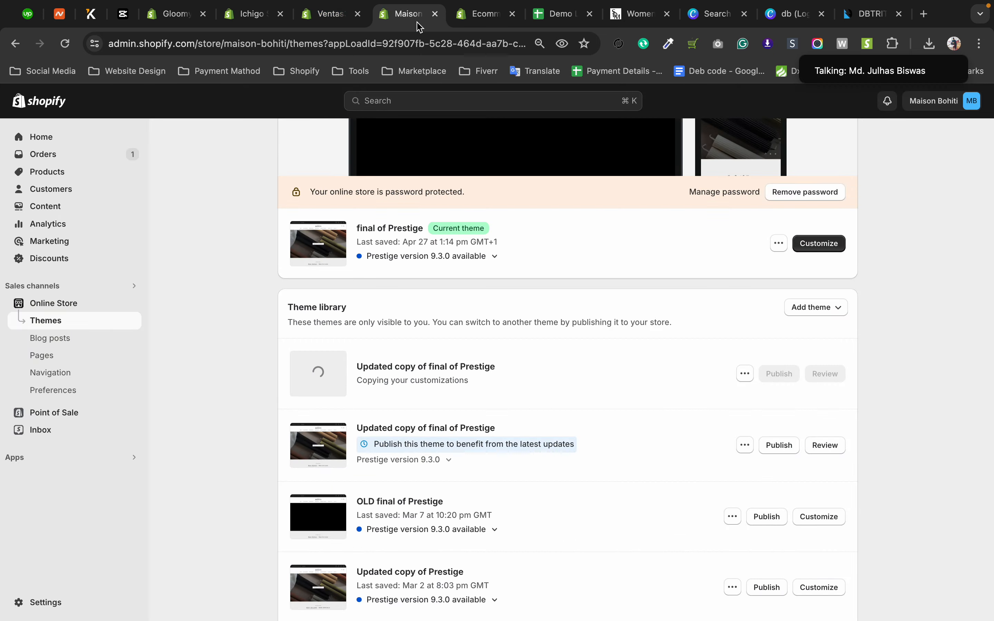
{"action": "left_click", "coordinate": [454, 19]}
{"action": "left_click", "coordinate": [800, 113]}
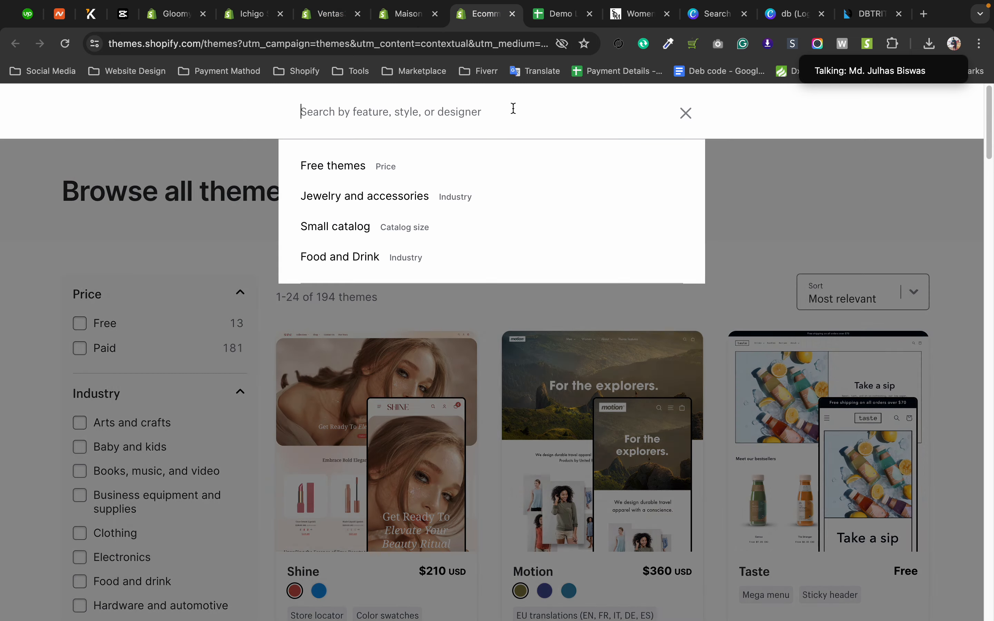
{"action": "type", "text": "prestes"}
{"action": "key", "text": "Escape"}
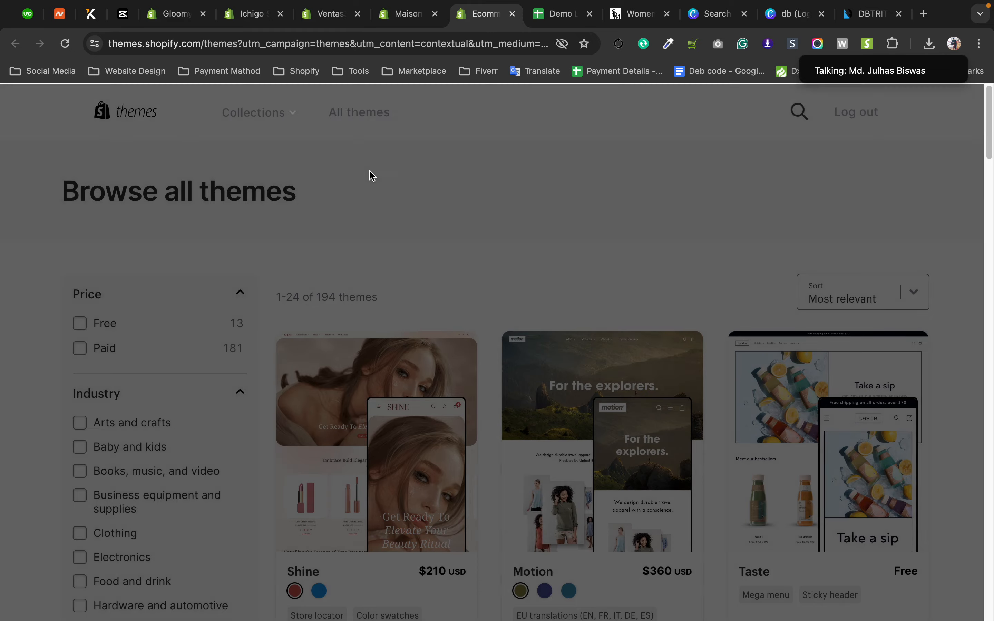
Search the Theme Store for "preste" and open the Prestige theme's page.
{"action": "left_click", "coordinate": [793, 117]}
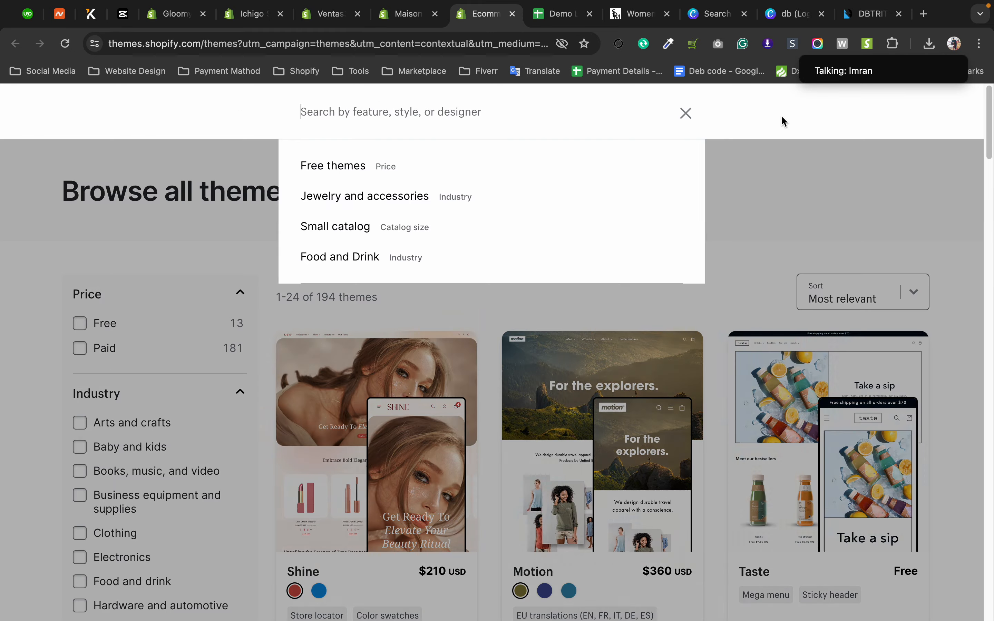
{"action": "type", "text": "c"}
{"action": "key", "text": "BackSpace"}
{"action": "type", "text": "pres"}
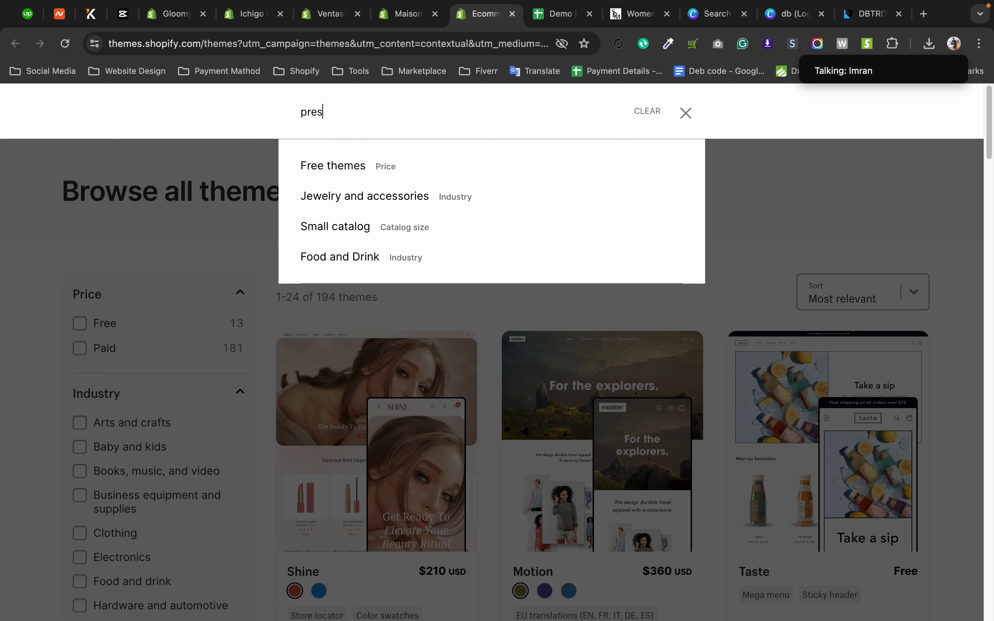
{"action": "type", "text": "te"}
{"action": "left_click", "coordinate": [346, 168]}
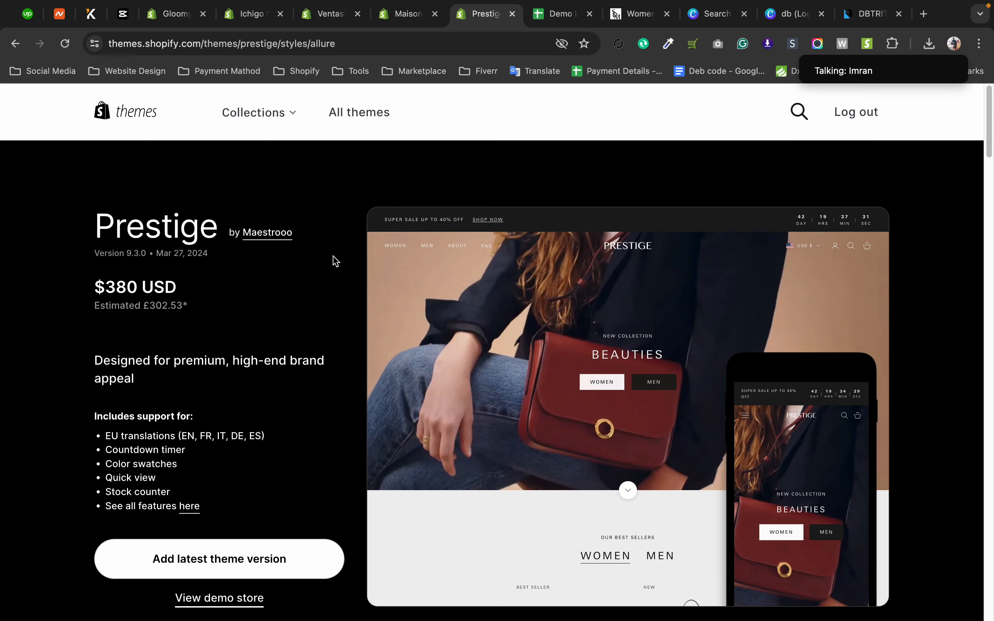
Check the updated copy in Maison Bohiti's theme library and highlight the Prestige theme's price on its Theme Store page.
{"action": "left_click", "coordinate": [396, 17]}
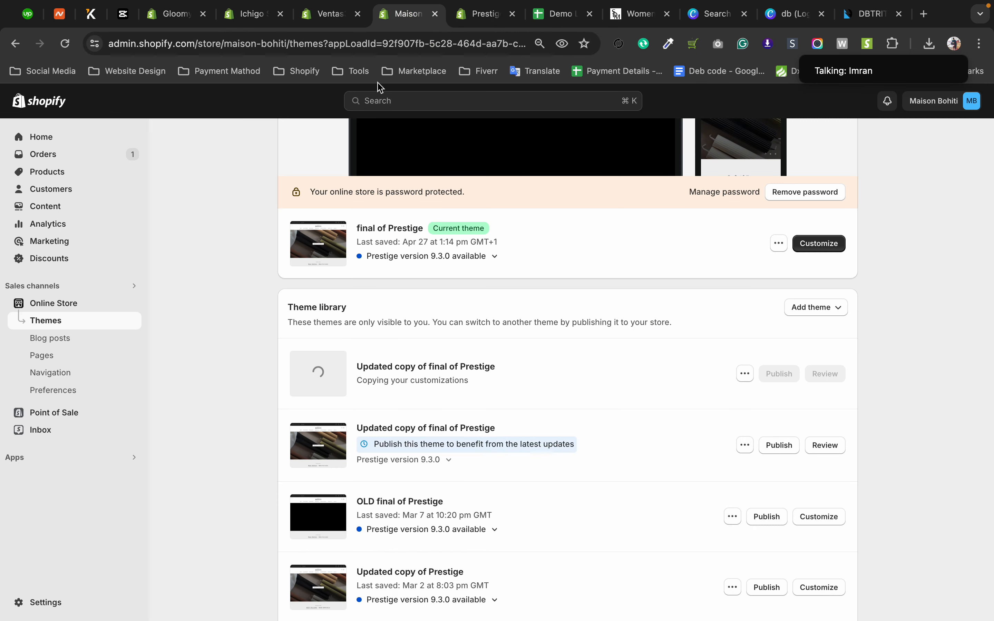
{"action": "scroll", "coordinate": [304, 397], "scroll_direction": "up", "scroll_amount": 1}
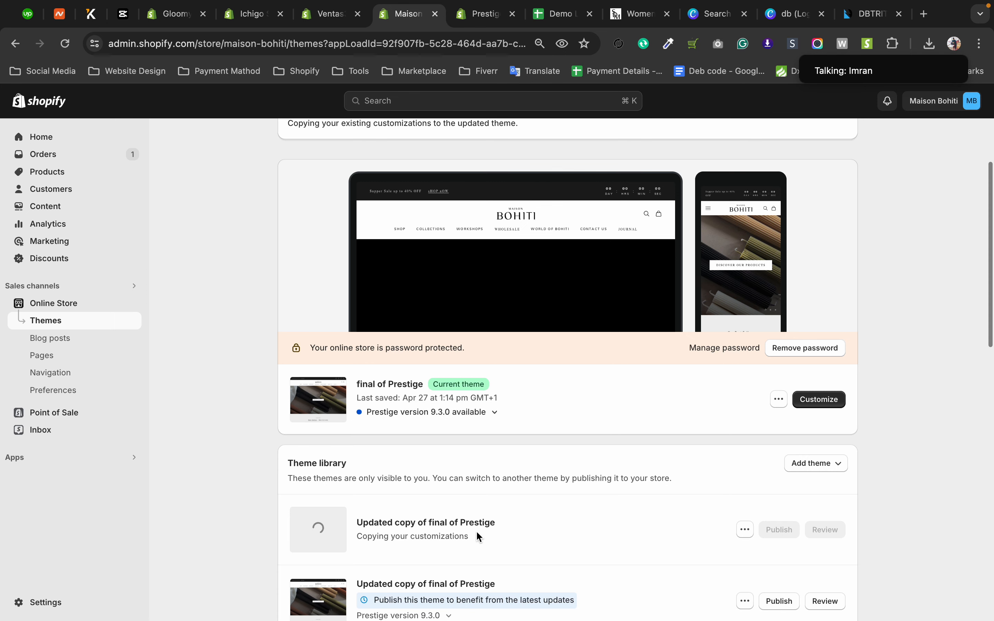
{"action": "scroll", "coordinate": [479, 527], "scroll_direction": "down", "scroll_amount": 1}
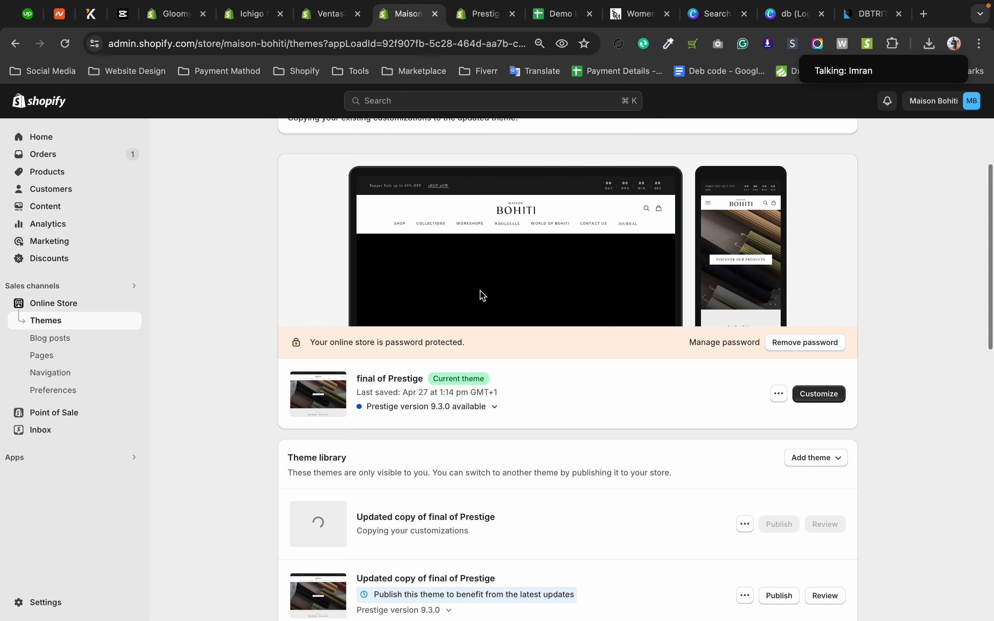
{"action": "left_click", "coordinate": [480, 21]}
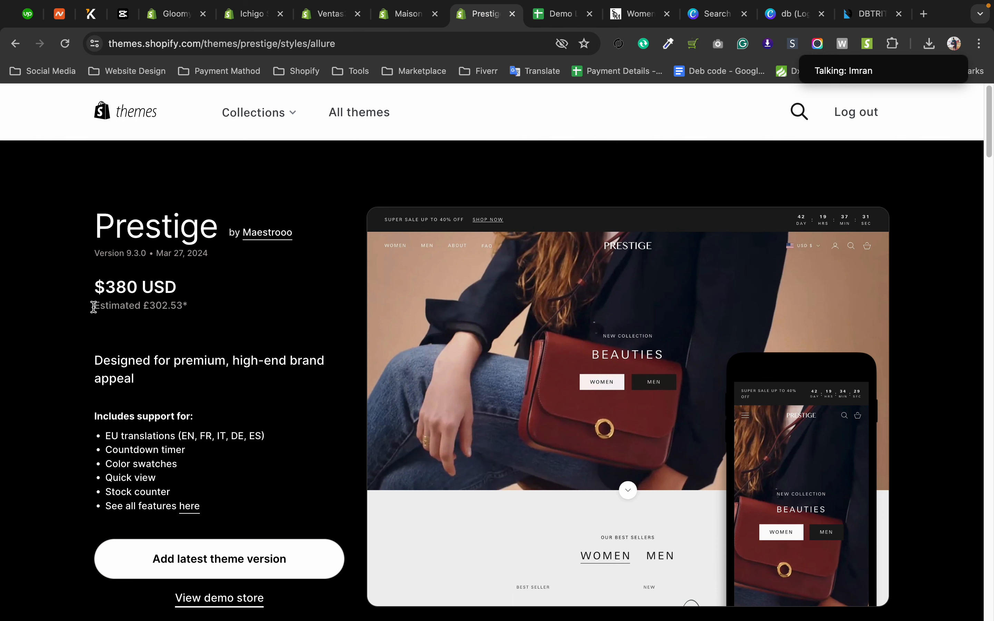
{"action": "mouse_move", "coordinate": [94, 286]}
{"action": "left_mouse_down"}
{"action": "mouse_move", "coordinate": [187, 292]}
{"action": "mouse_move", "coordinate": [85, 288]}
{"action": "left_mouse_up"}
{"action": "left_click", "coordinate": [230, 304]}
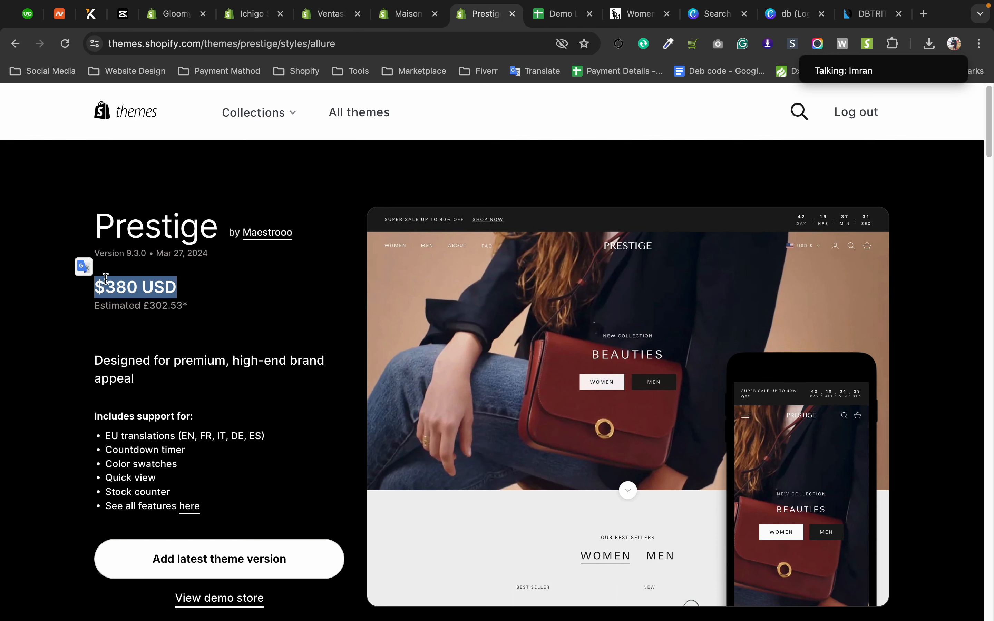
Return to the Maison Bohiti Themes page and review the update notice, current theme and updated copy in the library.
{"action": "left_click", "coordinate": [388, 16]}
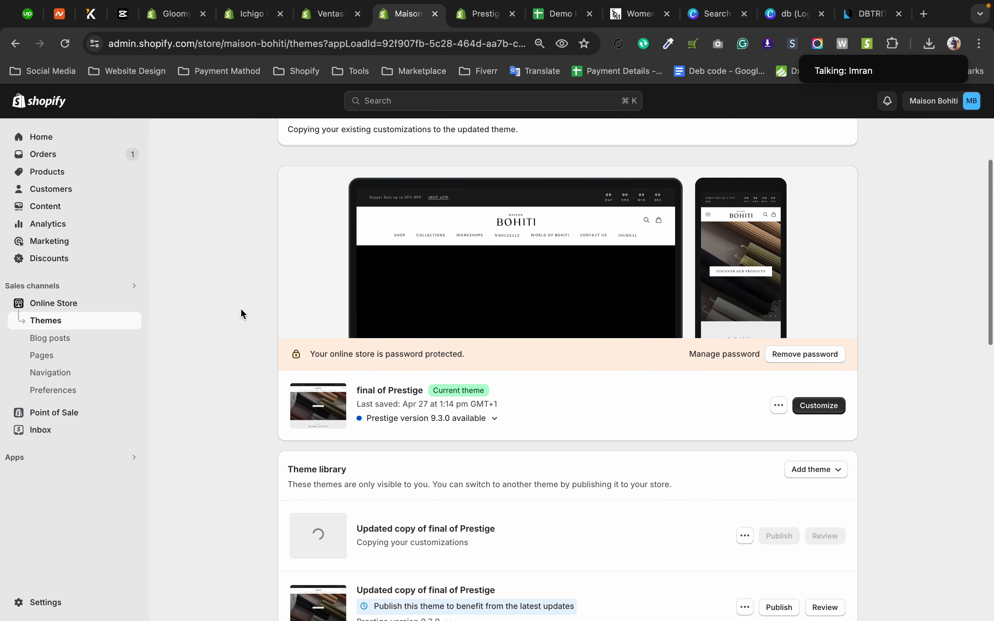
{"action": "scroll", "coordinate": [240, 308], "scroll_direction": "up", "scroll_amount": 3}
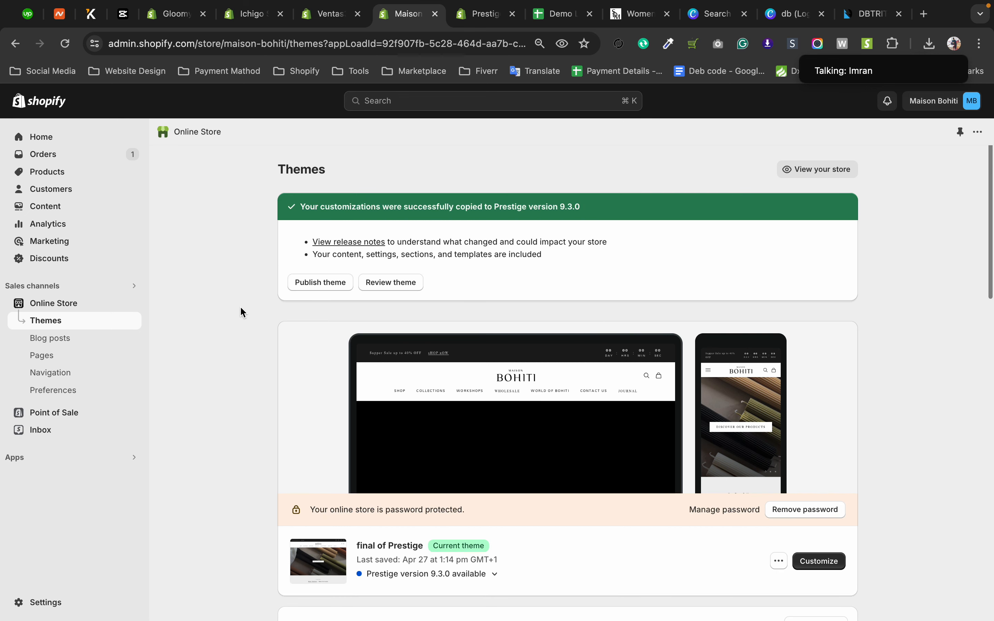
{"action": "scroll", "coordinate": [240, 312], "scroll_direction": "down", "scroll_amount": 6}
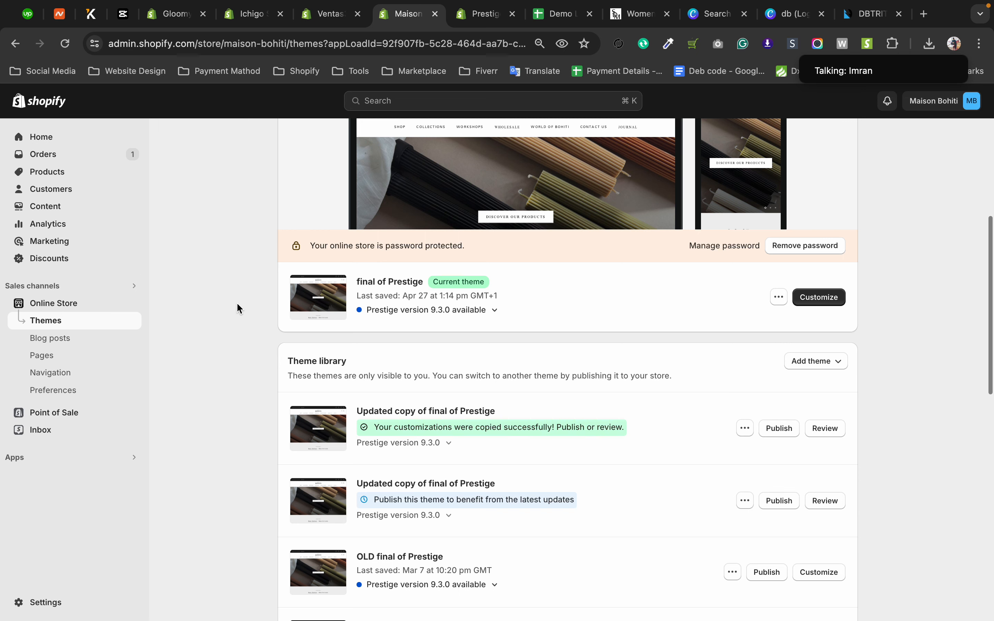
{"action": "scroll", "coordinate": [230, 312], "scroll_direction": "up", "scroll_amount": 4}
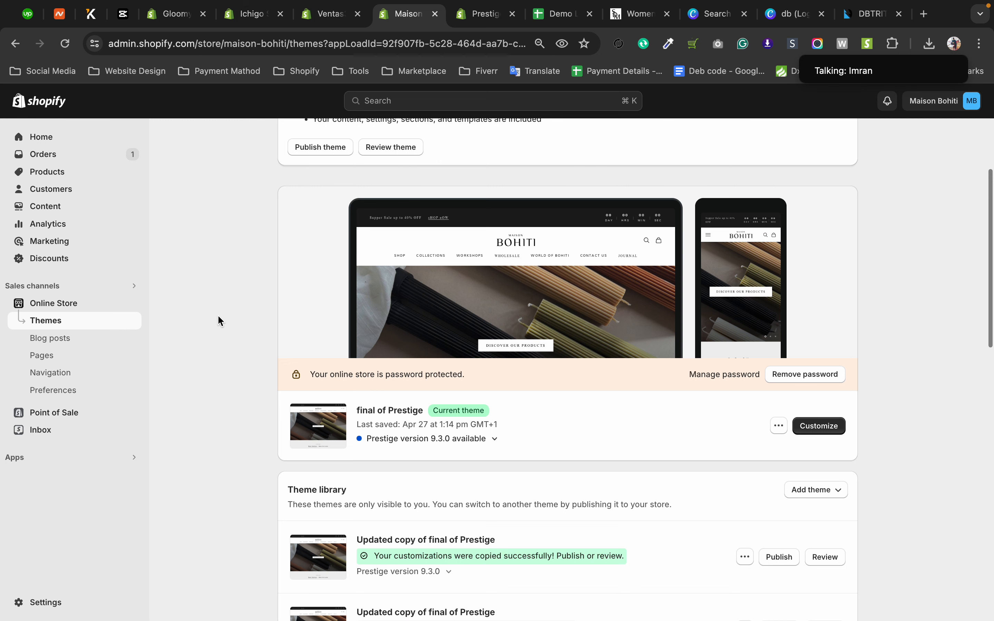
{"action": "scroll", "coordinate": [218, 317], "scroll_direction": "up", "scroll_amount": 1}
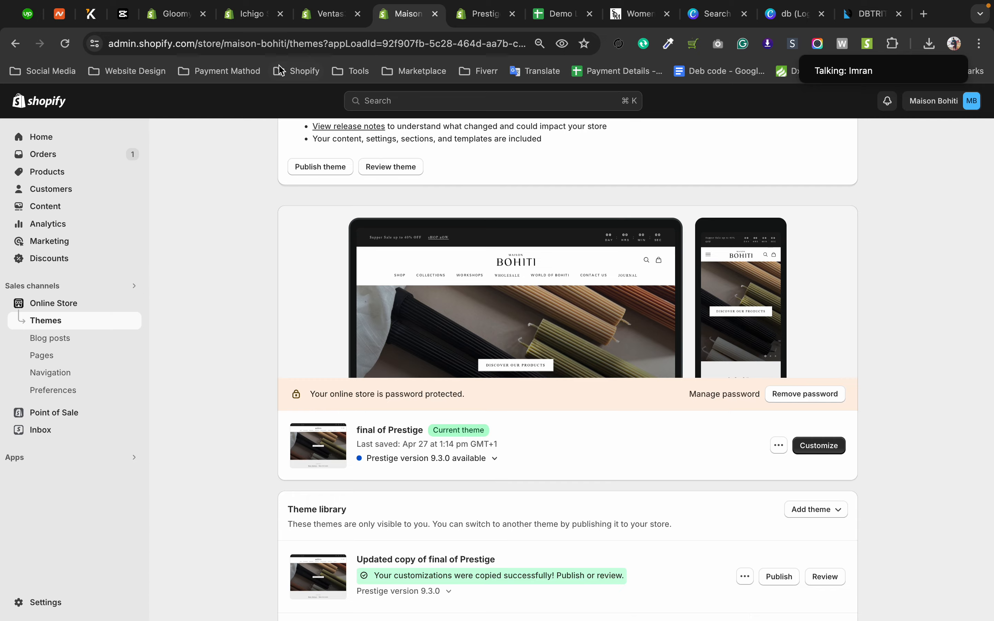
Switch to the Ventas store's theme editor and review the header's menu, dropdown and mobile navigation settings.
{"action": "left_click", "coordinate": [249, 15]}
{"action": "left_click", "coordinate": [328, 15]}
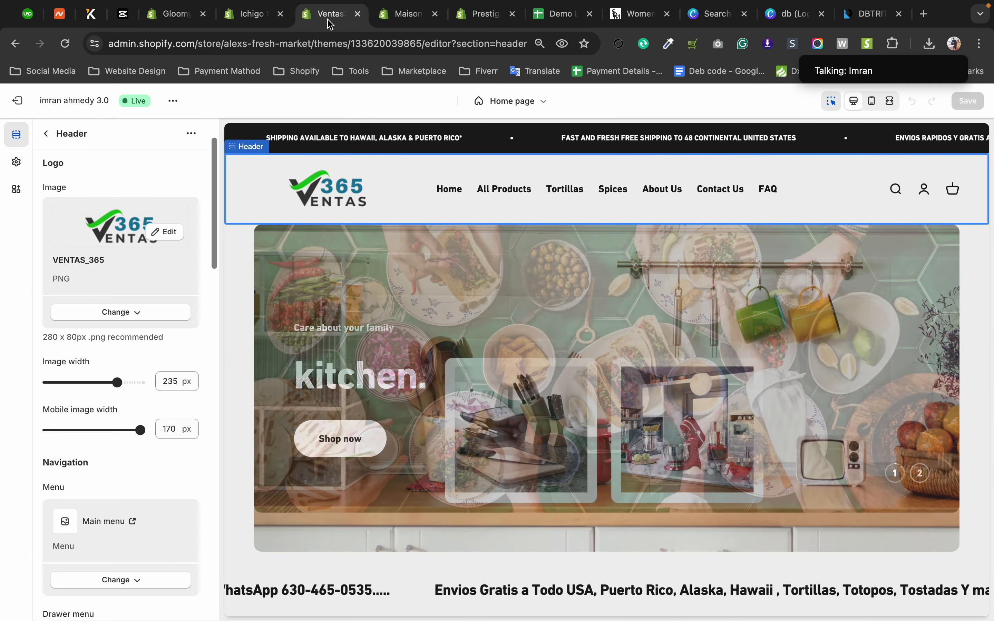
{"action": "scroll", "coordinate": [160, 345], "scroll_direction": "down", "scroll_amount": 9}
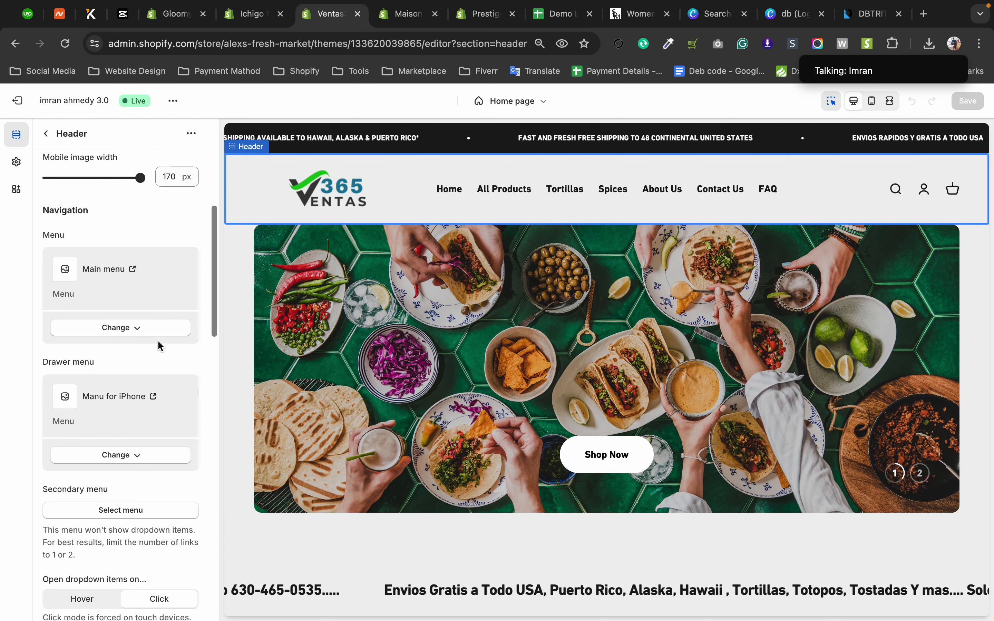
{"action": "scroll", "coordinate": [161, 344], "scroll_direction": "down", "scroll_amount": 3}
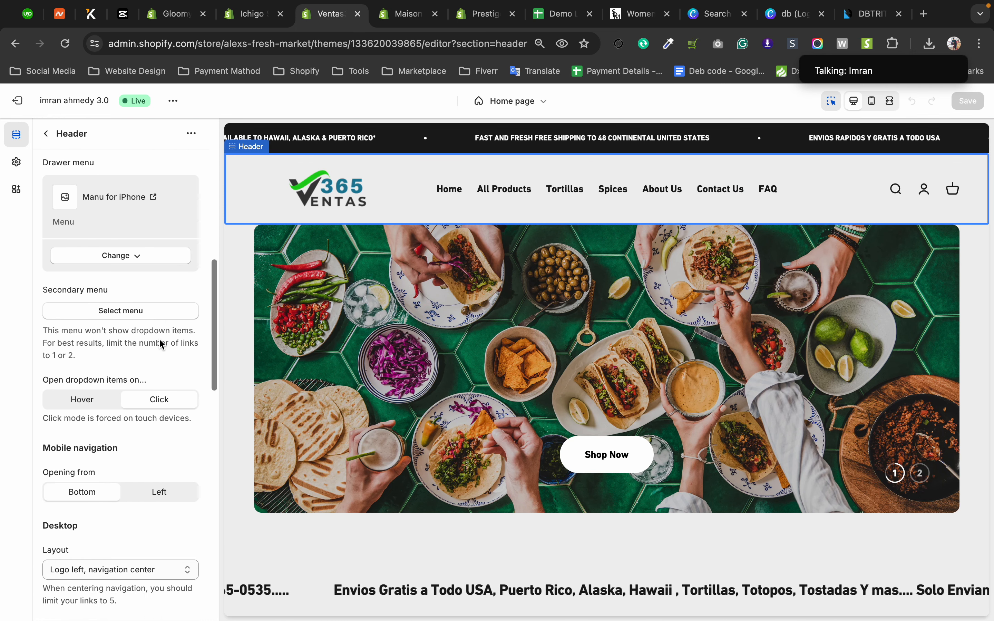
{"action": "scroll", "coordinate": [158, 338], "scroll_direction": "down", "scroll_amount": 1}
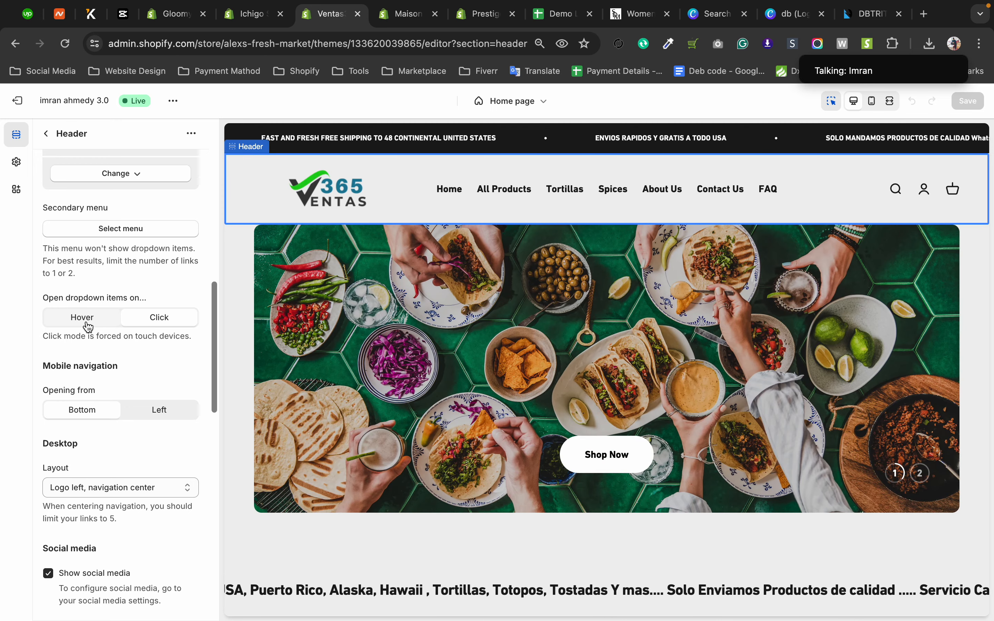
Set the header's dropdown items to open on Hover and return the option to Click.
{"action": "left_click", "coordinate": [88, 323]}
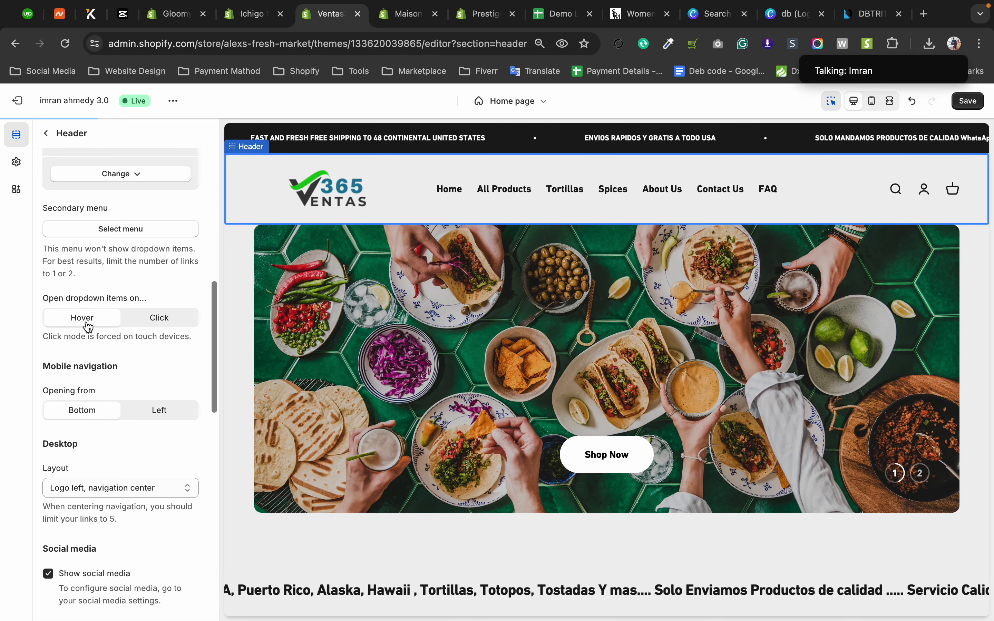
{"action": "left_click", "coordinate": [179, 321]}
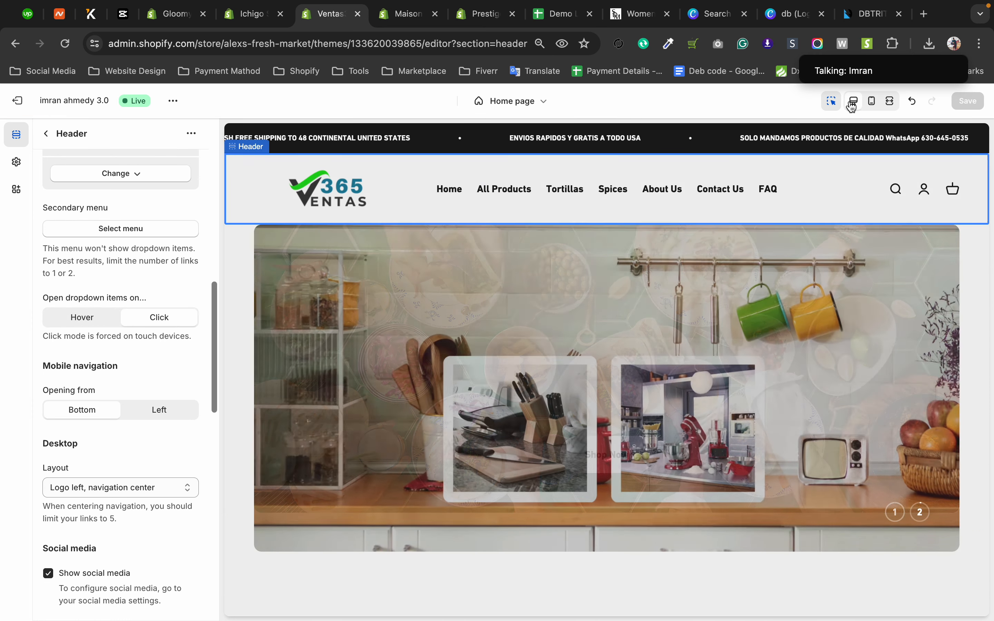
Open the Contact Us page in the preview, return to the Home page template and reopen the Header settings.
{"action": "left_click", "coordinate": [717, 191]}
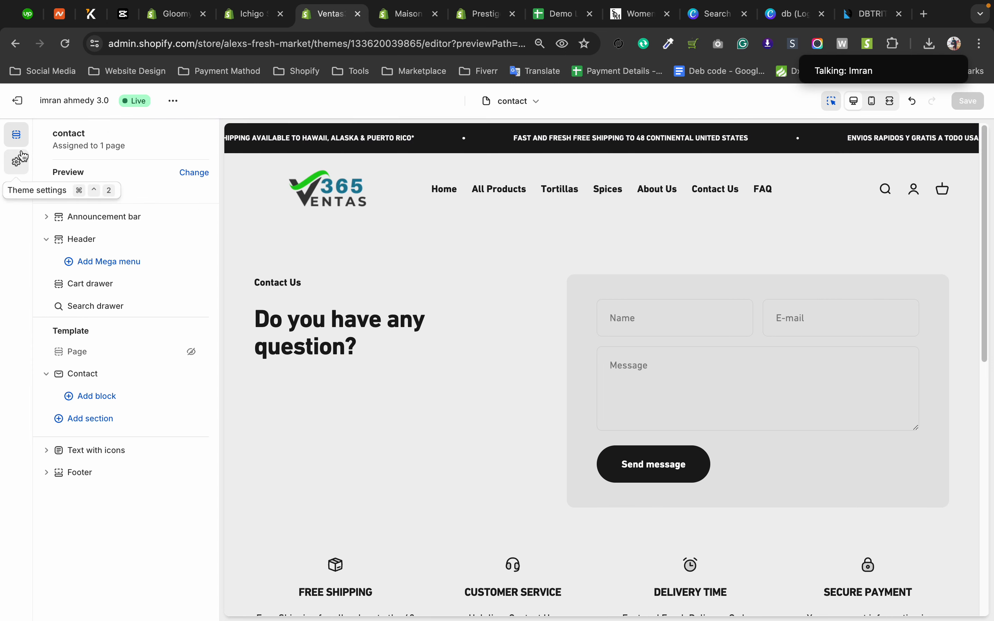
{"action": "left_click", "coordinate": [548, 107]}
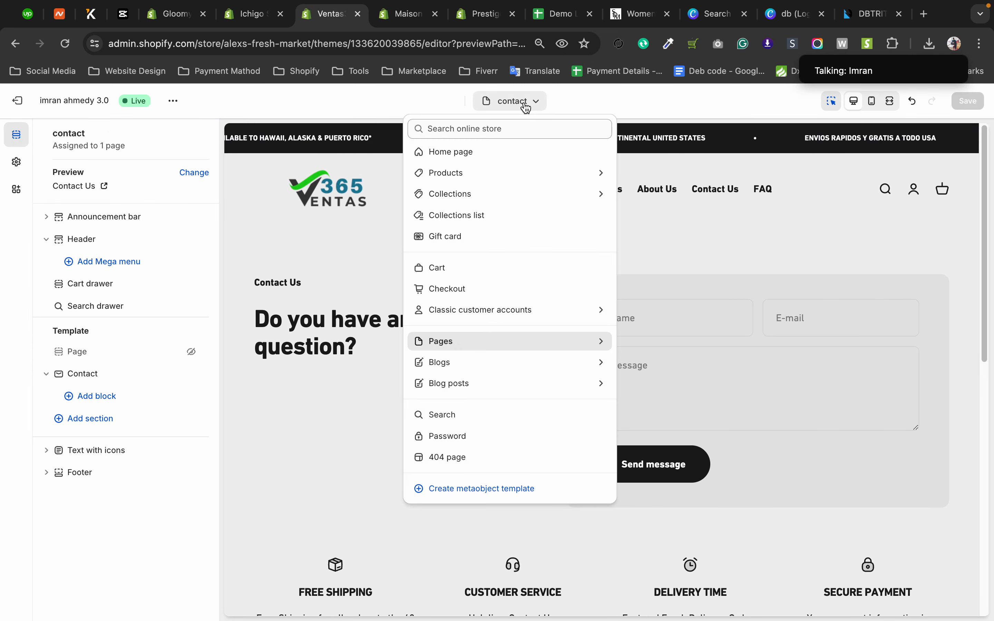
{"action": "left_click", "coordinate": [483, 155]}
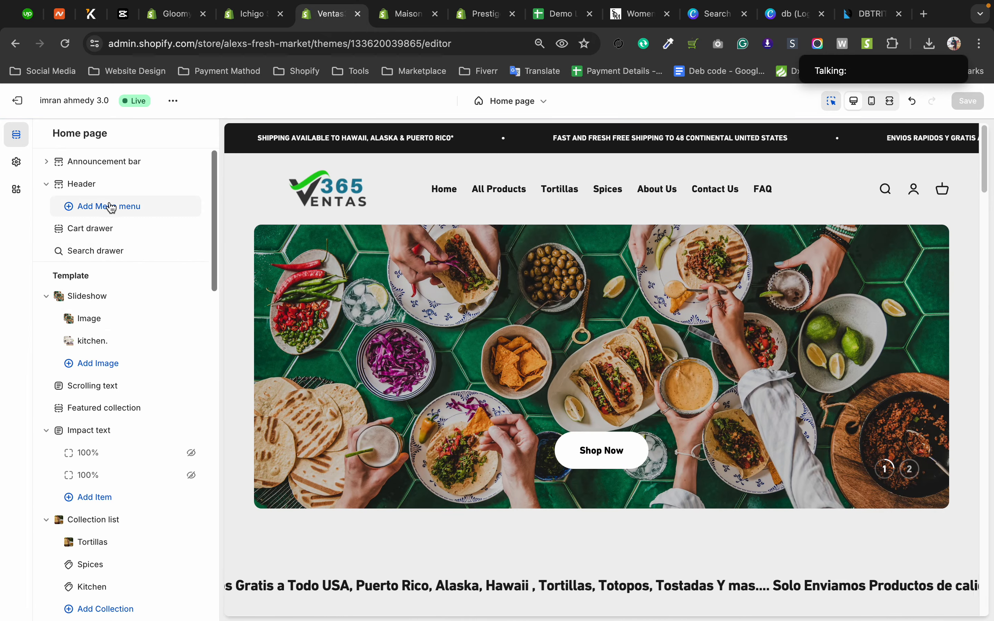
{"action": "left_click", "coordinate": [65, 183]}
{"action": "scroll", "coordinate": [124, 288], "scroll_direction": "down", "scroll_amount": 10}
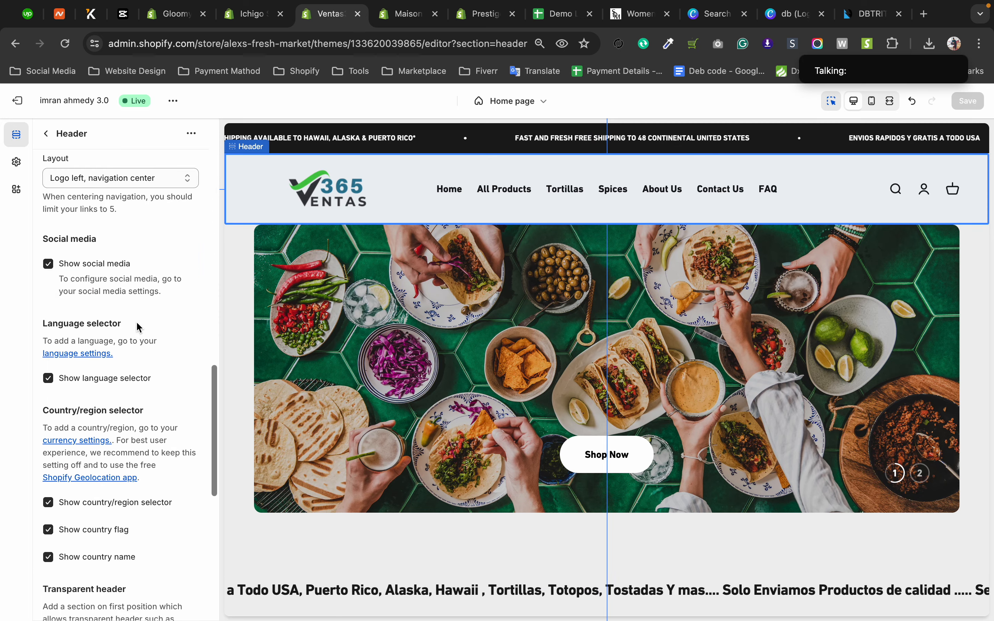
{"action": "scroll", "coordinate": [137, 323], "scroll_direction": "up", "scroll_amount": 10}
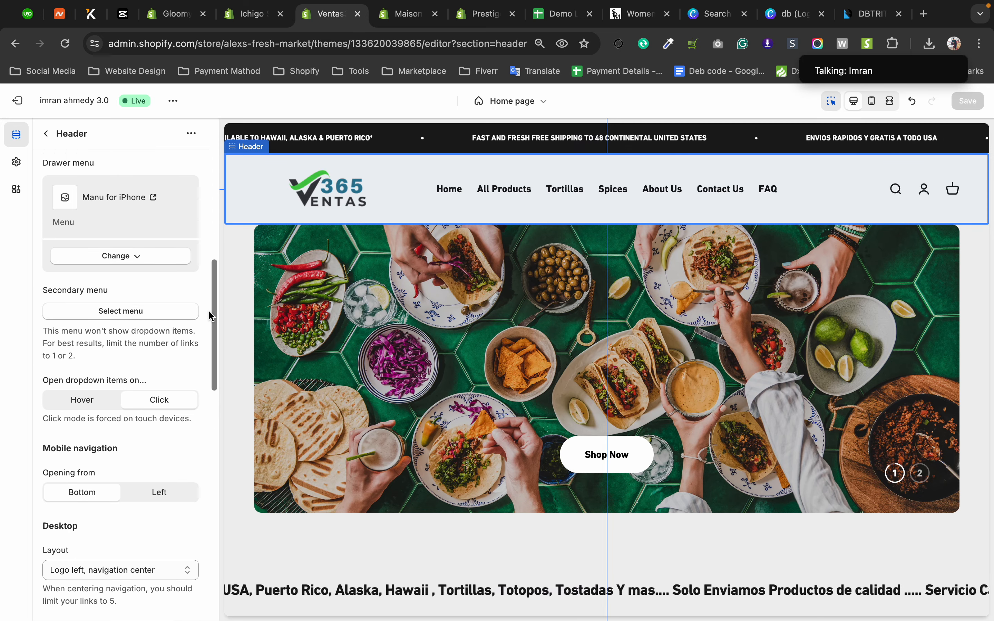
Preview the header on mobile and compare the mobile navigation opening from Left and from Bottom.
{"action": "left_click_drag", "start_coordinate": [213, 313], "coordinate": [218, 373]}
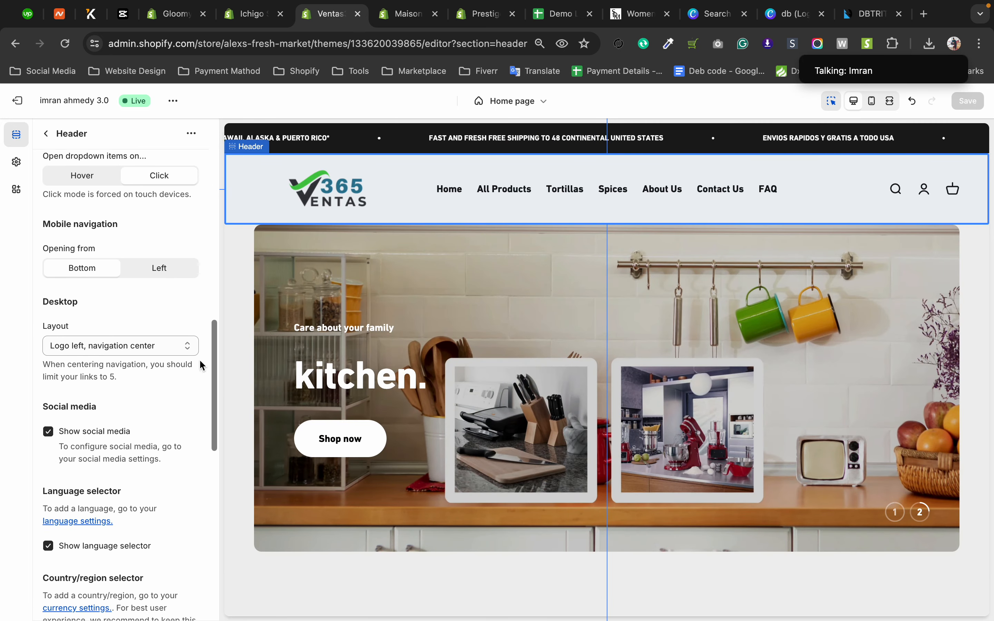
{"action": "left_click_drag", "start_coordinate": [43, 230], "coordinate": [118, 225]}
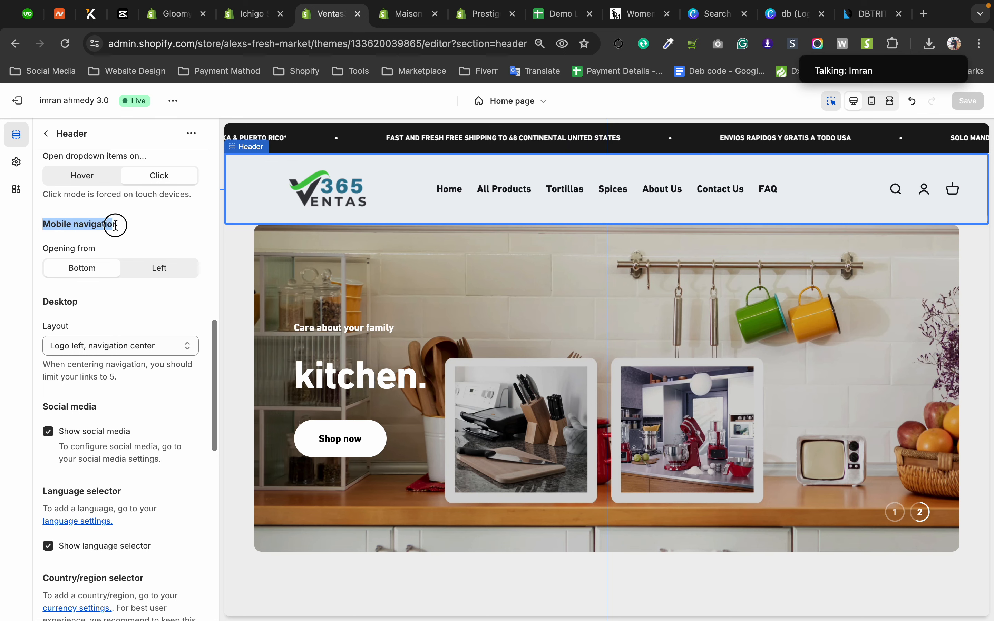
{"action": "left_click", "coordinate": [872, 102]}
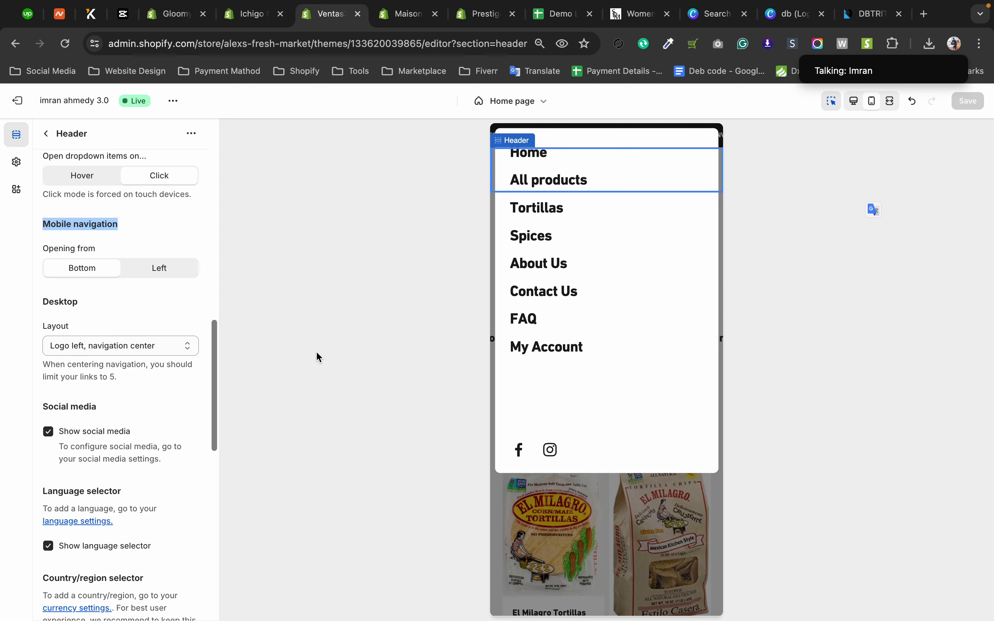
{"action": "left_click", "coordinate": [160, 266]}
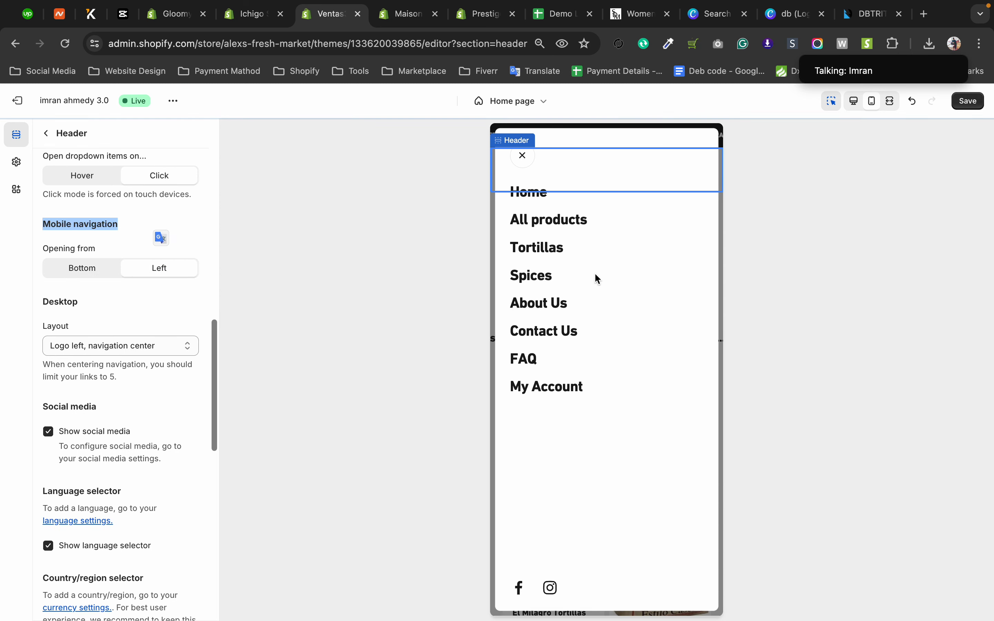
{"action": "left_click", "coordinate": [82, 268]}
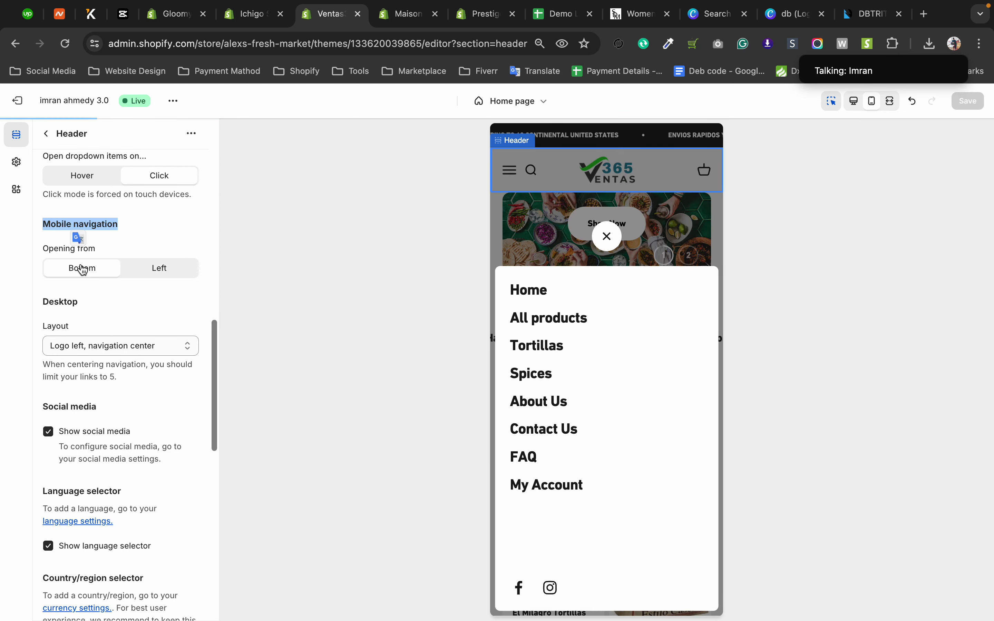
{"action": "left_click", "coordinate": [169, 270]}
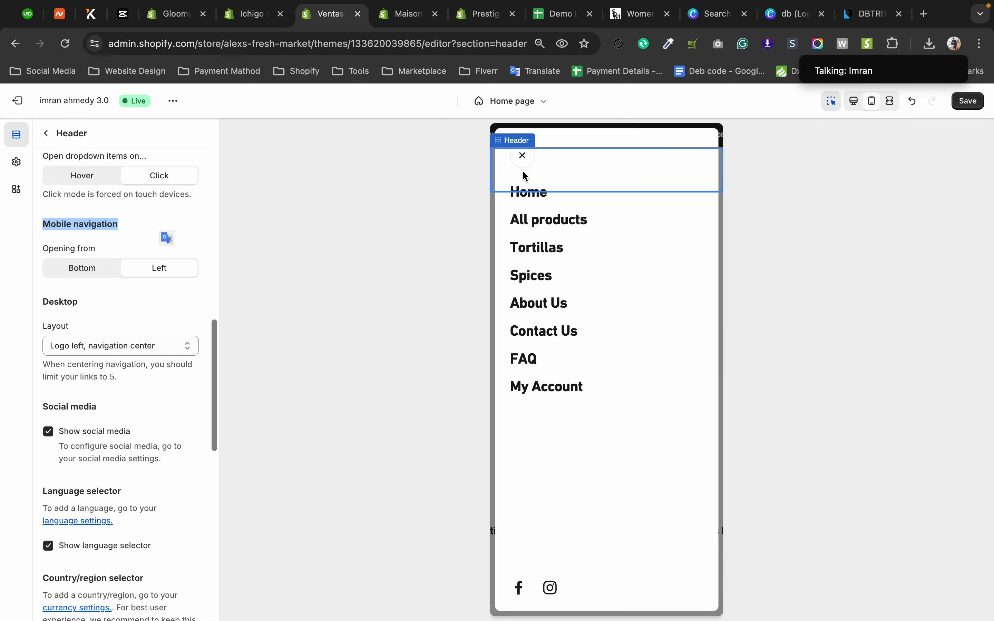
Close and reopen the left-opening mobile menu in the preview, and set the mobile navigation to open from Bottom.
{"action": "left_click", "coordinate": [520, 156]}
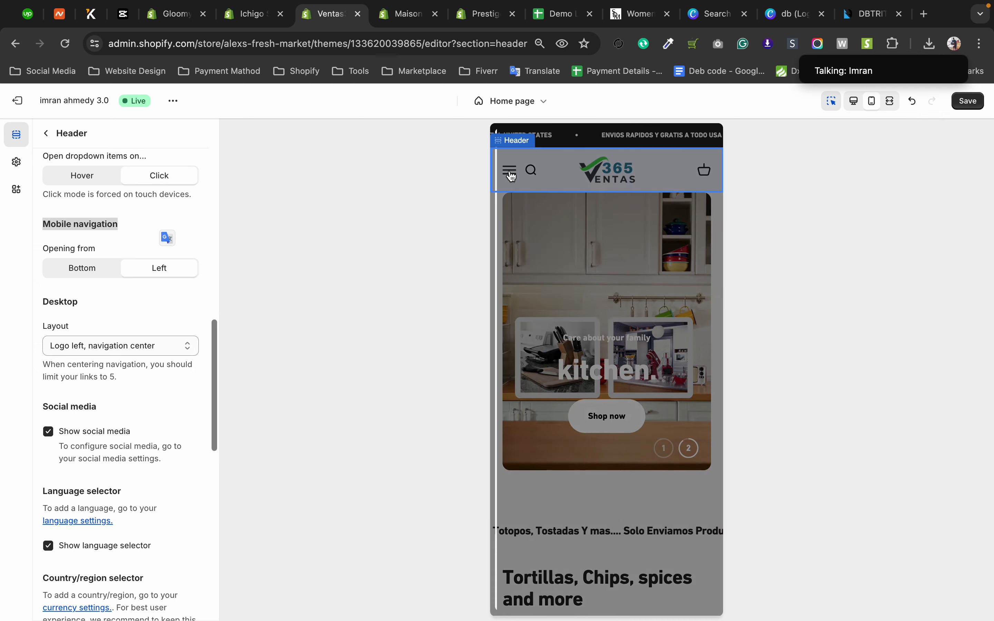
{"action": "left_click", "coordinate": [511, 172]}
{"action": "left_click", "coordinate": [522, 157]}
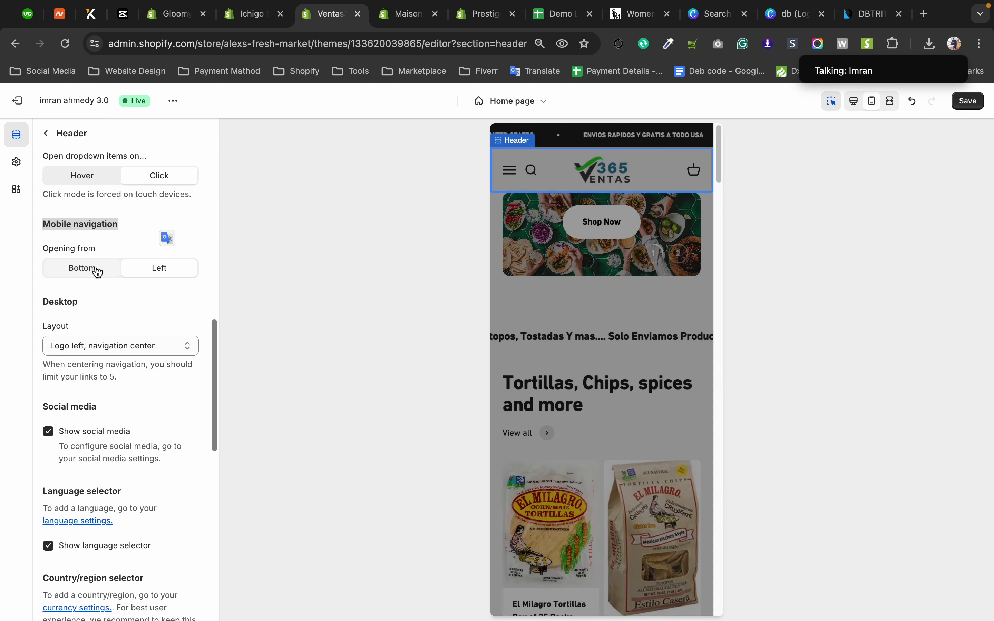
{"action": "left_click", "coordinate": [78, 269]}
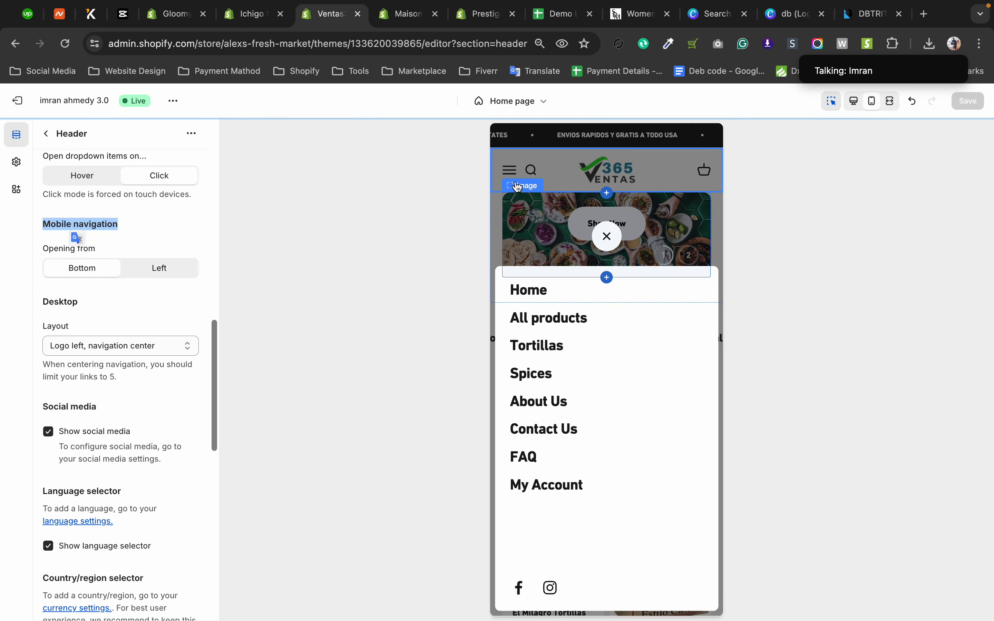
{"action": "left_click", "coordinate": [511, 172]}
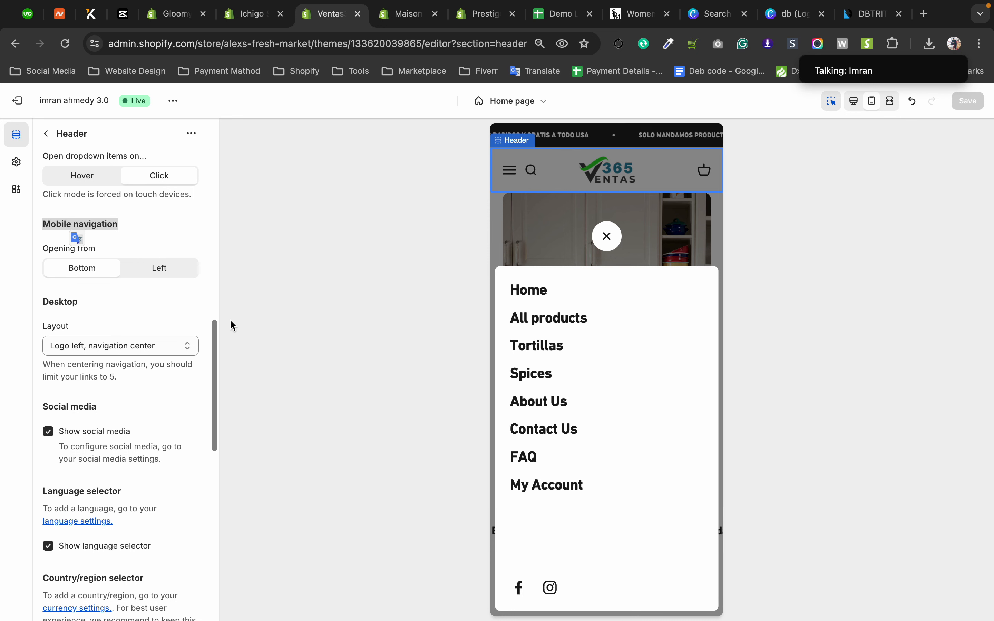
{"action": "left_click", "coordinate": [62, 317]}
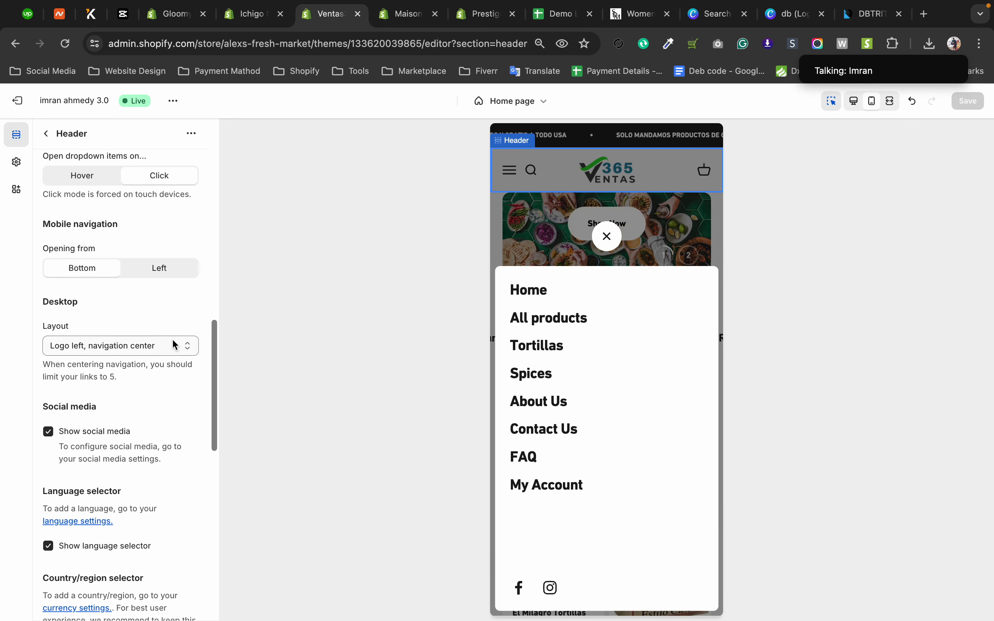
Return to the desktop preview and set the header's desktop layout to "Logo center, navigation inline".
{"action": "left_click", "coordinate": [147, 354]}
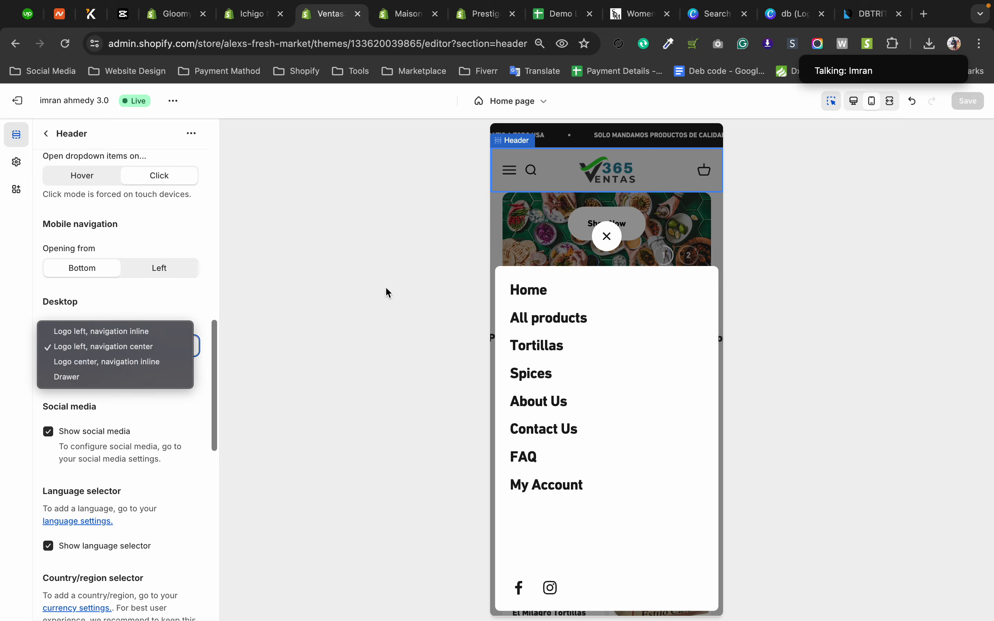
{"action": "left_click", "coordinate": [859, 104]}
{"action": "left_click", "coordinate": [859, 103]}
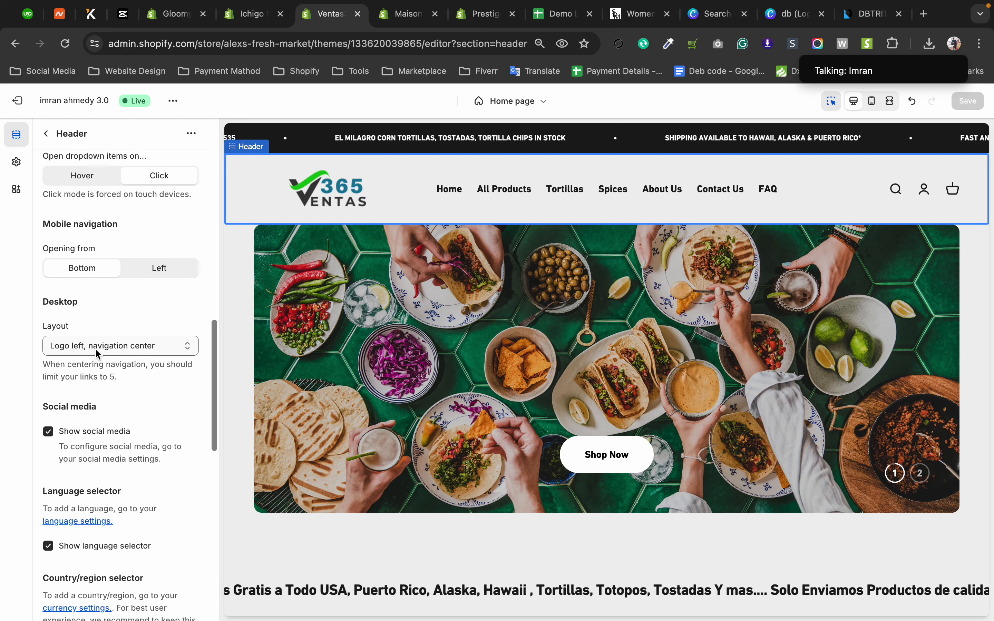
{"action": "left_click", "coordinate": [95, 348]}
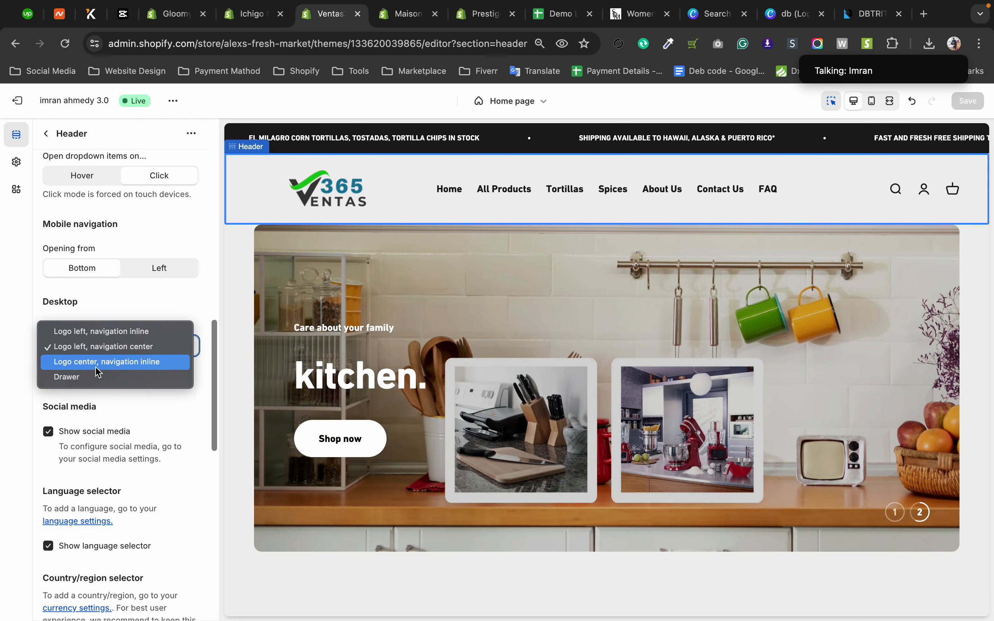
{"action": "left_click", "coordinate": [97, 363]}
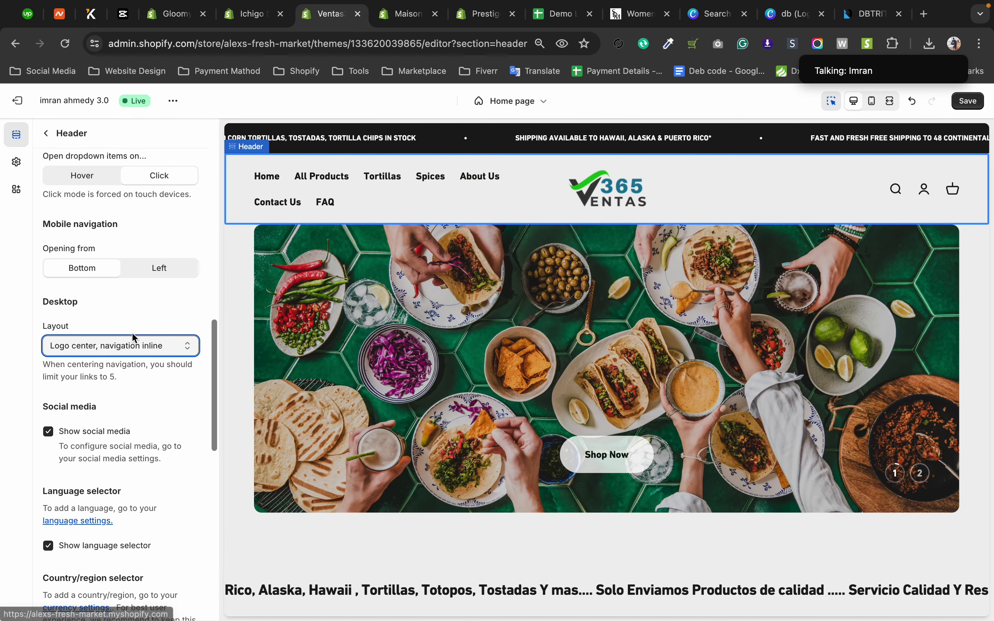
Try the desktop layout "Logo left, navigation inline" and switch it to "Logo left, navigation center".
{"action": "left_click", "coordinate": [101, 346]}
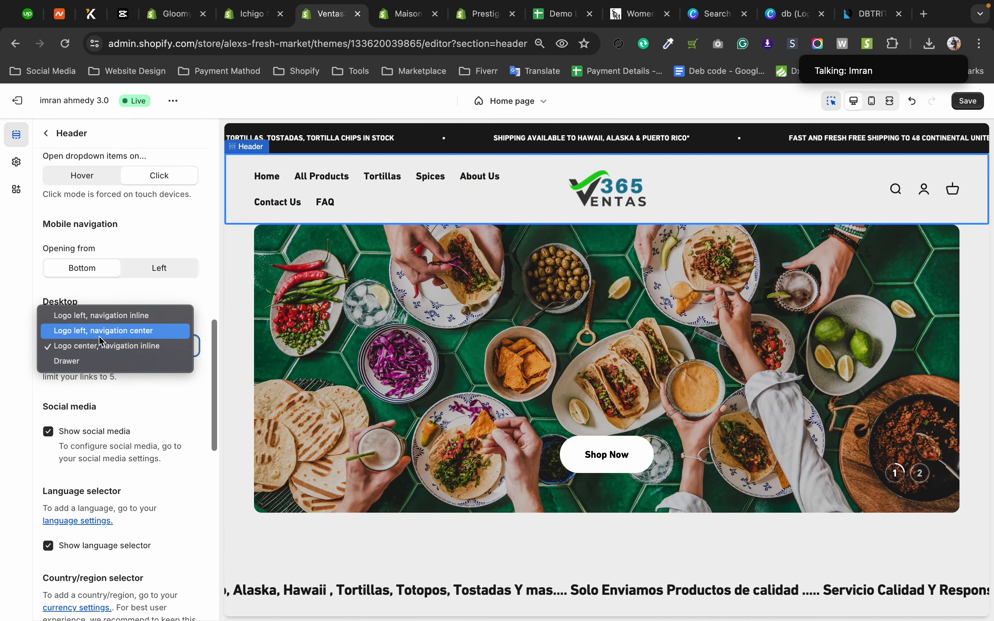
{"action": "left_click", "coordinate": [102, 325]}
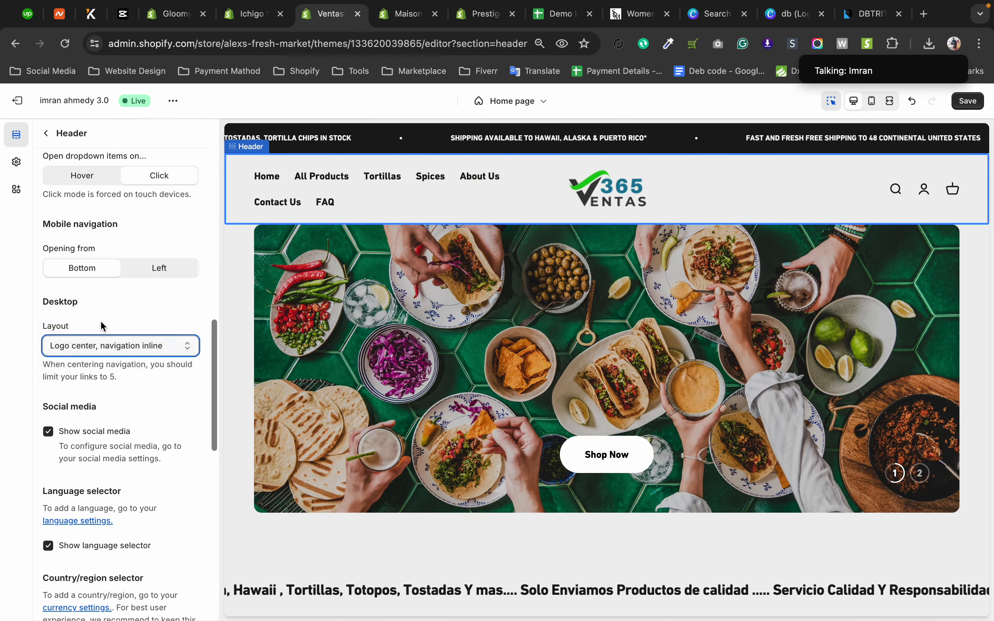
{"action": "left_click", "coordinate": [109, 349]}
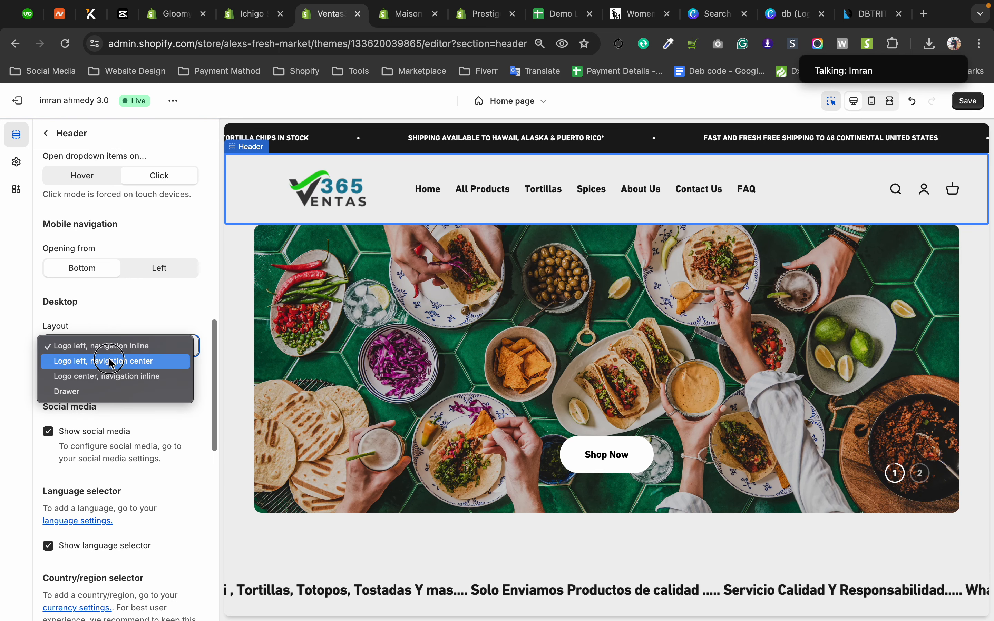
{"action": "left_click", "coordinate": [108, 361]}
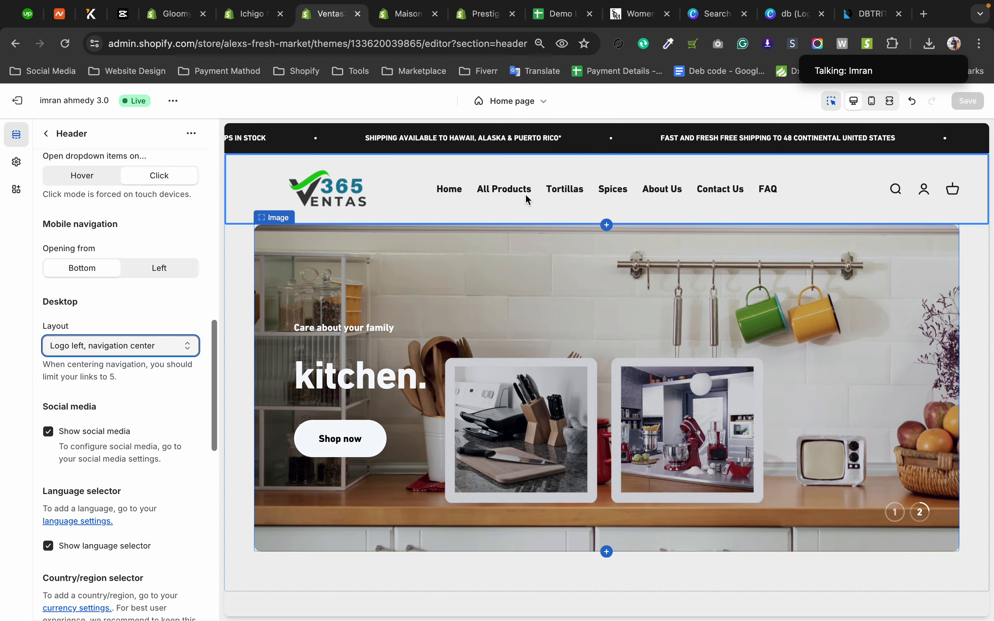
Compare the "Logo left, navigation inline" desktop layout again and restore "Logo left, navigation center".
{"action": "left_click", "coordinate": [128, 351]}
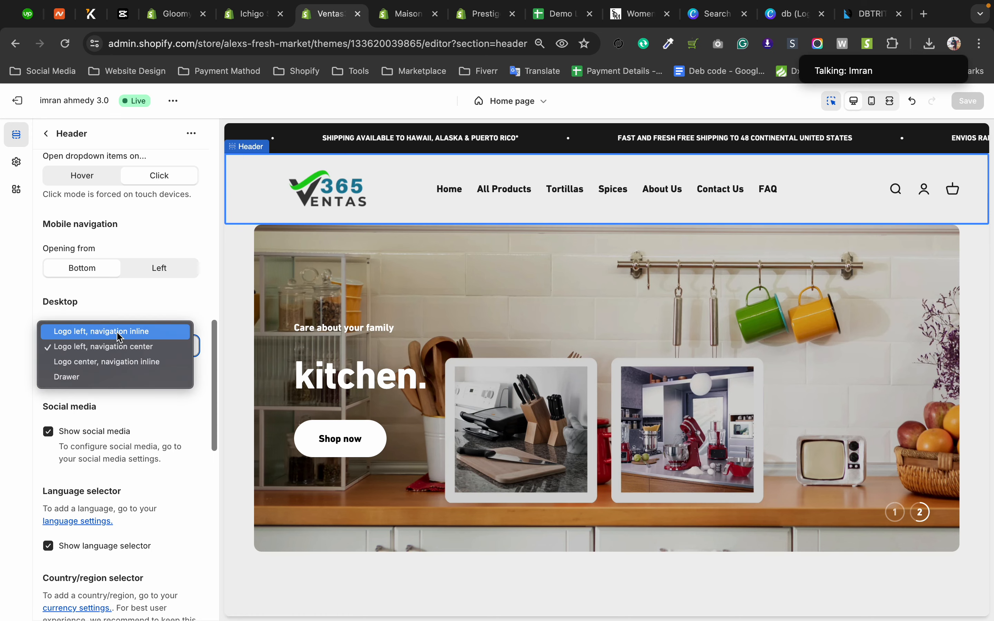
{"action": "left_click", "coordinate": [117, 332]}
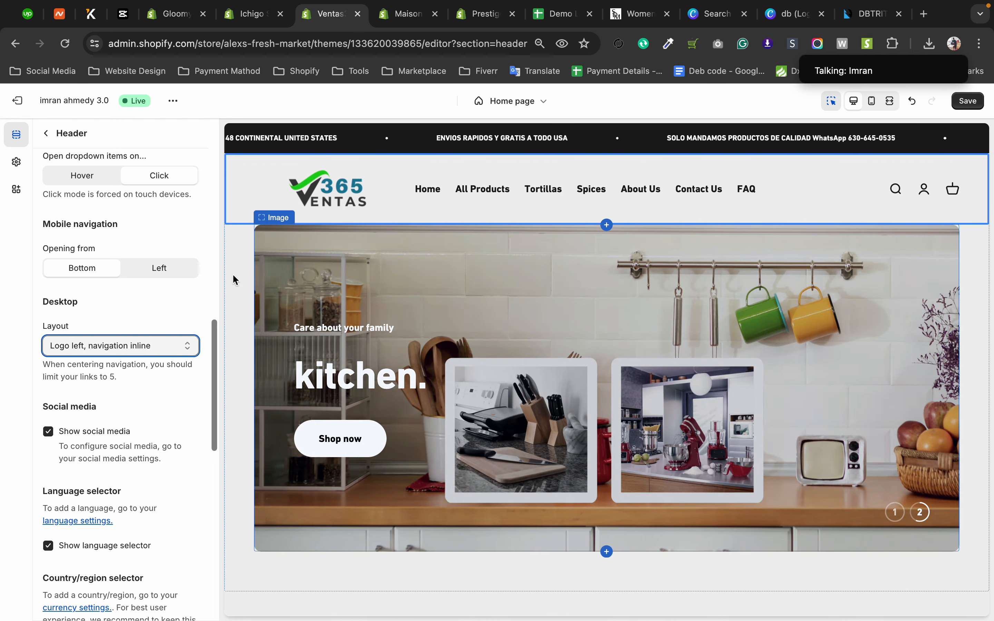
{"action": "left_click", "coordinate": [137, 350]}
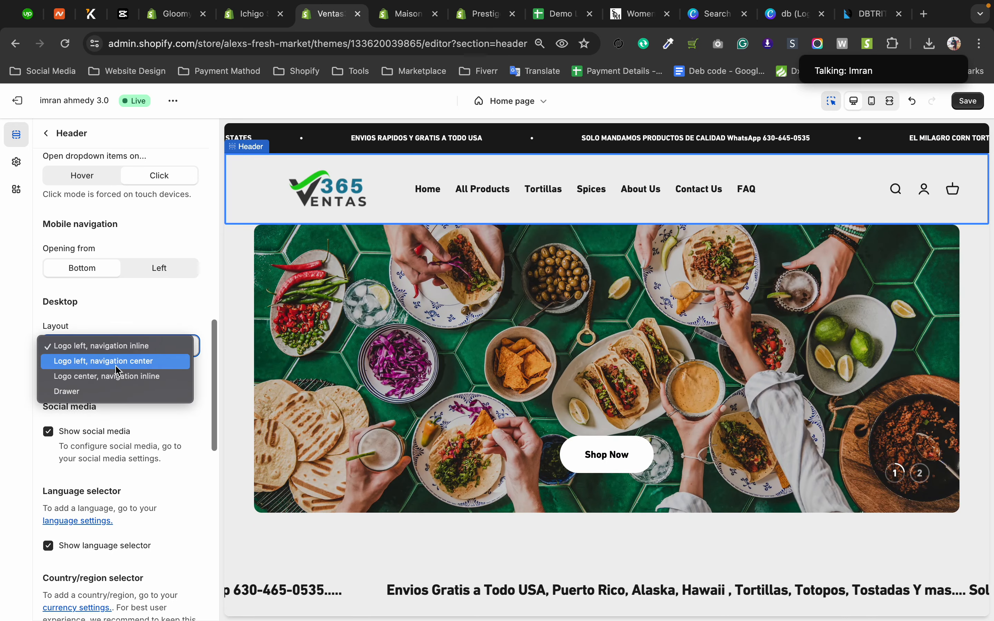
{"action": "left_click", "coordinate": [115, 361]}
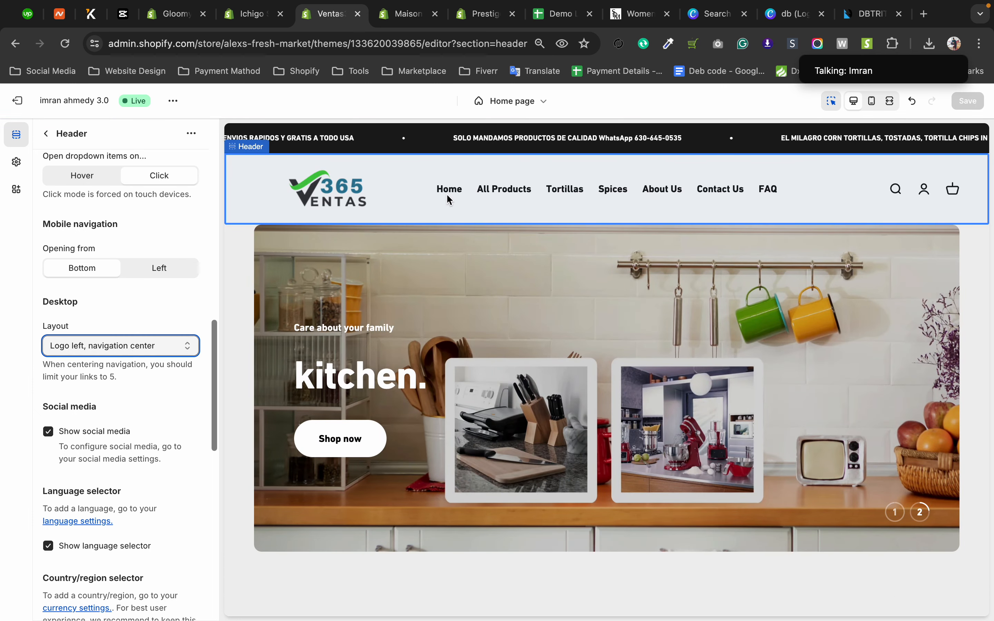
Show the "Logo center, navigation inline" desktop layout once more and change it back to "Logo left, navigation center".
{"action": "left_click", "coordinate": [97, 347]}
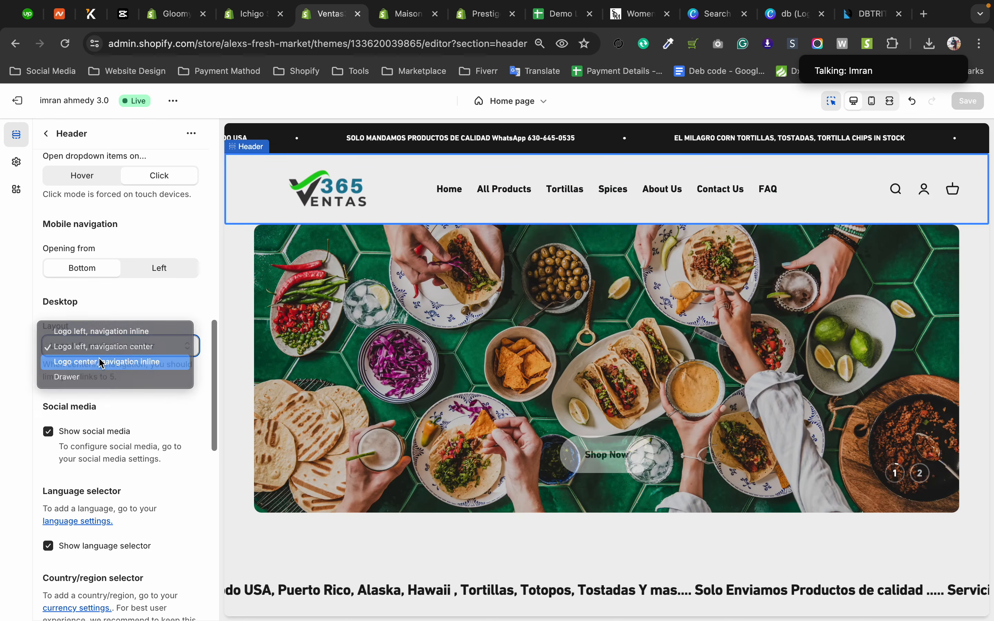
{"action": "left_click", "coordinate": [101, 362]}
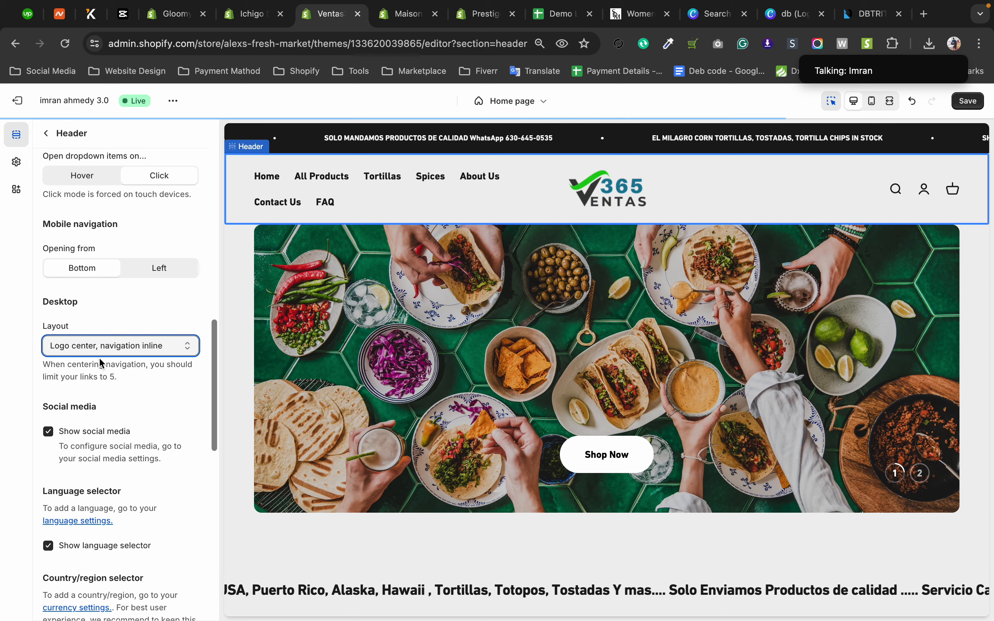
{"action": "left_click", "coordinate": [122, 346]}
{"action": "left_click", "coordinate": [132, 329]}
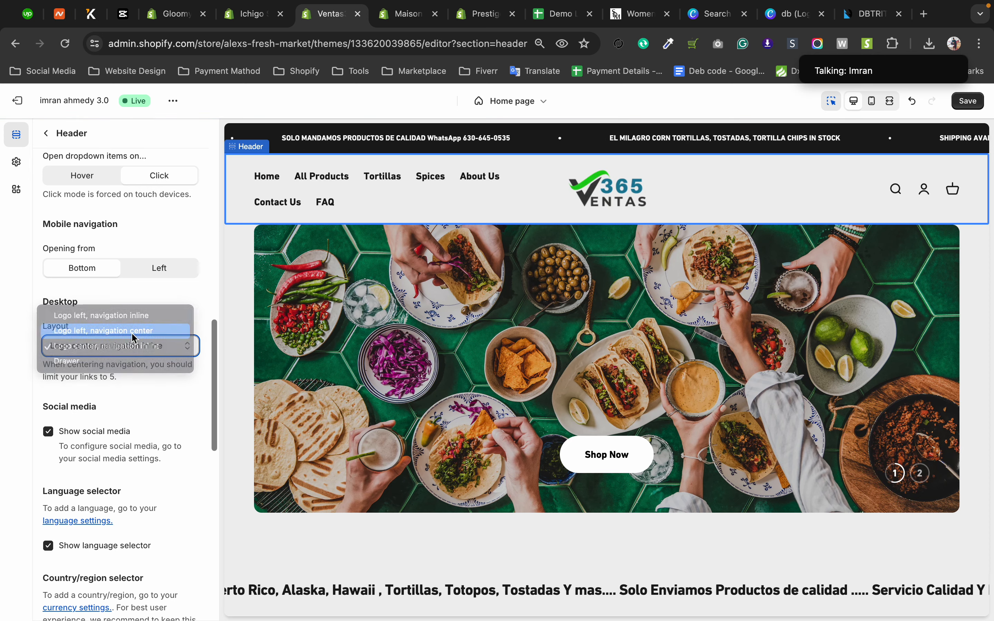
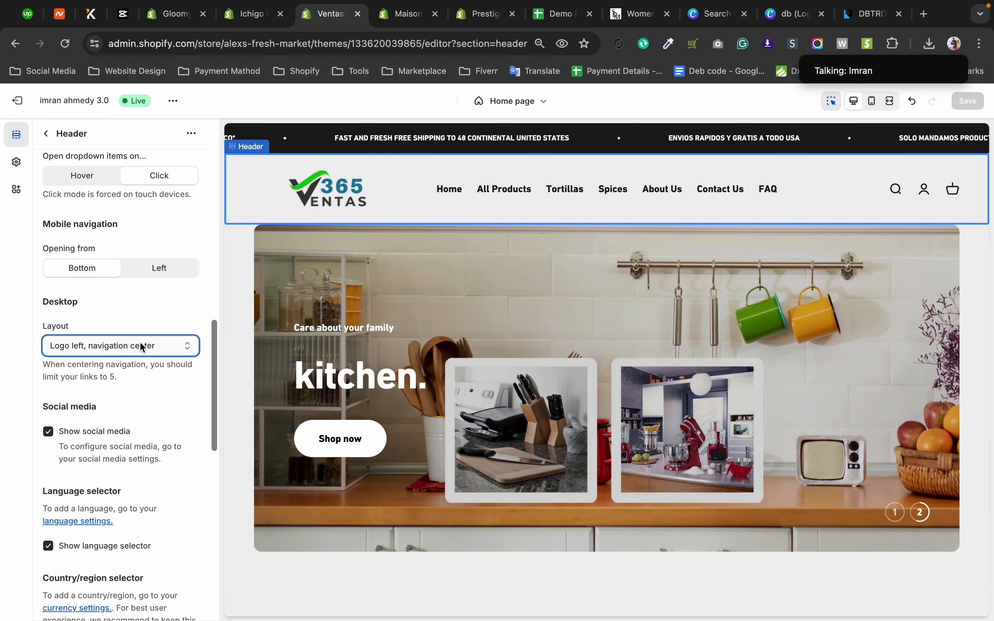
Turn off the header's social media display, switch to the mobile preview, and turn the display back on.
{"action": "scroll", "coordinate": [143, 344], "scroll_direction": "down", "scroll_amount": 3}
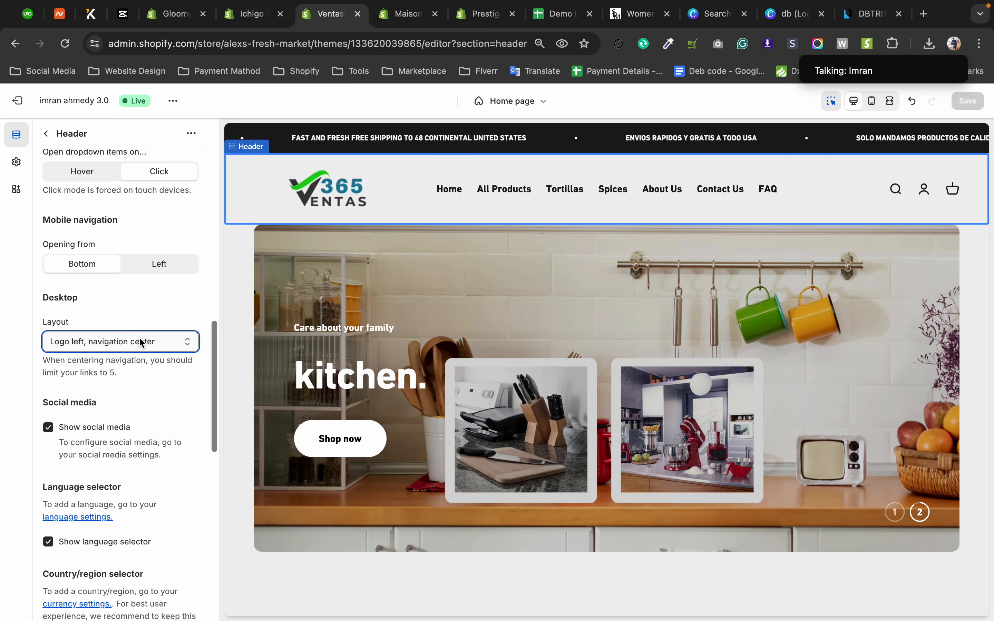
{"action": "scroll", "coordinate": [130, 333], "scroll_direction": "down", "scroll_amount": 1}
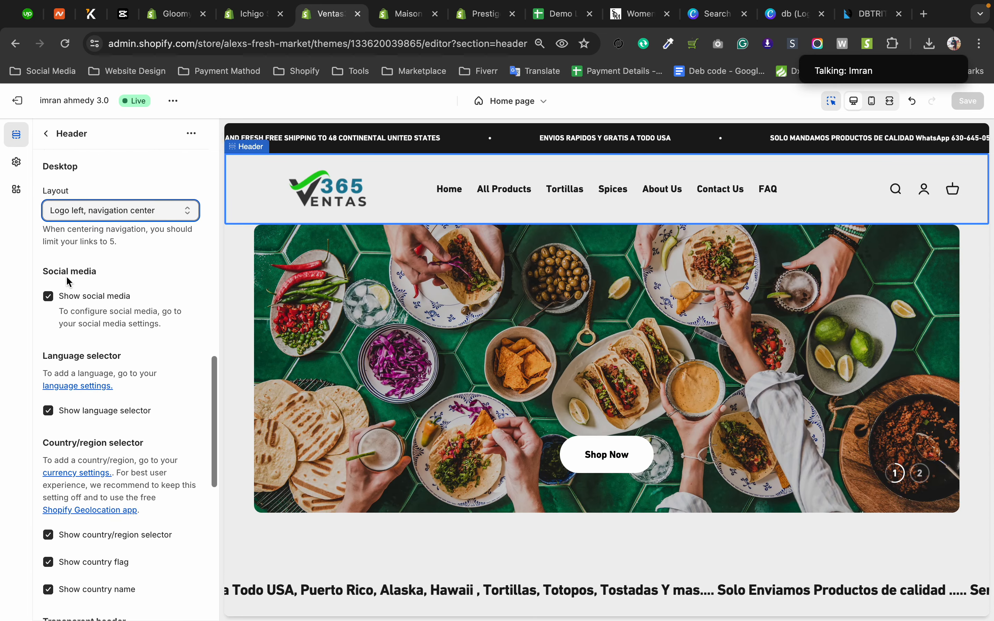
{"action": "left_click", "coordinate": [49, 297]}
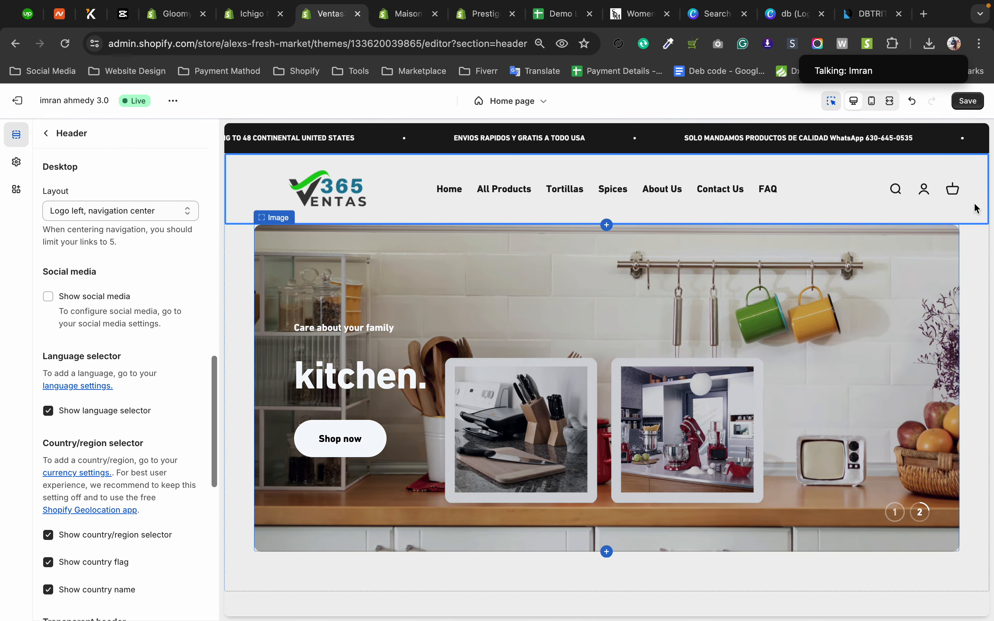
{"action": "left_click", "coordinate": [873, 102]}
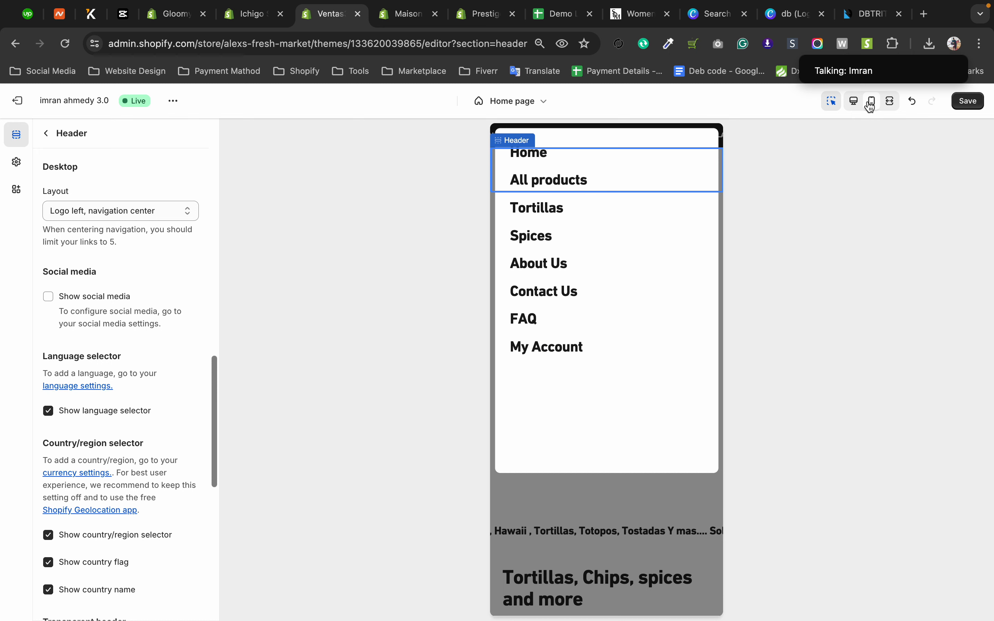
{"action": "left_click", "coordinate": [49, 297]}
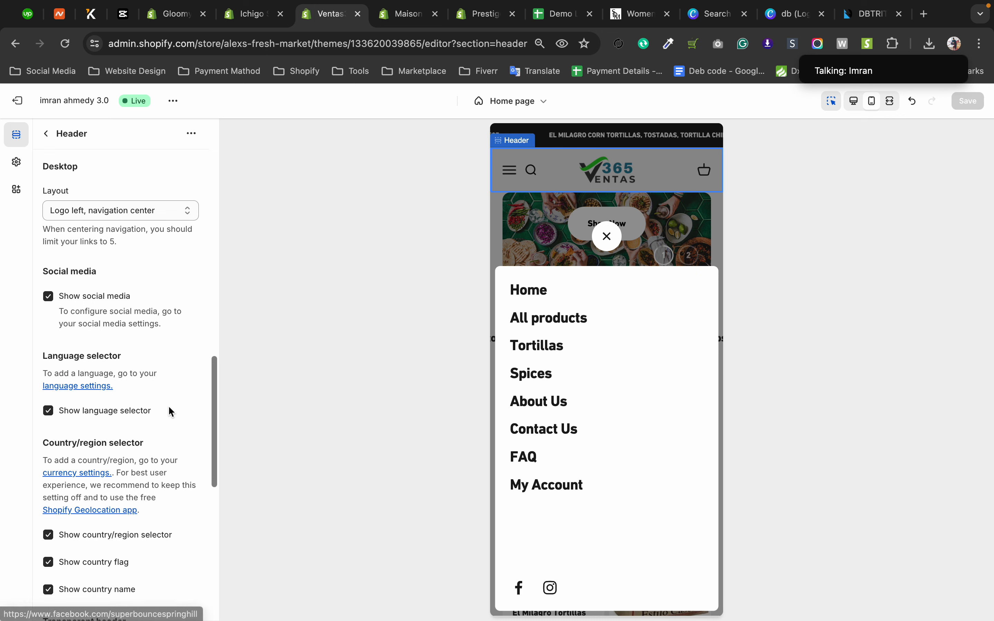
Open the social media accounts in the theme settings and set the Twitter link to "#".
{"action": "left_click", "coordinate": [22, 170]}
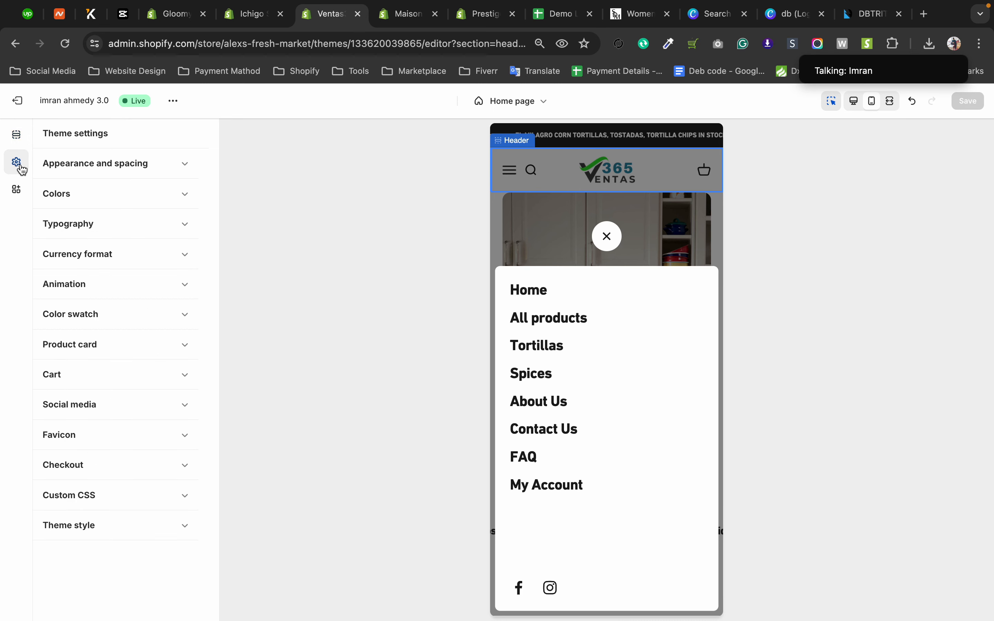
{"action": "left_click", "coordinate": [86, 416]}
{"action": "scroll", "coordinate": [103, 485], "scroll_direction": "down", "scroll_amount": 3}
{"action": "left_click", "coordinate": [89, 402]}
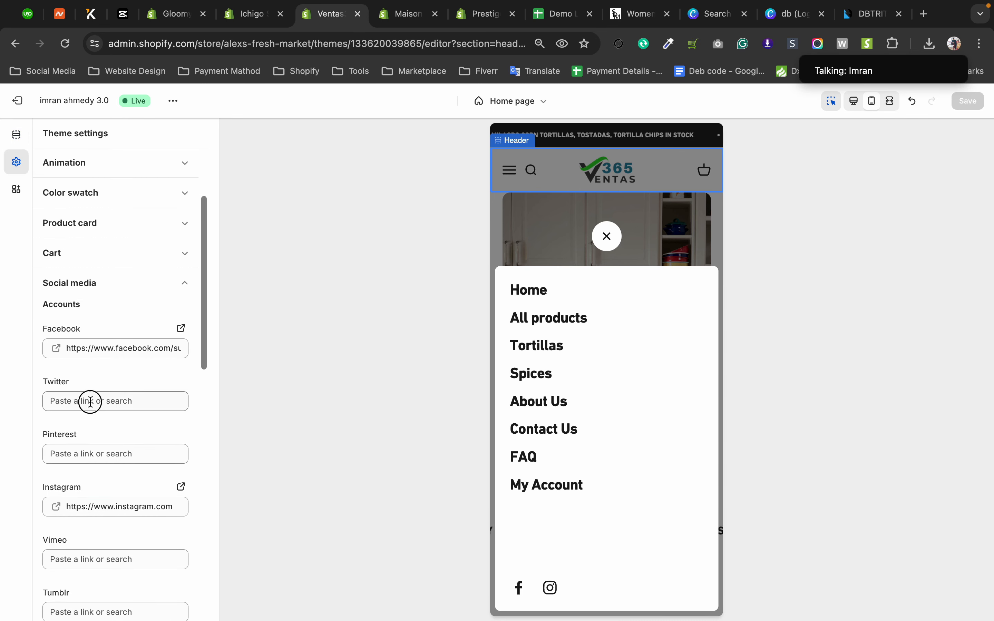
{"action": "type", "text": "#"}
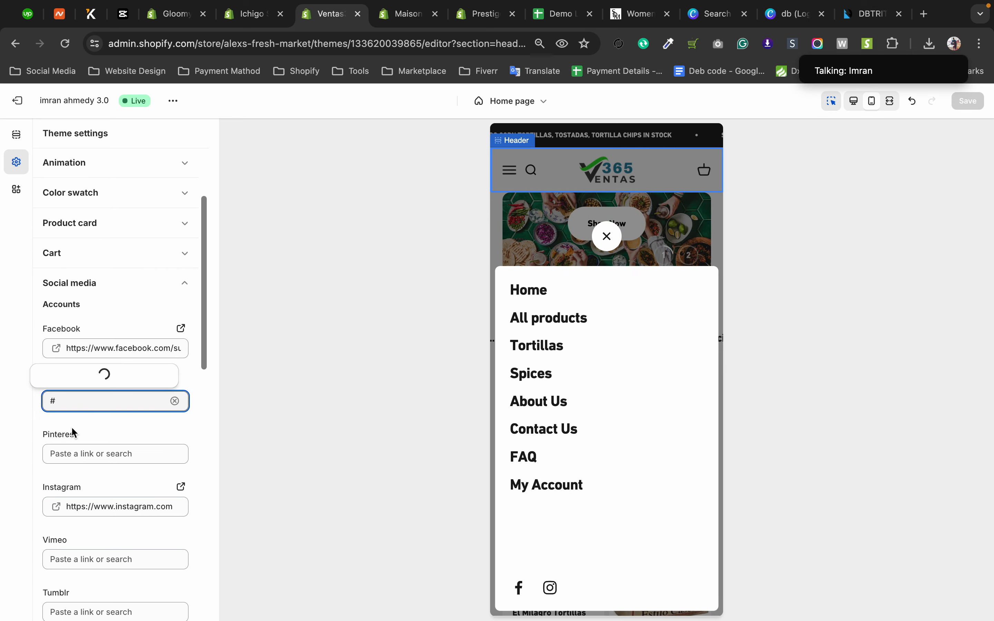
{"action": "left_click", "coordinate": [78, 358]}
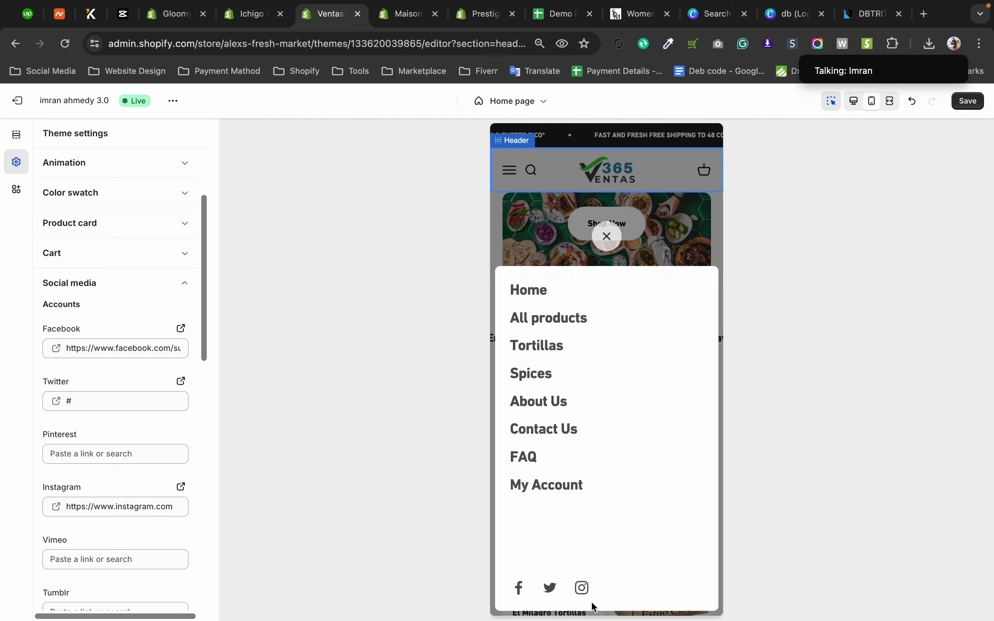
Set the Pinterest account link to "#".
{"action": "left_click", "coordinate": [101, 455]}
{"action": "type", "text": "#"}
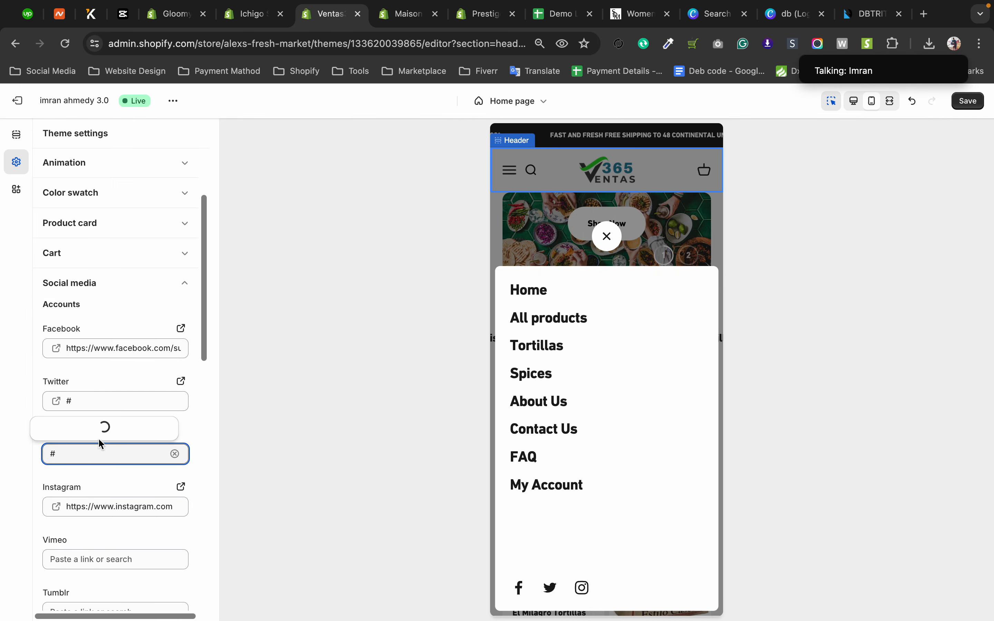
{"action": "left_click", "coordinate": [97, 416]}
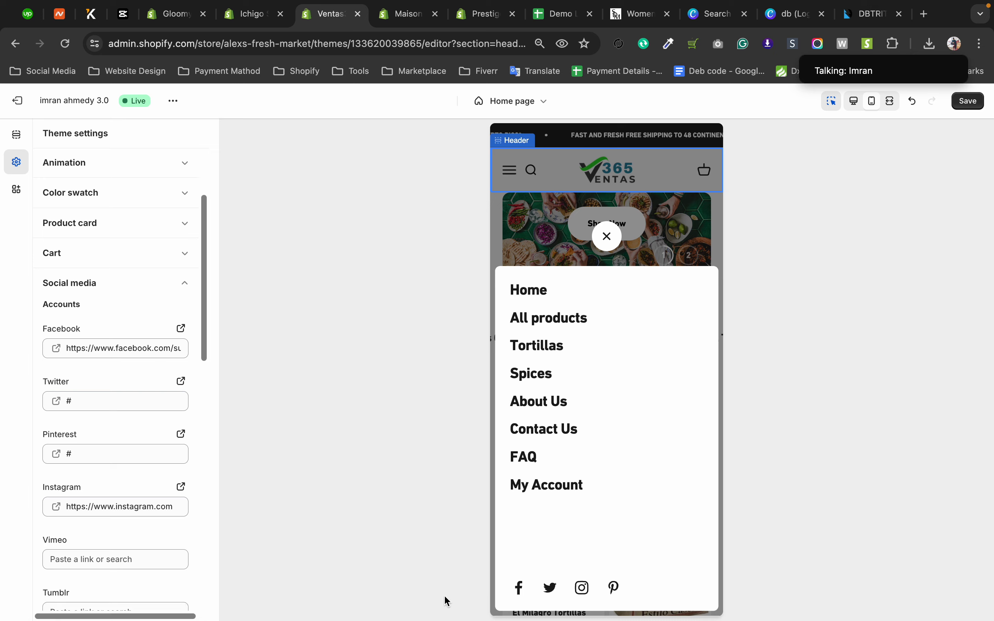
Return to the header settings, review the social media and language selector options, and close the mobile menu in the preview.
{"action": "left_click", "coordinate": [20, 143]}
{"action": "scroll", "coordinate": [123, 399], "scroll_direction": "down", "scroll_amount": 10}
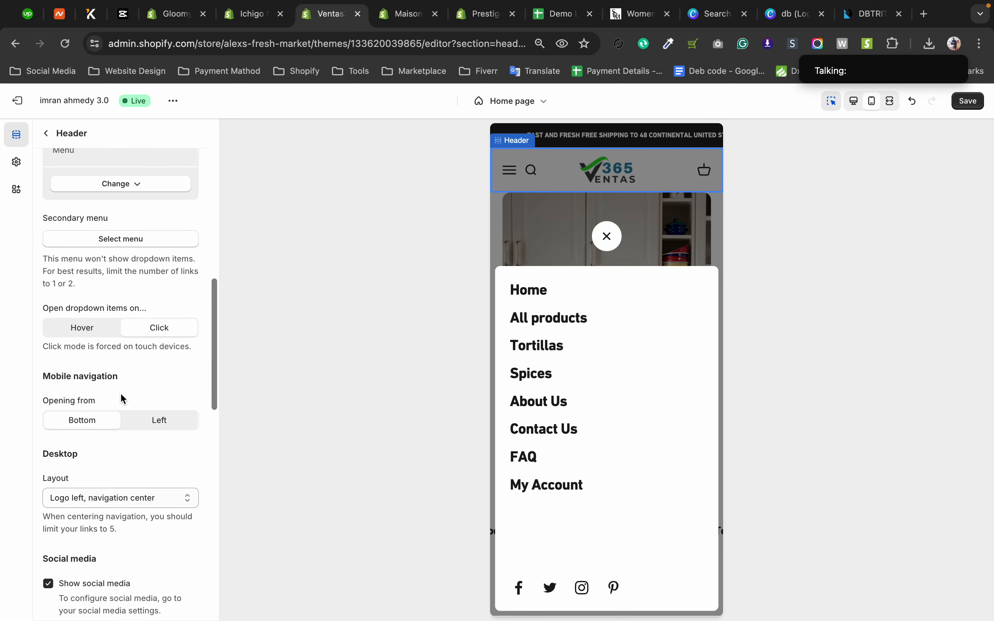
{"action": "scroll", "coordinate": [123, 399], "scroll_direction": "up", "scroll_amount": 10}
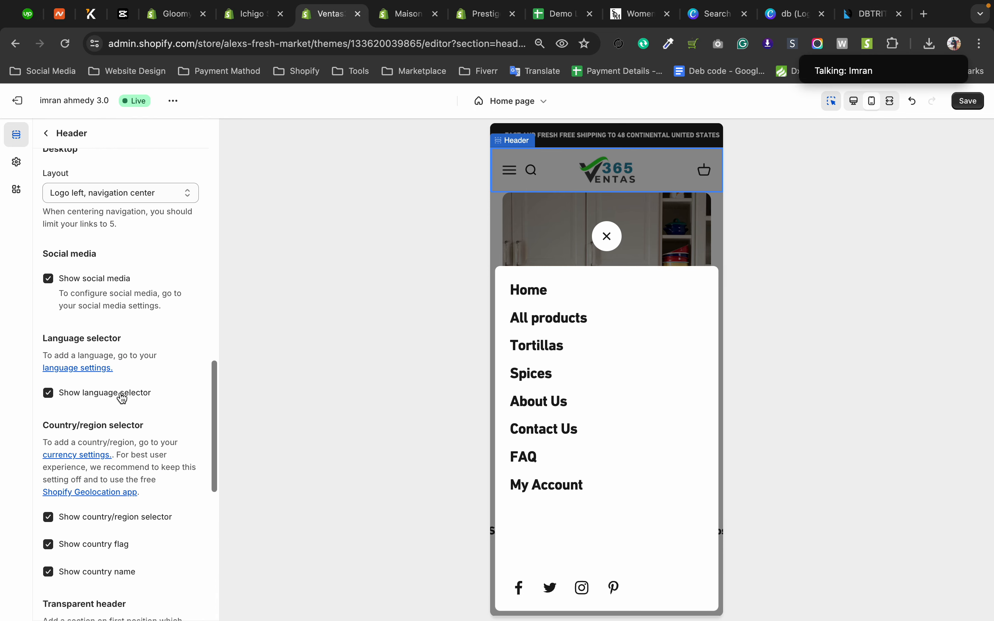
{"action": "scroll", "coordinate": [56, 313], "scroll_direction": "down", "scroll_amount": 4}
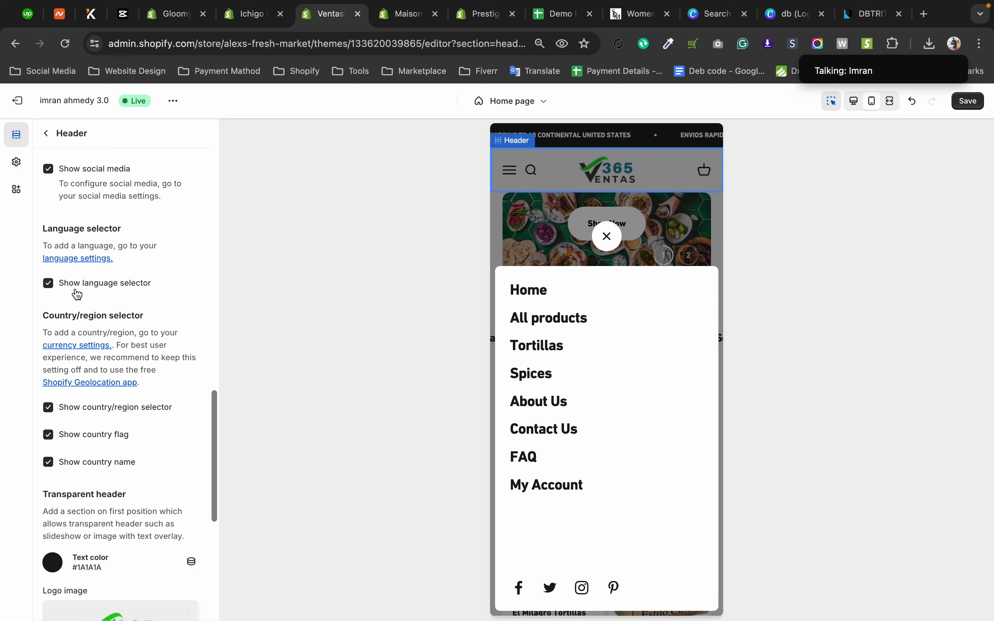
{"action": "left_click", "coordinate": [607, 237]}
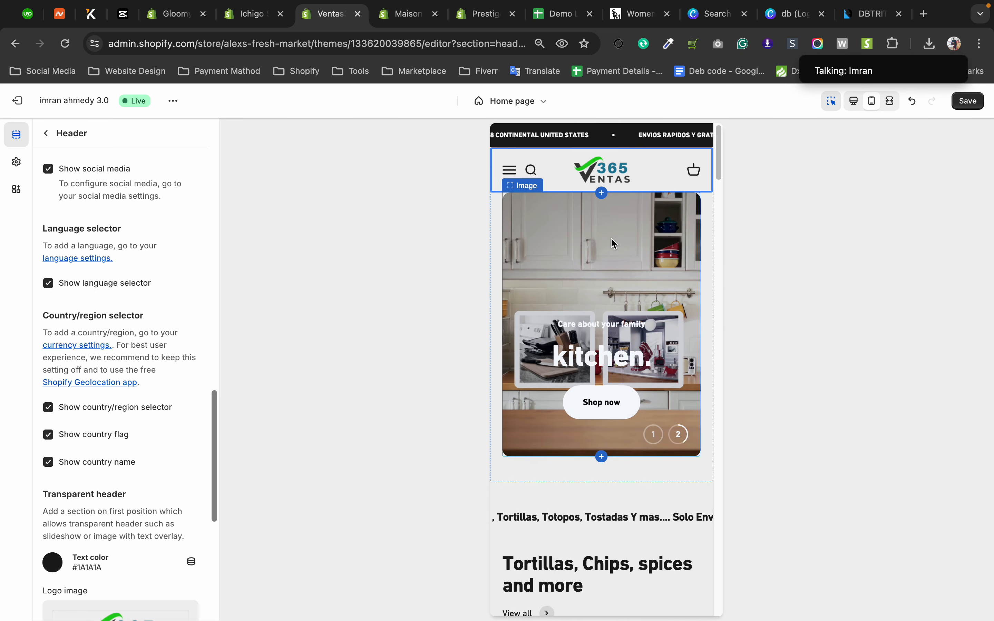
Switch to the DBTRITION store site, change its language to French and dismiss the browser's translation offer.
{"action": "left_click", "coordinate": [854, 17]}
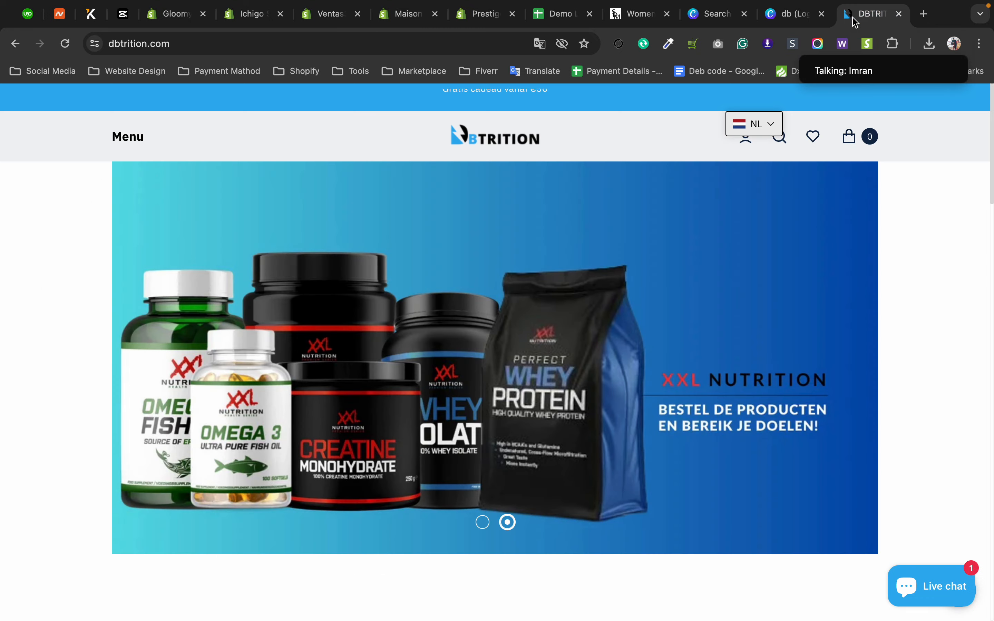
{"action": "left_click", "coordinate": [767, 129]}
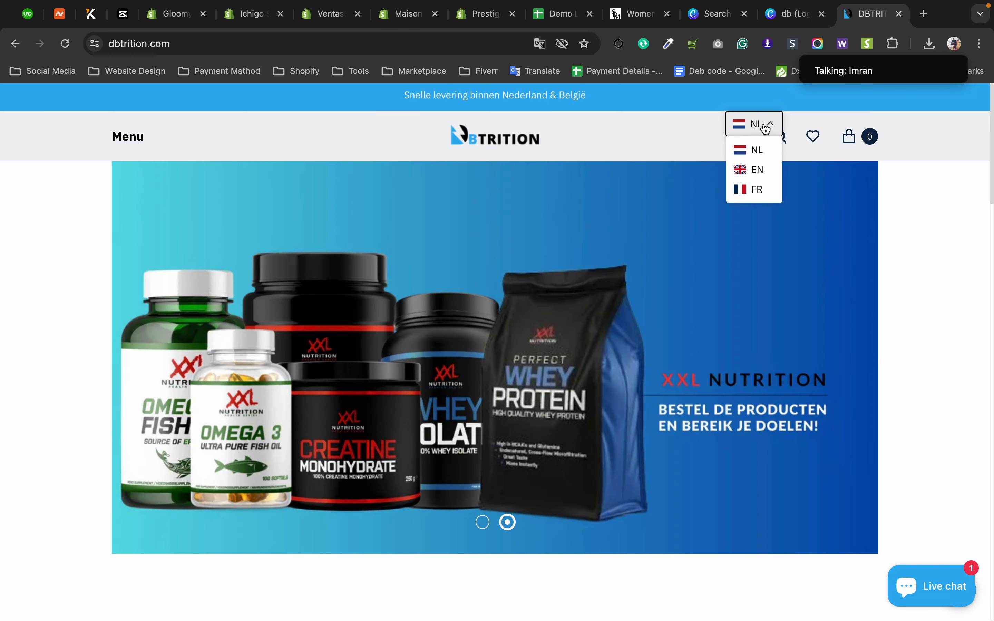
{"action": "left_click", "coordinate": [759, 192]}
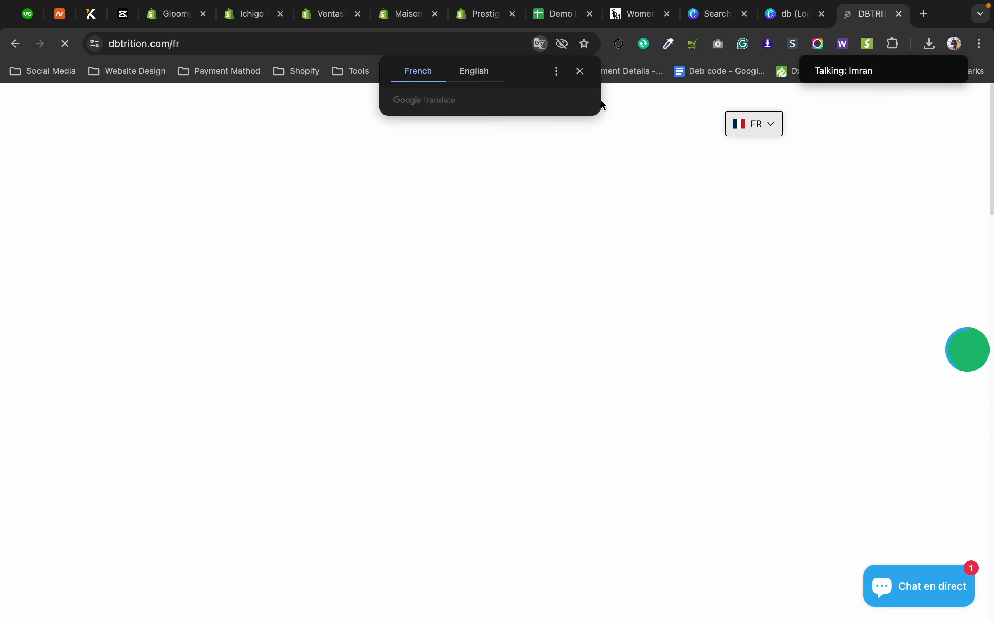
{"action": "left_click", "coordinate": [579, 72]}
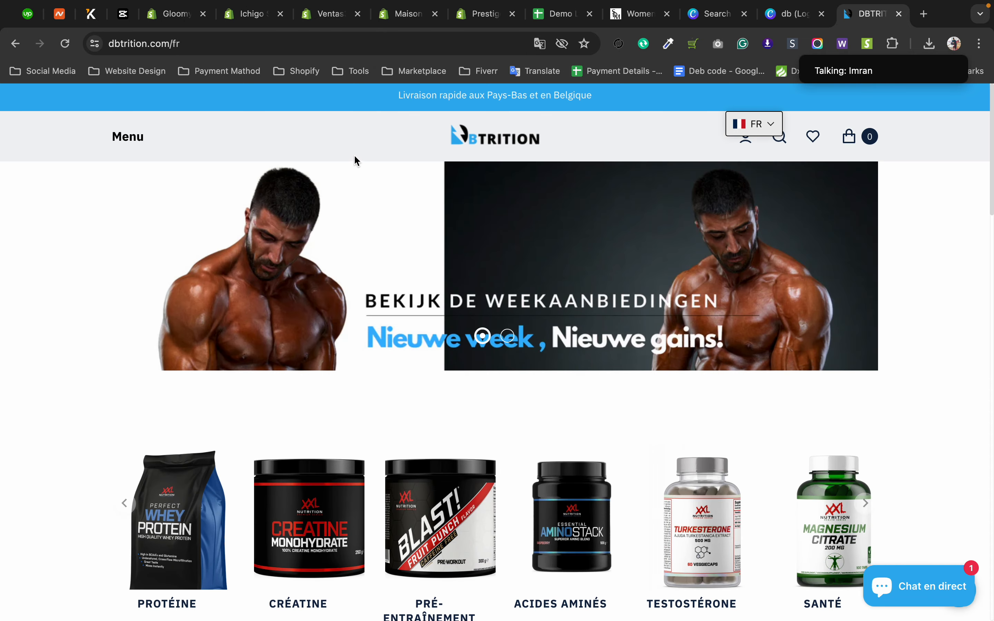
Look over the French version of the store's homepage, from the announcement bar to the product categories and weekly offers.
{"action": "left_click_drag", "start_coordinate": [369, 97], "coordinate": [596, 103]}
{"action": "scroll", "coordinate": [488, 263], "scroll_direction": "down", "scroll_amount": 10}
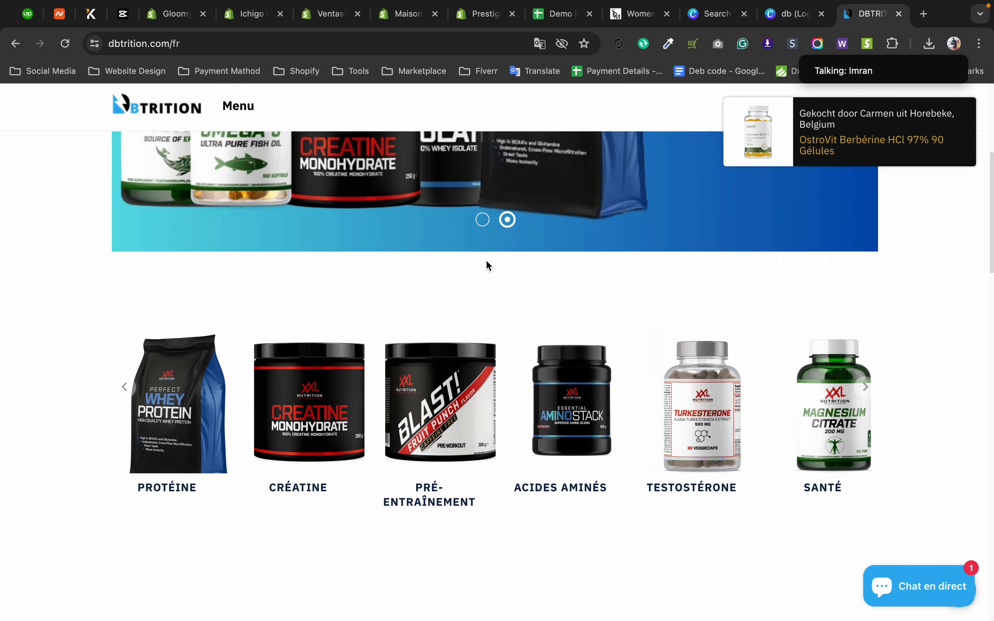
{"action": "scroll", "coordinate": [527, 370], "scroll_direction": "down", "scroll_amount": 5}
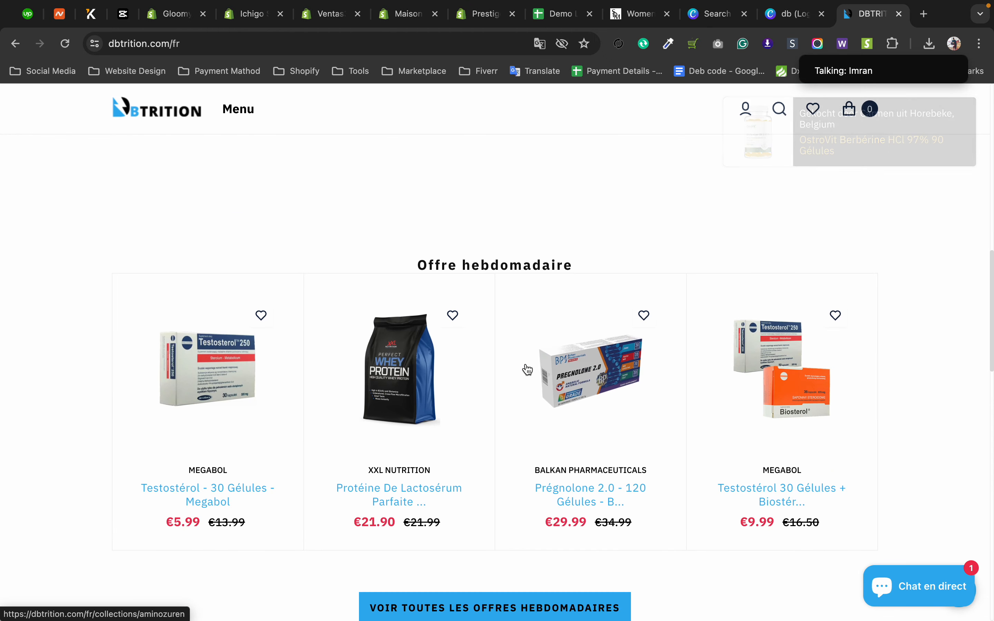
{"action": "scroll", "coordinate": [526, 369], "scroll_direction": "down", "scroll_amount": 3}
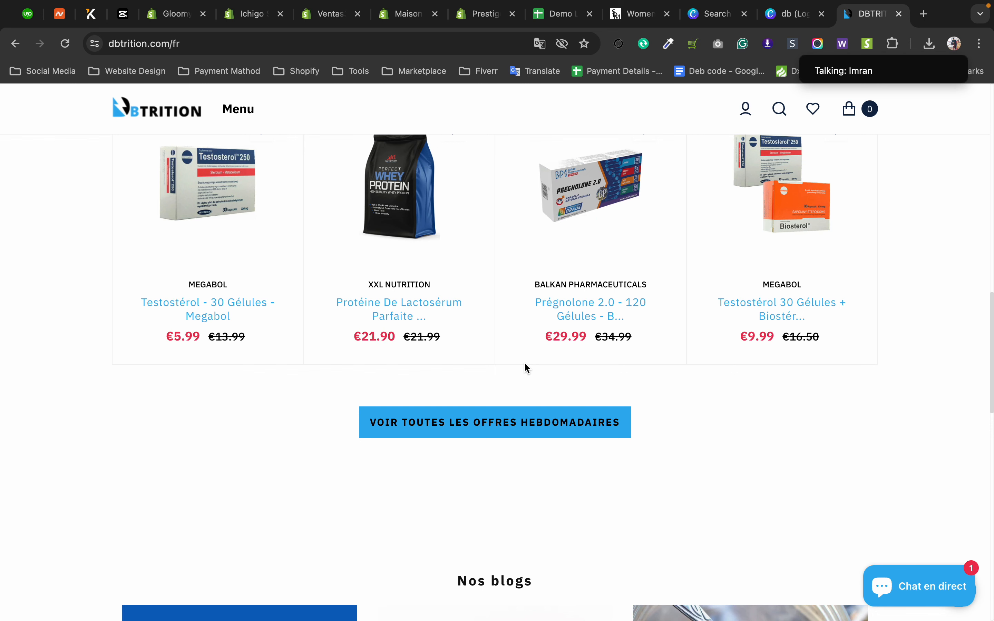
{"action": "scroll", "coordinate": [527, 368], "scroll_direction": "up", "scroll_amount": 15}
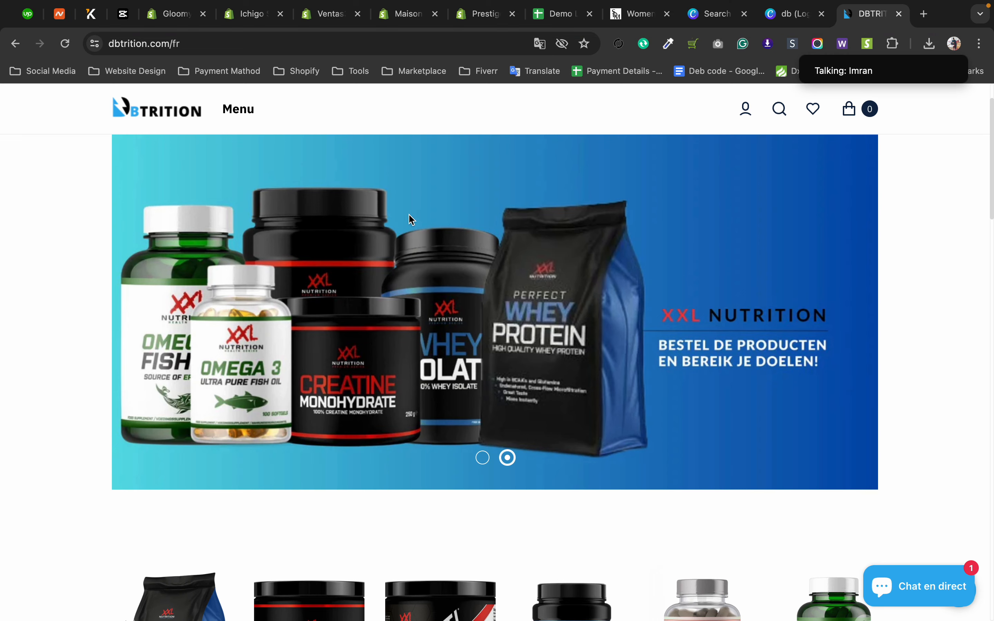
{"action": "scroll", "coordinate": [75, 353], "scroll_direction": "down", "scroll_amount": 10}
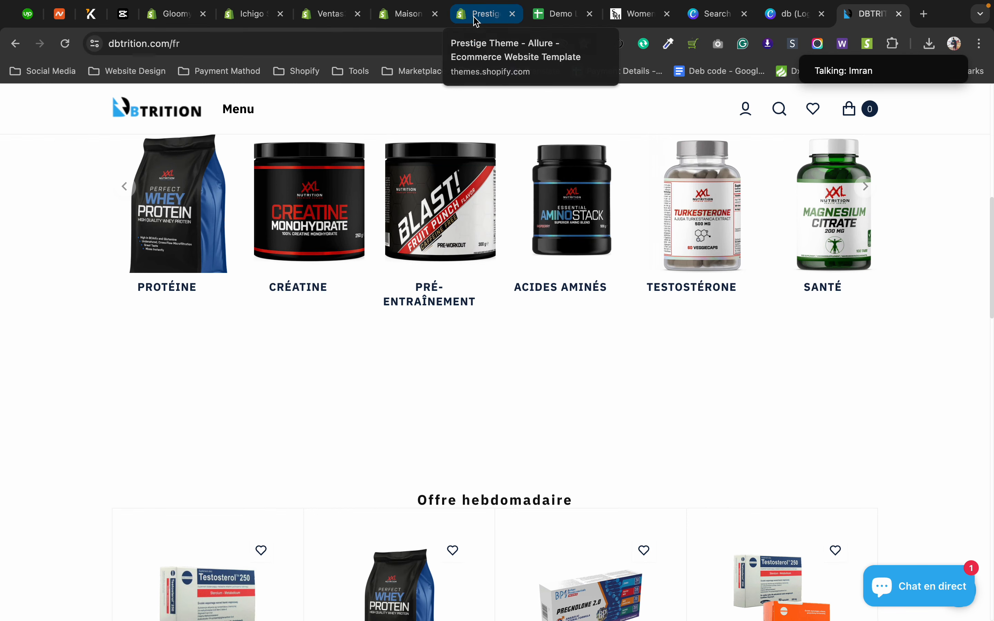
Go back to the Ventas theme editor and review the header's country/region selector options.
{"action": "left_click", "coordinate": [324, 17]}
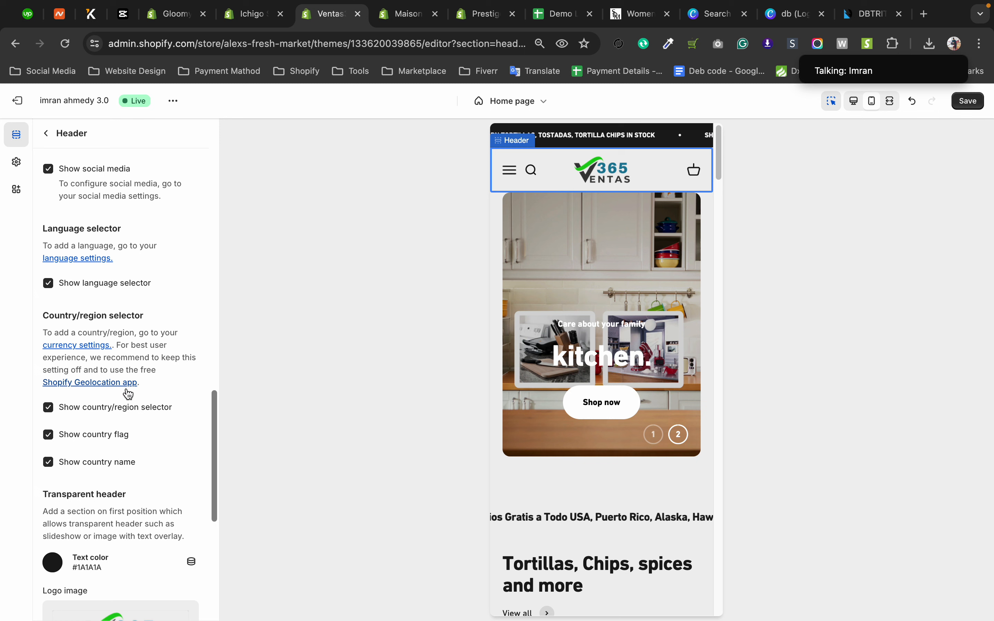
{"action": "scroll", "coordinate": [80, 382], "scroll_direction": "down", "scroll_amount": 3}
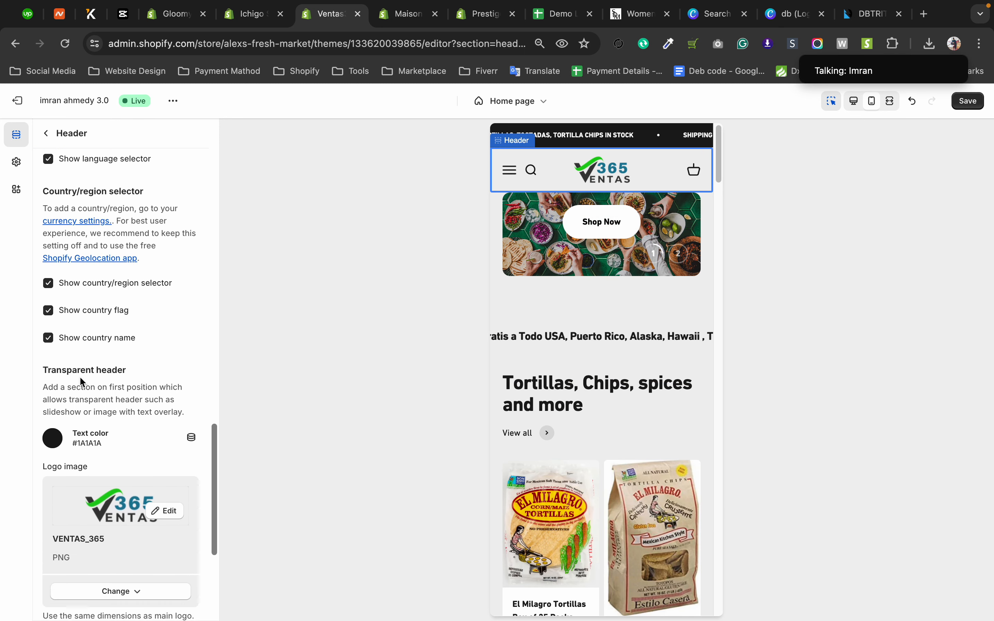
{"action": "scroll", "coordinate": [79, 376], "scroll_direction": "down", "scroll_amount": 1}
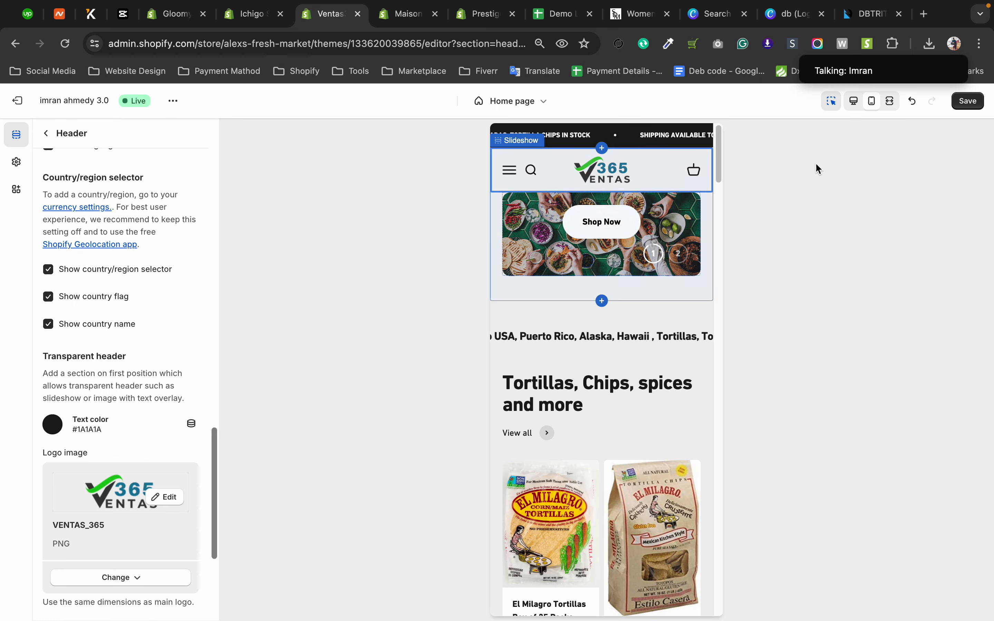
Return to the DBTRITION store site and open the language selector in its header to show the available languages.
{"action": "left_click", "coordinate": [858, 21]}
{"action": "scroll", "coordinate": [743, 123], "scroll_direction": "up", "scroll_amount": 10}
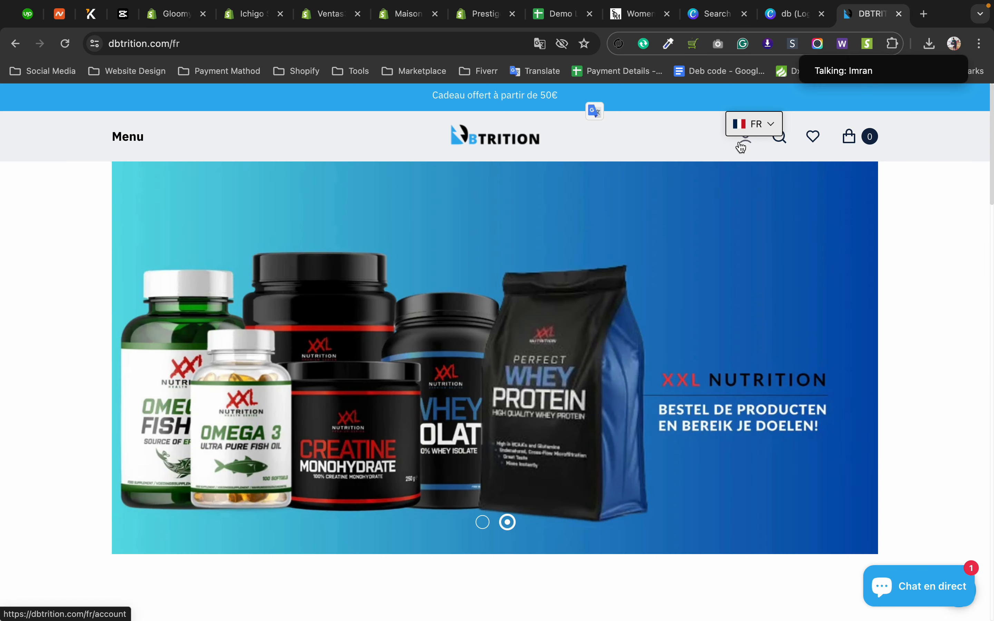
{"action": "left_click", "coordinate": [746, 131]}
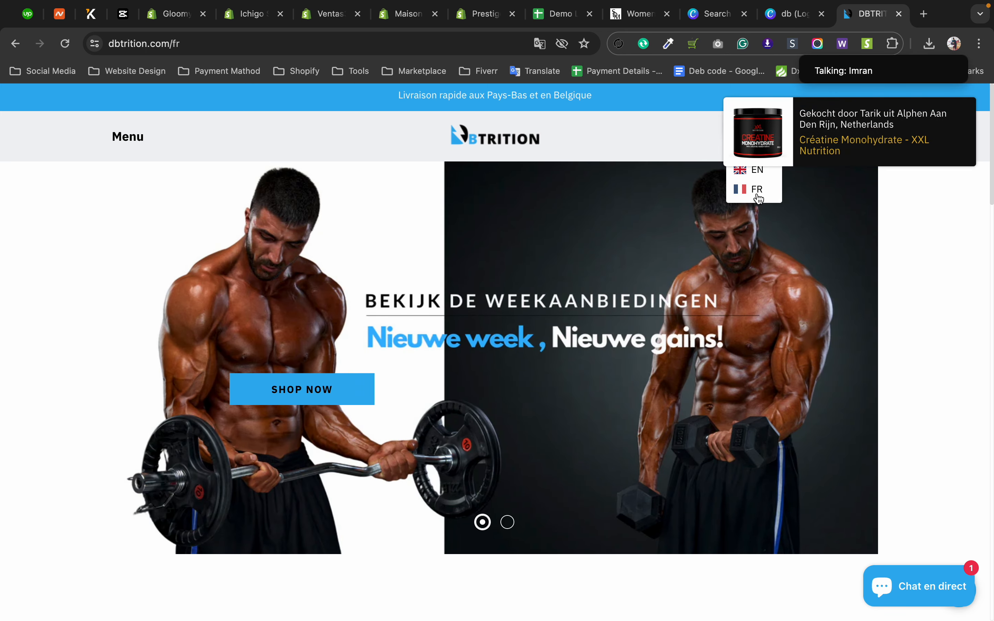
Return to the Ventas theme editor and examine the transparent header's text color and logo settings against the mobile preview.
{"action": "left_click", "coordinate": [327, 14]}
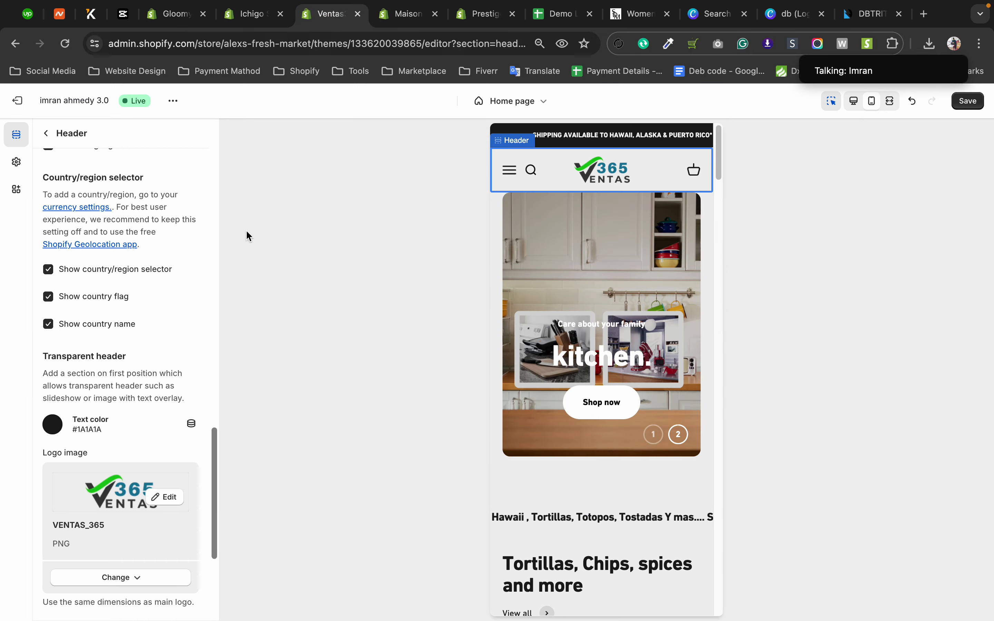
{"action": "scroll", "coordinate": [71, 352], "scroll_direction": "down", "scroll_amount": 3}
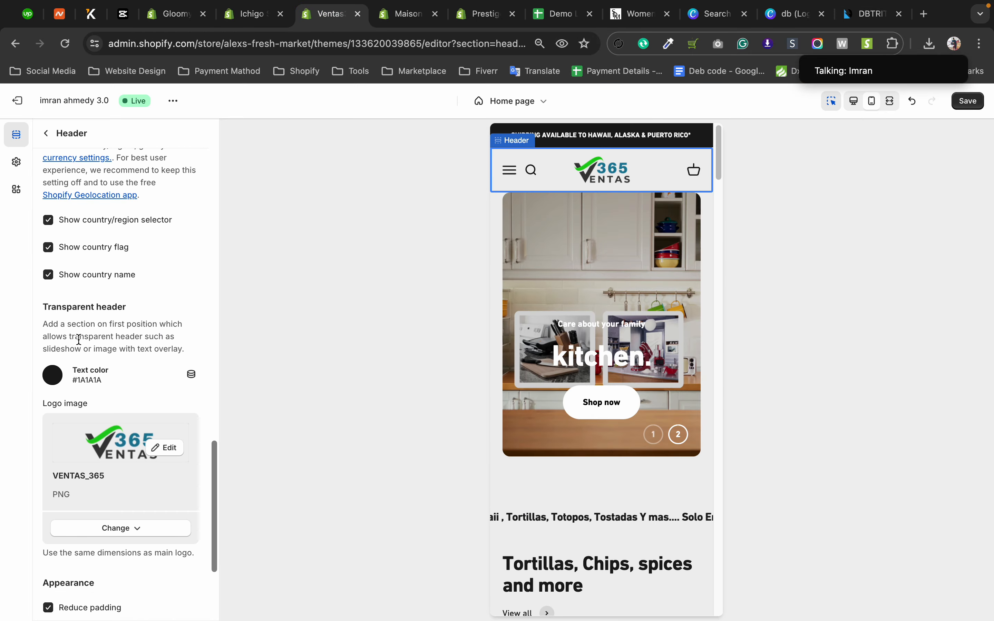
{"action": "scroll", "coordinate": [135, 347], "scroll_direction": "down", "scroll_amount": 5}
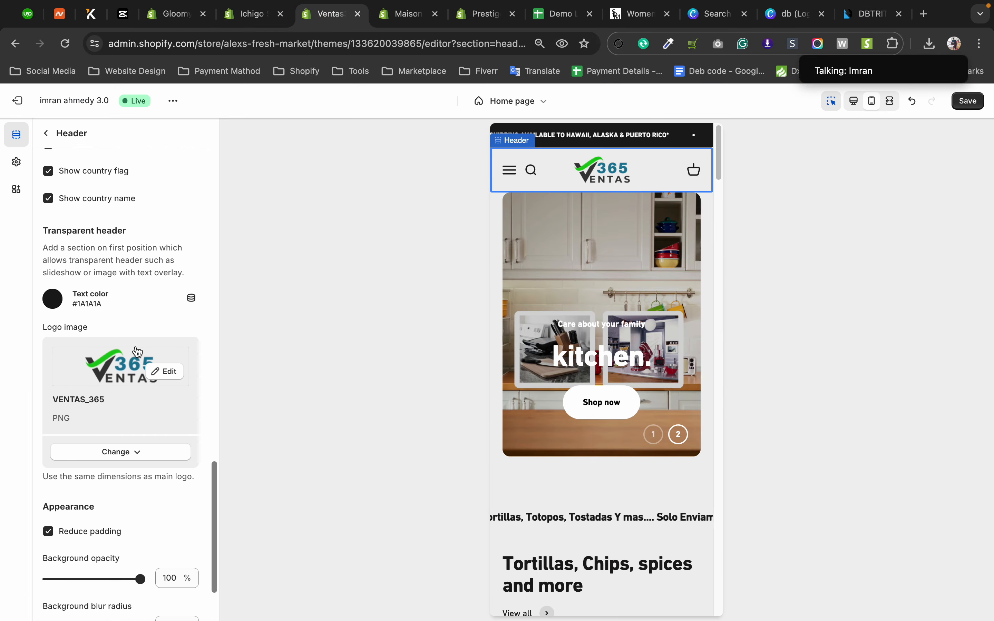
{"action": "scroll", "coordinate": [137, 351], "scroll_direction": "down", "scroll_amount": 1}
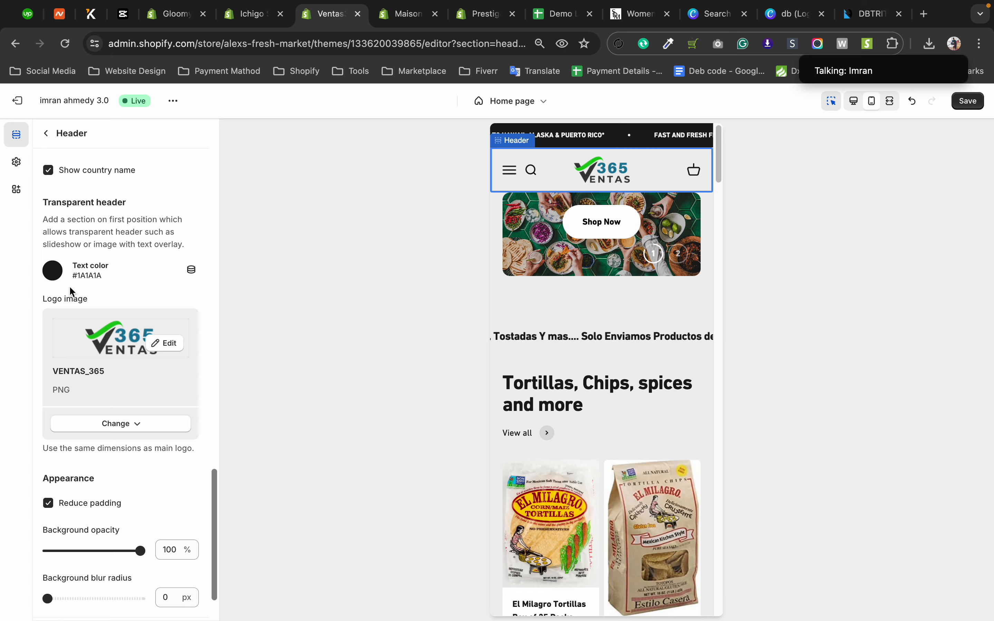
{"action": "scroll", "coordinate": [656, 300], "scroll_direction": "down", "scroll_amount": 10}
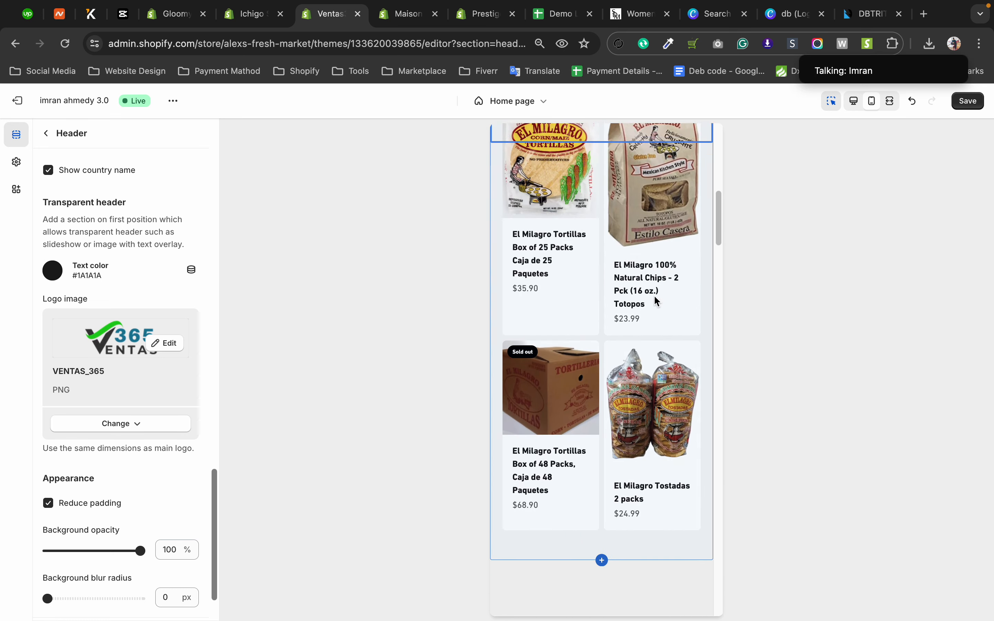
{"action": "scroll", "coordinate": [657, 302], "scroll_direction": "up", "scroll_amount": 8}
{"action": "scroll", "coordinate": [655, 296], "scroll_direction": "up", "scroll_amount": 3}
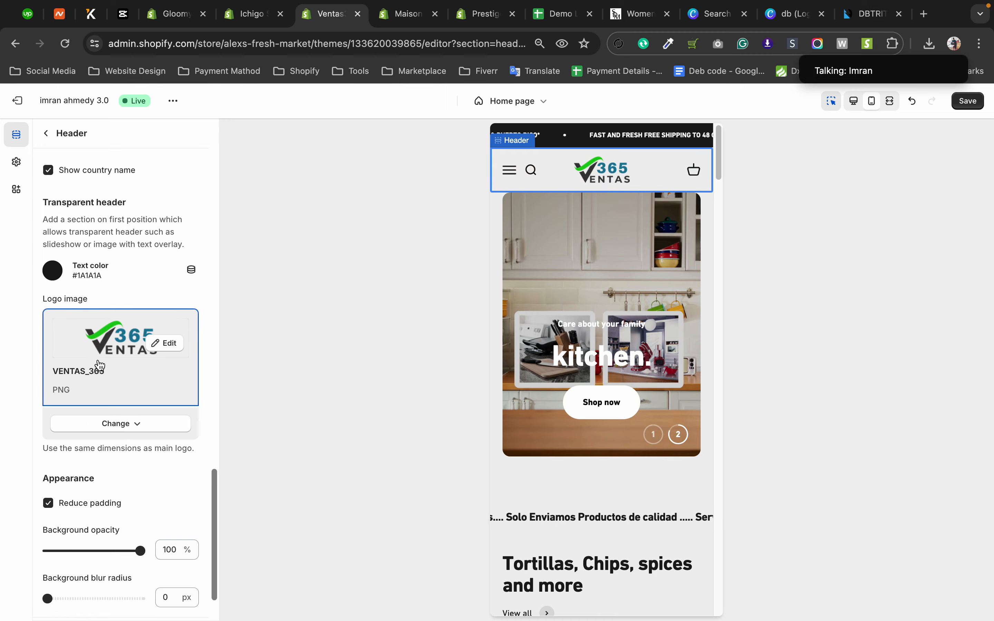
Try the homepage slideshow at full width with the transparent header in the mobile and desktop previews, and turn full width back off.
{"action": "scroll", "coordinate": [101, 363], "scroll_direction": "up", "scroll_amount": 10}
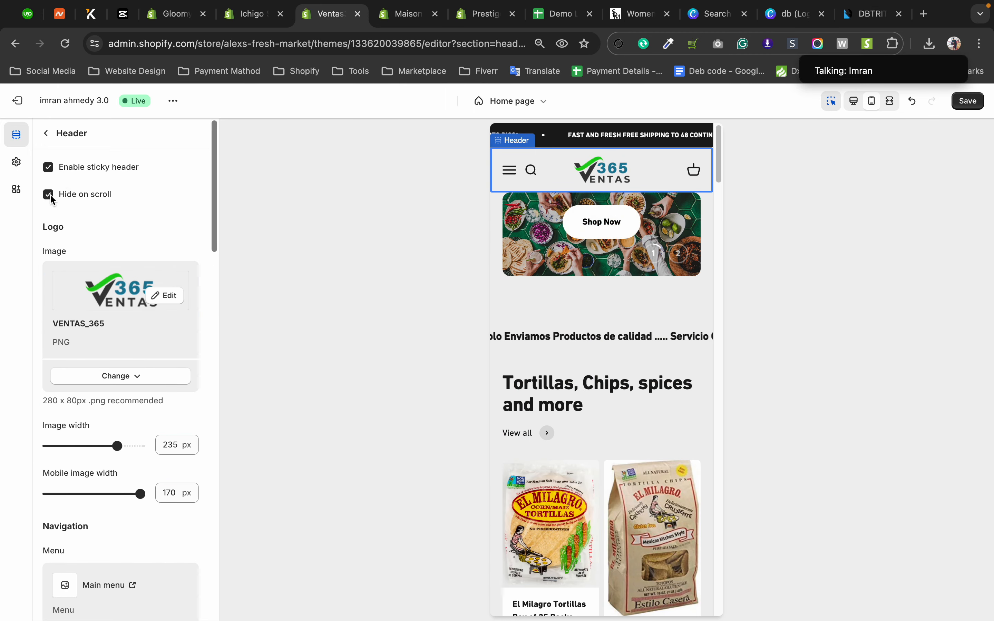
{"action": "left_click", "coordinate": [498, 228]}
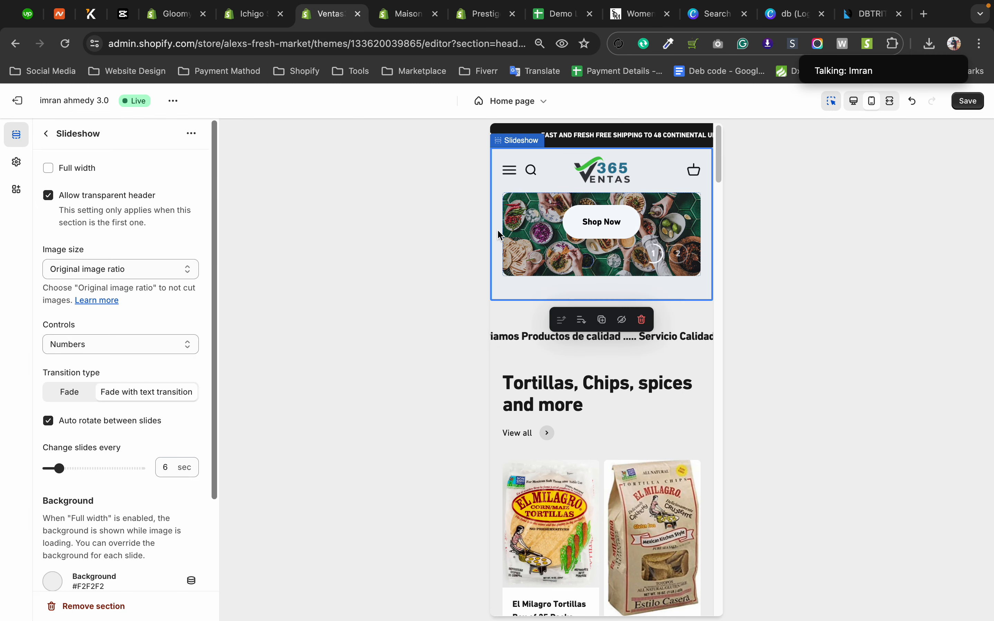
{"action": "left_click", "coordinate": [49, 168]}
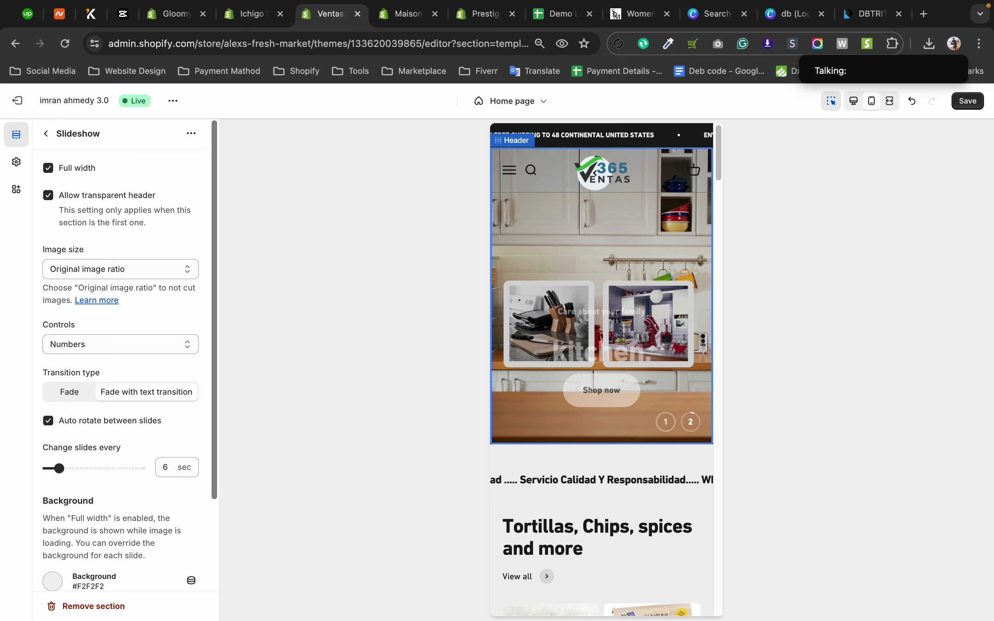
{"action": "left_click", "coordinate": [855, 102]}
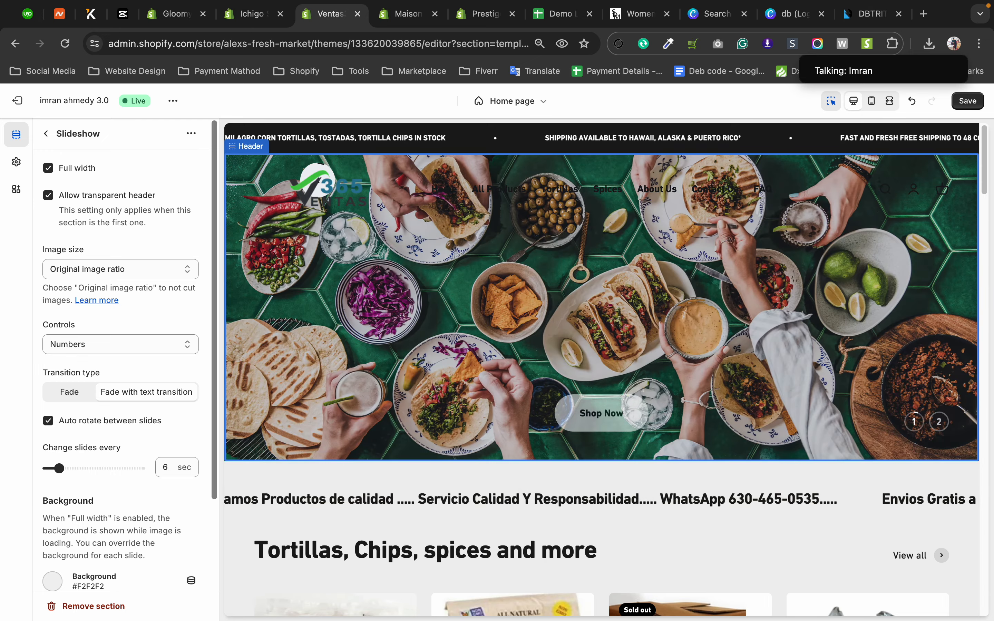
{"action": "left_click", "coordinate": [48, 168]}
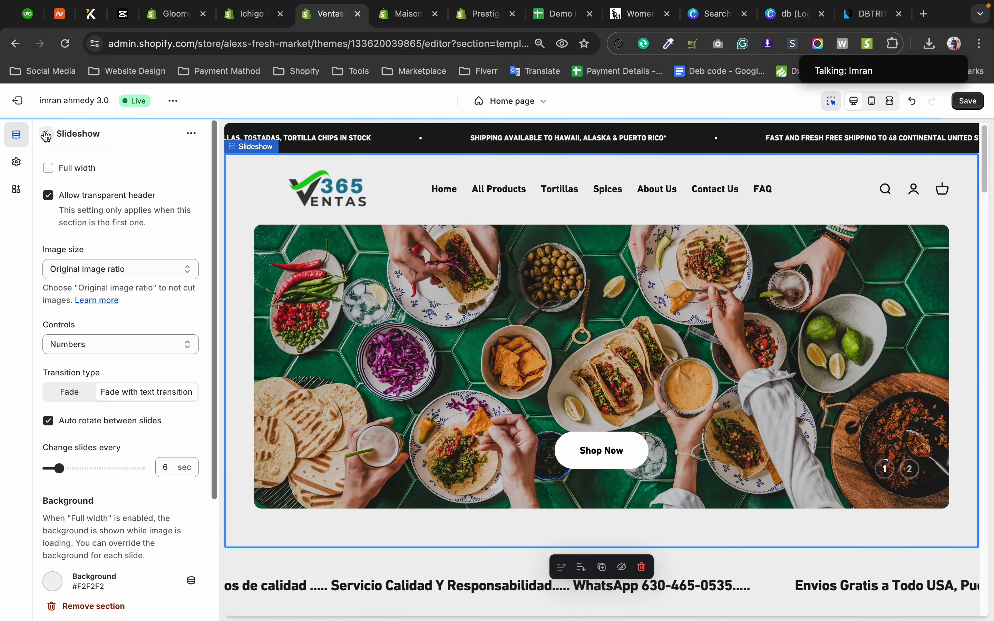
{"action": "left_click", "coordinate": [45, 134]}
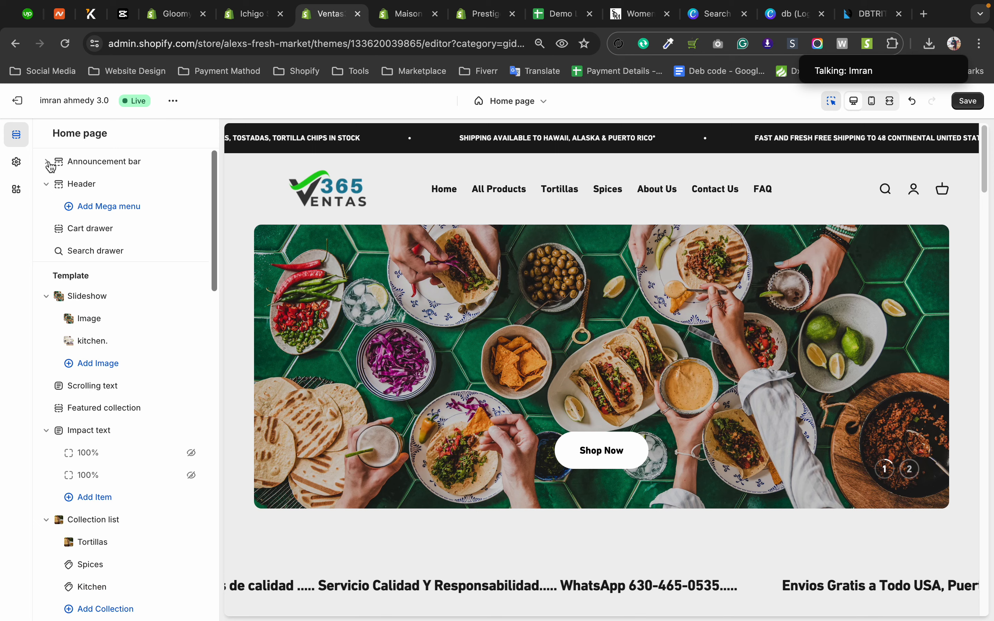
Review the header section's transparent header and appearance settings against the desktop preview.
{"action": "left_click", "coordinate": [69, 190]}
{"action": "scroll", "coordinate": [116, 393], "scroll_direction": "down", "scroll_amount": 10}
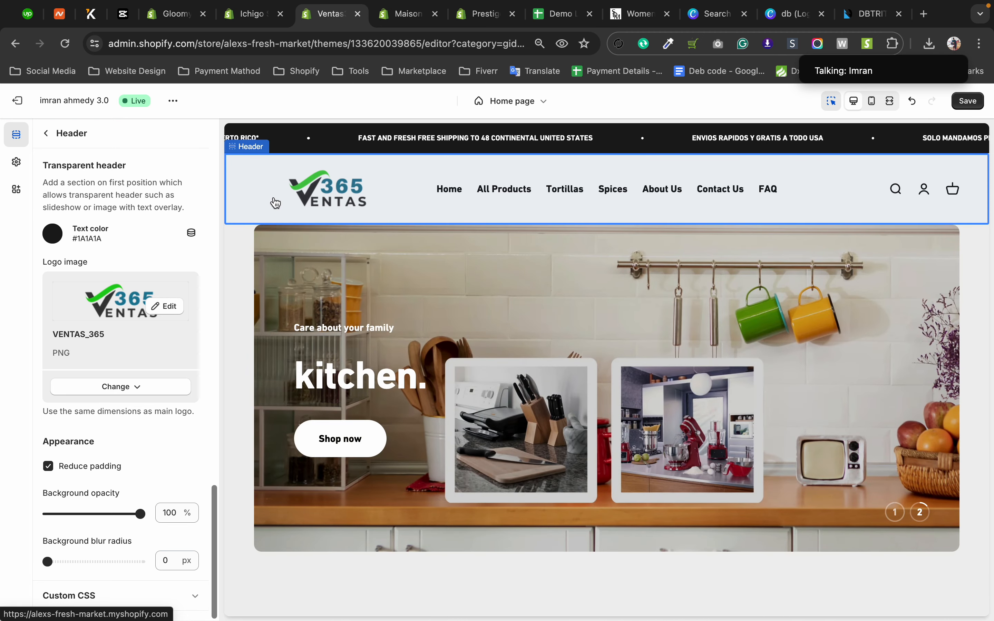
{"action": "left_click", "coordinate": [47, 135]}
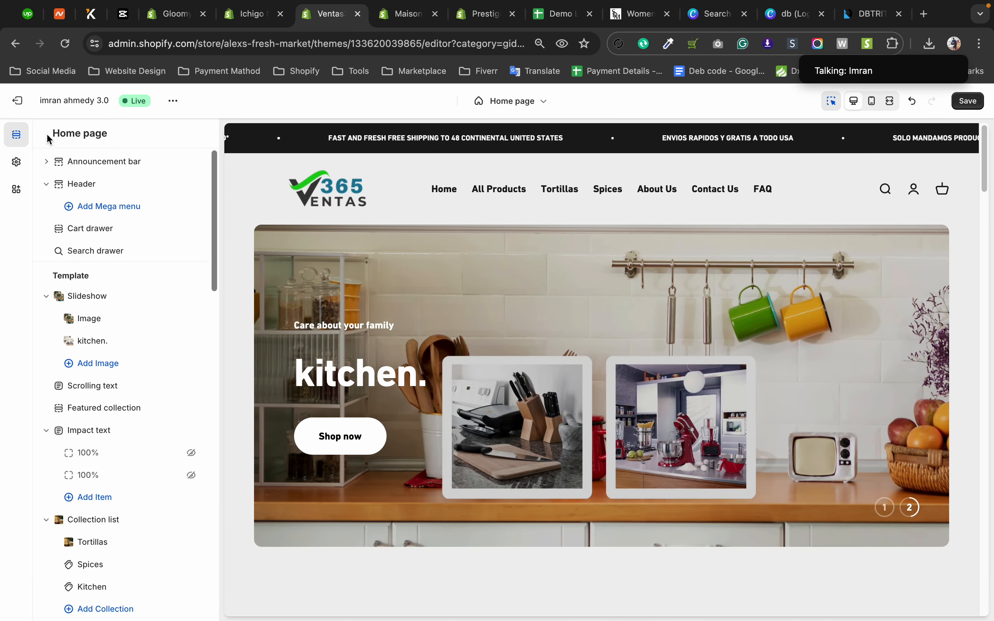
Enable the slideshow's full width option to show the transparent header on desktop, and disable it again.
{"action": "left_click", "coordinate": [85, 302]}
{"action": "left_click", "coordinate": [60, 173]}
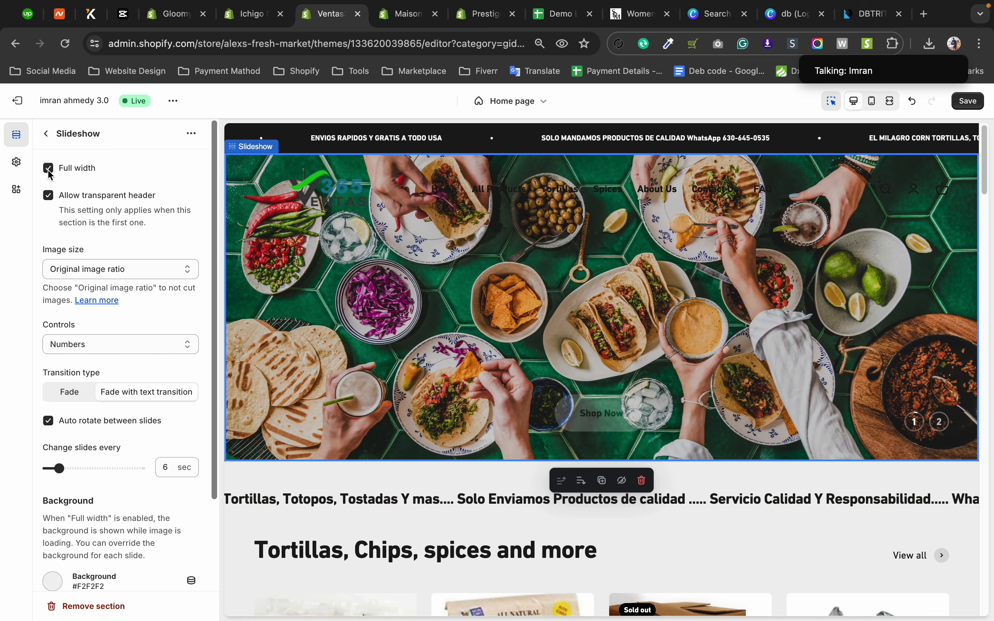
{"action": "left_click", "coordinate": [48, 169]}
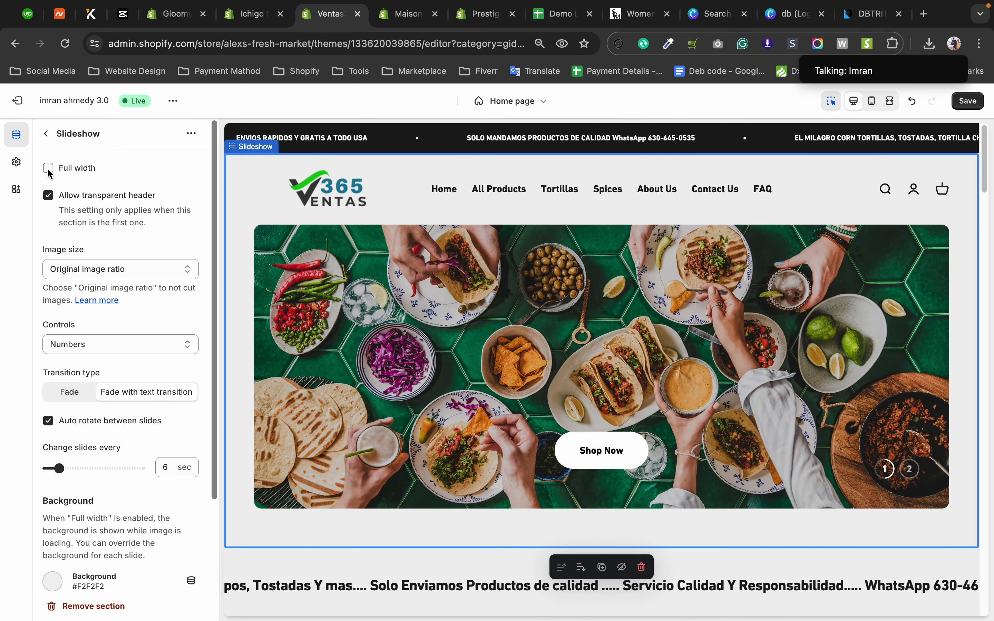
{"action": "left_click", "coordinate": [48, 135]}
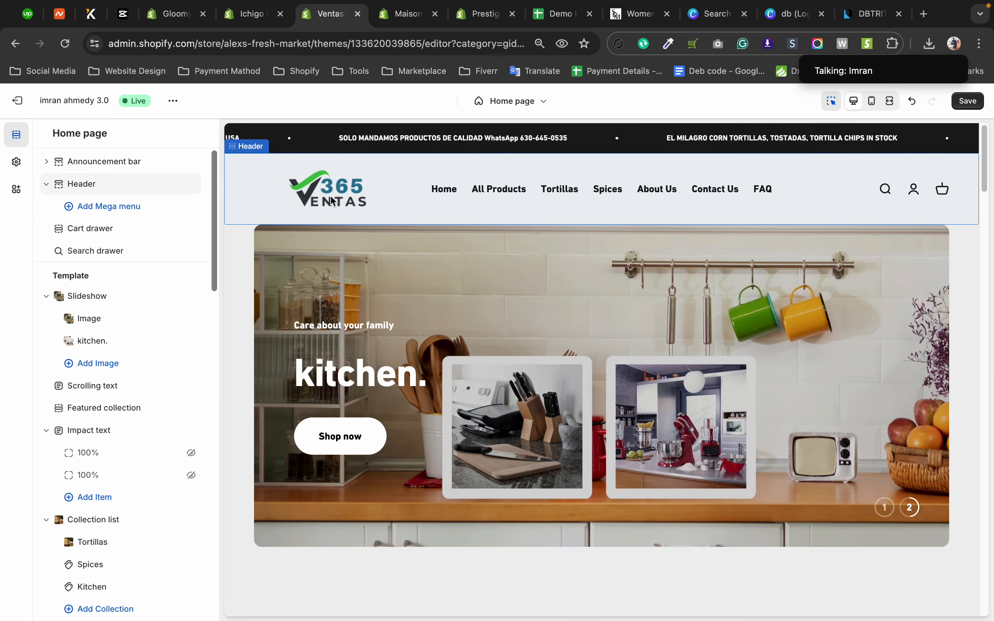
Examine the header's reduce padding, background opacity and background blur radius options.
{"action": "left_click", "coordinate": [298, 203]}
{"action": "scroll", "coordinate": [151, 337], "scroll_direction": "down", "scroll_amount": 10}
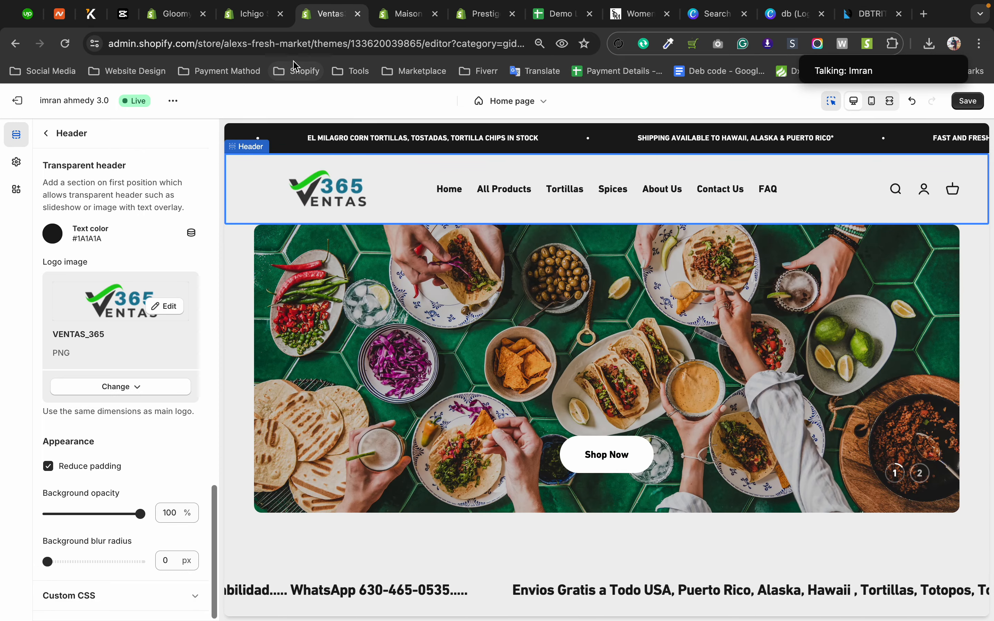
Switch to the Ichigo theme editor and examine the blocks of its three header sections, including which blocks the Single-Line header can add.
{"action": "left_click", "coordinate": [241, 17]}
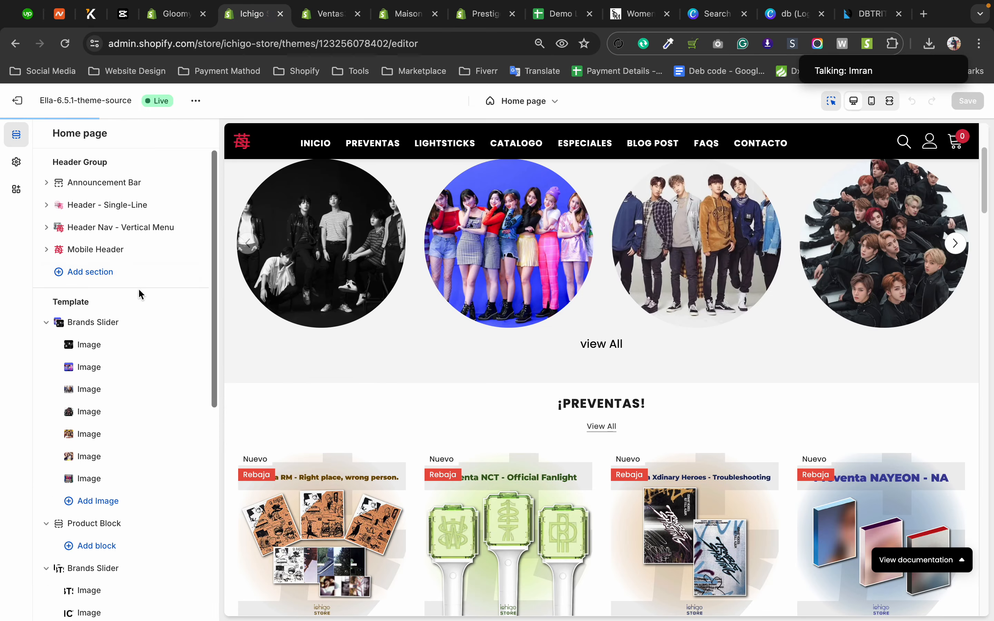
{"action": "left_click", "coordinate": [57, 230]}
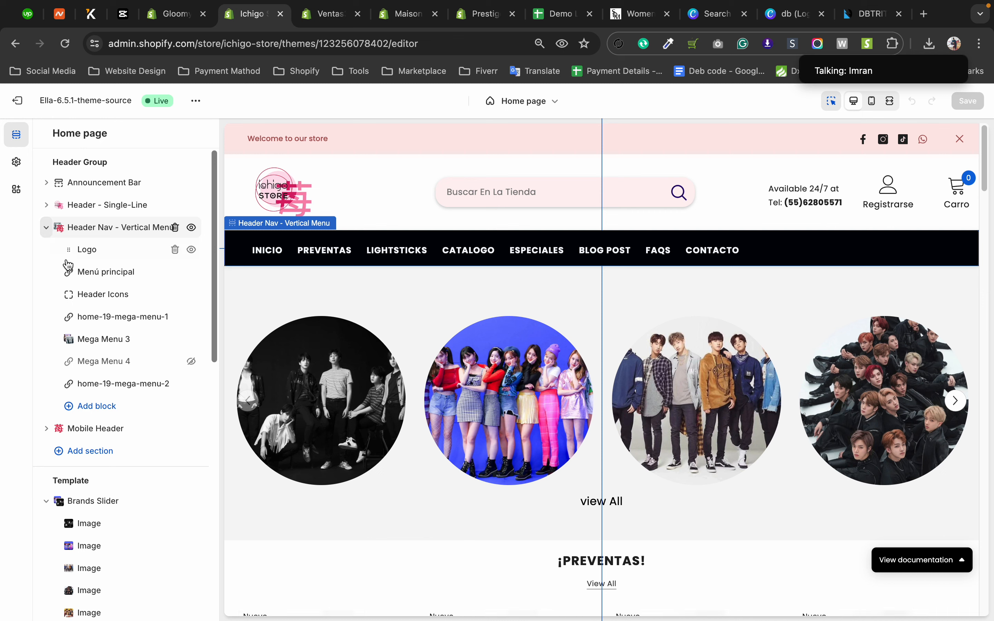
{"action": "left_click", "coordinate": [48, 430]}
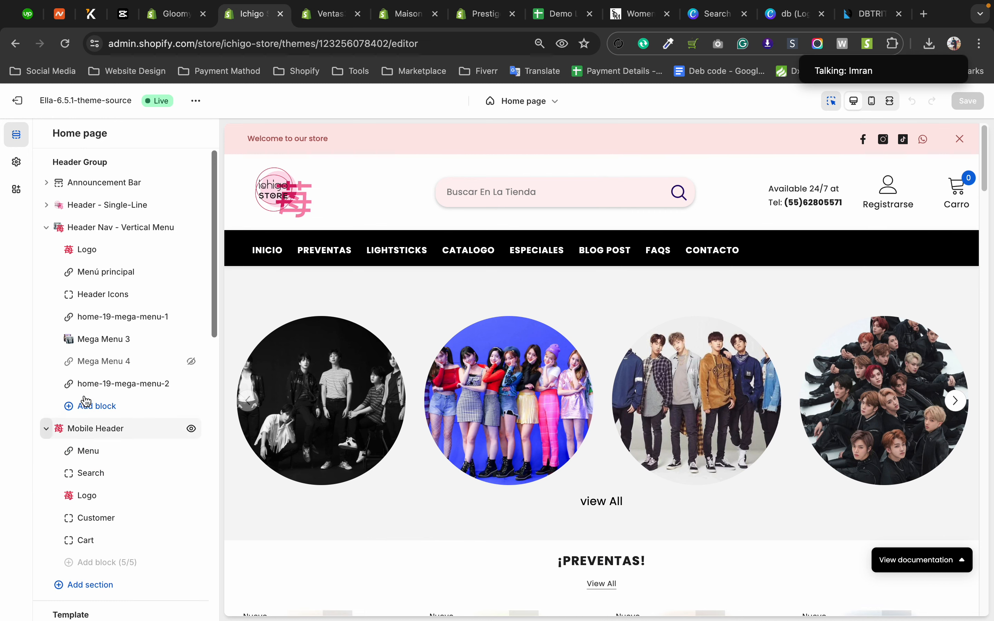
{"action": "scroll", "coordinate": [98, 390], "scroll_direction": "down", "scroll_amount": 3}
{"action": "scroll", "coordinate": [112, 346], "scroll_direction": "up", "scroll_amount": 3}
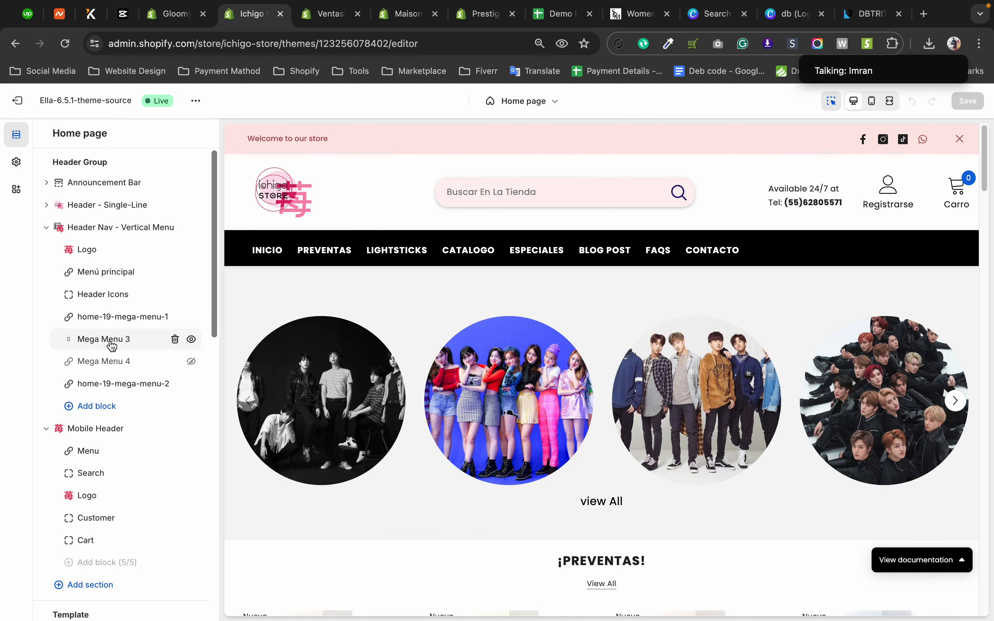
{"action": "left_click", "coordinate": [46, 205]}
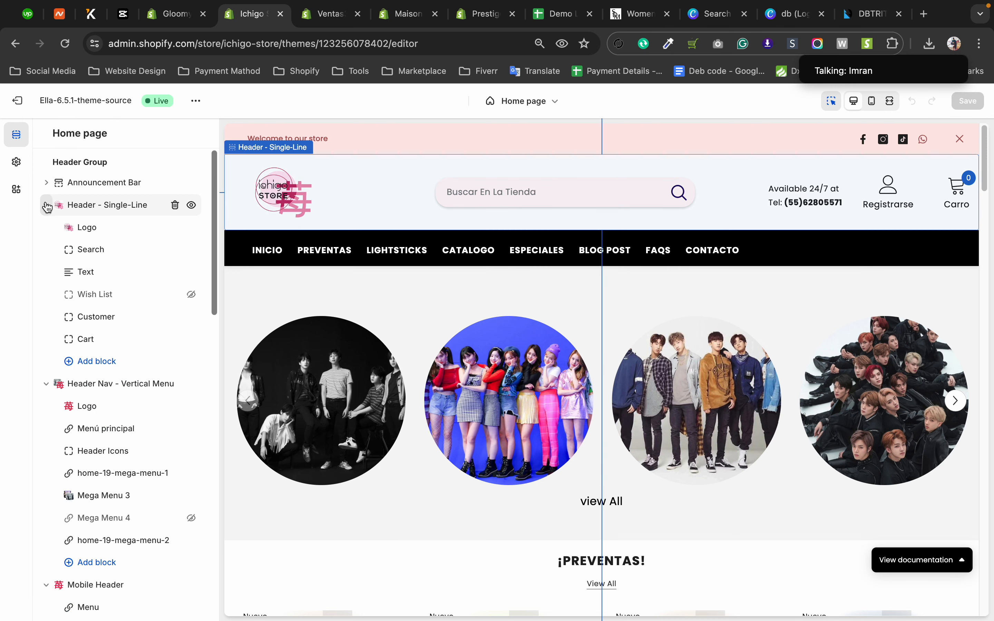
{"action": "left_click", "coordinate": [106, 366]}
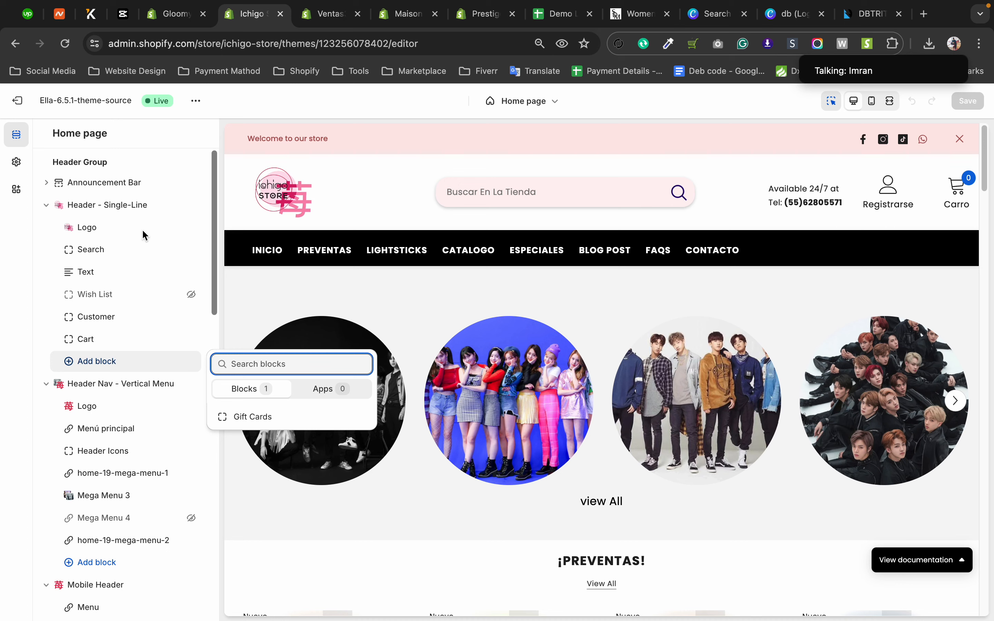
Hide the Logo, Search and Text blocks of the Header - Single-Line section.
{"action": "left_click", "coordinate": [175, 228]}
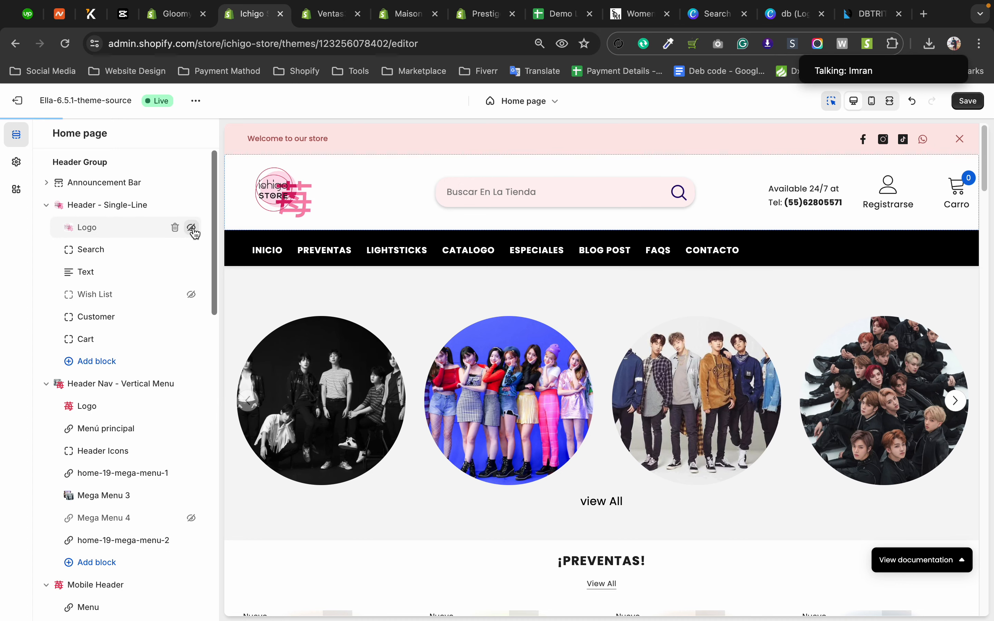
{"action": "left_click", "coordinate": [192, 229]}
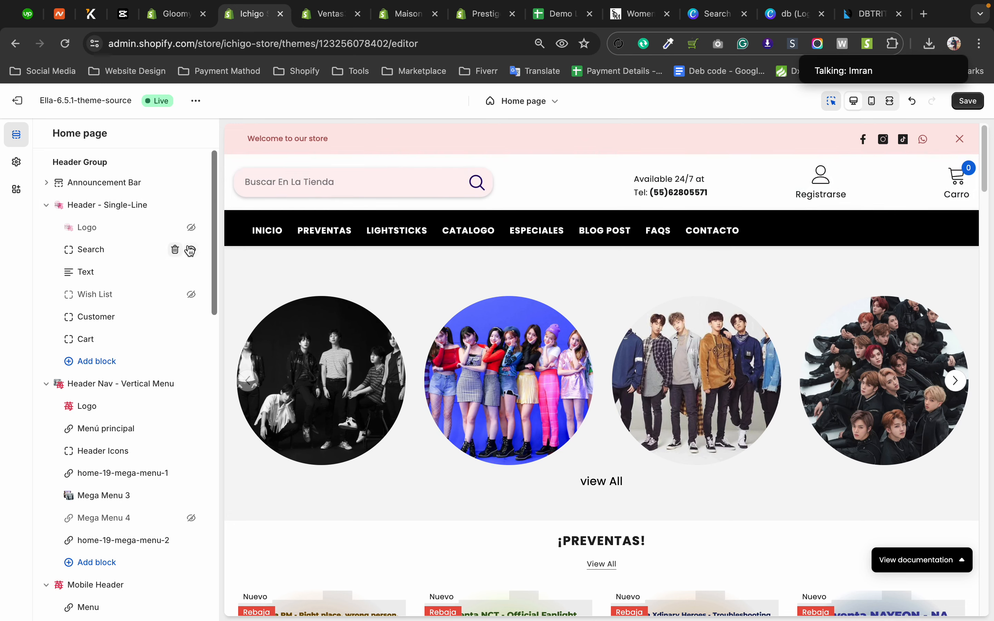
{"action": "left_click", "coordinate": [192, 250]}
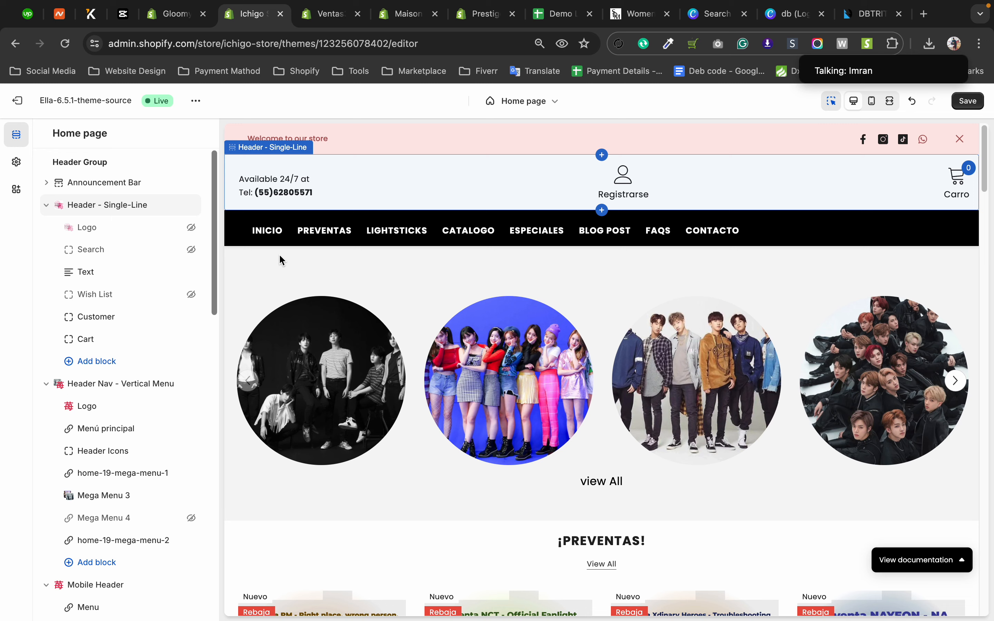
{"action": "left_click", "coordinate": [192, 272]}
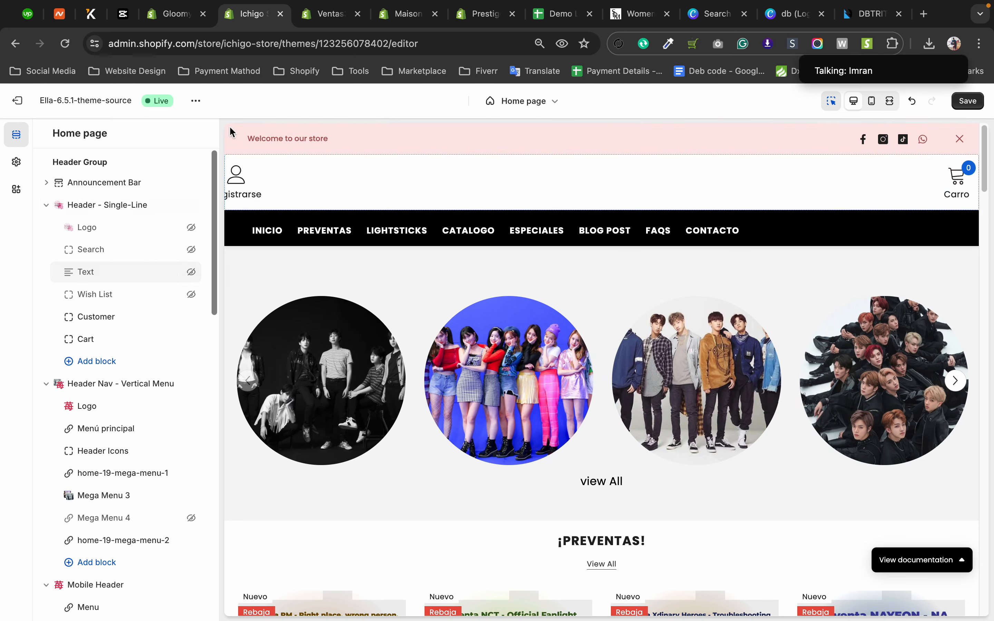
Return to the Ventas theme editor and check the cart drawer's settings, including the Show checkout button option.
{"action": "left_click", "coordinate": [327, 13]}
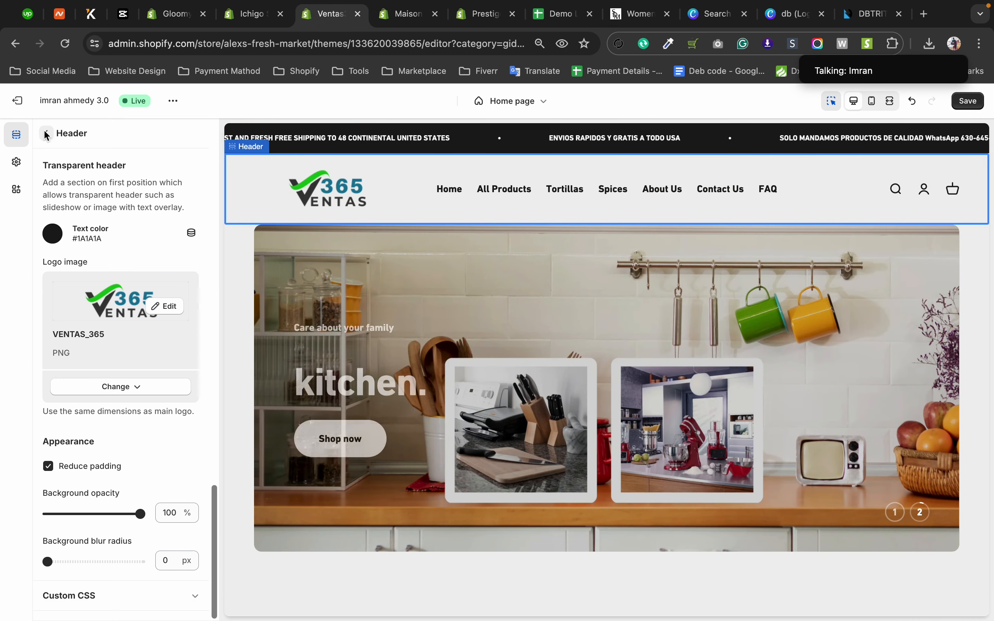
{"action": "left_click", "coordinate": [46, 134]}
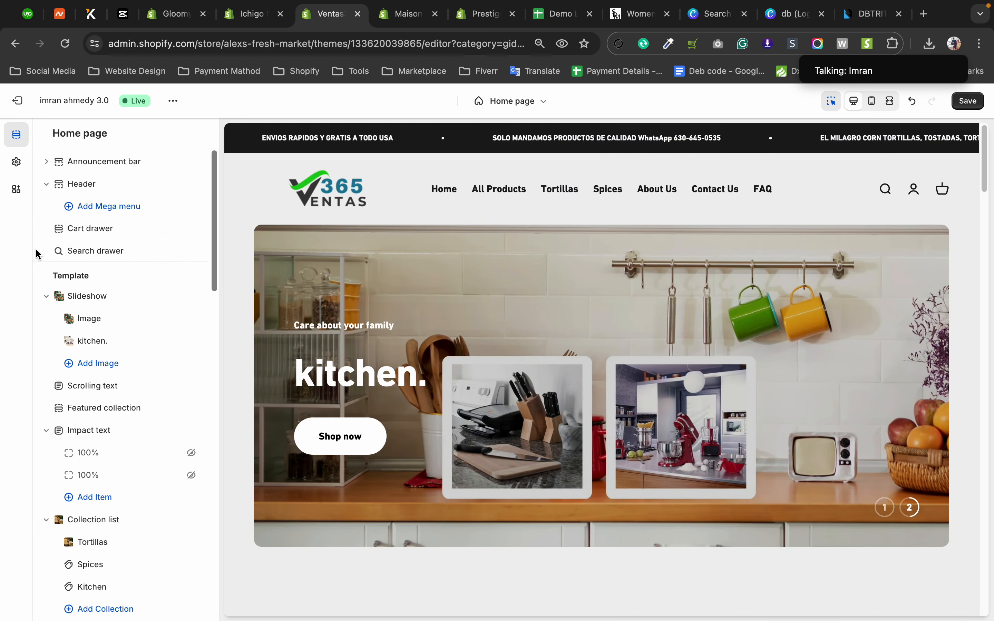
{"action": "left_click", "coordinate": [81, 230]}
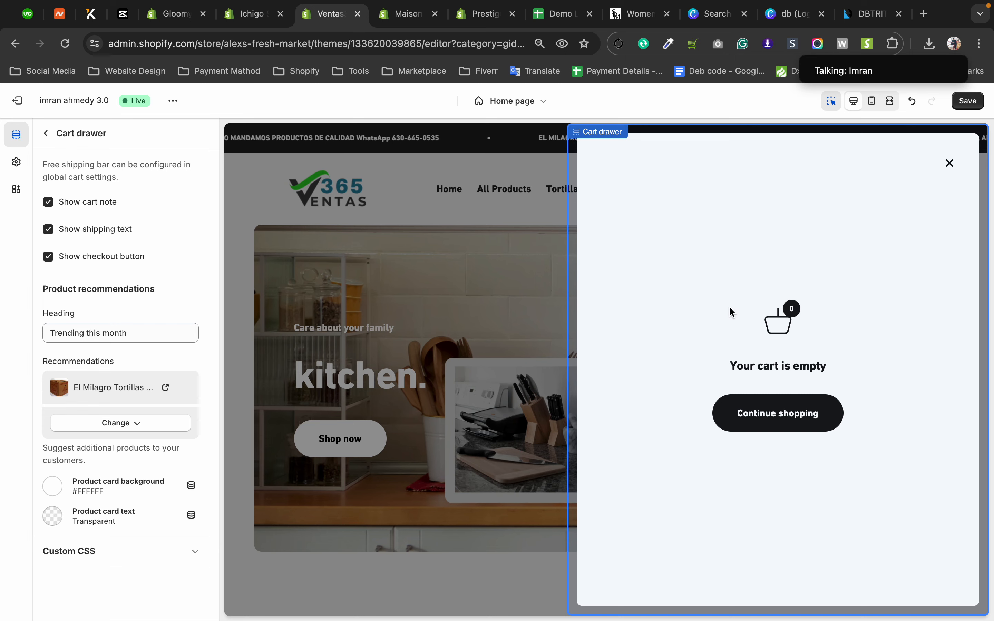
{"action": "left_click", "coordinate": [48, 259]}
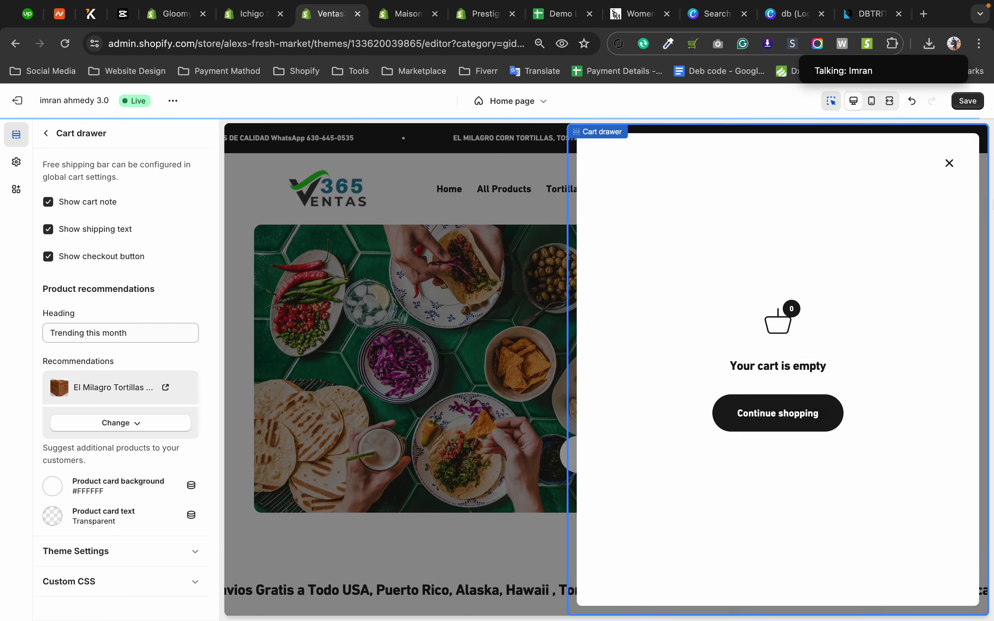
Add the El Milagro 100% Natural Chips to the cart in the store preview and open the cart drawer.
{"action": "left_click", "coordinate": [951, 166]}
{"action": "scroll", "coordinate": [513, 342], "scroll_direction": "down", "scroll_amount": 10}
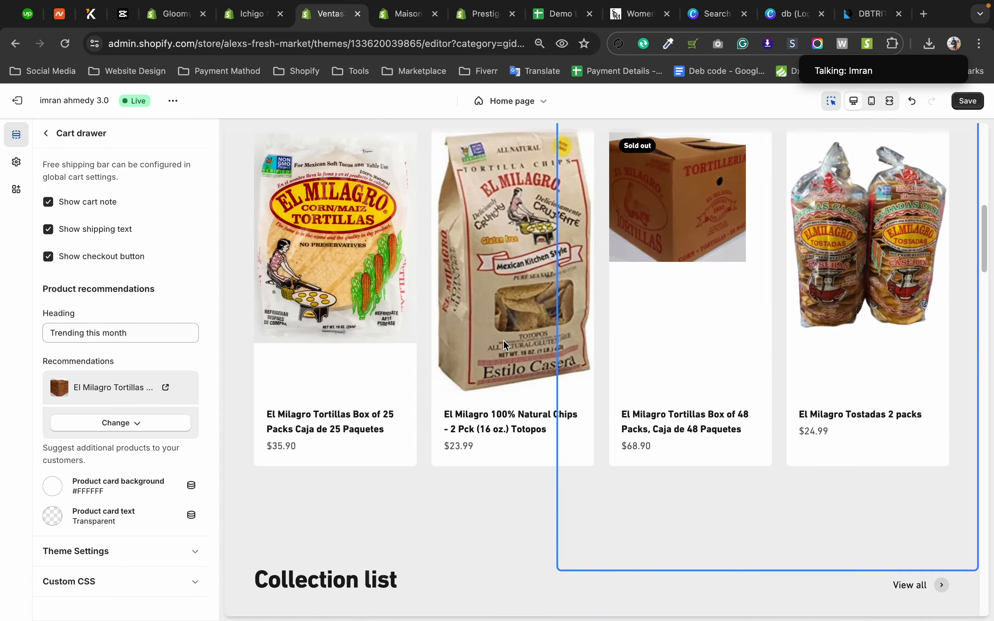
{"action": "scroll", "coordinate": [489, 255], "scroll_direction": "up", "scroll_amount": 3}
{"action": "left_click", "coordinate": [544, 446]}
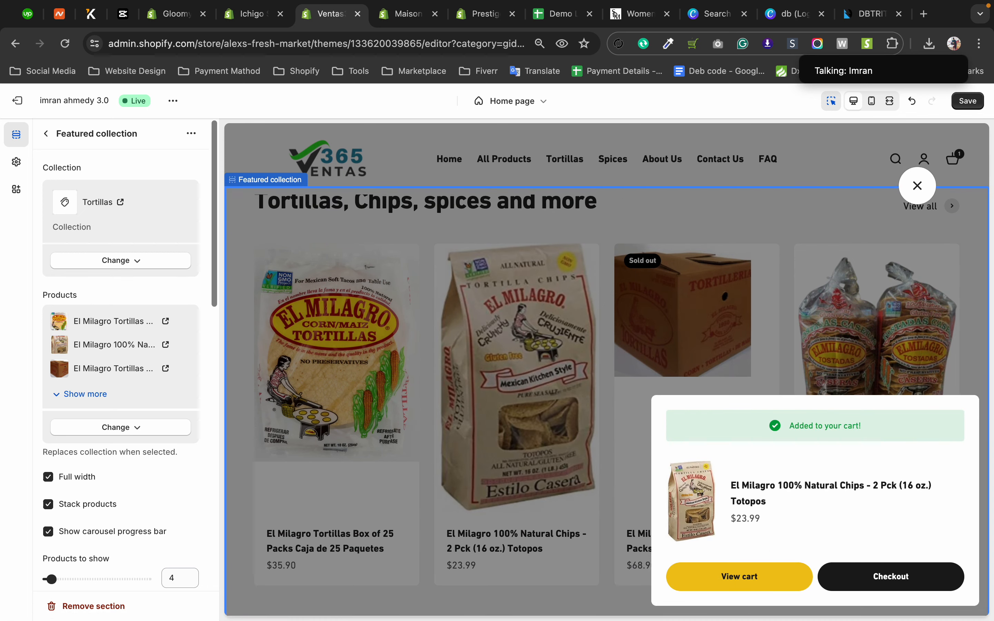
{"action": "left_click", "coordinate": [953, 175]}
{"action": "left_click", "coordinate": [953, 165]}
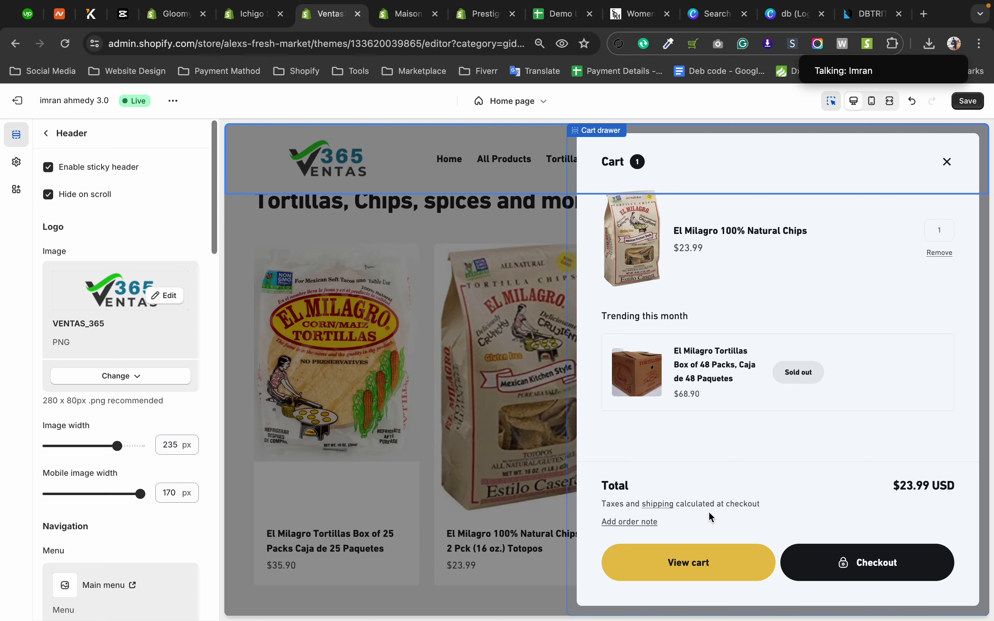
Try the cart drawer section's shipping text and cart note options with a product in the cart, leaving both enabled.
{"action": "left_click", "coordinate": [47, 135]}
{"action": "left_click", "coordinate": [74, 226]}
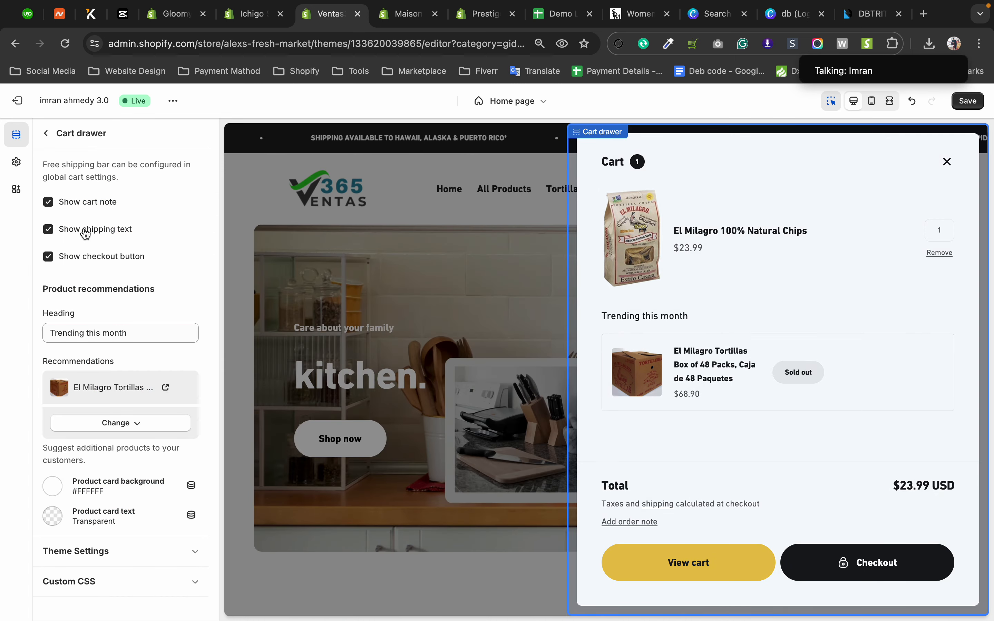
{"action": "left_click", "coordinate": [49, 229]}
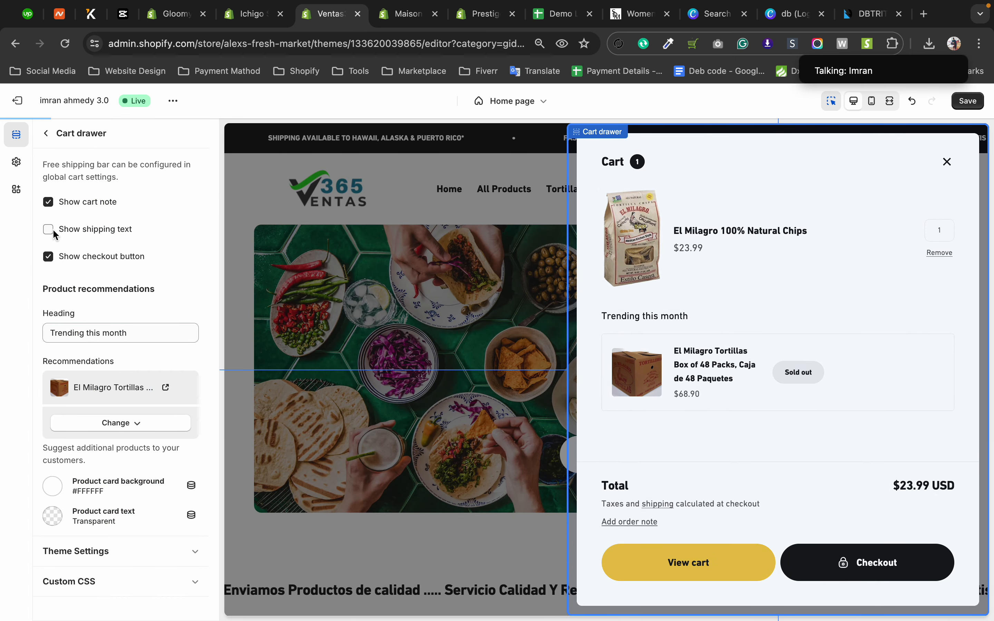
{"action": "left_click", "coordinate": [48, 202]}
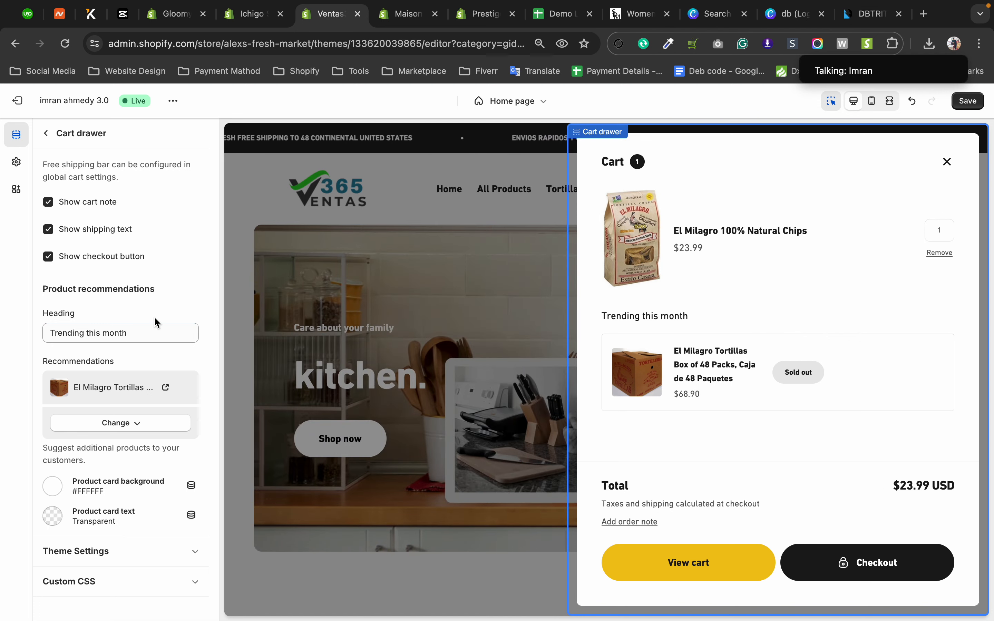
{"action": "left_click", "coordinate": [52, 138]}
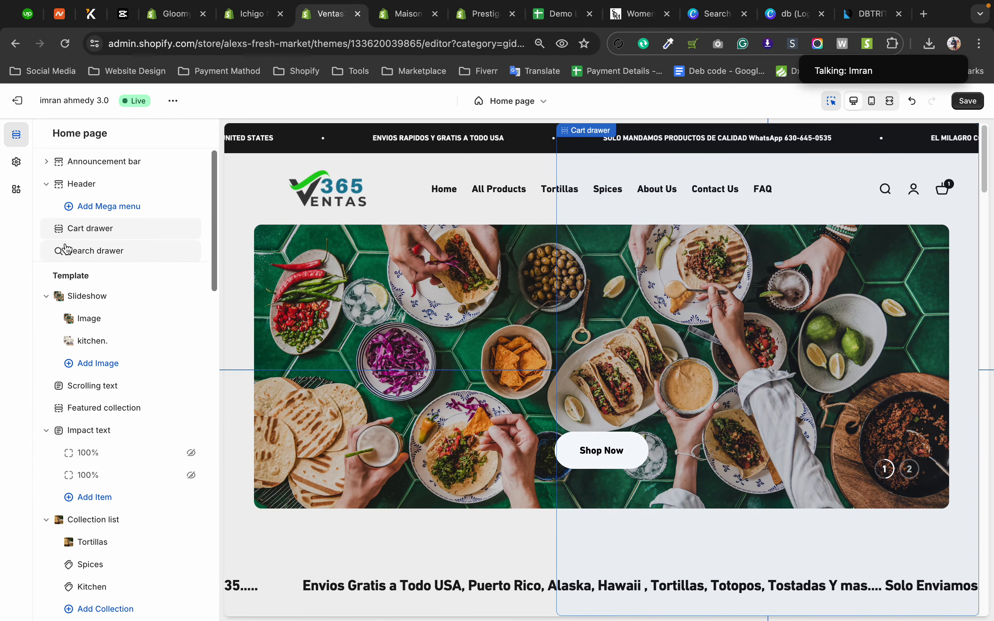
Open the search drawer's settings and test its search in the preview with "pro".
{"action": "left_click", "coordinate": [90, 252]}
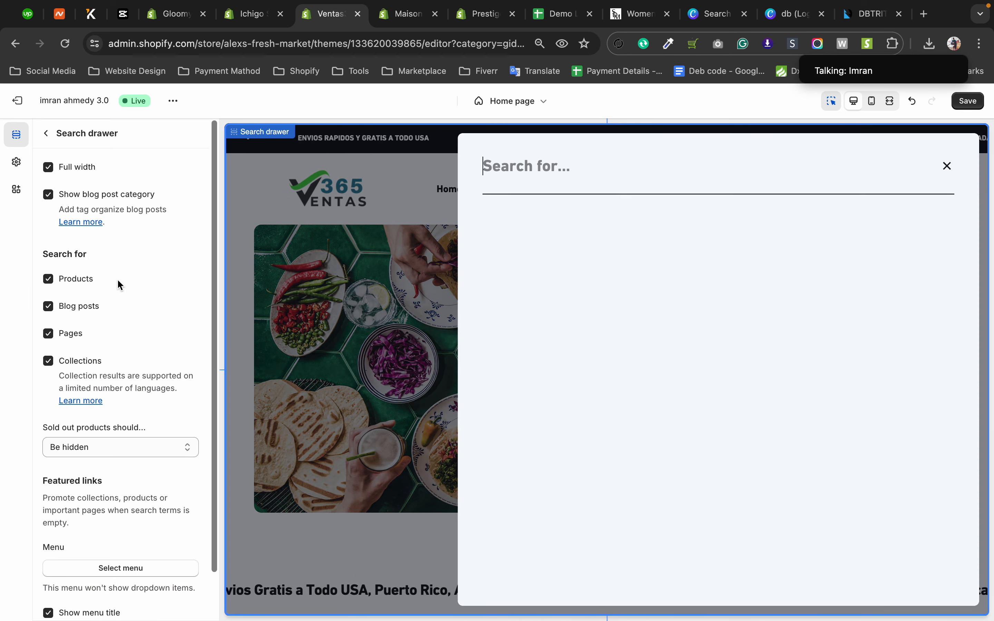
{"action": "left_click", "coordinate": [53, 169]}
{"action": "left_click", "coordinate": [52, 168]}
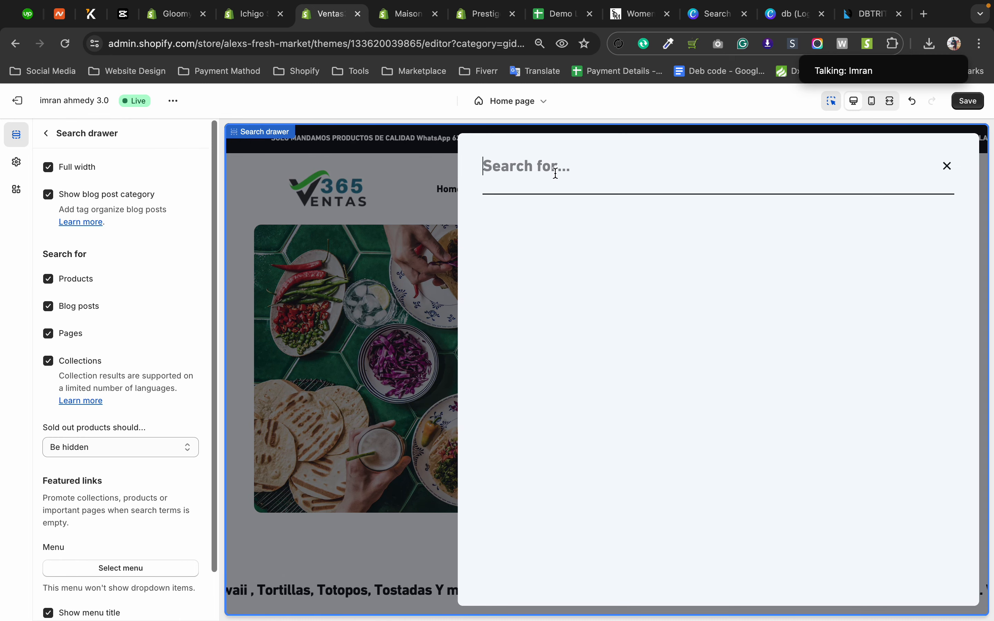
{"action": "type", "text": "pro"}
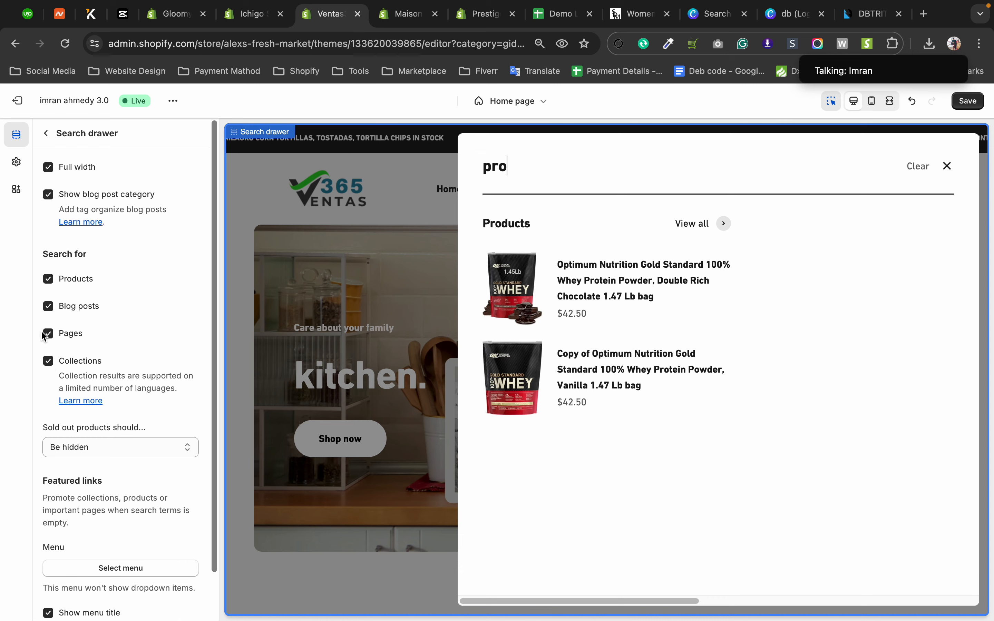
Review the remaining search drawer settings and close the search drawer in the store preview.
{"action": "scroll", "coordinate": [66, 366], "scroll_direction": "down", "scroll_amount": 3}
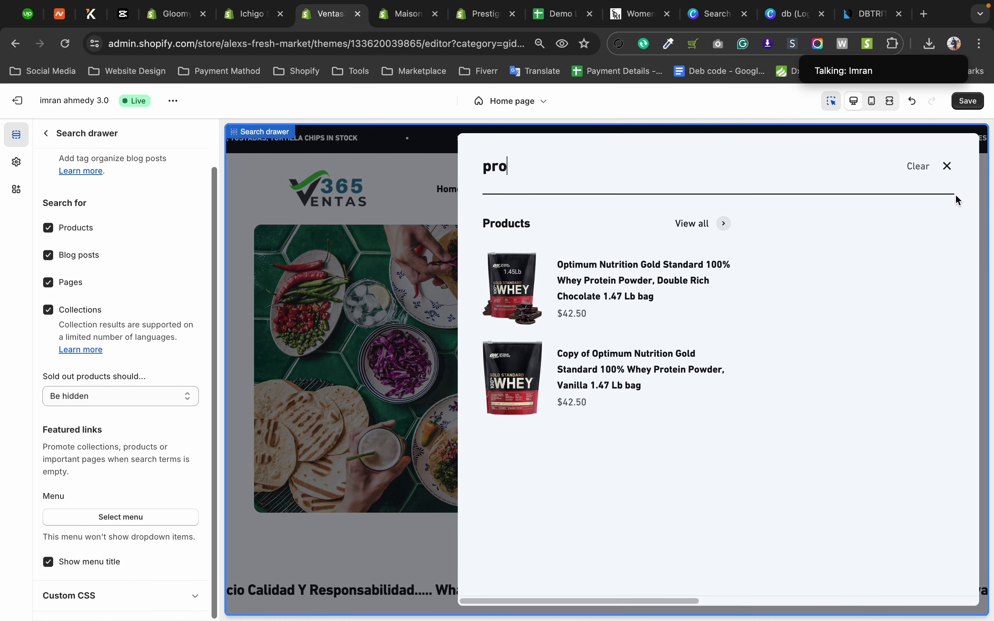
{"action": "left_click", "coordinate": [948, 168]}
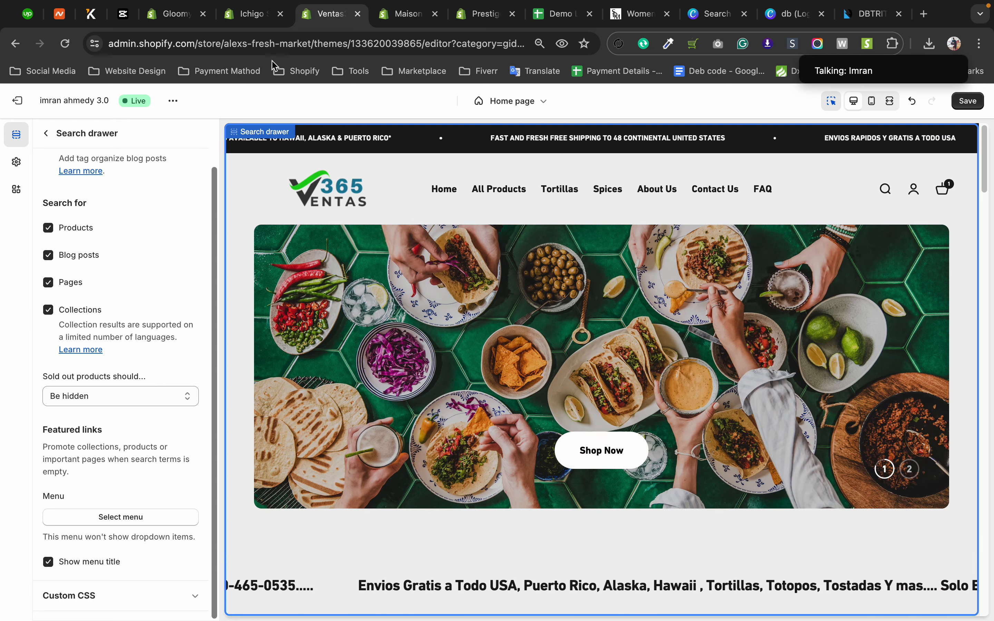
Switch to the Ichigo theme editor and unhide the Logo, Search, Text and Wish List blocks in the Header - Single-Line section.
{"action": "left_click", "coordinate": [244, 16]}
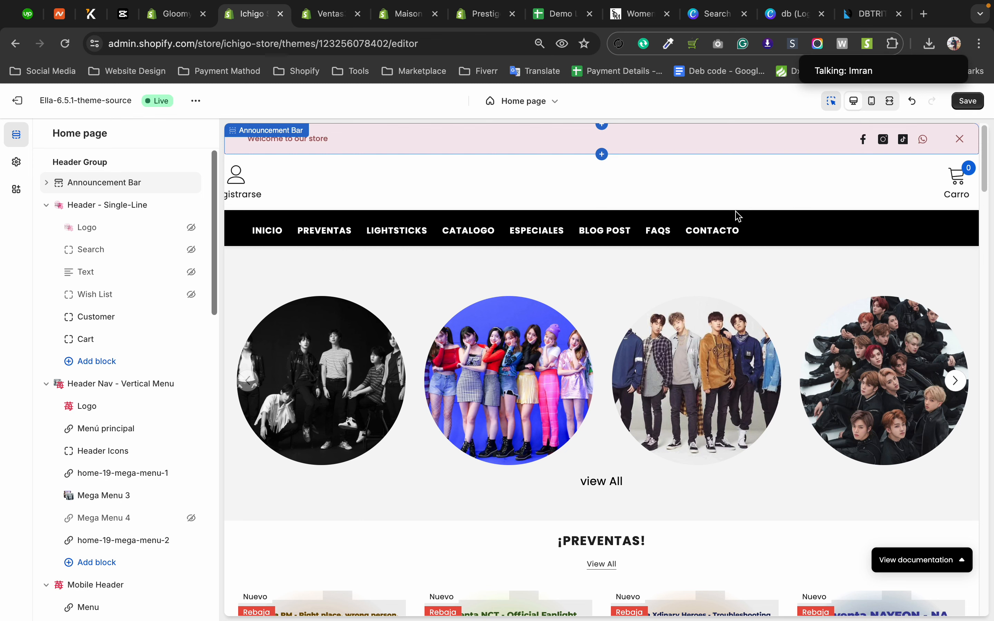
{"action": "left_click", "coordinate": [192, 228]}
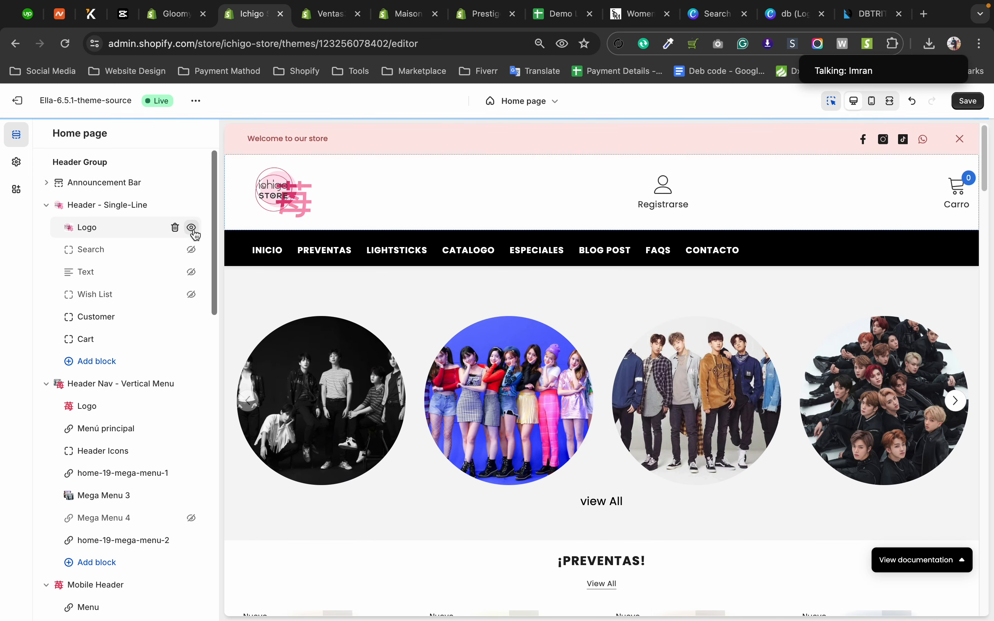
{"action": "left_click", "coordinate": [192, 251]}
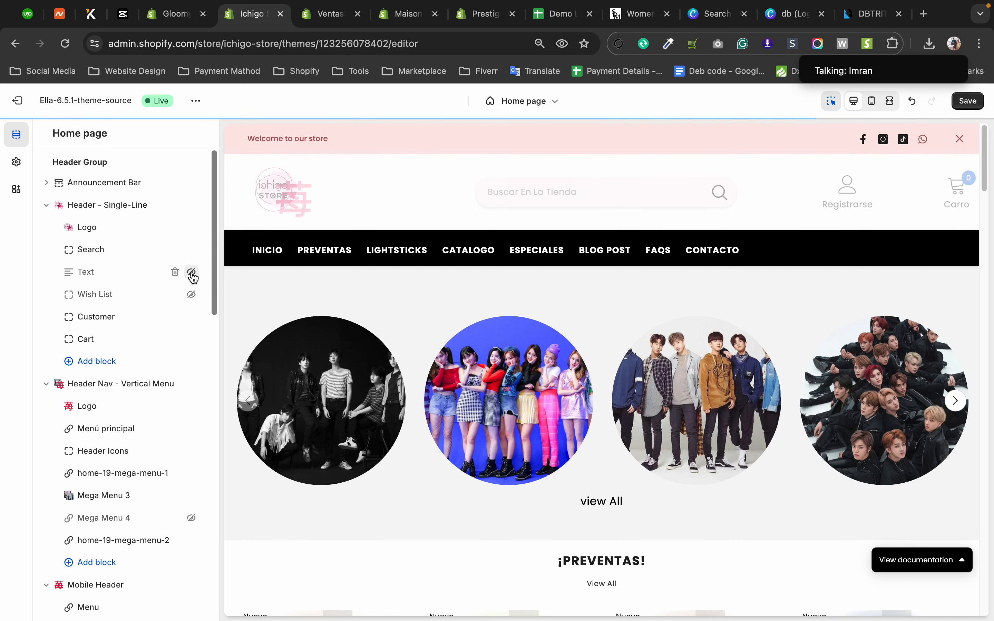
{"action": "left_click", "coordinate": [192, 272]}
{"action": "left_click", "coordinate": [193, 297]}
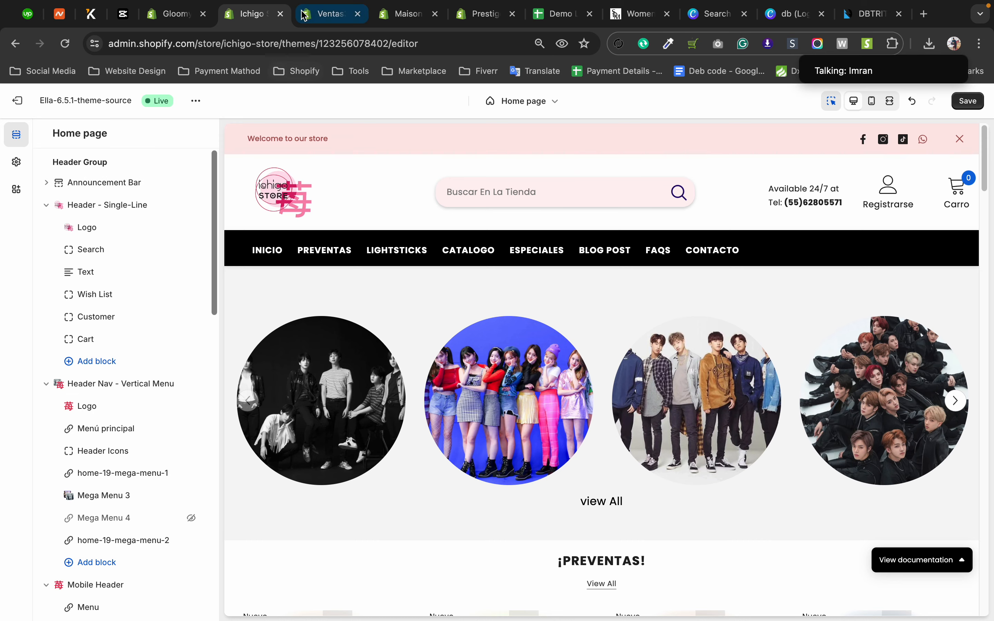
Return to the Ventas theme editor and check the search drawer's choices for sold out products, keeping Be hidden.
{"action": "left_click", "coordinate": [329, 15]}
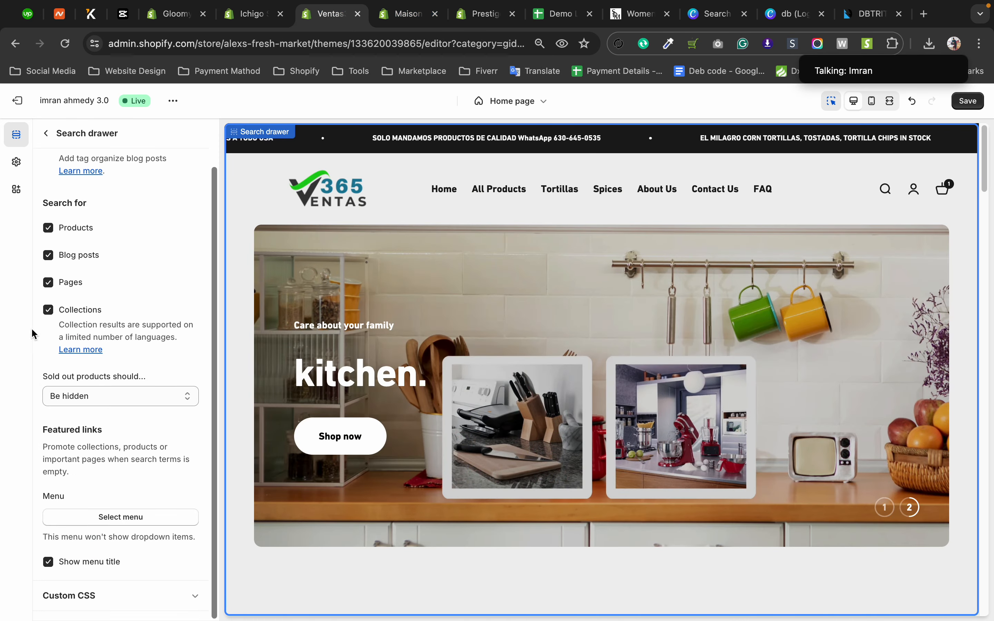
{"action": "left_click_drag", "start_coordinate": [213, 195], "coordinate": [209, 217]}
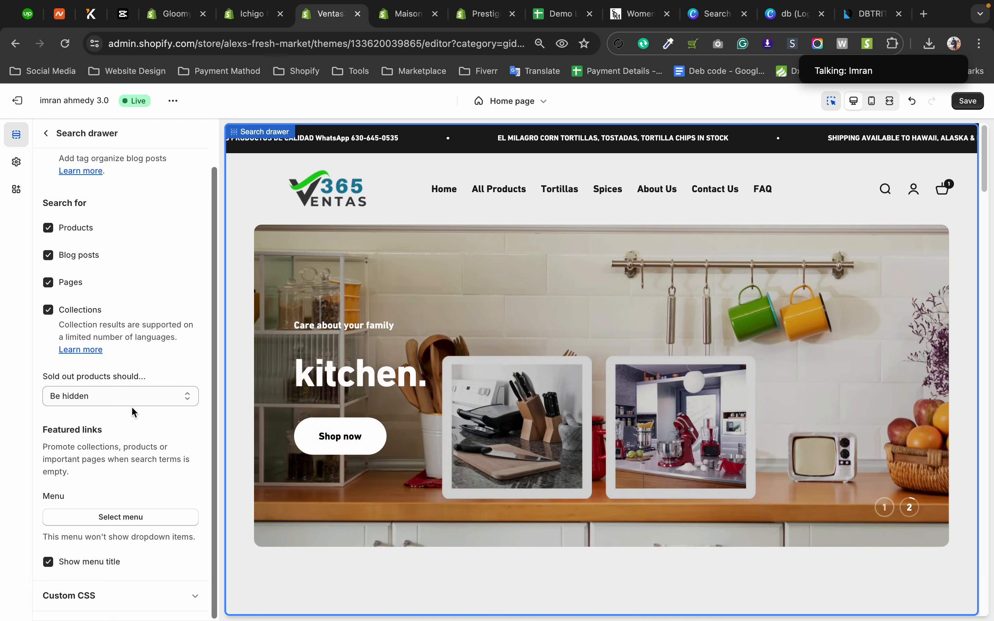
{"action": "left_click", "coordinate": [132, 403]}
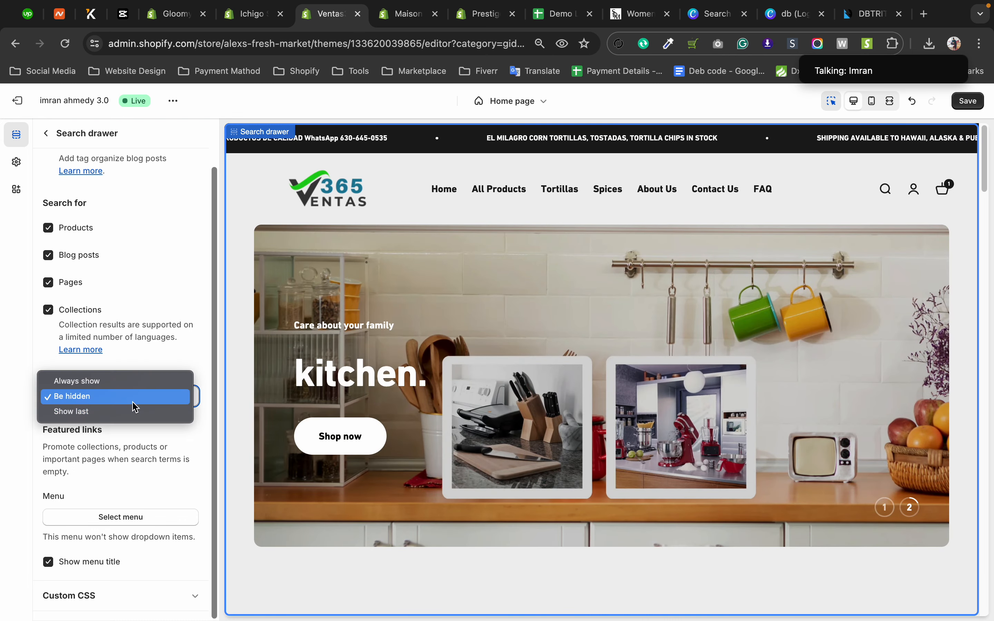
{"action": "left_click", "coordinate": [19, 431]}
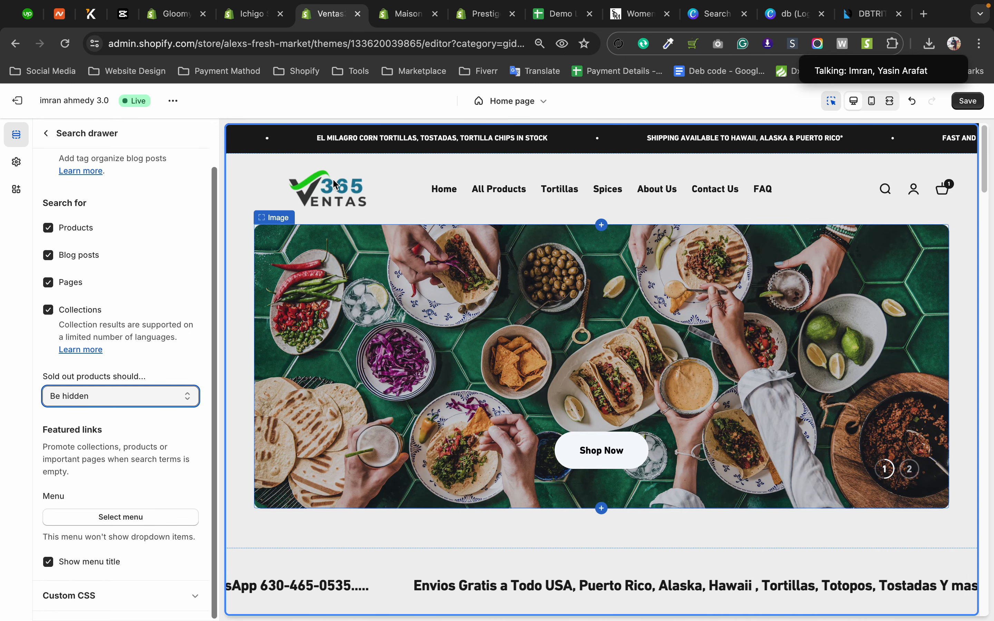
Go back to the Ichigo theme editor and examine the store's footer in both the desktop and mobile previews.
{"action": "left_click", "coordinate": [249, 18]}
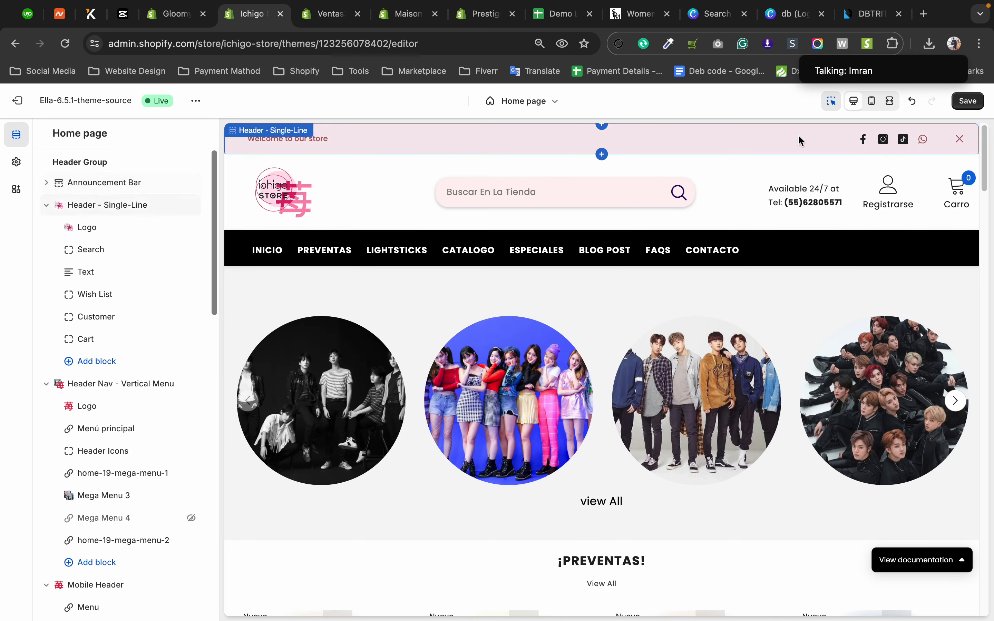
{"action": "scroll", "coordinate": [660, 329], "scroll_direction": "down", "scroll_amount": 15}
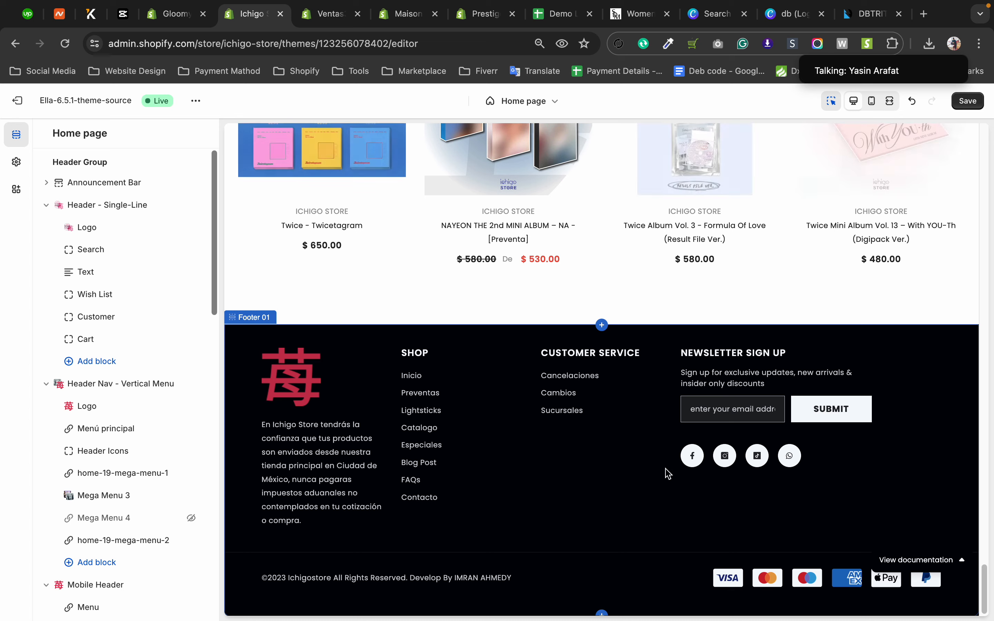
{"action": "left_click", "coordinate": [871, 101]}
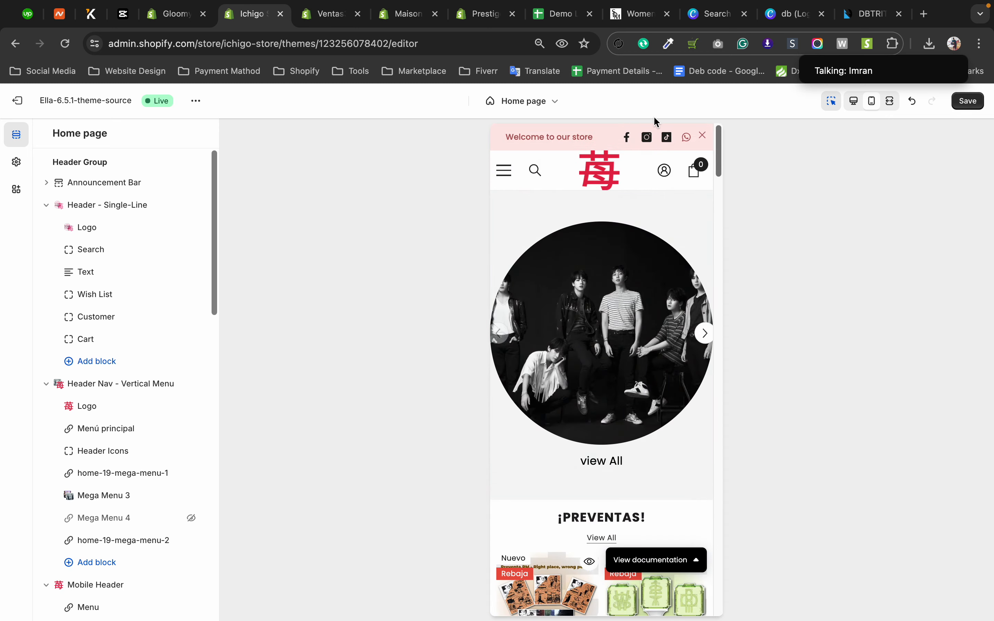
{"action": "scroll", "coordinate": [604, 366], "scroll_direction": "down", "scroll_amount": 5}
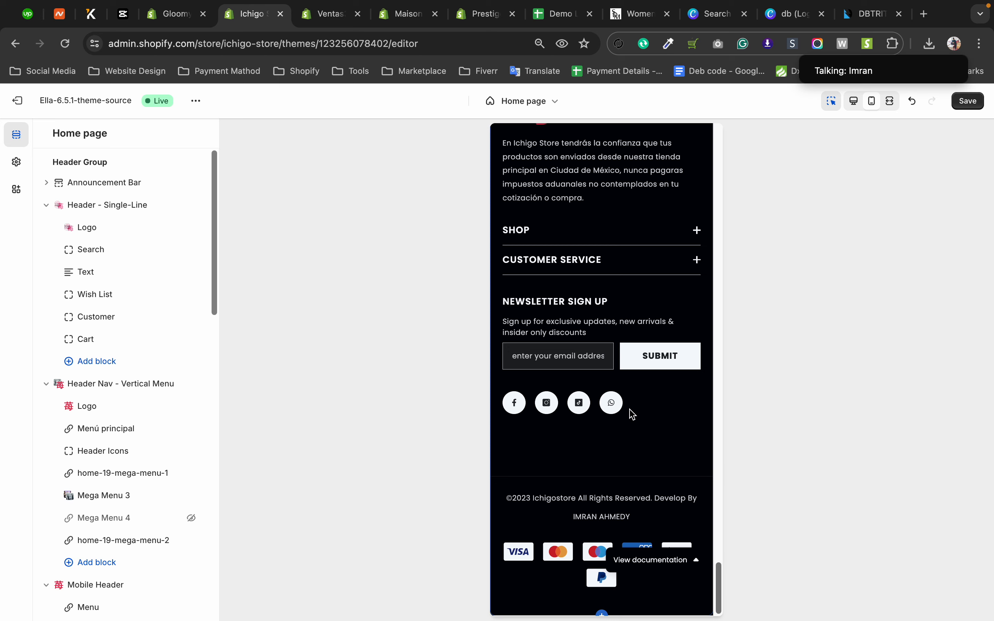
Open Maison Bohiti's "final of Prestige" theme for customization and examine its footer in the mobile preview.
{"action": "left_click", "coordinate": [404, 14]}
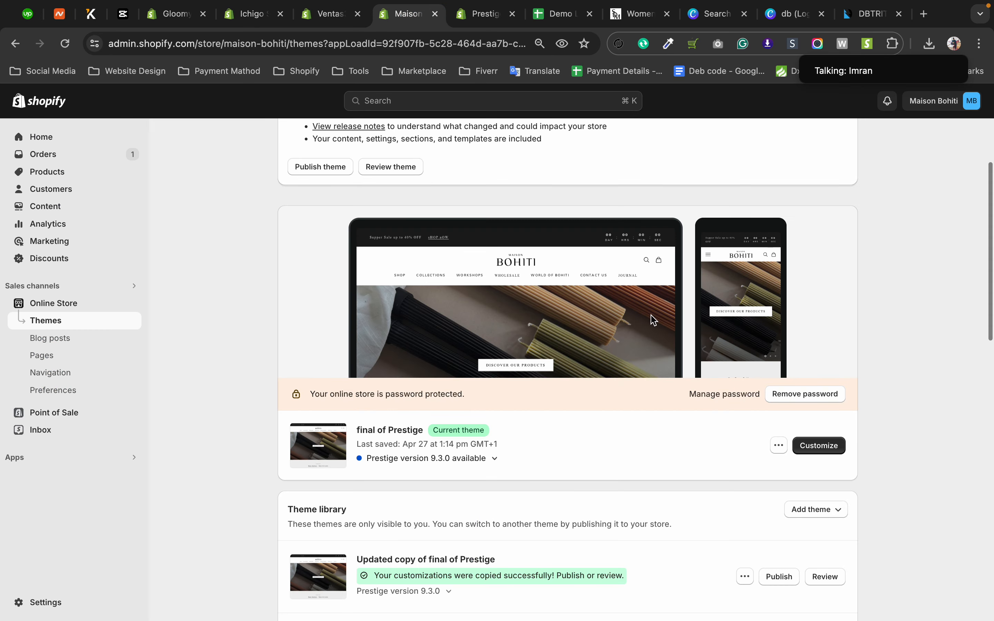
{"action": "left_click", "coordinate": [479, 20]}
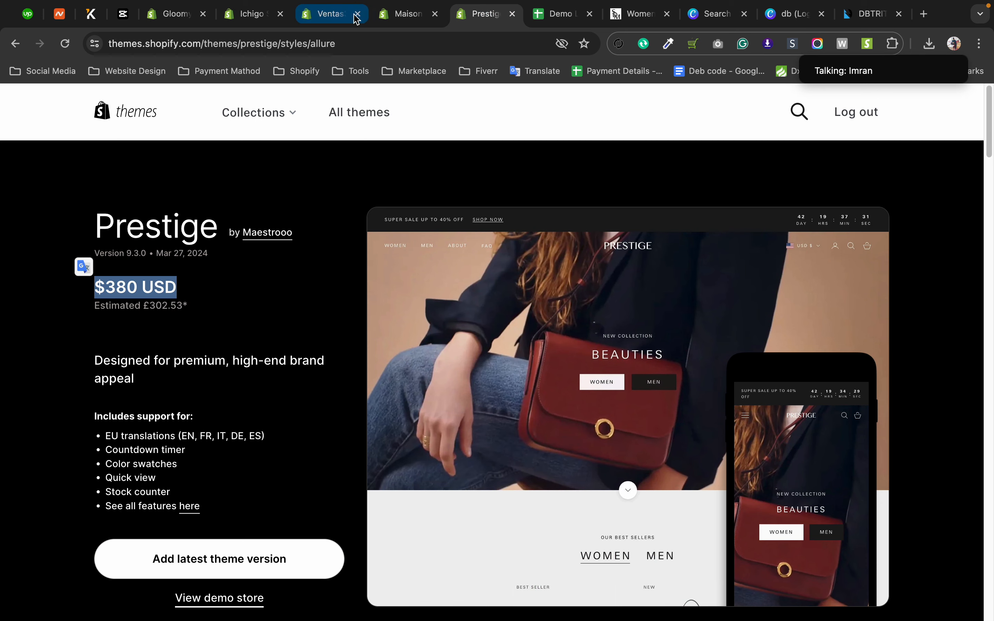
{"action": "left_click", "coordinate": [395, 16]}
{"action": "left_click", "coordinate": [813, 449]}
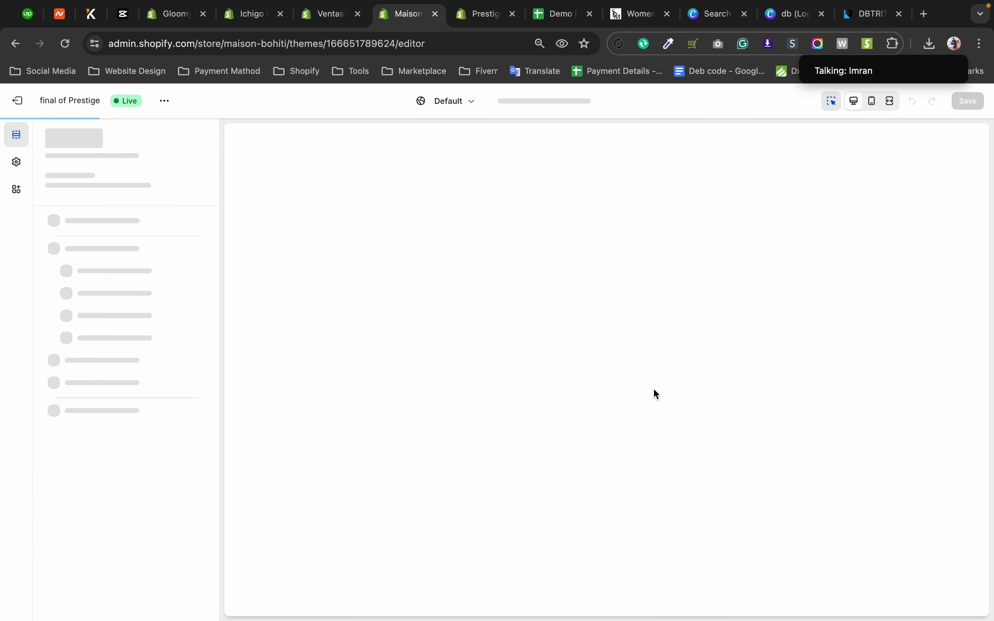
{"action": "left_click", "coordinate": [872, 101]}
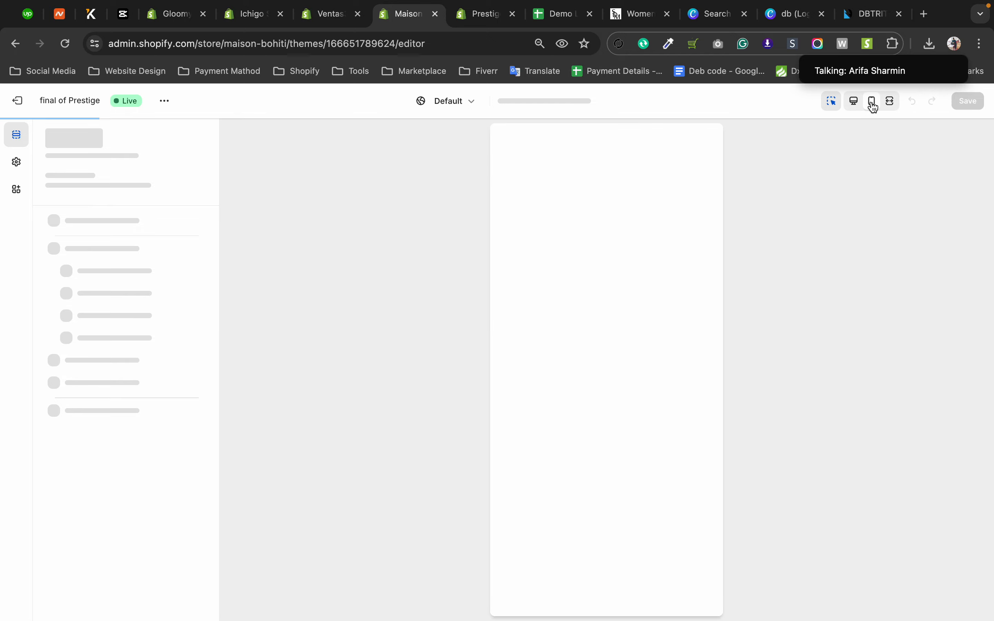
{"action": "scroll", "coordinate": [583, 359], "scroll_direction": "down", "scroll_amount": 20}
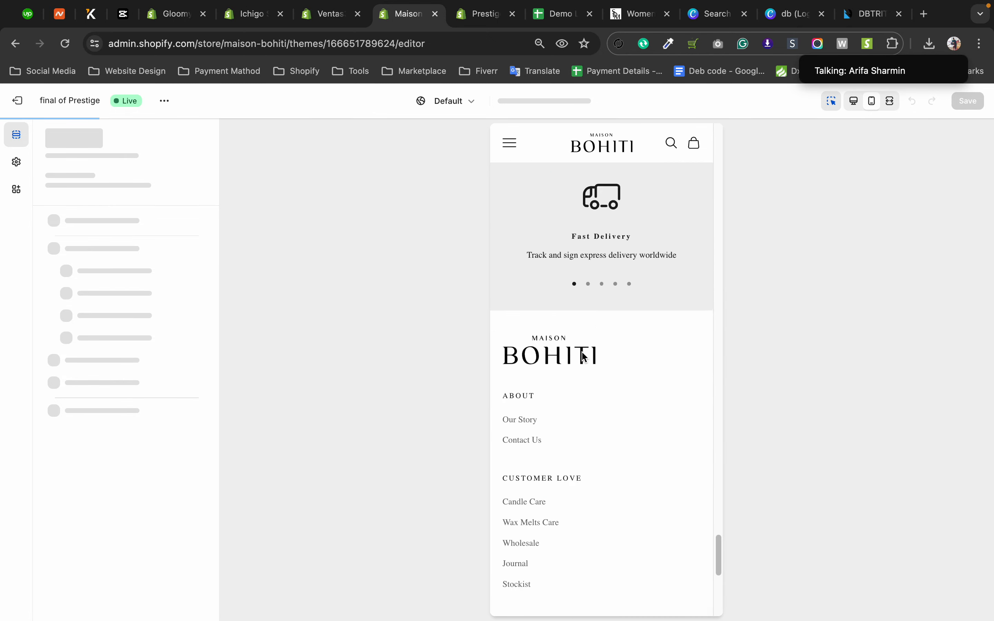
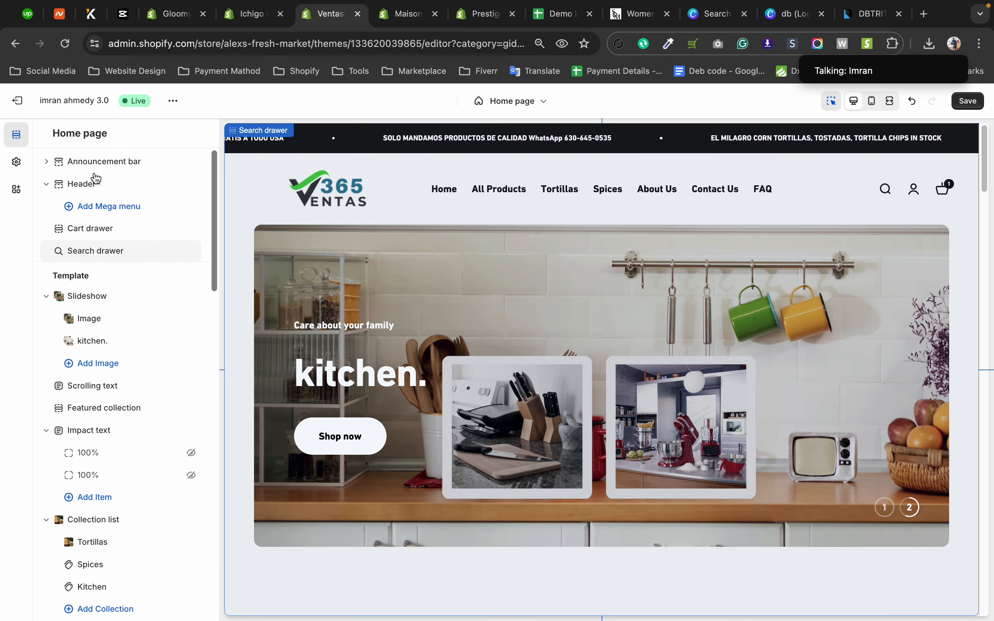
Leave the Ventas theme editor and examine the store's navigation menus and its list of pages in the admin.
{"action": "left_click", "coordinate": [17, 100]}
{"action": "left_click", "coordinate": [646, 384]}
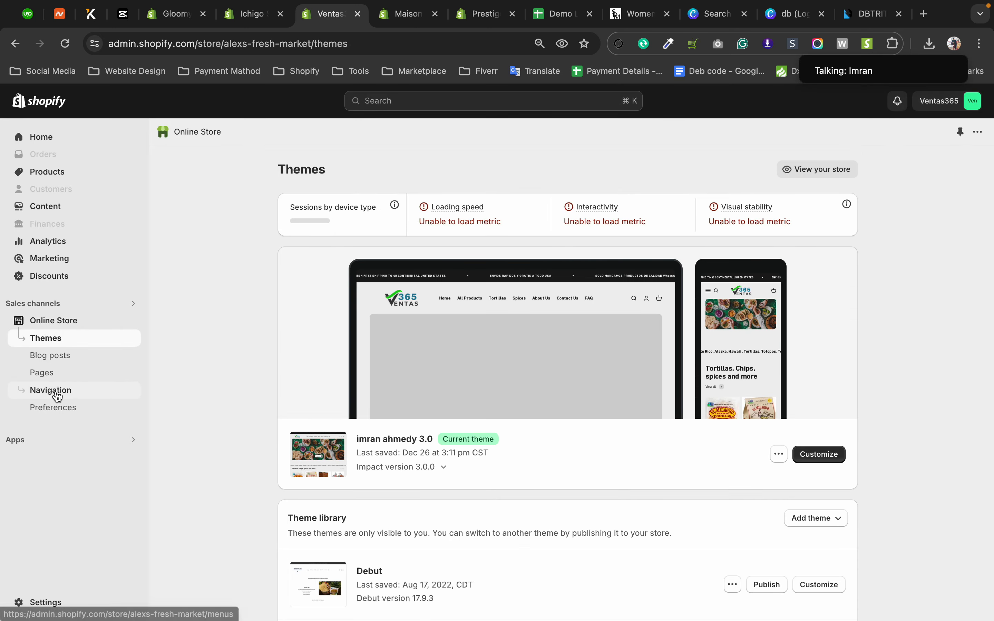
{"action": "left_click", "coordinate": [52, 392]}
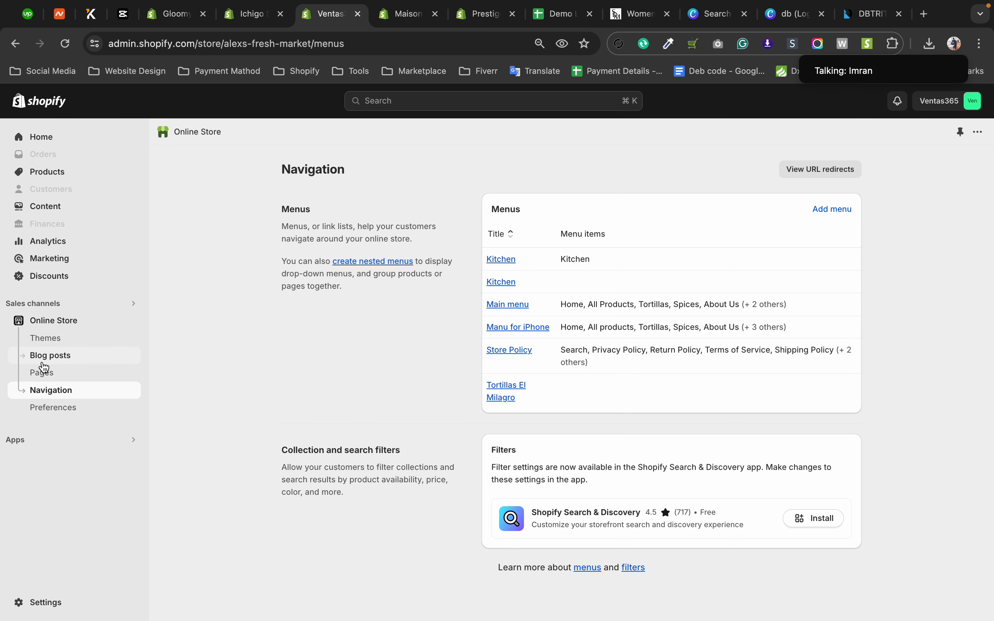
{"action": "left_click", "coordinate": [52, 377]}
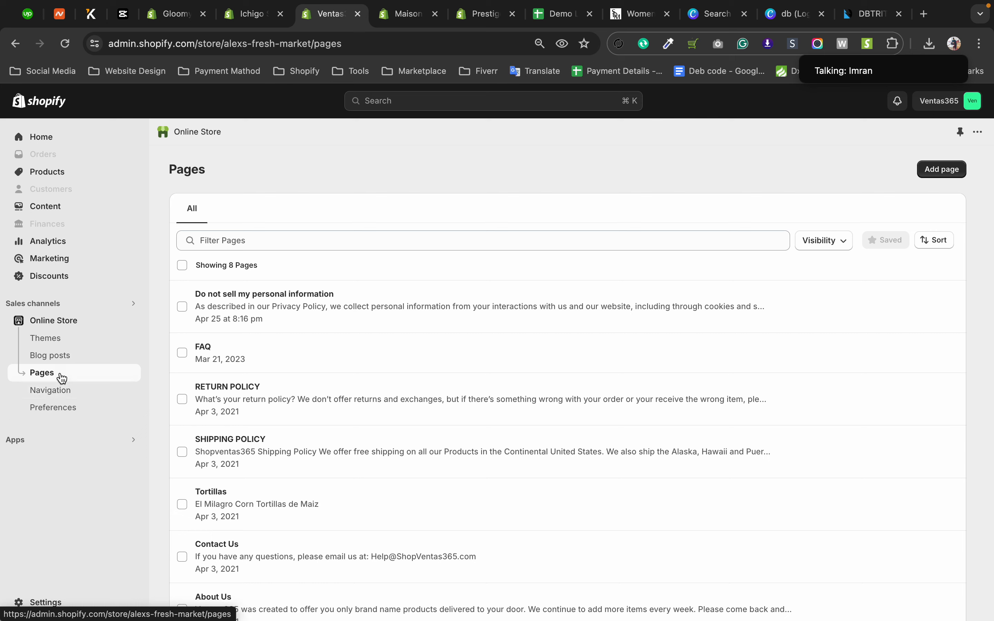
{"action": "left_click", "coordinate": [65, 396]}
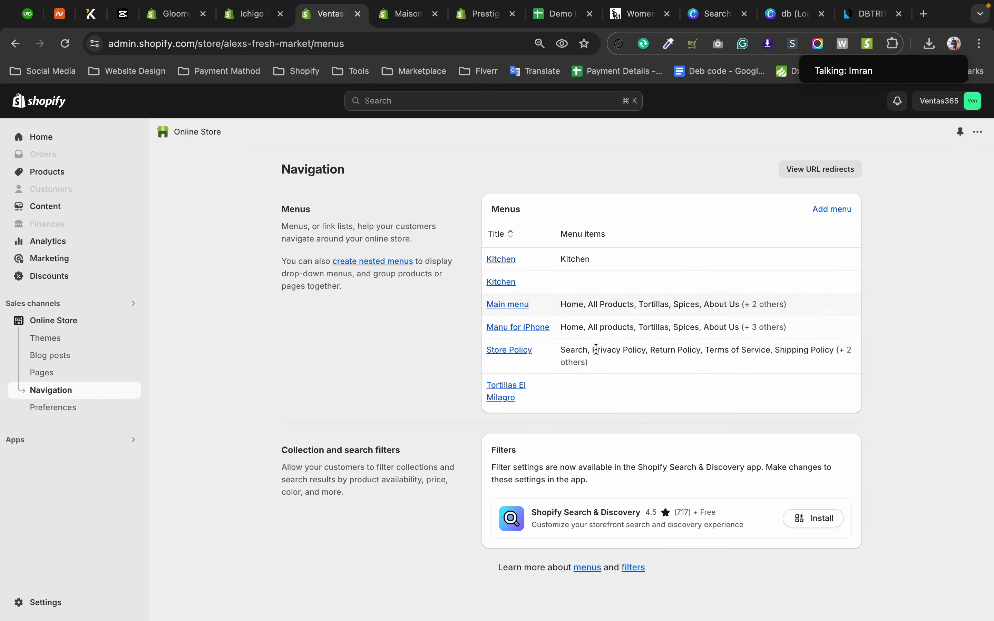
{"action": "left_click", "coordinate": [41, 178]}
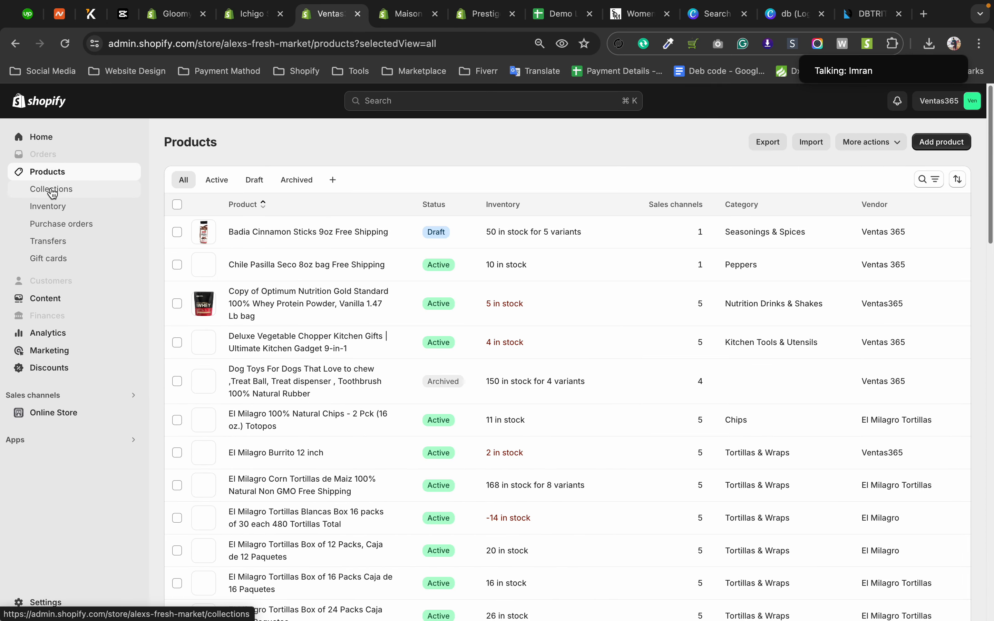
{"action": "left_click", "coordinate": [78, 419]}
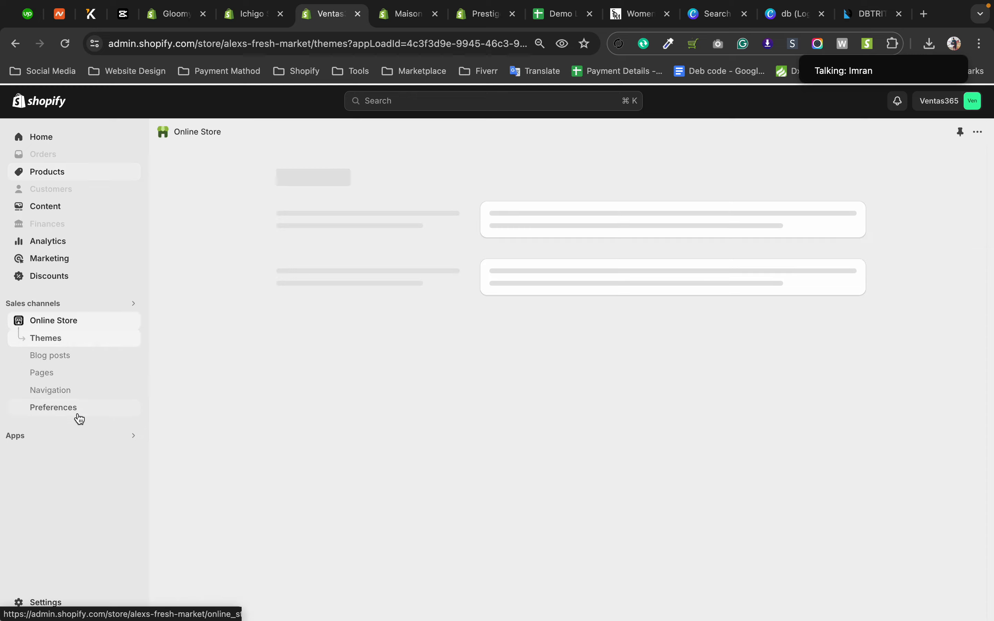
{"action": "left_click", "coordinate": [60, 374]}
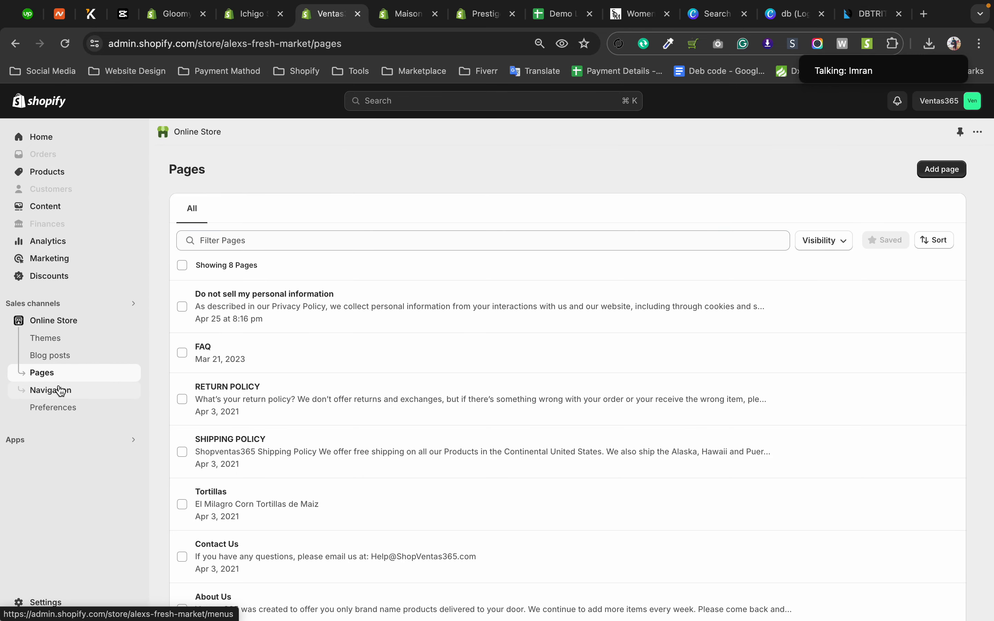
{"action": "left_click", "coordinate": [60, 391]}
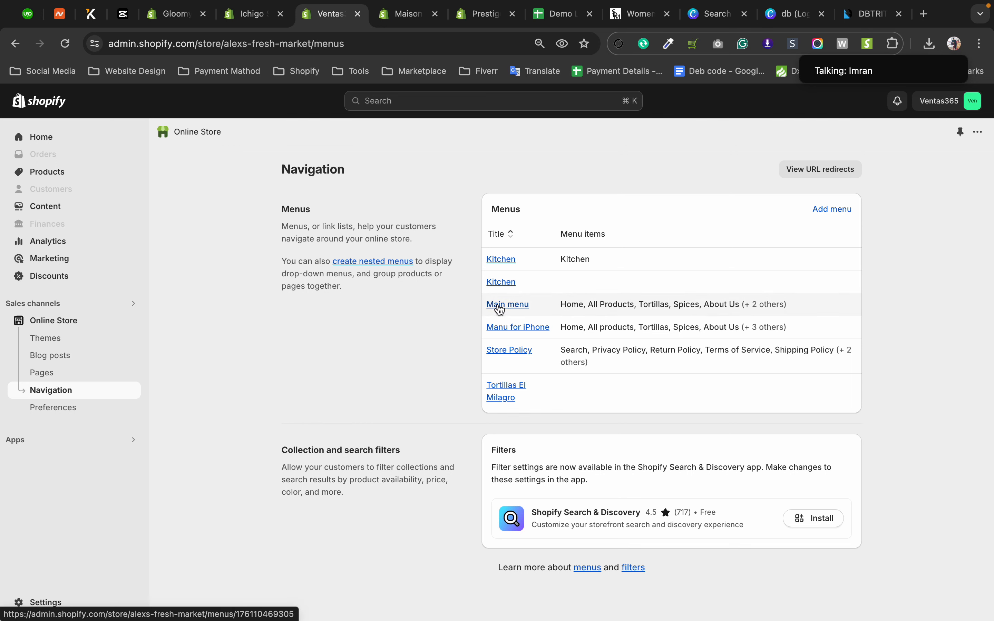
Reopen the Ventas store's current live theme for customization and display its theme settings.
{"action": "left_click", "coordinate": [45, 338]}
{"action": "left_click", "coordinate": [856, 352]}
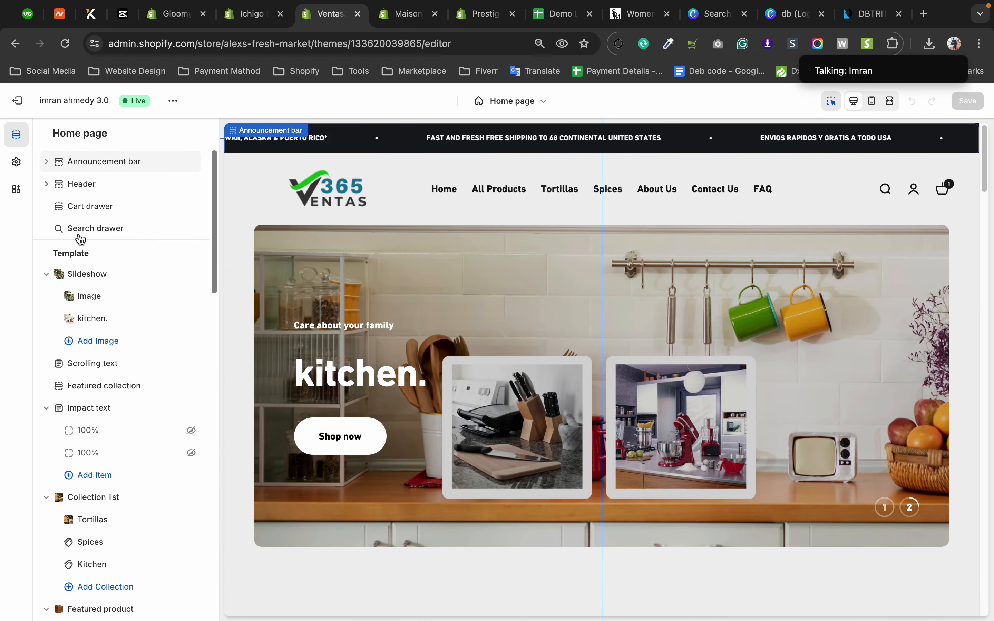
{"action": "mouse_move", "coordinate": [214, 160]}
{"action": "left_mouse_down"}
{"action": "mouse_move", "coordinate": [223, 297]}
{"action": "mouse_move", "coordinate": [211, 148]}
{"action": "left_mouse_up"}
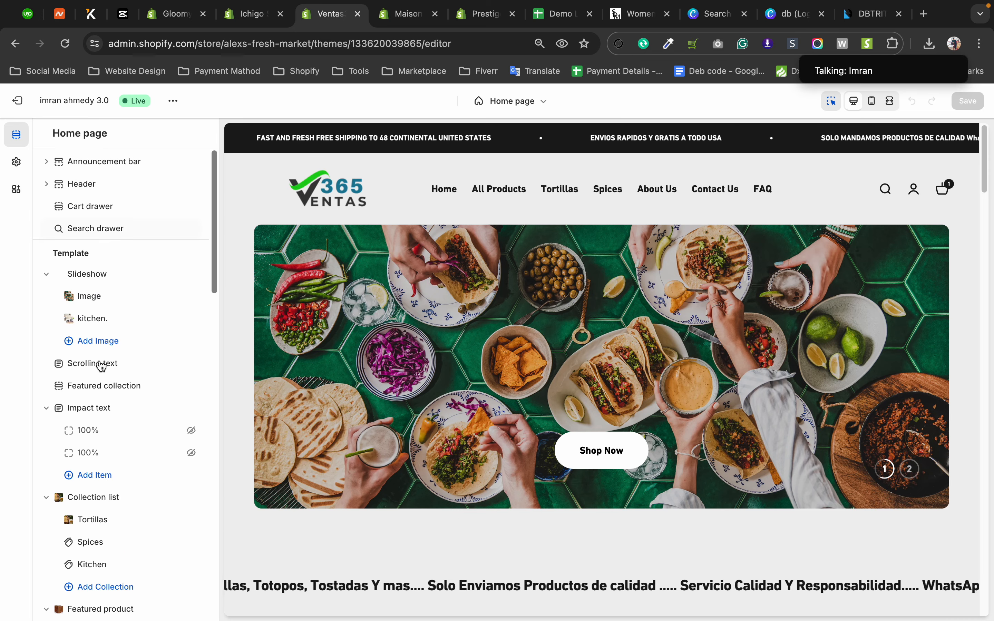
{"action": "left_click", "coordinate": [17, 165]}
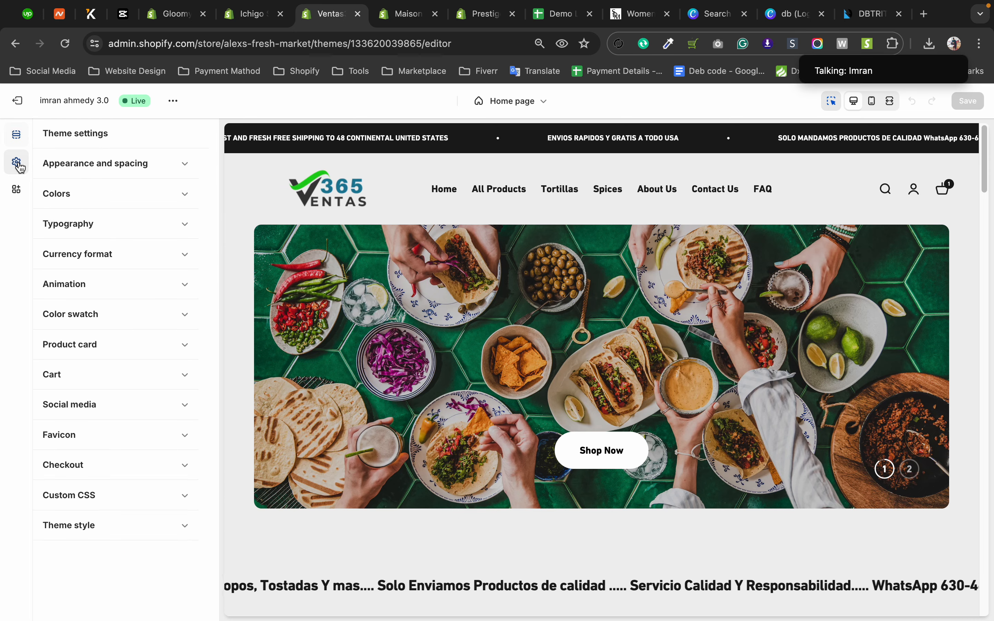
{"action": "left_click", "coordinate": [16, 134]}
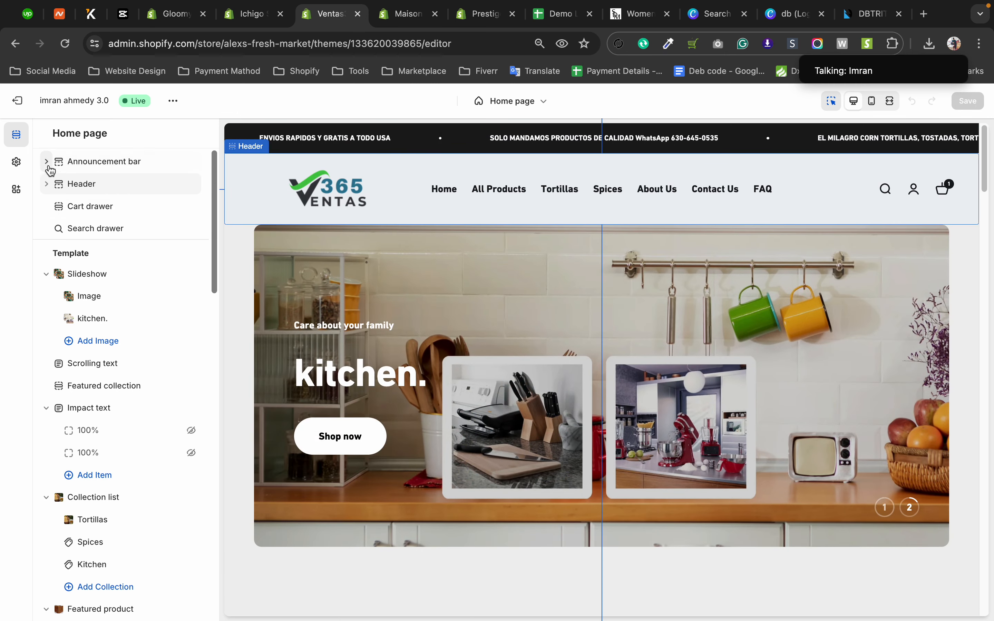
{"action": "left_click", "coordinate": [17, 163]}
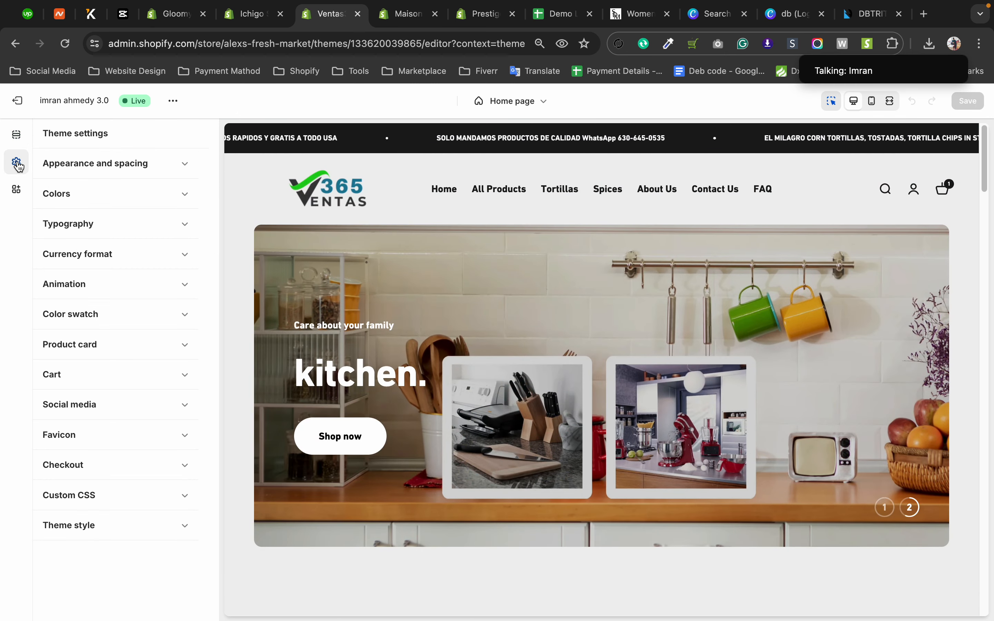
Display the theme settings of the Ichigo and Gloomy Spark themes and look through their categories.
{"action": "left_click", "coordinate": [248, 15]}
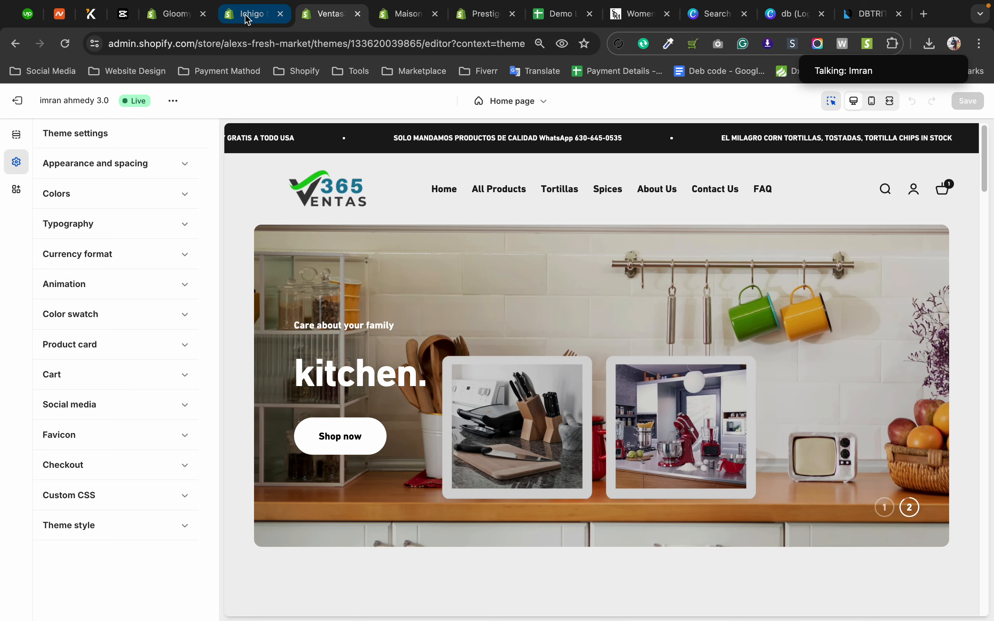
{"action": "left_click", "coordinate": [22, 168]}
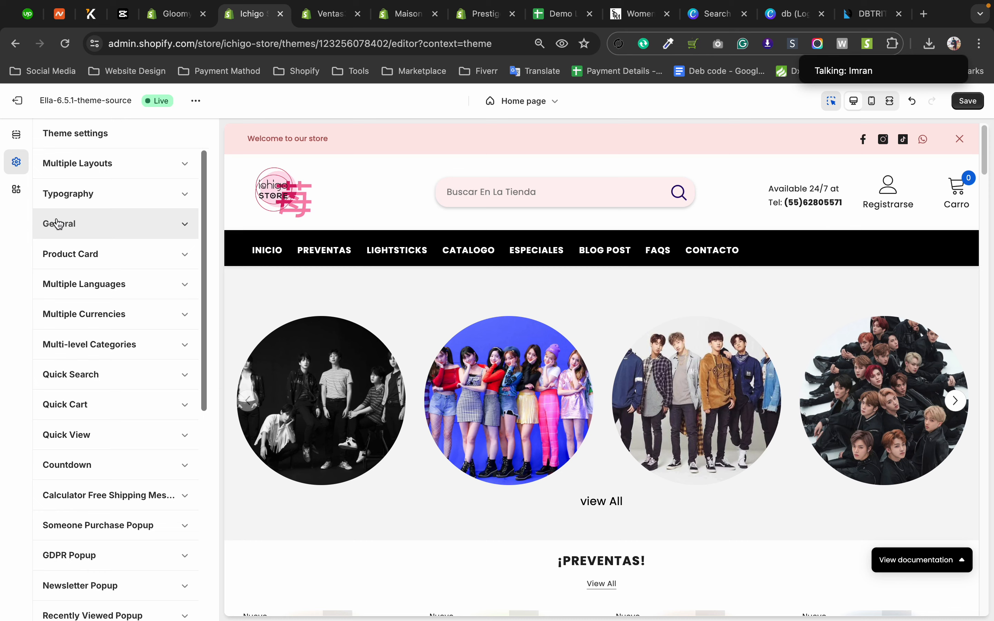
{"action": "left_click", "coordinate": [154, 15]}
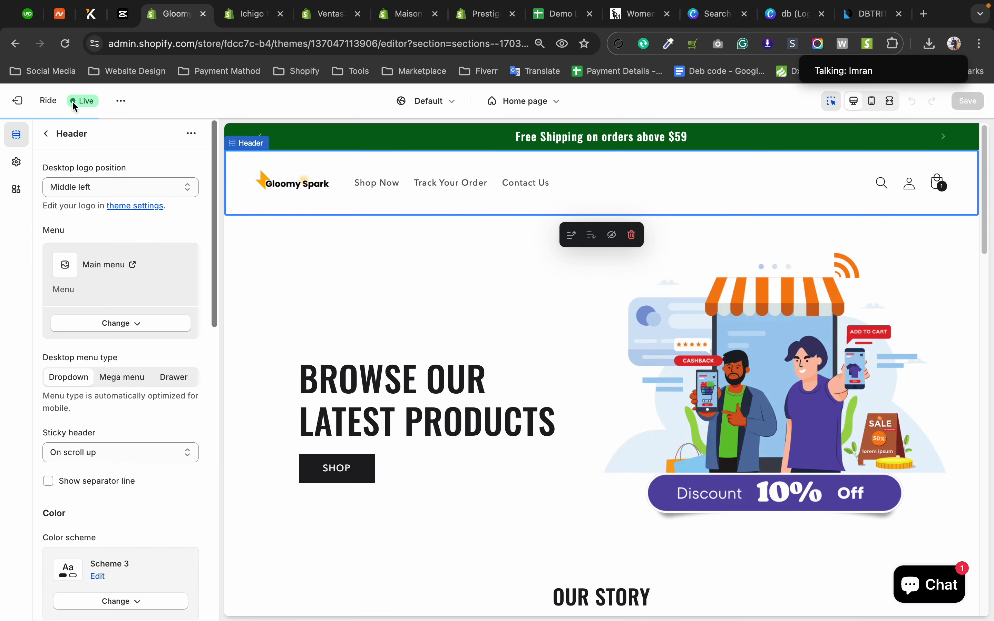
{"action": "left_click", "coordinate": [17, 163]}
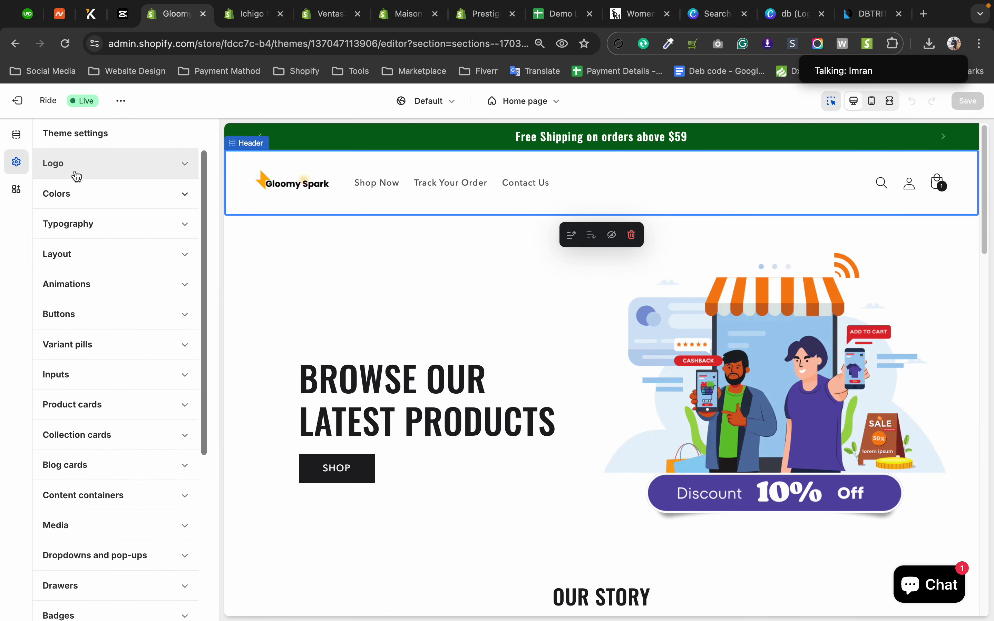
{"action": "scroll", "coordinate": [83, 244], "scroll_direction": "down", "scroll_amount": 6}
{"action": "scroll", "coordinate": [83, 245], "scroll_direction": "up", "scroll_amount": 6}
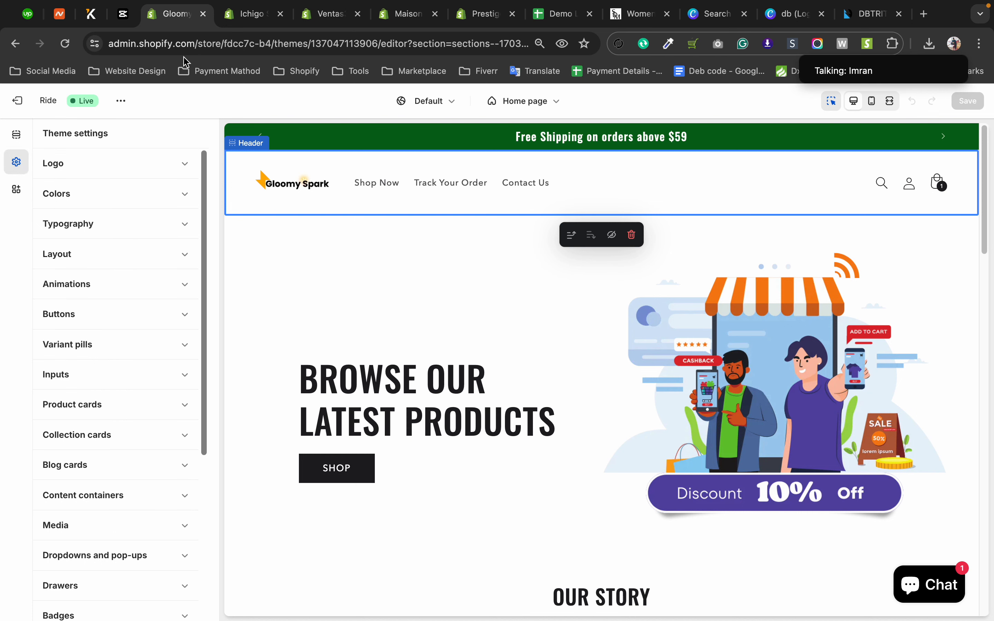
Display the theme settings of Maison Bohiti's "final of Prestige" theme and compare their categories with those of the Ventas theme.
{"action": "left_click", "coordinate": [246, 21]}
{"action": "left_click", "coordinate": [326, 14]}
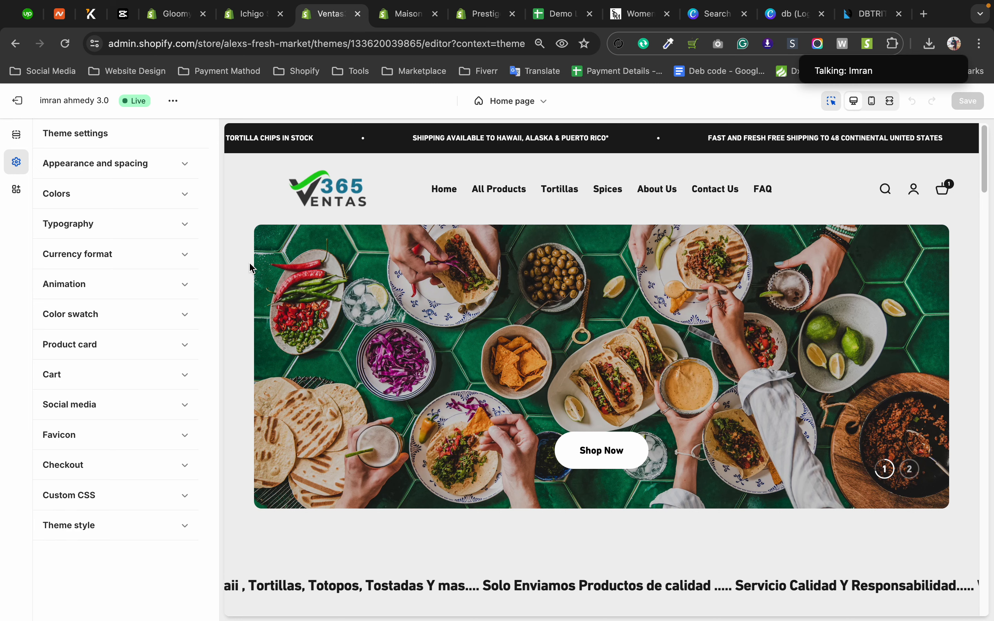
{"action": "left_click", "coordinate": [401, 14]}
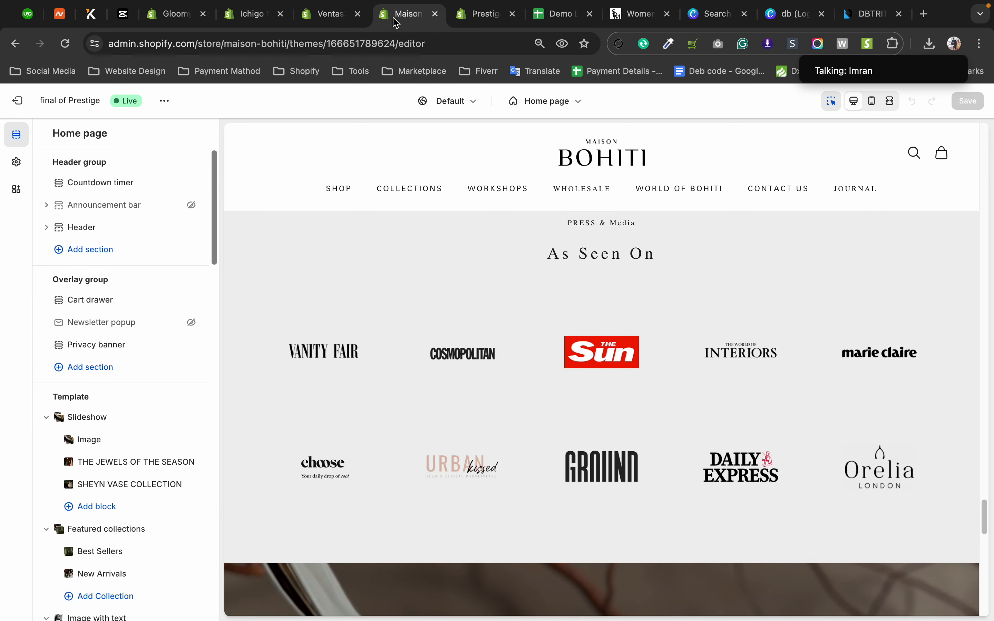
{"action": "left_click", "coordinate": [17, 165]}
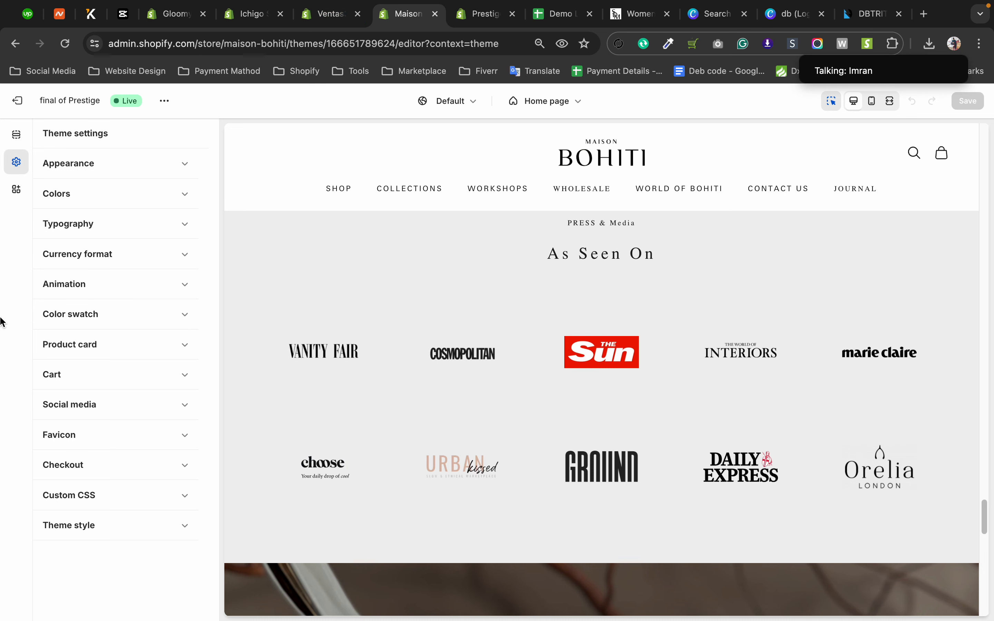
{"action": "left_click", "coordinate": [327, 15]}
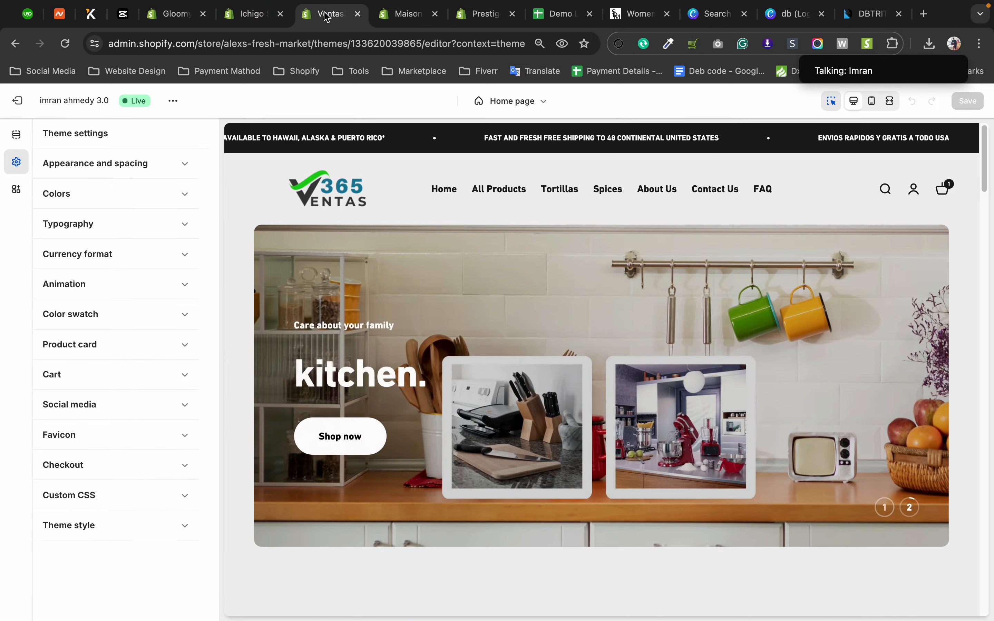
{"action": "left_click", "coordinate": [412, 17]}
{"action": "left_click", "coordinate": [328, 17]}
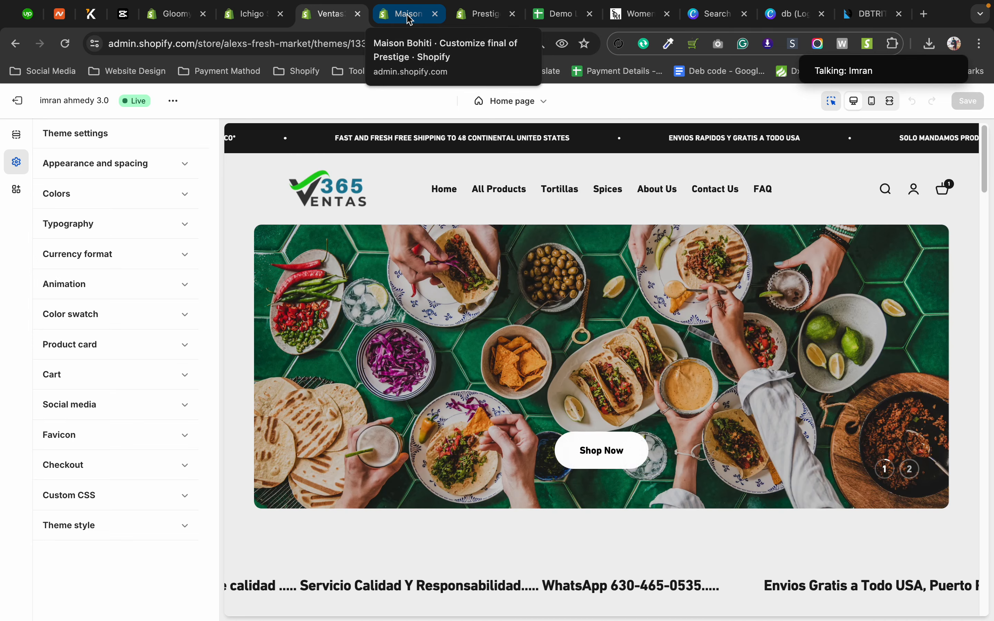
{"action": "left_click", "coordinate": [410, 16]}
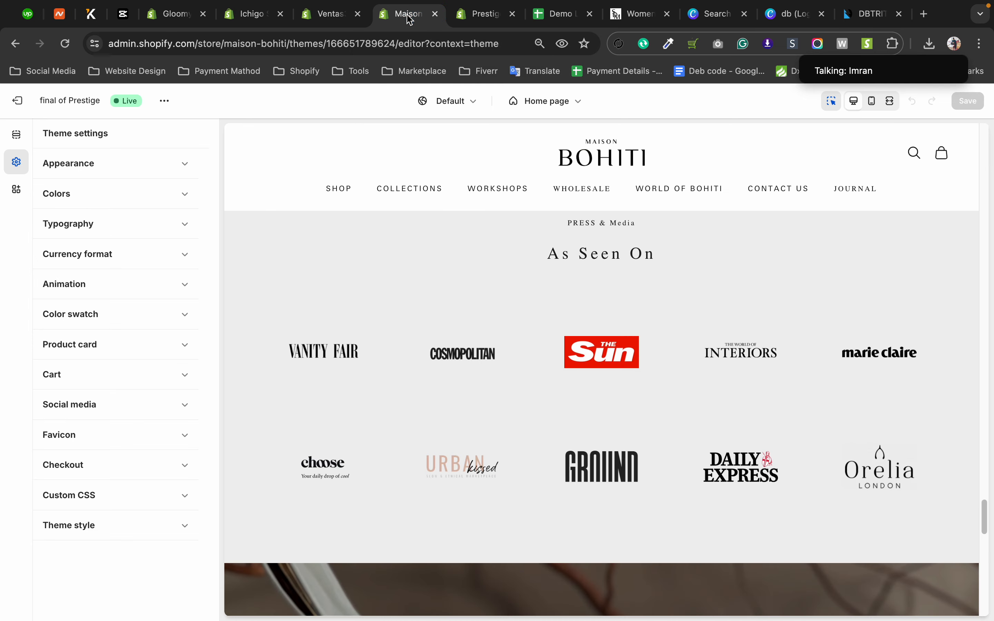
{"action": "left_click", "coordinate": [314, 18]}
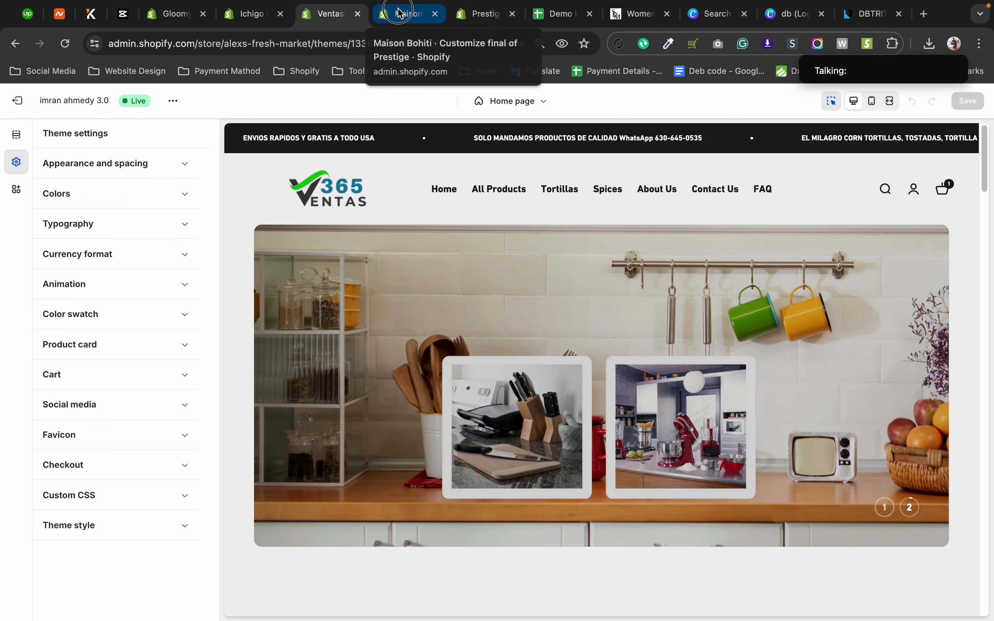
{"action": "left_click", "coordinate": [383, 6]}
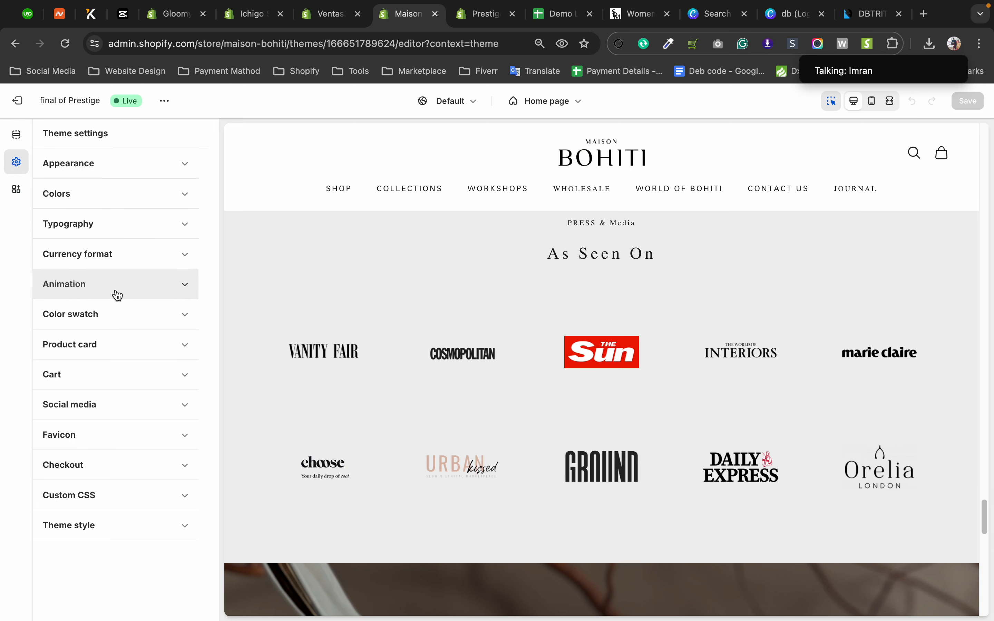
Expand the Appearance settings of Maison Bohiti's theme and examine the icon thickness, section spacing and rounding options against the home page preview.
{"action": "left_click", "coordinate": [182, 172]}
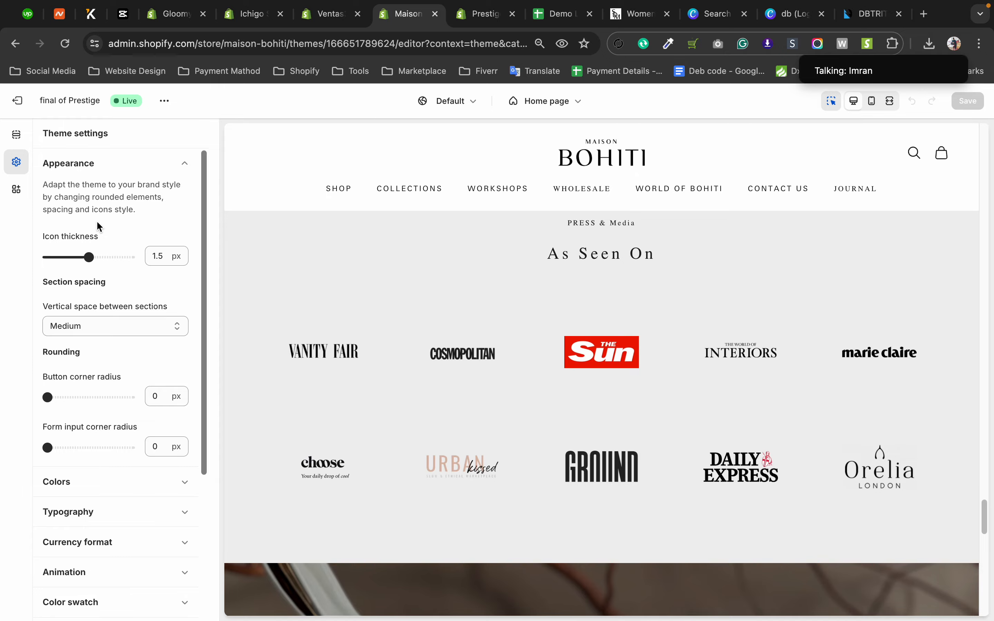
{"action": "scroll", "coordinate": [706, 289], "scroll_direction": "up", "scroll_amount": 5}
{"action": "scroll", "coordinate": [705, 288], "scroll_direction": "up", "scroll_amount": 15}
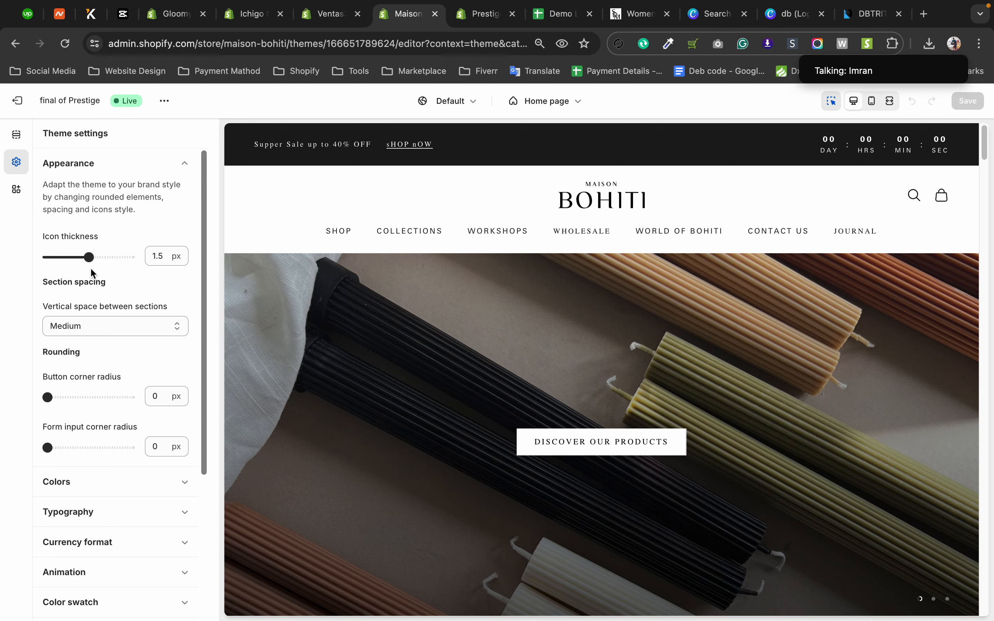
{"action": "scroll", "coordinate": [109, 314], "scroll_direction": "down", "scroll_amount": 5}
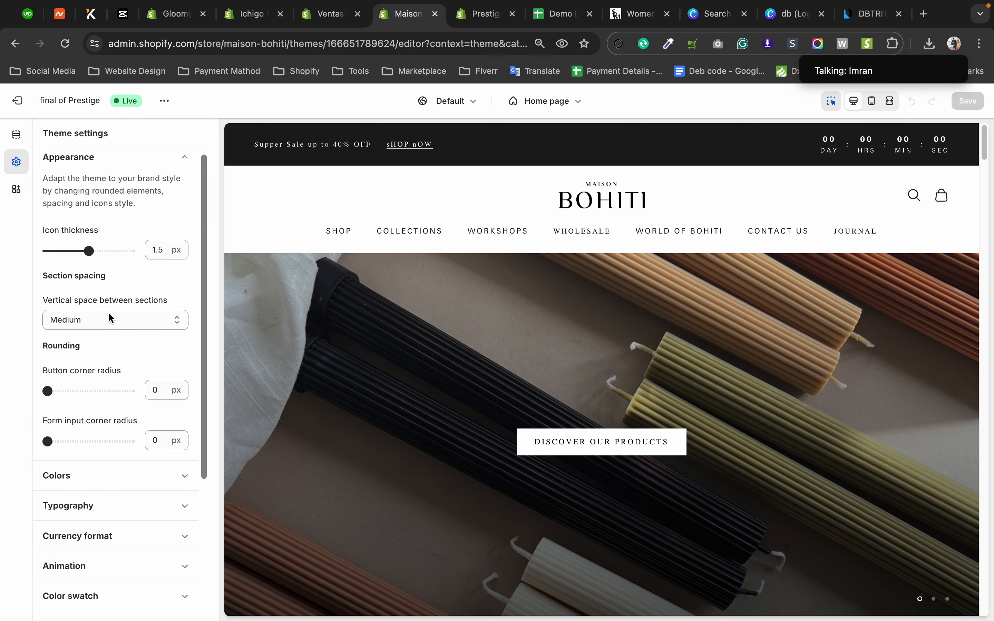
{"action": "scroll", "coordinate": [109, 314], "scroll_direction": "up", "scroll_amount": 4}
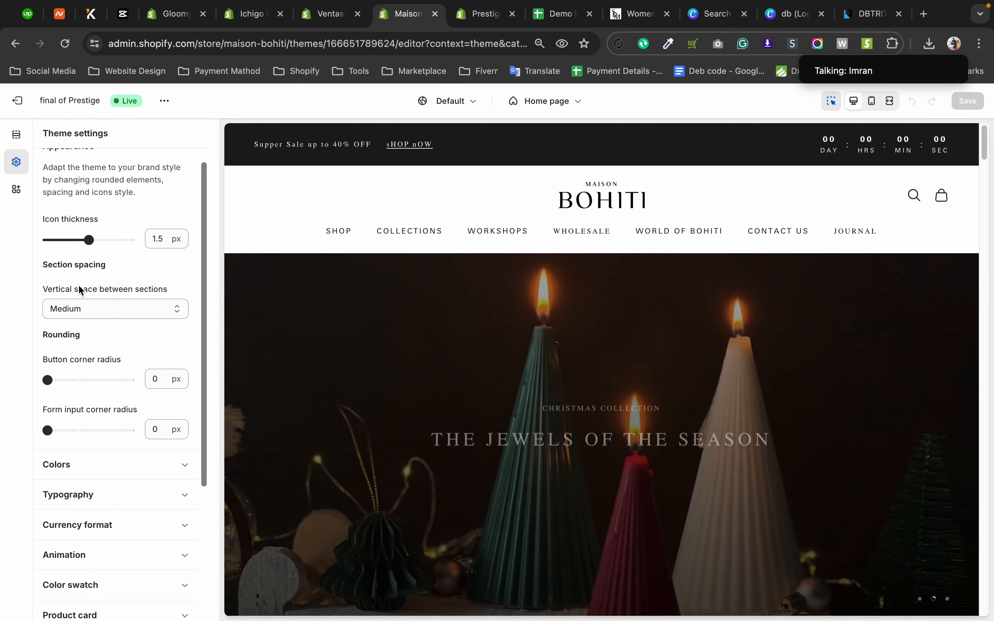
{"action": "scroll", "coordinate": [432, 384], "scroll_direction": "down", "scroll_amount": 5}
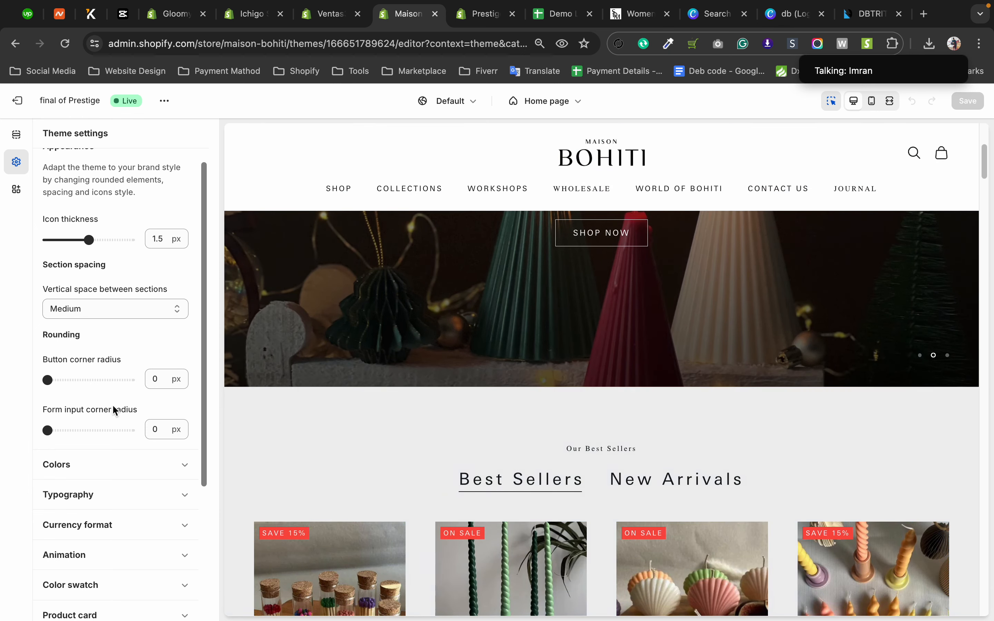
Try the Small and X-Small options for the vertical space between sections, and return the setting to Medium.
{"action": "left_click", "coordinate": [90, 309]}
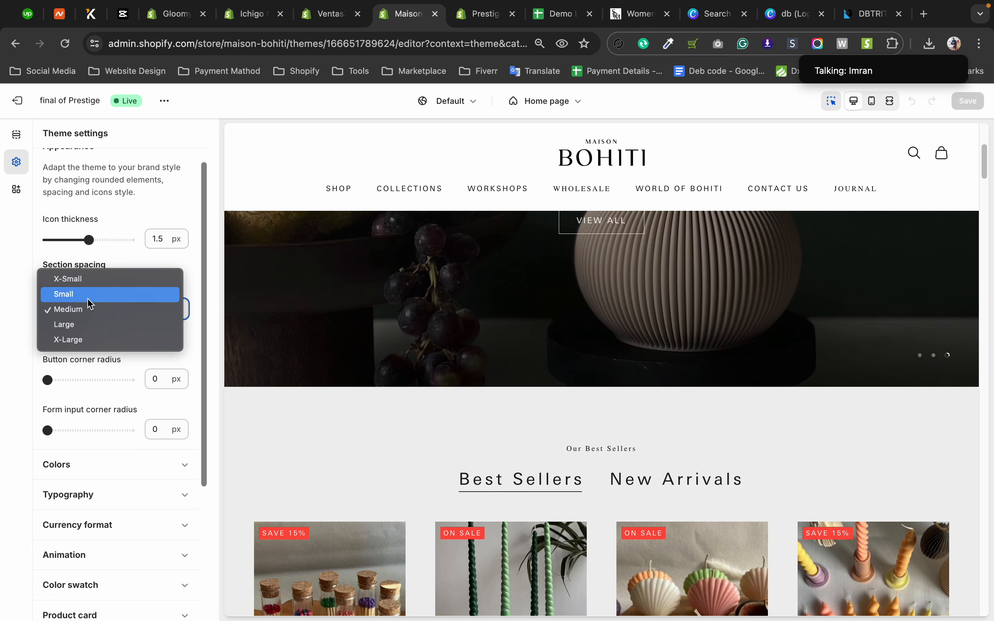
{"action": "left_click", "coordinate": [90, 295]}
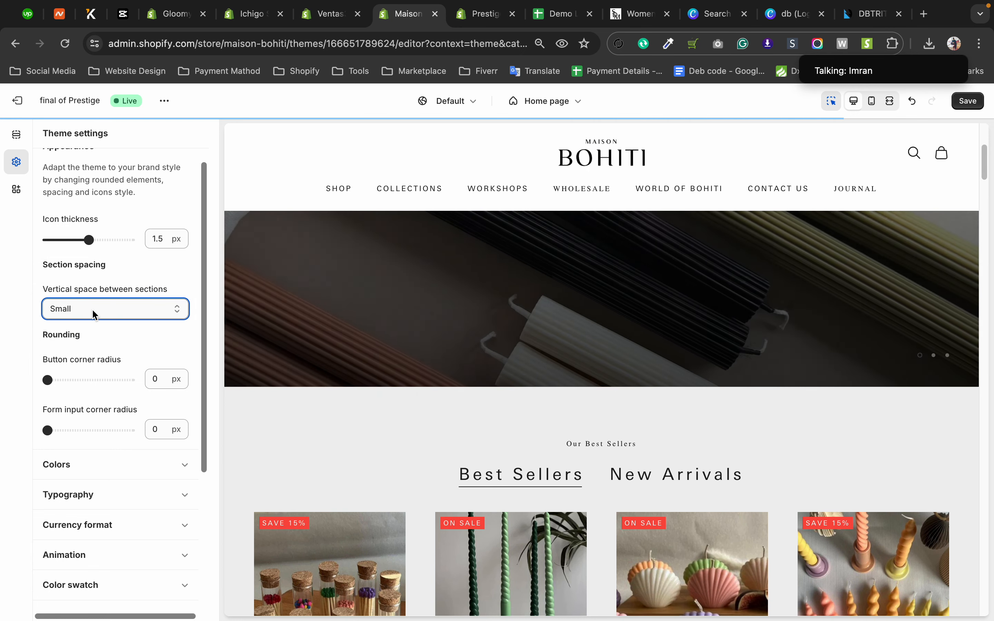
{"action": "left_click", "coordinate": [91, 306]}
{"action": "left_click", "coordinate": [91, 283]}
{"action": "left_click", "coordinate": [95, 307]}
{"action": "left_click", "coordinate": [91, 294]}
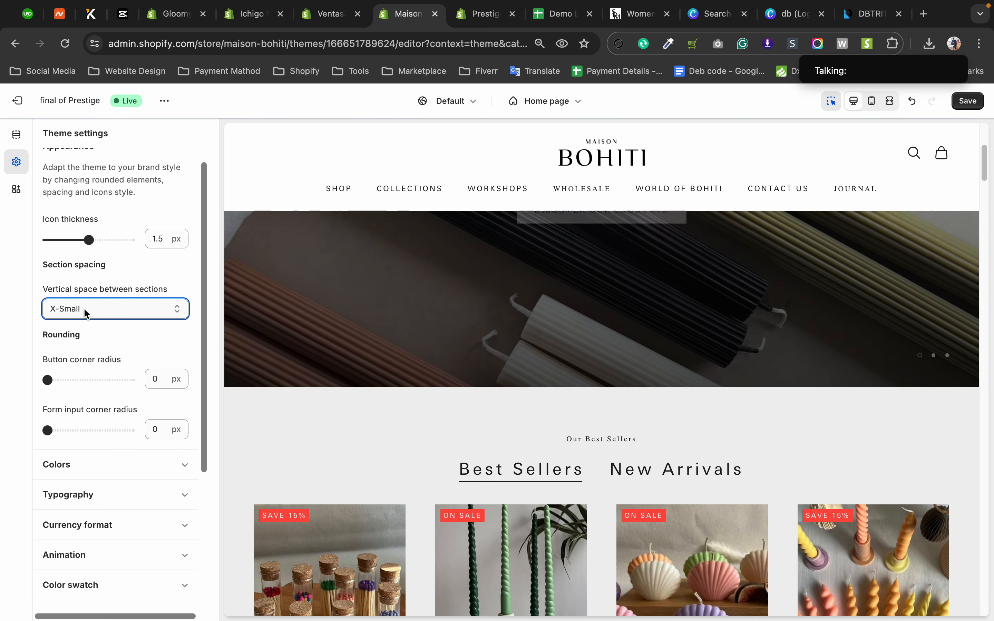
{"action": "left_click", "coordinate": [117, 309]}
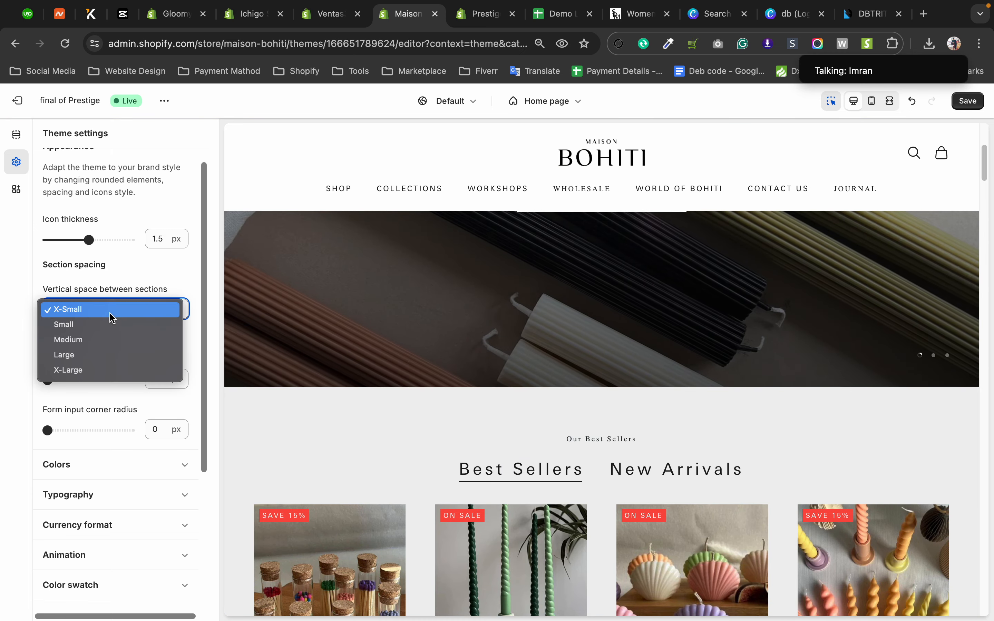
{"action": "left_click", "coordinate": [452, 302]}
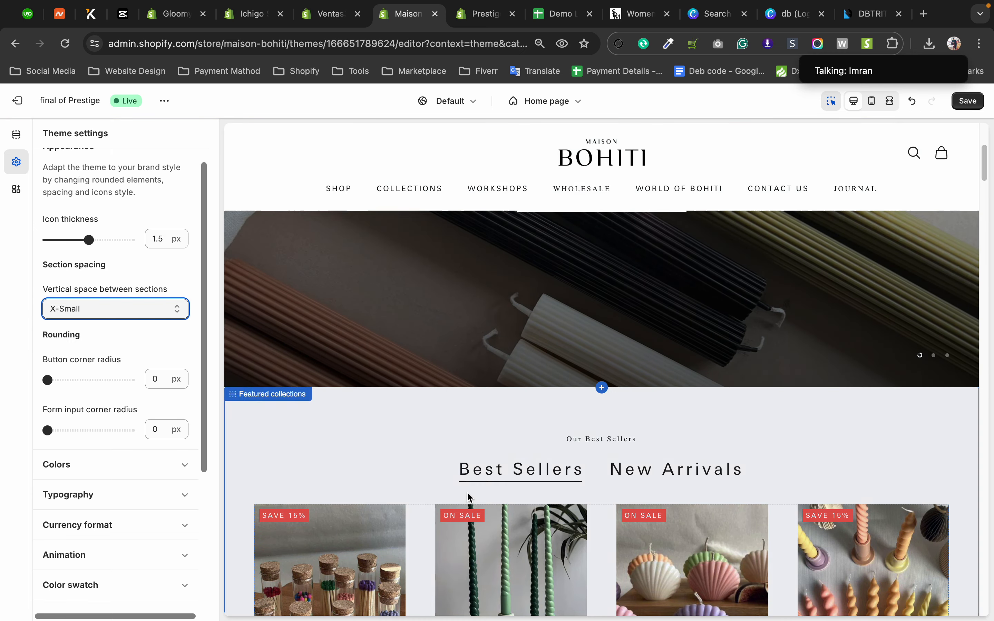
{"action": "left_click", "coordinate": [96, 309]}
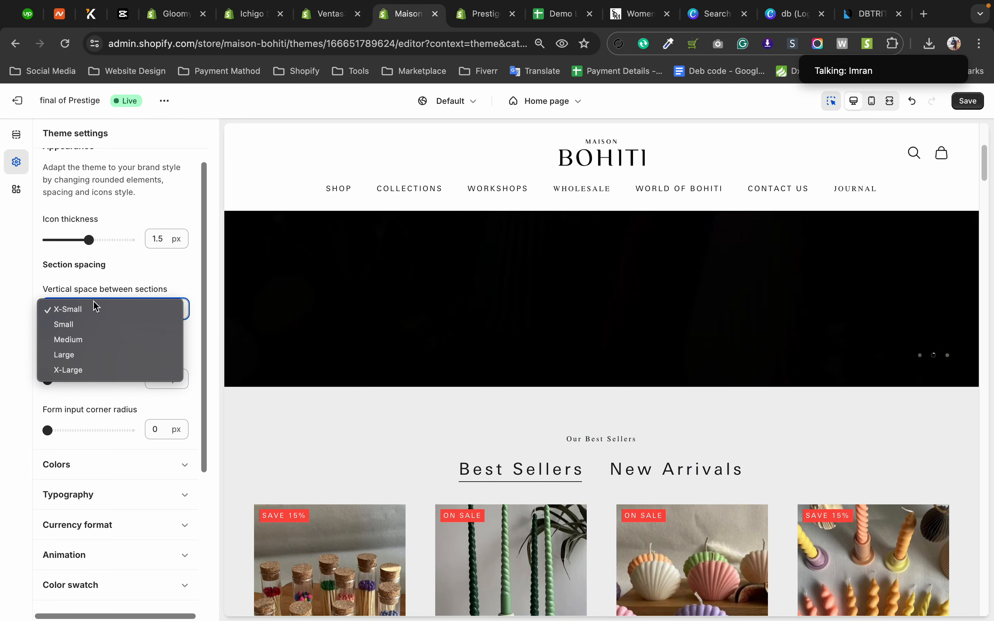
{"action": "left_click", "coordinate": [88, 340]}
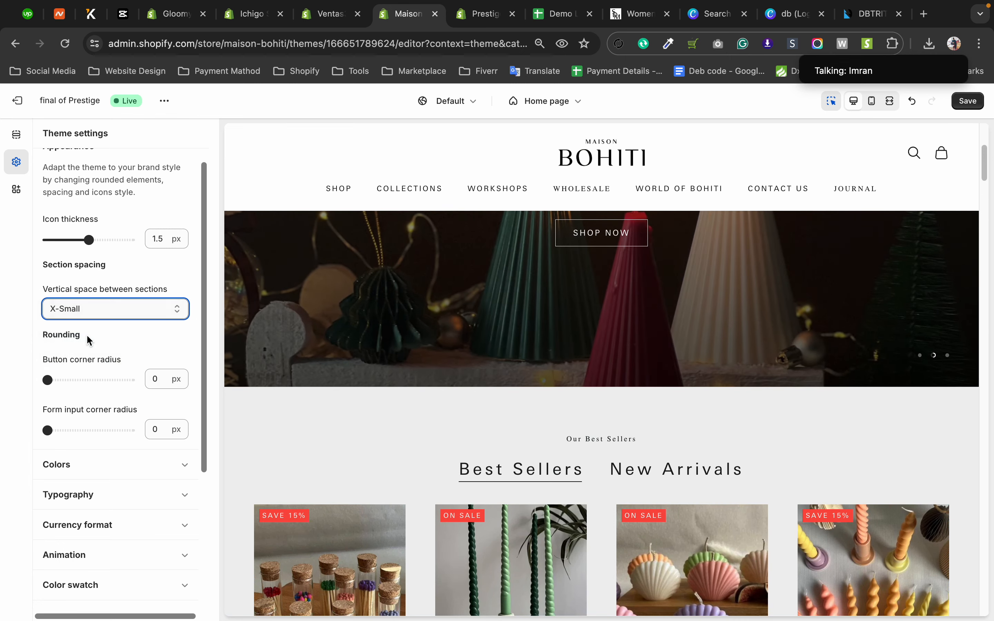
Expand the Colors category of the theme settings and add a new color scheme, keeping its preset colors.
{"action": "scroll", "coordinate": [120, 308], "scroll_direction": "down", "scroll_amount": 5}
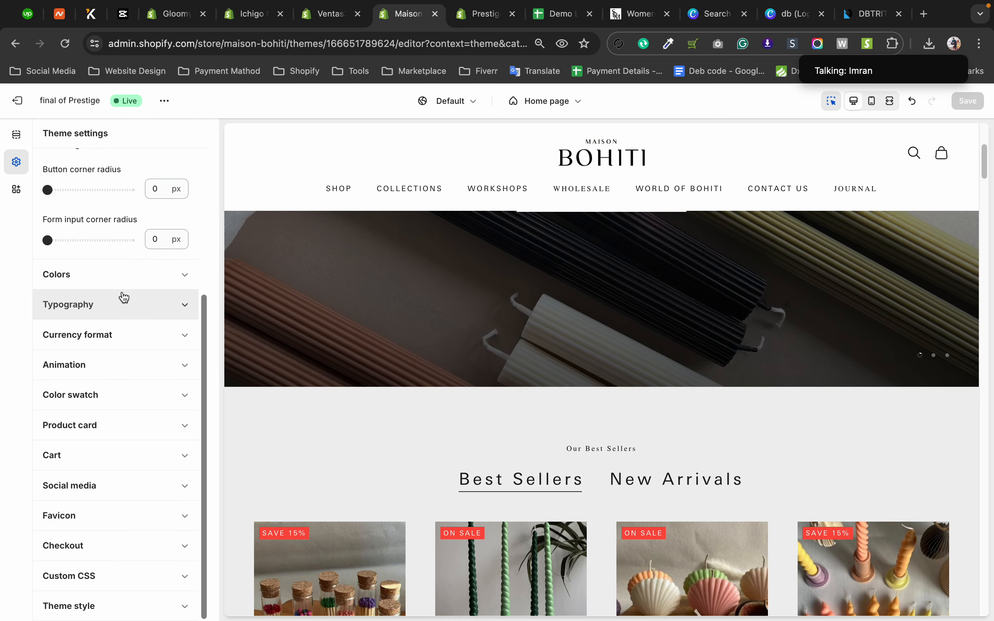
{"action": "left_click", "coordinate": [133, 283]}
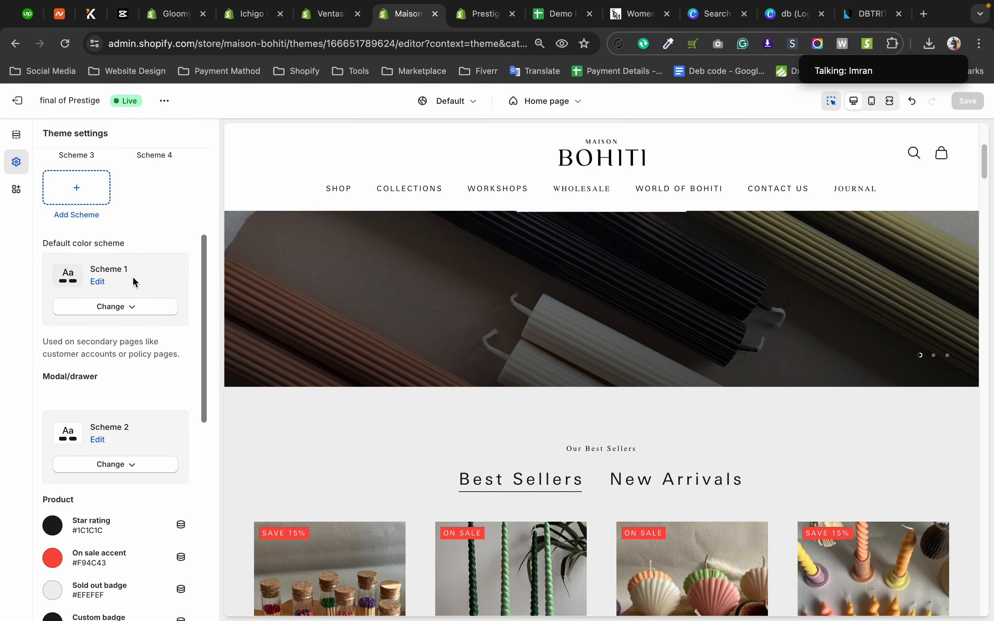
{"action": "left_click_drag", "start_coordinate": [206, 260], "coordinate": [238, 180]}
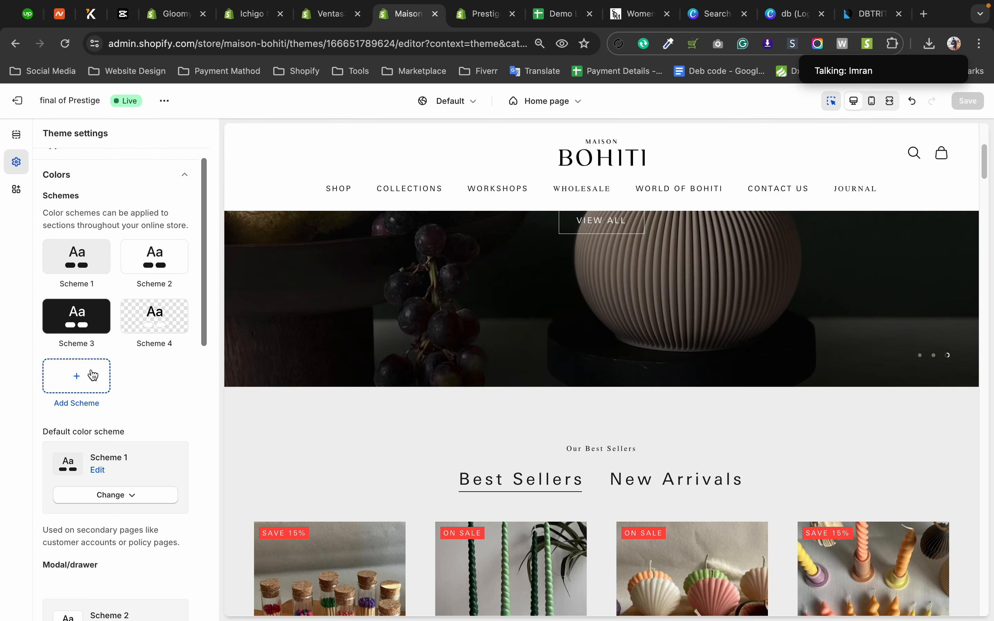
{"action": "left_click", "coordinate": [101, 378]}
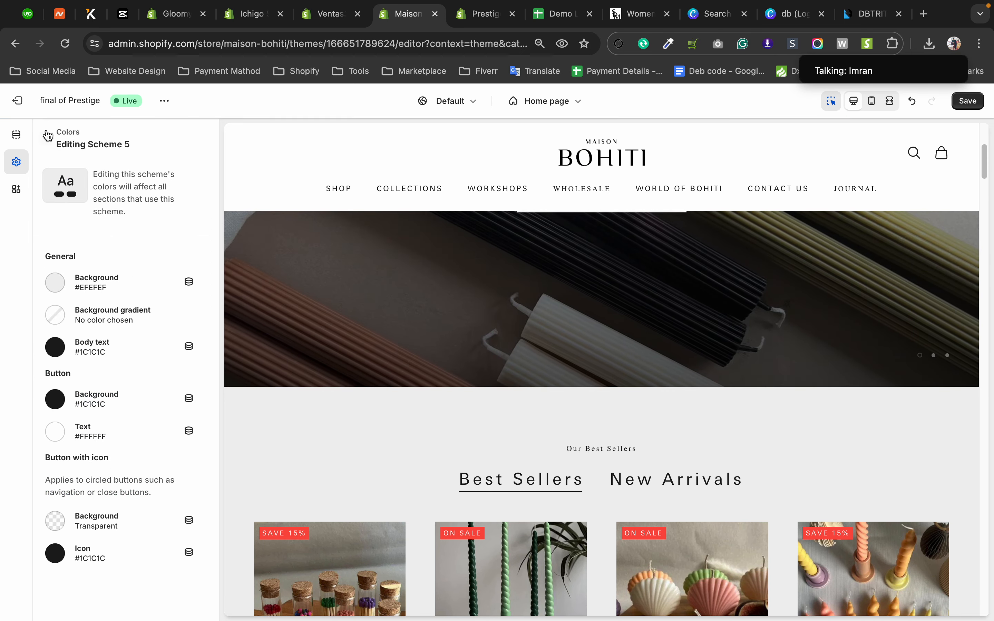
{"action": "left_click", "coordinate": [48, 136]}
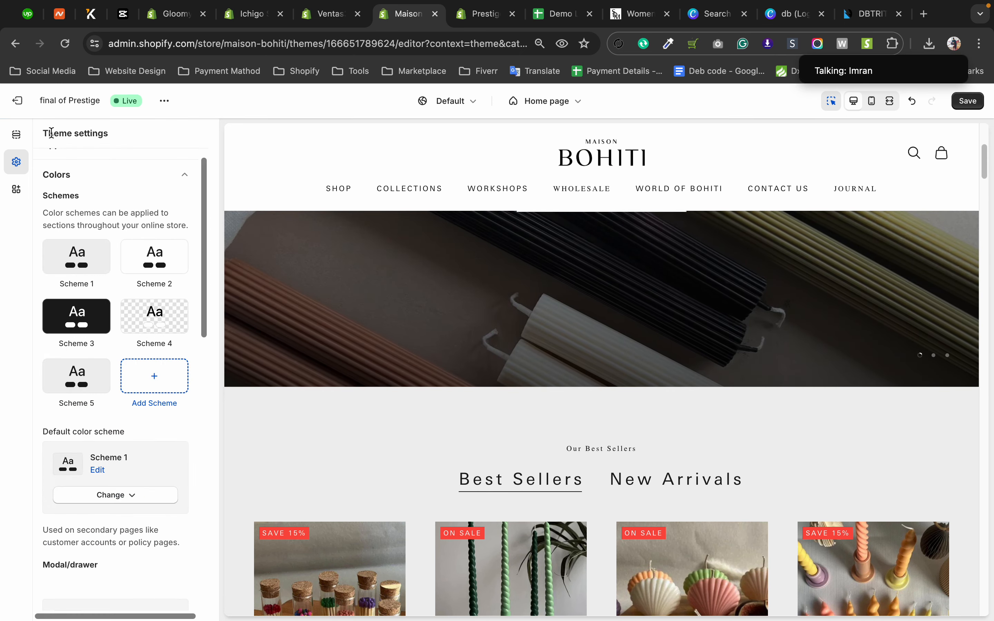
Open the Slideshow section of the home page template and look through its settings.
{"action": "left_click", "coordinate": [15, 140]}
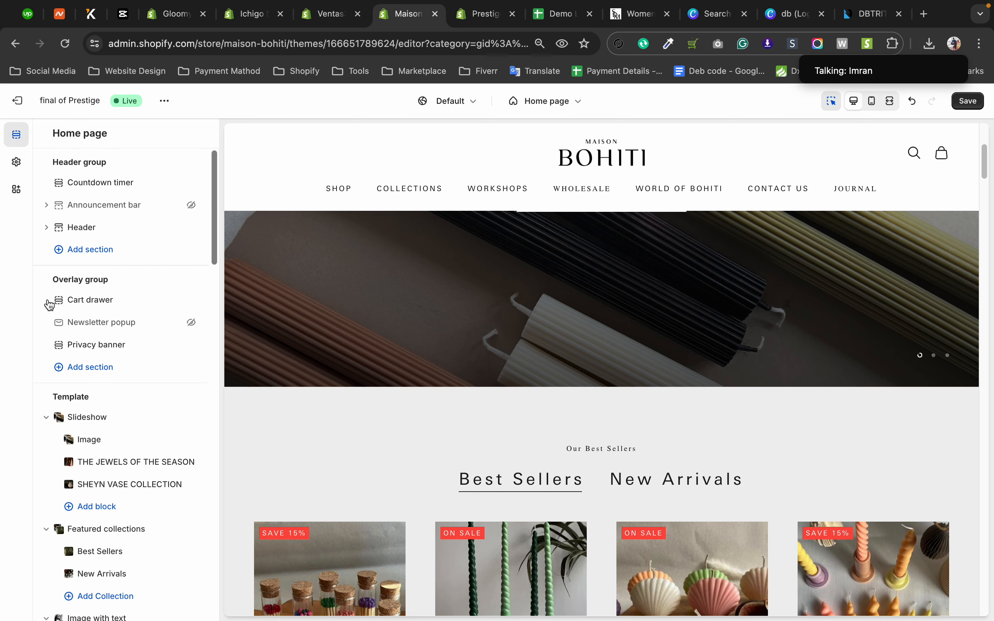
{"action": "left_click", "coordinate": [97, 417]}
{"action": "scroll", "coordinate": [89, 304], "scroll_direction": "down", "scroll_amount": 5}
{"action": "scroll", "coordinate": [84, 423], "scroll_direction": "up", "scroll_amount": 5}
{"action": "left_click", "coordinate": [48, 136]}
Open the Featured collections section of the home page and view the choices for its color scheme.
{"action": "scroll", "coordinate": [89, 403], "scroll_direction": "down", "scroll_amount": 5}
{"action": "left_click", "coordinate": [116, 345]}
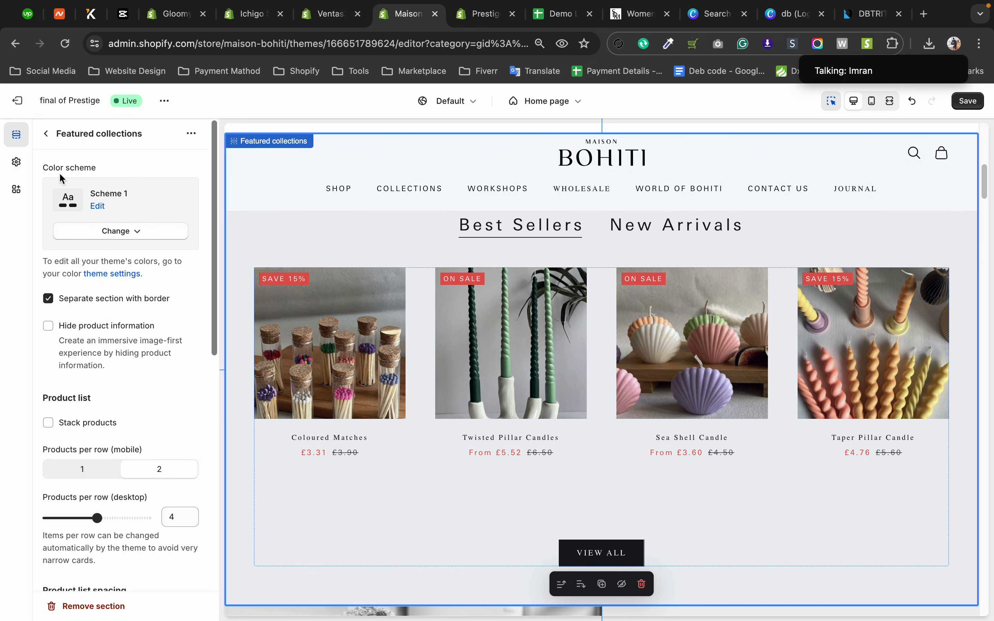
{"action": "left_click", "coordinate": [136, 237]}
{"action": "left_click", "coordinate": [136, 238]}
Return to the theme's Colors settings and examine the schemes, default and modal/drawer schemes, and product and notification colors.
{"action": "left_click", "coordinate": [27, 175]}
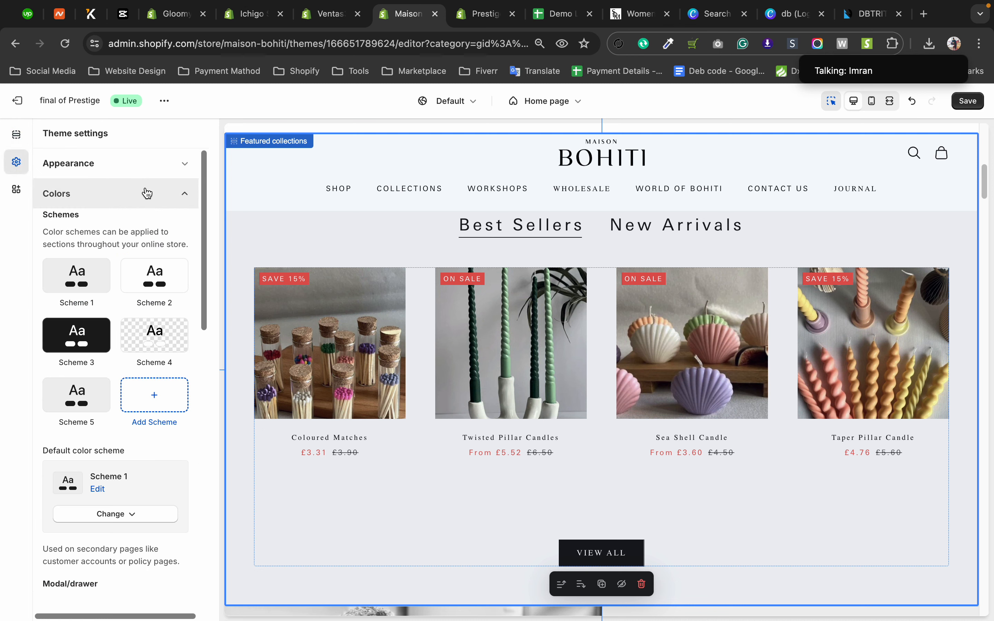
{"action": "scroll", "coordinate": [147, 194], "scroll_direction": "down", "scroll_amount": 1}
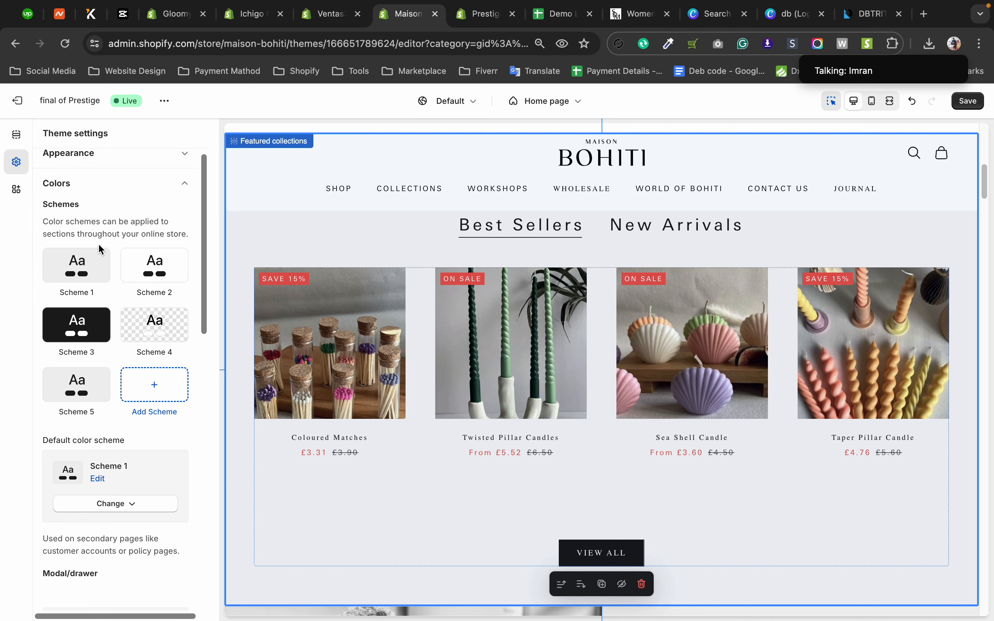
{"action": "scroll", "coordinate": [203, 203], "scroll_direction": "down", "scroll_amount": 6}
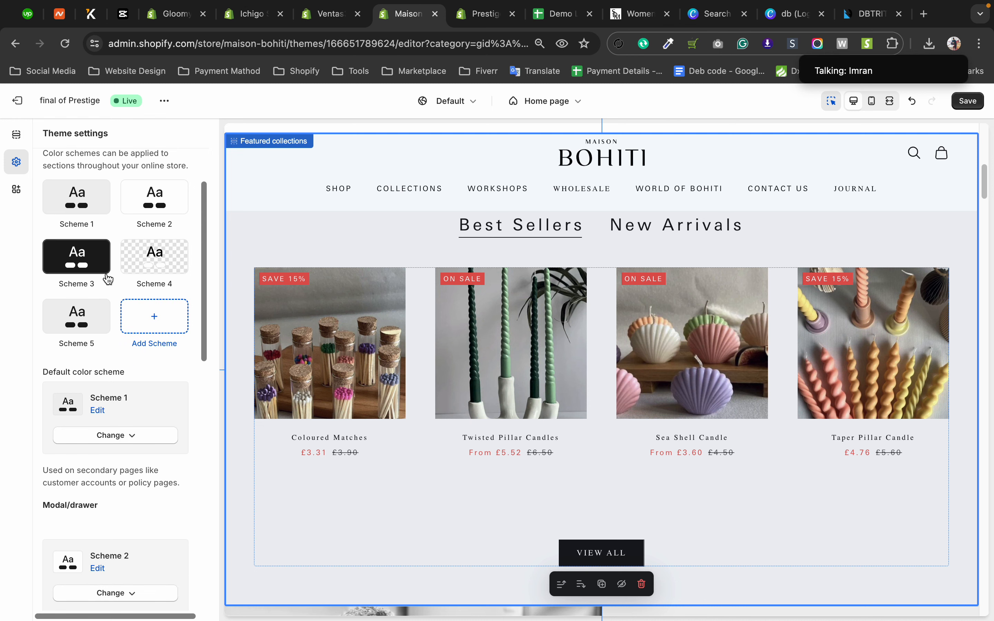
{"action": "scroll", "coordinate": [133, 308], "scroll_direction": "down", "scroll_amount": 1}
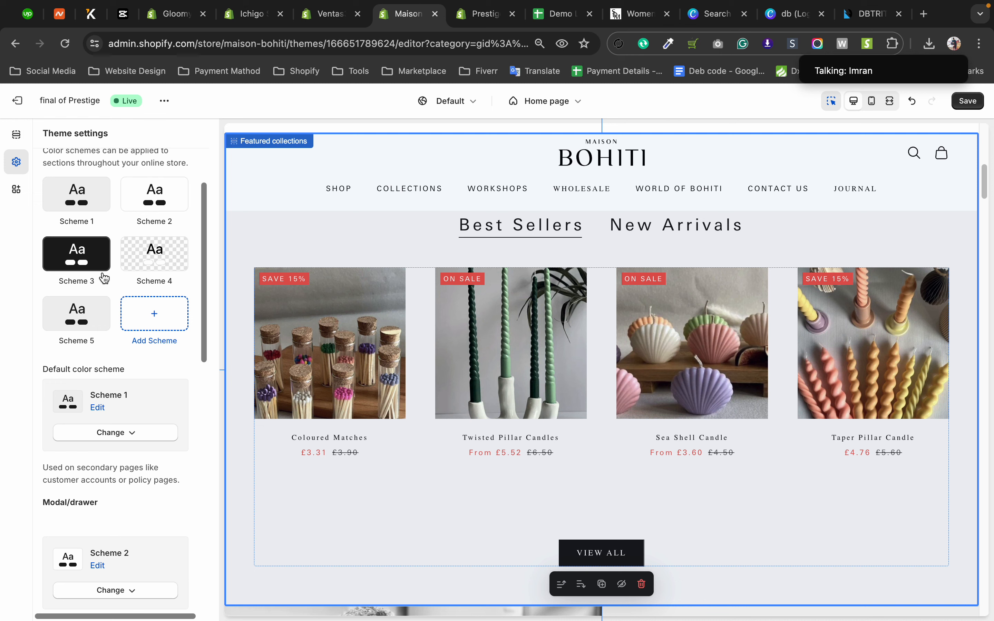
{"action": "scroll", "coordinate": [104, 282], "scroll_direction": "down", "scroll_amount": 10}
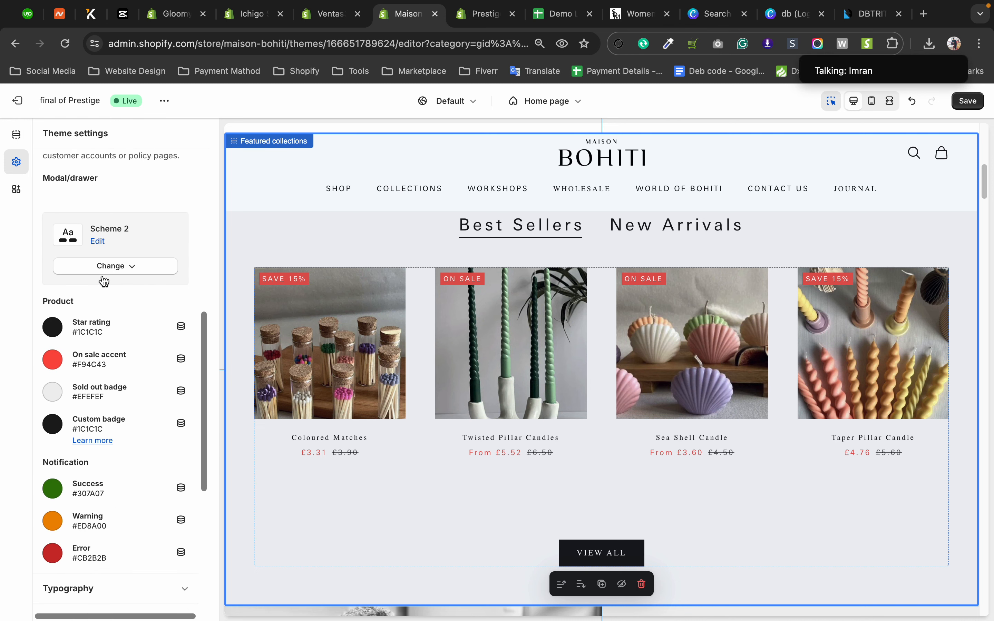
{"action": "scroll", "coordinate": [103, 281], "scroll_direction": "down", "scroll_amount": 1}
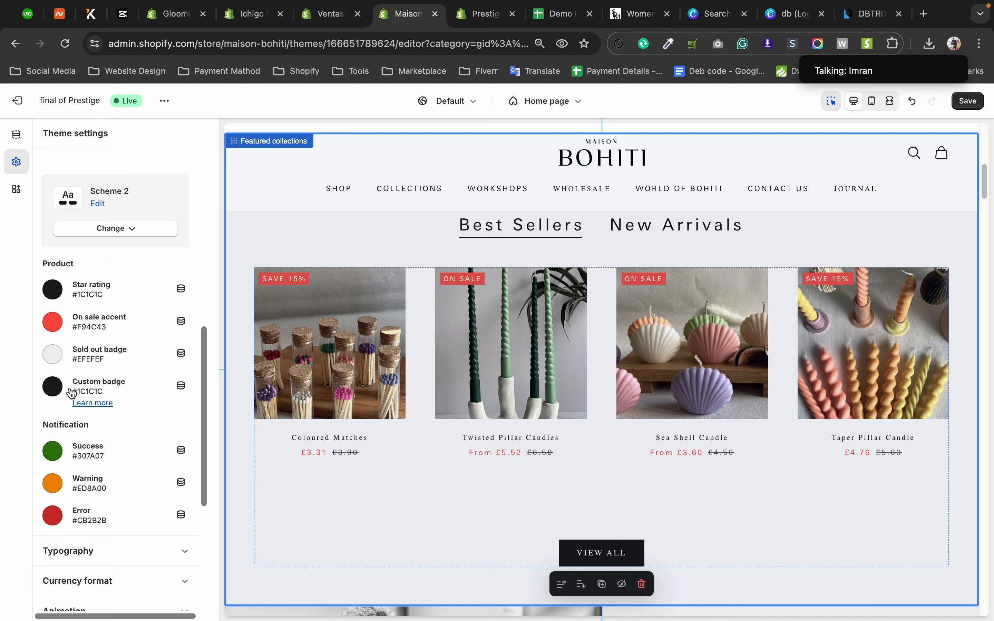
{"action": "scroll", "coordinate": [96, 291], "scroll_direction": "down", "scroll_amount": 1}
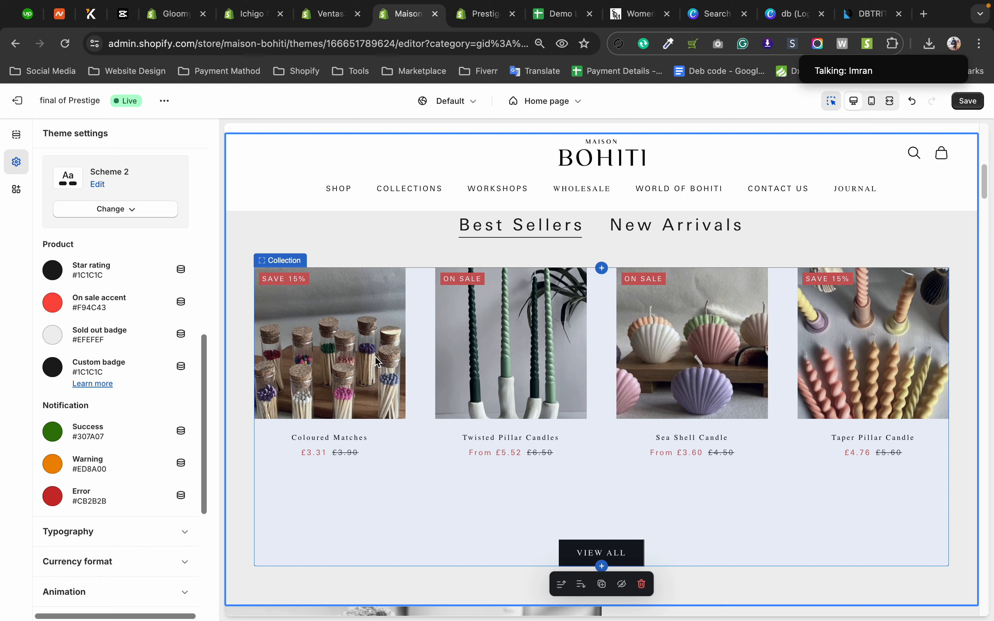
Set the product Star rating color to red #E00000.
{"action": "left_click", "coordinate": [50, 278]}
{"action": "left_click_drag", "start_coordinate": [66, 324], "coordinate": [155, 306]}
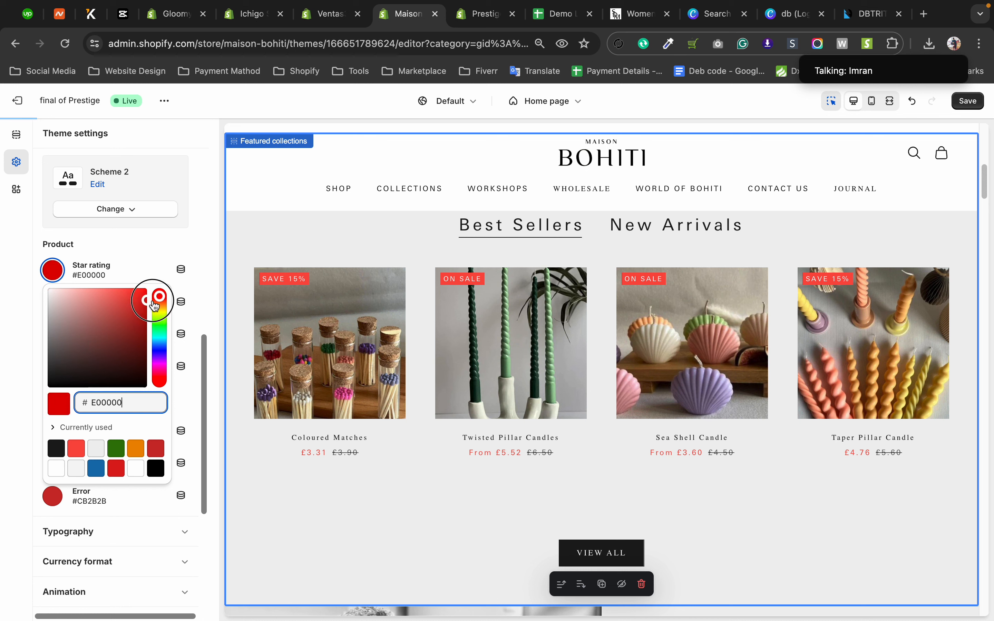
{"action": "left_click", "coordinate": [22, 276]}
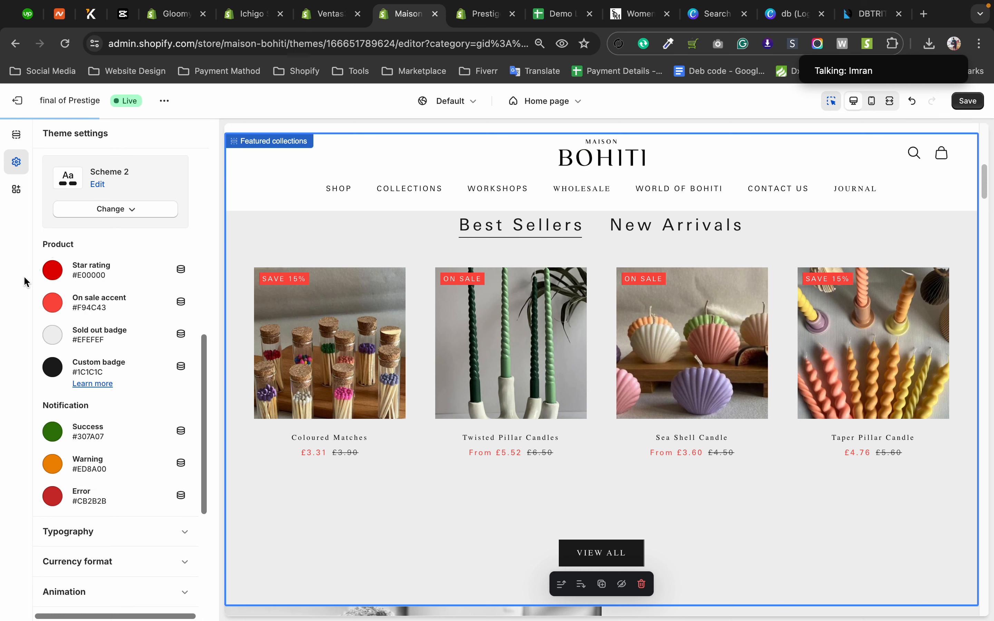
Set the product On sale accent color to black #000000.
{"action": "left_click", "coordinate": [55, 310]}
{"action": "left_click_drag", "start_coordinate": [72, 358], "coordinate": [10, 514]}
{"action": "left_click", "coordinate": [9, 513]}
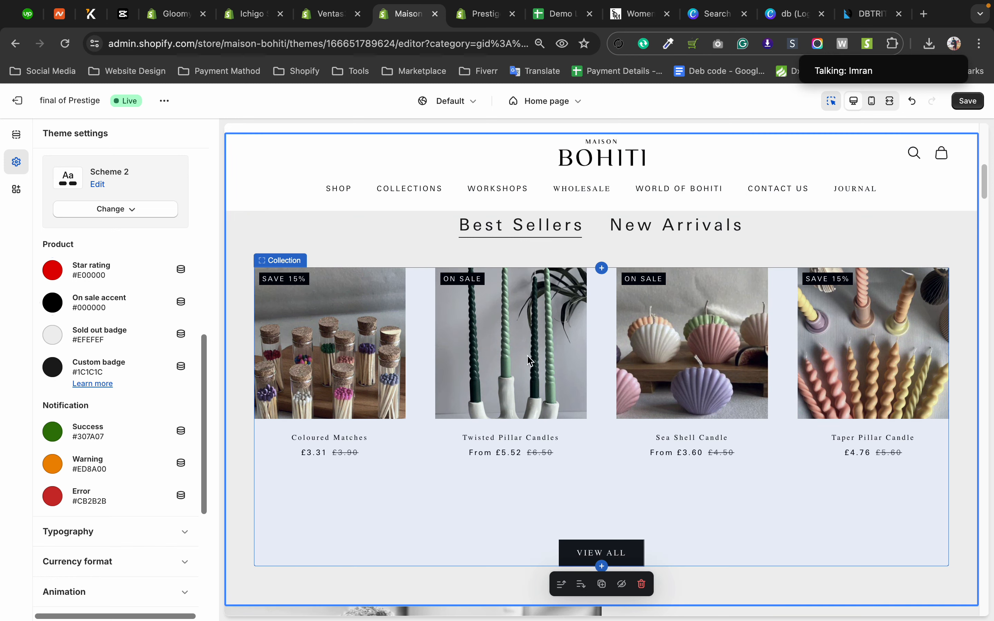
Set the product On sale accent color to bright red #FF0000.
{"action": "left_click", "coordinate": [54, 303]}
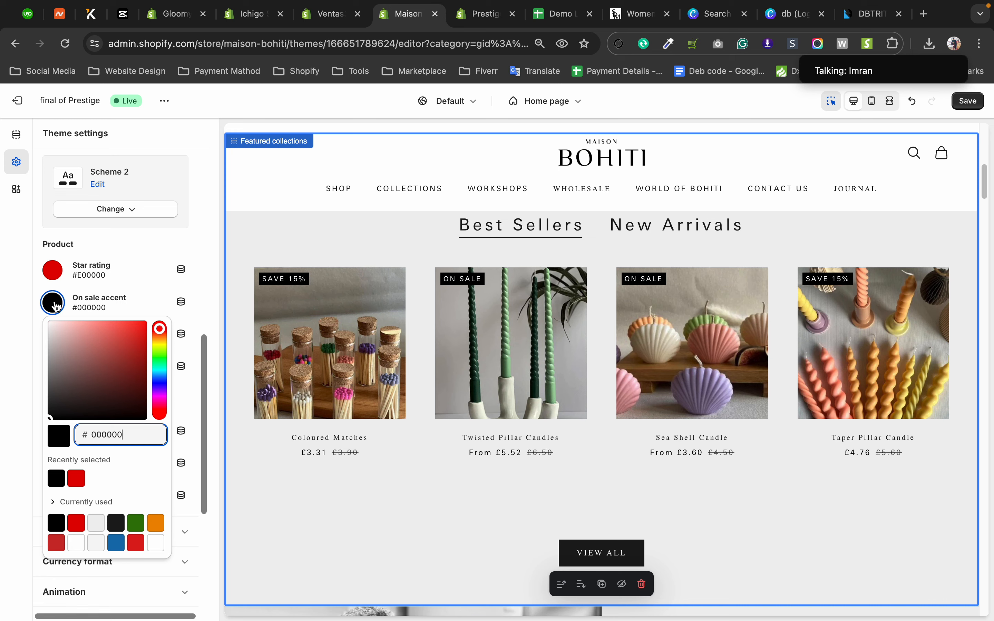
{"action": "left_click", "coordinate": [144, 325]}
{"action": "left_click", "coordinate": [177, 317]}
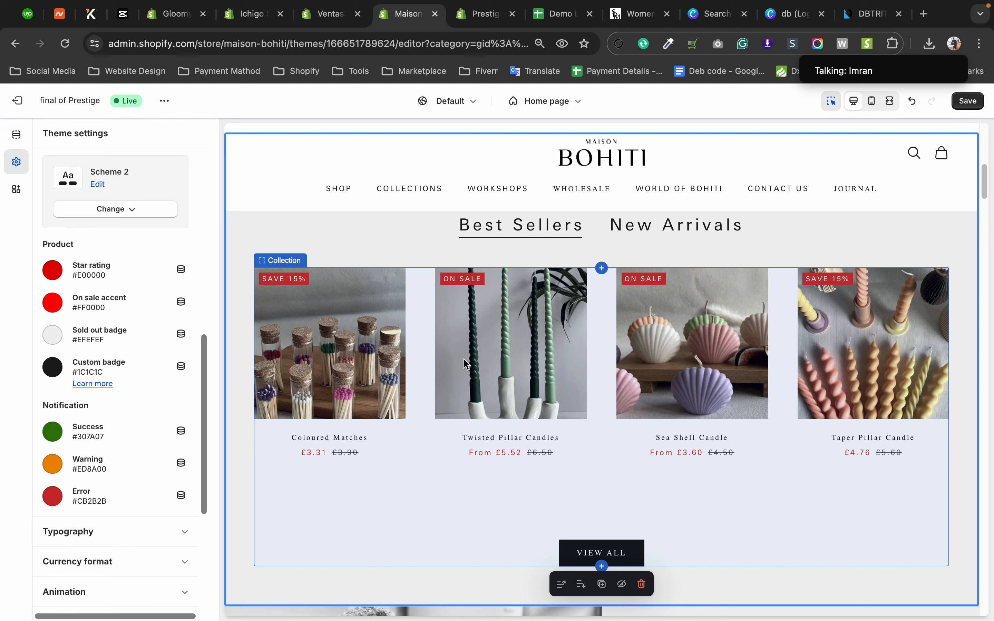
Display the Featured collections section again and look through its color scheme, product list, section header and custom CSS settings.
{"action": "scroll", "coordinate": [132, 343], "scroll_direction": "up", "scroll_amount": 5}
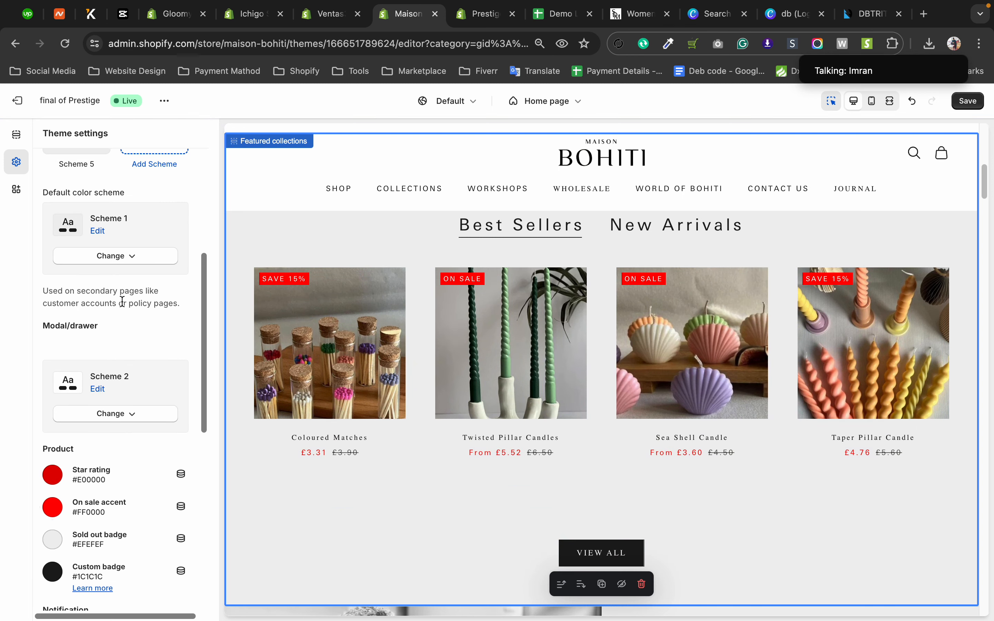
{"action": "scroll", "coordinate": [123, 302], "scroll_direction": "up", "scroll_amount": 6}
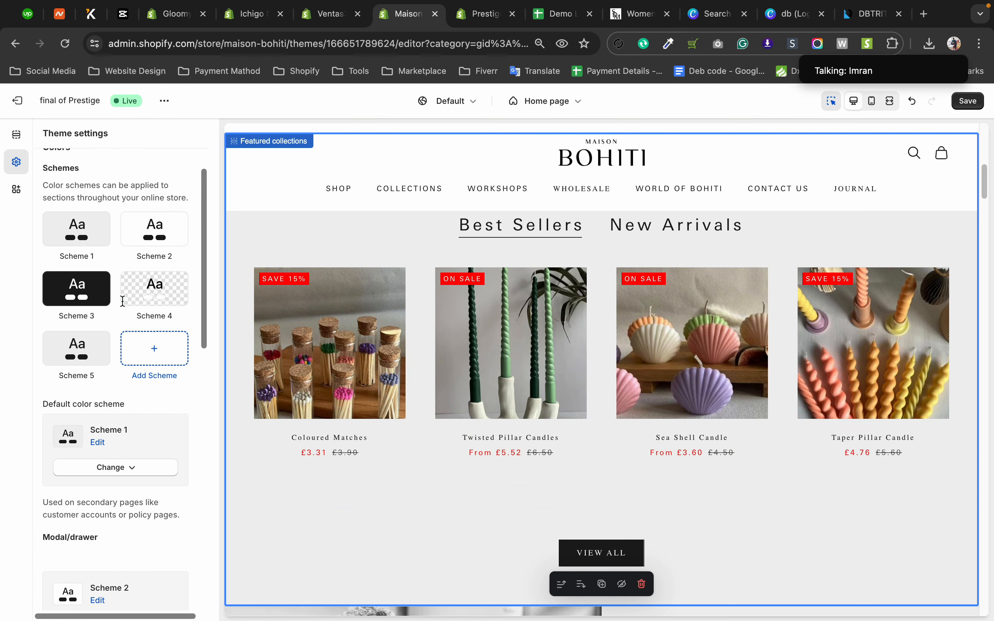
{"action": "left_click", "coordinate": [22, 143]}
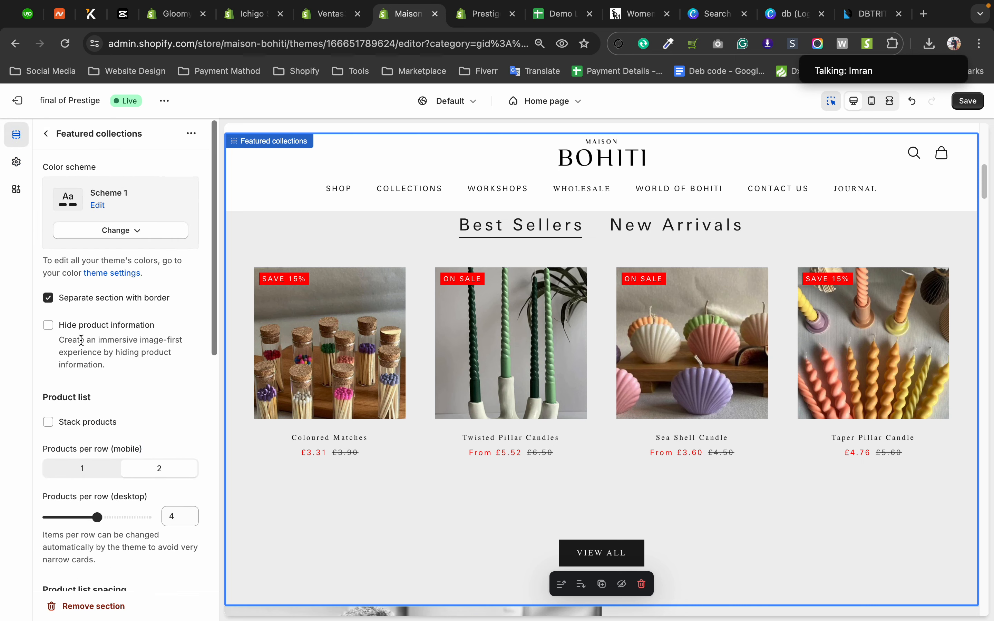
{"action": "scroll", "coordinate": [96, 288], "scroll_direction": "down", "scroll_amount": 10}
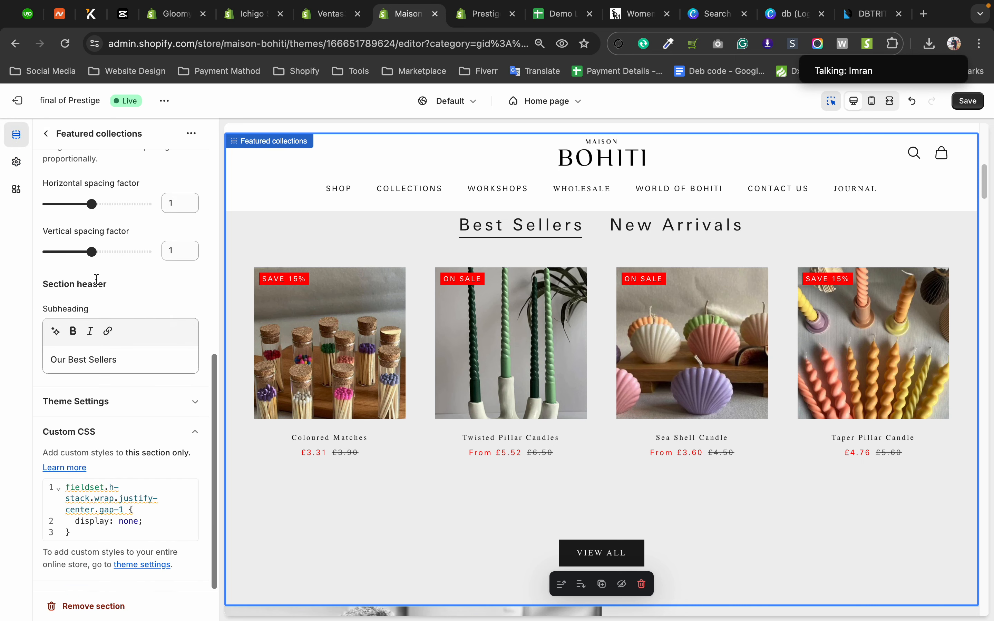
{"action": "left_click", "coordinate": [46, 134]}
Return to the theme settings and review the Colors category, including its schemes and product colors.
{"action": "left_click", "coordinate": [17, 162]}
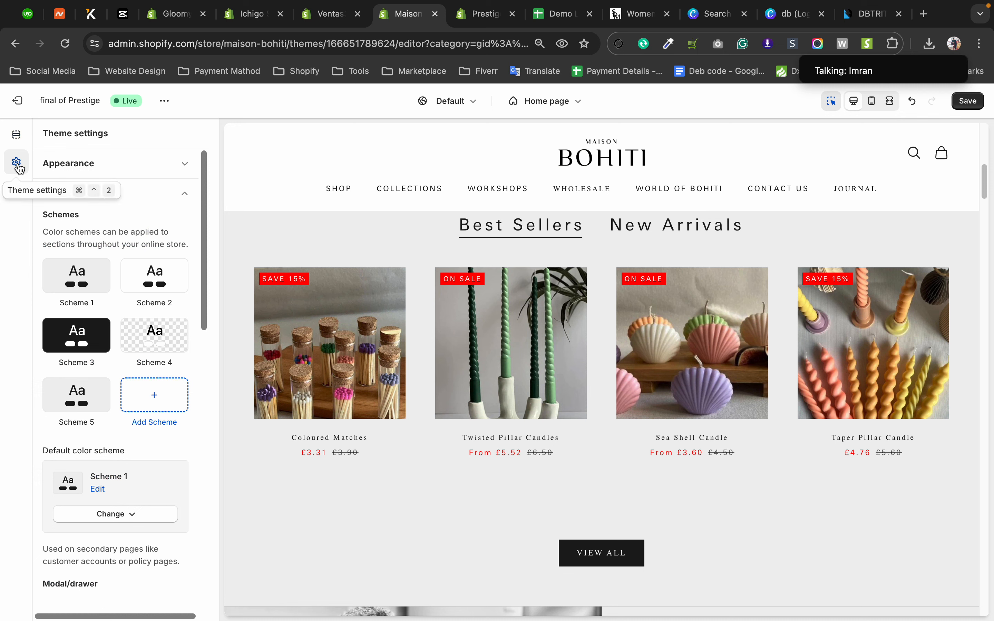
{"action": "scroll", "coordinate": [132, 350], "scroll_direction": "down", "scroll_amount": 7}
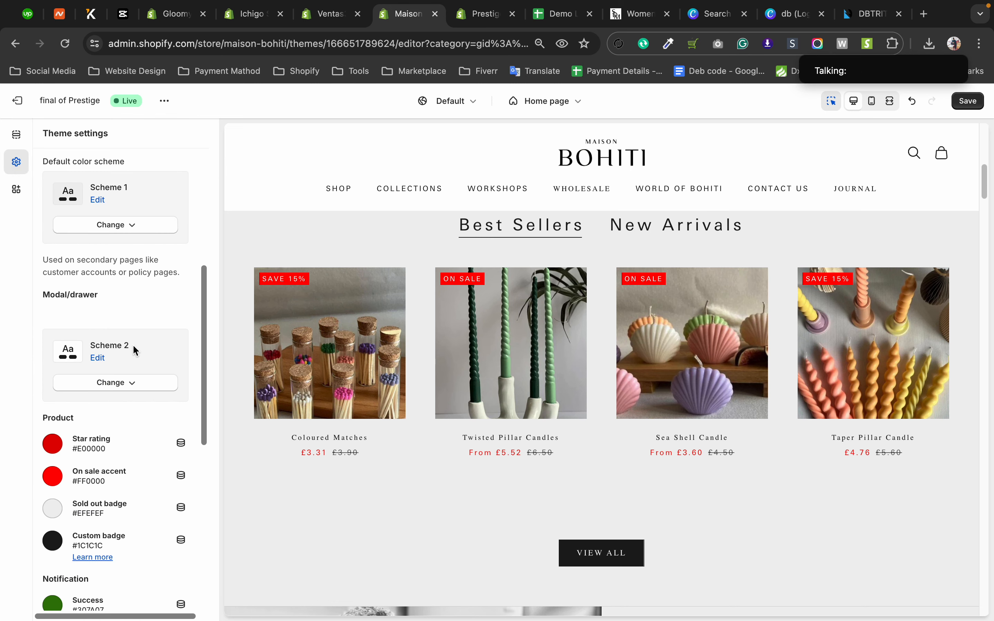
{"action": "scroll", "coordinate": [135, 347], "scroll_direction": "up", "scroll_amount": 8}
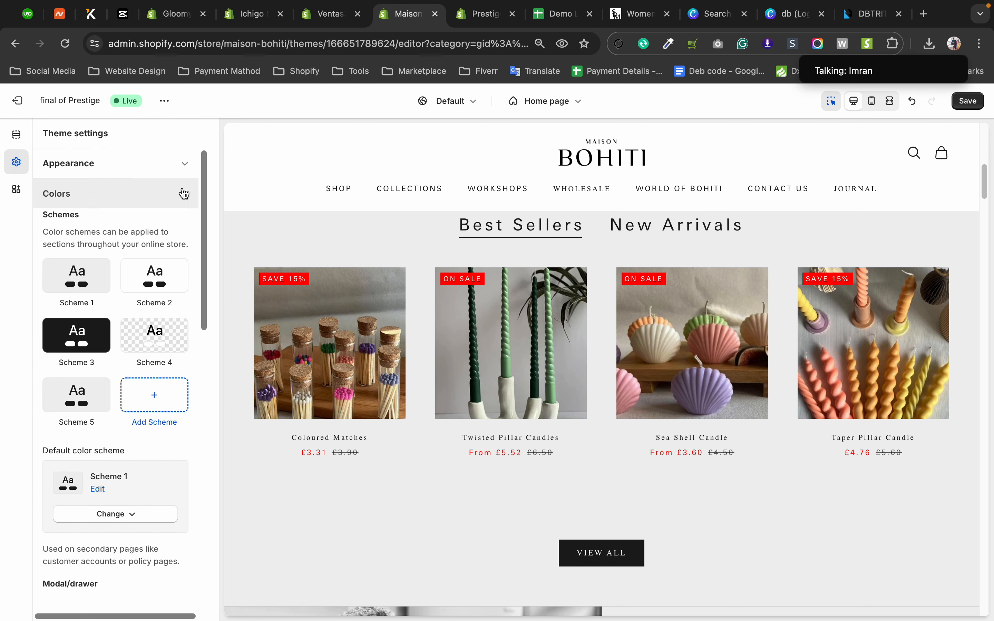
{"action": "left_click", "coordinate": [184, 194]}
{"action": "left_click", "coordinate": [184, 193]}
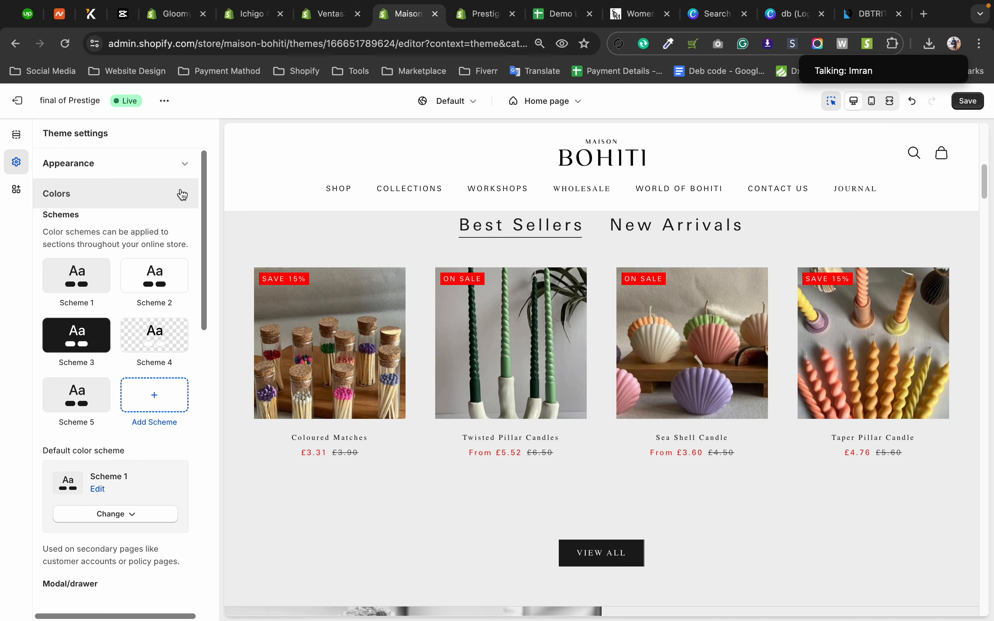
{"action": "scroll", "coordinate": [145, 259], "scroll_direction": "down", "scroll_amount": 1}
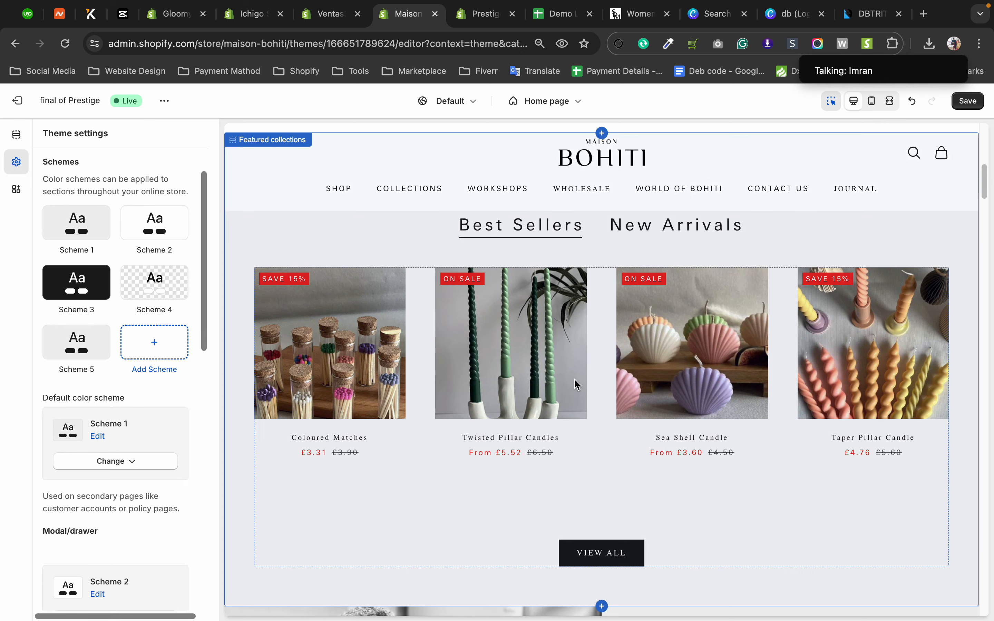
Display the Featured collections section's settings and examine its color scheme choices and the colors of Scheme 1.
{"action": "left_click", "coordinate": [605, 332]}
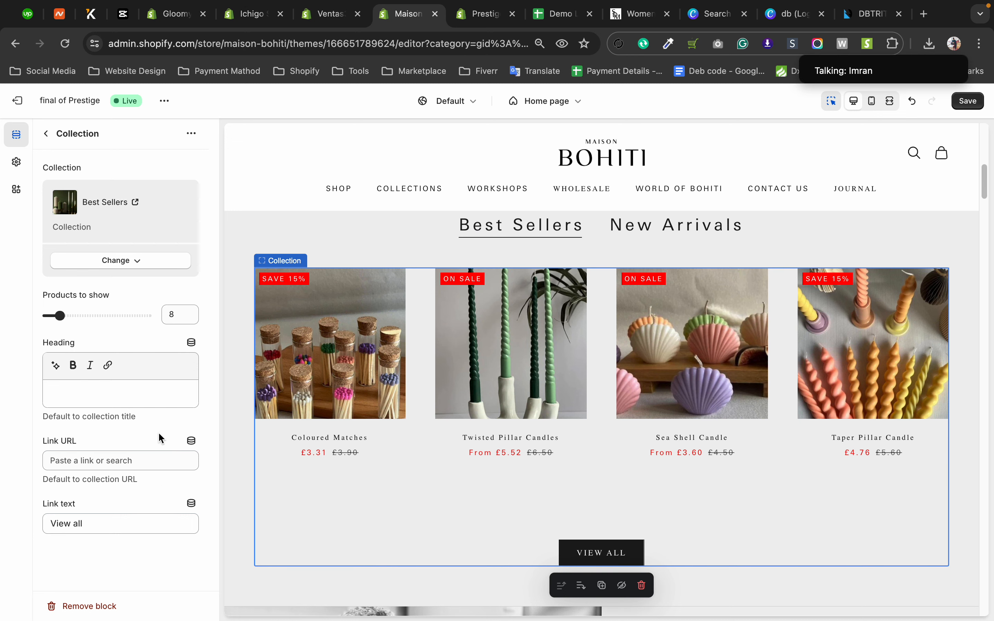
{"action": "left_click", "coordinate": [224, 318]}
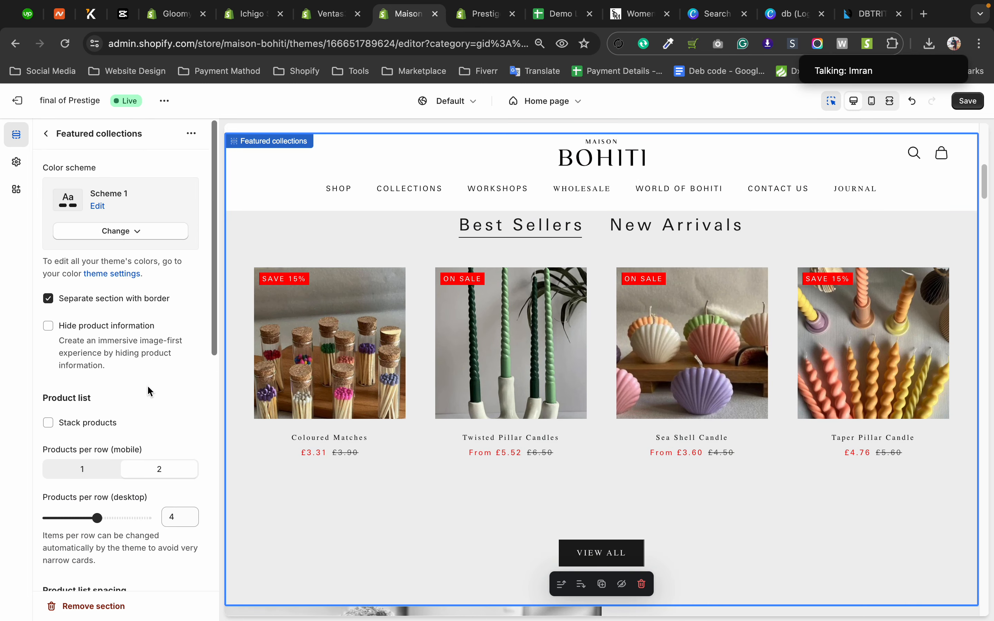
{"action": "left_click", "coordinate": [123, 231]}
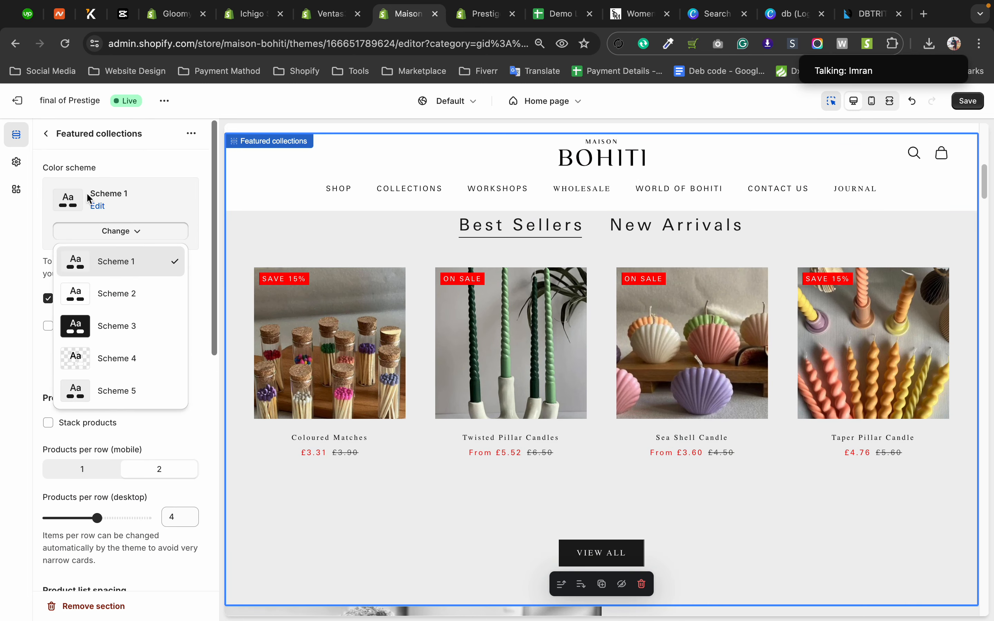
{"action": "left_click", "coordinate": [97, 206]}
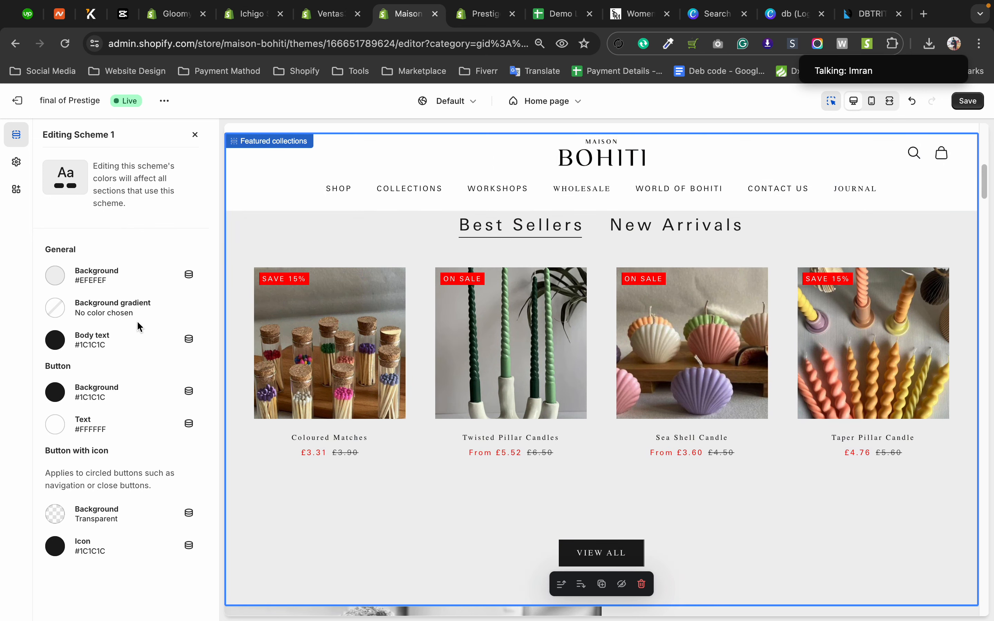
{"action": "left_click", "coordinate": [195, 137]}
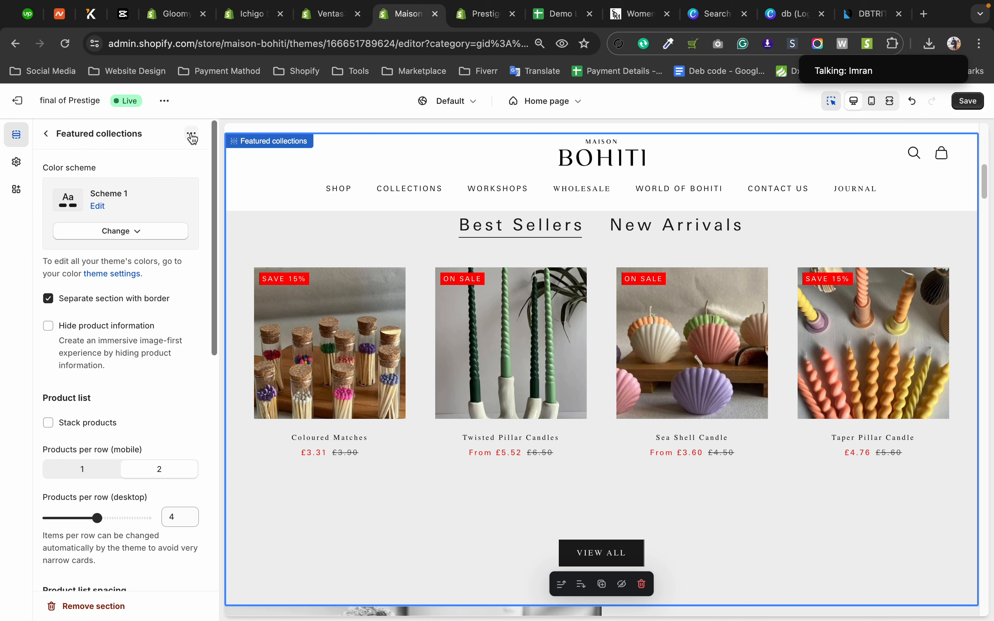
Return to the theme settings, collapse Colors, and look through the Header section's own settings down to its theme settings group.
{"action": "left_click", "coordinate": [15, 166]}
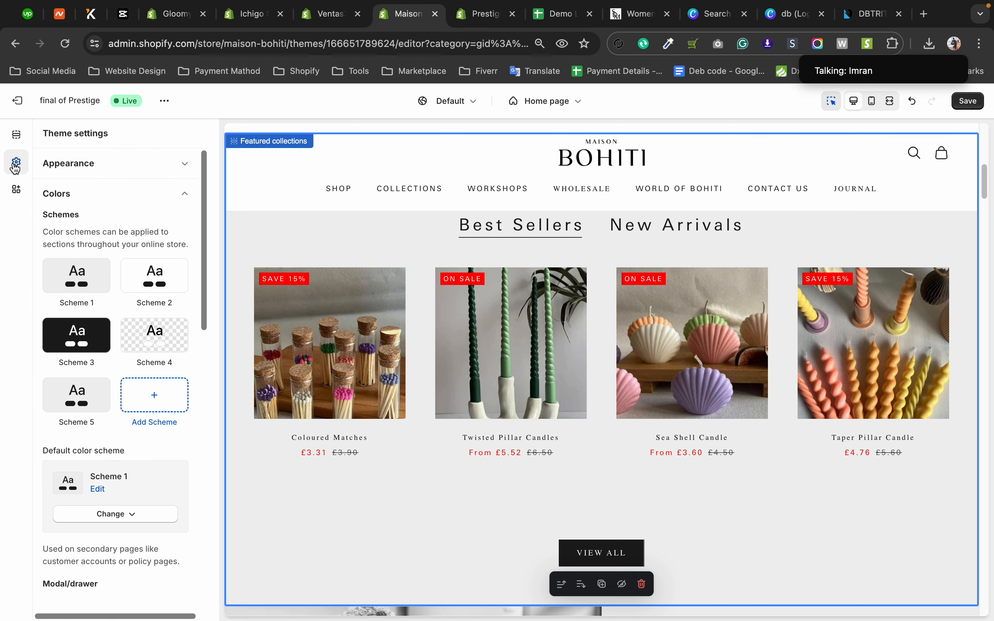
{"action": "left_click", "coordinate": [184, 194]}
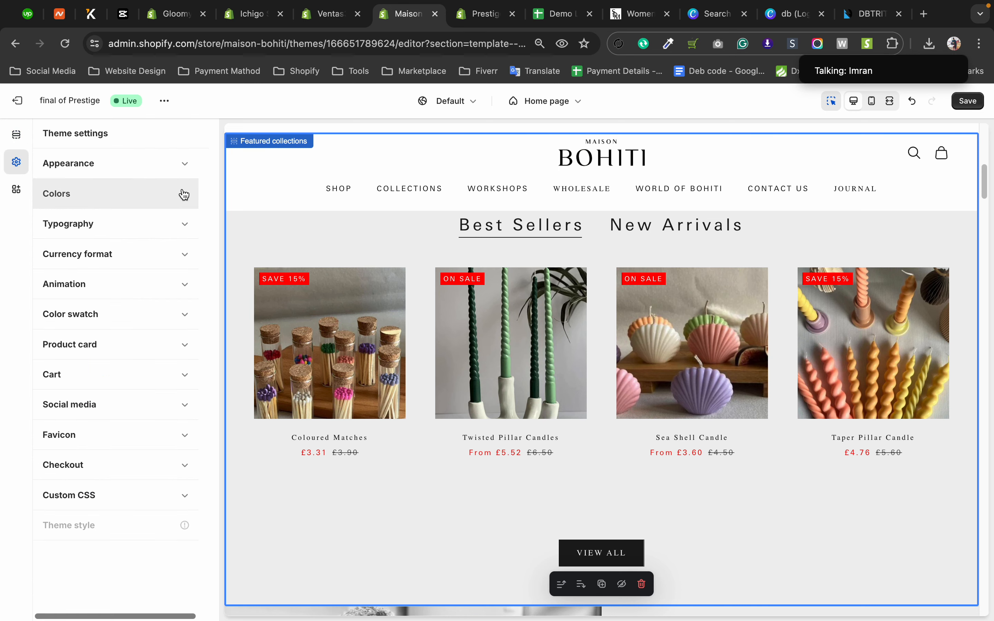
{"action": "scroll", "coordinate": [240, 273], "scroll_direction": "up", "scroll_amount": 10}
{"action": "left_click", "coordinate": [279, 204]}
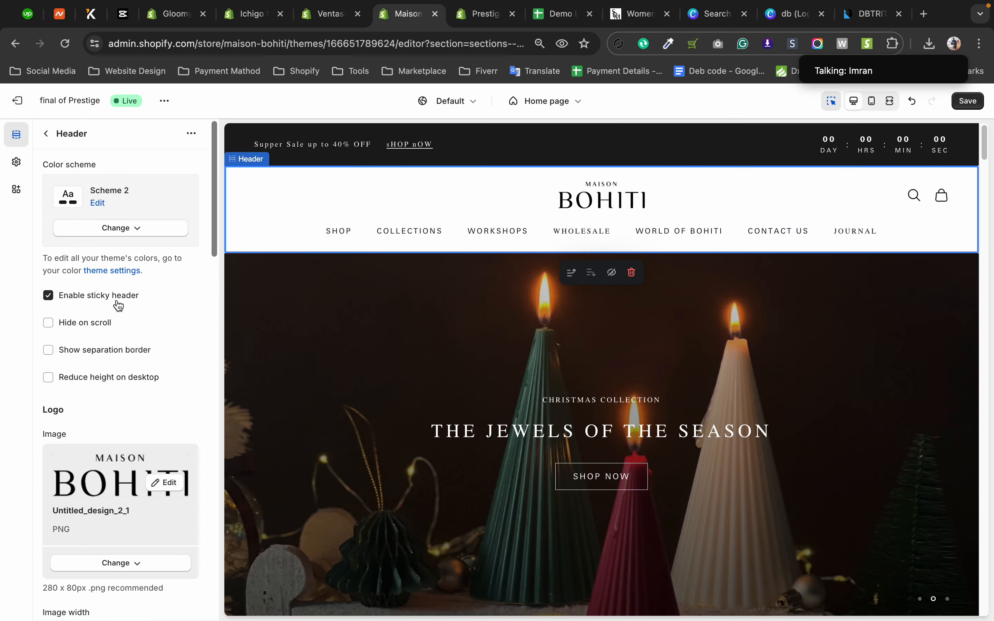
{"action": "scroll", "coordinate": [118, 302], "scroll_direction": "down", "scroll_amount": 10}
{"action": "left_click", "coordinate": [130, 569]}
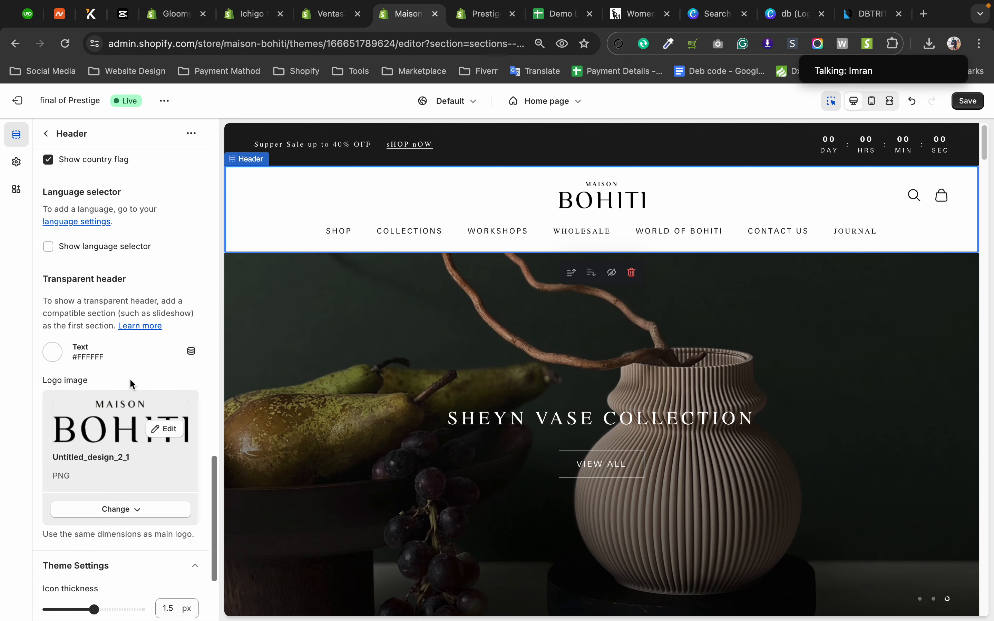
{"action": "scroll", "coordinate": [129, 378], "scroll_direction": "down", "scroll_amount": 4}
{"action": "scroll", "coordinate": [130, 380], "scroll_direction": "up", "scroll_amount": 10}
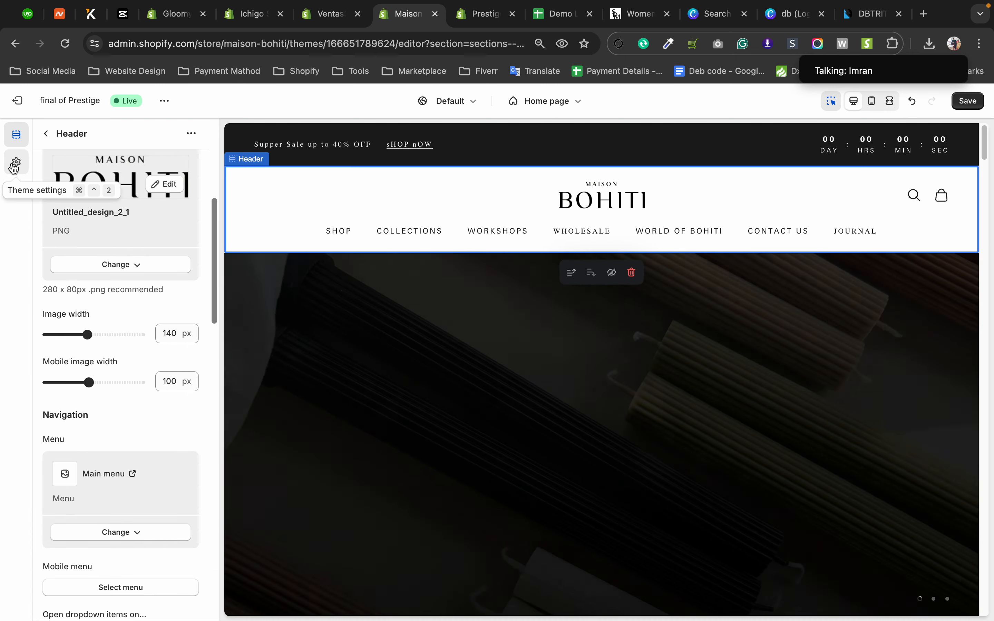
Reopen the Colors category in the theme settings and review its product and notification colors.
{"action": "left_click", "coordinate": [15, 166]}
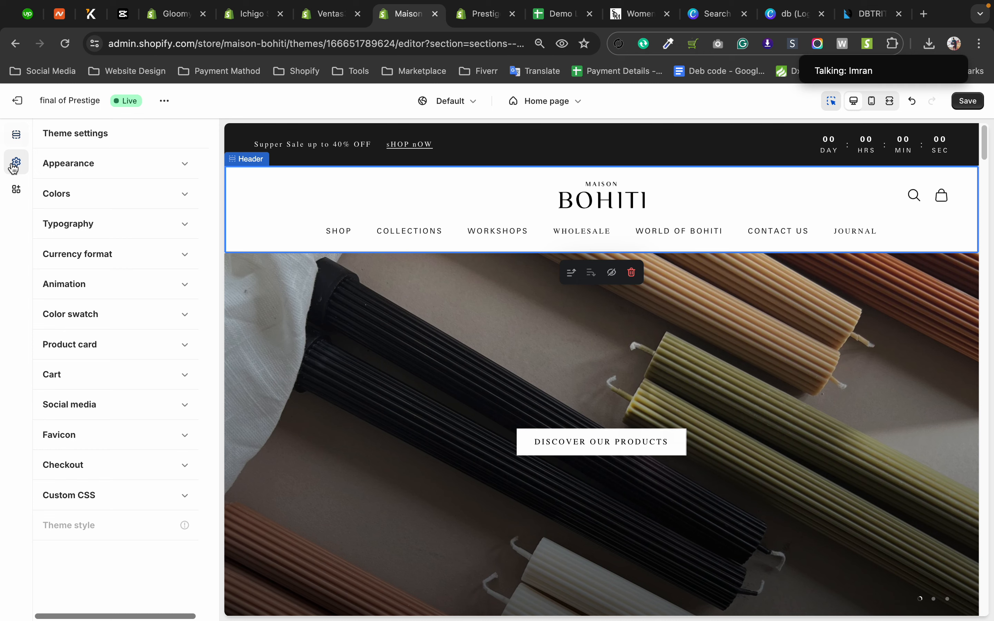
{"action": "left_click", "coordinate": [67, 197]}
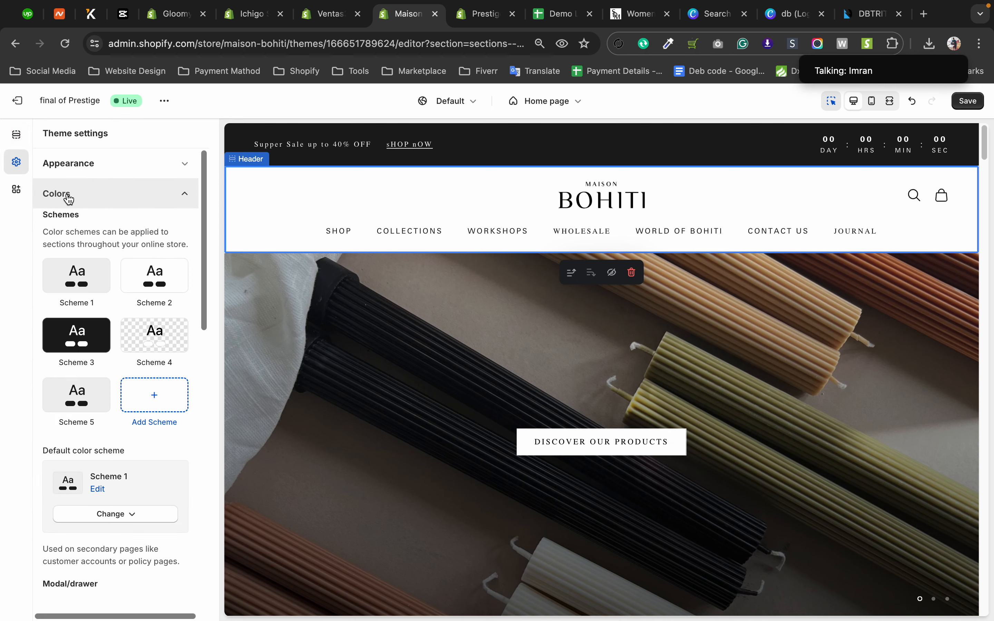
{"action": "scroll", "coordinate": [122, 222], "scroll_direction": "down", "scroll_amount": 6}
{"action": "scroll", "coordinate": [125, 227], "scroll_direction": "down", "scroll_amount": 7}
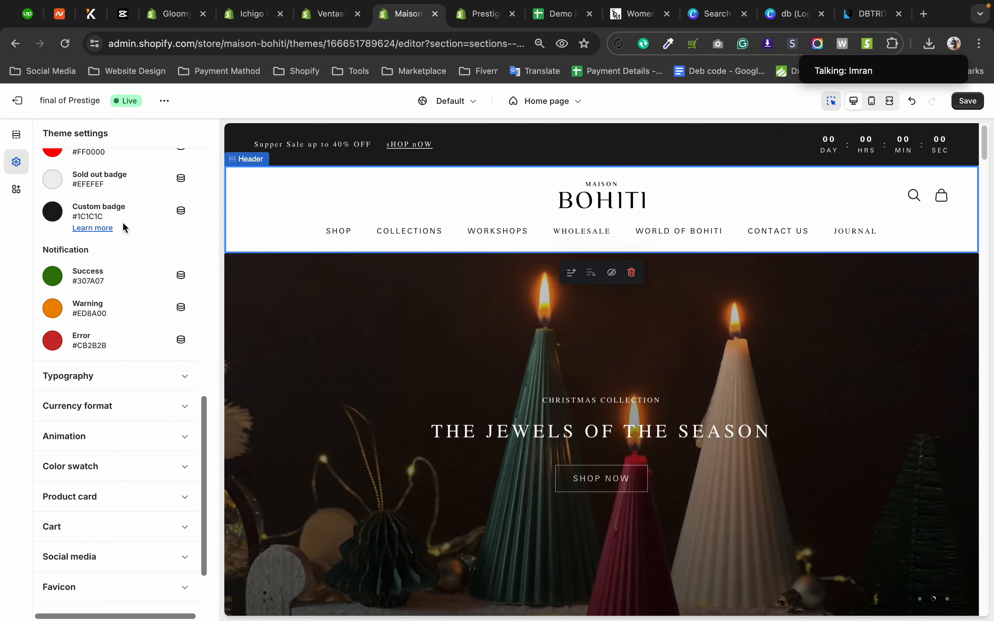
{"action": "scroll", "coordinate": [125, 227], "scroll_direction": "up", "scroll_amount": 3}
{"action": "scroll", "coordinate": [125, 227], "scroll_direction": "up", "scroll_amount": 2}
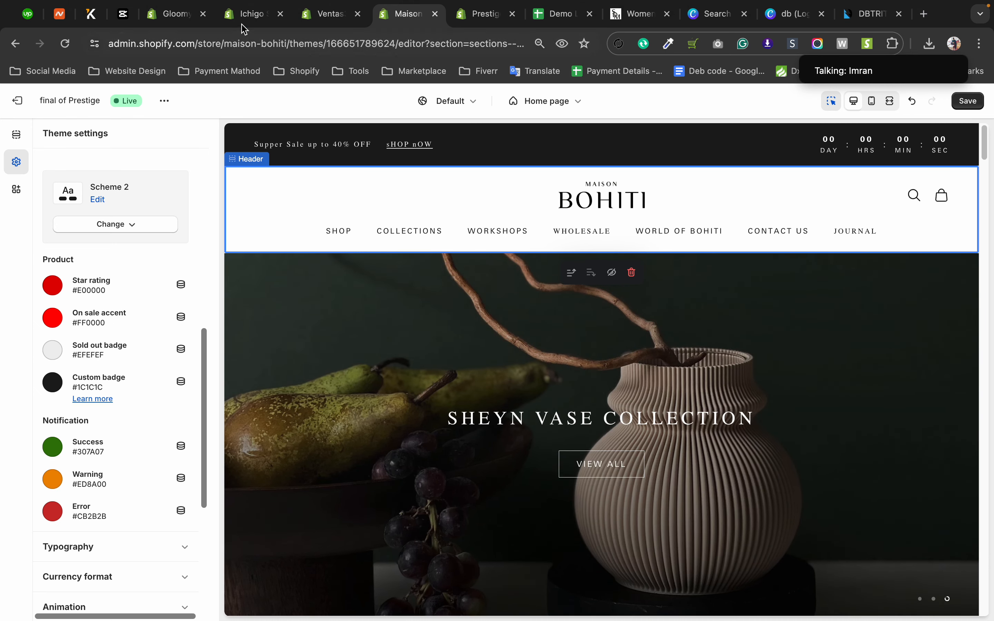
Switch to the Ichigo store's theme editor and look through the Colors (General) theme settings.
{"action": "left_click", "coordinate": [246, 15]}
{"action": "scroll", "coordinate": [86, 398], "scroll_direction": "down", "scroll_amount": 9}
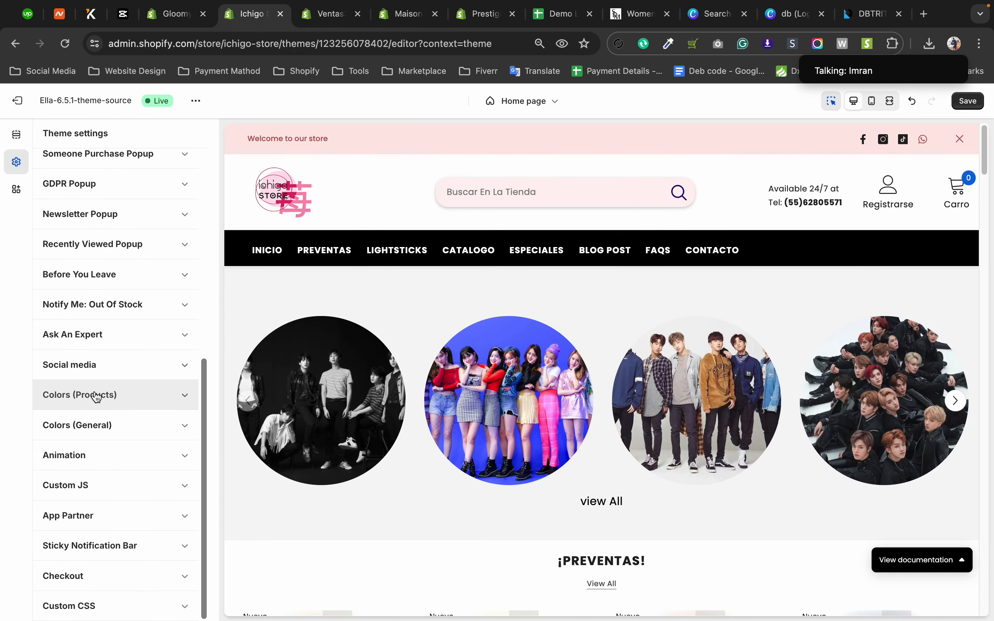
{"action": "left_click", "coordinate": [84, 429]}
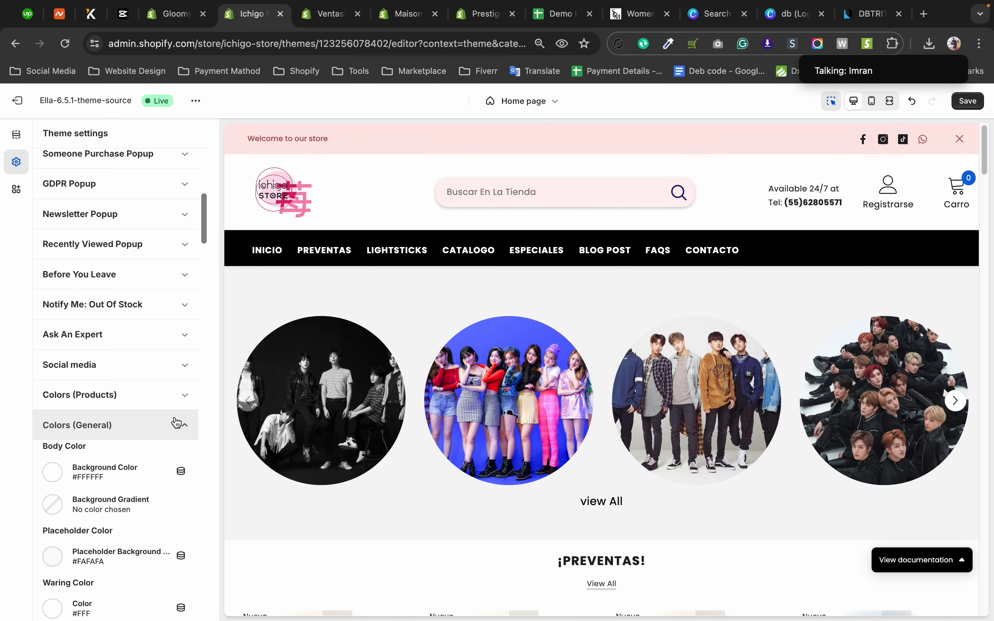
{"action": "scroll", "coordinate": [171, 420], "scroll_direction": "down", "scroll_amount": 5}
{"action": "scroll", "coordinate": [172, 420], "scroll_direction": "down", "scroll_amount": 15}
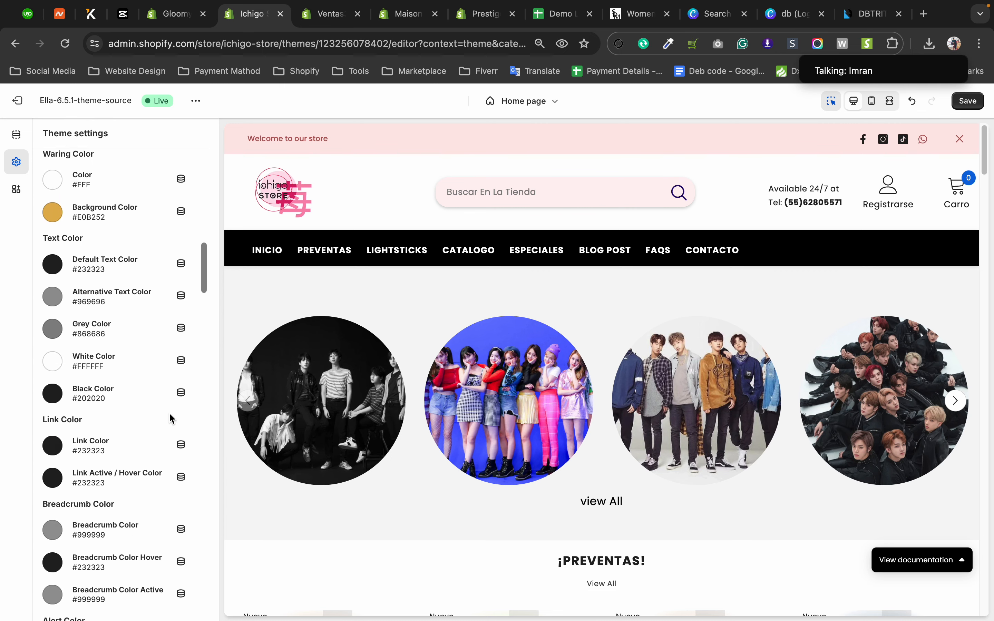
{"action": "scroll", "coordinate": [170, 416], "scroll_direction": "down", "scroll_amount": 15}
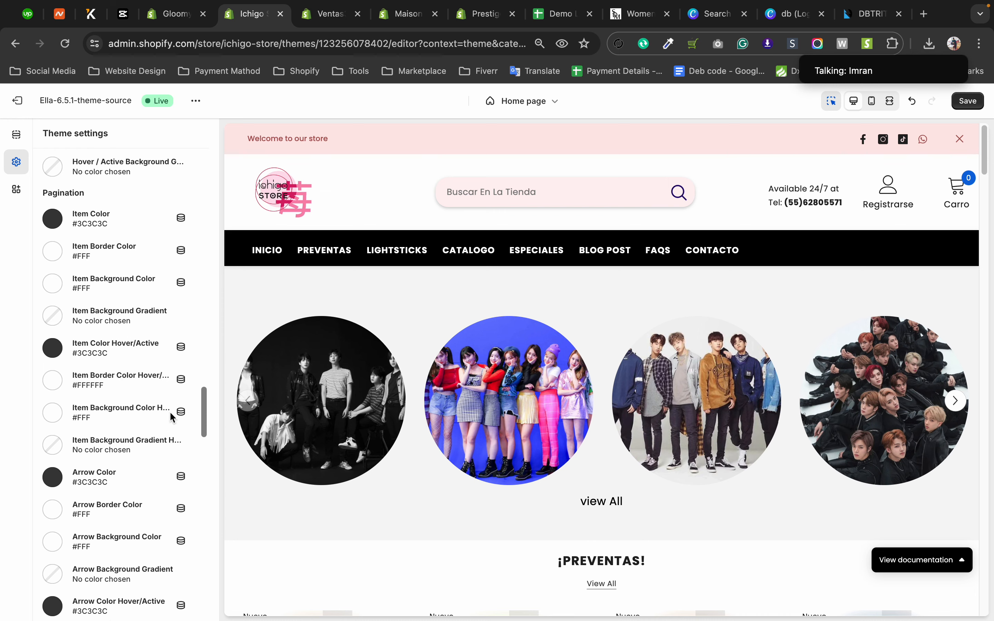
{"action": "scroll", "coordinate": [170, 416], "scroll_direction": "up", "scroll_amount": 20}
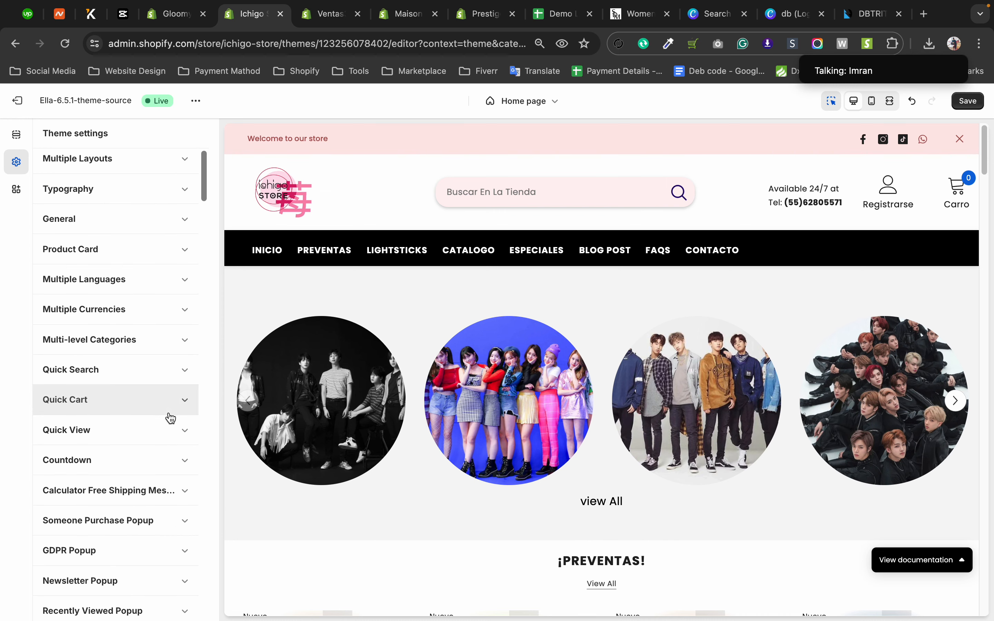
Show the Colors (Products) theme settings and bring the product cards into view in the home page preview.
{"action": "scroll", "coordinate": [169, 410], "scroll_direction": "down", "scroll_amount": 5}
{"action": "scroll", "coordinate": [170, 419], "scroll_direction": "down", "scroll_amount": 2}
{"action": "left_click", "coordinate": [113, 415]}
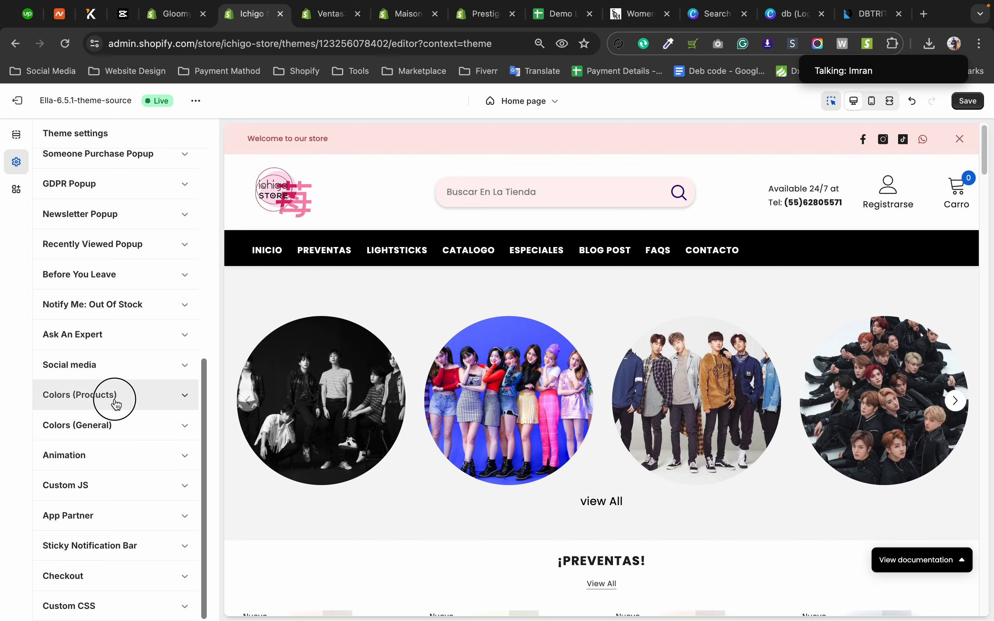
{"action": "left_click", "coordinate": [116, 400]}
{"action": "scroll", "coordinate": [116, 405], "scroll_direction": "down", "scroll_amount": 2}
{"action": "scroll", "coordinate": [117, 405], "scroll_direction": "down", "scroll_amount": 3}
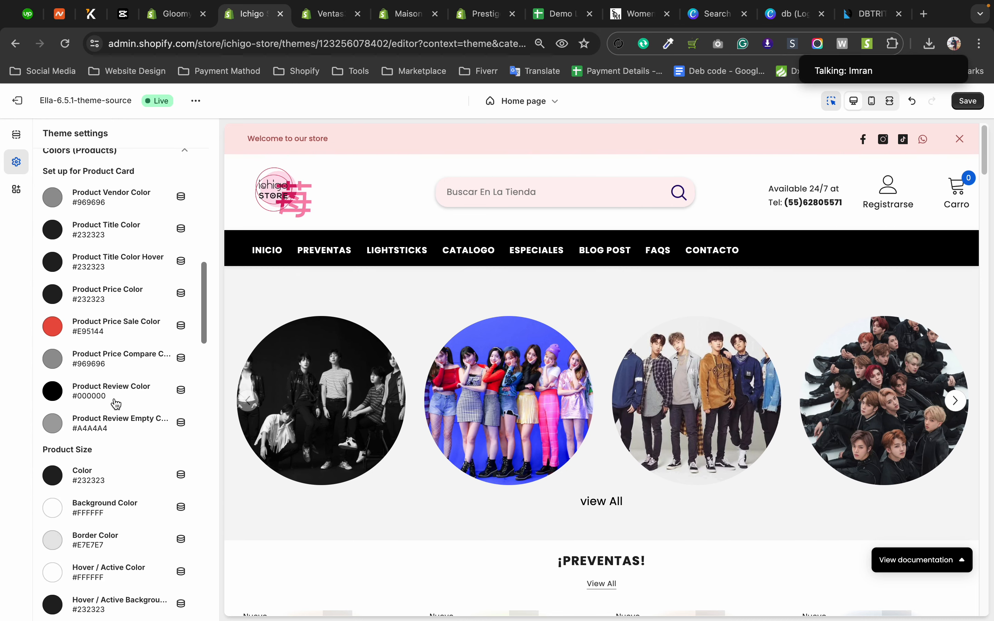
{"action": "scroll", "coordinate": [481, 371], "scroll_direction": "down", "scroll_amount": 5}
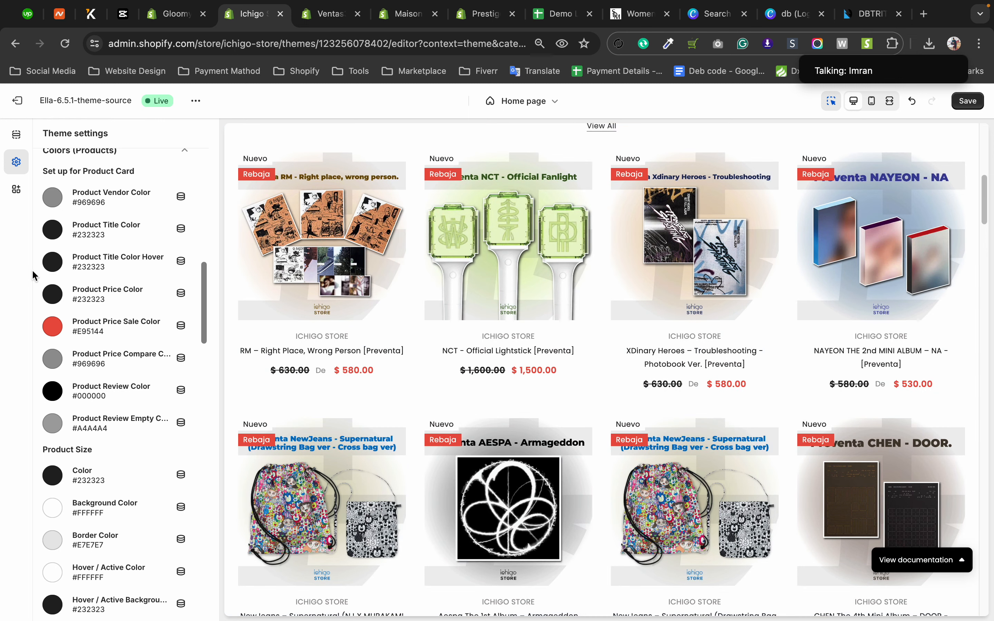
Set the product card's Product Title Color to red #E60000.
{"action": "left_click", "coordinate": [52, 232]}
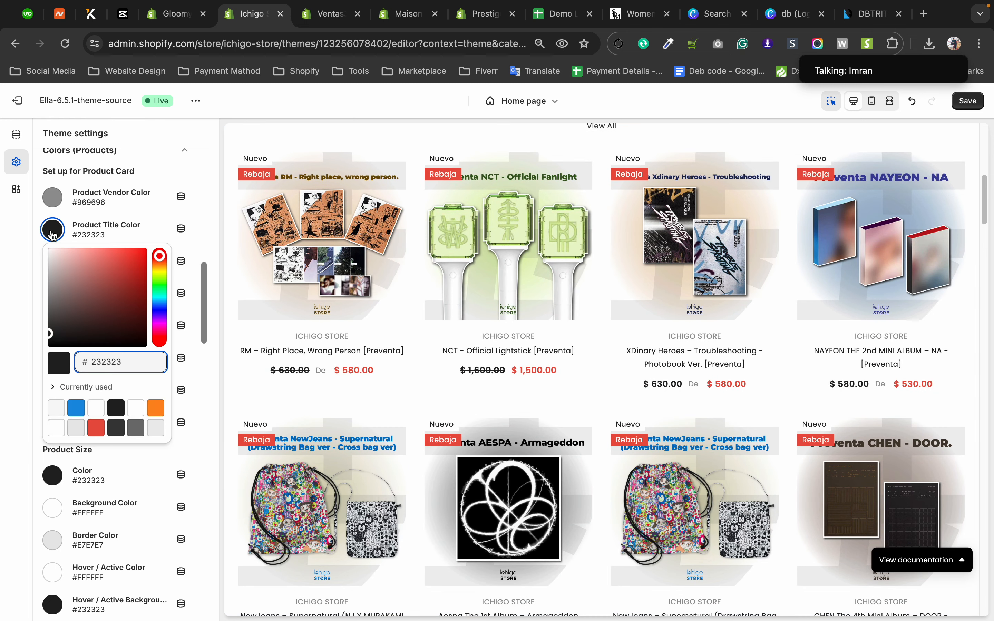
{"action": "left_click_drag", "start_coordinate": [142, 260], "coordinate": [162, 258]}
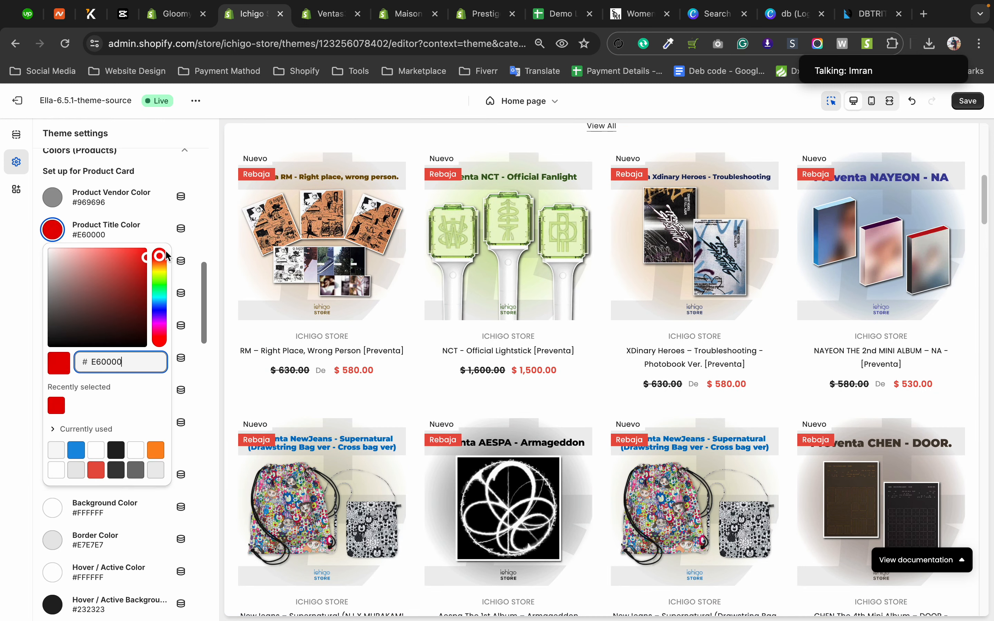
{"action": "left_click", "coordinate": [14, 270]}
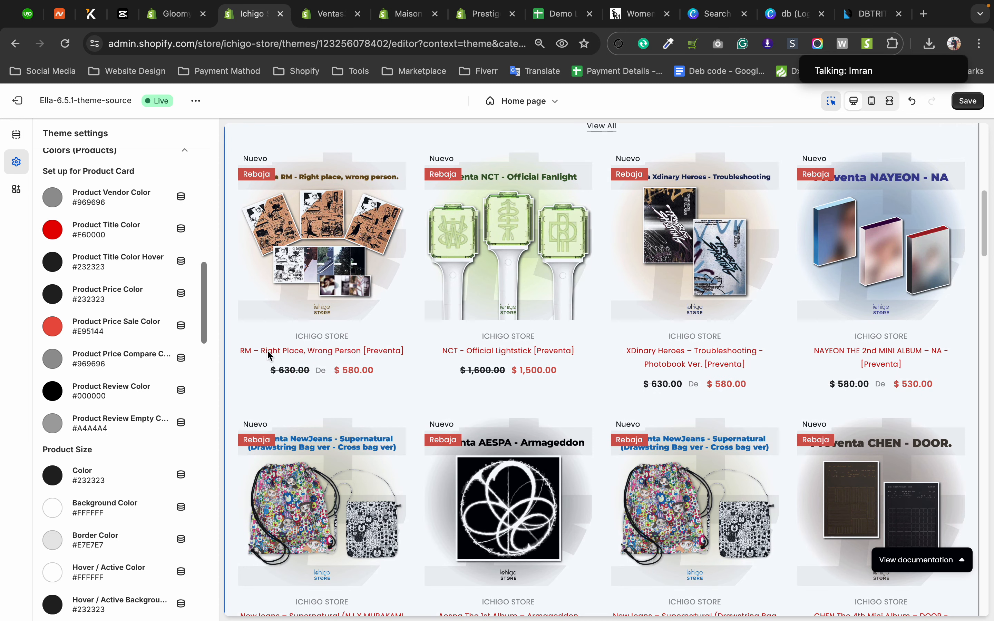
Set the Product Title Color to black #000000 and the Product Vendor Color to red #FF0000.
{"action": "left_click", "coordinate": [48, 233]}
{"action": "left_click_drag", "start_coordinate": [77, 307], "coordinate": [16, 380]}
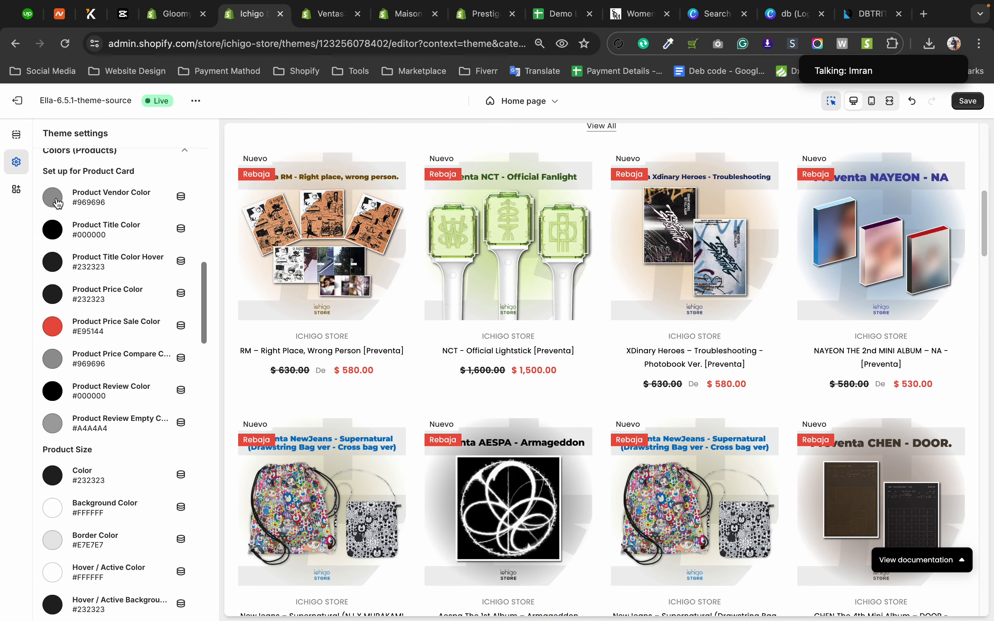
{"action": "left_click", "coordinate": [54, 198]}
{"action": "left_click", "coordinate": [76, 373]}
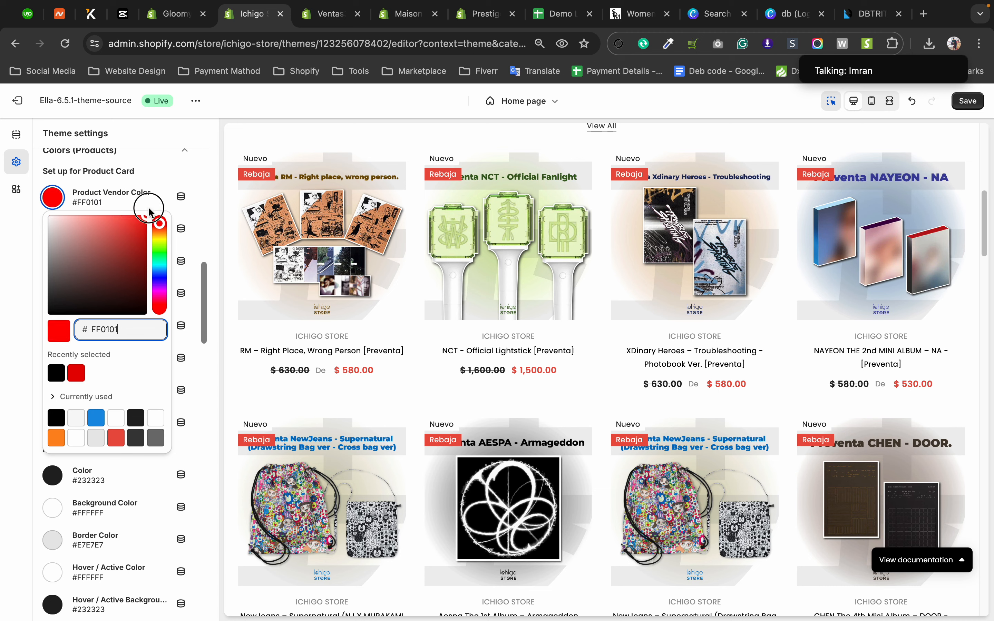
{"action": "left_click", "coordinate": [5, 234]}
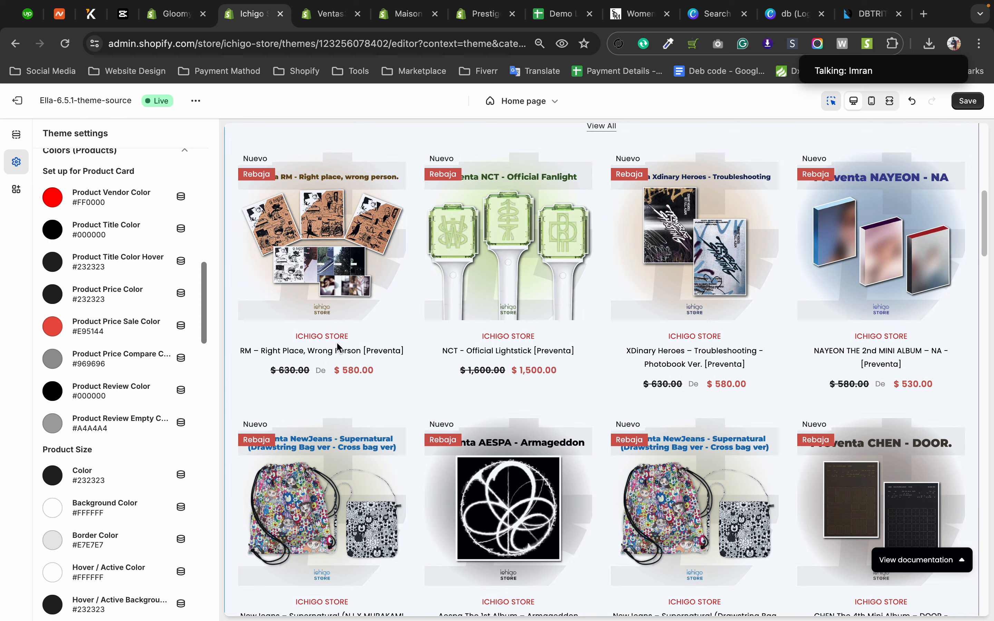
Set the product card's Product Price Sale Color to black #000000.
{"action": "left_click", "coordinate": [61, 330]}
{"action": "left_click_drag", "start_coordinate": [83, 401], "coordinate": [9, 452]}
{"action": "left_click", "coordinate": [9, 452]}
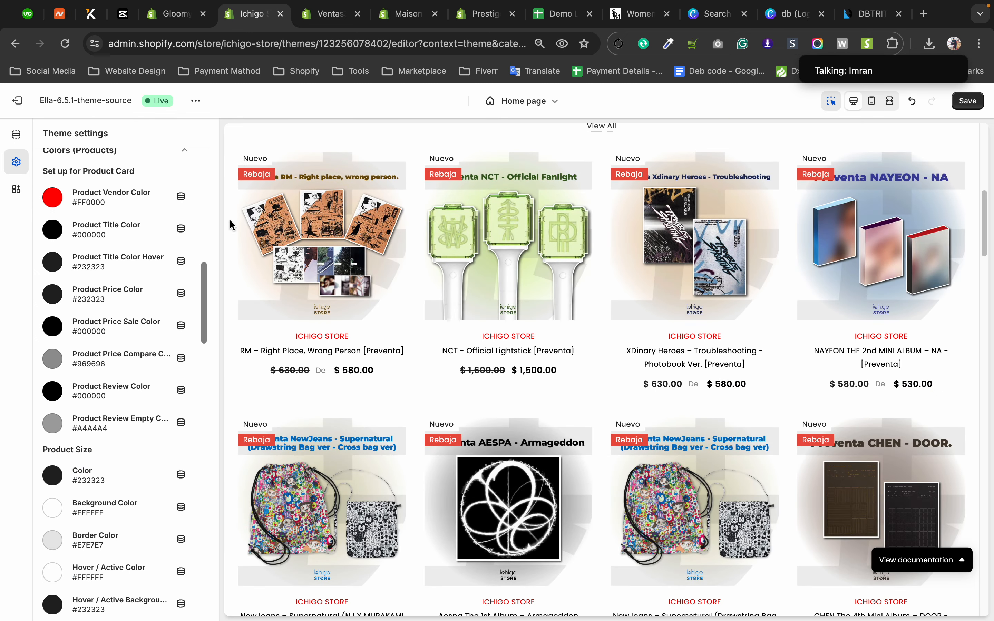
View the home page's list of sections and return to the theme settings categories.
{"action": "scroll", "coordinate": [296, 299], "scroll_direction": "up", "scroll_amount": 1}
{"action": "scroll", "coordinate": [58, 267], "scroll_direction": "up", "scroll_amount": 3}
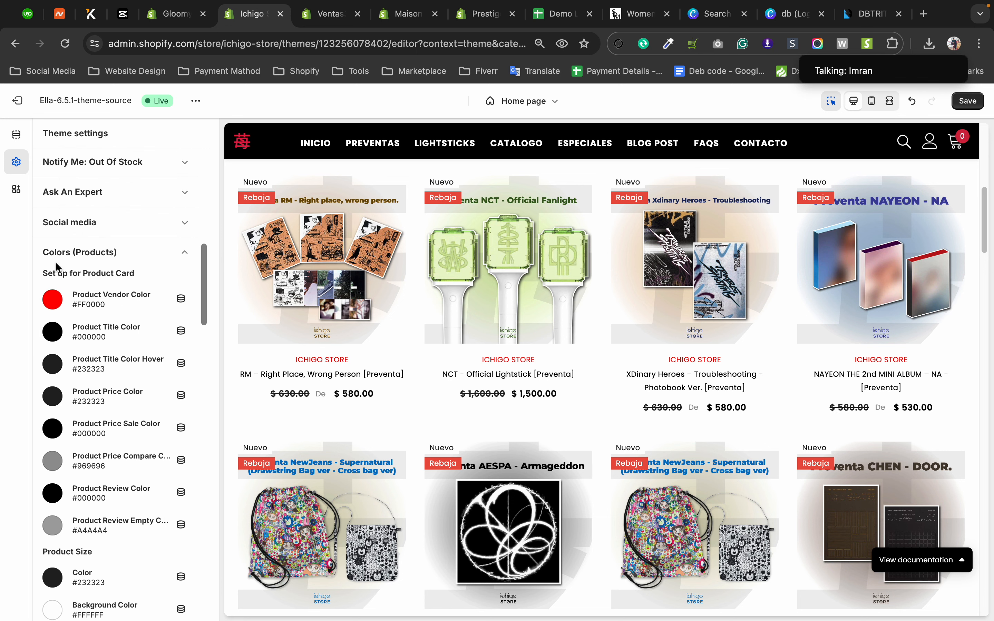
{"action": "left_click", "coordinate": [18, 136]}
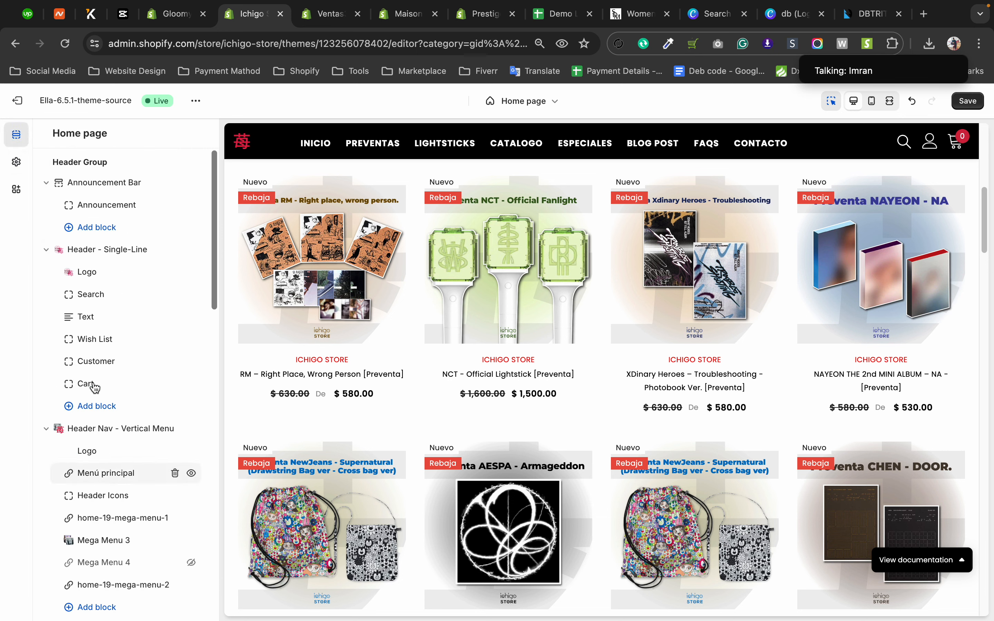
{"action": "left_click", "coordinate": [16, 161]}
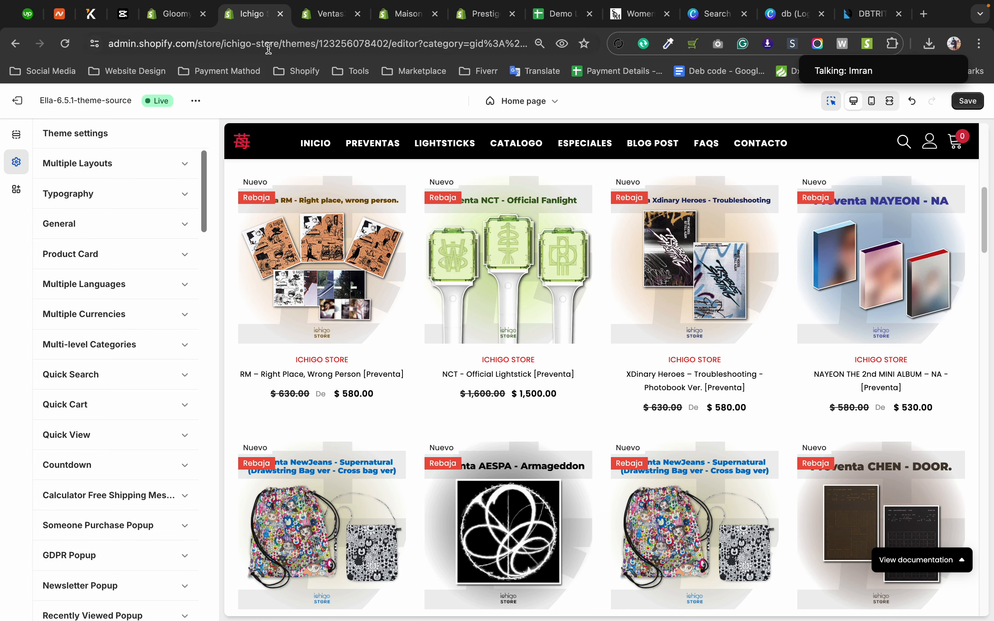
Switch to the Ventas store's theme editor and open the heading font choices in the Typography settings.
{"action": "left_click", "coordinate": [333, 17]}
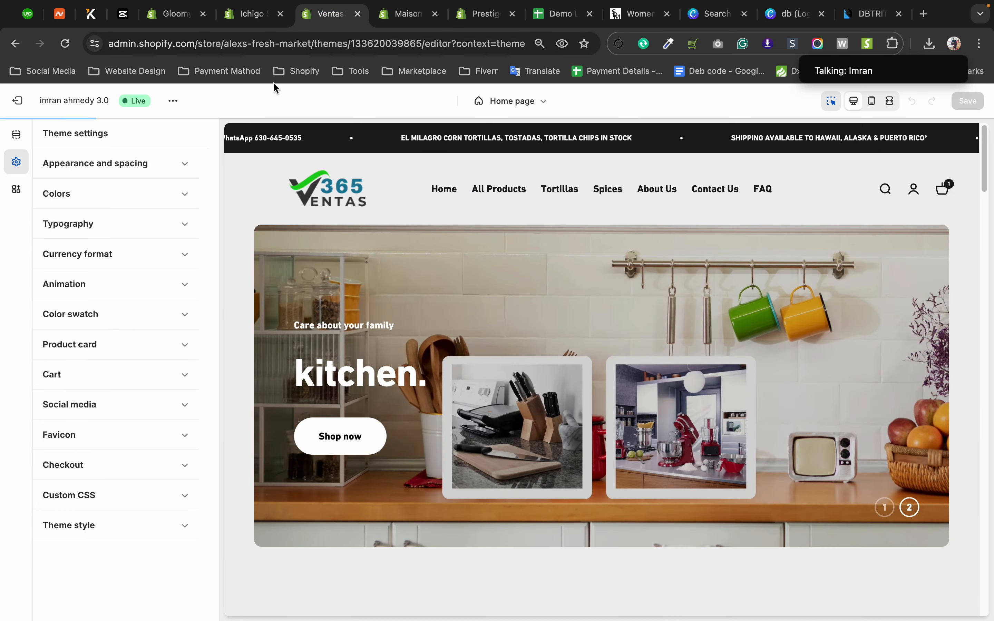
{"action": "left_click", "coordinate": [89, 231]}
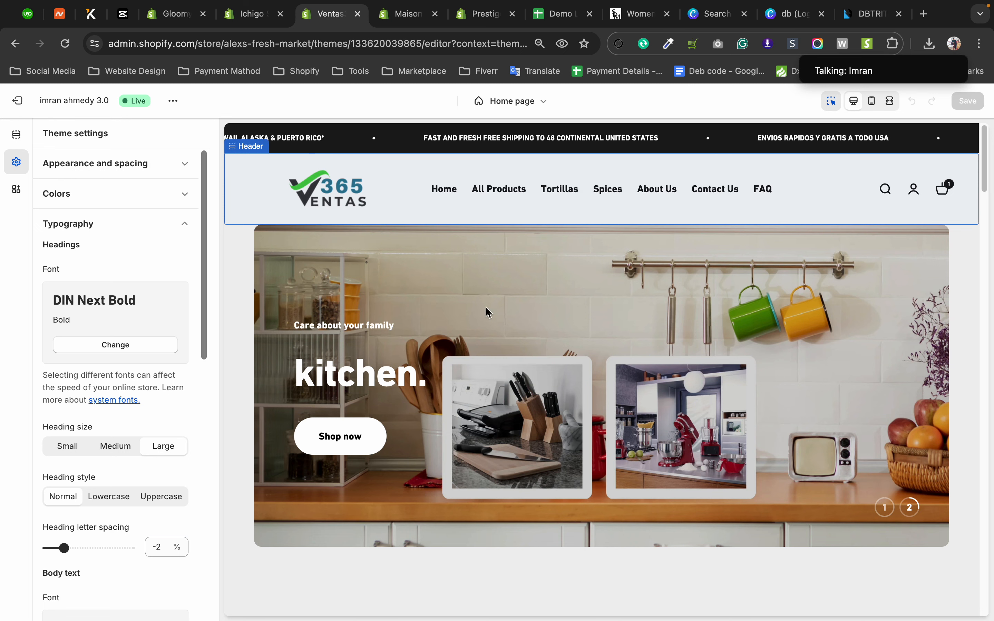
{"action": "left_click", "coordinate": [138, 348]}
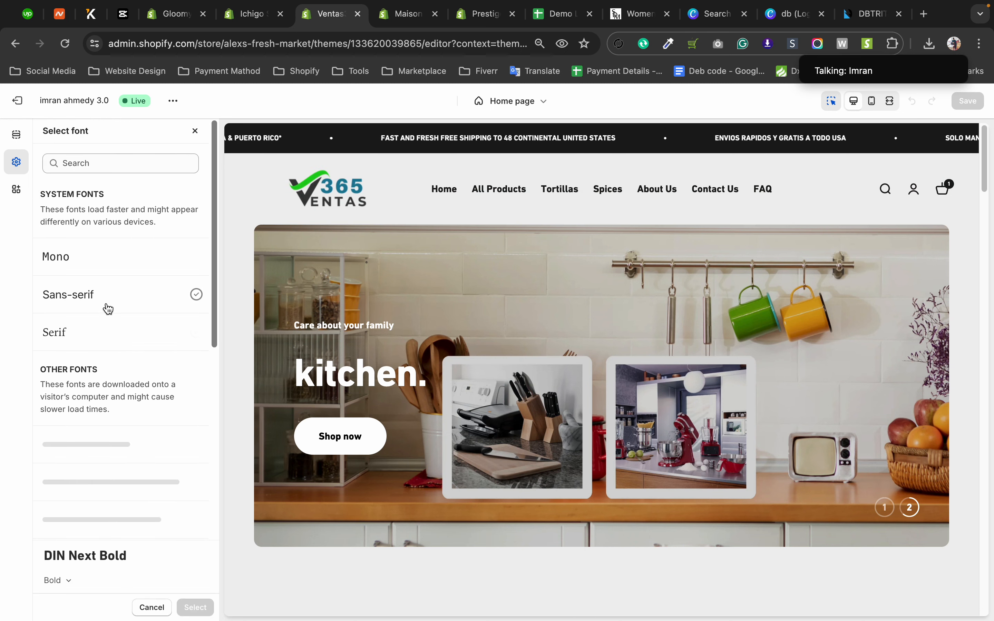
Preview the store's headings in the Sans-serif, Serif and Abril Fatface fonts.
{"action": "left_click", "coordinate": [109, 303]}
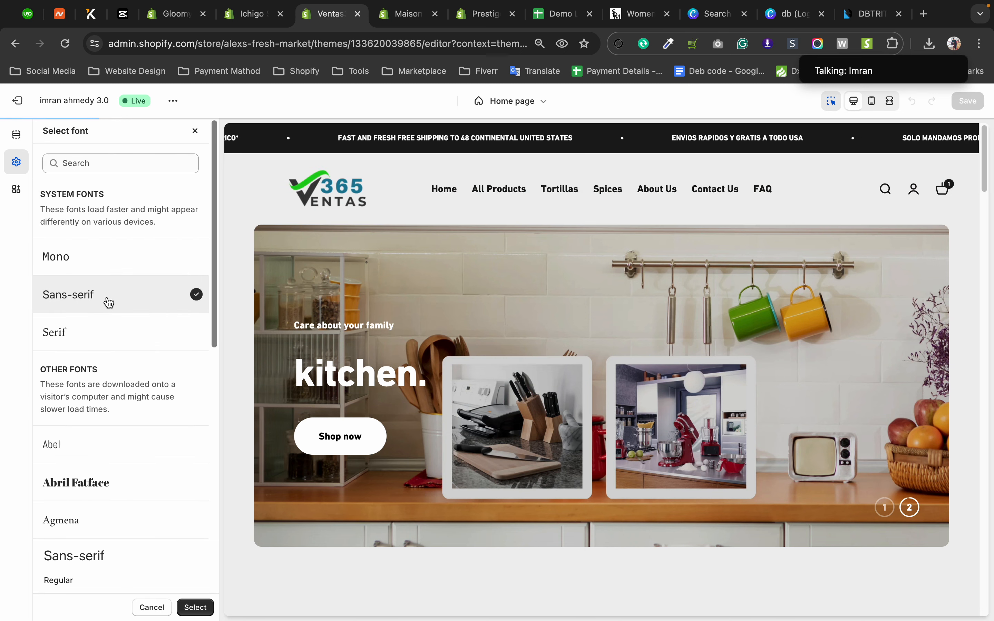
{"action": "left_click", "coordinate": [103, 332]}
{"action": "left_click", "coordinate": [105, 496]}
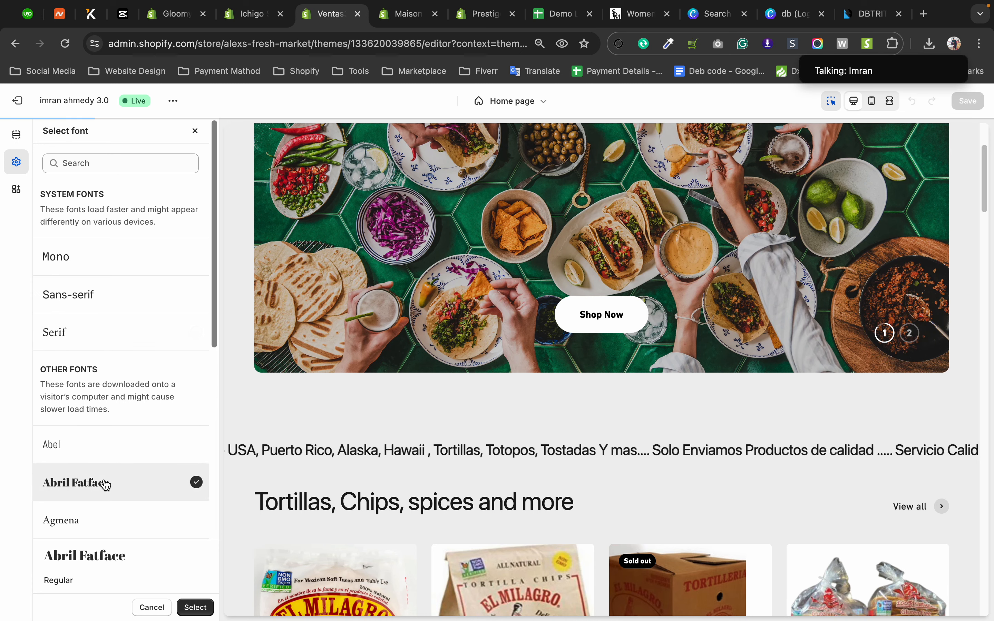
{"action": "scroll", "coordinate": [520, 468], "scroll_direction": "down", "scroll_amount": 2}
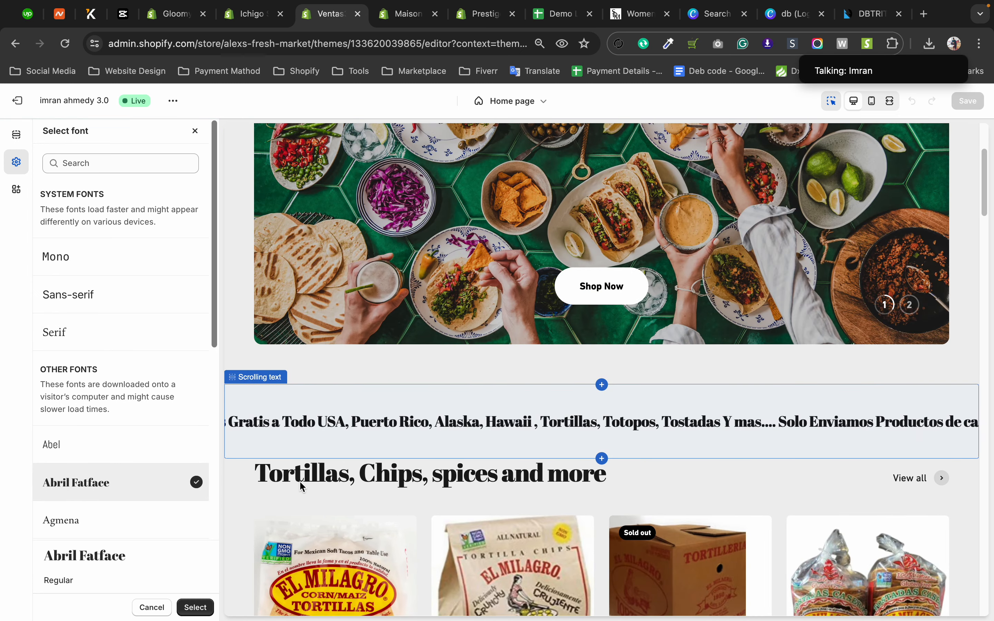
Try out more heading fonts in the preview: Agmena, Anonymous Pro, Arapey, Archivo and Avenir Next.
{"action": "left_click", "coordinate": [76, 521]}
{"action": "scroll", "coordinate": [122, 457], "scroll_direction": "down", "scroll_amount": 5}
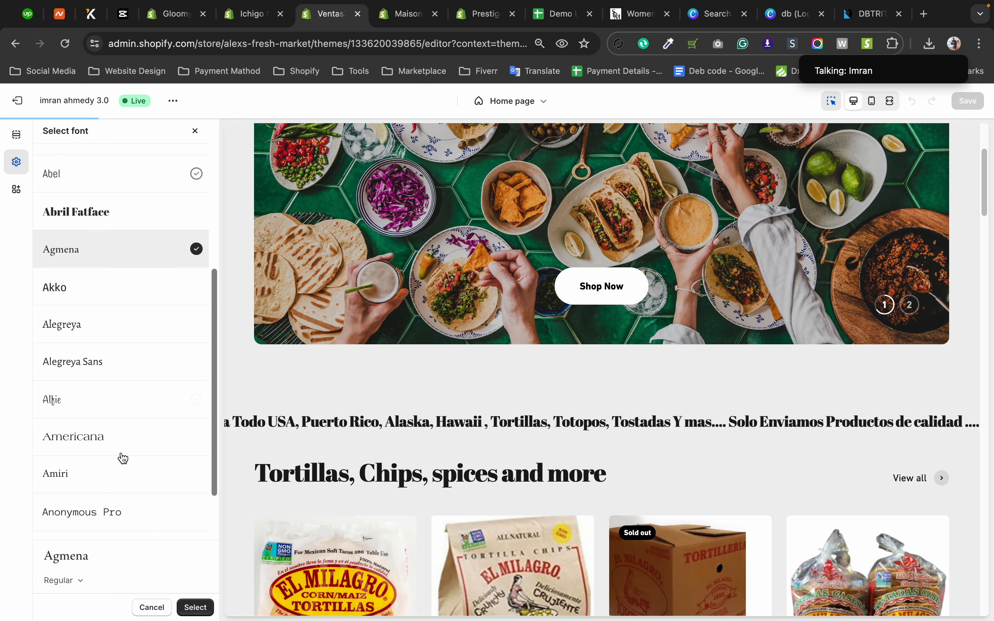
{"action": "left_click", "coordinate": [94, 439]}
{"action": "scroll", "coordinate": [92, 436], "scroll_direction": "down", "scroll_amount": 2}
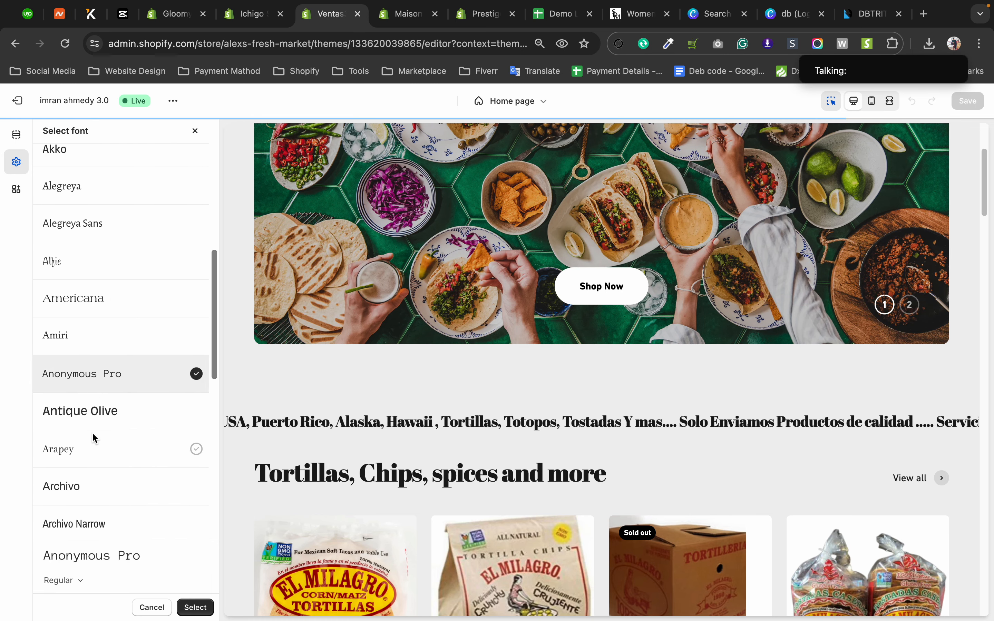
{"action": "left_click", "coordinate": [97, 447]}
{"action": "scroll", "coordinate": [98, 447], "scroll_direction": "down", "scroll_amount": 1}
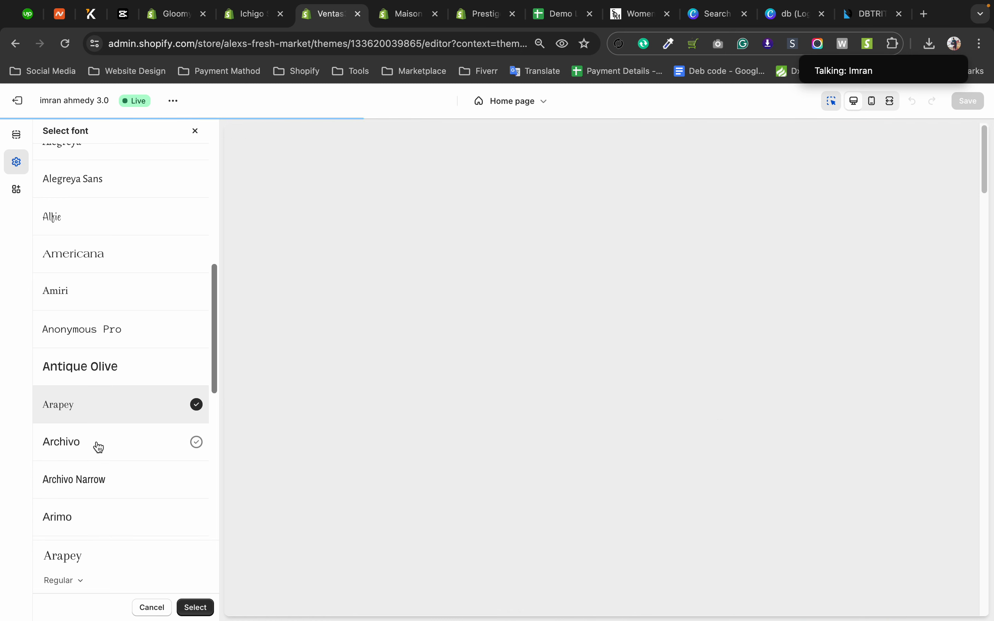
{"action": "left_click", "coordinate": [98, 447]}
{"action": "scroll", "coordinate": [98, 446], "scroll_direction": "down", "scroll_amount": 6}
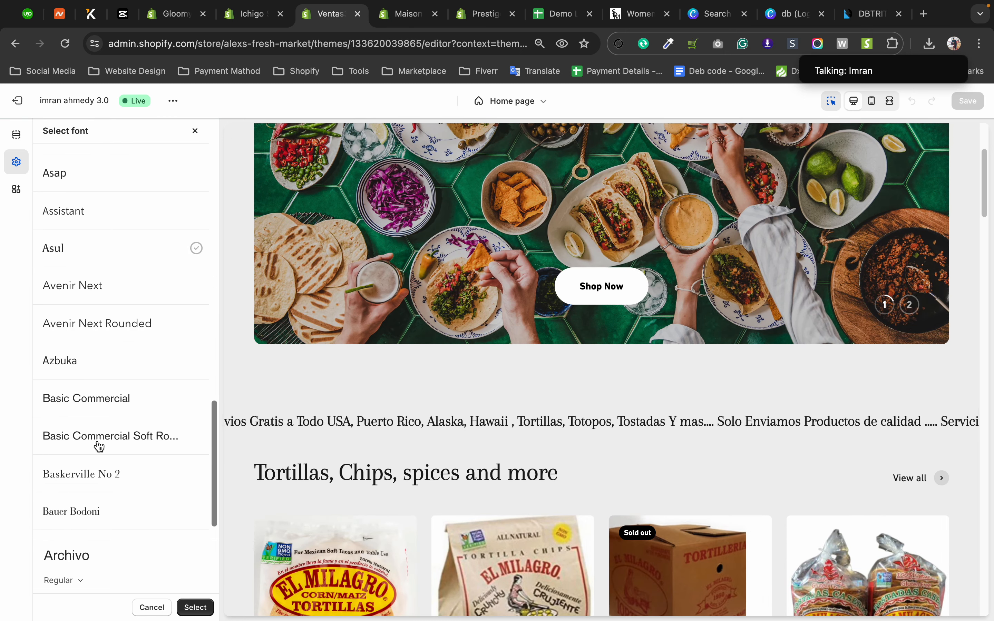
{"action": "left_click", "coordinate": [108, 294]}
{"action": "scroll", "coordinate": [121, 497], "scroll_direction": "down", "scroll_amount": 10}
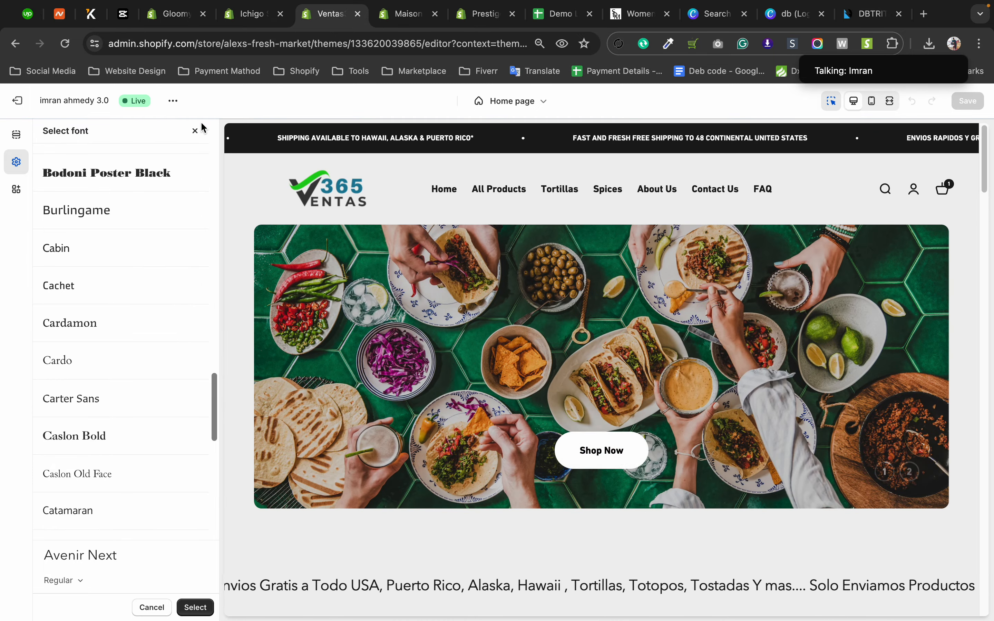
Search the fonts for "pop", preview the headings in Poppins and leave the font selection without applying it.
{"action": "scroll", "coordinate": [102, 296], "scroll_direction": "up", "scroll_amount": 15}
{"action": "left_click", "coordinate": [104, 161]}
{"action": "type", "text": "pop"}
{"action": "left_click", "coordinate": [78, 282]}
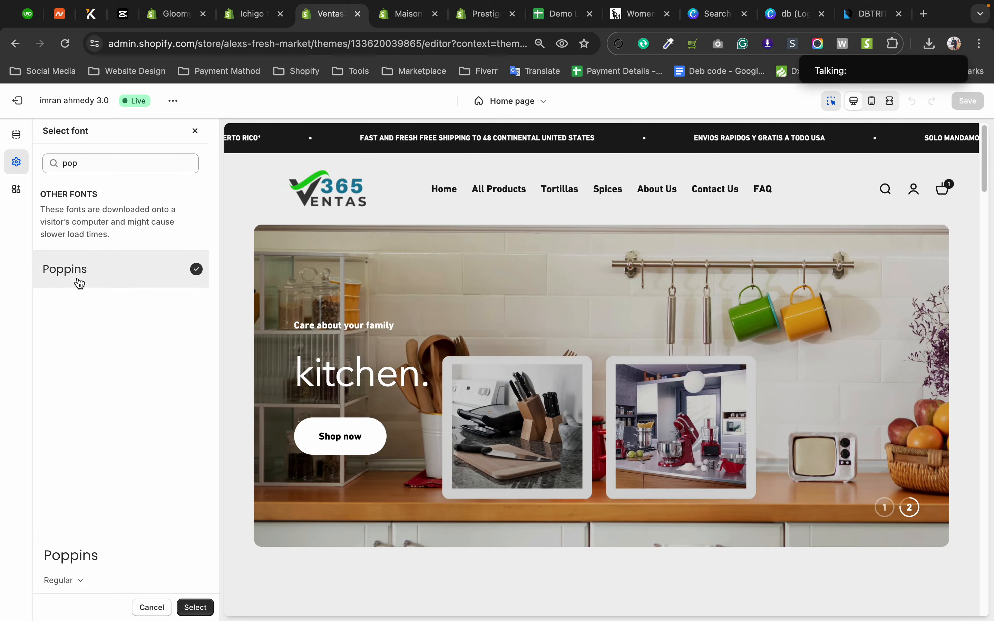
{"action": "scroll", "coordinate": [406, 408], "scroll_direction": "down", "scroll_amount": 10}
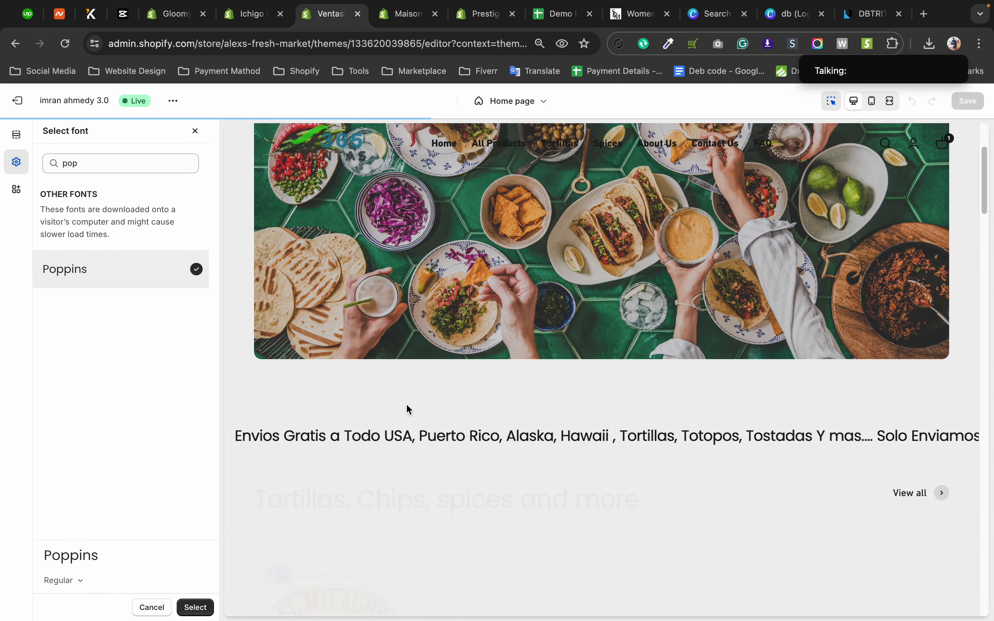
{"action": "left_click", "coordinate": [195, 132]}
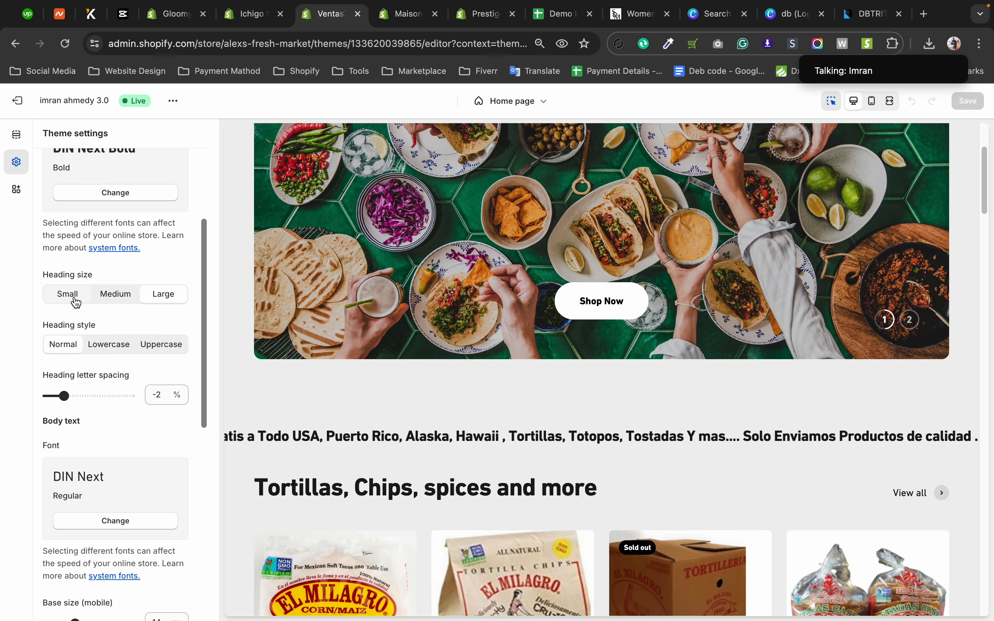
Try the Small and Medium heading sizes against the slideshow's second slide and set the size back to Large.
{"action": "scroll", "coordinate": [504, 345], "scroll_direction": "up", "scroll_amount": 4}
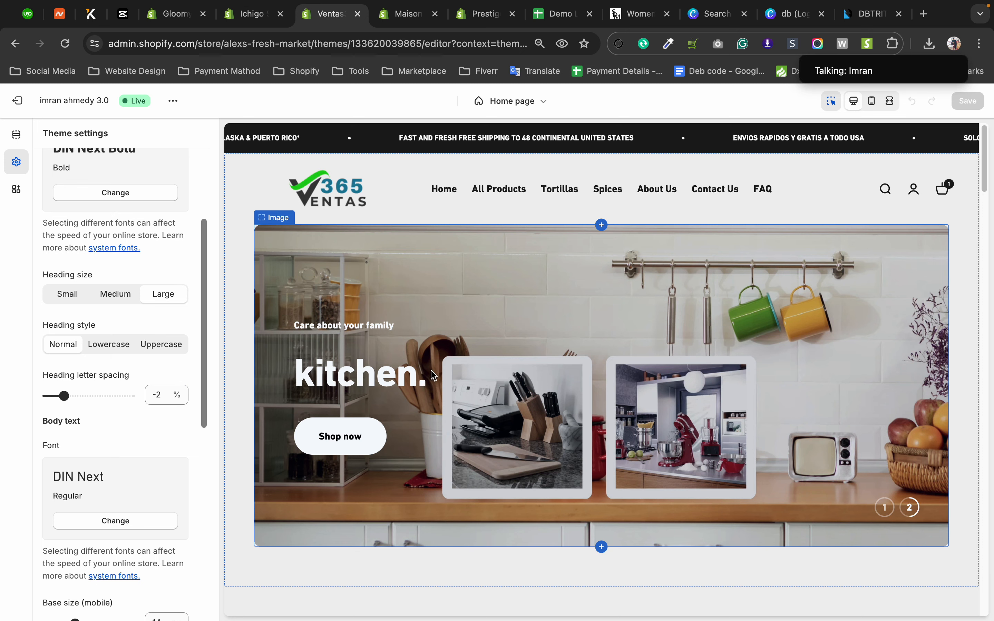
{"action": "left_click", "coordinate": [73, 302]}
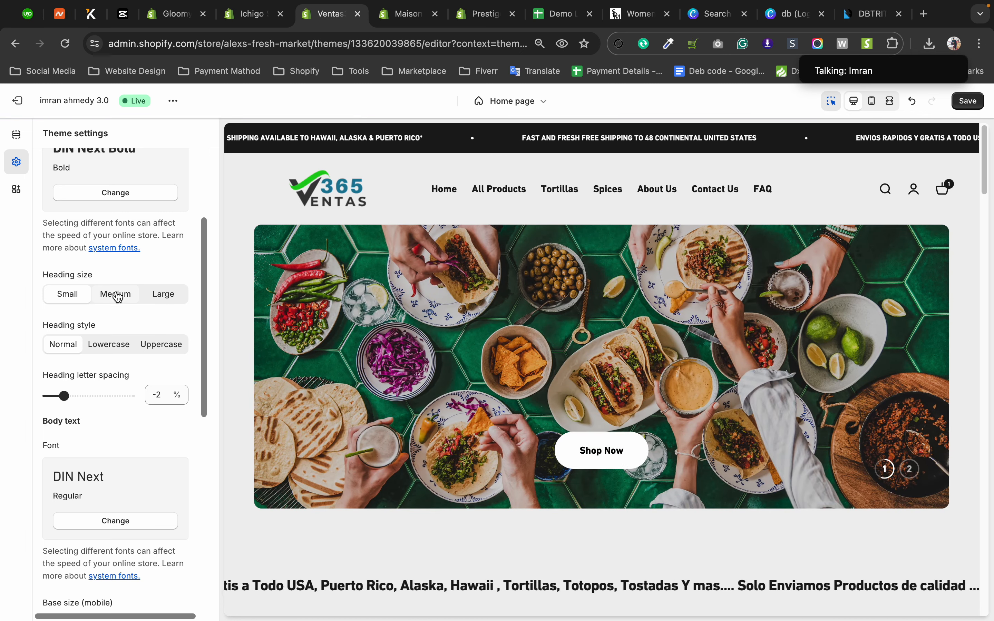
{"action": "left_click", "coordinate": [117, 295]}
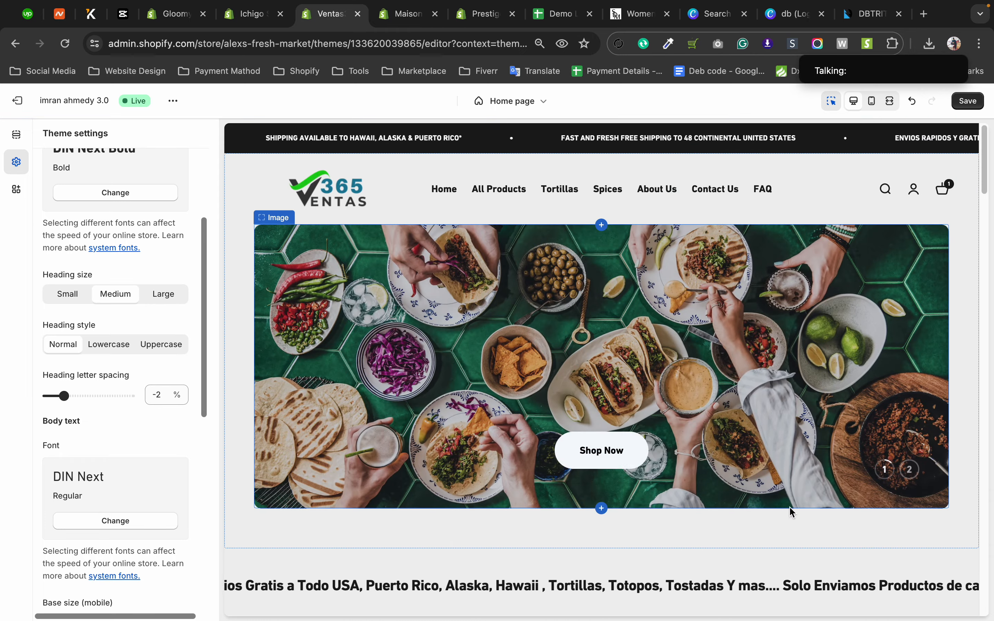
{"action": "left_click", "coordinate": [907, 468]}
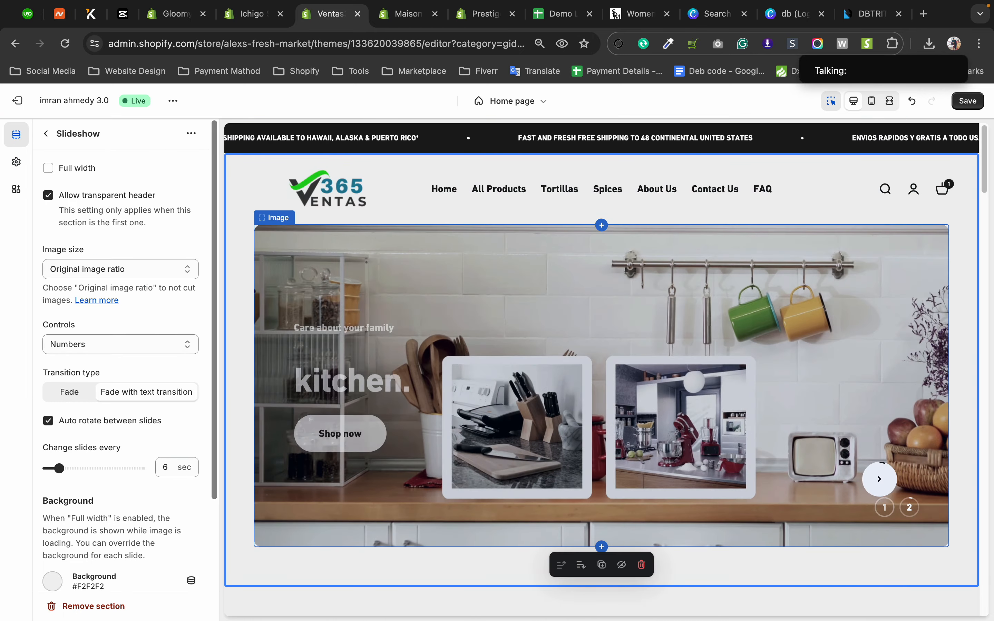
{"action": "left_click", "coordinate": [16, 162]}
{"action": "scroll", "coordinate": [106, 352], "scroll_direction": "down", "scroll_amount": 3}
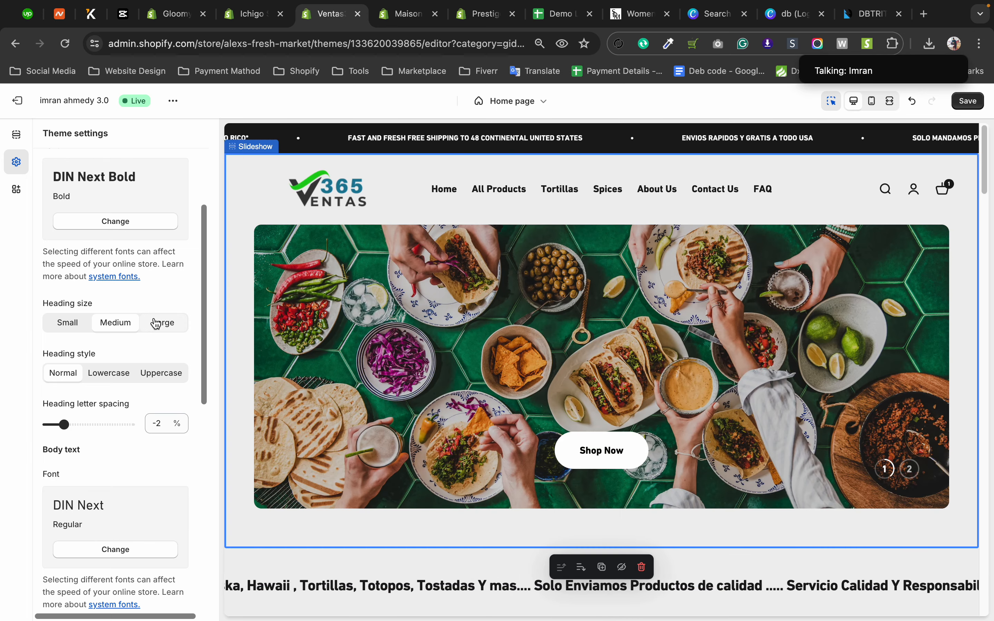
{"action": "left_click", "coordinate": [155, 323]}
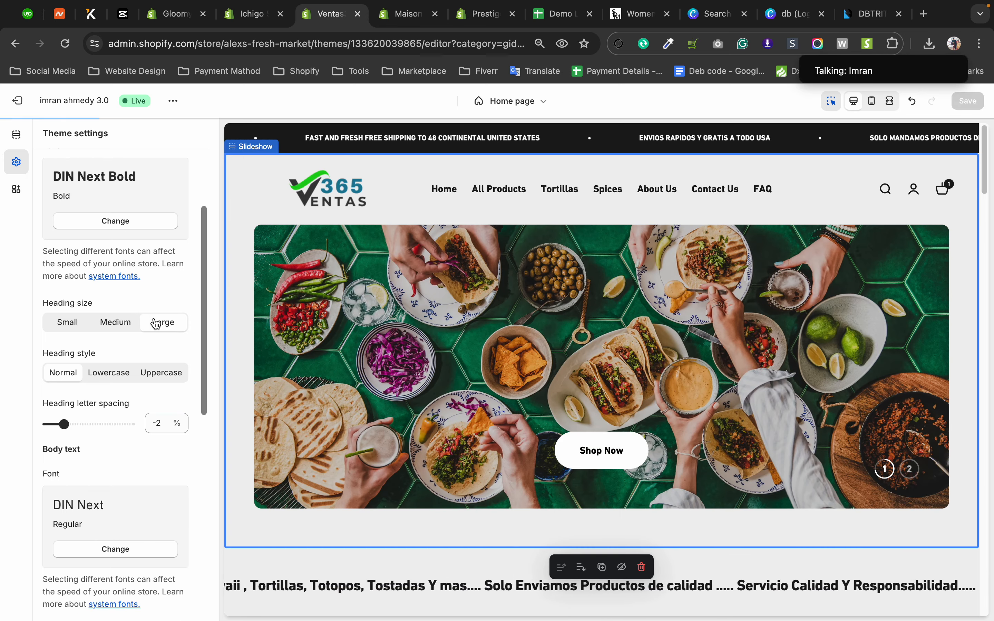
Set the heading letter spacing to 10% and check its effect on the home page headings.
{"action": "scroll", "coordinate": [152, 316], "scroll_direction": "down", "scroll_amount": 2}
{"action": "scroll", "coordinate": [147, 309], "scroll_direction": "down", "scroll_amount": 2}
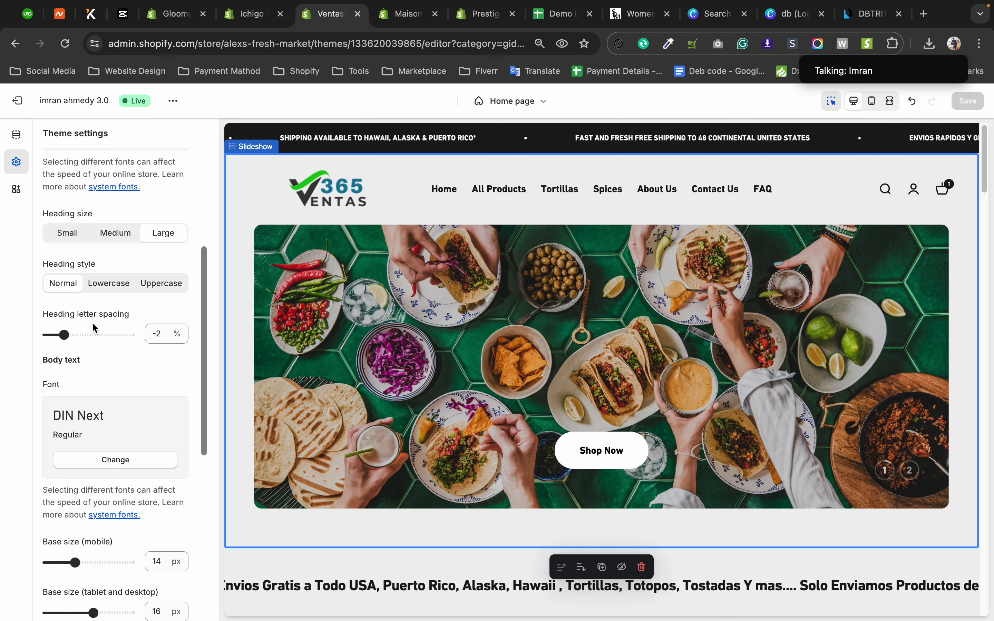
{"action": "scroll", "coordinate": [84, 328], "scroll_direction": "down", "scroll_amount": 1}
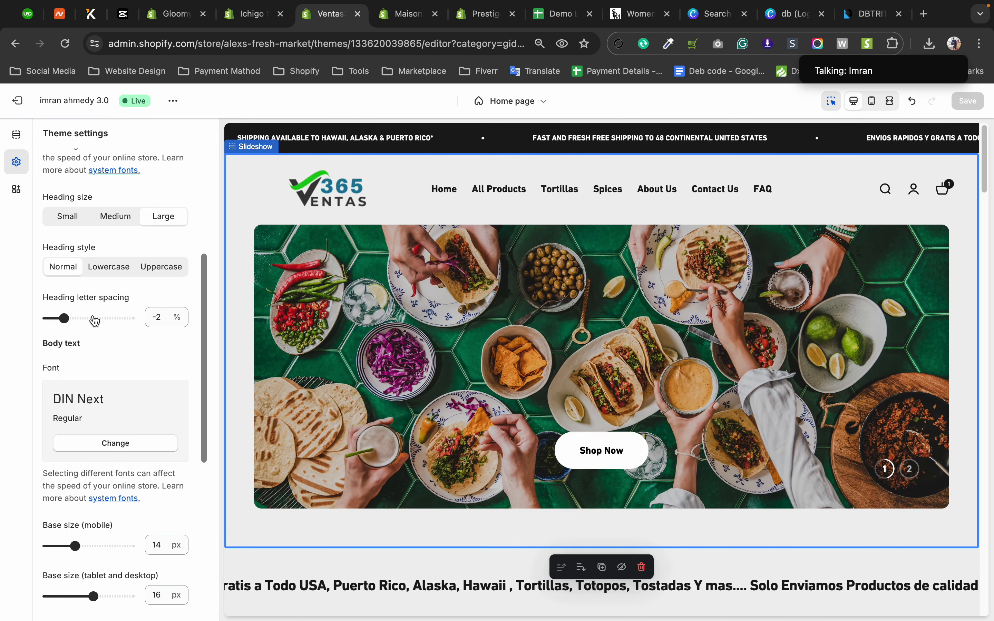
{"action": "left_click_drag", "start_coordinate": [64, 318], "coordinate": [130, 319]}
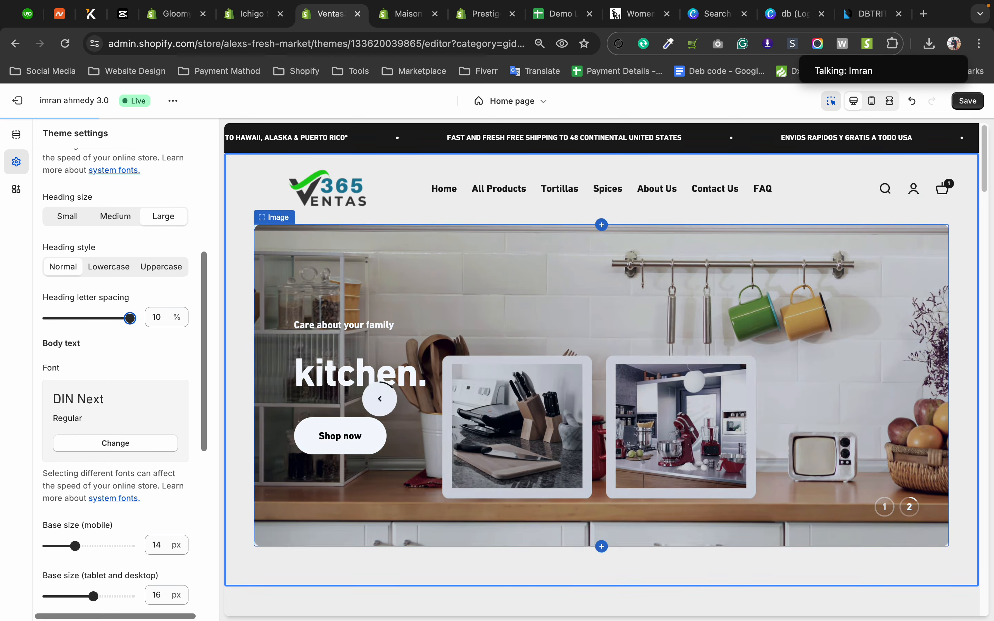
{"action": "scroll", "coordinate": [380, 398], "scroll_direction": "down", "scroll_amount": 10}
{"action": "scroll", "coordinate": [407, 386], "scroll_direction": "up", "scroll_amount": 3}
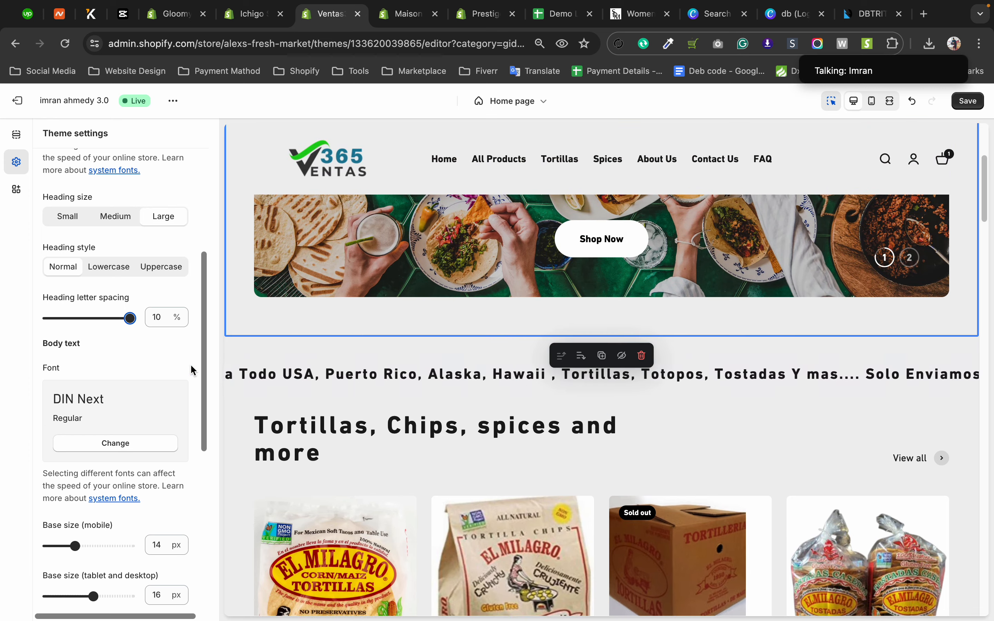
Reduce the heading letter spacing to 1.5% and finally to -0.5%.
{"action": "left_click_drag", "start_coordinate": [130, 318], "coordinate": [83, 318]}
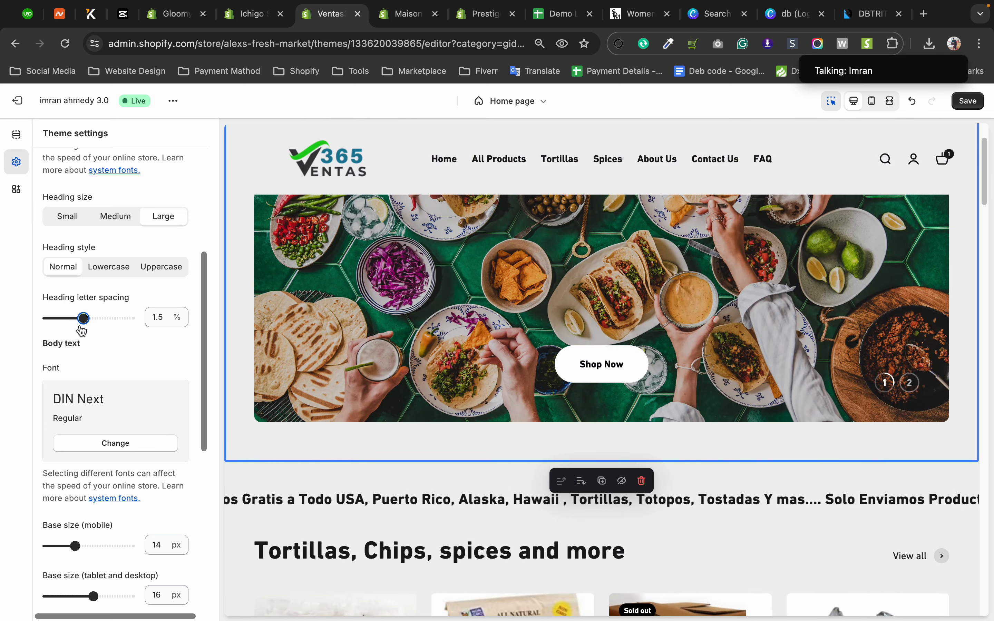
{"action": "left_click_drag", "start_coordinate": [81, 326], "coordinate": [71, 322]}
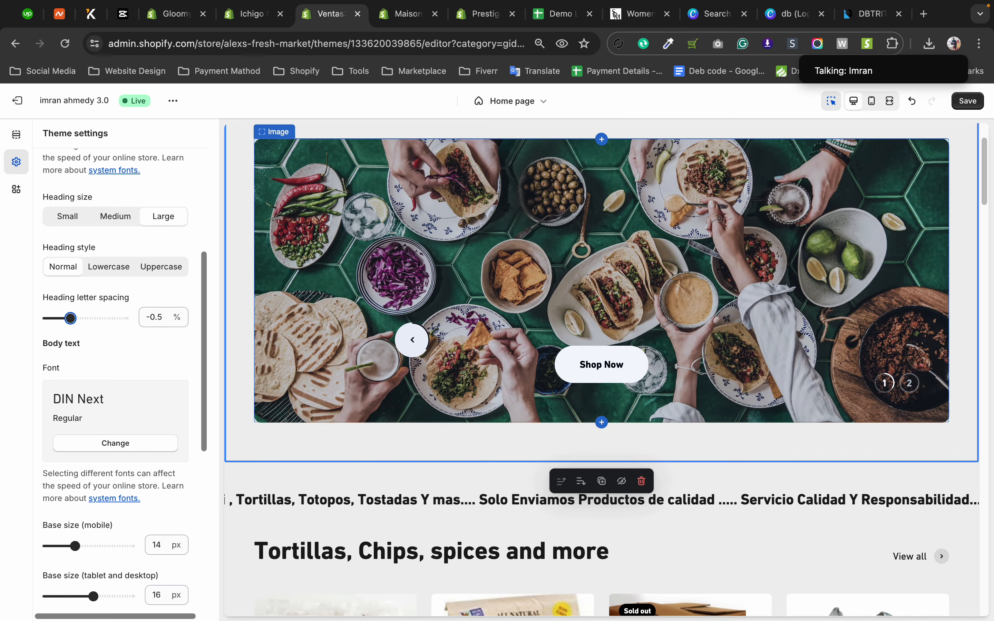
Examine headings and body text across the home page preview and expand the featured product's description.
{"action": "scroll", "coordinate": [411, 340], "scroll_direction": "down", "scroll_amount": 1}
{"action": "scroll", "coordinate": [411, 312], "scroll_direction": "down", "scroll_amount": 5}
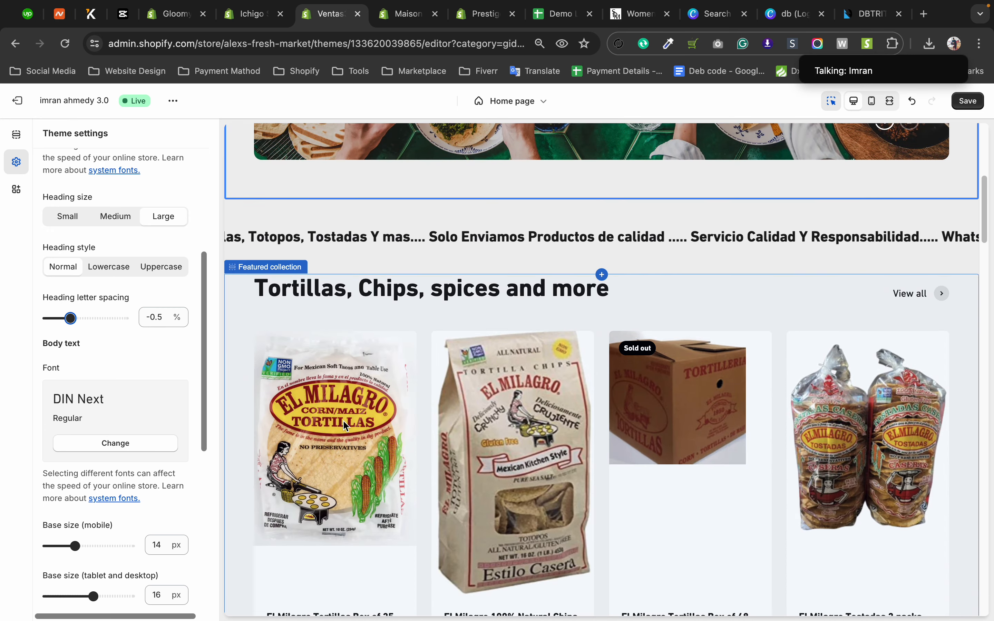
{"action": "scroll", "coordinate": [629, 299], "scroll_direction": "up", "scroll_amount": 1}
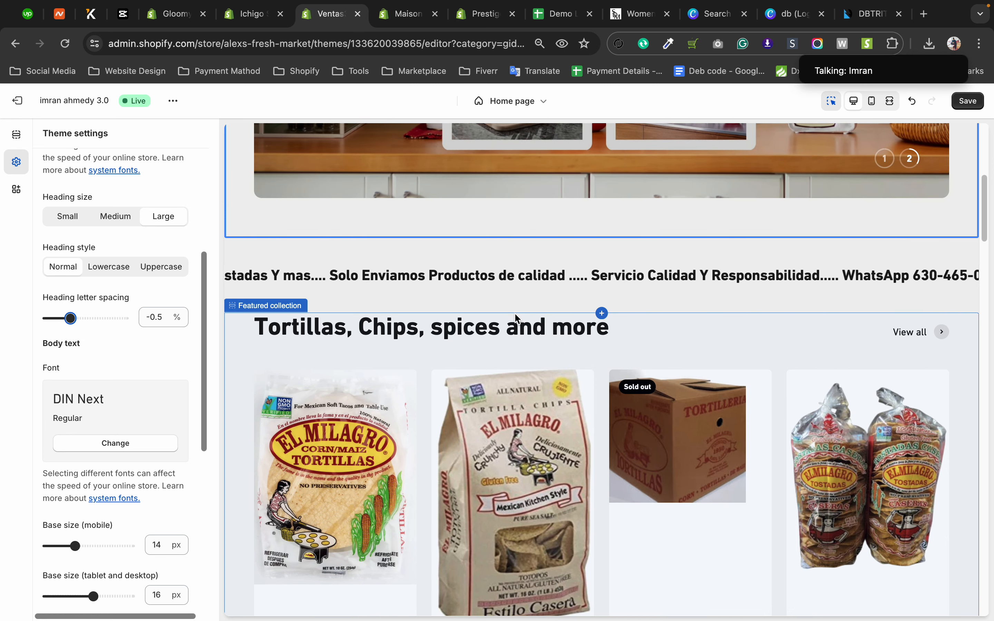
{"action": "scroll", "coordinate": [519, 317], "scroll_direction": "down", "scroll_amount": 5}
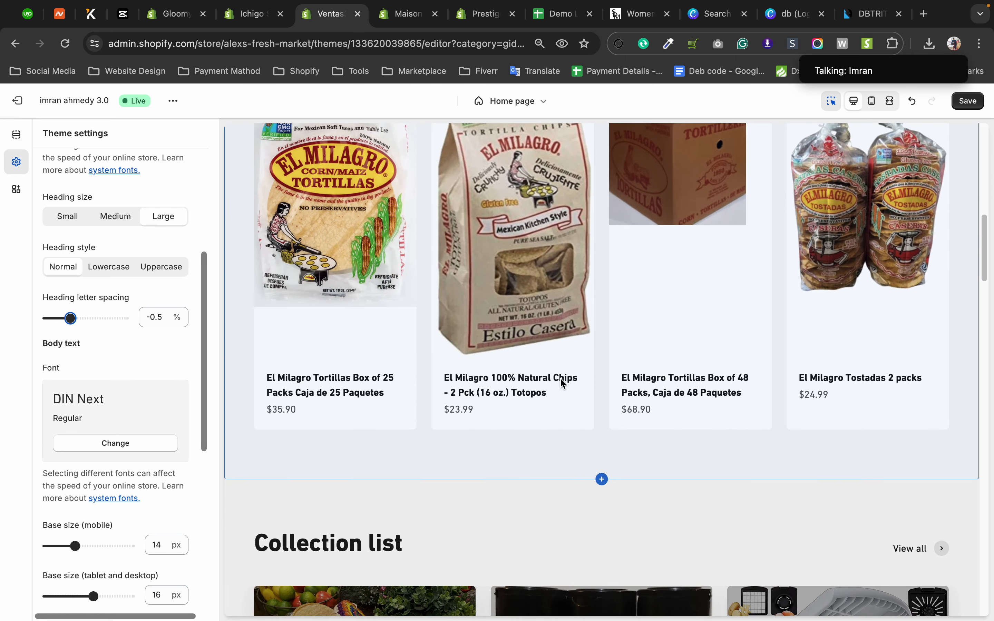
{"action": "scroll", "coordinate": [650, 388], "scroll_direction": "down", "scroll_amount": 15}
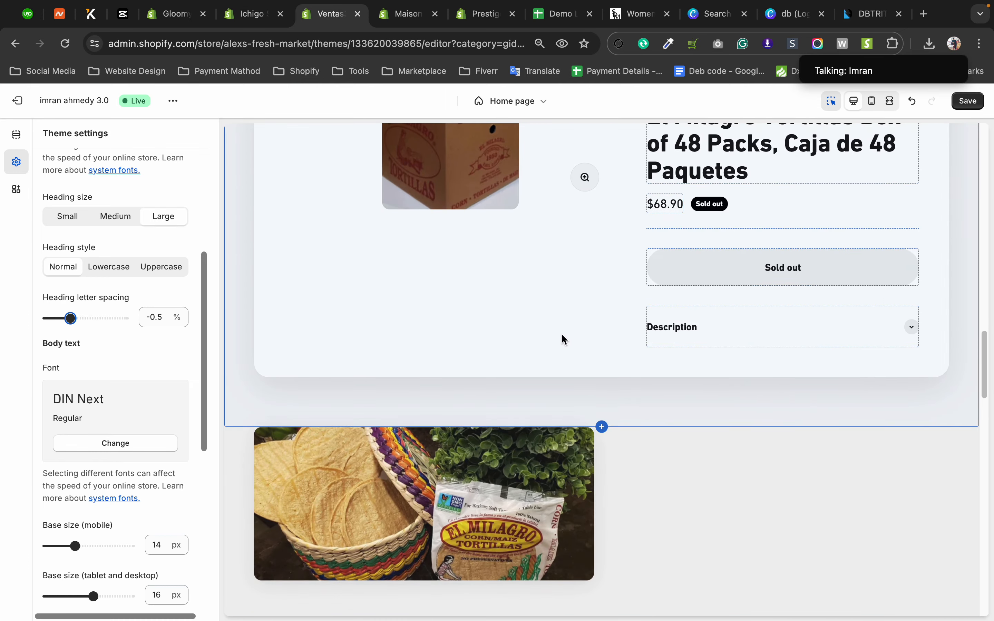
{"action": "scroll", "coordinate": [562, 340], "scroll_direction": "up", "scroll_amount": 1}
{"action": "scroll", "coordinate": [655, 308], "scroll_direction": "up", "scroll_amount": 1}
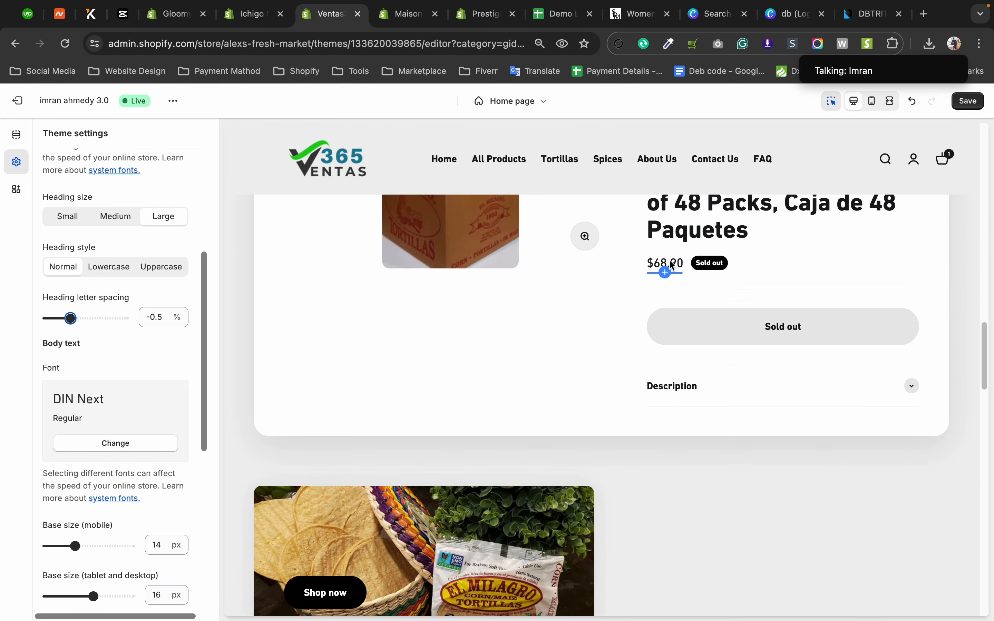
{"action": "left_click", "coordinate": [914, 387]}
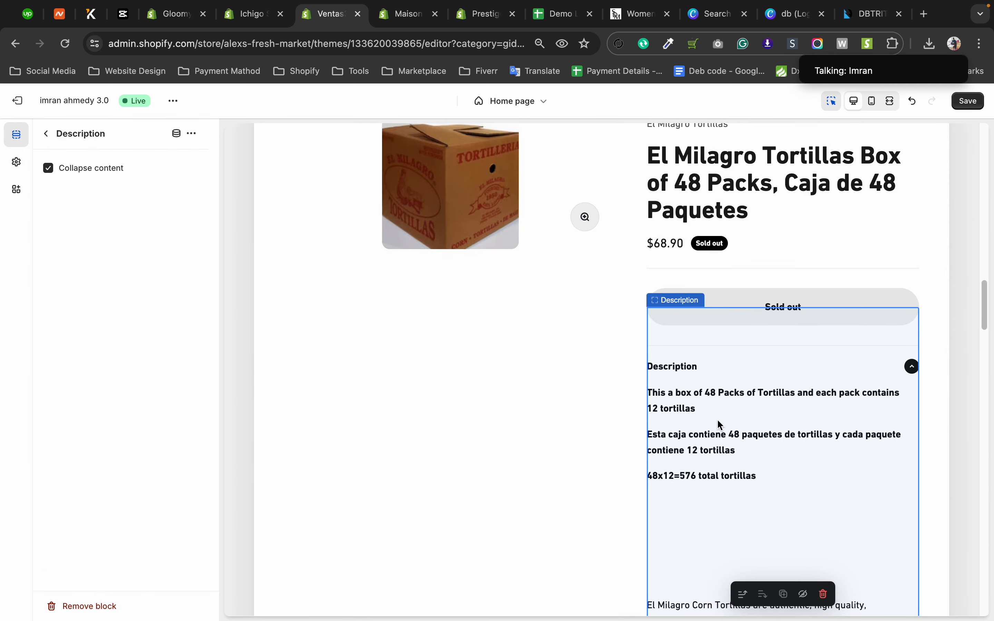
Return to the Typography theme settings and review the body text font, base size and letter spacing options.
{"action": "left_click", "coordinate": [18, 169]}
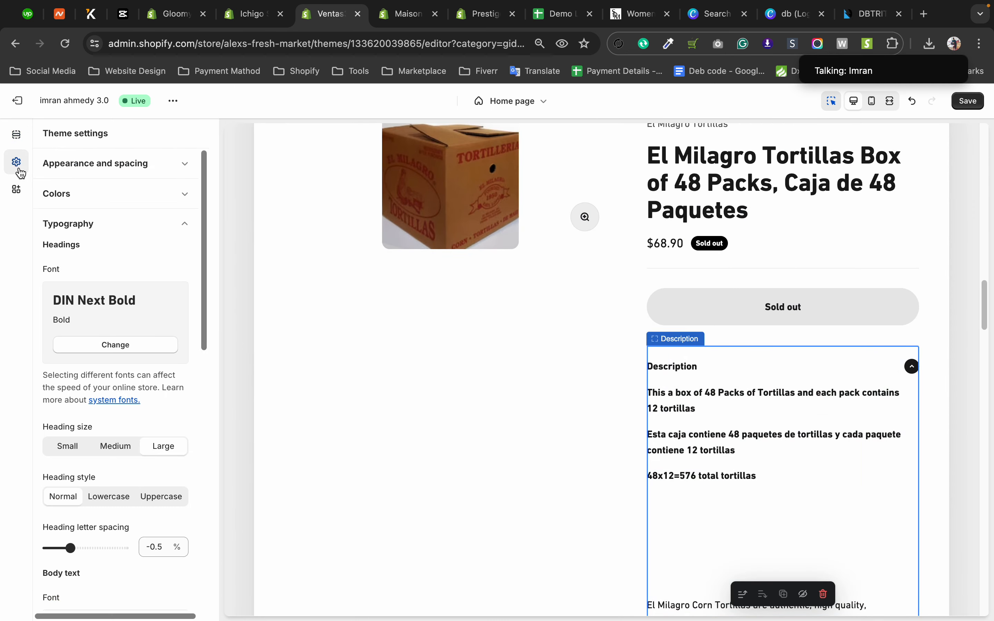
{"action": "scroll", "coordinate": [94, 295], "scroll_direction": "down", "scroll_amount": 8}
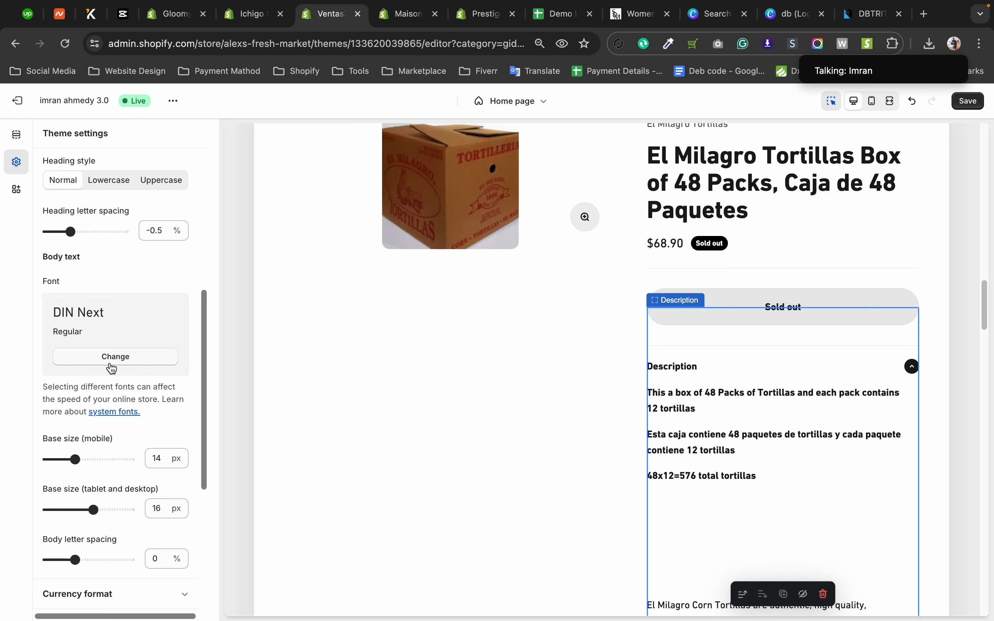
{"action": "scroll", "coordinate": [112, 369], "scroll_direction": "down", "scroll_amount": 4}
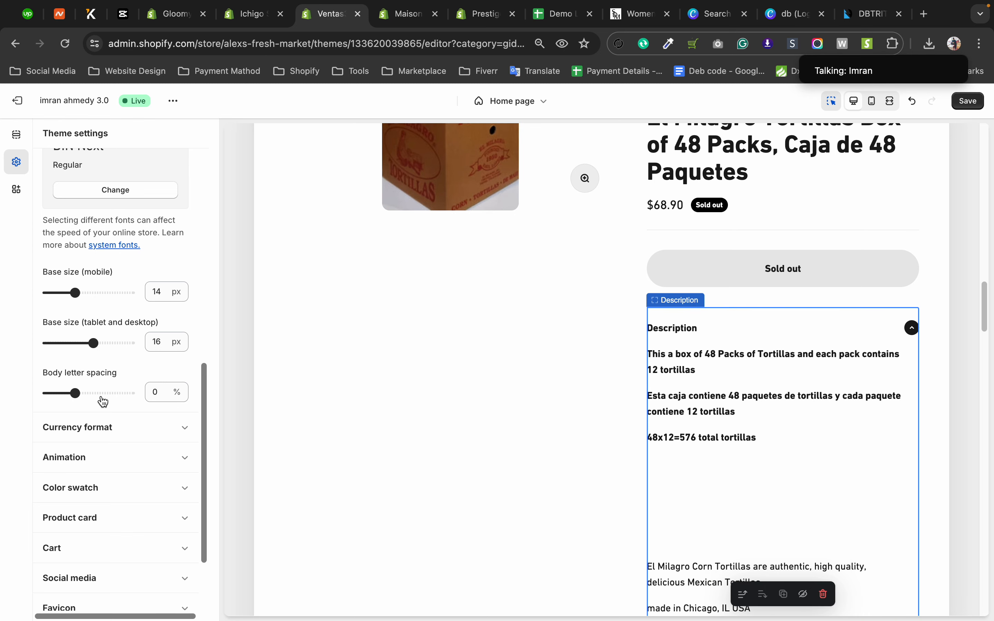
Open the Currency format theme settings and try Show currency codes on the home page preview, then turn it off again.
{"action": "scroll", "coordinate": [127, 322], "scroll_direction": "down", "scroll_amount": 3}
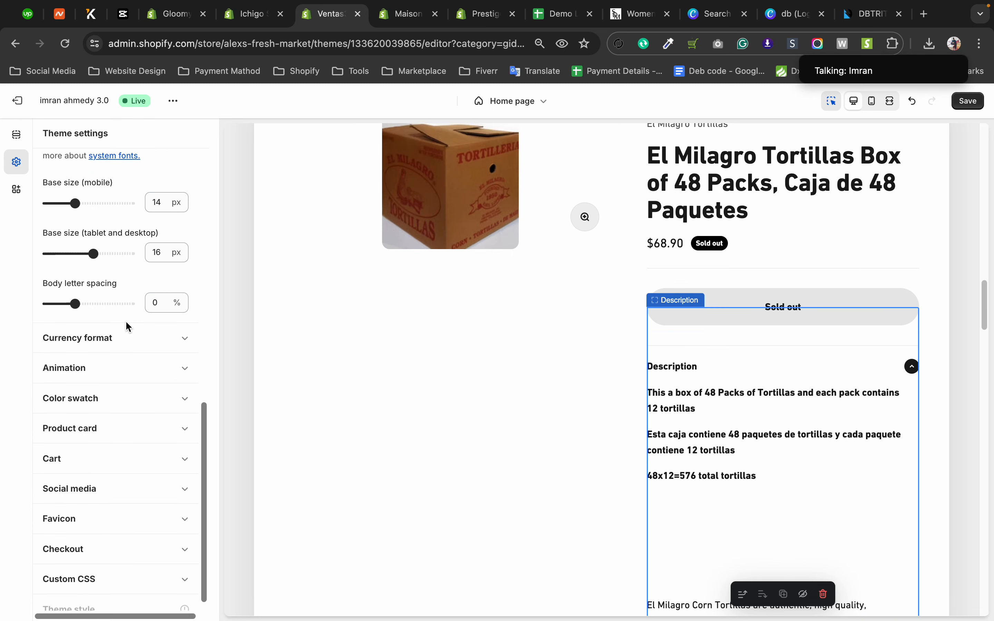
{"action": "left_click", "coordinate": [137, 336]}
{"action": "scroll", "coordinate": [128, 293], "scroll_direction": "up", "scroll_amount": 2}
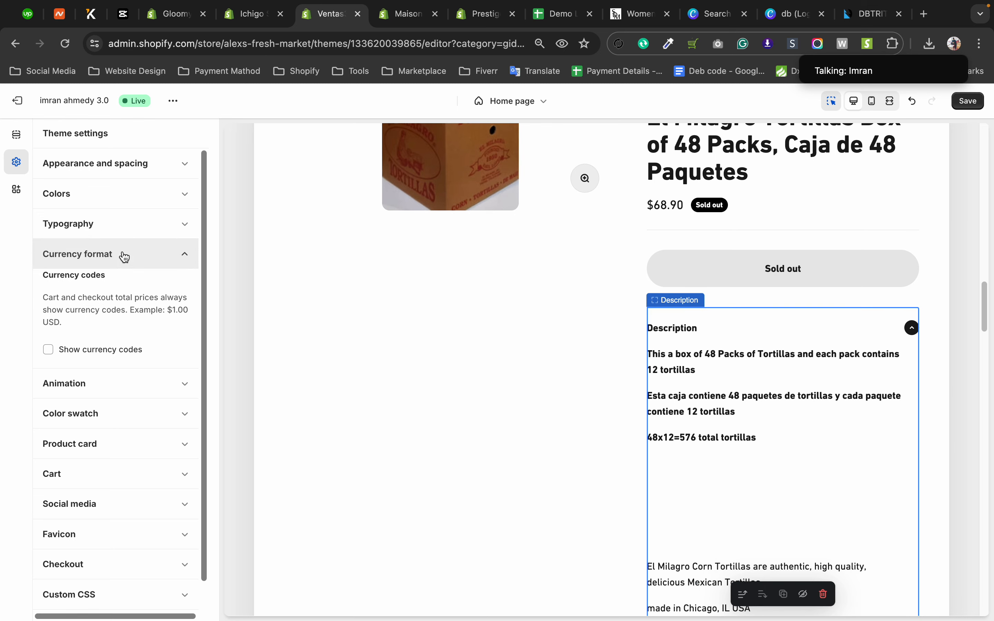
{"action": "left_click", "coordinate": [84, 253]}
{"action": "left_click", "coordinate": [84, 253]}
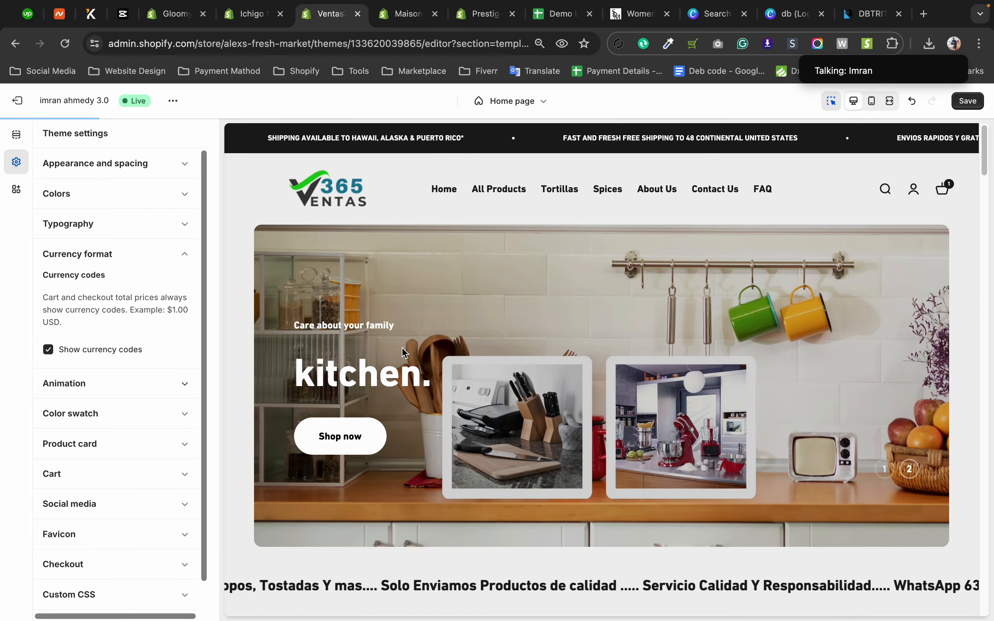
{"action": "scroll", "coordinate": [793, 367], "scroll_direction": "down", "scroll_amount": 5}
{"action": "scroll", "coordinate": [793, 367], "scroll_direction": "down", "scroll_amount": 15}
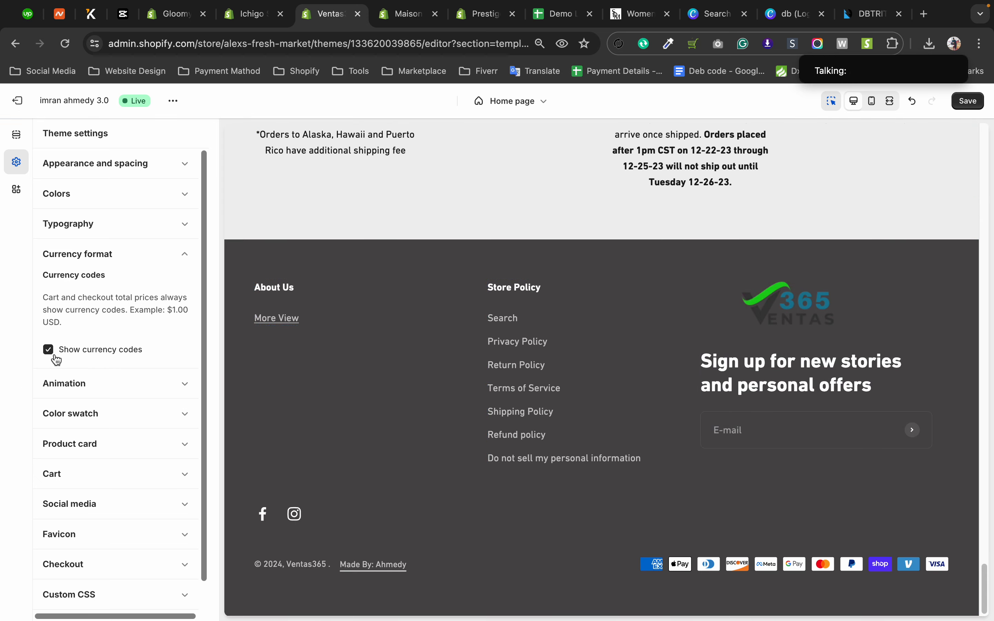
Open the Animation theme settings and examine how product images in the featured collection respond to the pointer.
{"action": "left_click", "coordinate": [120, 382]}
{"action": "scroll", "coordinate": [139, 322], "scroll_direction": "down", "scroll_amount": 3}
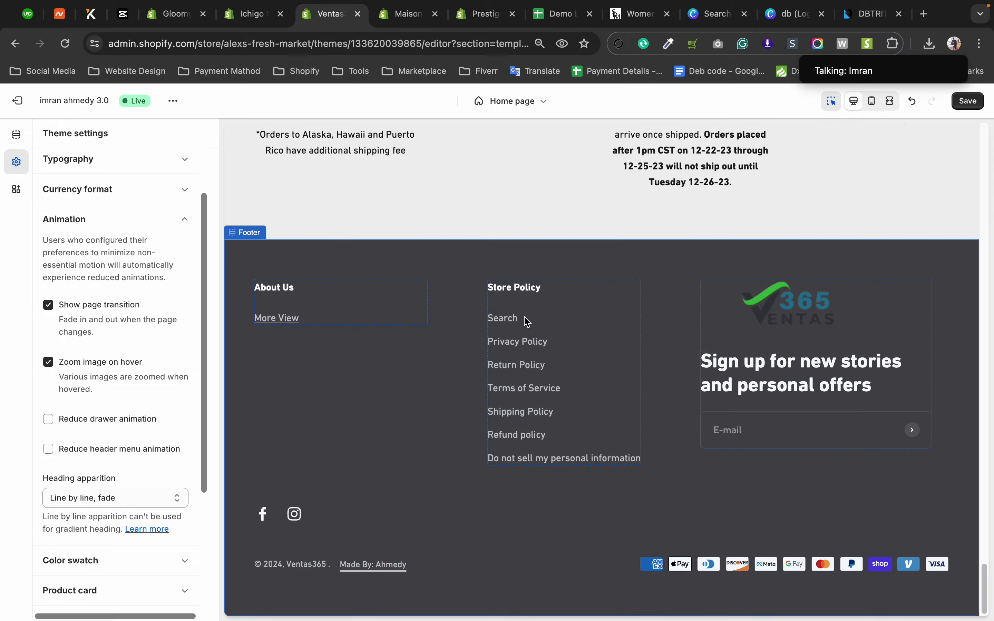
{"action": "scroll", "coordinate": [525, 322], "scroll_direction": "up", "scroll_amount": 10}
{"action": "scroll", "coordinate": [527, 322], "scroll_direction": "up", "scroll_amount": 10}
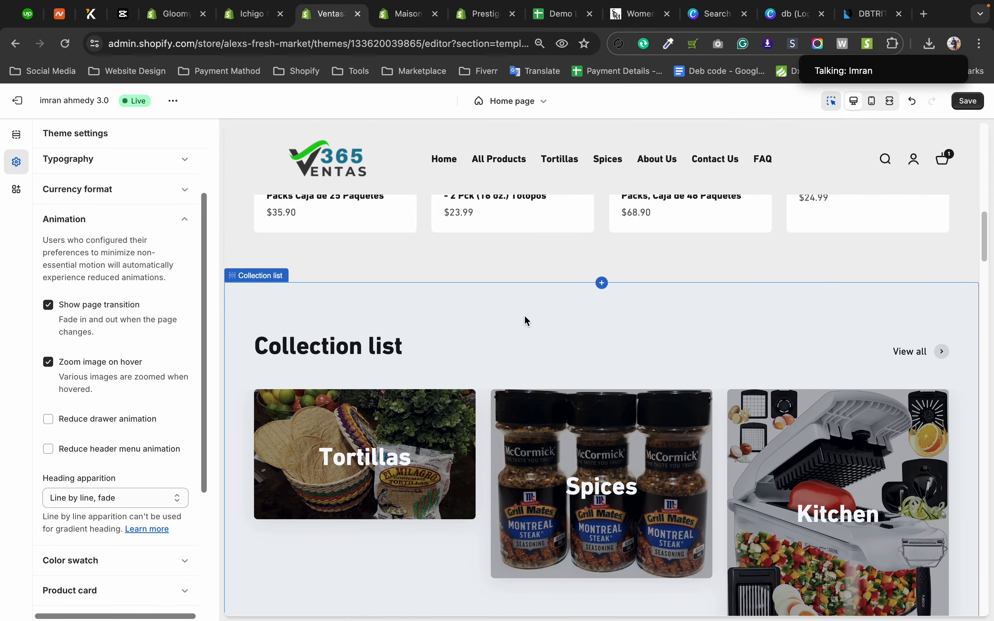
{"action": "scroll", "coordinate": [527, 321], "scroll_direction": "down", "scroll_amount": 3}
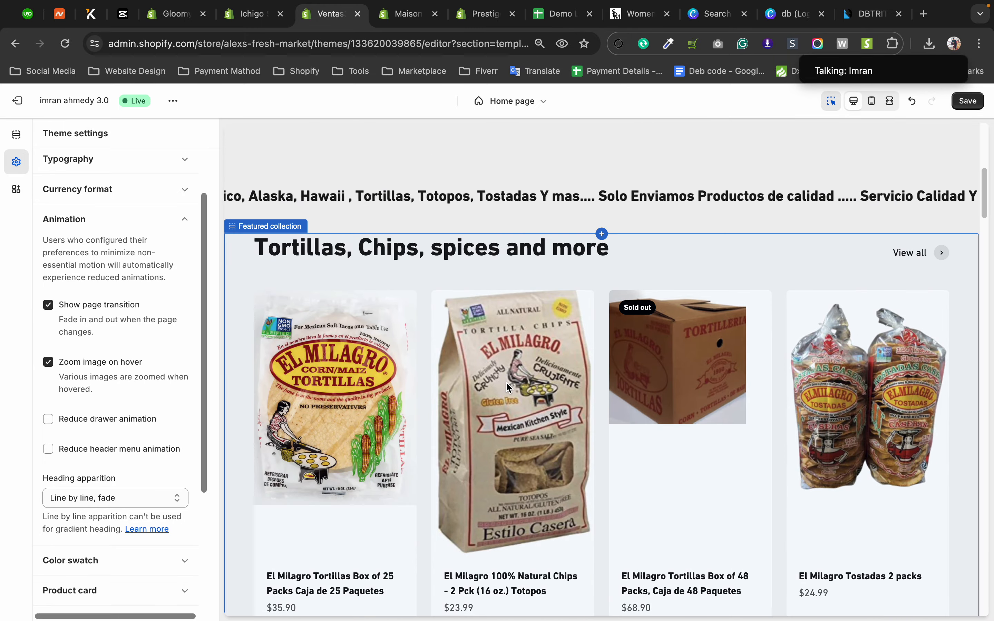
{"action": "left_click", "coordinate": [446, 309]}
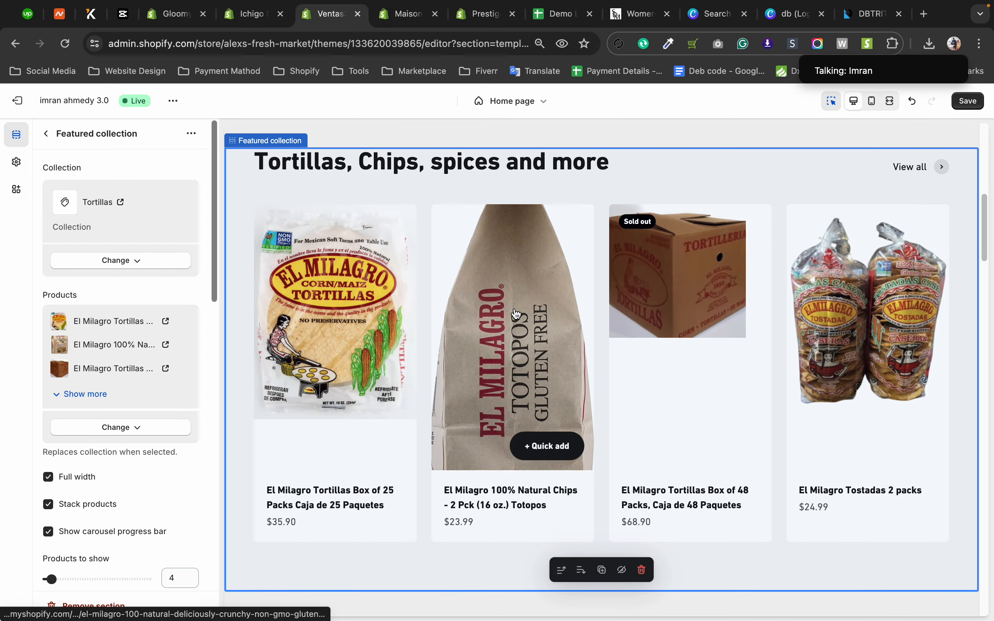
{"action": "scroll", "coordinate": [616, 325], "scroll_direction": "up", "scroll_amount": 1}
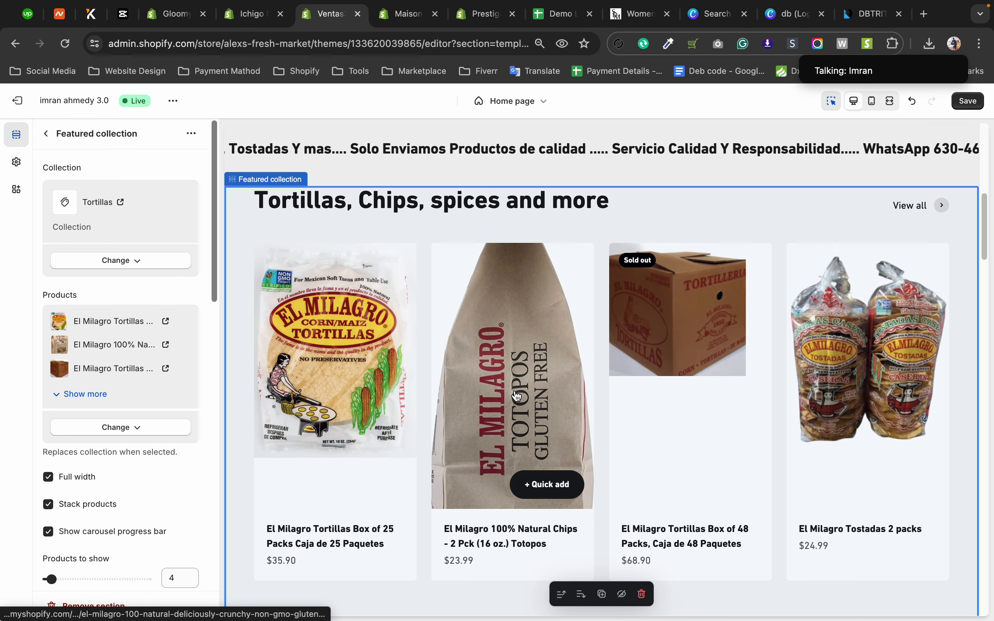
{"action": "scroll", "coordinate": [834, 382], "scroll_direction": "down", "scroll_amount": 1}
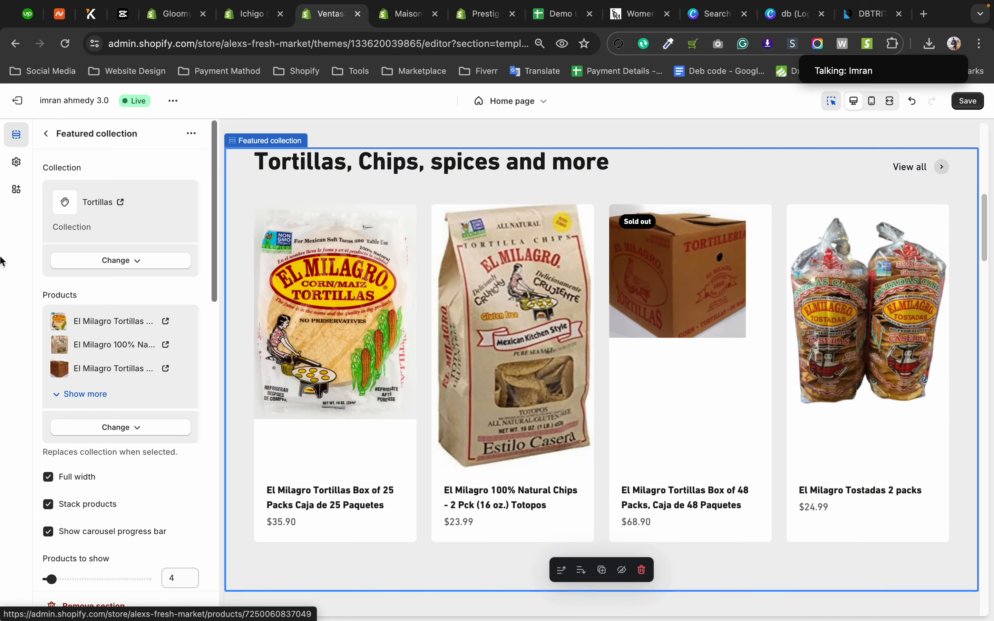
Return to the Animation theme settings and switch Zoom image on hover off and back on, comparing the product images.
{"action": "left_click", "coordinate": [16, 162]}
{"action": "scroll", "coordinate": [104, 319], "scroll_direction": "down", "scroll_amount": 1}
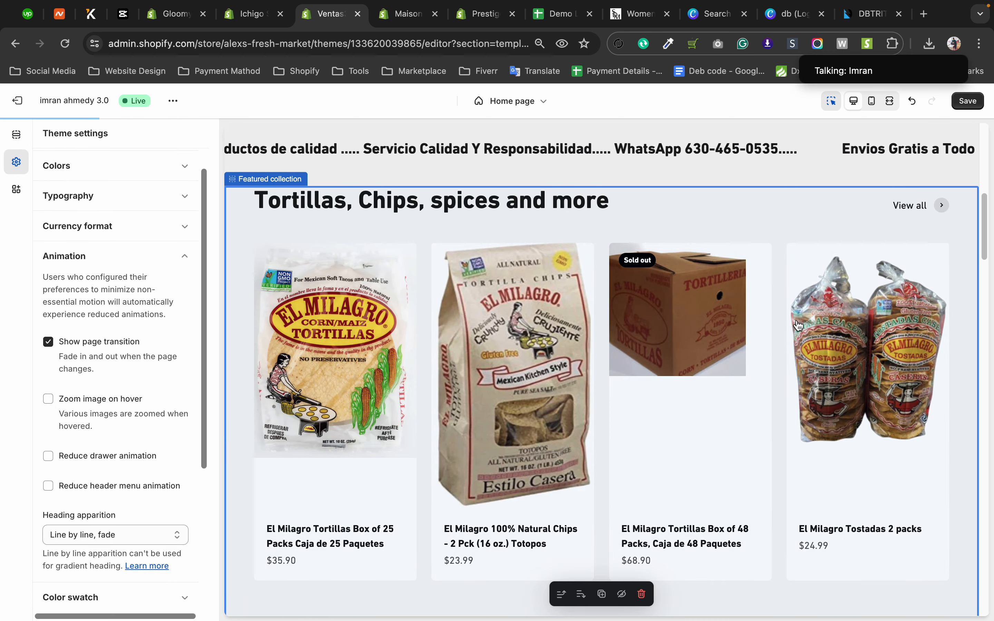
{"action": "scroll", "coordinate": [652, 365], "scroll_direction": "down", "scroll_amount": 1}
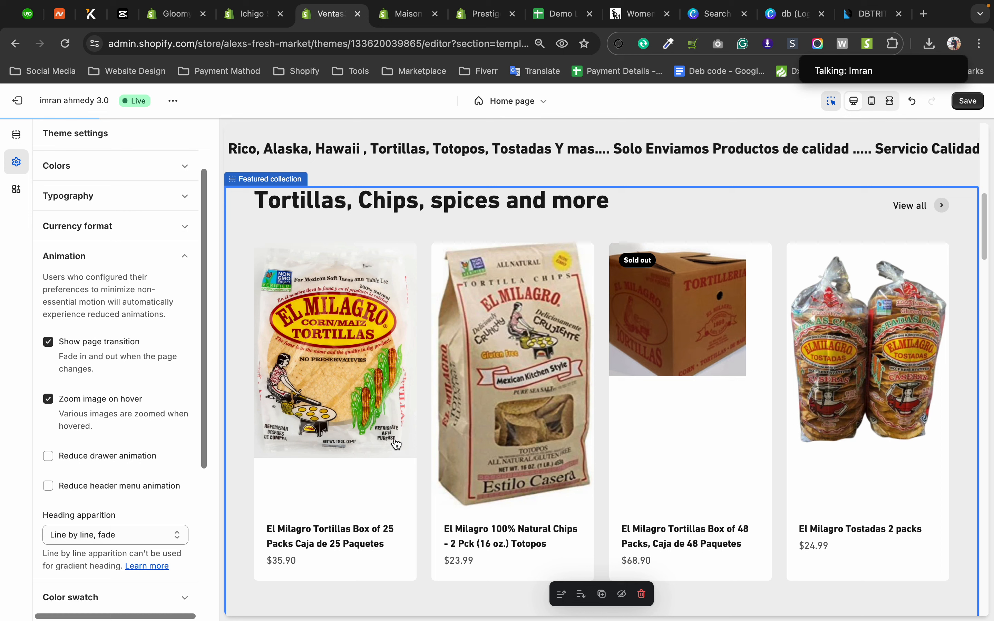
{"action": "left_click", "coordinate": [830, 339]}
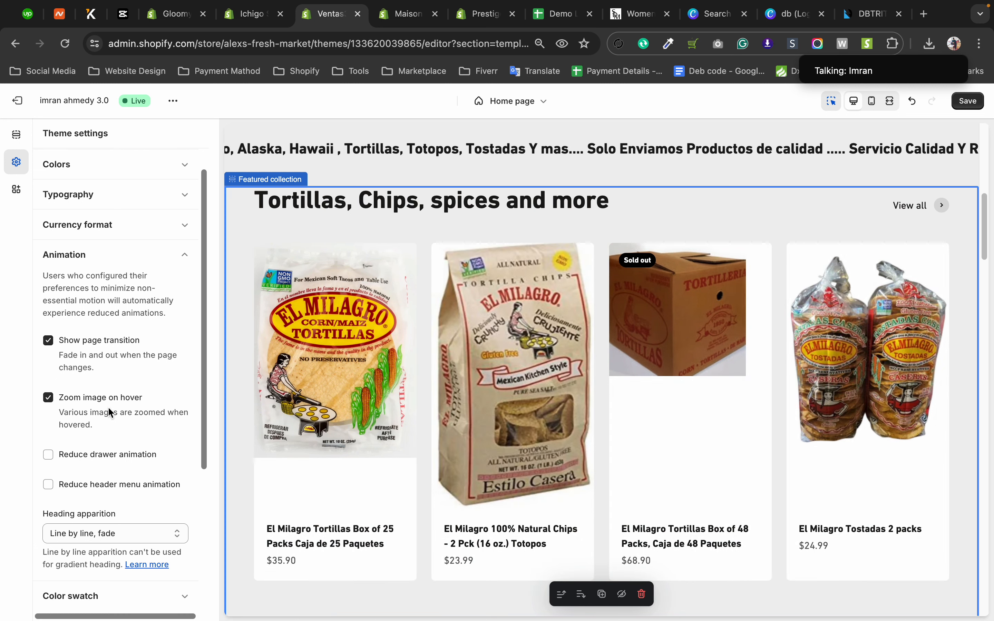
Review the remaining Animation options, including drawer and header menu animation reduction and the Heading apparition choices.
{"action": "scroll", "coordinate": [113, 387], "scroll_direction": "down", "scroll_amount": 1}
{"action": "scroll", "coordinate": [113, 386], "scroll_direction": "down", "scroll_amount": 1}
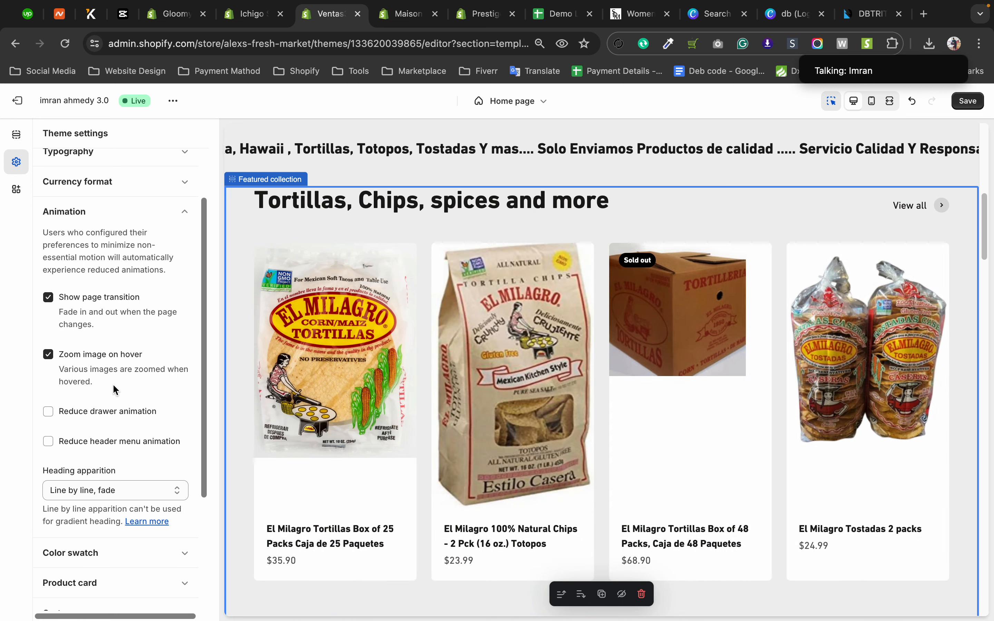
{"action": "scroll", "coordinate": [488, 312], "scroll_direction": "down", "scroll_amount": 1}
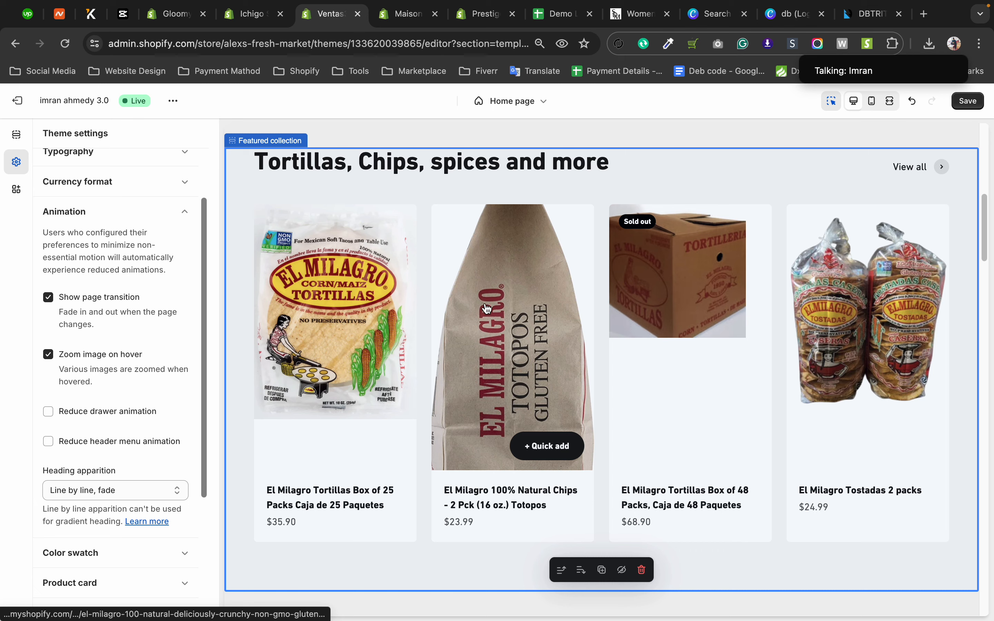
{"action": "scroll", "coordinate": [130, 375], "scroll_direction": "down", "scroll_amount": 3}
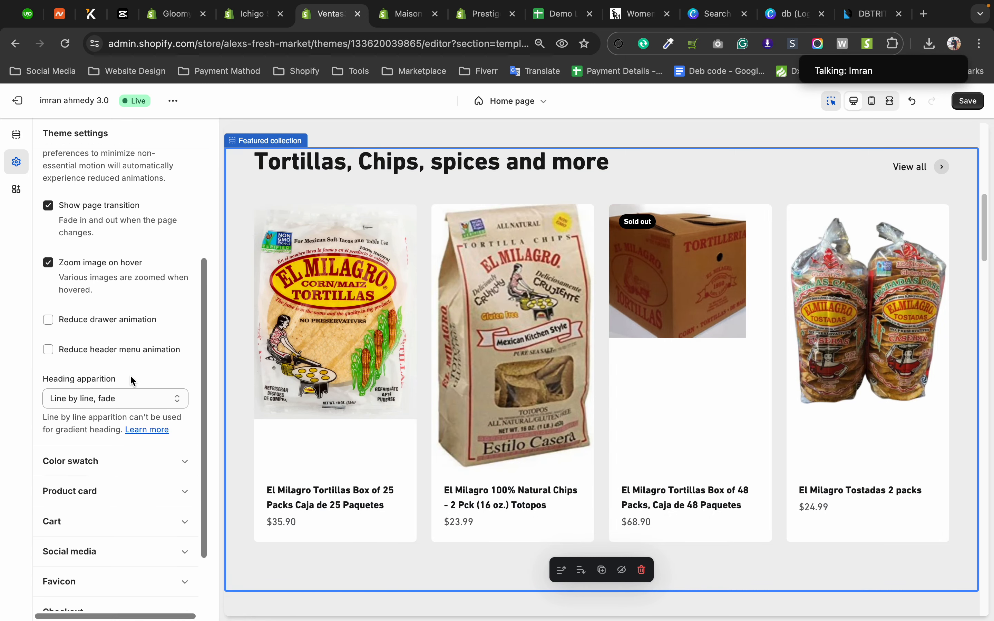
{"action": "left_click", "coordinate": [113, 391]}
{"action": "left_click", "coordinate": [4, 400]}
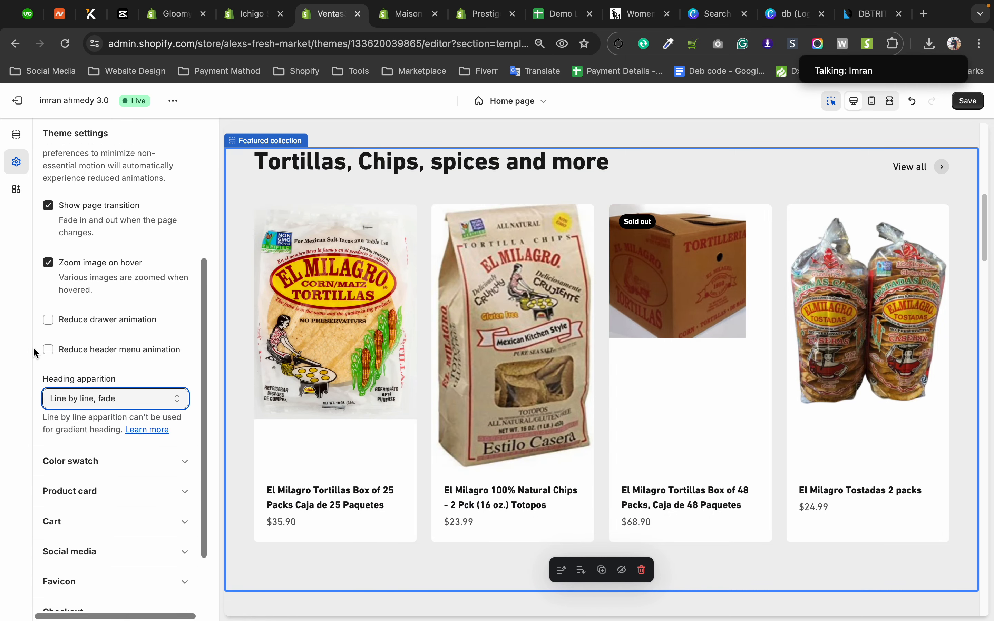
{"action": "scroll", "coordinate": [122, 360], "scroll_direction": "up", "scroll_amount": 2}
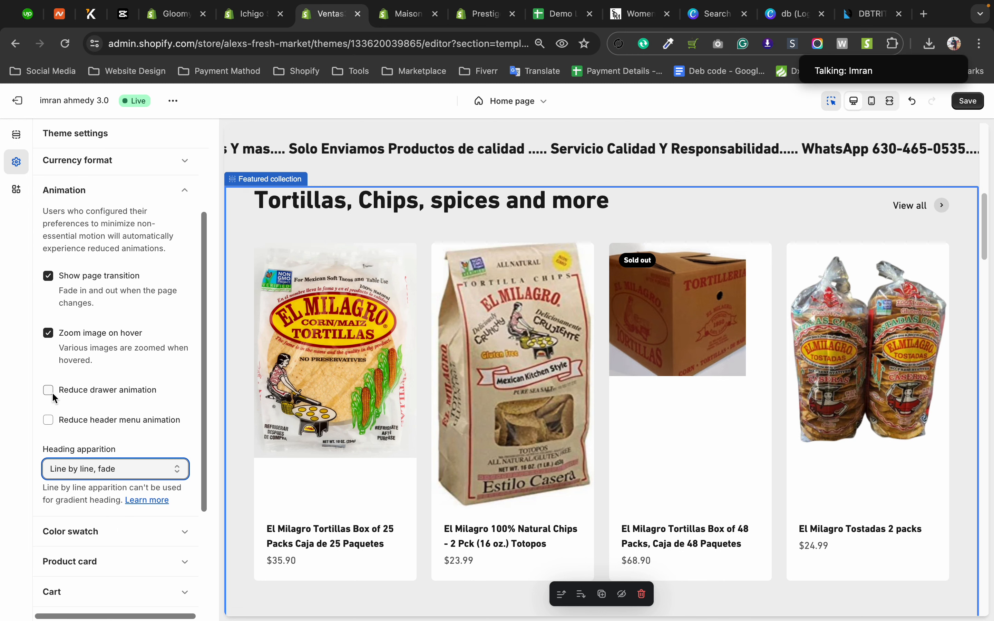
{"action": "scroll", "coordinate": [123, 366], "scroll_direction": "down", "scroll_amount": 2}
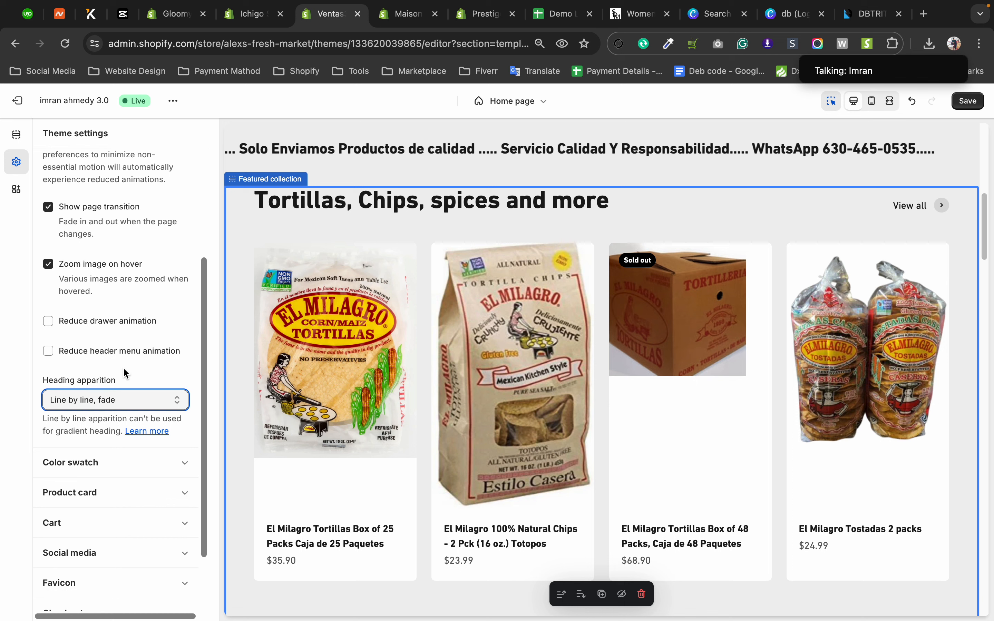
Open the Color swatch theme settings and review the swatch style and color configuration rules.
{"action": "scroll", "coordinate": [123, 367], "scroll_direction": "down", "scroll_amount": 2}
{"action": "left_click", "coordinate": [113, 382]}
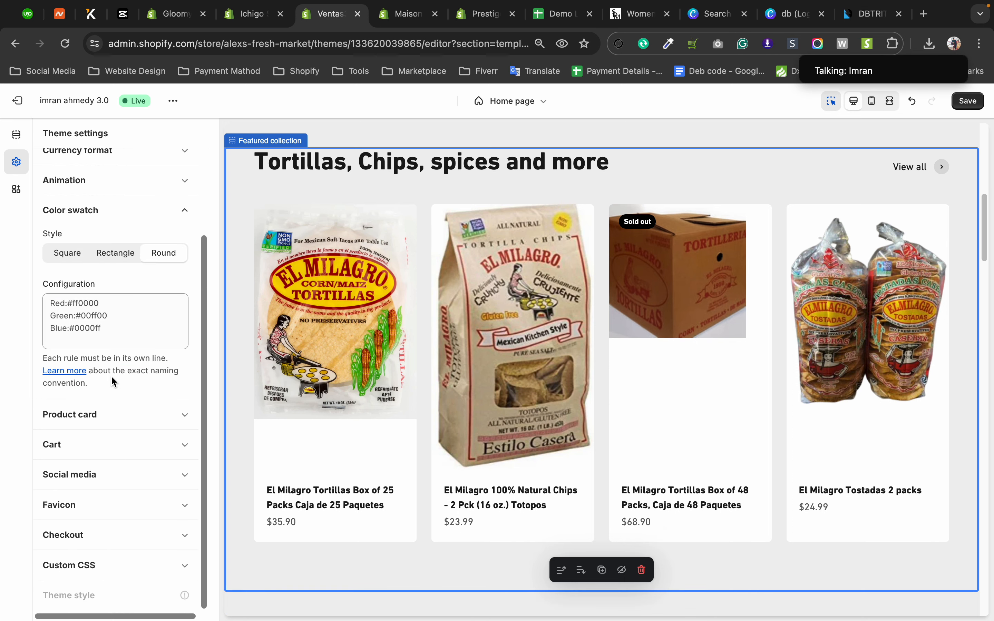
{"action": "left_click", "coordinate": [125, 320]}
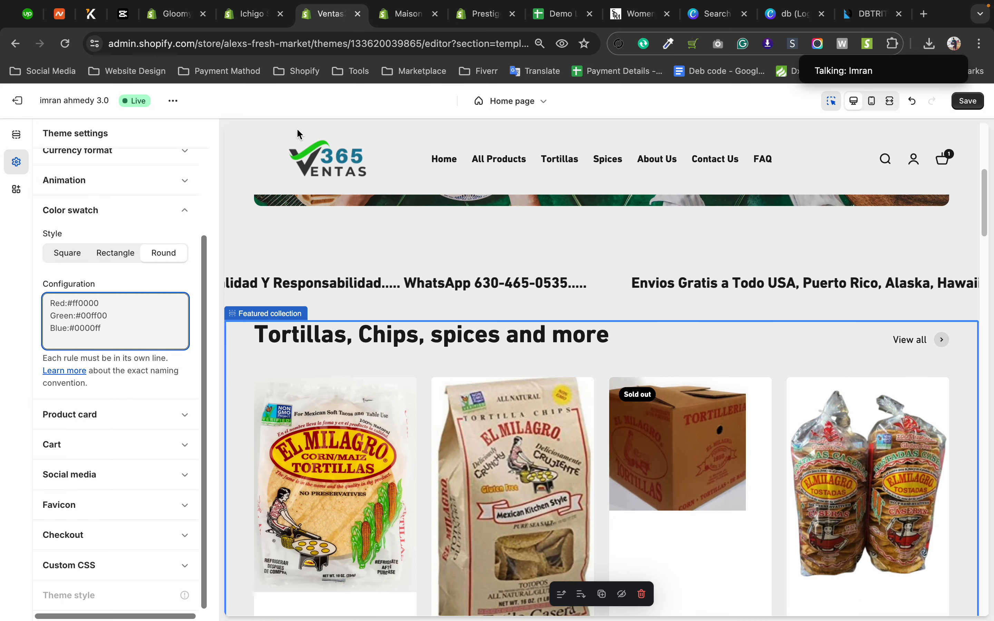
Switch to the Maison Bohiti store's theme editor and examine the full Color swatch configuration list in its theme settings.
{"action": "left_click", "coordinate": [405, 14]}
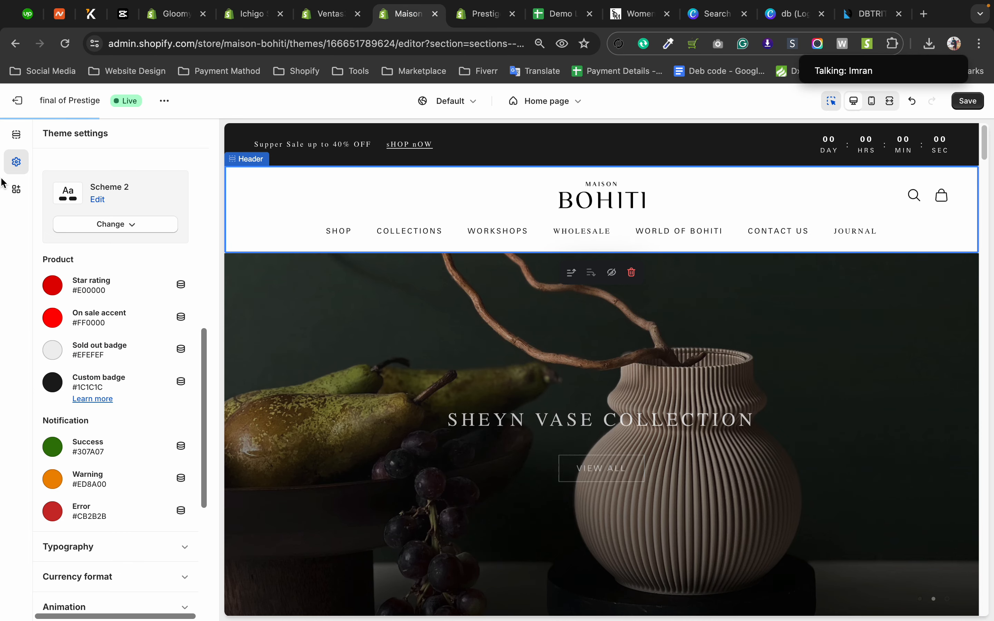
{"action": "scroll", "coordinate": [76, 298], "scroll_direction": "down", "scroll_amount": 6}
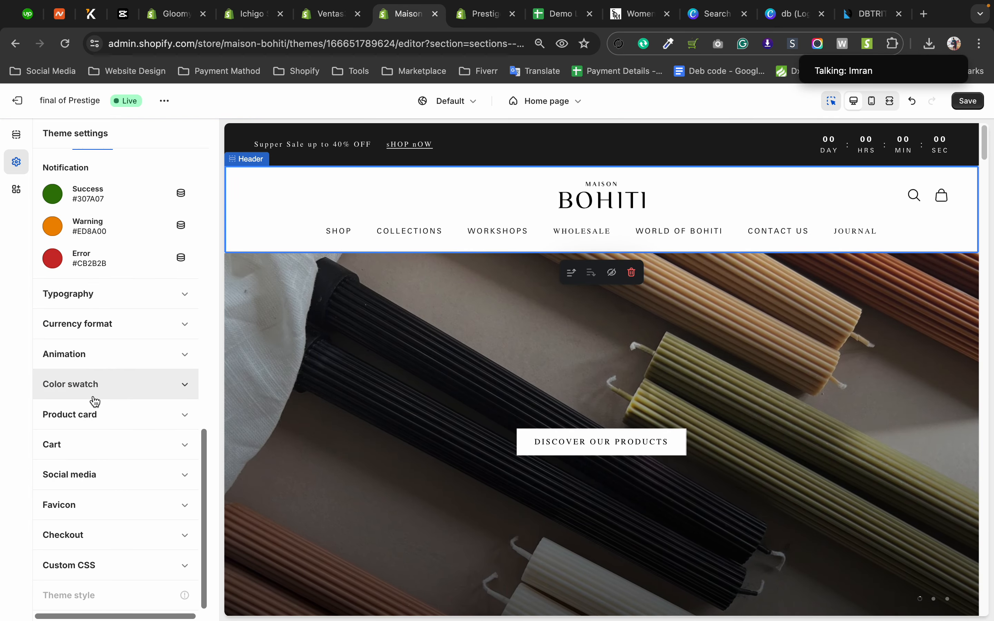
{"action": "left_click", "coordinate": [94, 391]}
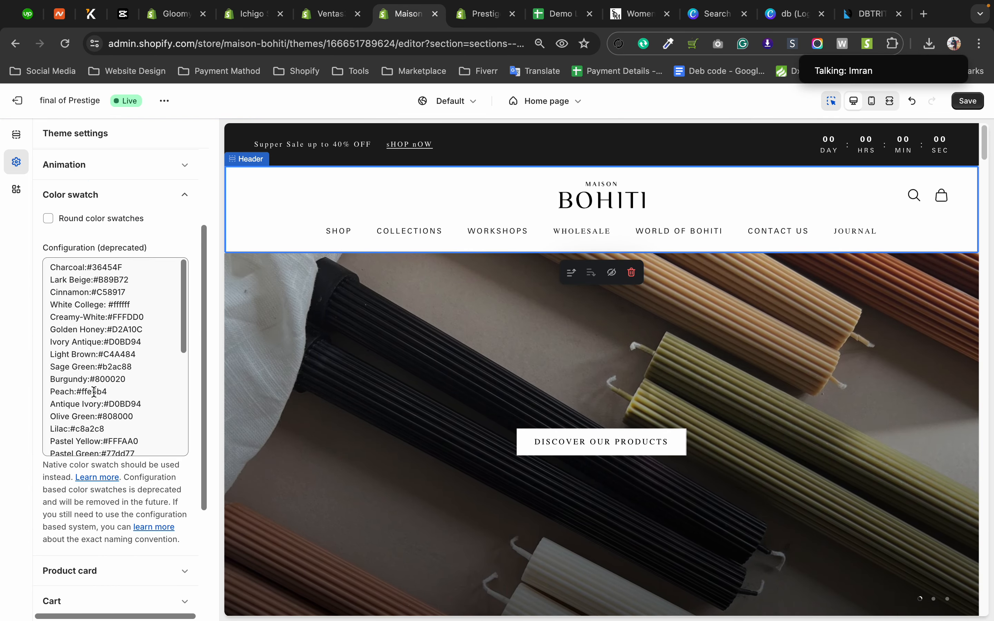
{"action": "scroll", "coordinate": [109, 306], "scroll_direction": "down", "scroll_amount": 5}
{"action": "scroll", "coordinate": [111, 300], "scroll_direction": "up", "scroll_amount": 5}
{"action": "left_click", "coordinate": [110, 300]}
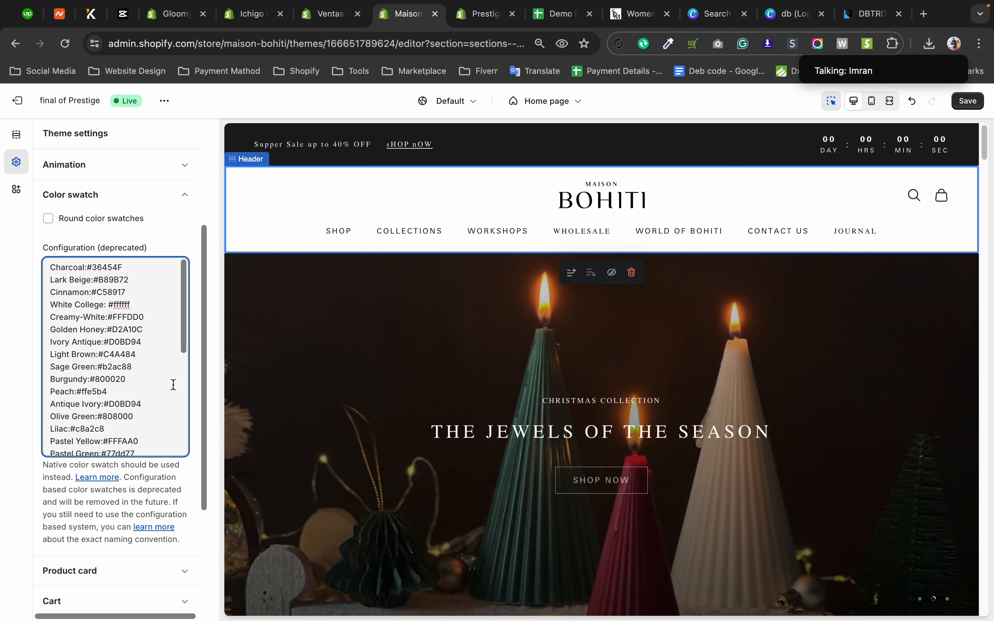
{"action": "scroll", "coordinate": [576, 388], "scroll_direction": "down", "scroll_amount": 15}
{"action": "scroll", "coordinate": [558, 389], "scroll_direction": "up", "scroll_amount": 10}
{"action": "scroll", "coordinate": [558, 389], "scroll_direction": "down", "scroll_amount": 7}
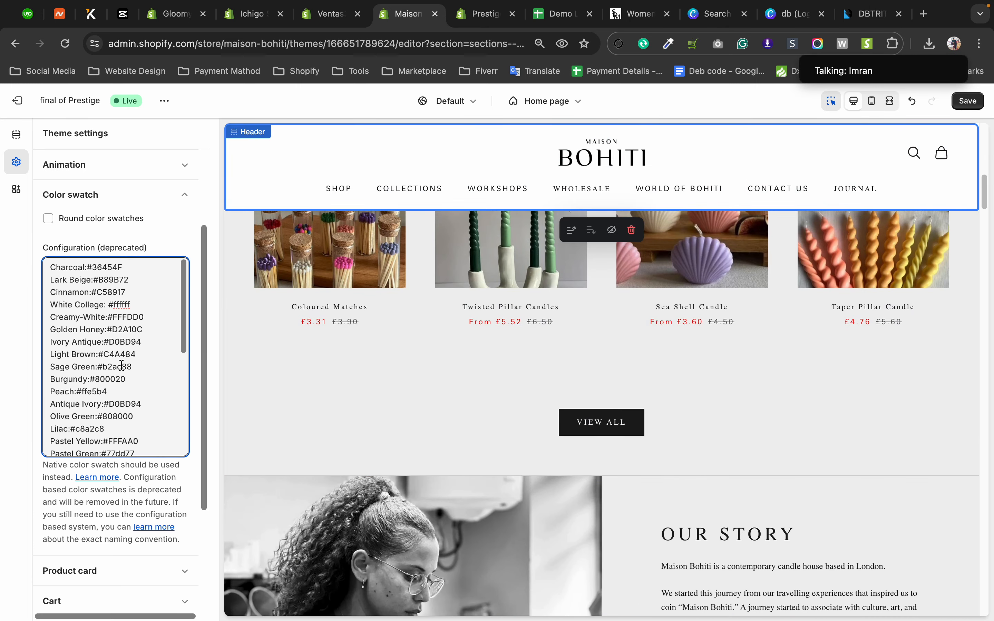
{"action": "key", "text": "super+a"}
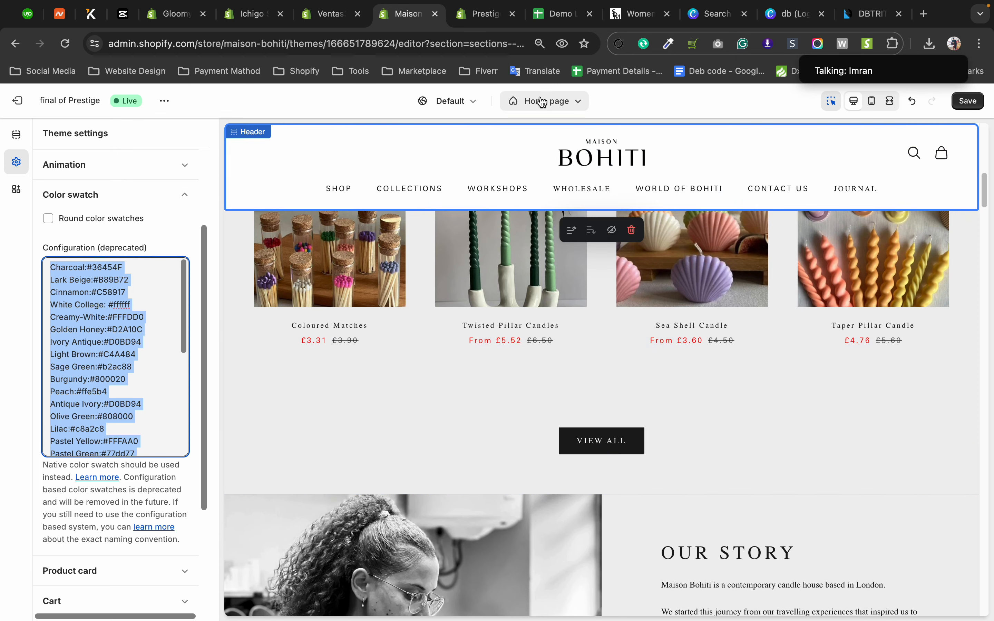
Preview the default product page and compare its color options with the entries in the swatch configuration list.
{"action": "left_click", "coordinate": [551, 103]}
{"action": "left_click", "coordinate": [519, 172]}
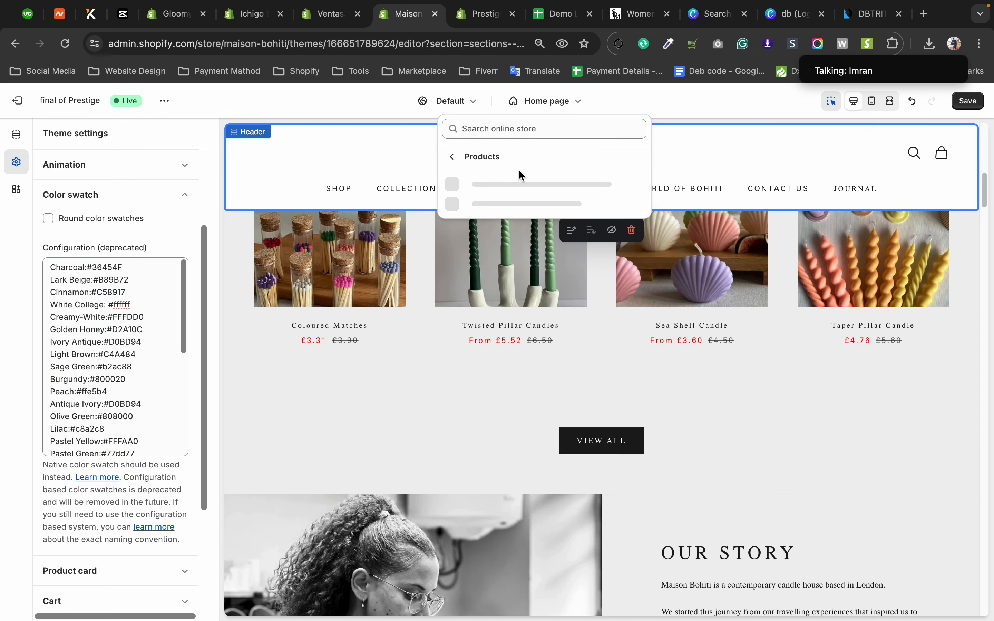
{"action": "left_click", "coordinate": [498, 189]}
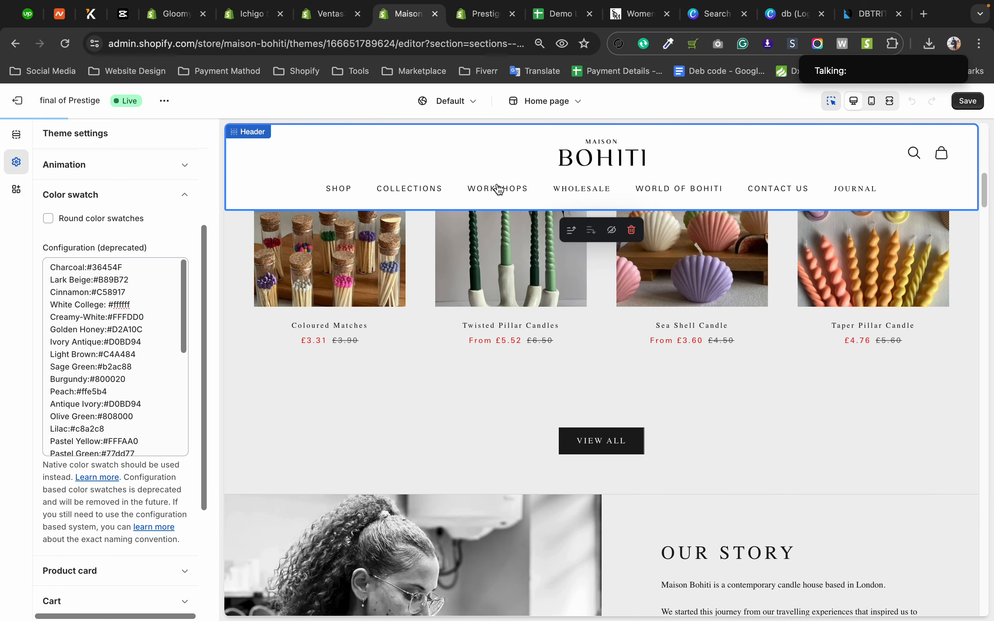
{"action": "scroll", "coordinate": [744, 435], "scroll_direction": "down", "scroll_amount": 3}
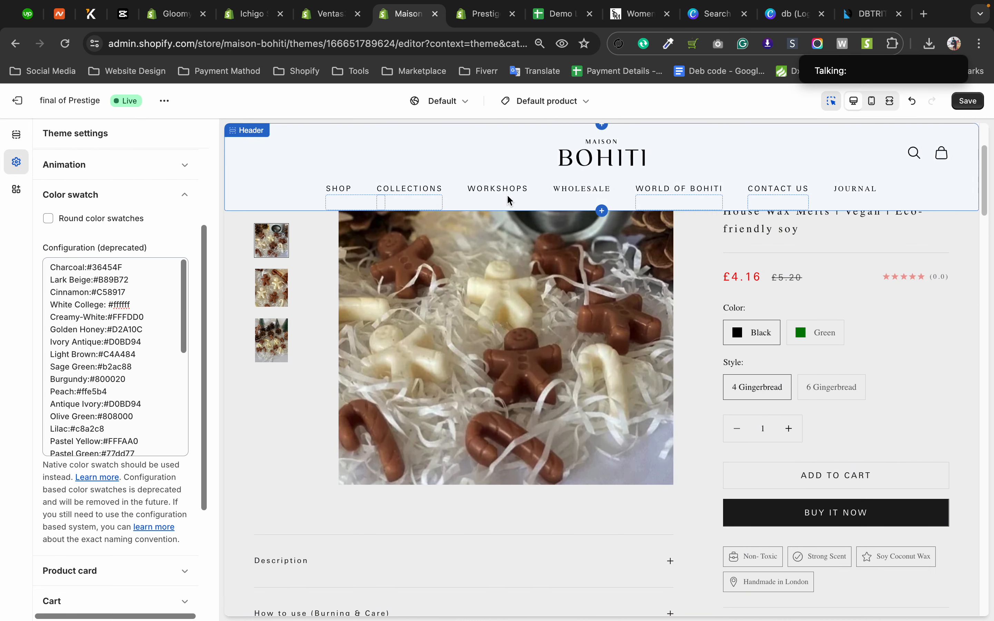
{"action": "scroll", "coordinate": [89, 229], "scroll_direction": "up", "scroll_amount": 3}
{"action": "scroll", "coordinate": [103, 435], "scroll_direction": "down", "scroll_amount": 1}
{"action": "scroll", "coordinate": [103, 435], "scroll_direction": "up", "scroll_amount": 1}
{"action": "left_click", "coordinate": [105, 408]}
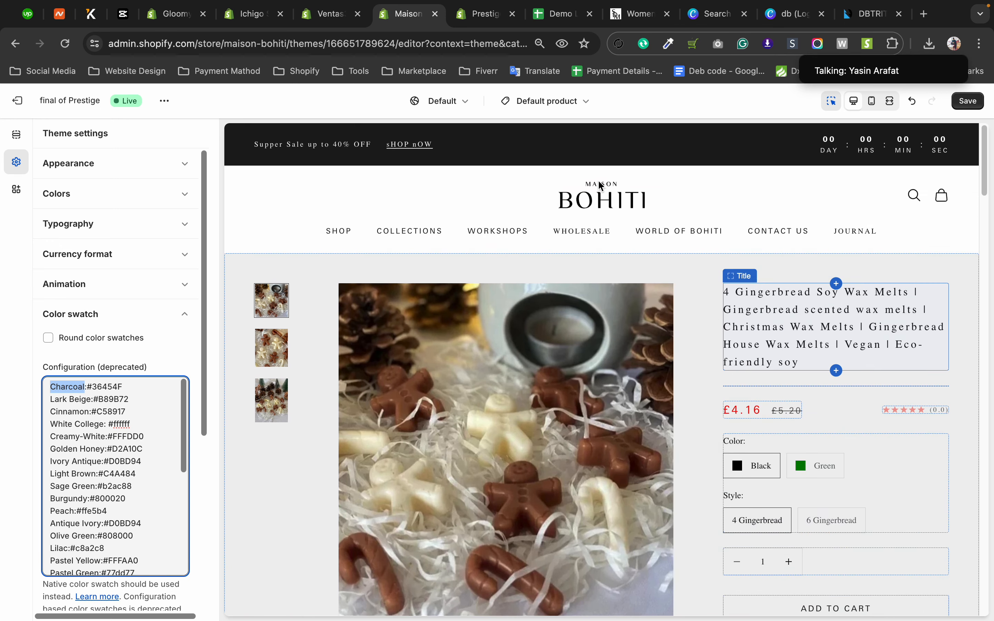
Return the preview to the home page and look through the list of available page templates.
{"action": "left_click", "coordinate": [534, 106]}
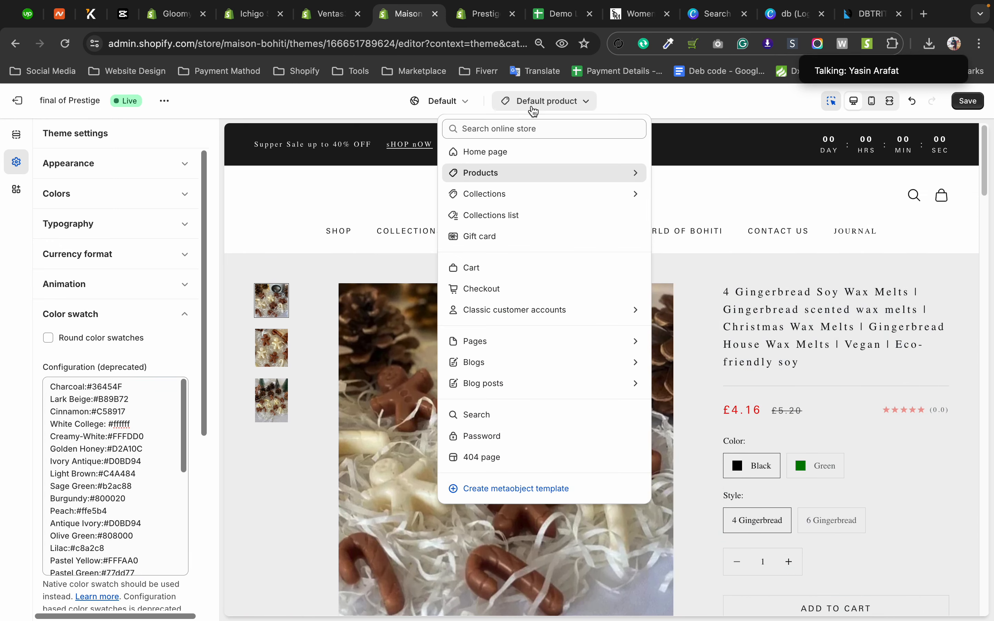
{"action": "left_click", "coordinate": [503, 152]}
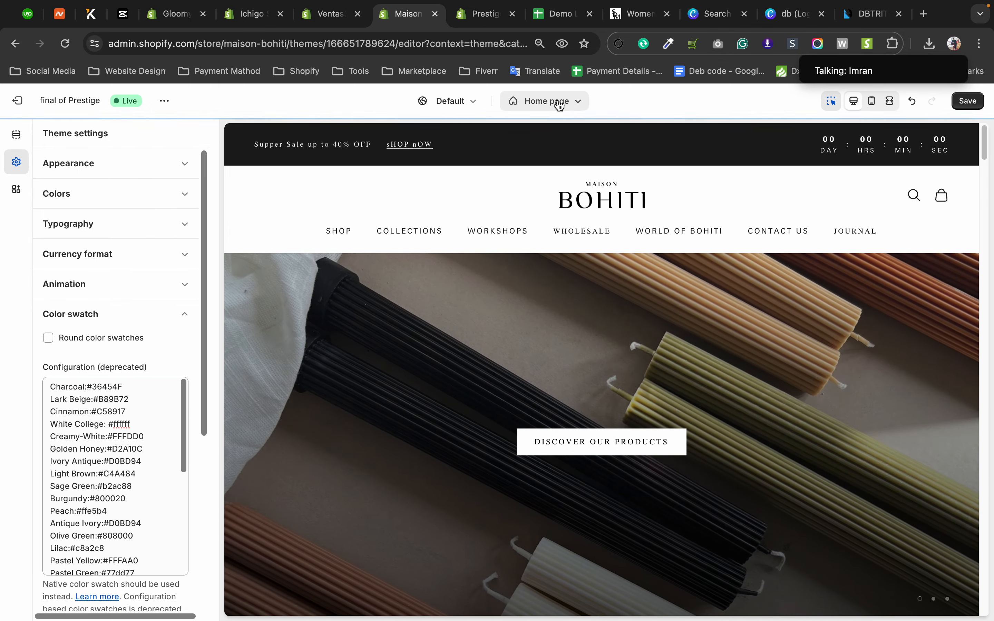
{"action": "left_click", "coordinate": [559, 105]}
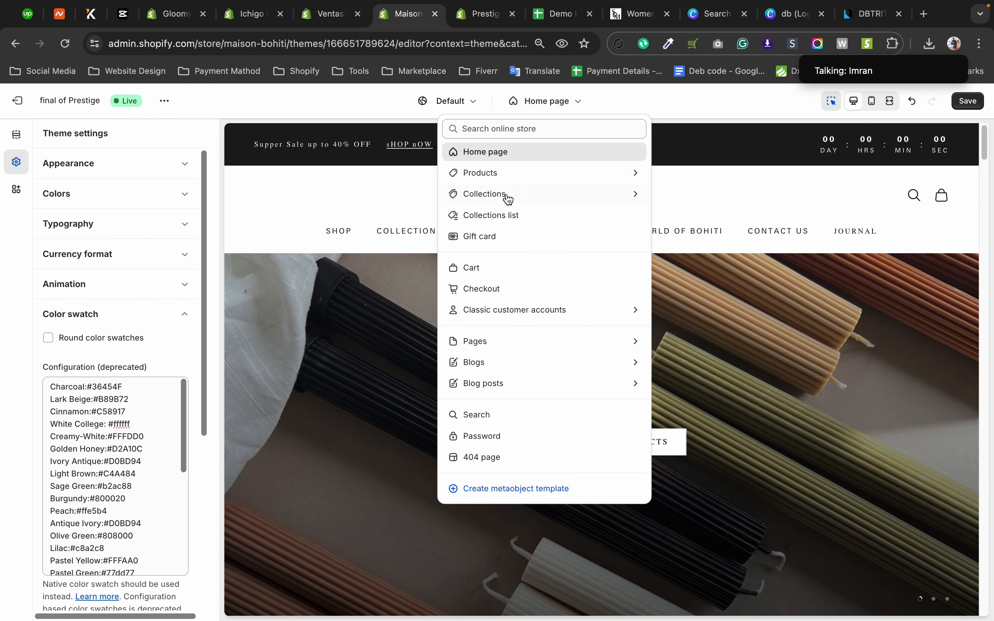
{"action": "left_click", "coordinate": [4, 355]}
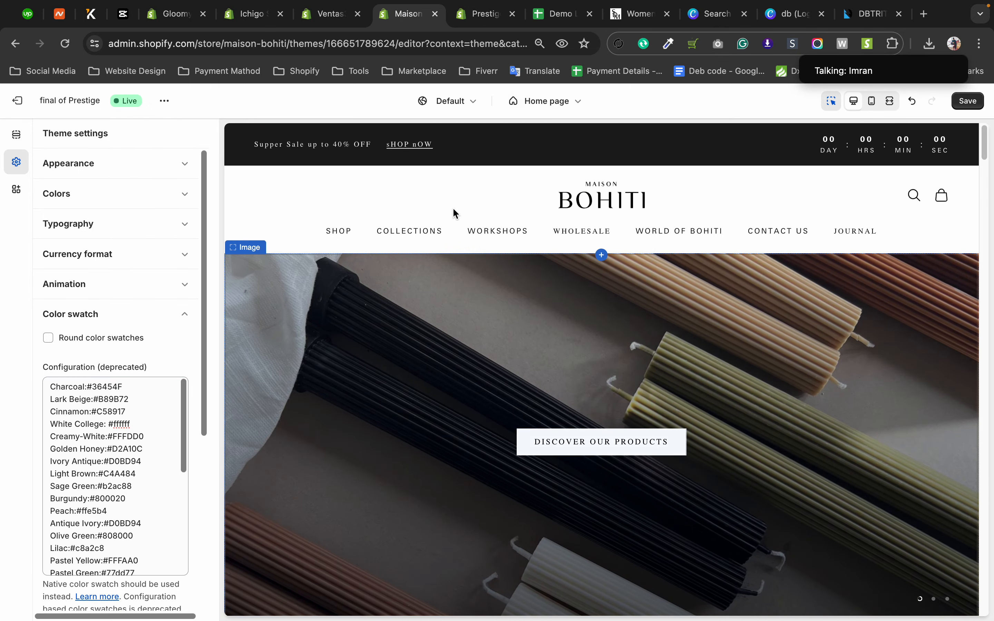
Preview the Twisted Pillar Candles product from the Best Sellers collection and examine its color variant options.
{"action": "scroll", "coordinate": [463, 202], "scroll_direction": "down", "scroll_amount": 2}
{"action": "scroll", "coordinate": [464, 207], "scroll_direction": "down", "scroll_amount": 5}
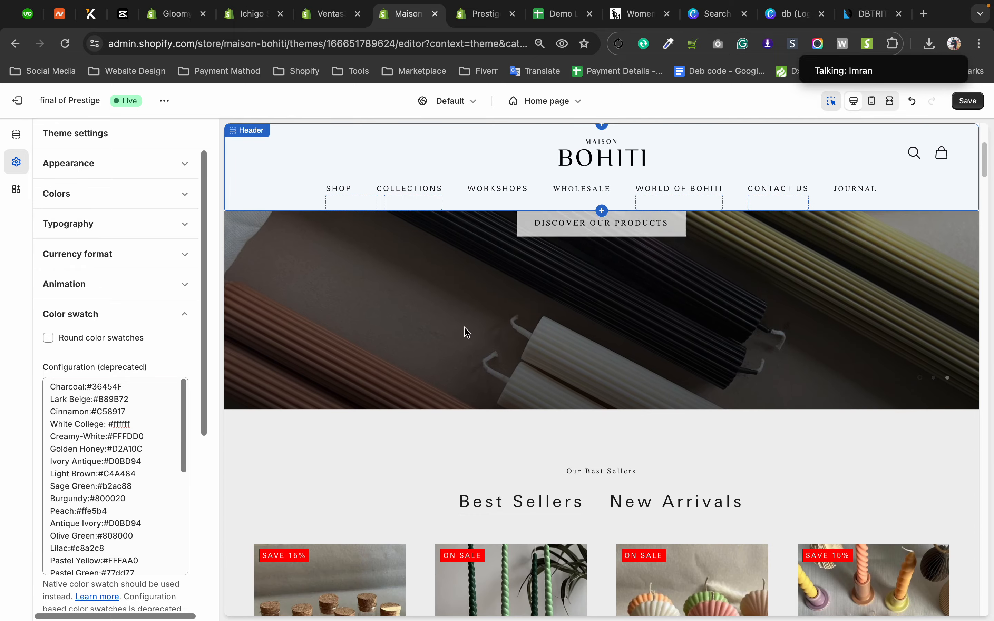
{"action": "scroll", "coordinate": [466, 329], "scroll_direction": "down", "scroll_amount": 8}
{"action": "left_click", "coordinate": [508, 348]}
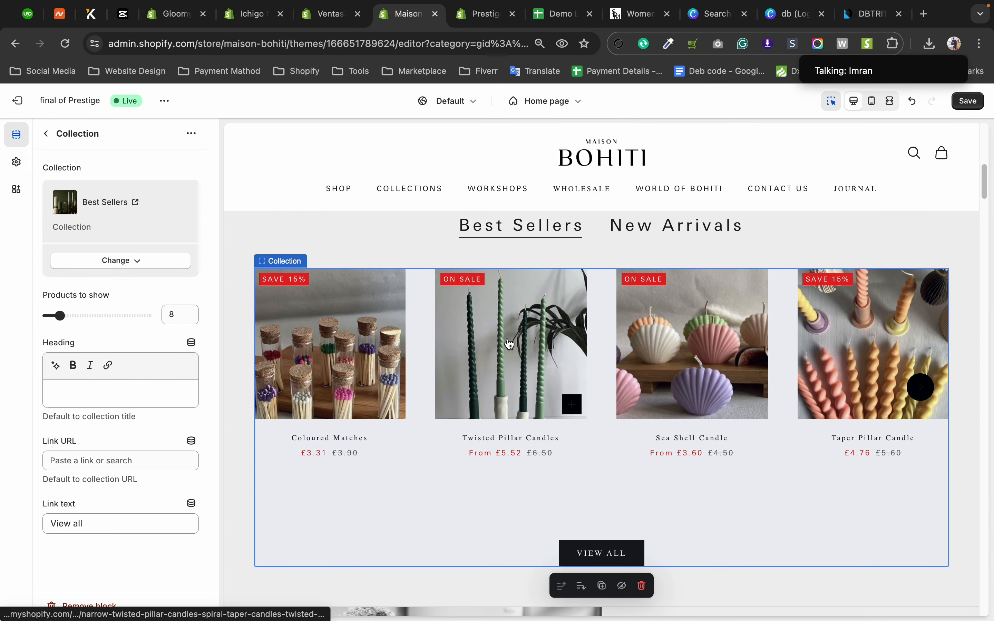
{"action": "scroll", "coordinate": [724, 359], "scroll_direction": "down", "scroll_amount": 4}
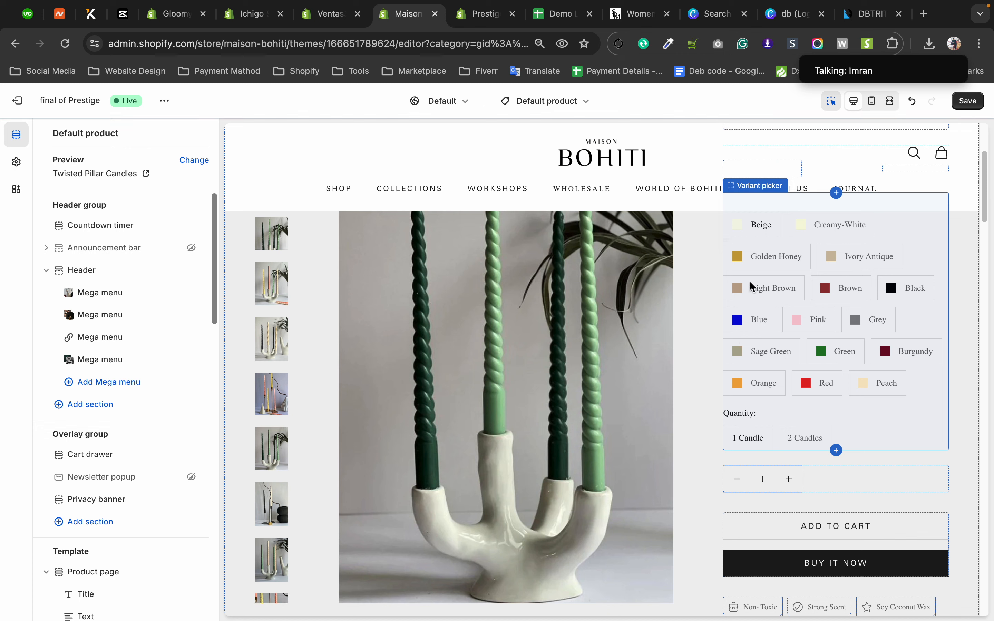
{"action": "scroll", "coordinate": [760, 278], "scroll_direction": "up", "scroll_amount": 1}
{"action": "scroll", "coordinate": [805, 260], "scroll_direction": "up", "scroll_amount": 1}
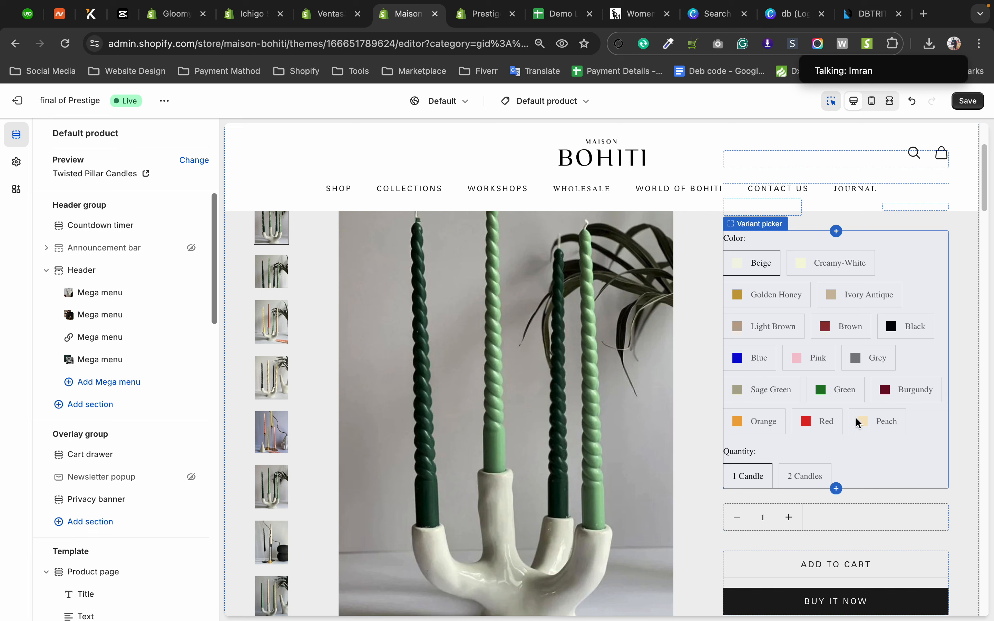
Leave the theme editor without saving and reopen the final of Prestige theme for customization.
{"action": "left_click", "coordinate": [23, 108]}
{"action": "left_click", "coordinate": [642, 390]}
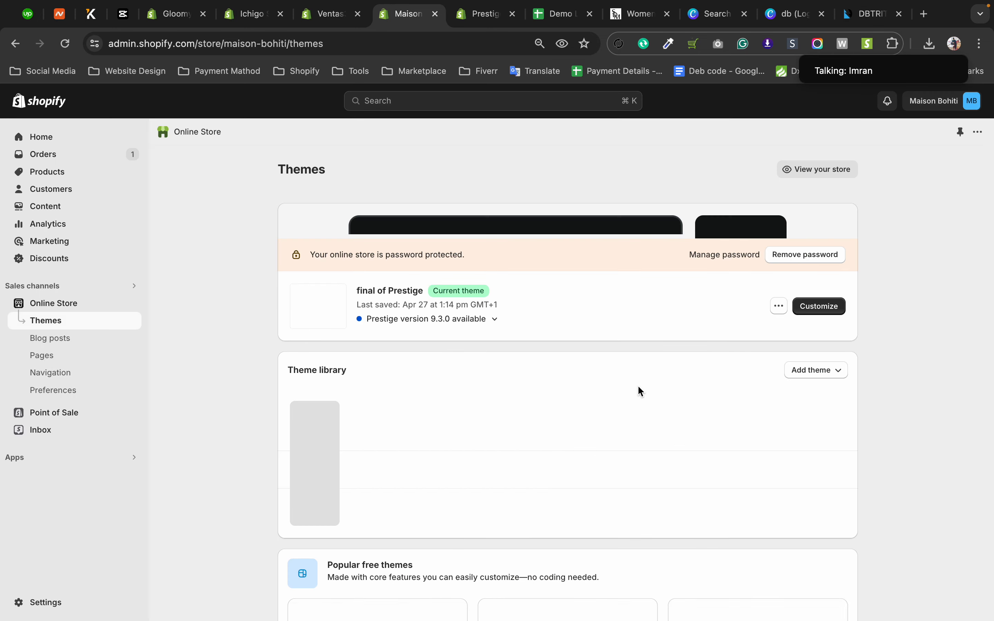
{"action": "left_click", "coordinate": [820, 443]}
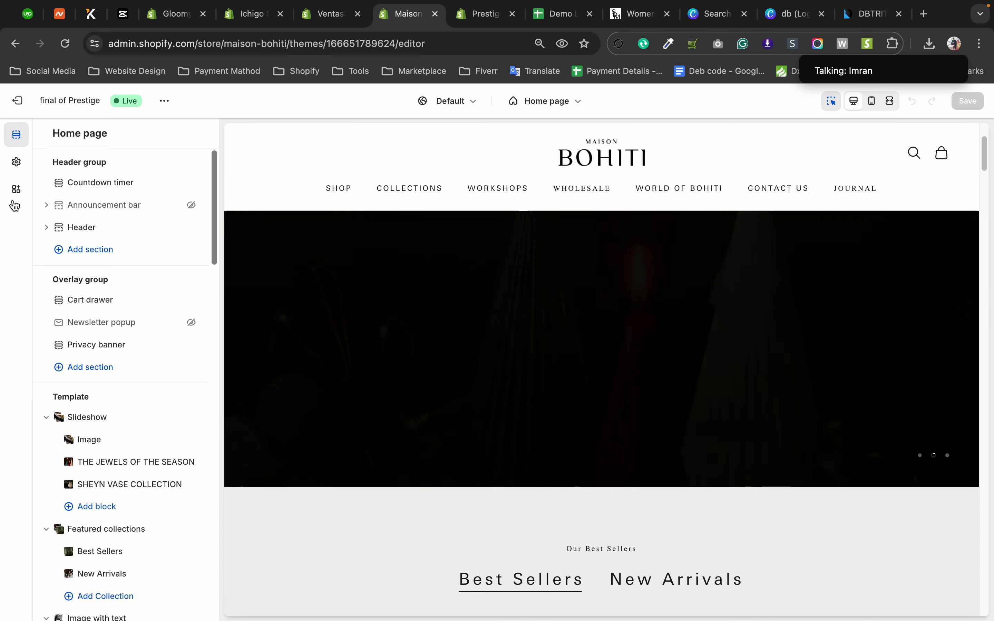
Open the Color swatch theme settings and copy the entire swatch configuration list.
{"action": "left_click", "coordinate": [25, 163]}
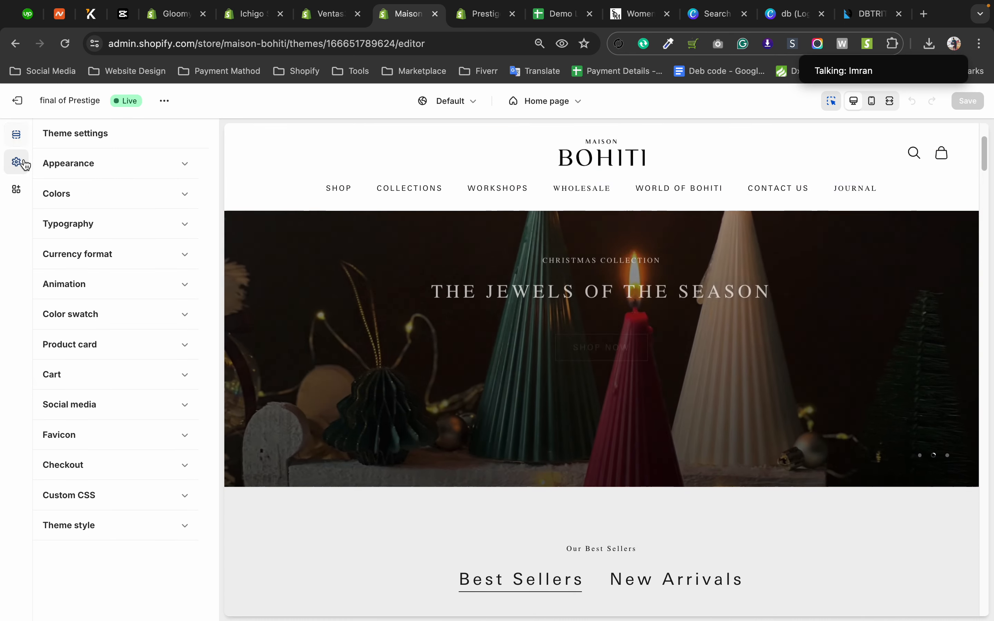
{"action": "left_click", "coordinate": [86, 319]}
{"action": "left_click", "coordinate": [94, 423]}
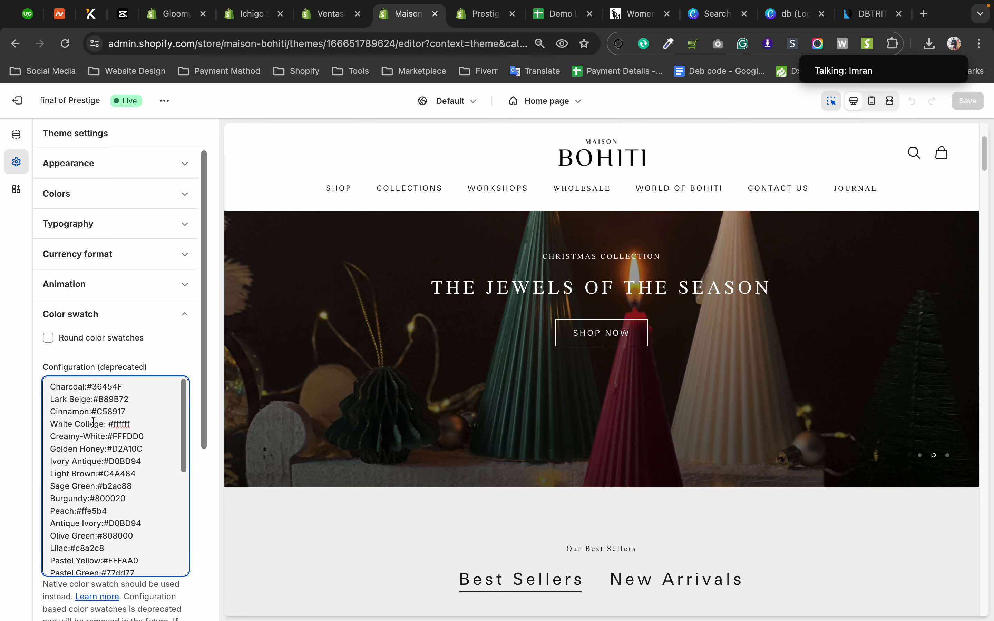
{"action": "key", "text": "super+a"}
{"action": "key", "text": "super+c"}
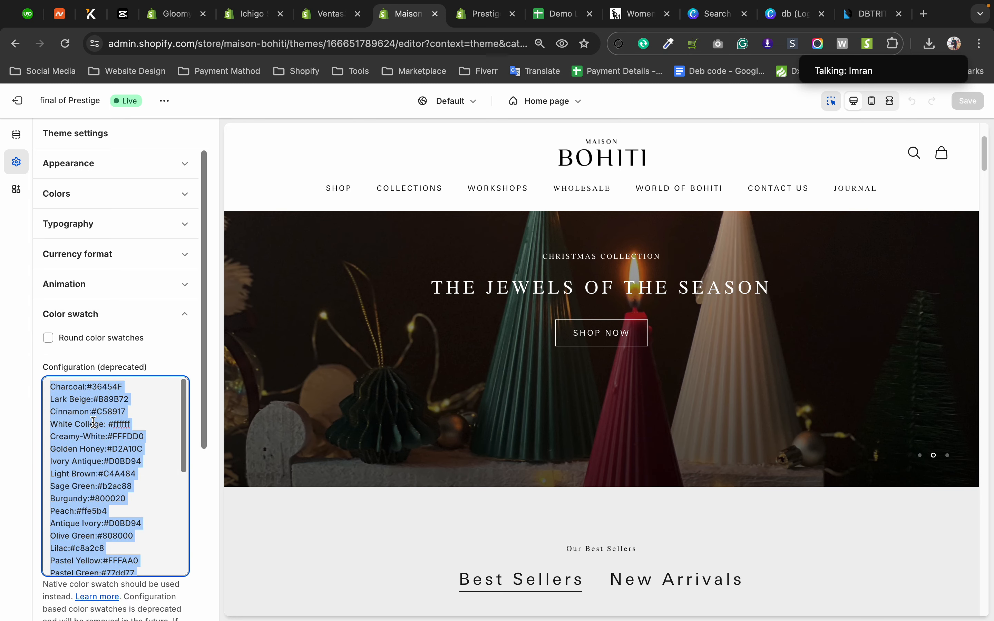
Switch to the Demo Live Shopify Website spreadsheet and paste the swatch configuration list into column B starting at cell B37.
{"action": "left_click", "coordinate": [558, 17]}
{"action": "scroll", "coordinate": [369, 446], "scroll_direction": "down", "scroll_amount": 8}
{"action": "left_click", "coordinate": [167, 367]}
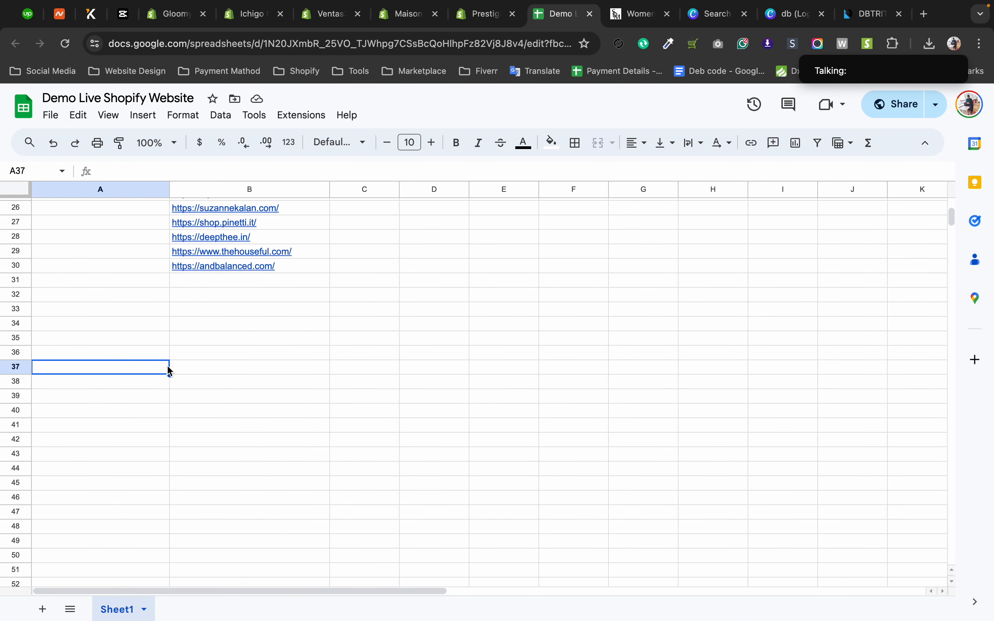
{"action": "left_click", "coordinate": [204, 377]}
{"action": "key", "text": "super+v"}
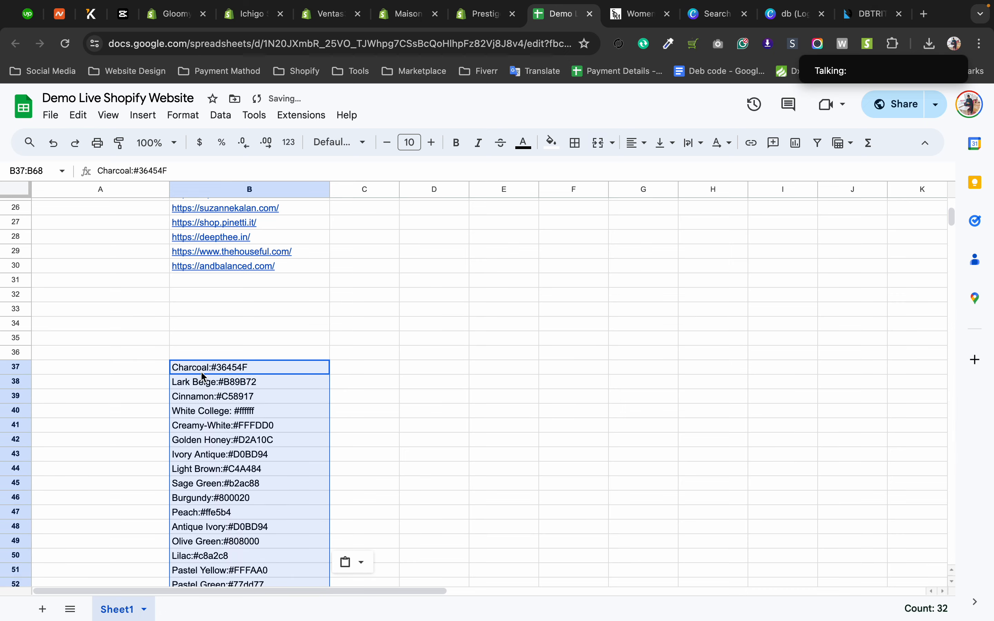
{"action": "left_click", "coordinate": [448, 400]}
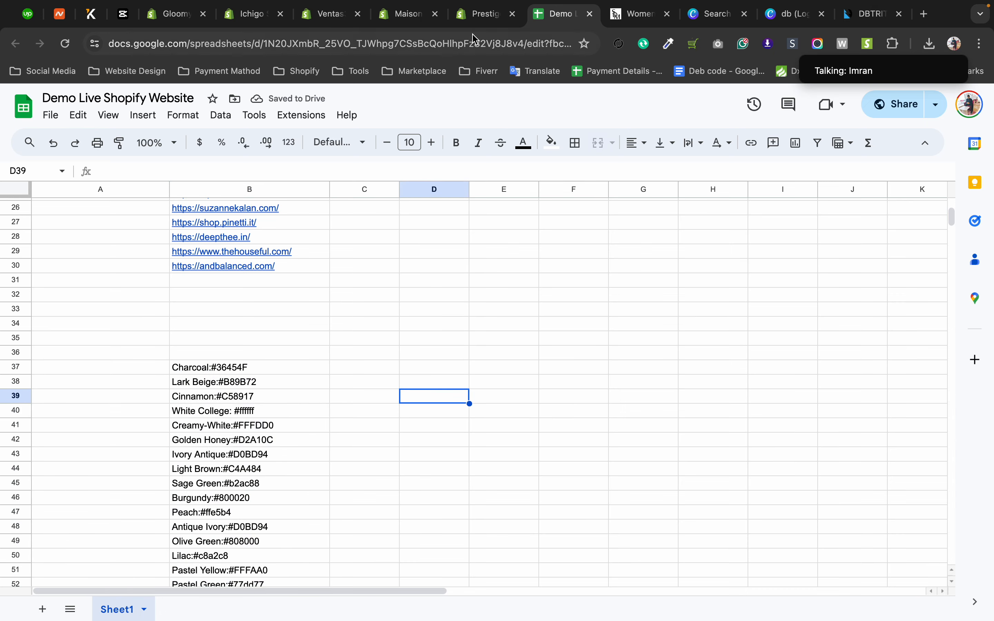
Return to the Maison Bohiti theme editor, clear the color swatch configuration list and save the theme.
{"action": "left_click", "coordinate": [485, 14]}
{"action": "left_click", "coordinate": [391, 21]}
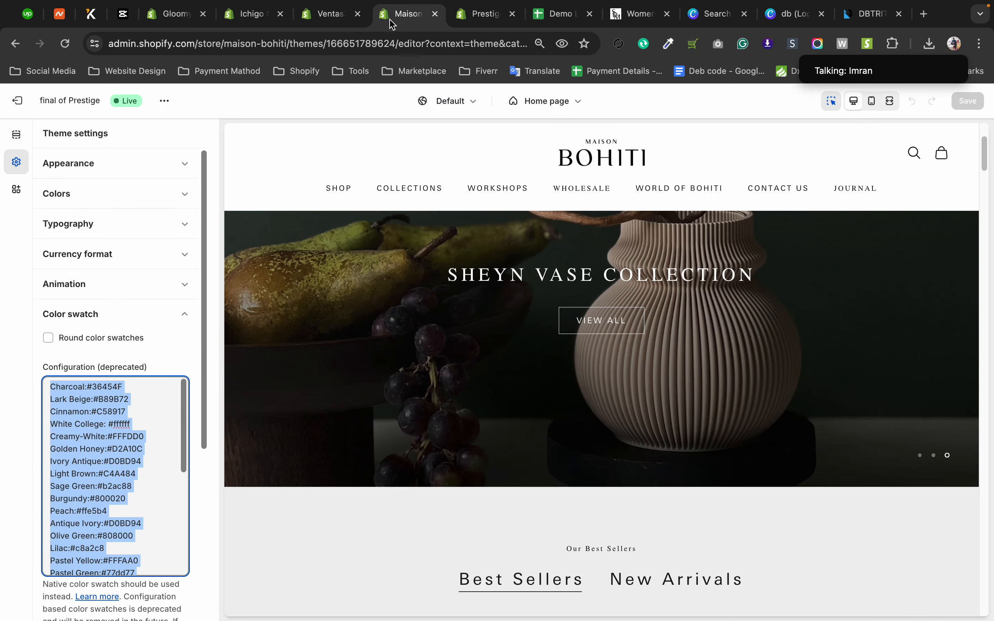
{"action": "key", "text": "BackSpace"}
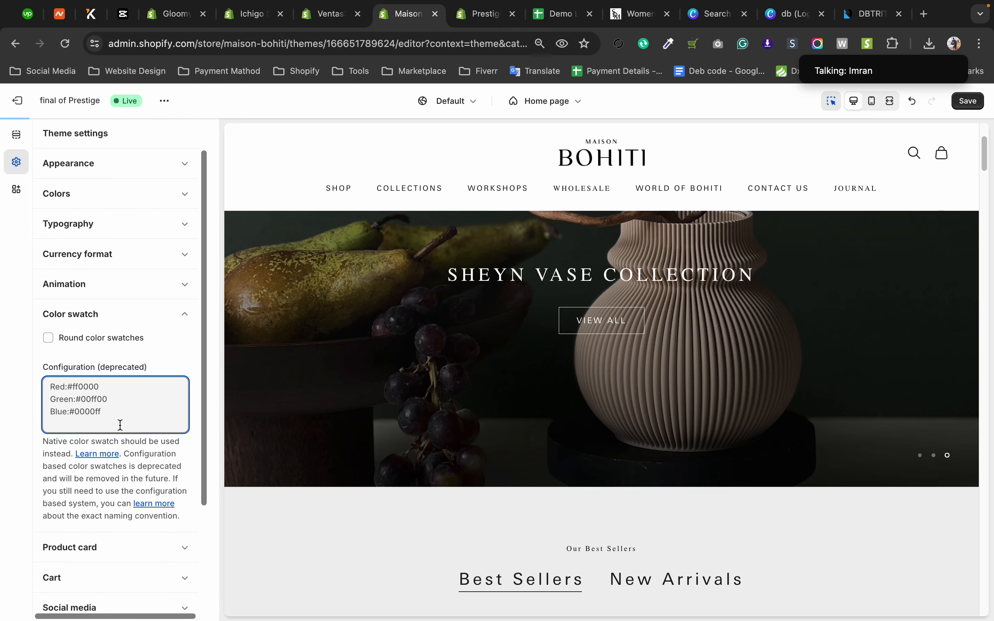
{"action": "scroll", "coordinate": [599, 483], "scroll_direction": "down", "scroll_amount": 8}
{"action": "left_click", "coordinate": [968, 101]}
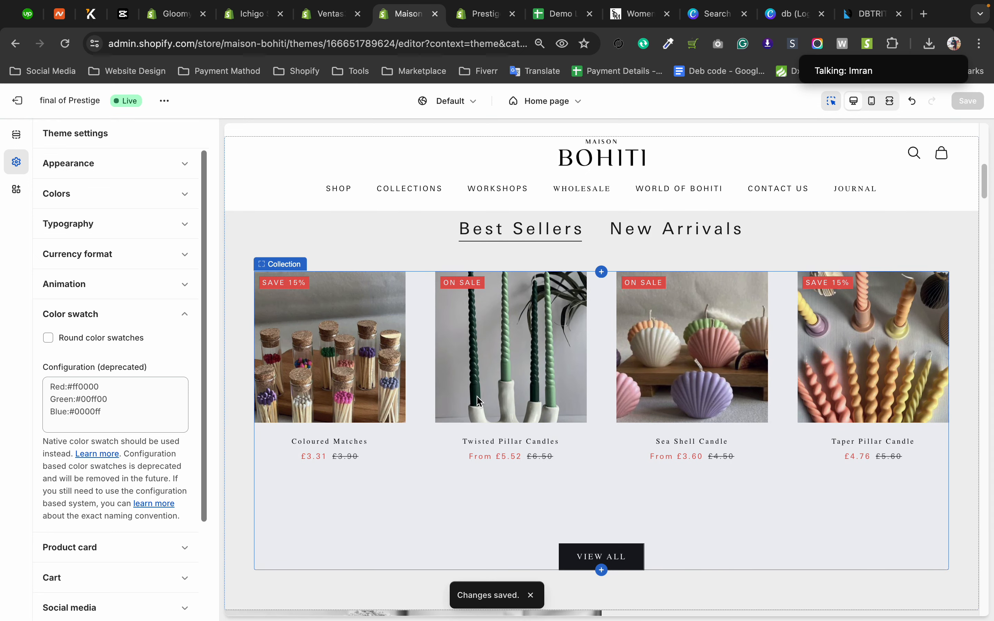
Open the Twisted Pillar Candles product in the preview and check how its color options display.
{"action": "left_click", "coordinate": [480, 401]}
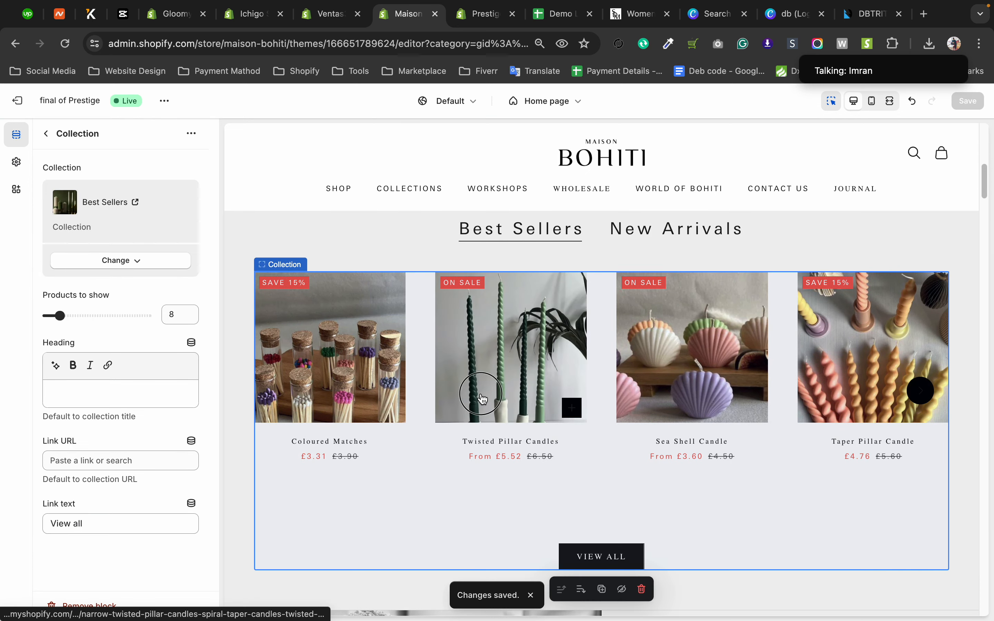
{"action": "left_click", "coordinate": [476, 445]}
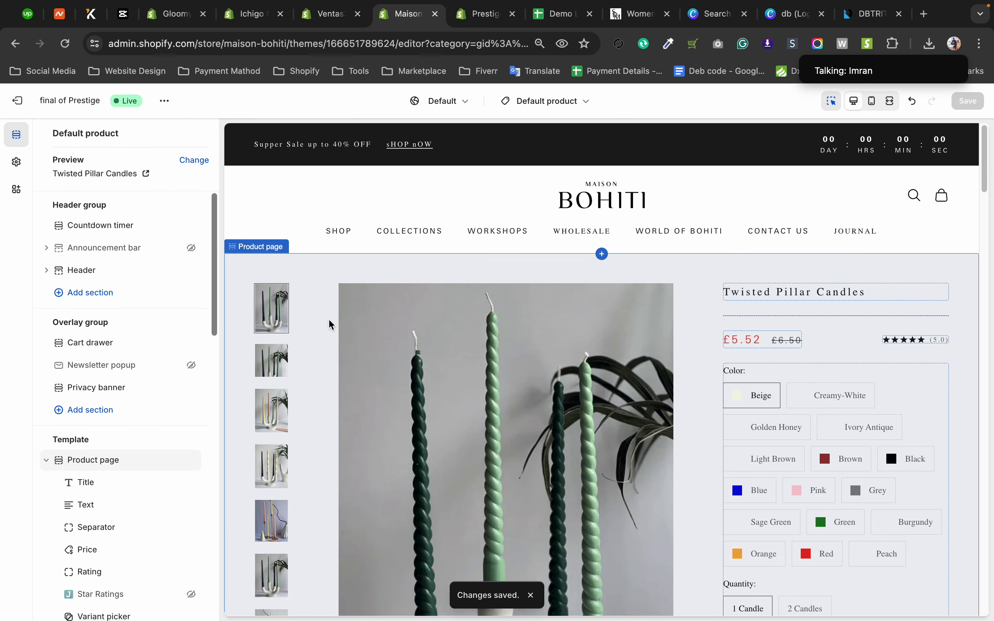
{"action": "scroll", "coordinate": [735, 412], "scroll_direction": "down", "scroll_amount": 3}
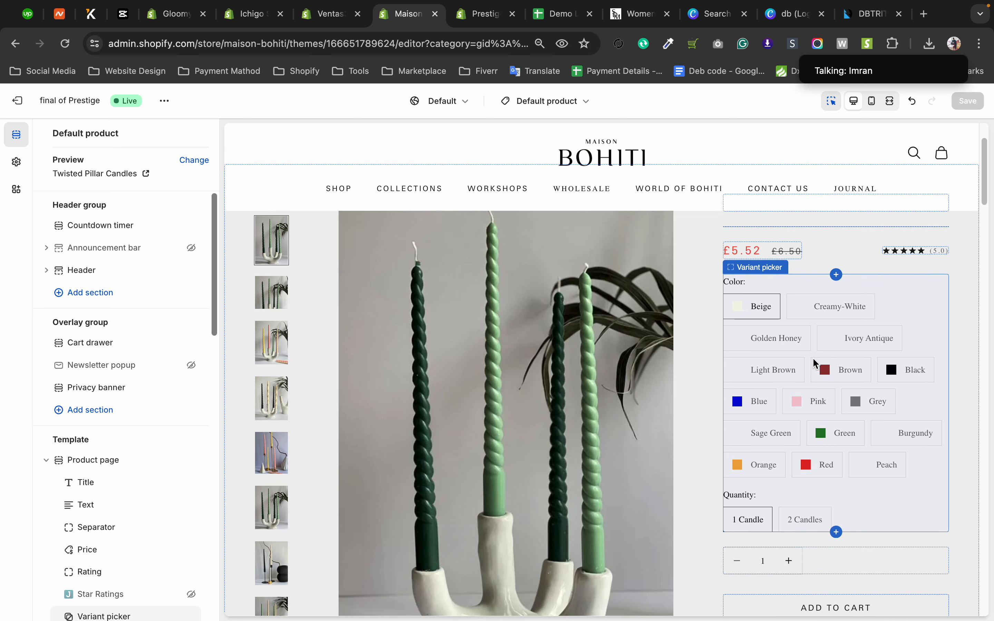
Set the product page variant picker's swatch selector style to Swatch.
{"action": "left_click", "coordinate": [898, 287]}
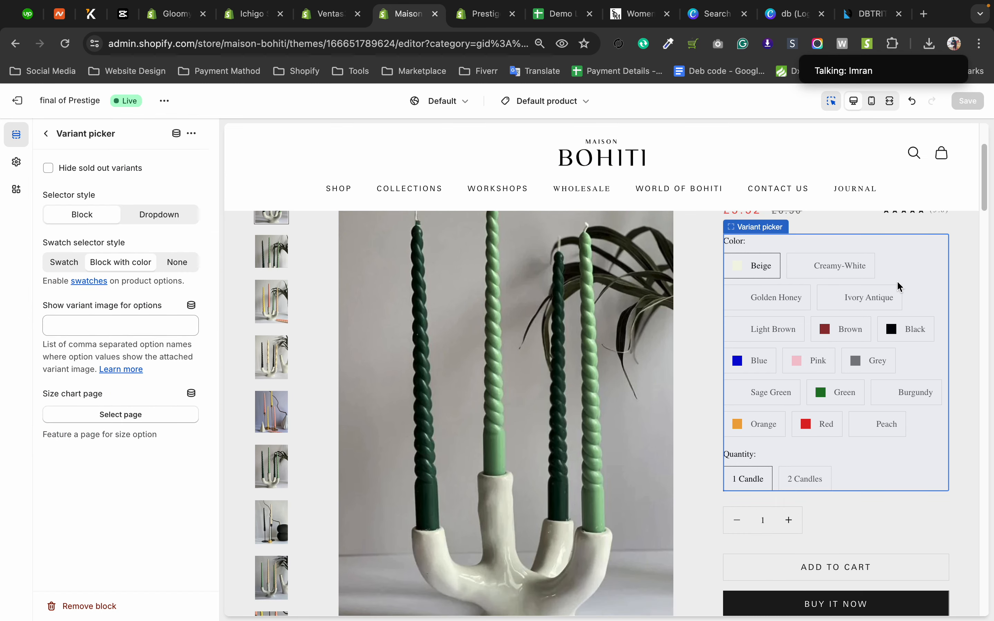
{"action": "left_click", "coordinate": [63, 263]}
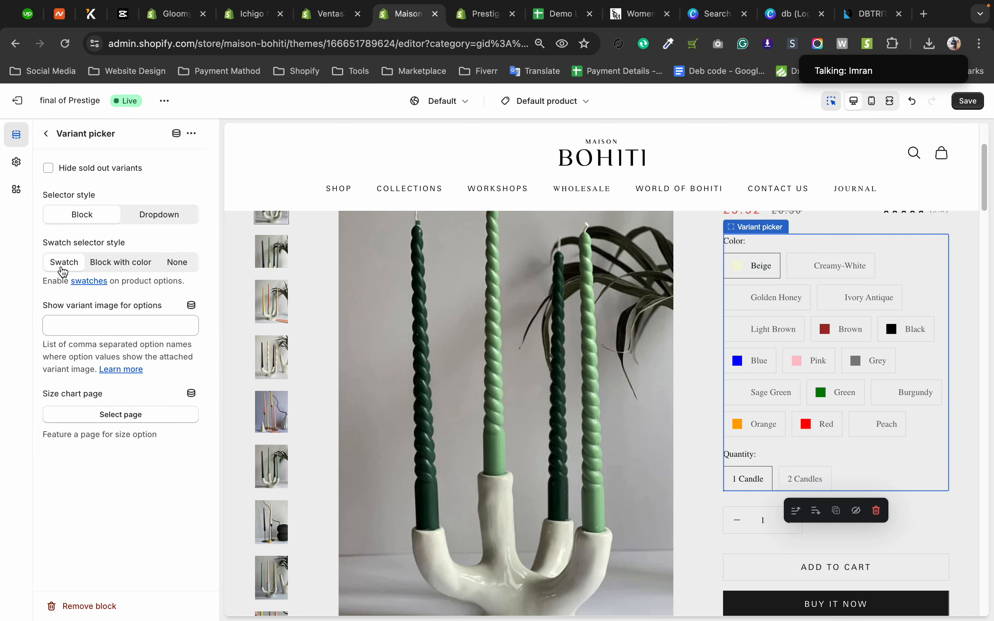
{"action": "left_click", "coordinate": [121, 266]}
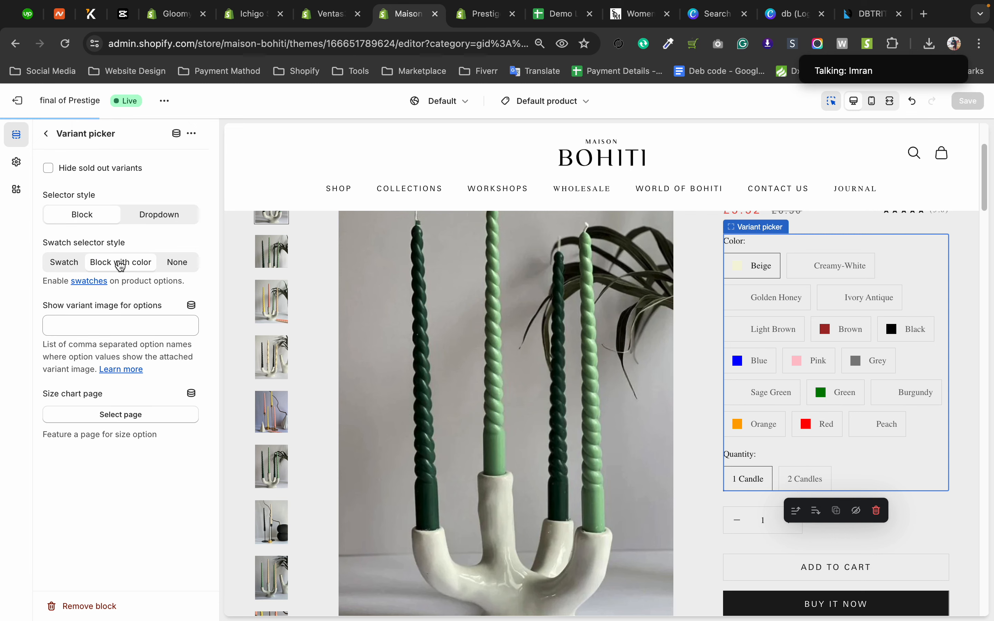
{"action": "left_click", "coordinate": [69, 266]}
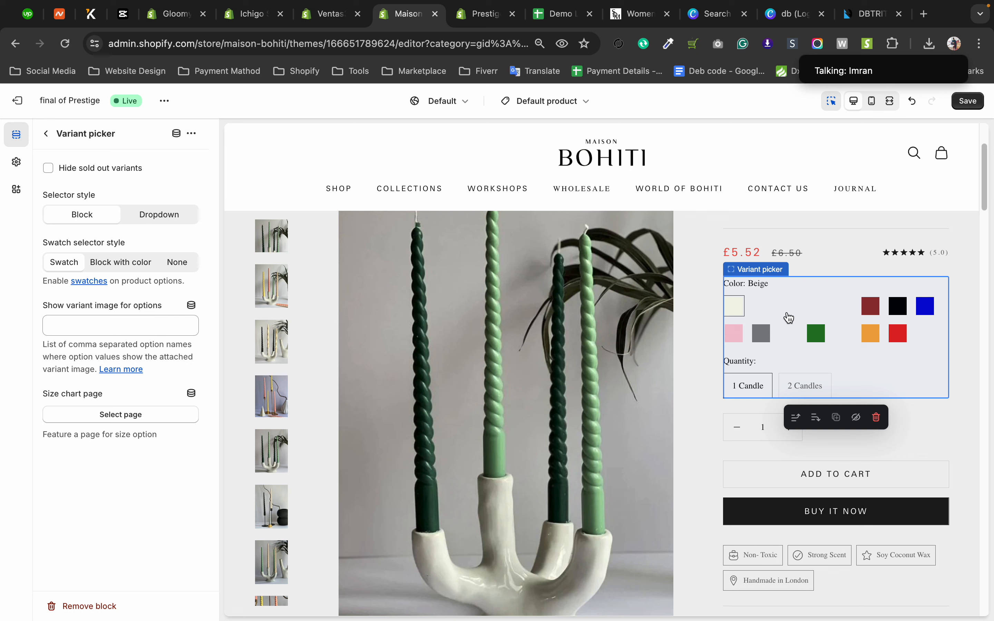
Try the blank color swatches in the product preview, including Ivory Antique and Creamy-White, to examine how they display.
{"action": "left_click", "coordinate": [761, 309]}
{"action": "left_click", "coordinate": [791, 309]}
{"action": "left_click", "coordinate": [815, 309]}
{"action": "left_click", "coordinate": [845, 308]}
{"action": "left_click", "coordinate": [846, 339]}
{"action": "left_click", "coordinate": [790, 338]}
{"action": "left_click", "coordinate": [764, 314]}
{"action": "left_click", "coordinate": [784, 314]}
{"action": "left_click", "coordinate": [815, 312]}
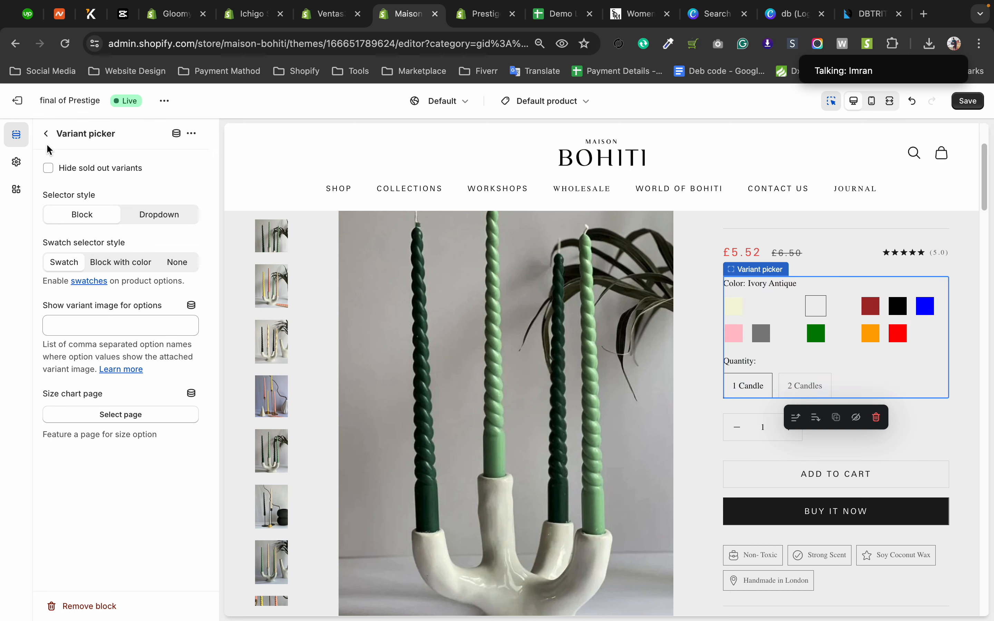
{"action": "left_click", "coordinate": [758, 311]}
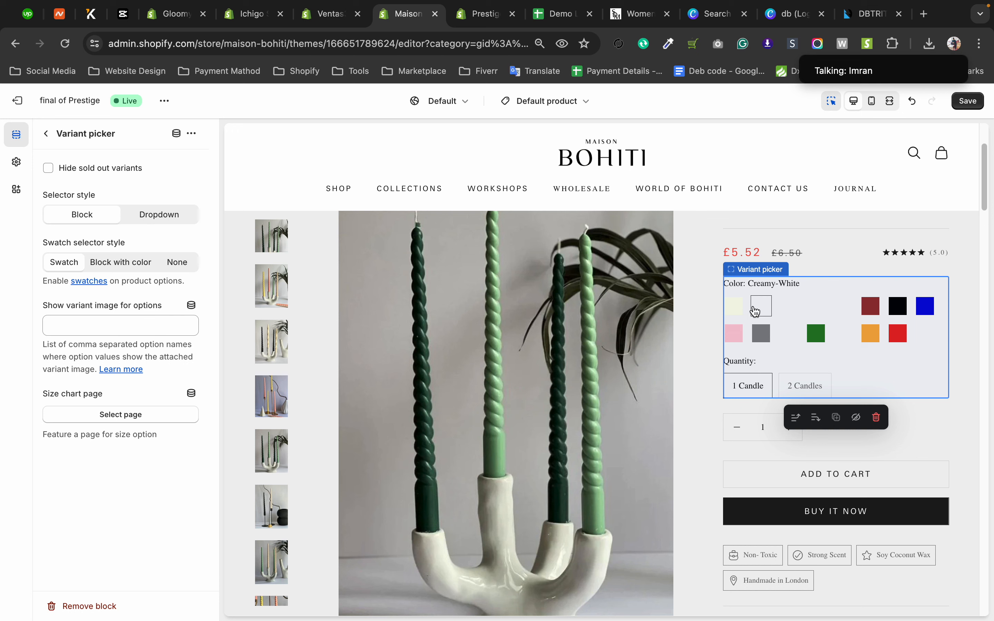
{"action": "left_click", "coordinate": [735, 309]}
{"action": "left_click", "coordinate": [762, 309]}
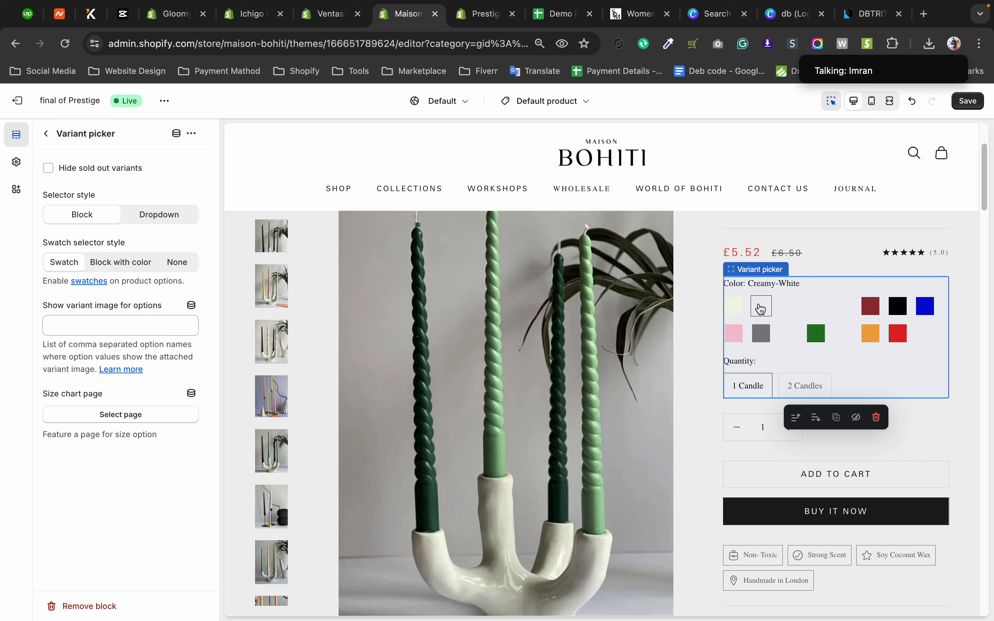
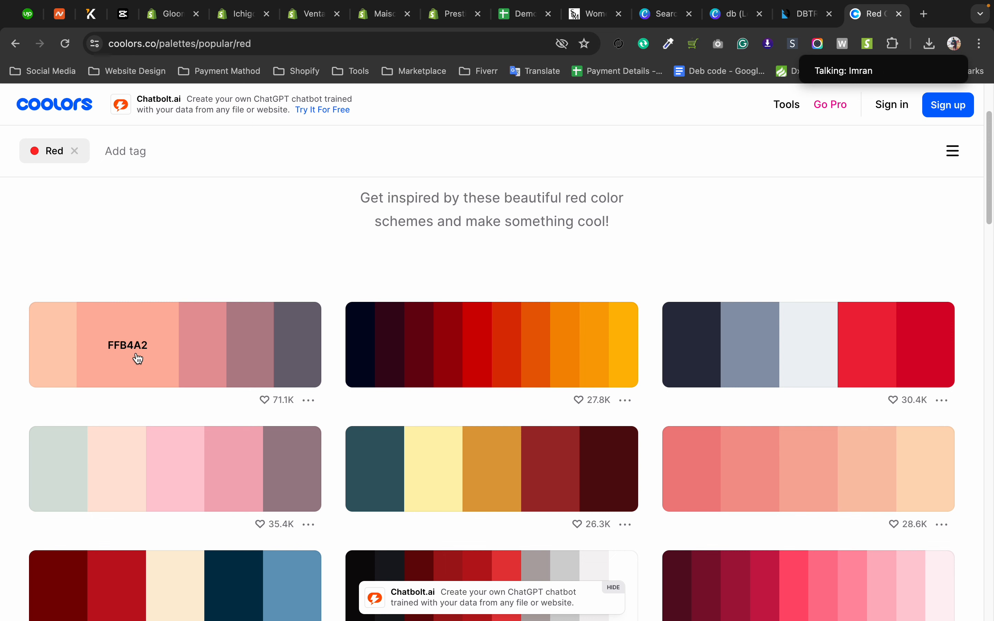
Copy the FFB4A2 color code from the first red palette on Coolors and browse the other red palettes.
{"action": "left_click", "coordinate": [101, 336]}
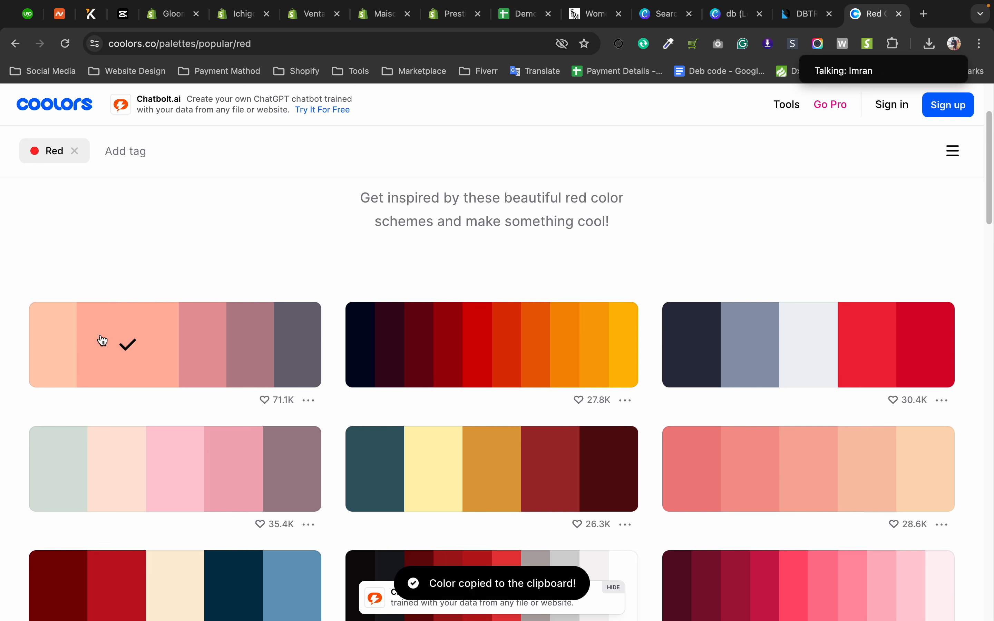
{"action": "scroll", "coordinate": [362, 271], "scroll_direction": "up", "scroll_amount": 3}
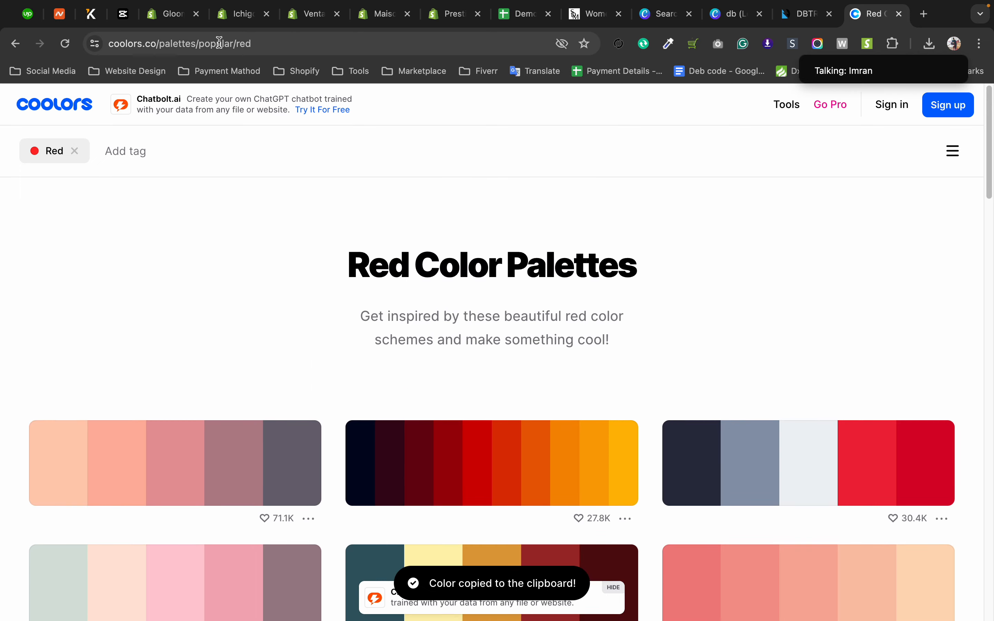
{"action": "scroll", "coordinate": [329, 371], "scroll_direction": "down", "scroll_amount": 5}
{"action": "scroll", "coordinate": [331, 369], "scroll_direction": "down", "scroll_amount": 3}
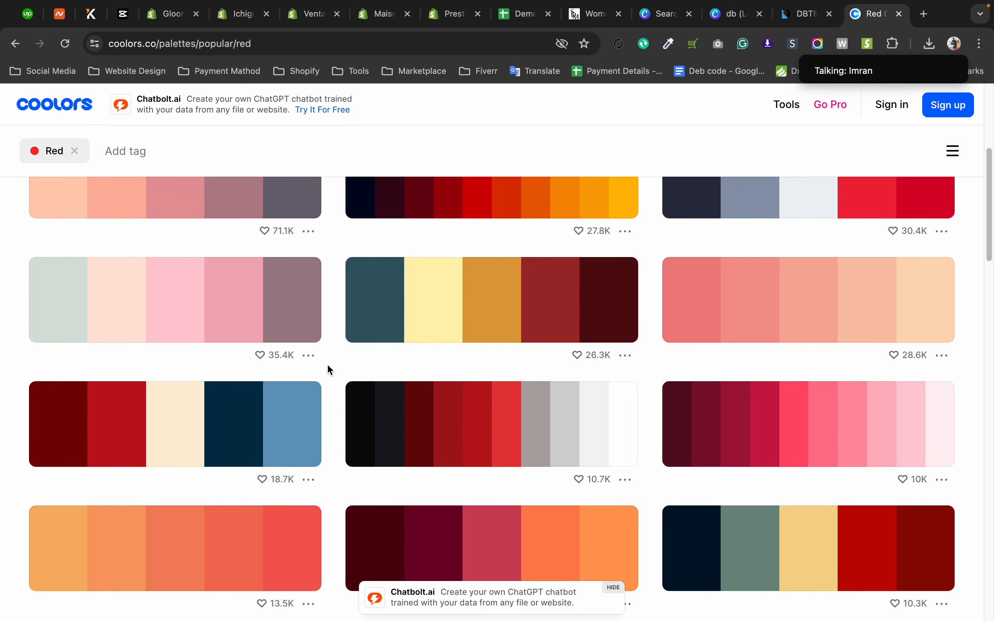
{"action": "scroll", "coordinate": [328, 370], "scroll_direction": "down", "scroll_amount": 2}
{"action": "scroll", "coordinate": [329, 370], "scroll_direction": "up", "scroll_amount": 5}
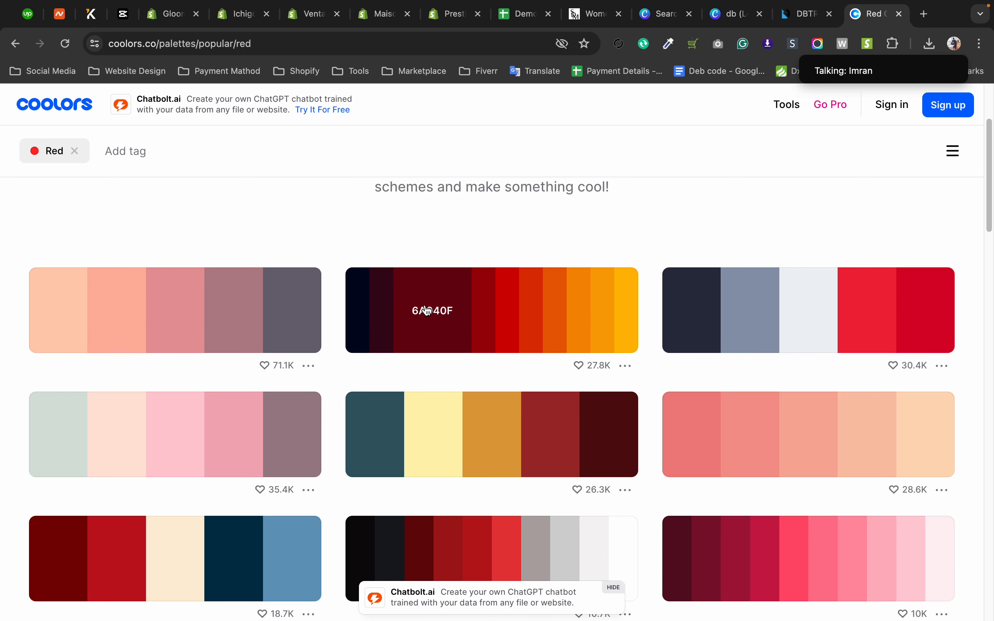
Check the color swatch configuration in the 365 Ventas theme editor and return to the Maison Bohiti editor.
{"action": "left_click", "coordinate": [309, 15]}
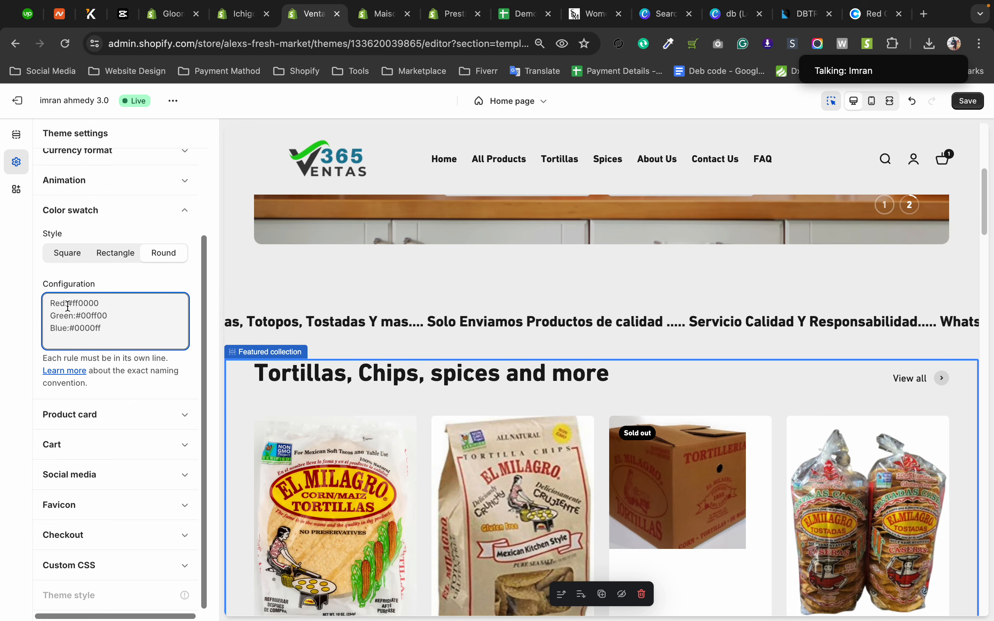
{"action": "left_click", "coordinate": [373, 20]}
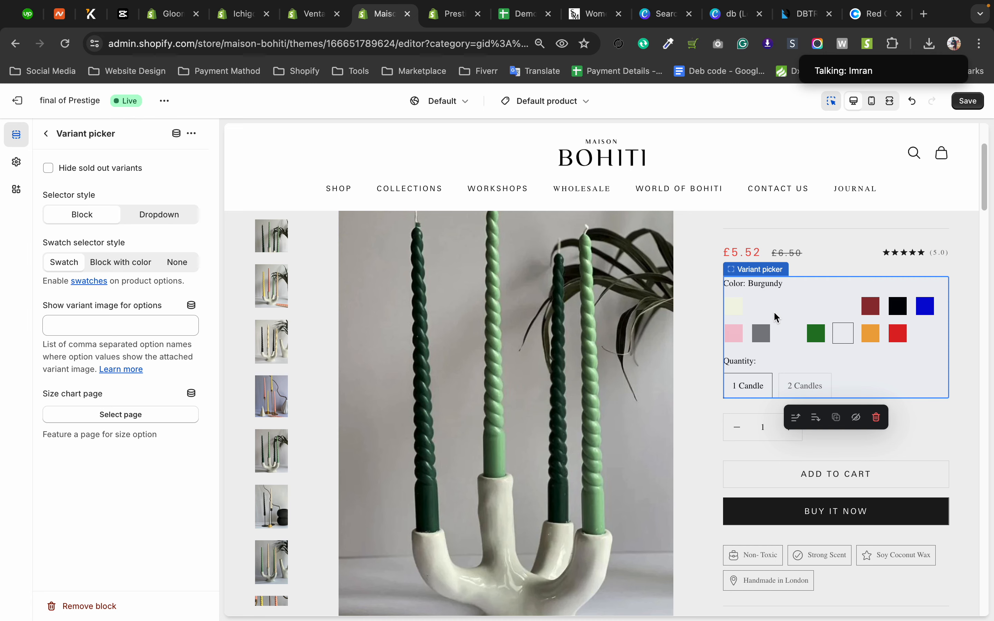
In the Demo Live Shopify Website spreadsheet, select and copy the color name and hex code list in rows 37 to 68.
{"action": "left_click", "coordinate": [521, 14]}
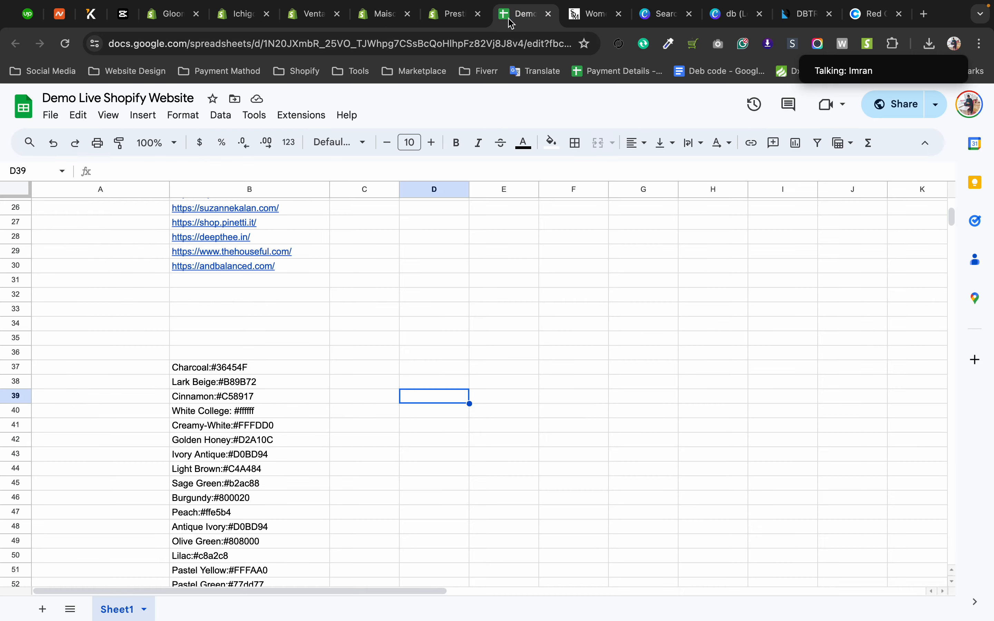
{"action": "left_click", "coordinate": [179, 369]}
{"action": "scroll", "coordinate": [180, 369], "scroll_direction": "down", "scroll_amount": 5}
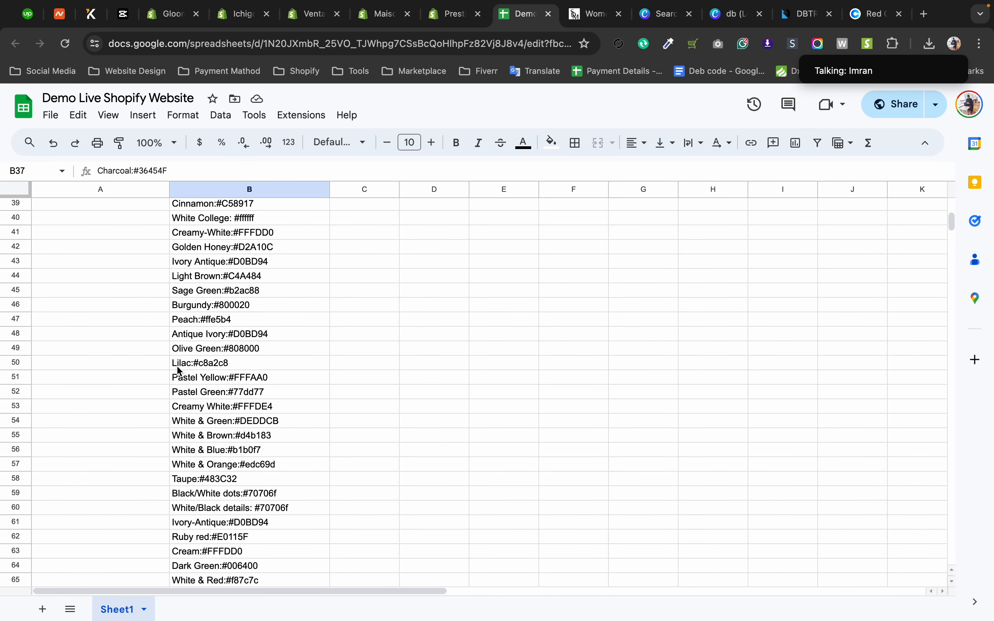
{"action": "left_click", "coordinate": [202, 233]}
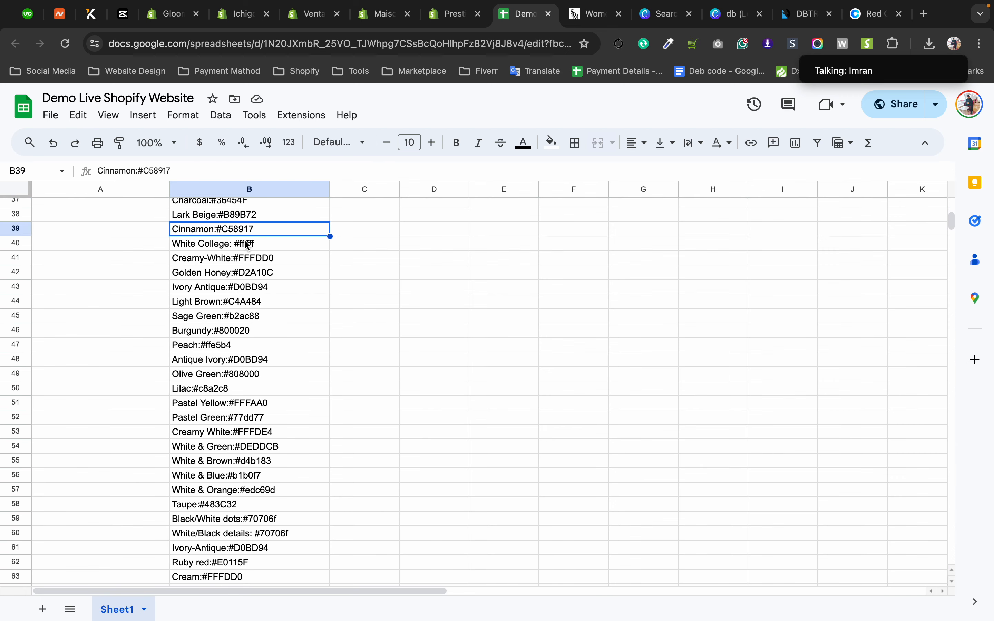
{"action": "scroll", "coordinate": [248, 246], "scroll_direction": "up", "scroll_amount": 4}
{"action": "left_click", "coordinate": [241, 330]}
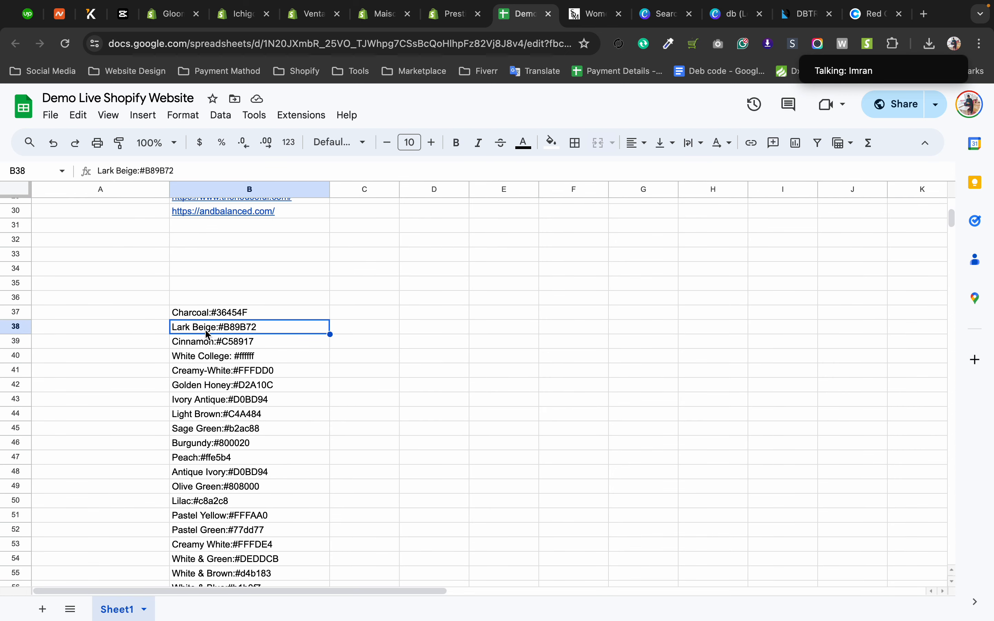
{"action": "left_click_drag", "start_coordinate": [171, 313], "coordinate": [295, 530]}
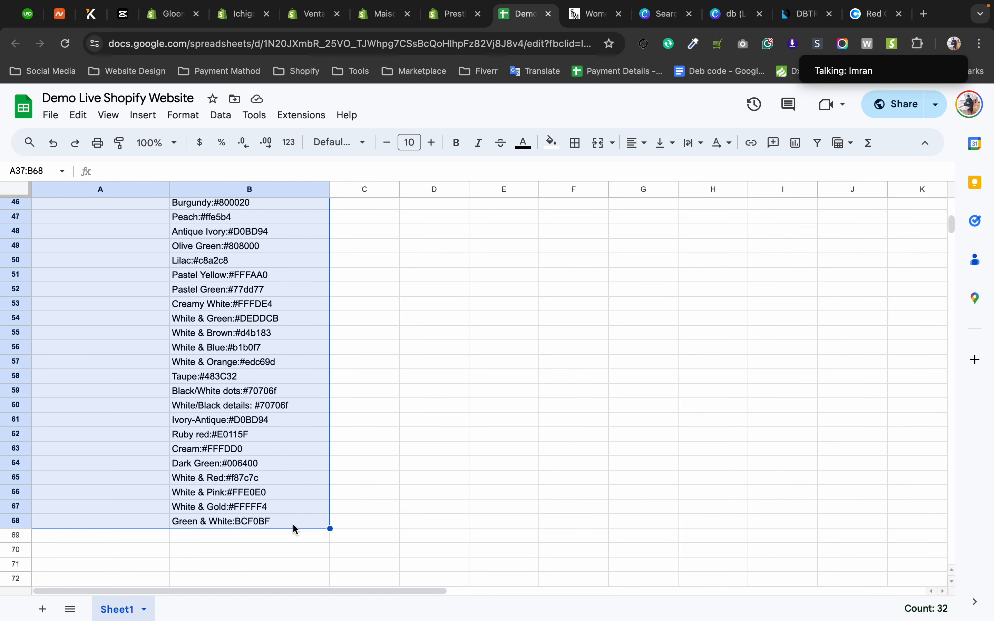
{"action": "right_click", "coordinate": [227, 474]}
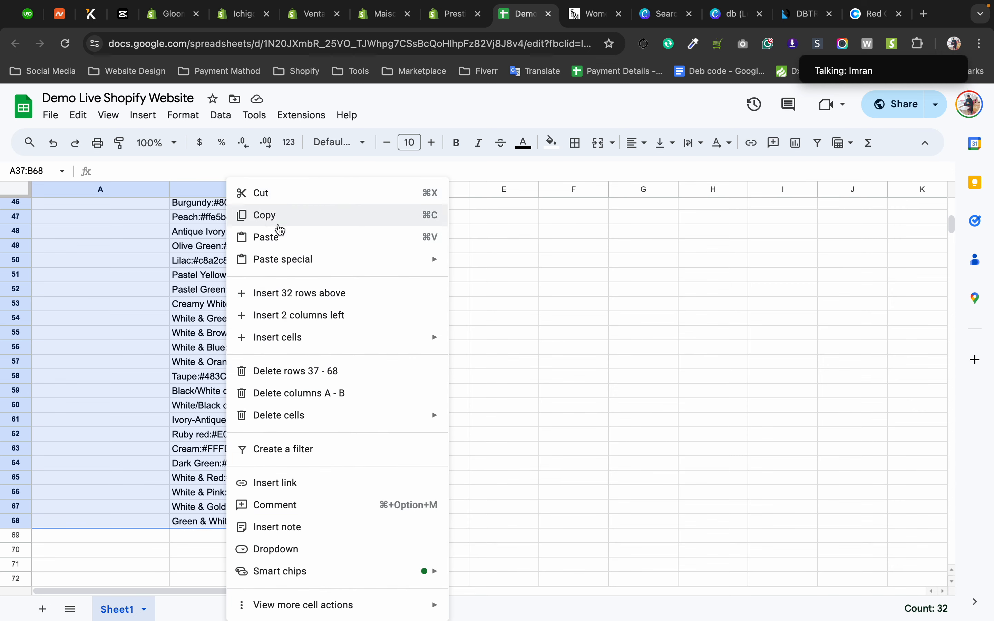
{"action": "left_click", "coordinate": [279, 225]}
Return to the Maison Bohiti theme editor and paste the copied color list into the color swatch configuration.
{"action": "left_click", "coordinate": [378, 22]}
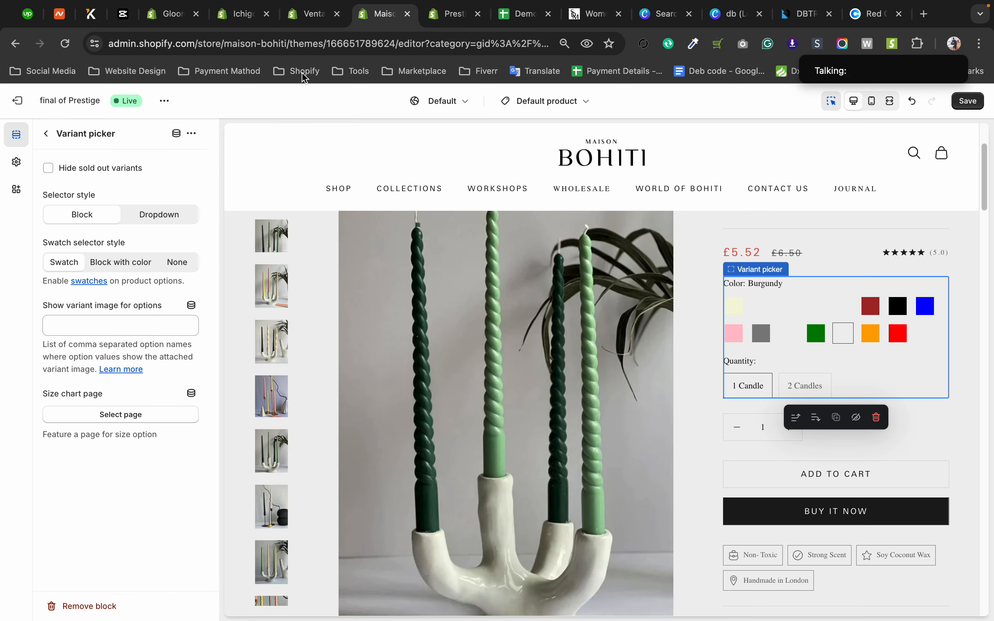
{"action": "left_click", "coordinate": [17, 162]}
{"action": "left_click", "coordinate": [102, 403]}
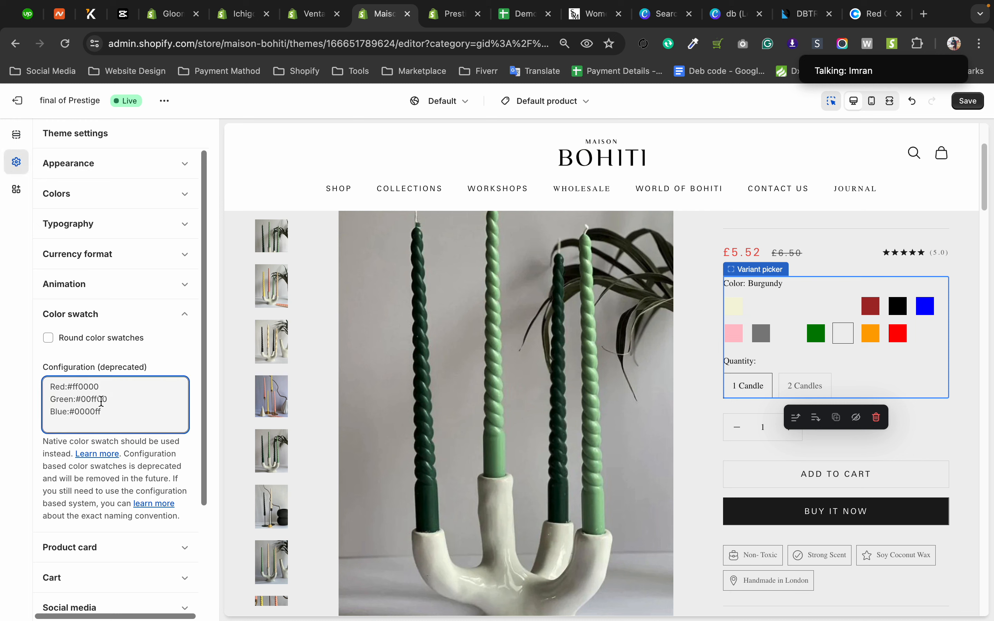
{"action": "key", "text": "ctrl+v"}
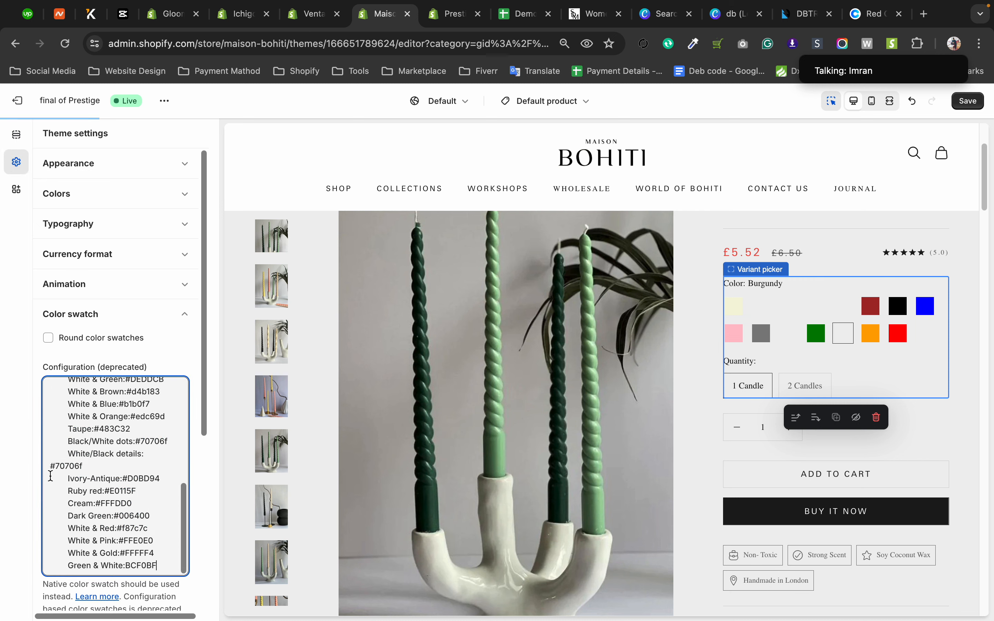
Remove the leading indentation from the Charcoal, Lark Beige and Cinnamon lines of the pasted configuration.
{"action": "key", "text": "BackSpace"}
{"action": "scroll", "coordinate": [53, 473], "scroll_direction": "down", "scroll_amount": 3}
{"action": "scroll", "coordinate": [89, 399], "scroll_direction": "up", "scroll_amount": 10}
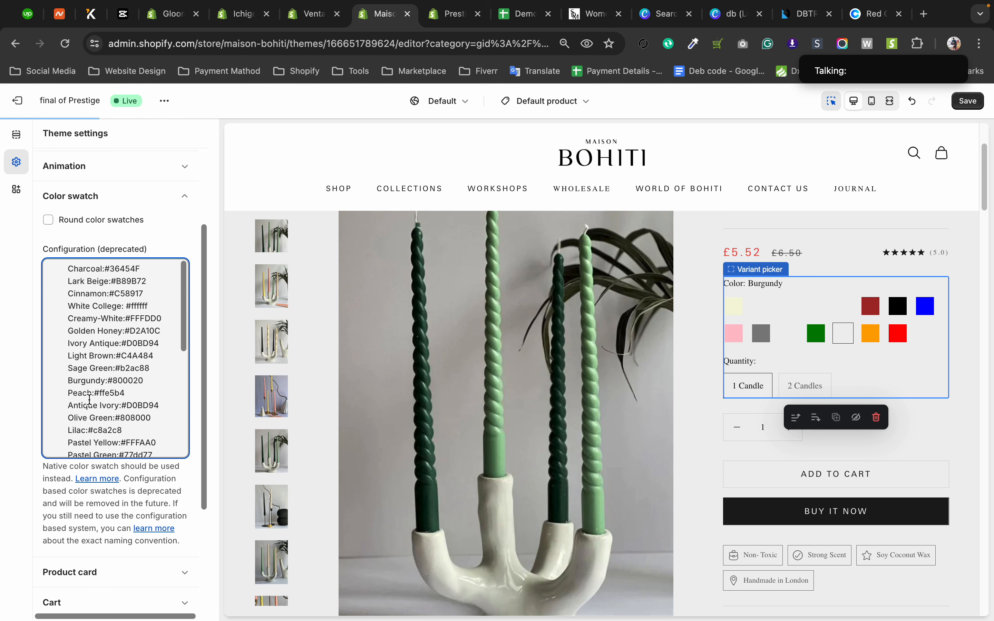
{"action": "left_click", "coordinate": [64, 272]}
{"action": "key", "text": "BackSpace"}
{"action": "left_click", "coordinate": [69, 282]}
{"action": "key", "text": "BackSpace"}
{"action": "left_click", "coordinate": [68, 293]}
{"action": "key", "text": "BackSpace"}
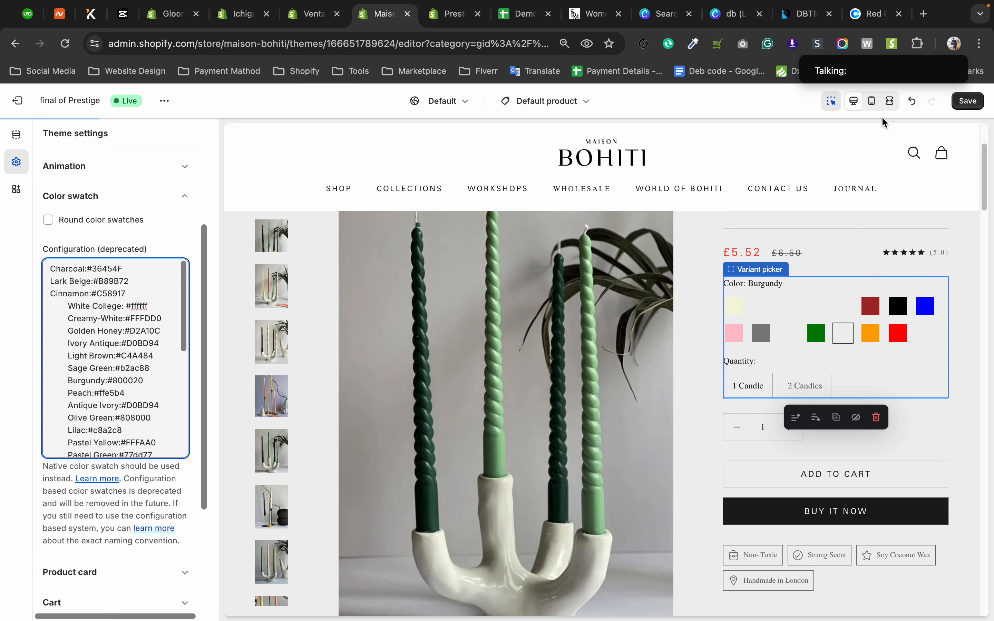
Undo the configuration edits and the earlier clearing until the original color list is restored.
{"action": "left_click", "coordinate": [913, 101]}
{"action": "left_click", "coordinate": [912, 101]}
{"action": "left_click", "coordinate": [913, 101]}
{"action": "left_click", "coordinate": [912, 102]}
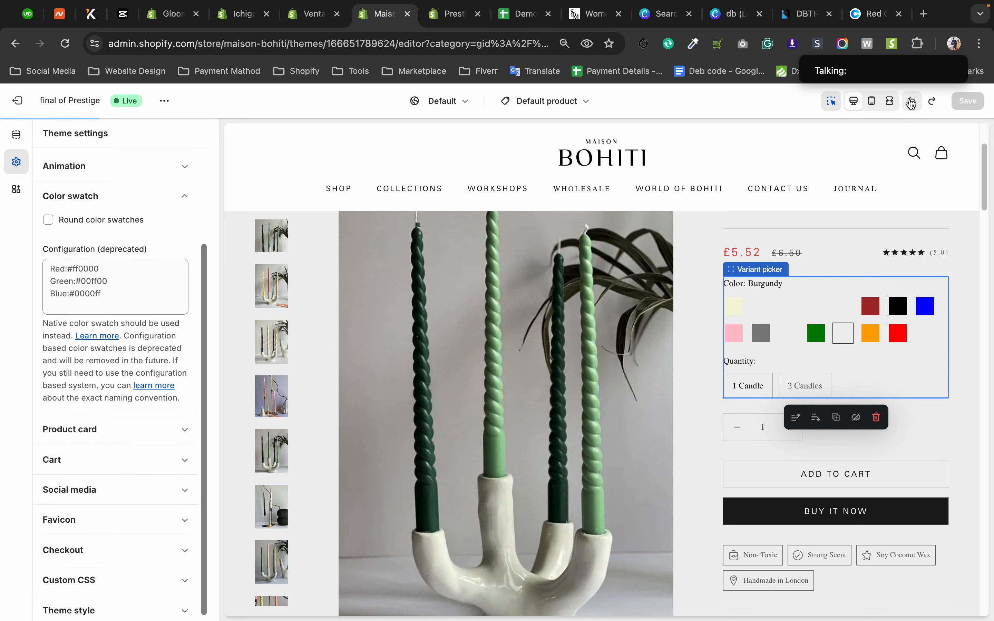
{"action": "left_click", "coordinate": [913, 102]}
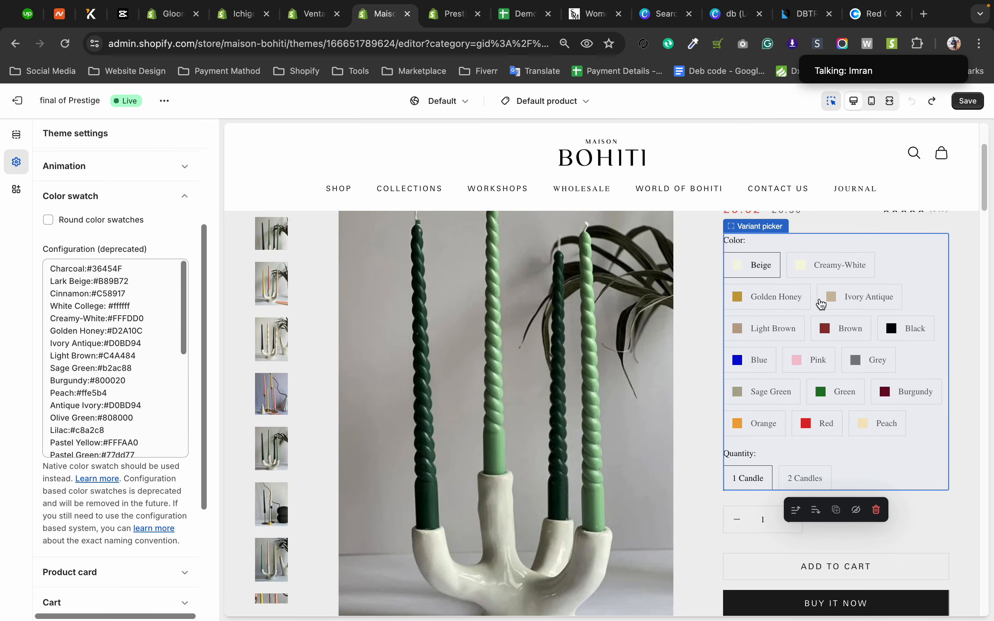
Redo and again undo the clearing of the color list to compare the variant swatches, and review the list's entries.
{"action": "left_click", "coordinate": [932, 102]}
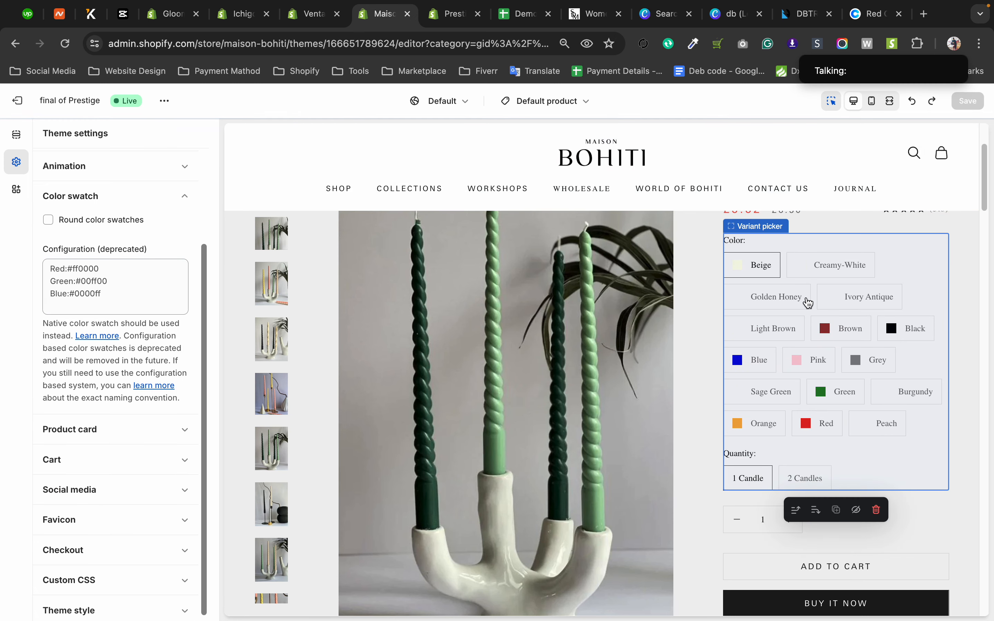
{"action": "left_click", "coordinate": [913, 102]}
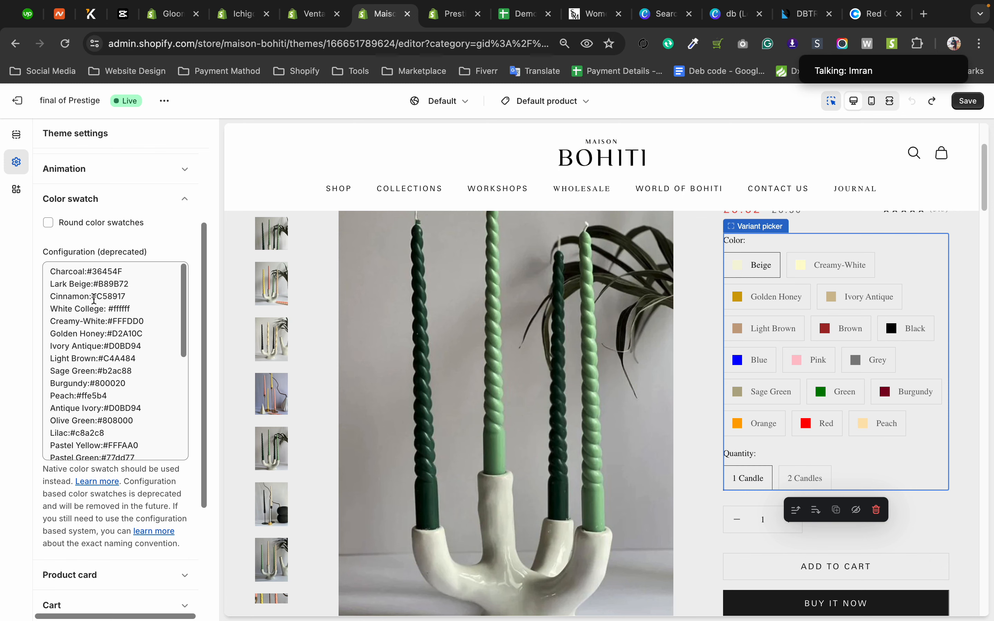
{"action": "scroll", "coordinate": [101, 330], "scroll_direction": "down", "scroll_amount": 8}
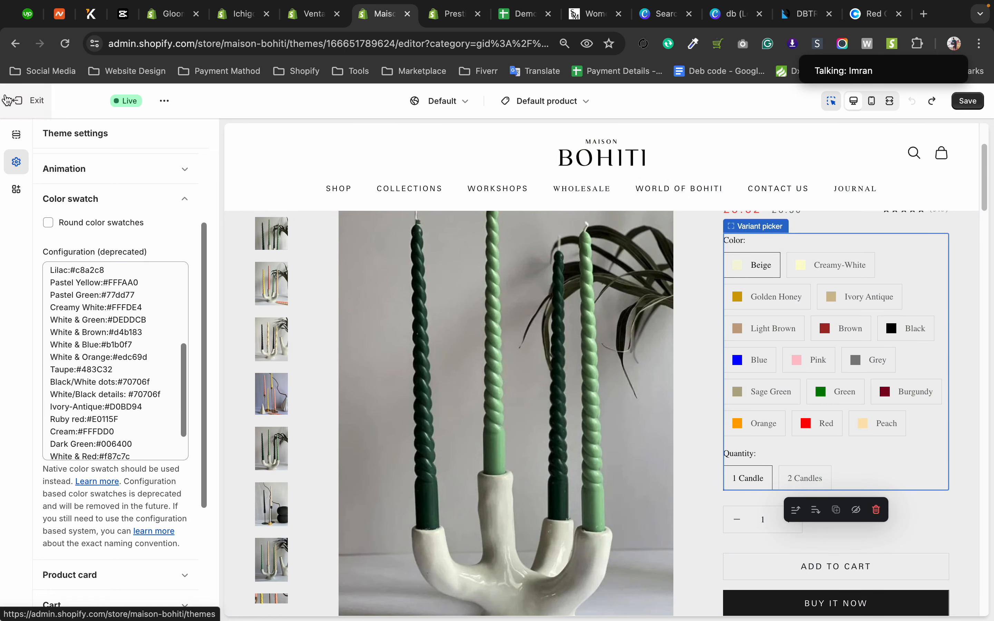
Leave the theme editor without saving and open the Gingerbread Soy Wax Melts product from the store's product list.
{"action": "left_click", "coordinate": [17, 101]}
{"action": "left_click", "coordinate": [645, 384]}
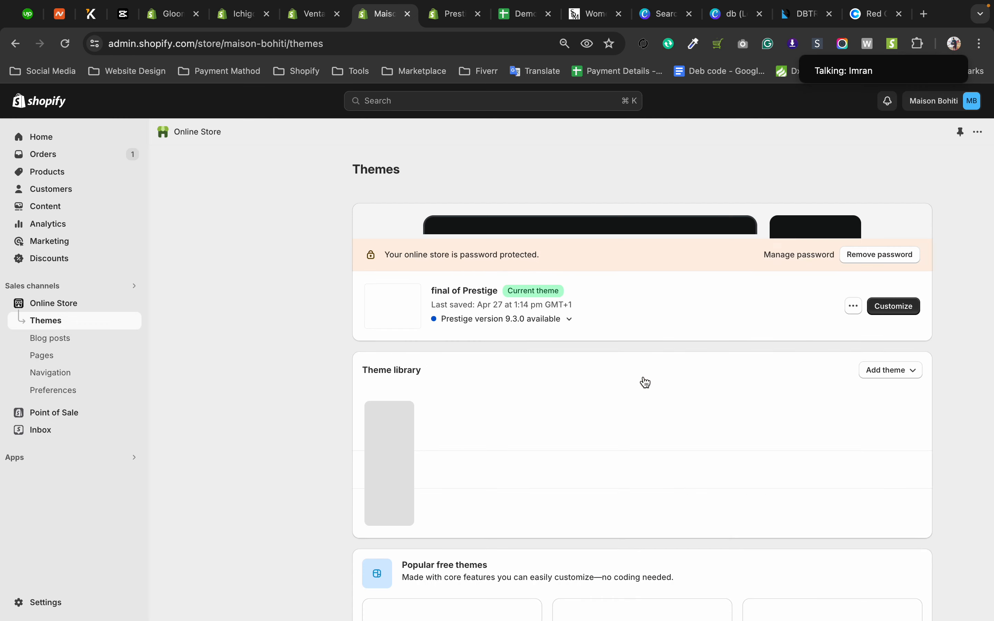
{"action": "left_click", "coordinate": [49, 155]}
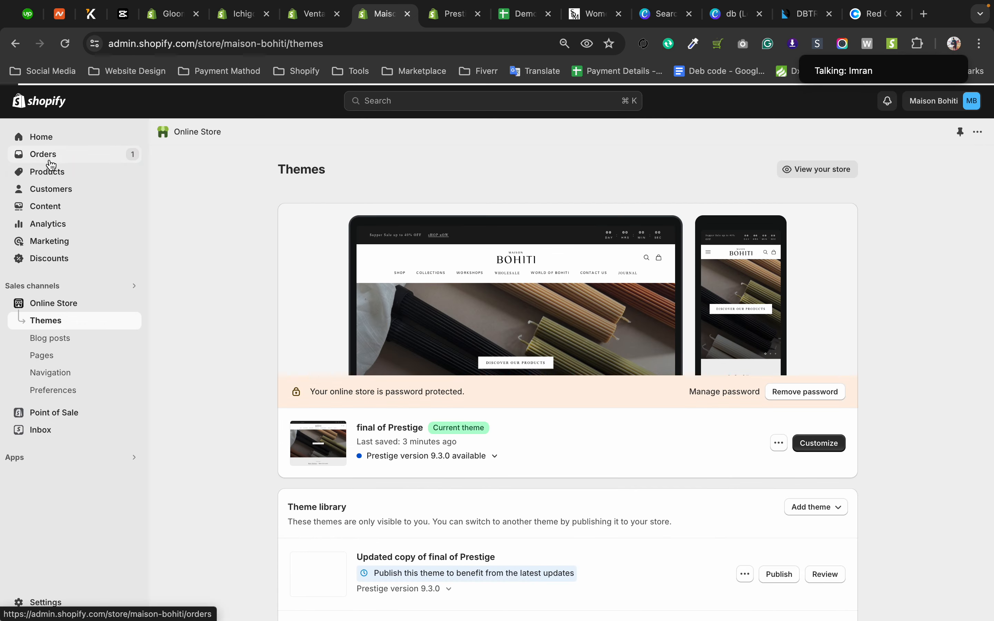
{"action": "left_click", "coordinate": [50, 172]}
{"action": "left_click", "coordinate": [39, 239]}
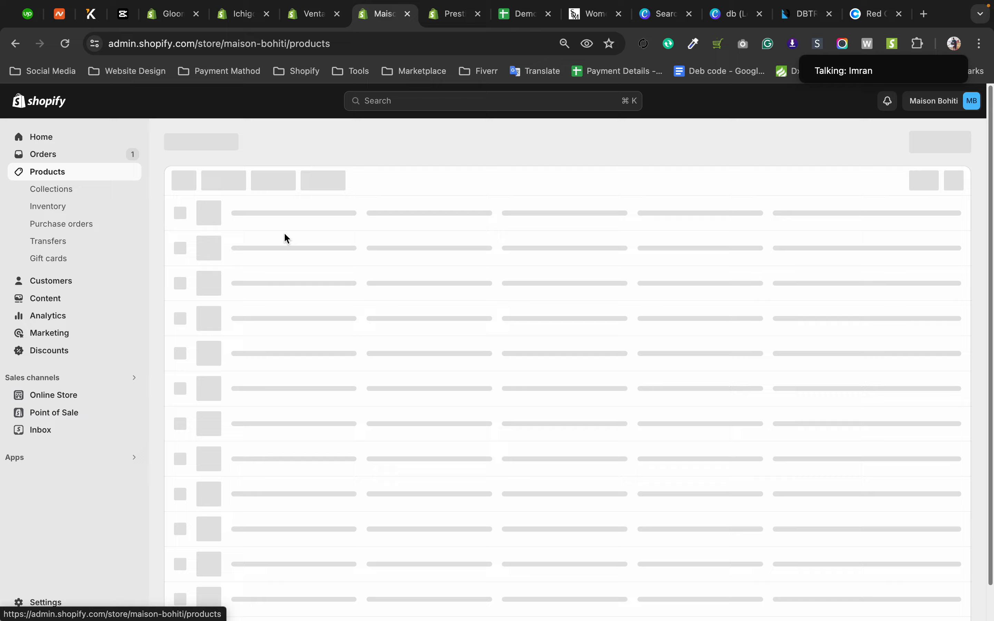
{"action": "left_click", "coordinate": [295, 288]}
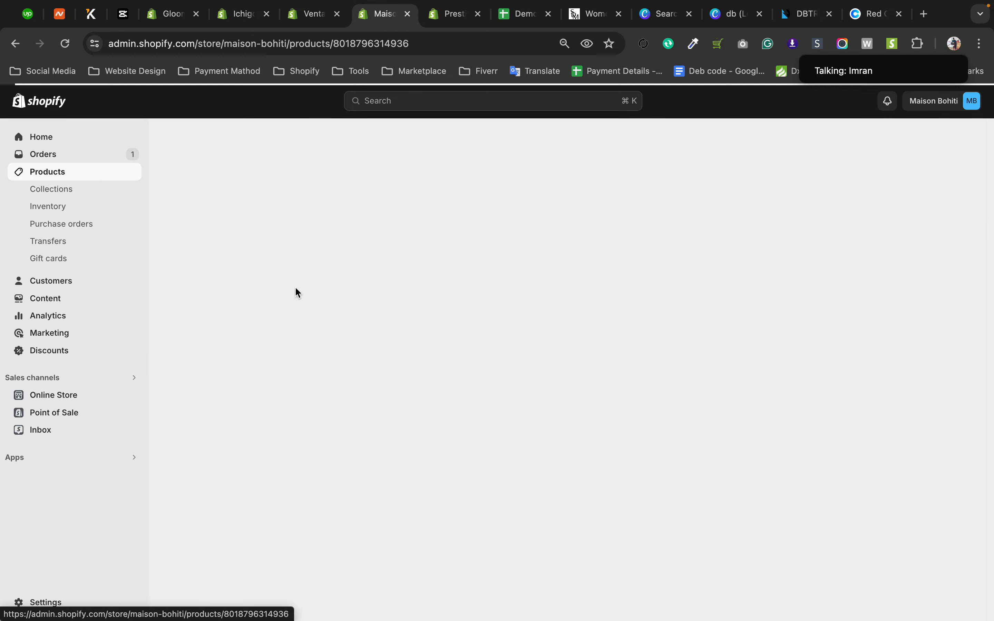
Examine the product's Color and Style options and the variants grouped under Green.
{"action": "scroll", "coordinate": [272, 382], "scroll_direction": "down", "scroll_amount": 15}
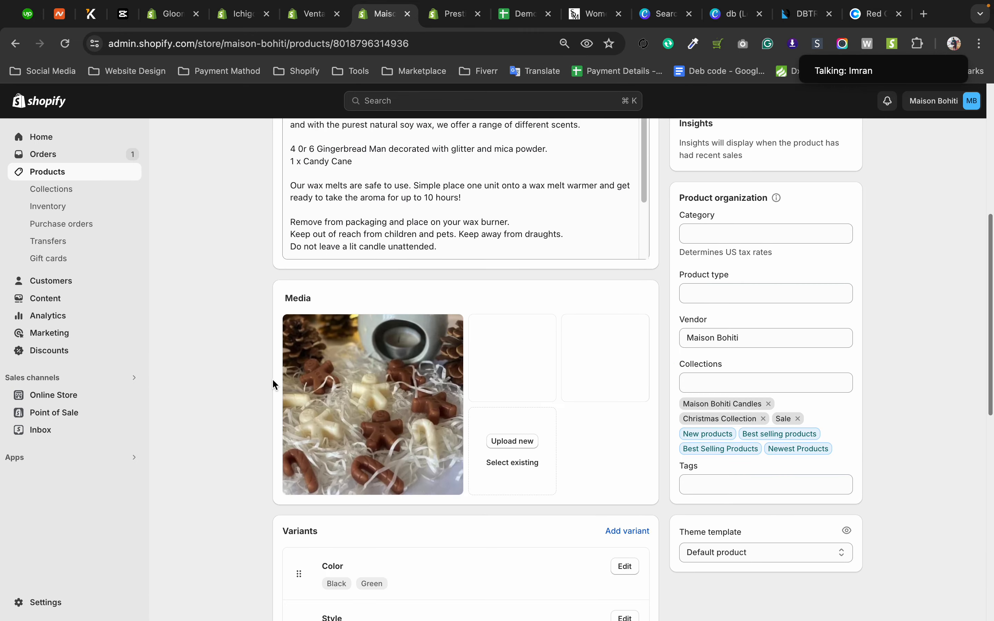
{"action": "scroll", "coordinate": [272, 382], "scroll_direction": "up", "scroll_amount": 3}
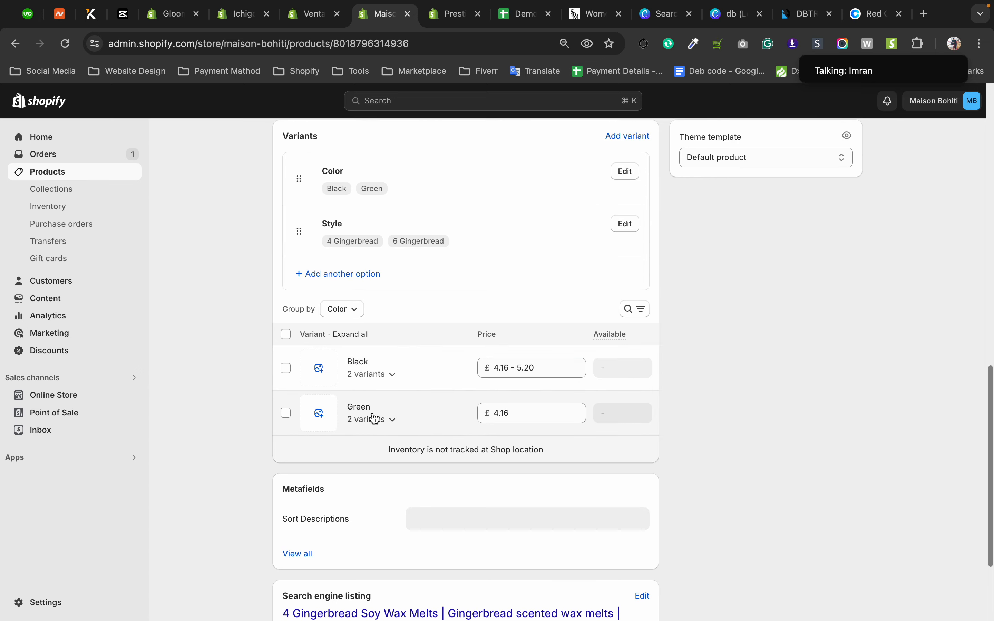
{"action": "left_click", "coordinate": [391, 420]}
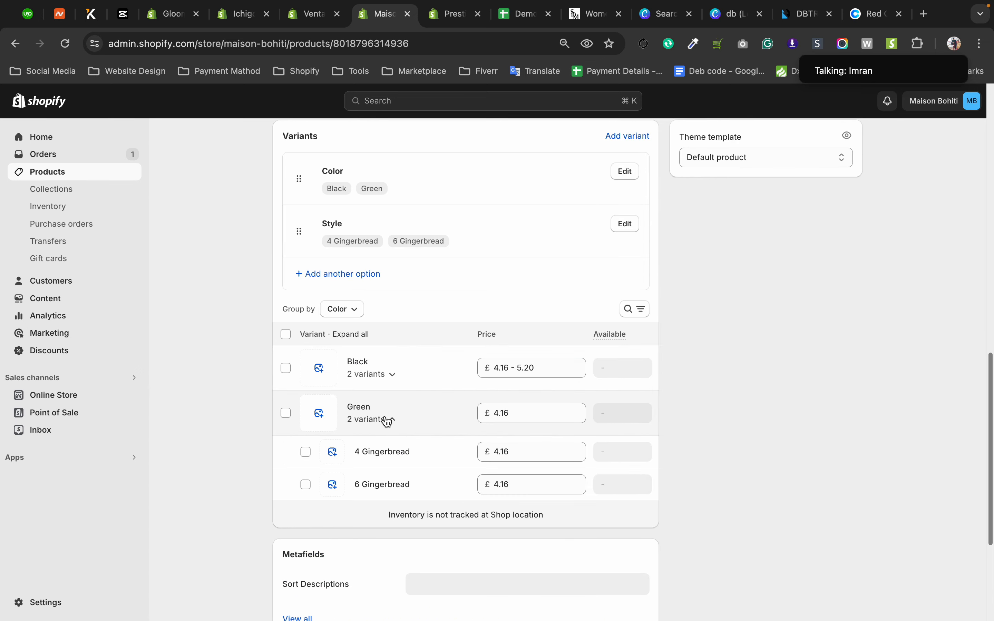
{"action": "left_click", "coordinate": [389, 420]}
{"action": "scroll", "coordinate": [387, 413], "scroll_direction": "up", "scroll_amount": 1}
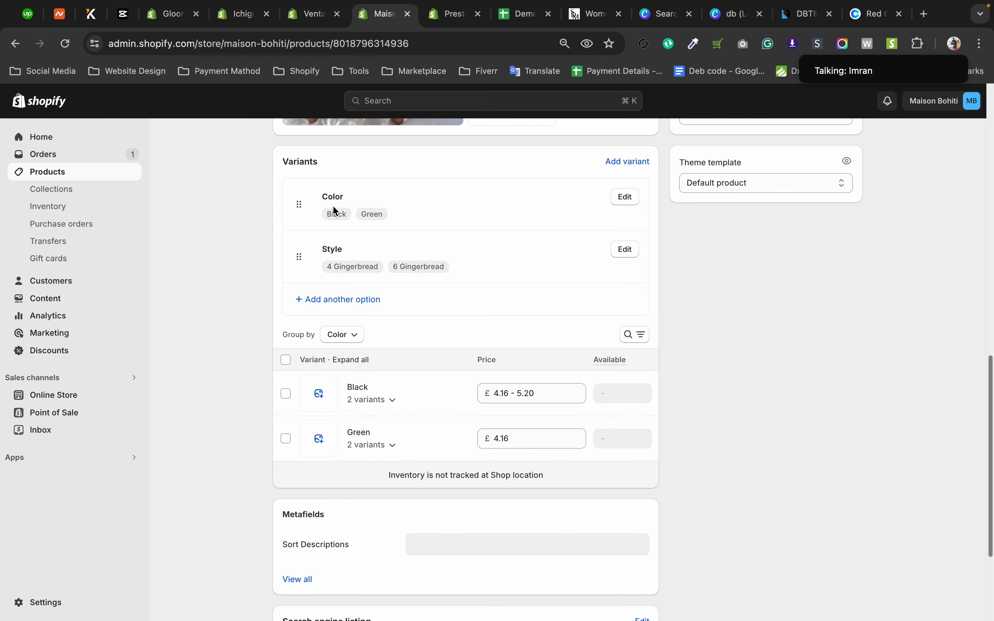
{"action": "left_click_drag", "start_coordinate": [386, 216], "coordinate": [360, 213]}
{"action": "left_click", "coordinate": [270, 222]}
Reopen the final of Prestige theme in the editor and open its color swatch configuration.
{"action": "left_click", "coordinate": [71, 396]}
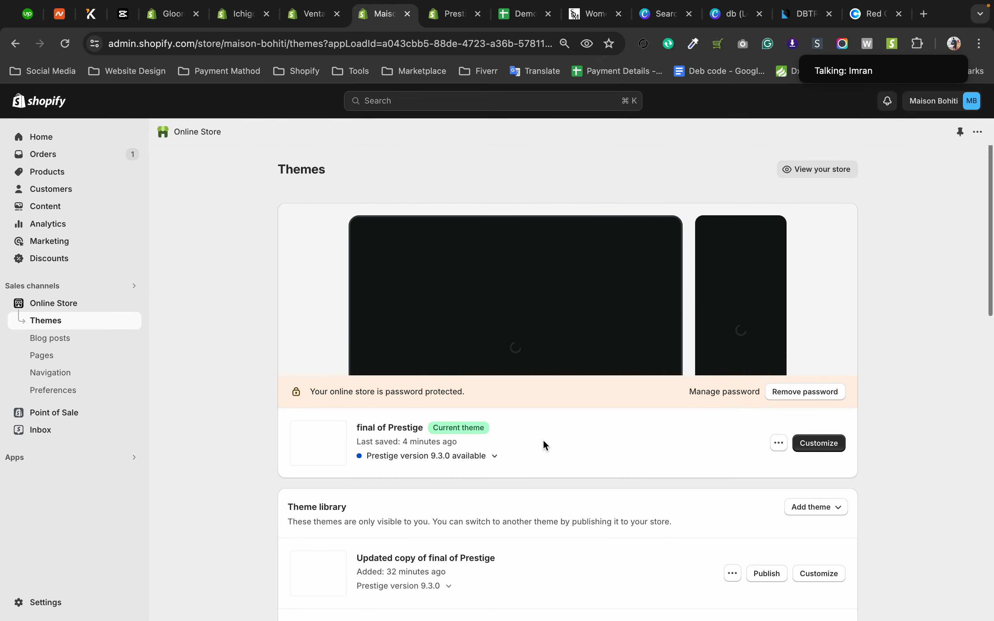
{"action": "left_click", "coordinate": [822, 443]}
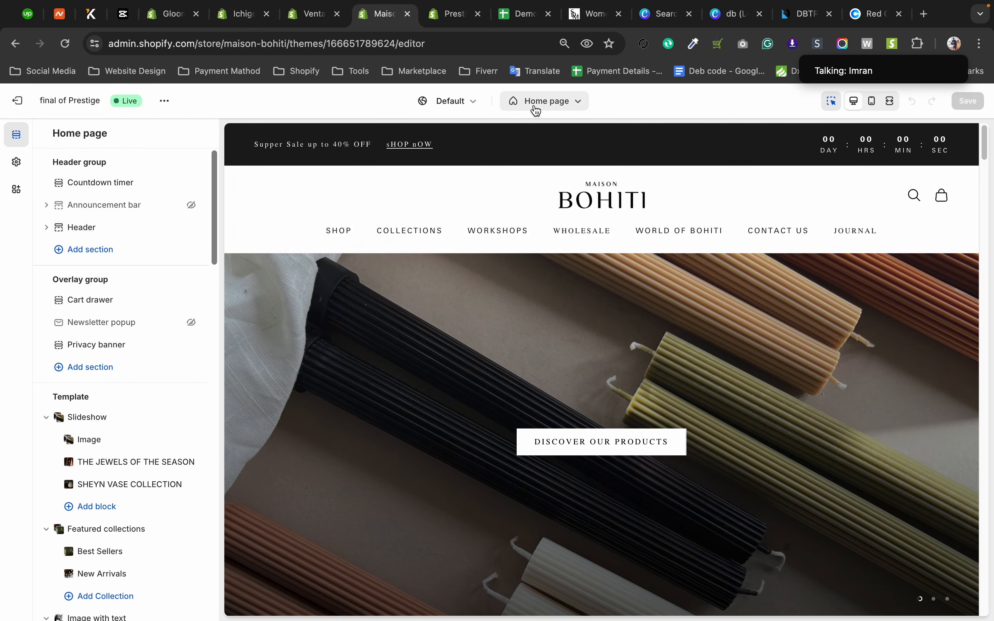
{"action": "left_click", "coordinate": [17, 162]}
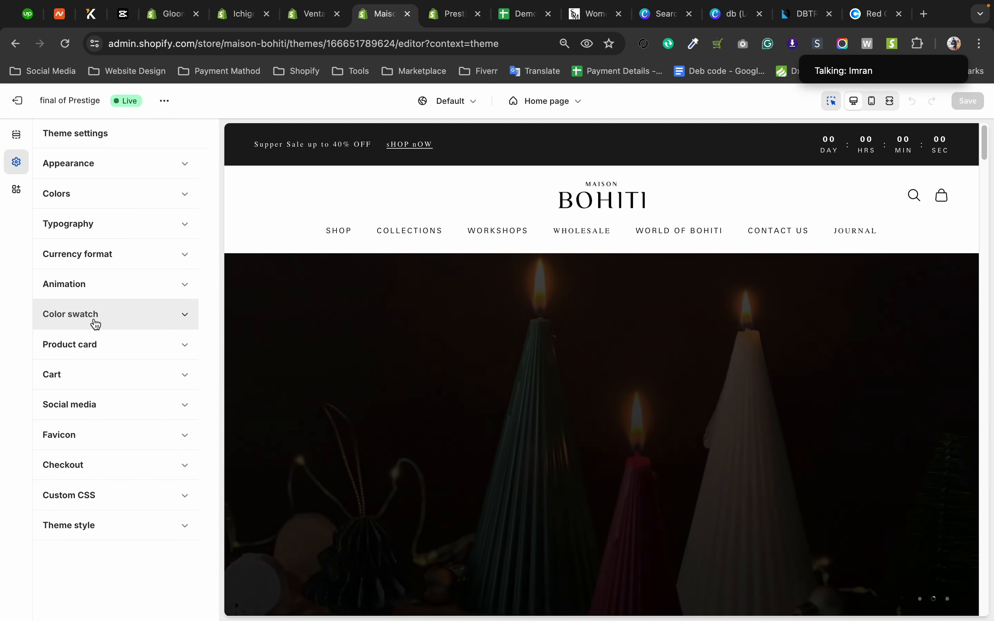
{"action": "left_click", "coordinate": [94, 323]}
{"action": "left_click", "coordinate": [144, 398]}
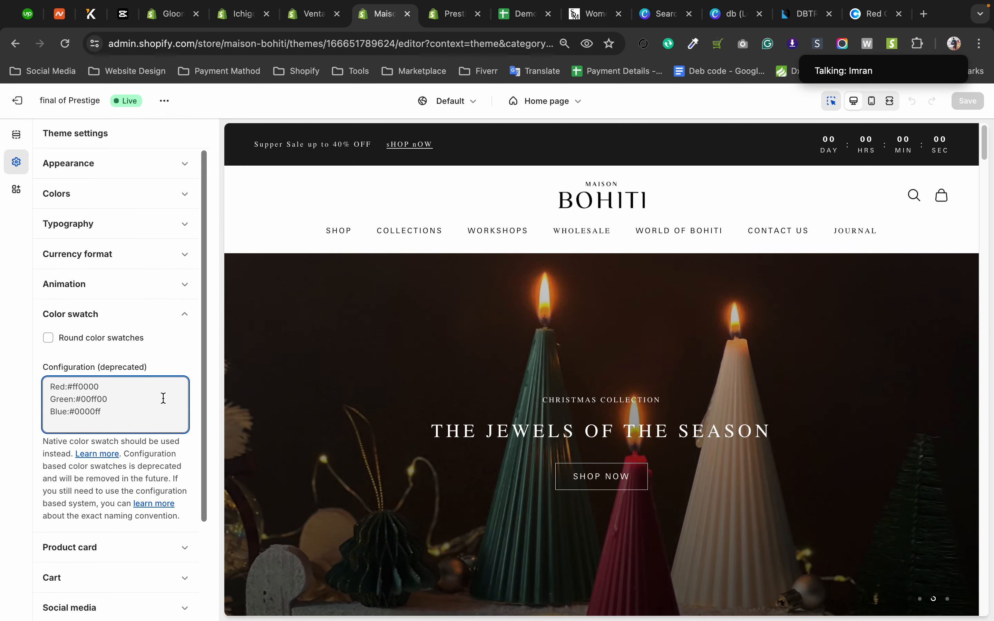
Replace the swatch configuration with the copied color list and remove the indentation from the entries Green & White up through Cream.
{"action": "key", "text": "super+v"}
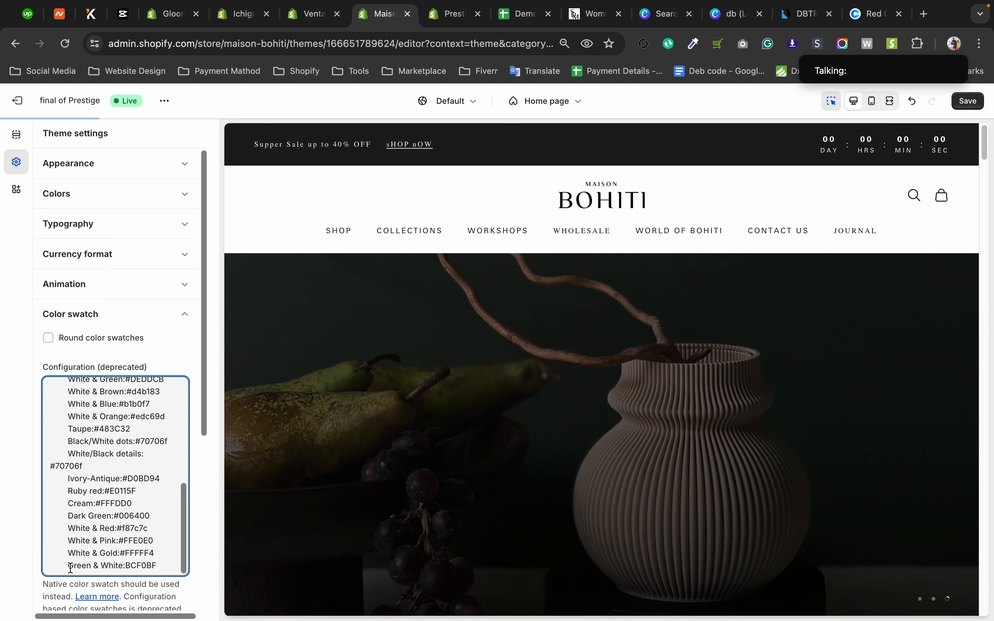
{"action": "left_click", "coordinate": [69, 567]}
{"action": "key", "text": "BackSpace"}
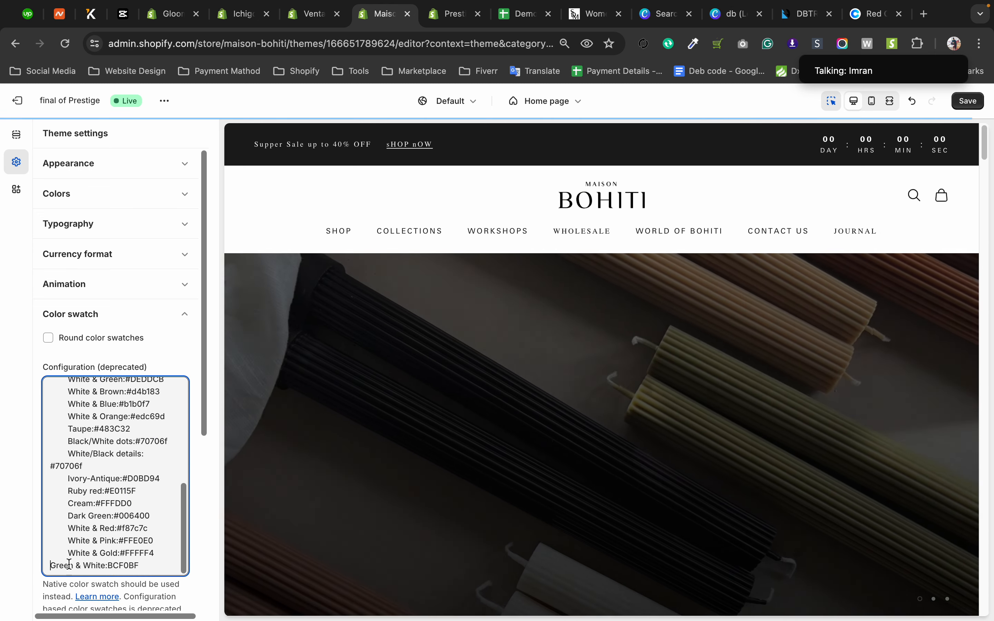
{"action": "left_click", "coordinate": [69, 558]}
{"action": "key", "text": "BackSpace"}
{"action": "left_click", "coordinate": [69, 545]}
{"action": "key", "text": "BackSpace"}
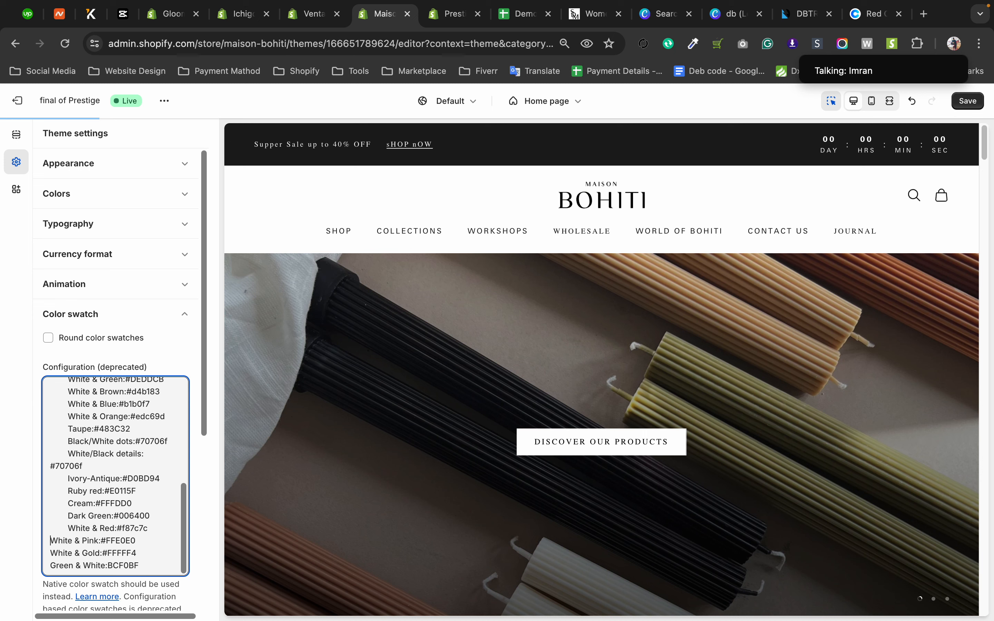
{"action": "left_click", "coordinate": [68, 529]}
{"action": "key", "text": "BackSpace"}
{"action": "left_click", "coordinate": [68, 517]}
{"action": "key", "text": "BackSpace"}
{"action": "left_click", "coordinate": [70, 506]}
{"action": "key", "text": "BackSpace"}
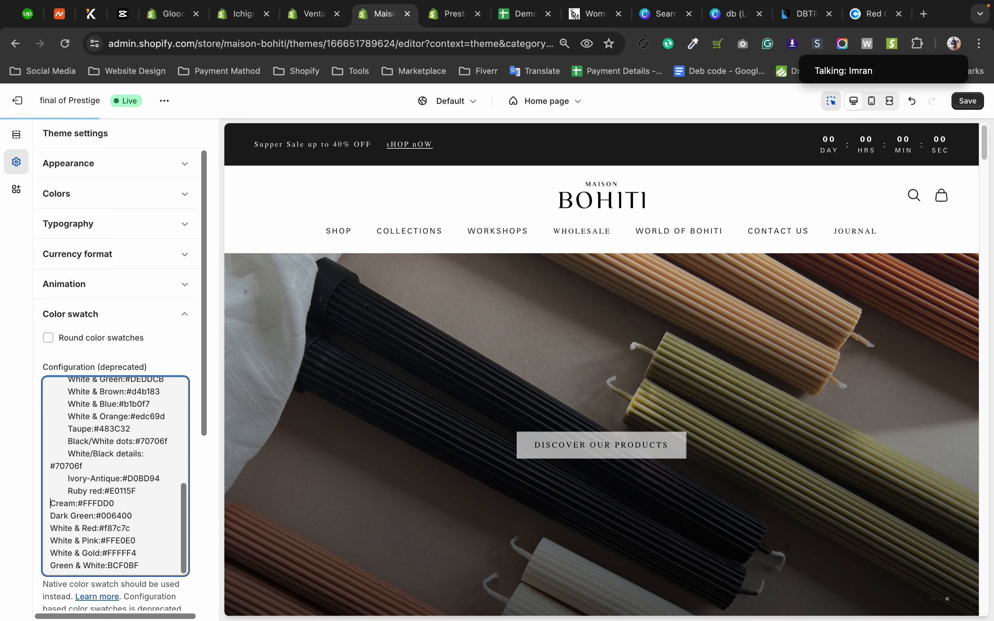
Remove the leading indentation from the color entries Ruby red up through White & Orange.
{"action": "left_click", "coordinate": [68, 491]}
{"action": "key", "text": "BackSpace"}
{"action": "left_click", "coordinate": [68, 478]}
{"action": "key", "text": "BackSpace"}
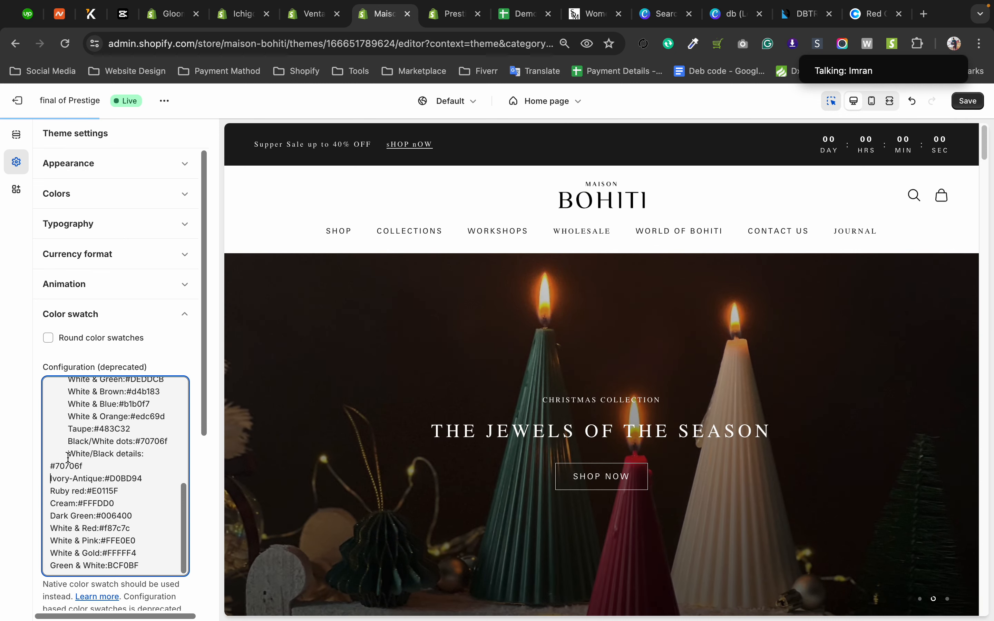
{"action": "left_click", "coordinate": [69, 456]}
{"action": "key", "text": "BackSpace"}
{"action": "left_click", "coordinate": [69, 448]}
{"action": "key", "text": "BackSpace"}
{"action": "left_click", "coordinate": [69, 441]}
{"action": "key", "text": "BackSpace"}
{"action": "left_click", "coordinate": [70, 429]}
{"action": "key", "text": "BackSpace"}
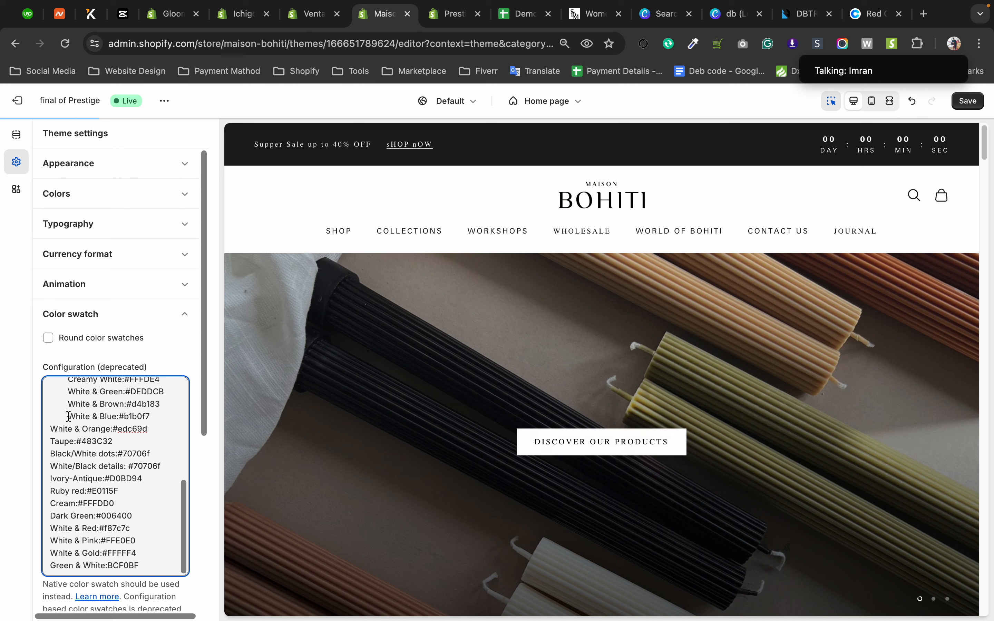
Remove the leading indentation from the White & Blue, White & Brown, White & Green and Creamy White entries.
{"action": "left_click", "coordinate": [69, 416]}
{"action": "key", "text": "BackSpace"}
{"action": "left_click", "coordinate": [69, 404]}
{"action": "key", "text": "BackSpace"}
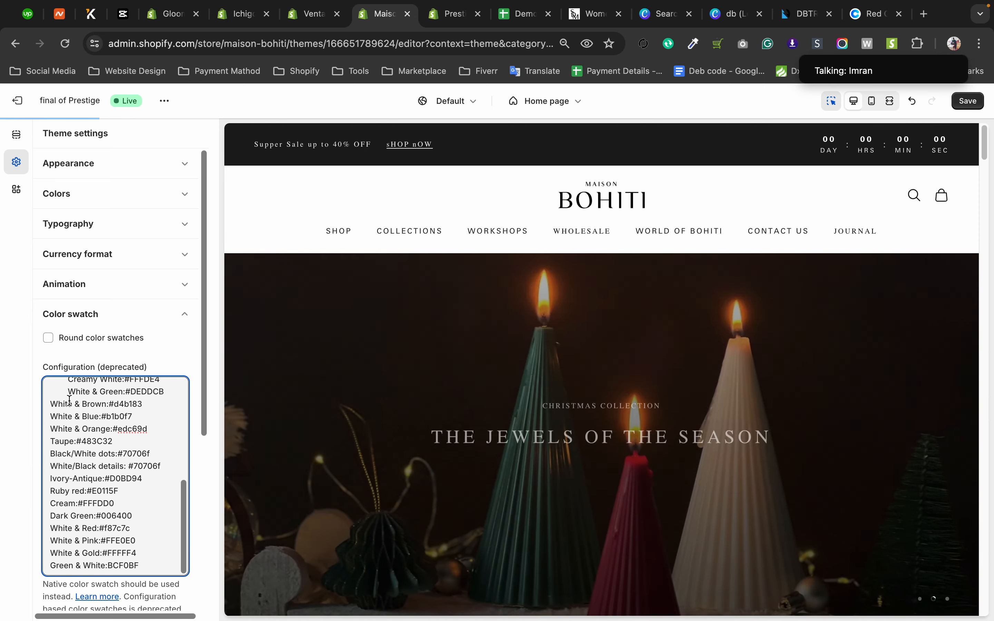
{"action": "left_click", "coordinate": [69, 392]}
{"action": "key", "text": "BackSpace"}
{"action": "left_click", "coordinate": [69, 383]}
{"action": "key", "text": "BackSpace"}
{"action": "scroll", "coordinate": [73, 493], "scroll_direction": "up", "scroll_amount": 5}
{"action": "scroll", "coordinate": [74, 507], "scroll_direction": "down", "scroll_amount": 3}
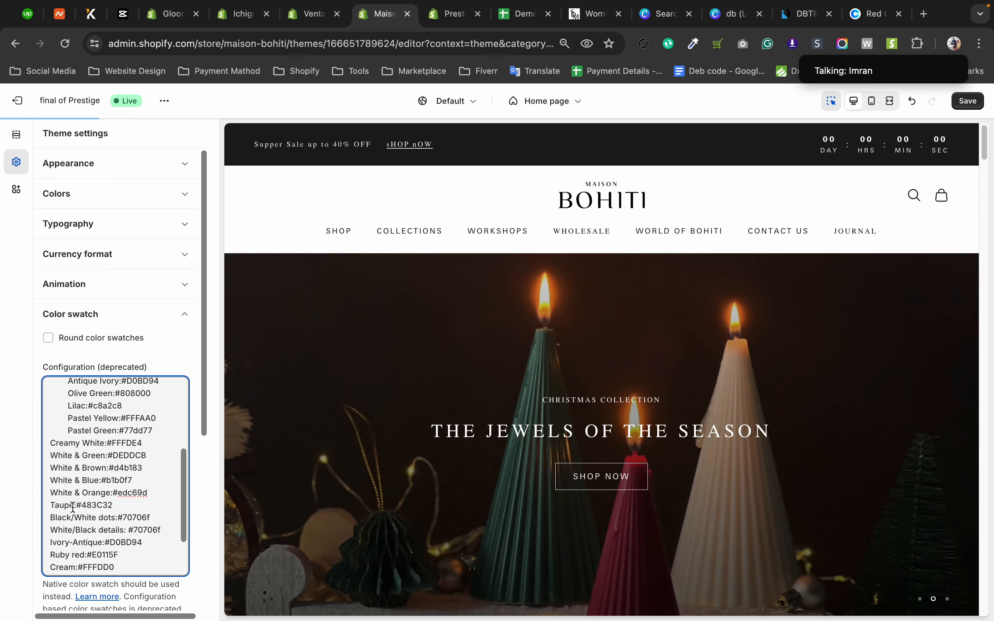
Remove the leading indentation from the Pastel Green, Pastel Yellow, Lilac and Olive Green entries.
{"action": "left_click", "coordinate": [68, 431]}
{"action": "key", "text": "BackSpace"}
{"action": "left_click", "coordinate": [68, 418]}
{"action": "key", "text": "BackSpace"}
{"action": "left_click", "coordinate": [67, 406]}
{"action": "key", "text": "BackSpace"}
{"action": "left_click", "coordinate": [71, 393]}
{"action": "key", "text": "BackSpace"}
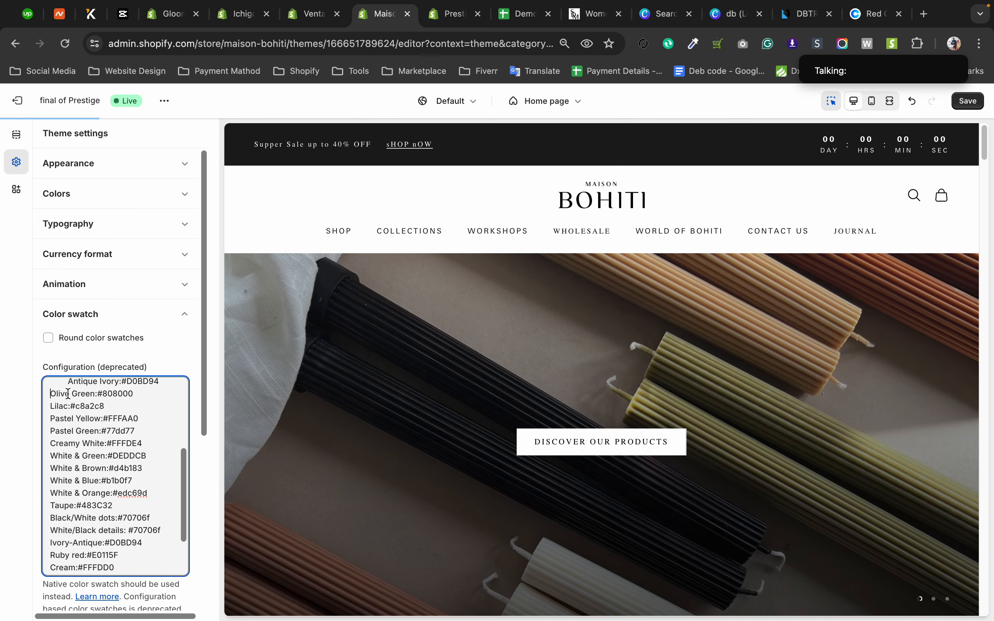
Remove the leading indentation from the color entries Antique Ivory up through Light Brown.
{"action": "scroll", "coordinate": [69, 403], "scroll_direction": "up", "scroll_amount": 1}
{"action": "left_click", "coordinate": [68, 415]}
{"action": "key", "text": "BackSpace"}
{"action": "key", "text": "BackSpace"}
{"action": "scroll", "coordinate": [68, 403], "scroll_direction": "up", "scroll_amount": 2}
{"action": "left_click", "coordinate": [68, 414]}
{"action": "key", "text": "BackSpace"}
{"action": "left_click", "coordinate": [69, 407]}
{"action": "key", "text": "BackSpace"}
{"action": "left_click", "coordinate": [67, 396]}
{"action": "key", "text": "BackSpace"}
{"action": "scroll", "coordinate": [68, 400], "scroll_direction": "up", "scroll_amount": 2}
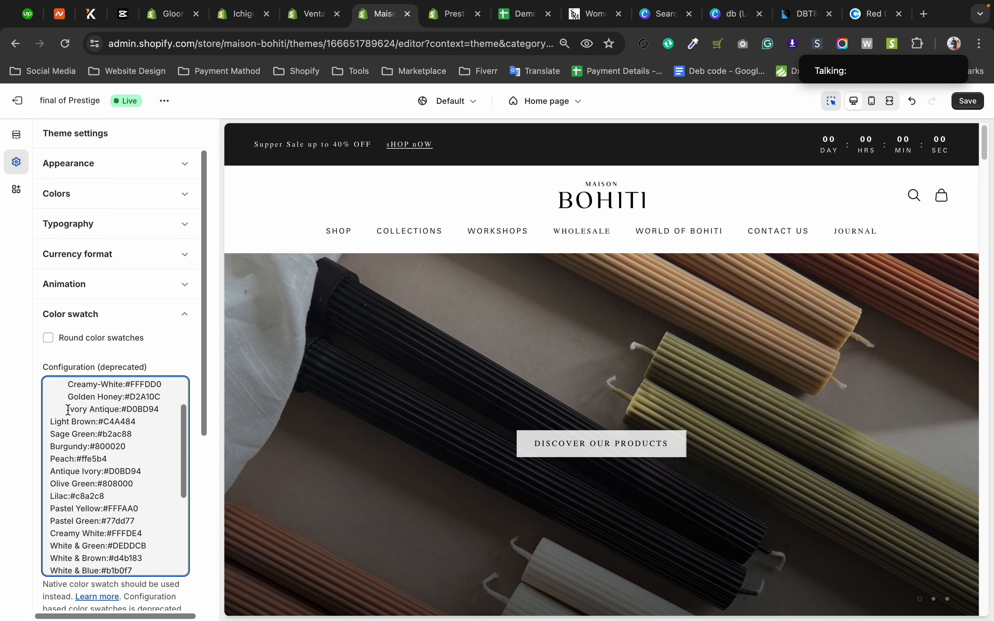
Remove the leading indentation from the entries Ivory Antique up through Charcoal, and save the theme.
{"action": "key", "text": "BackSpace"}
{"action": "left_click", "coordinate": [69, 397]}
{"action": "key", "text": "BackSpace"}
{"action": "left_click", "coordinate": [69, 384]}
{"action": "key", "text": "BackSpace"}
{"action": "scroll", "coordinate": [72, 401], "scroll_direction": "up", "scroll_amount": 2}
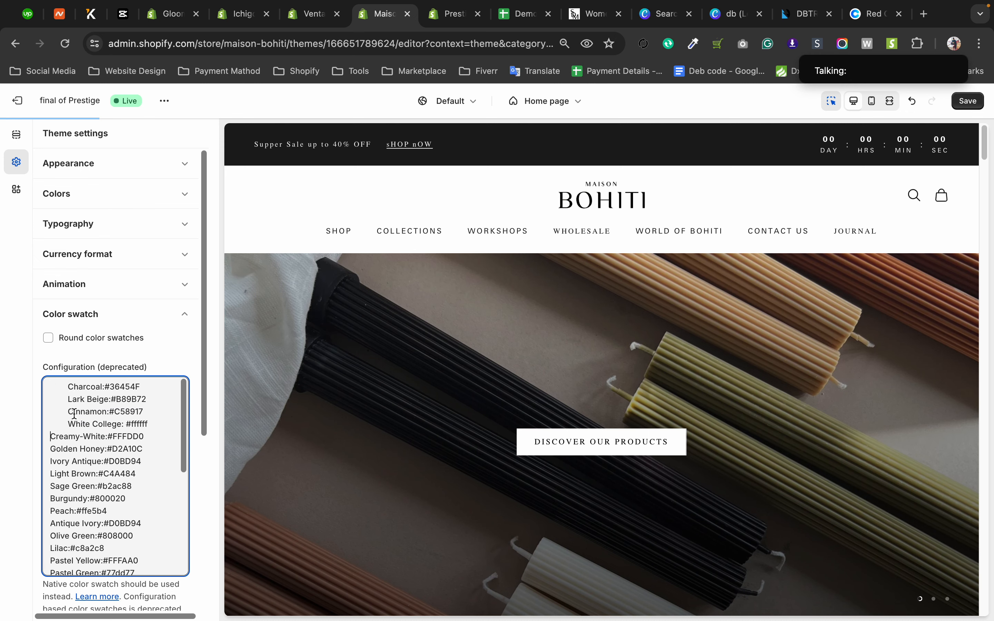
{"action": "left_click", "coordinate": [70, 423]}
{"action": "key", "text": "BackSpace"}
{"action": "left_click", "coordinate": [67, 411]}
{"action": "key", "text": "BackSpace"}
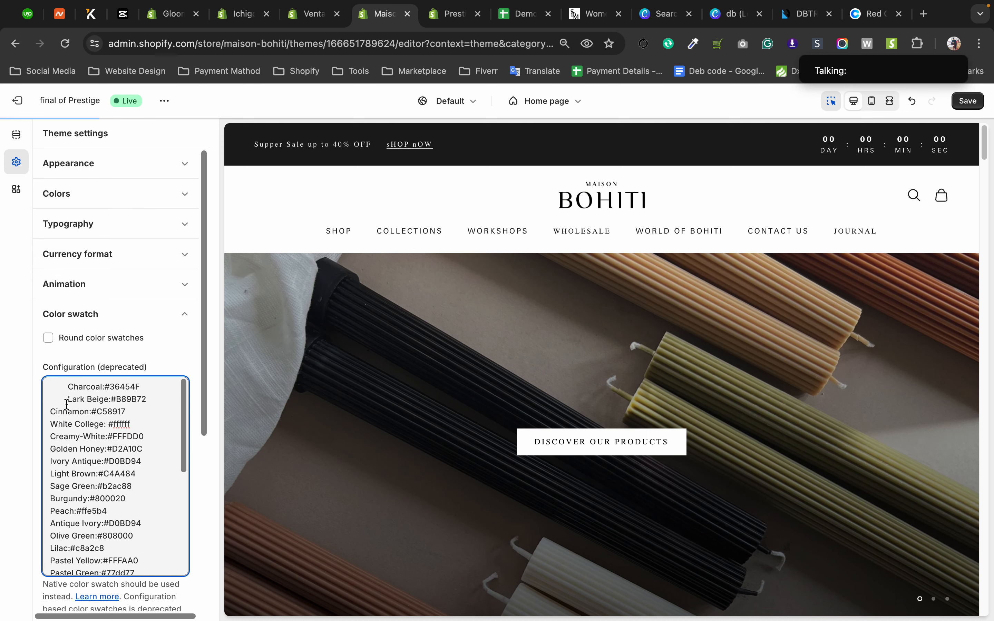
{"action": "left_click", "coordinate": [69, 400]}
{"action": "key", "text": "BackSpace"}
{"action": "left_click", "coordinate": [68, 387]}
{"action": "key", "text": "BackSpace"}
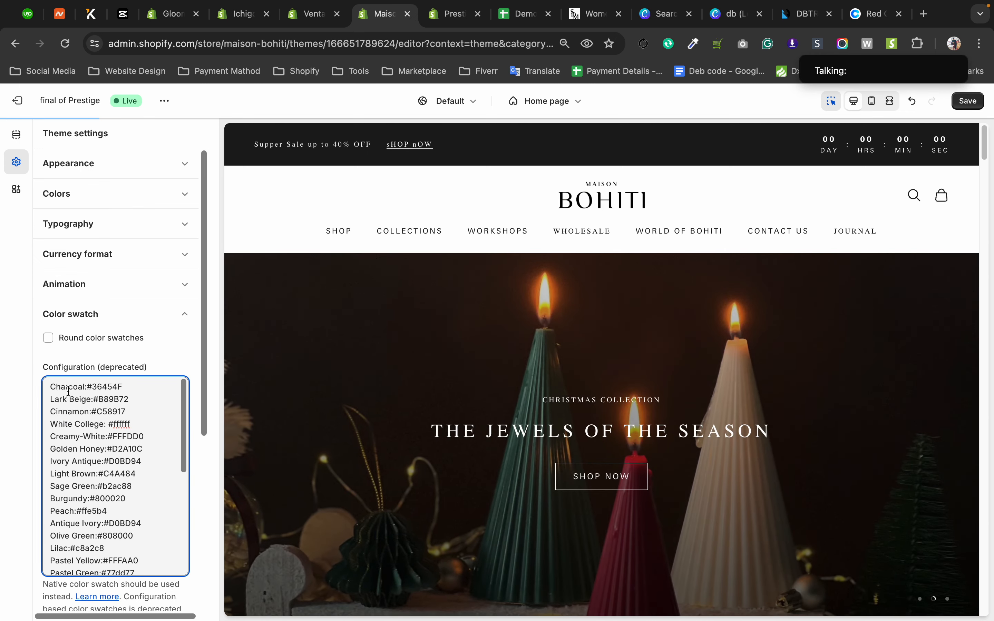
{"action": "left_click", "coordinate": [966, 102]}
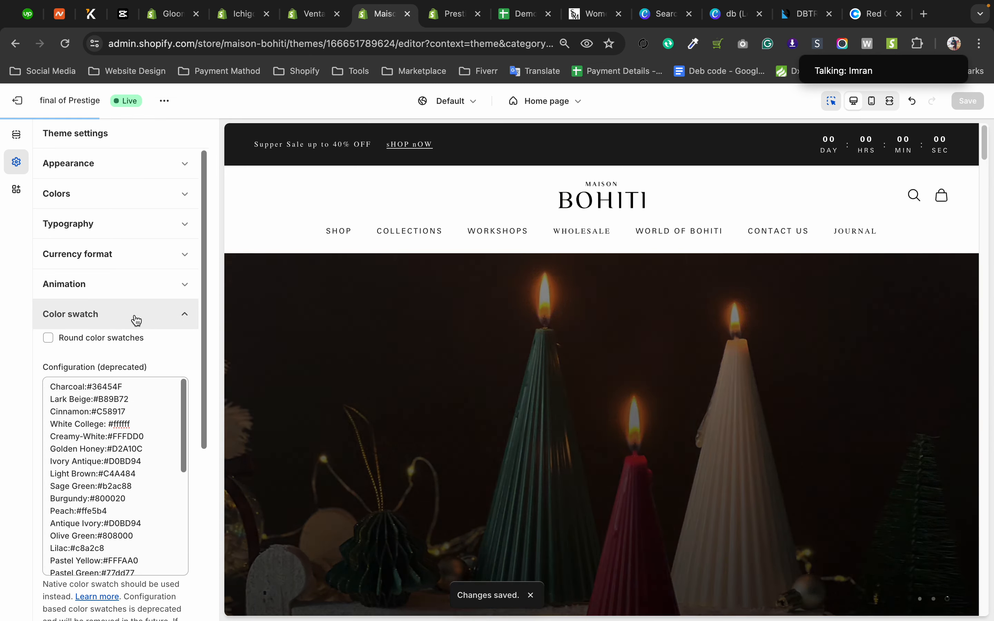
Show the Best Sellers products in the home page preview and open the Product card settings.
{"action": "left_click", "coordinate": [134, 319]}
{"action": "left_click", "coordinate": [137, 321]}
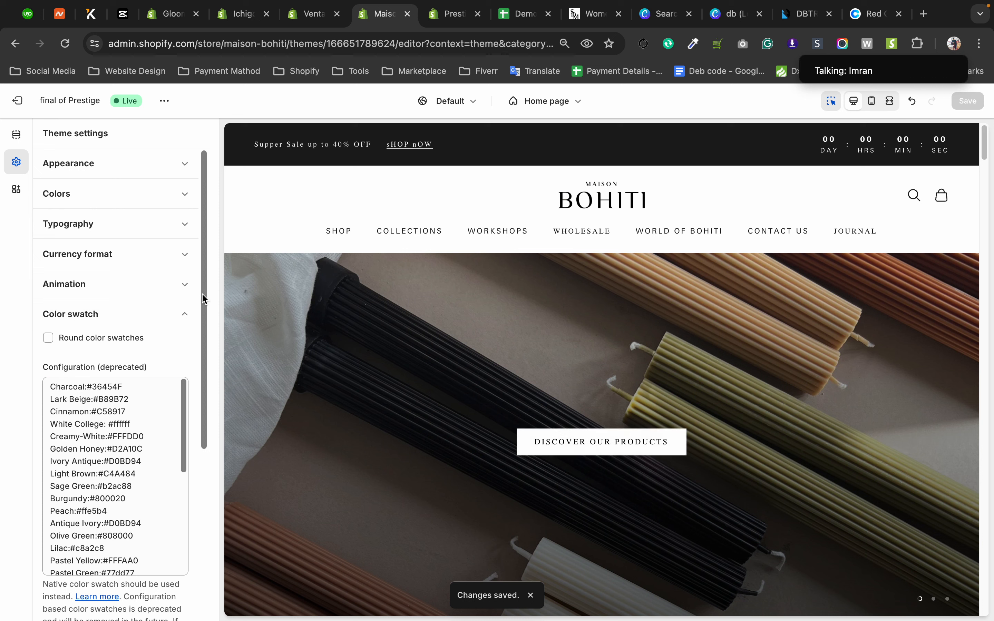
{"action": "left_click_drag", "start_coordinate": [201, 293], "coordinate": [207, 482]}
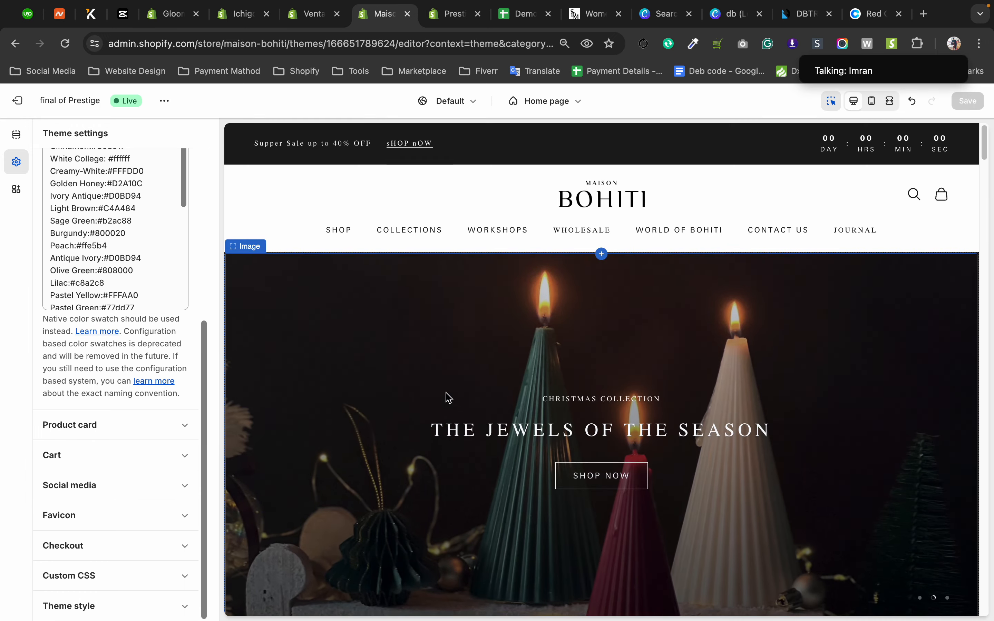
{"action": "scroll", "coordinate": [449, 398], "scroll_direction": "down", "scroll_amount": 10}
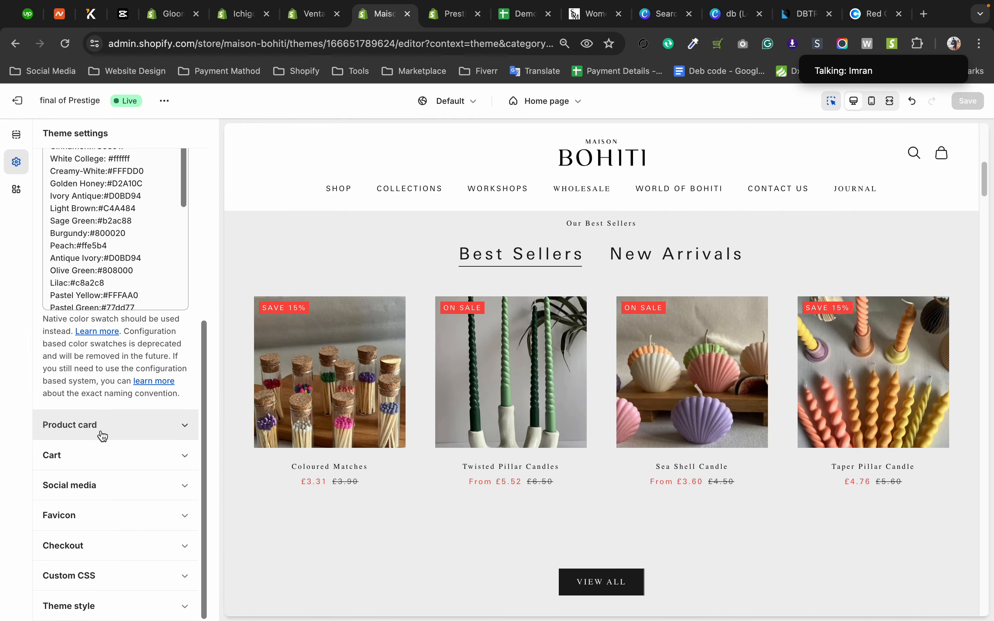
{"action": "left_click", "coordinate": [102, 436]}
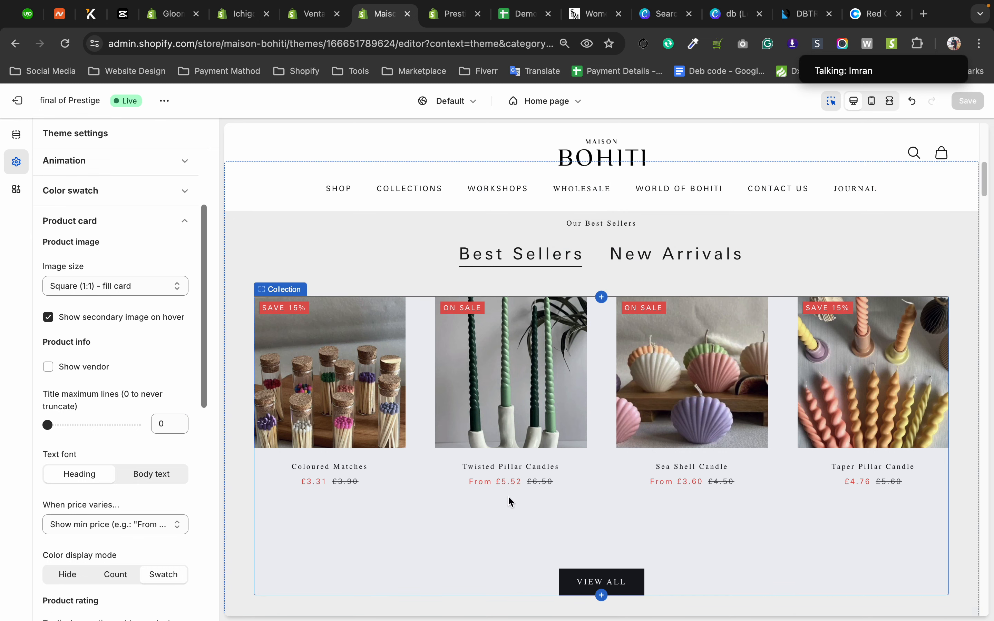
Try the product image sizes Short (4:3) - fill card and Natural, comparing them on the Best Sellers cards.
{"action": "left_click", "coordinate": [141, 287]}
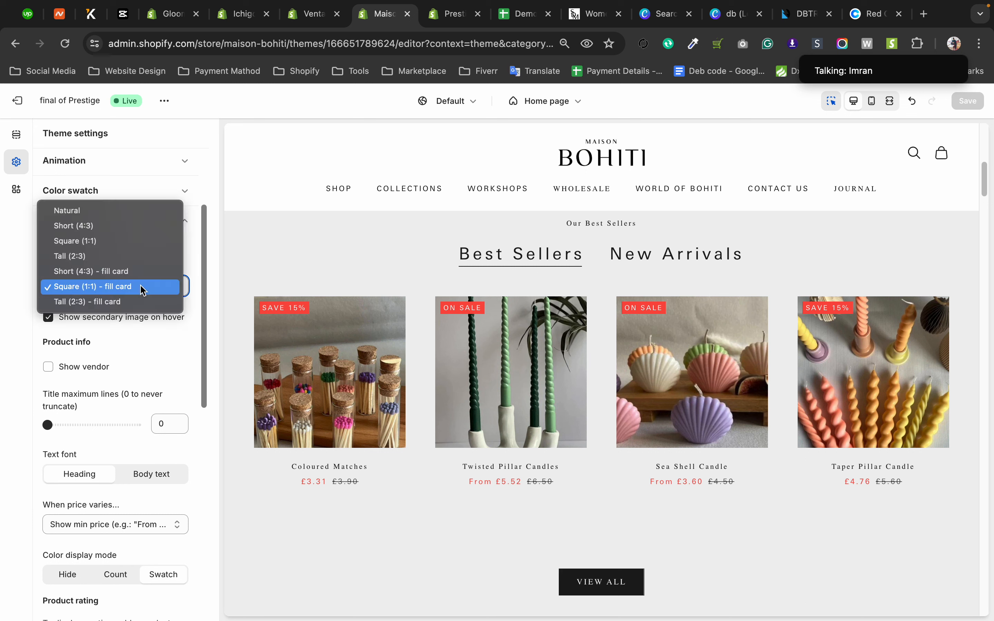
{"action": "left_click", "coordinate": [128, 272]}
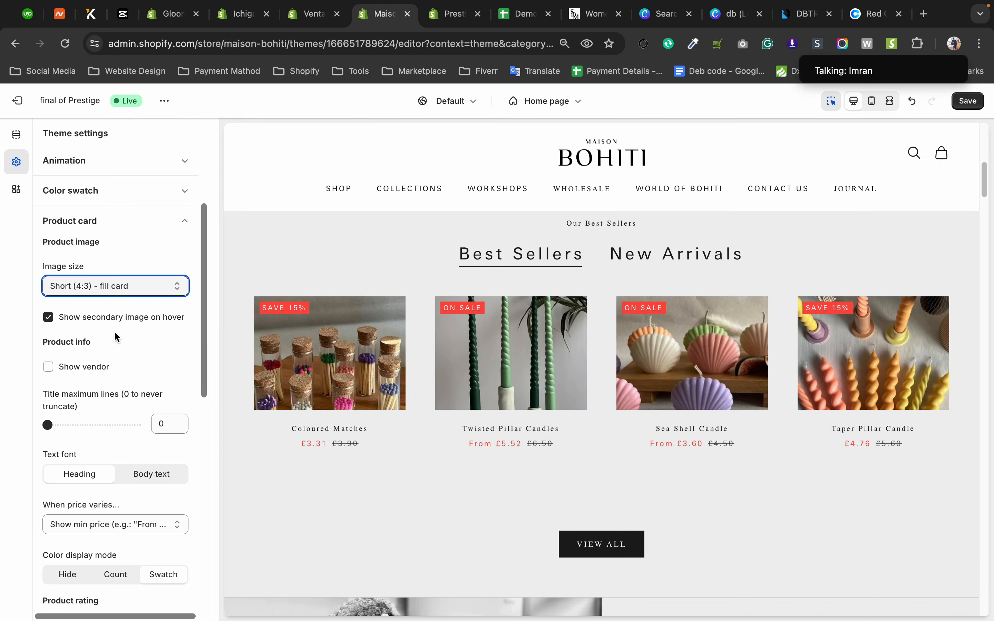
{"action": "left_click", "coordinate": [118, 286]}
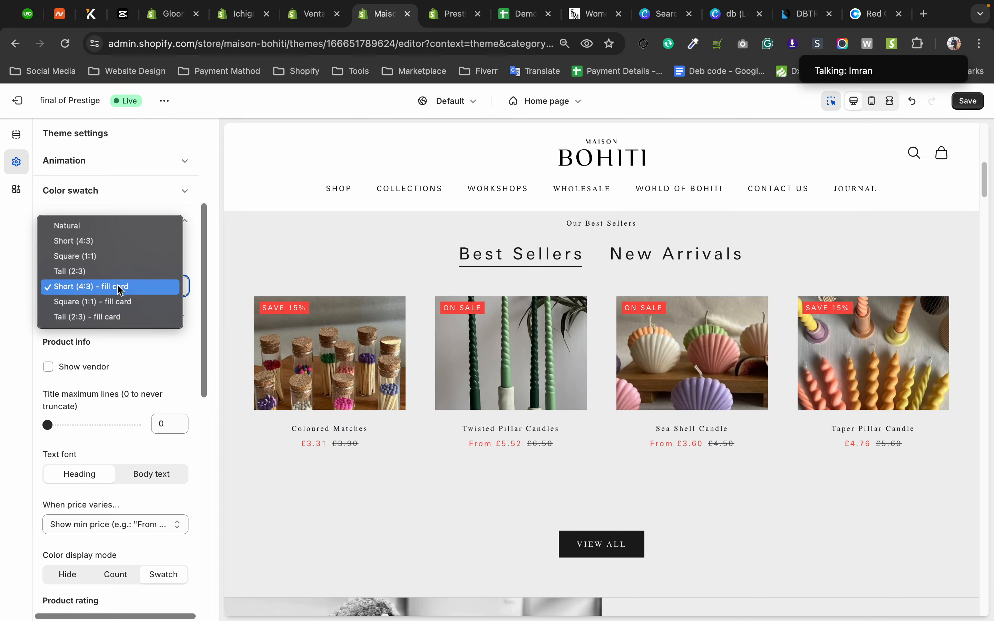
{"action": "left_click", "coordinate": [110, 230]}
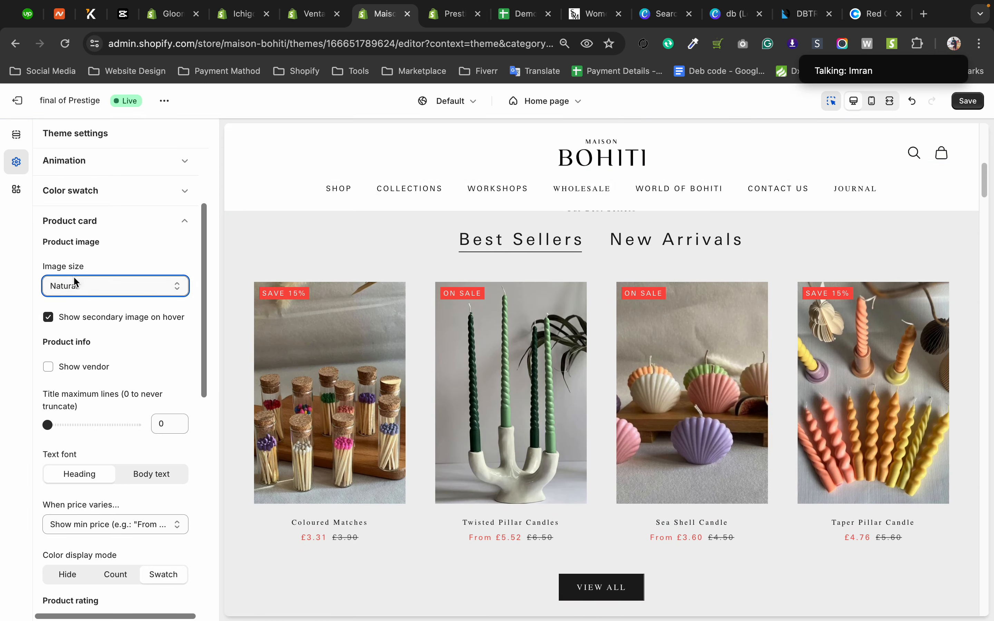
{"action": "left_click", "coordinate": [74, 283]}
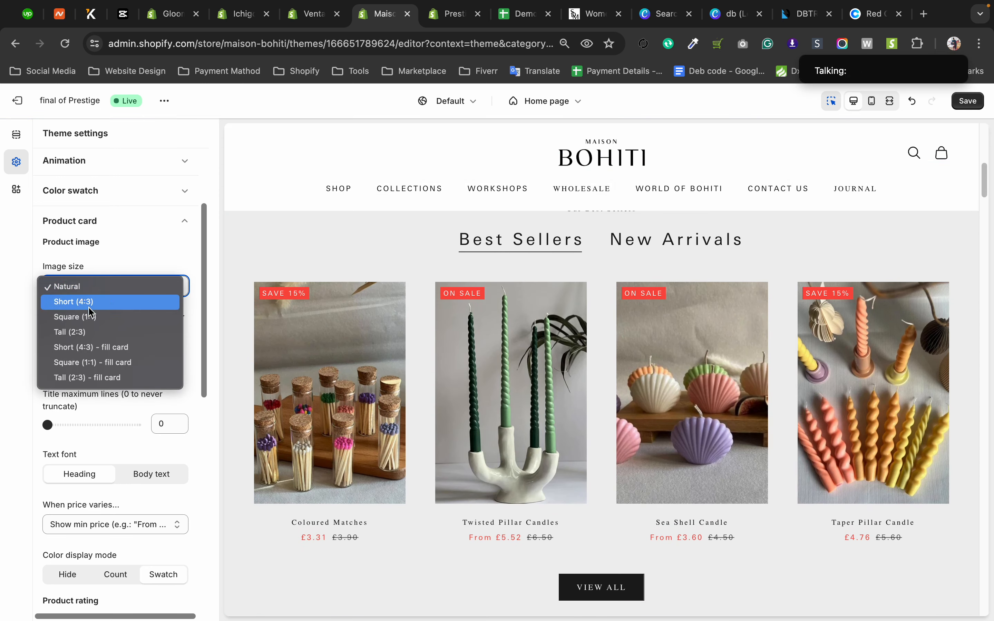
{"action": "left_click", "coordinate": [89, 349]}
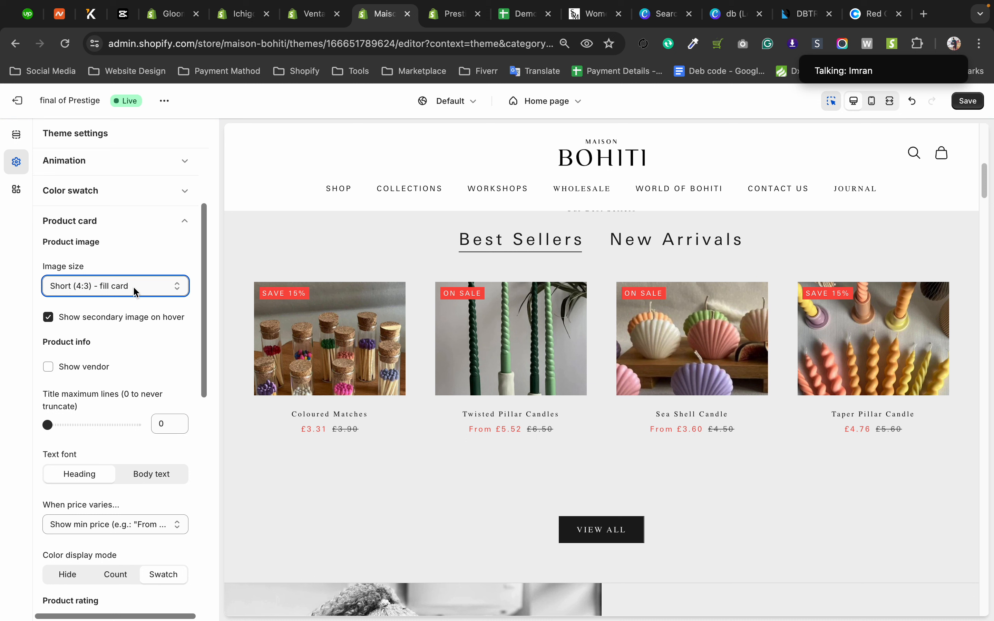
Try the product image sizes Short (4:3) and Tall (2:3) - fill card on the Best Sellers cards.
{"action": "left_click", "coordinate": [136, 293]}
{"action": "left_click", "coordinate": [116, 244]}
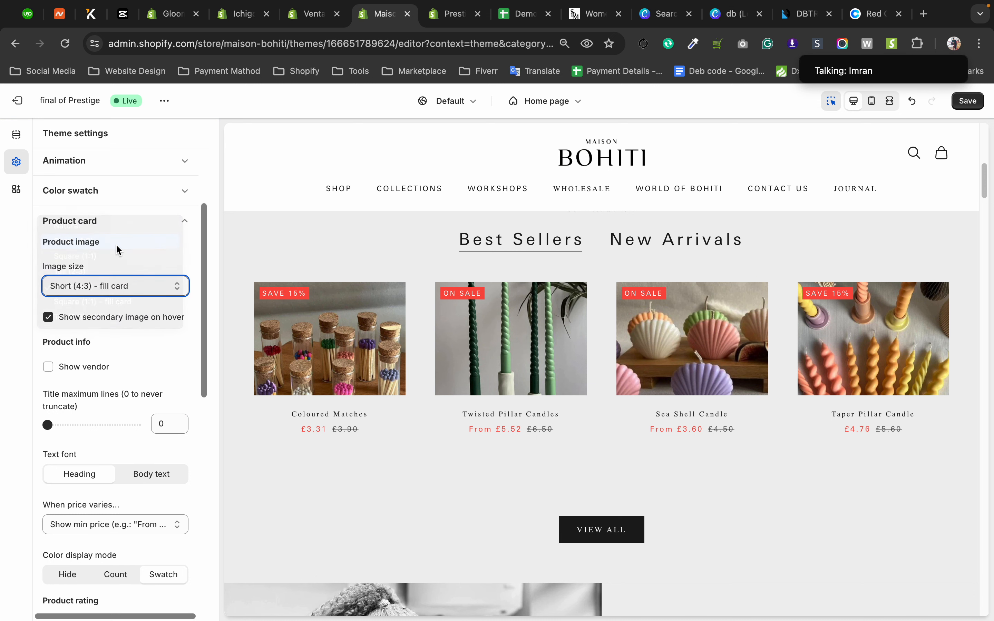
{"action": "left_click", "coordinate": [123, 283]}
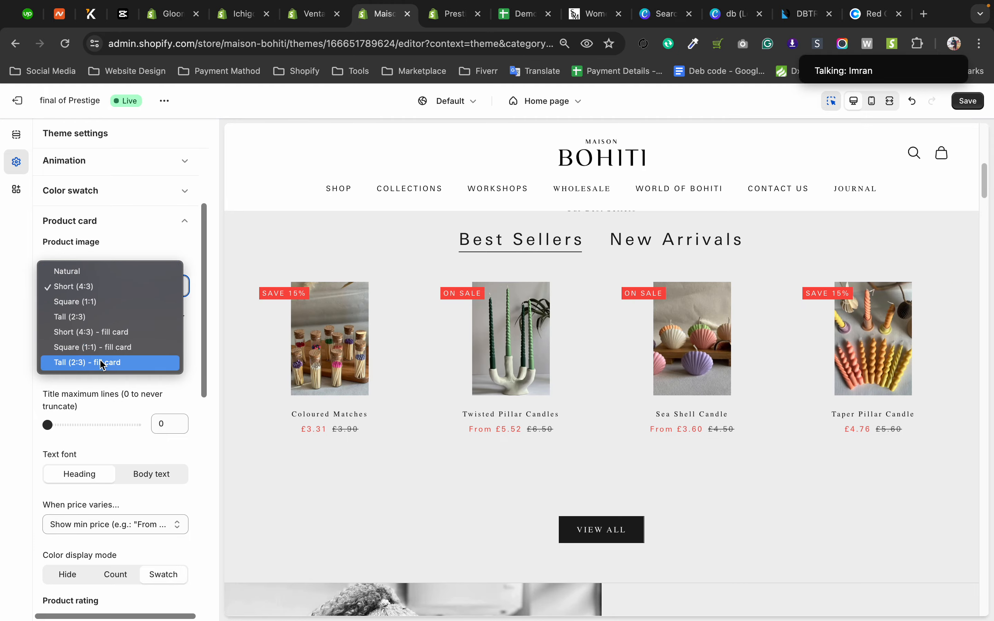
{"action": "left_click", "coordinate": [99, 363]}
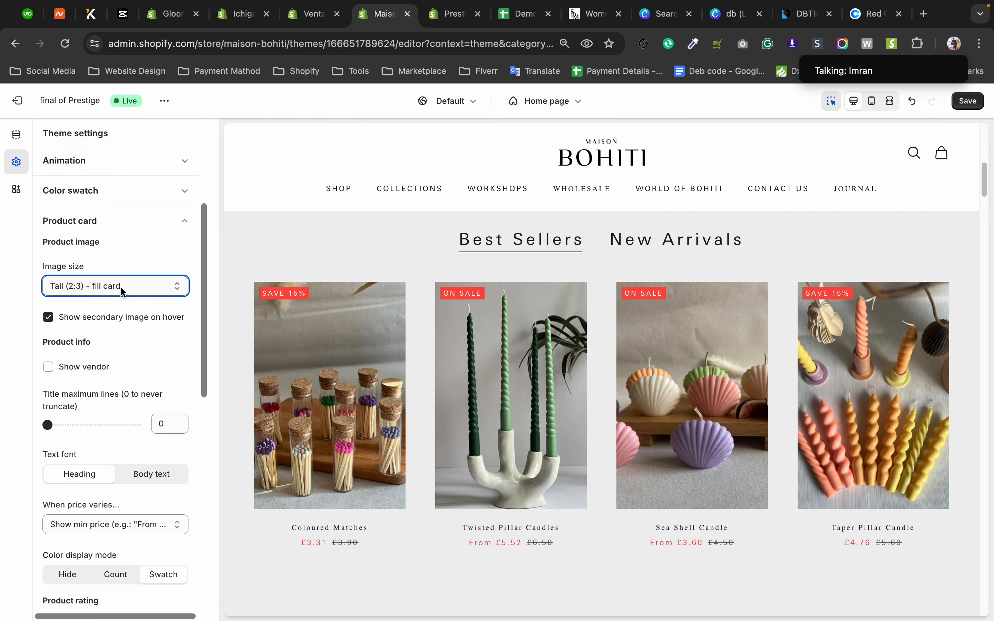
Inspect the Best Sellers cards in the preview and set the product image size to Natural.
{"action": "scroll", "coordinate": [502, 400], "scroll_direction": "down", "scroll_amount": 5}
{"action": "scroll", "coordinate": [502, 400], "scroll_direction": "up", "scroll_amount": 4}
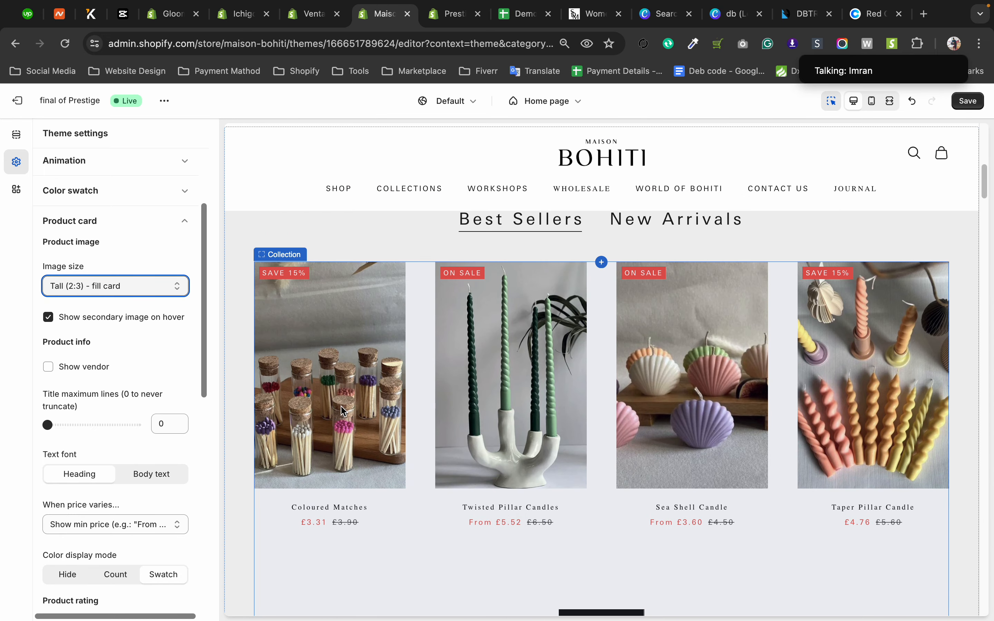
{"action": "left_click", "coordinate": [133, 281]}
{"action": "left_click", "coordinate": [99, 200]}
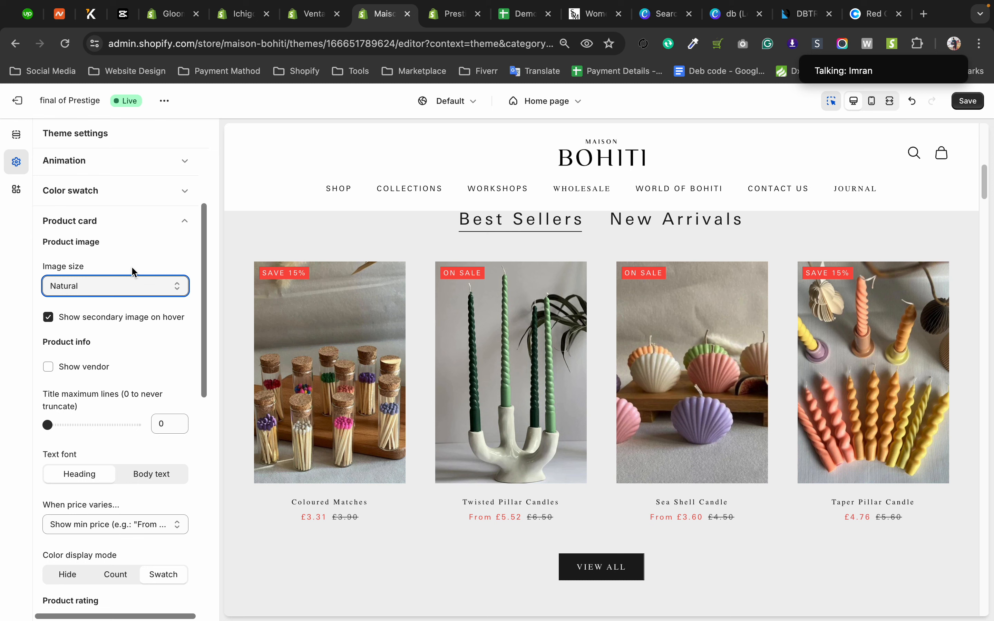
Turn on the vendor name on the product cards, switching it off and on again to compare.
{"action": "scroll", "coordinate": [117, 374], "scroll_direction": "down", "scroll_amount": 3}
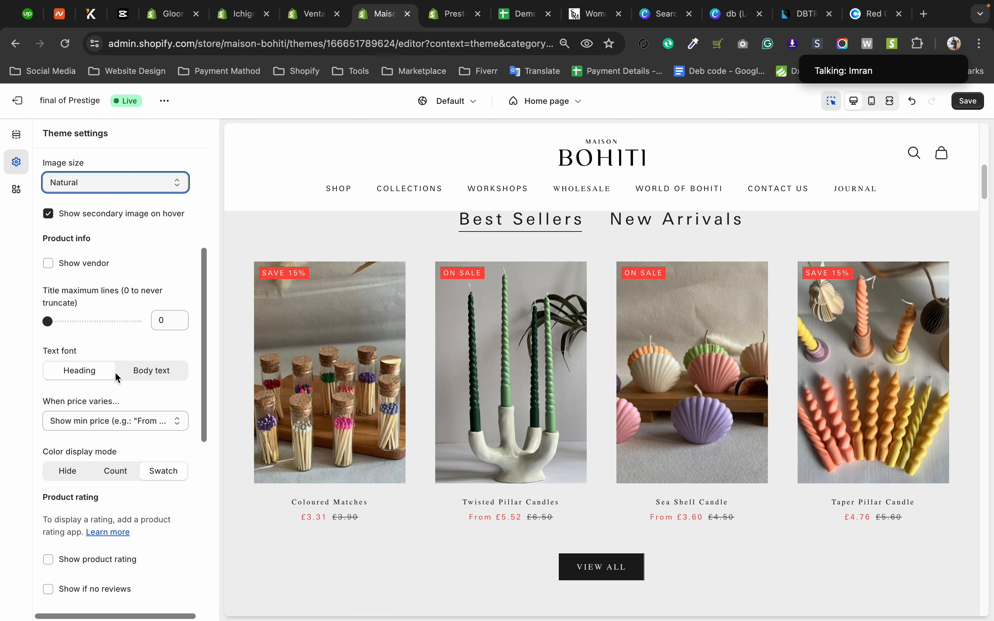
{"action": "left_click", "coordinate": [52, 261]}
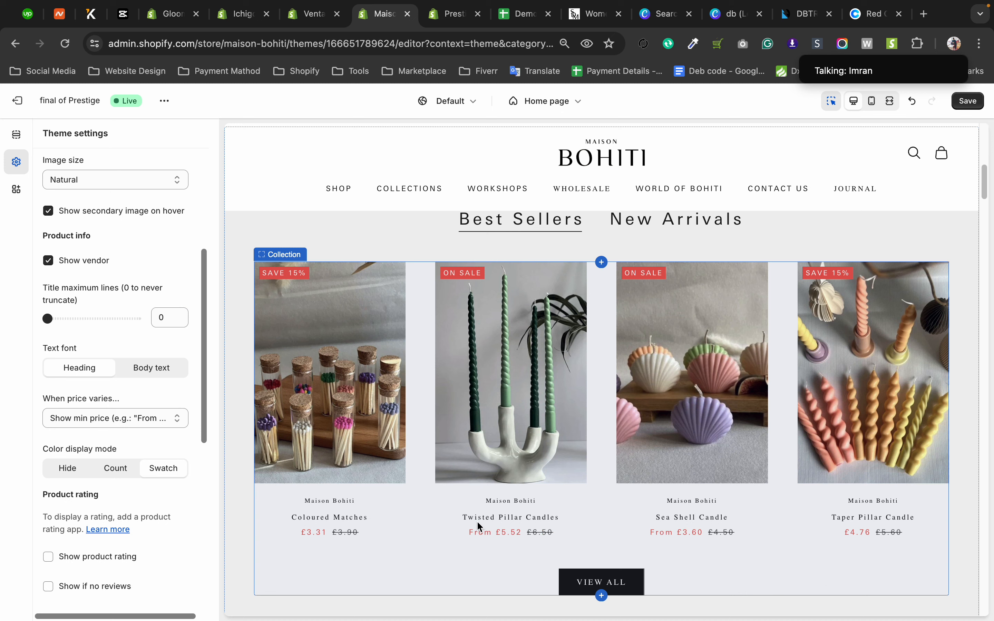
{"action": "left_click", "coordinate": [48, 261]}
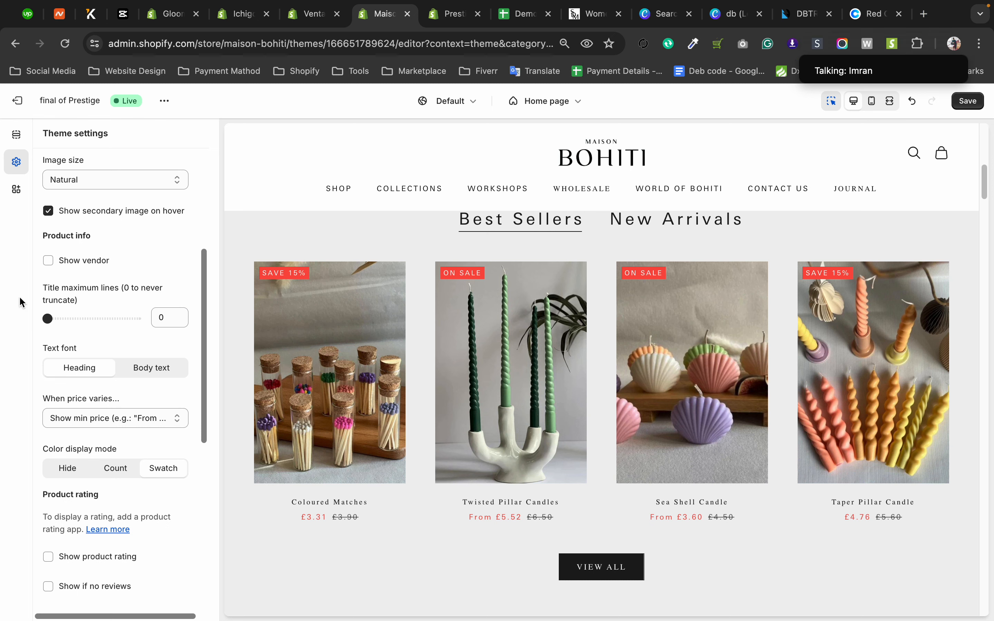
{"action": "left_click", "coordinate": [47, 261]}
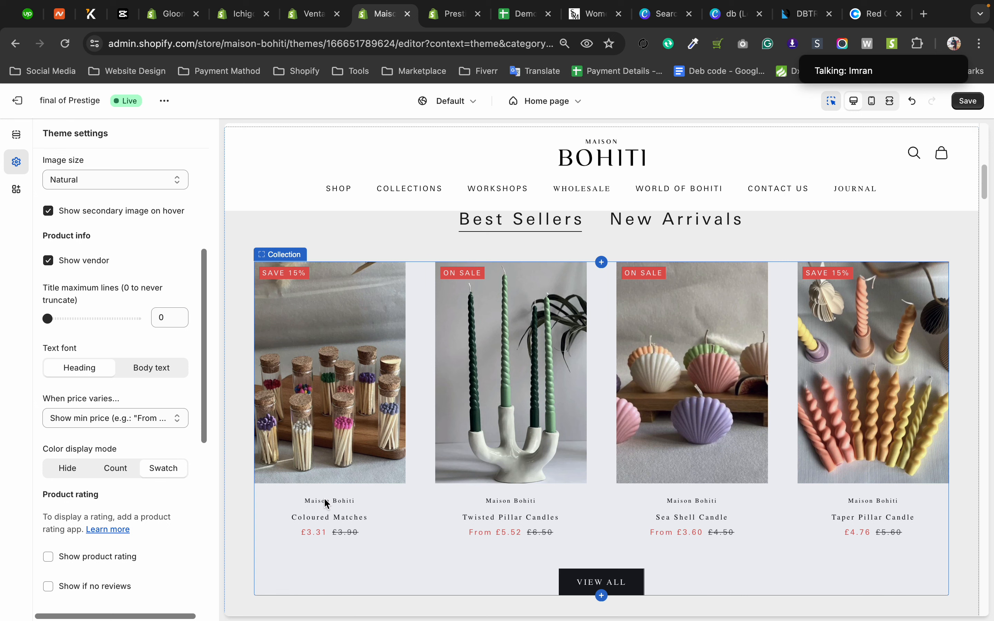
Open the Best Sellers collection block from the preview, then return to the Product card settings and review the rating and promotion options.
{"action": "left_click", "coordinate": [508, 501]}
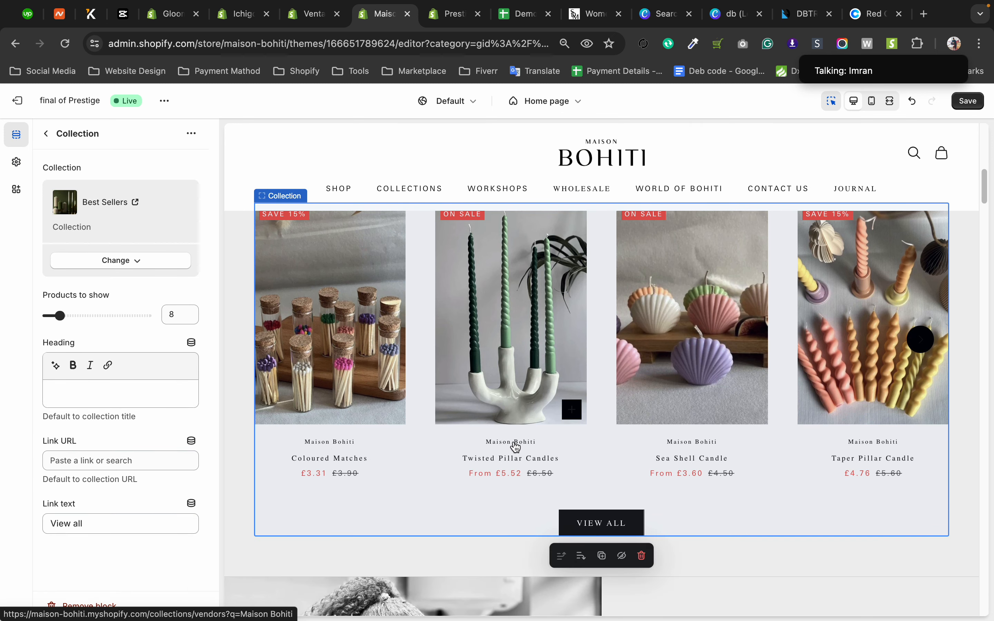
{"action": "left_click", "coordinate": [46, 133]}
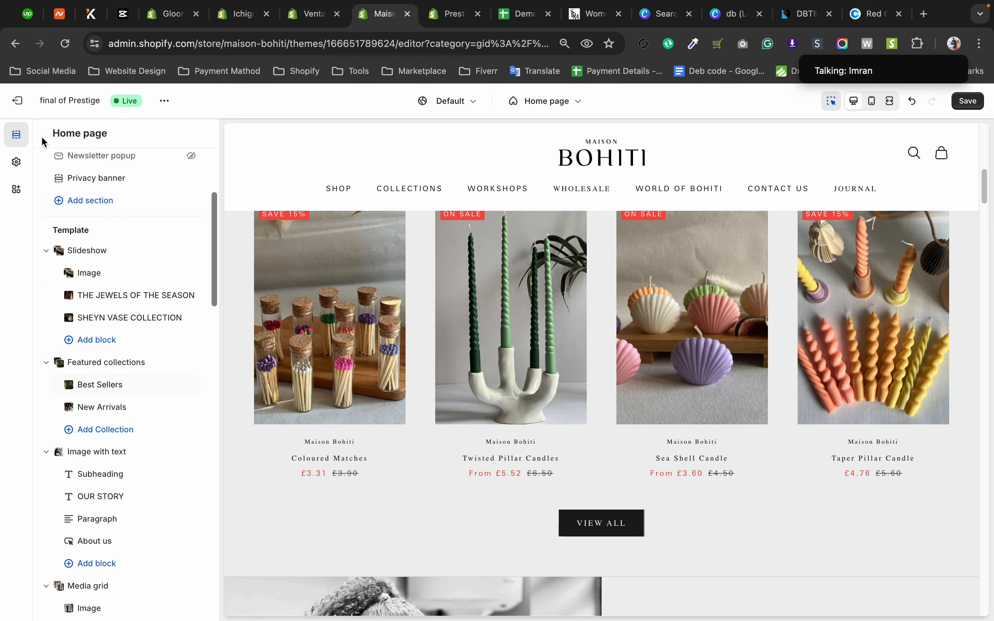
{"action": "left_click", "coordinate": [21, 162]}
{"action": "scroll", "coordinate": [104, 408], "scroll_direction": "down", "scroll_amount": 10}
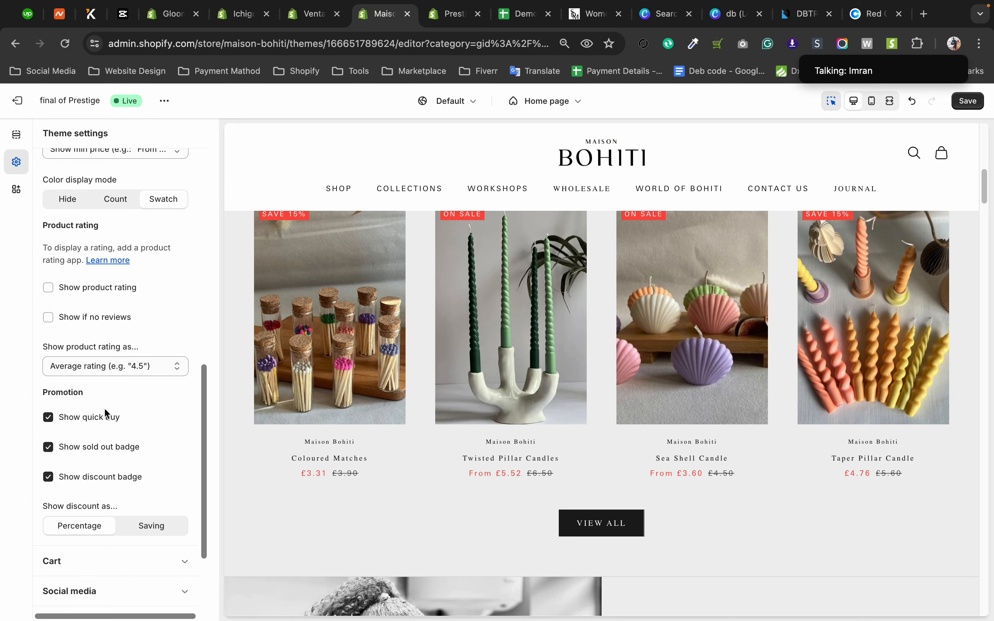
Turn off the vendor name on the product cards and leave the Collection block opened from the preview.
{"action": "scroll", "coordinate": [106, 402], "scroll_direction": "up", "scroll_amount": 7}
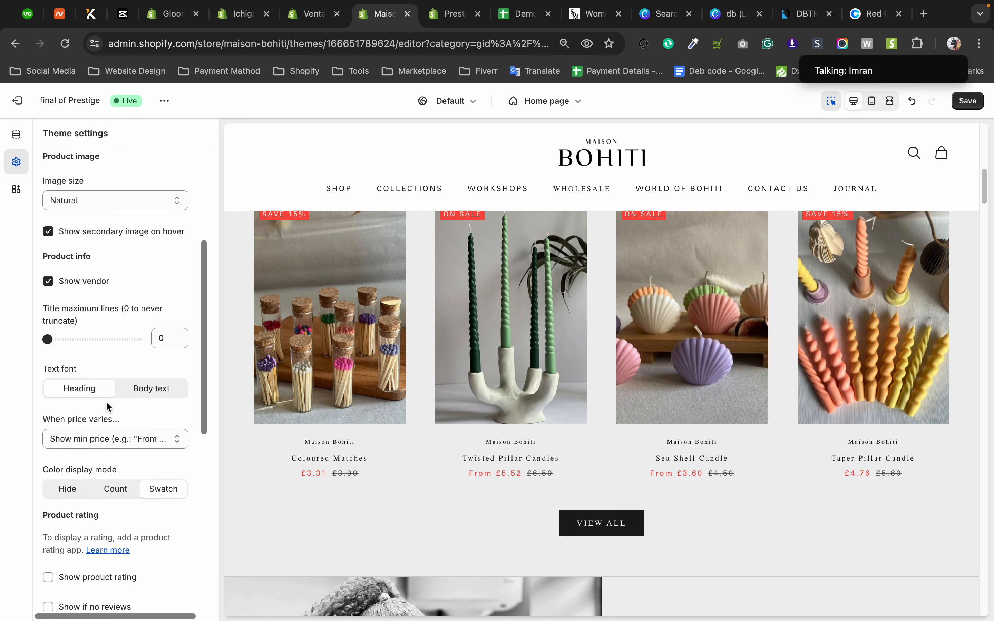
{"action": "left_click", "coordinate": [48, 290]}
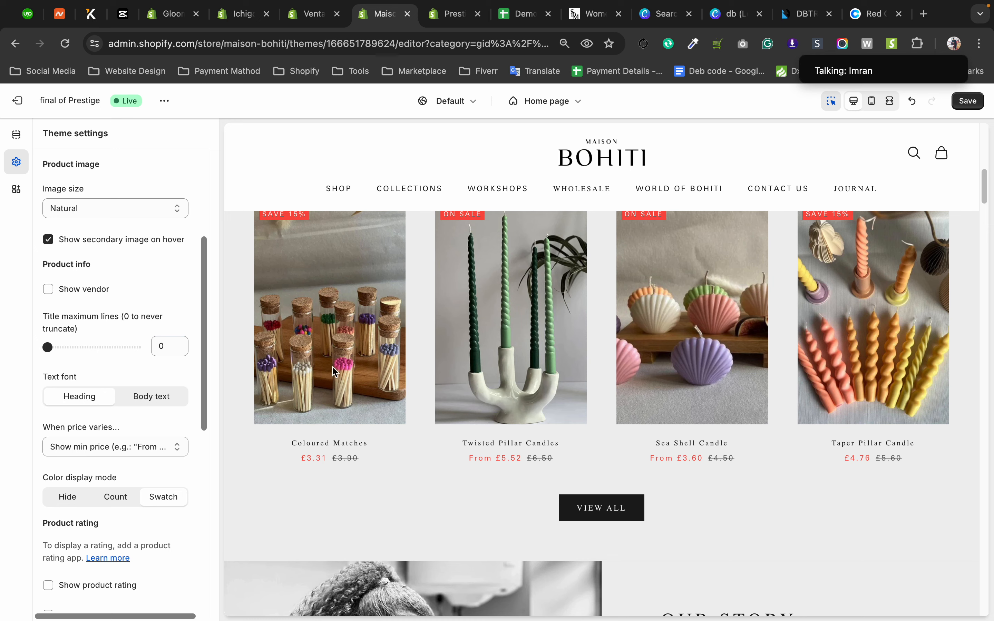
{"action": "left_click", "coordinate": [303, 342]}
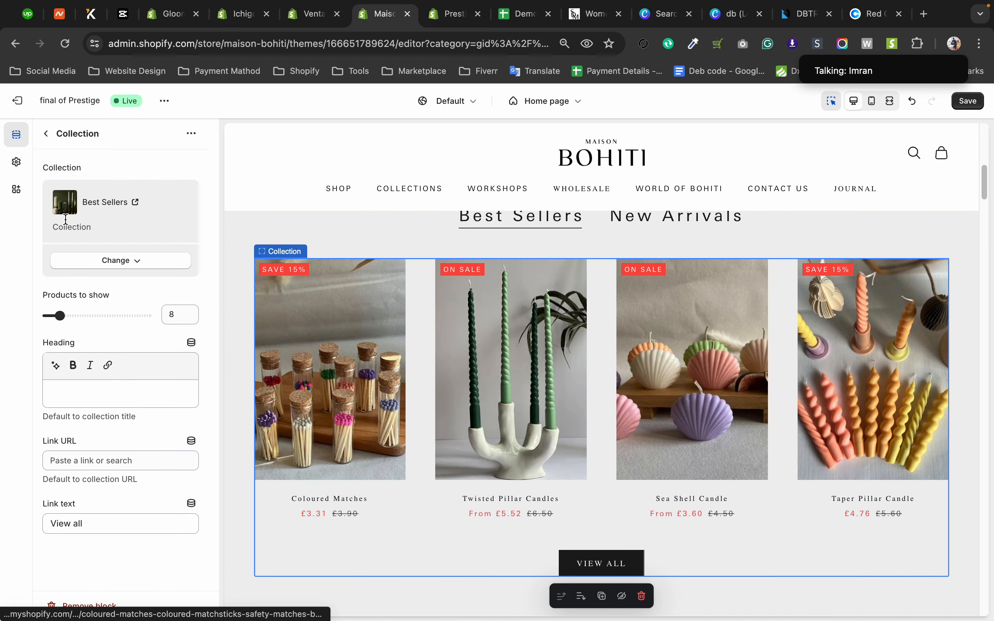
{"action": "left_click", "coordinate": [45, 134]}
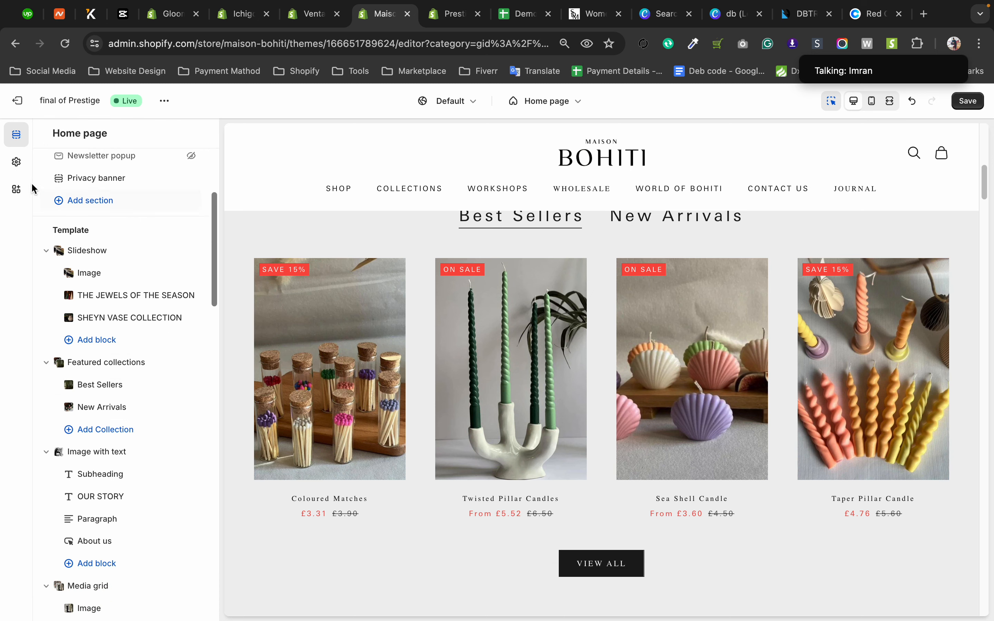
Turn off the secondary image on hover in the Product card settings and try the Best Sellers cards in the preview.
{"action": "left_click", "coordinate": [17, 162]}
{"action": "left_click_drag", "start_coordinate": [207, 281], "coordinate": [207, 335]}
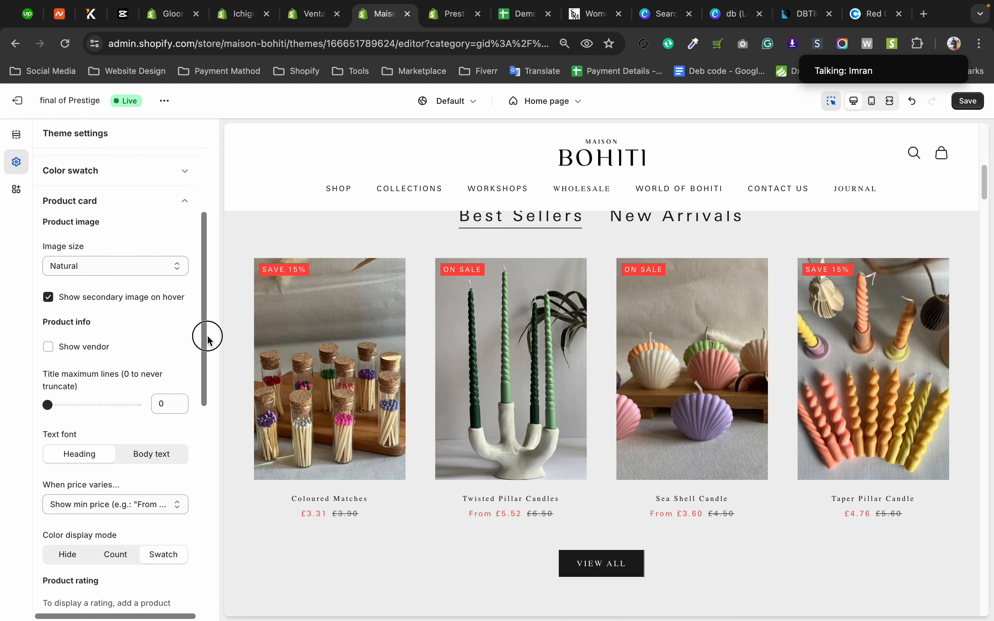
{"action": "left_click", "coordinate": [47, 298]}
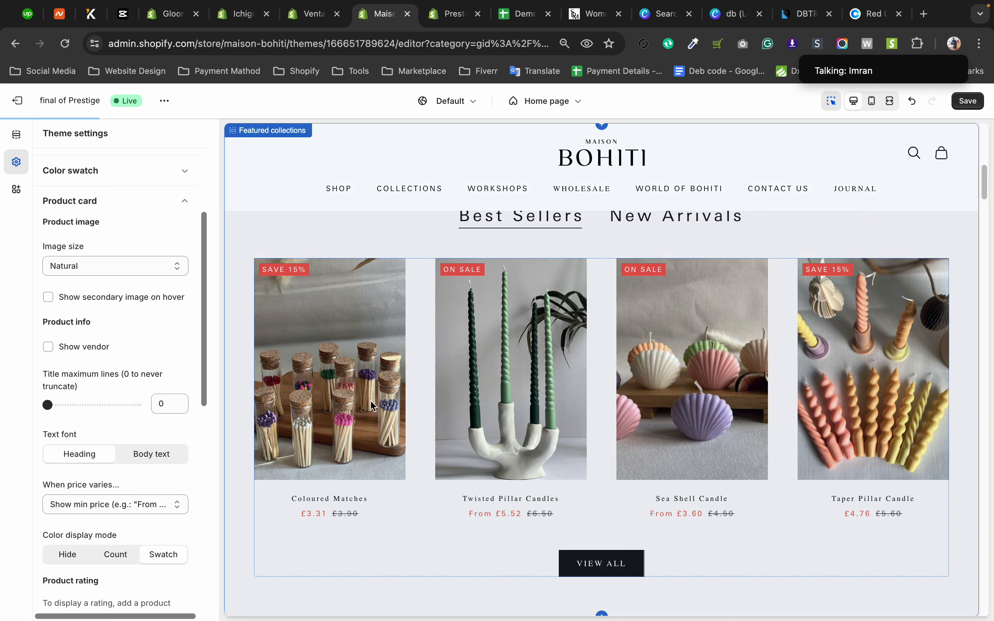
{"action": "left_click", "coordinate": [488, 362]}
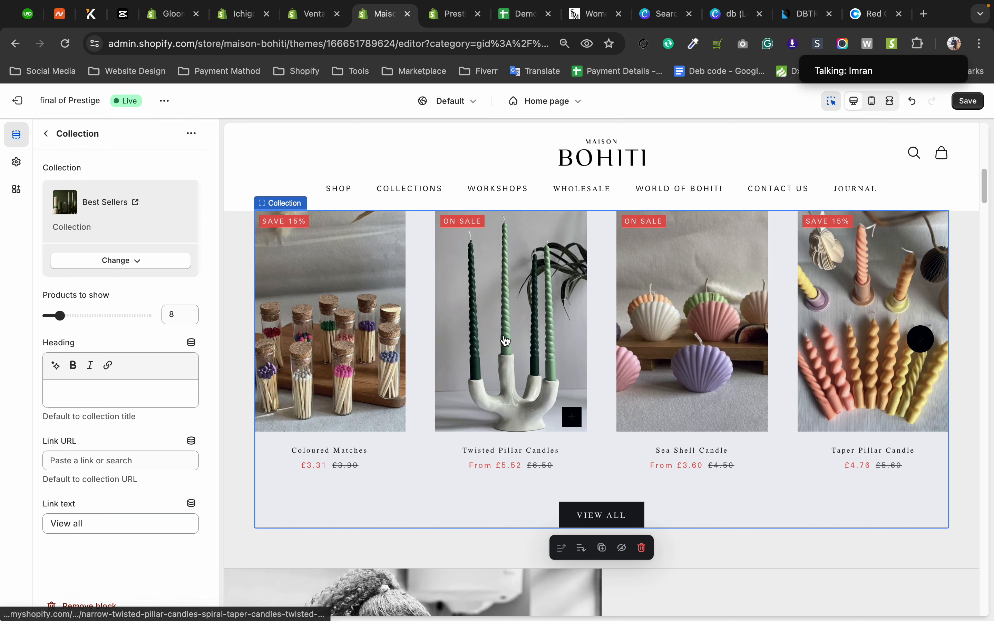
{"action": "left_click", "coordinate": [446, 344]}
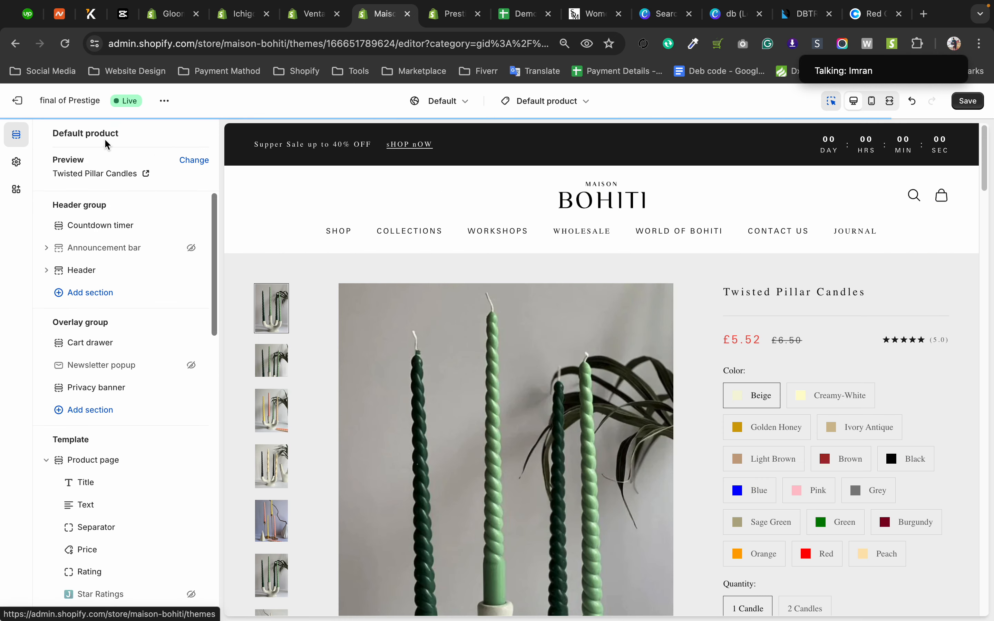
{"action": "left_click", "coordinate": [15, 44]}
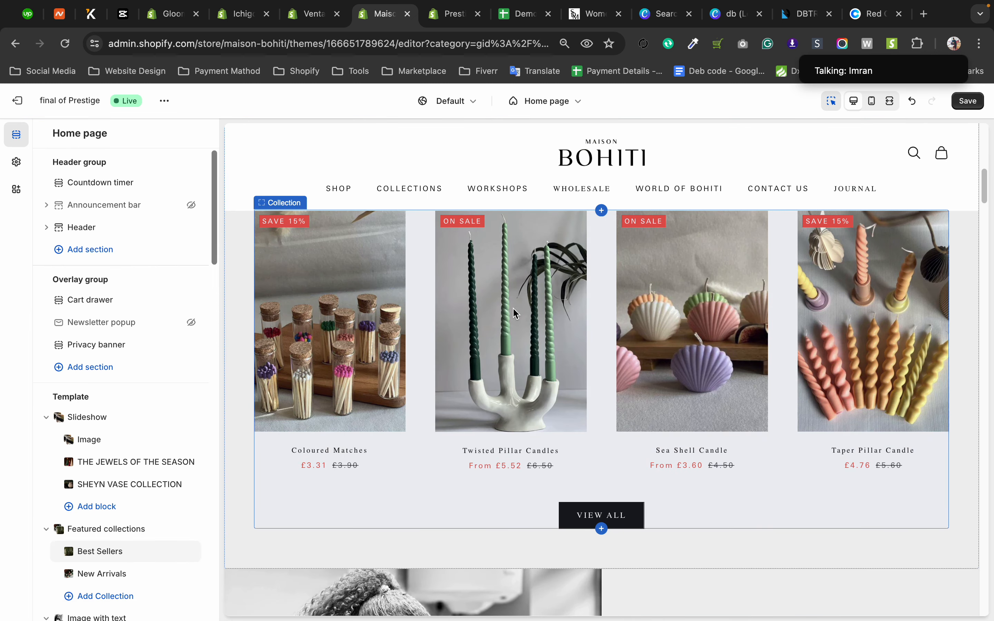
Check the Best Sellers cards in the preview and turn the secondary image on hover back on in the Product card settings.
{"action": "left_click", "coordinate": [17, 162]}
{"action": "scroll", "coordinate": [99, 386], "scroll_direction": "down", "scroll_amount": 2}
{"action": "scroll", "coordinate": [98, 386], "scroll_direction": "down", "scroll_amount": 1}
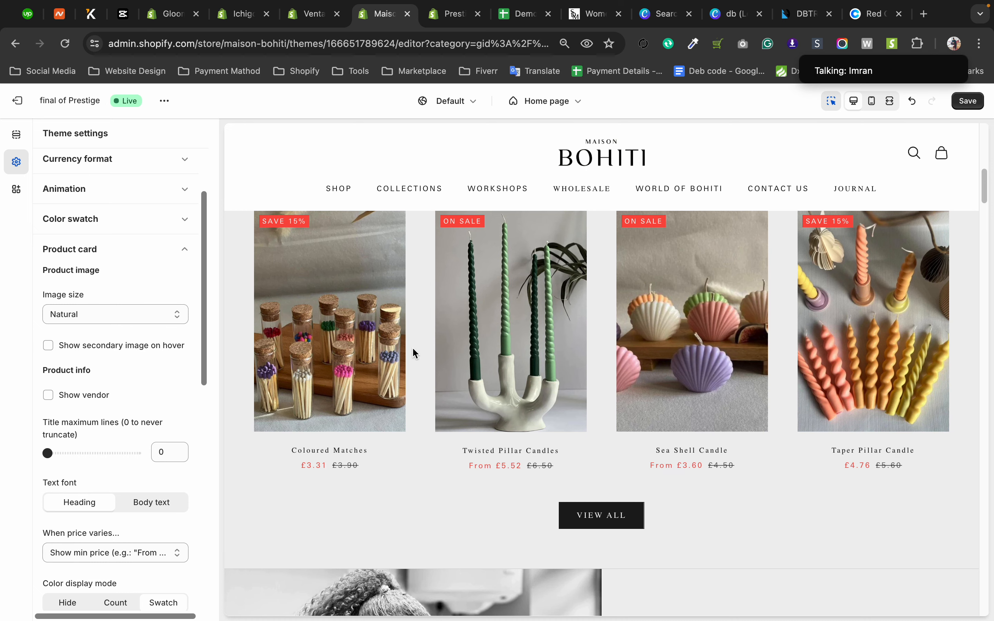
{"action": "left_click", "coordinate": [423, 336]}
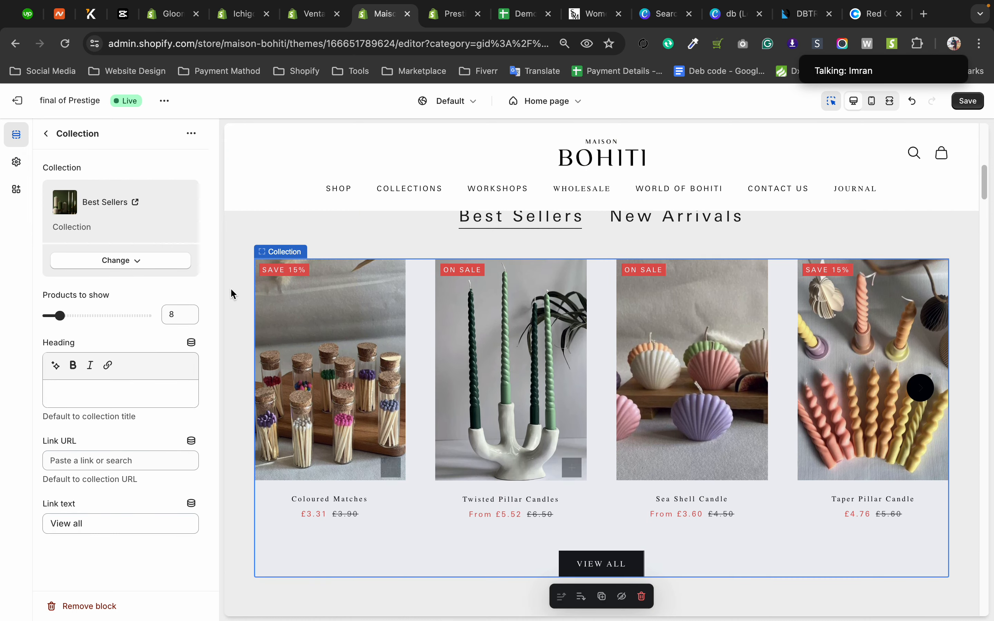
{"action": "left_click", "coordinate": [17, 162]}
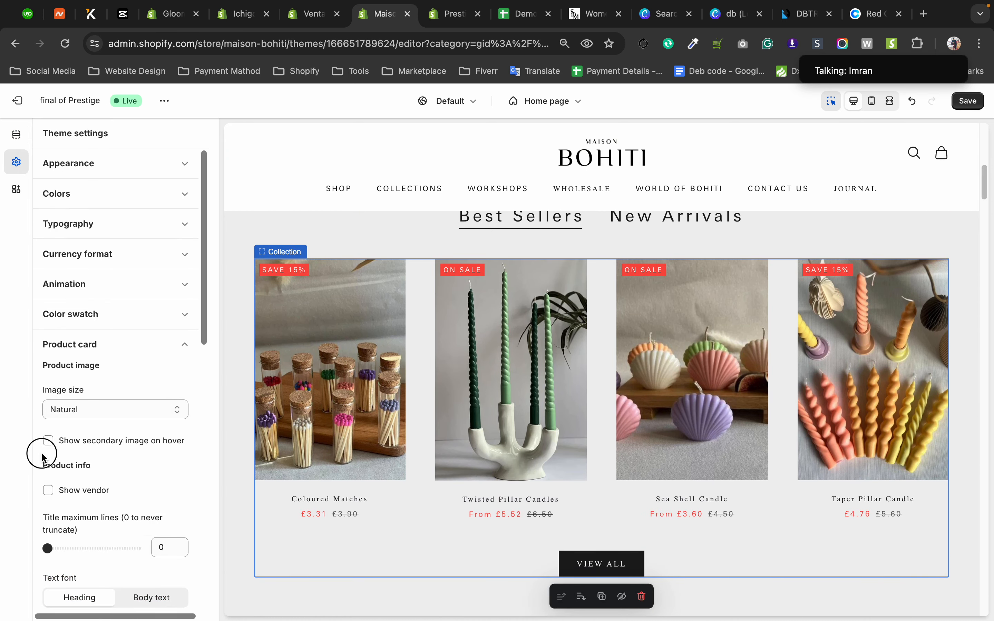
{"action": "left_click", "coordinate": [48, 441]}
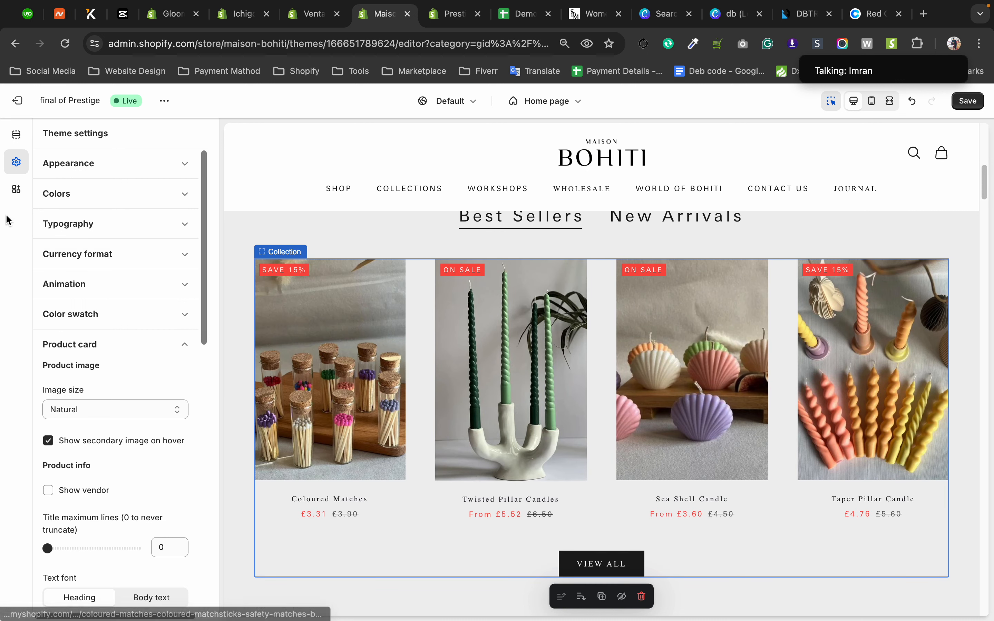
Try the Body text font on the product cards, switching between Heading and Body text to compare.
{"action": "scroll", "coordinate": [112, 341], "scroll_direction": "down", "scroll_amount": 5}
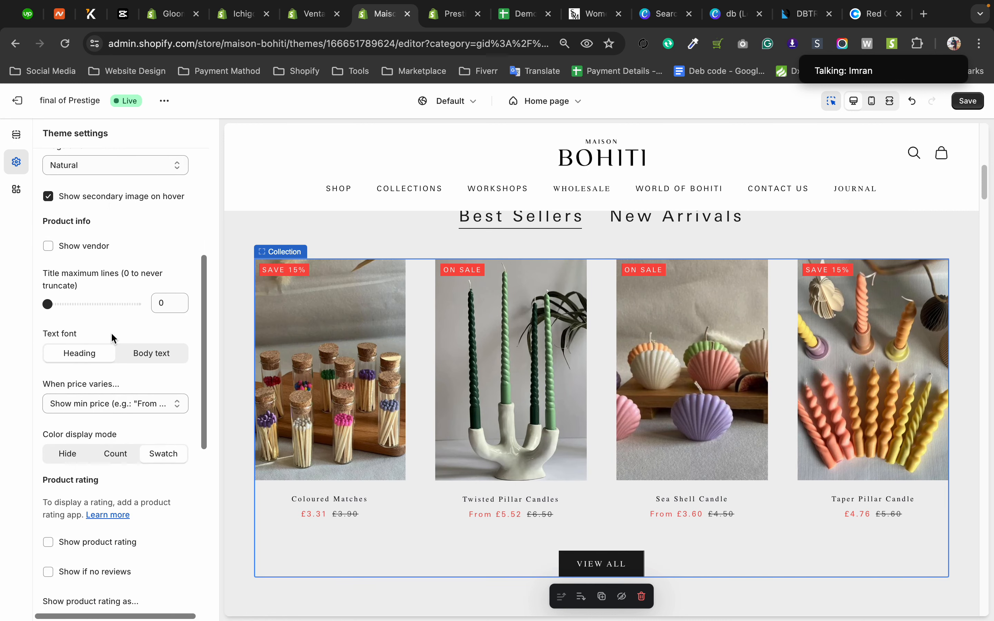
{"action": "scroll", "coordinate": [123, 260], "scroll_direction": "up", "scroll_amount": 1}
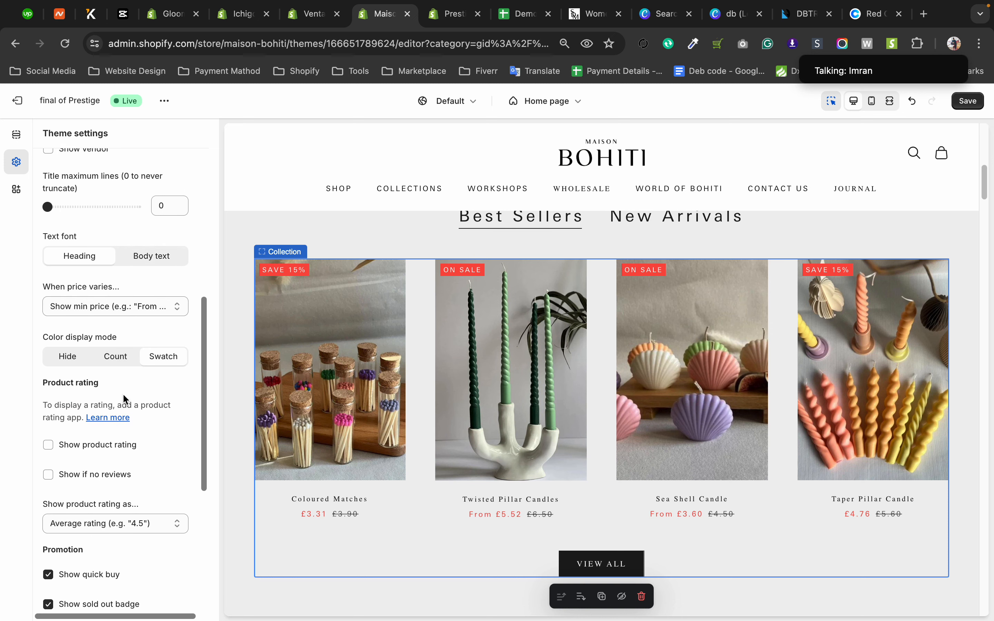
{"action": "left_click", "coordinate": [139, 268]}
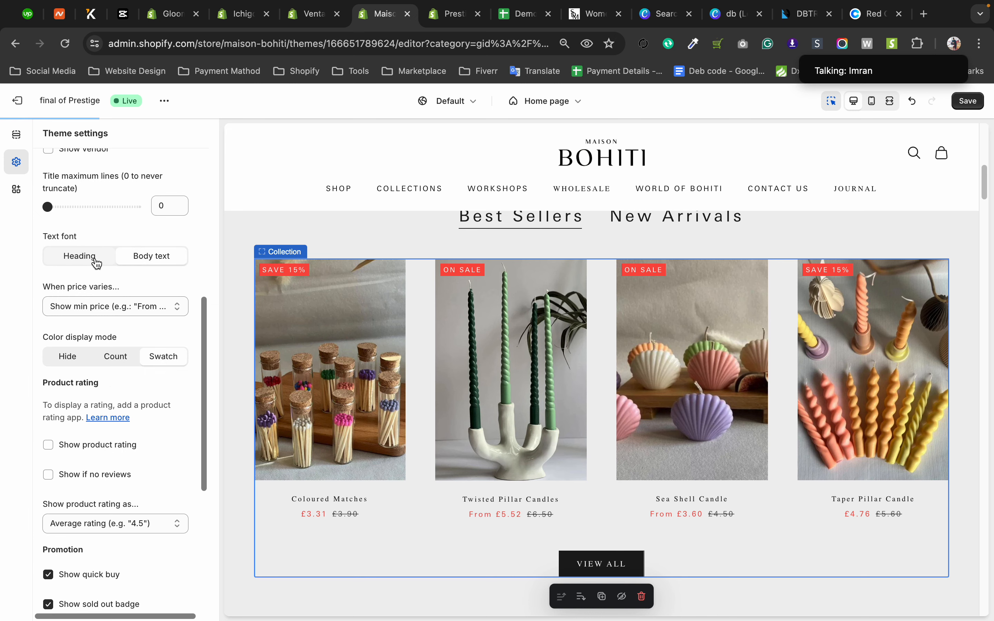
{"action": "left_click", "coordinate": [89, 264]}
{"action": "left_click", "coordinate": [141, 261]}
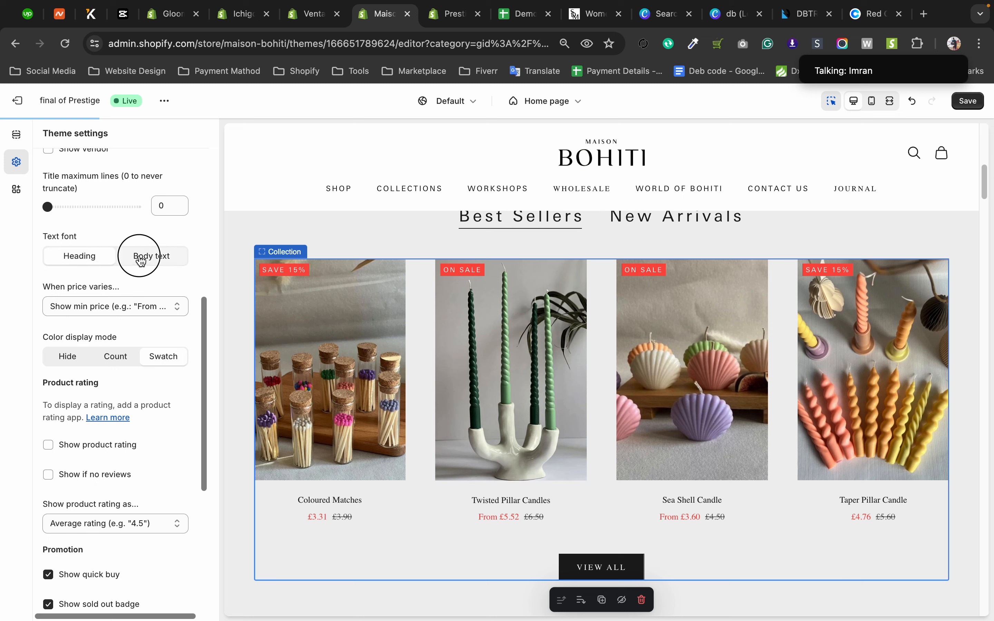
{"action": "left_click", "coordinate": [76, 263]}
{"action": "left_click", "coordinate": [139, 265]}
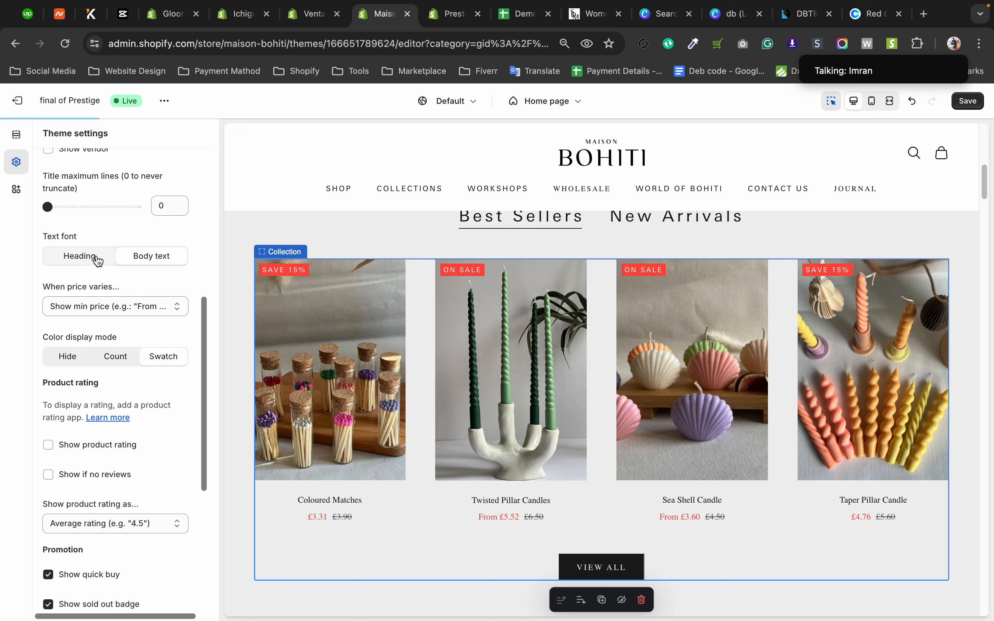
Review the heading, body text and button options in the Typography settings.
{"action": "scroll", "coordinate": [92, 269], "scroll_direction": "up", "scroll_amount": 3}
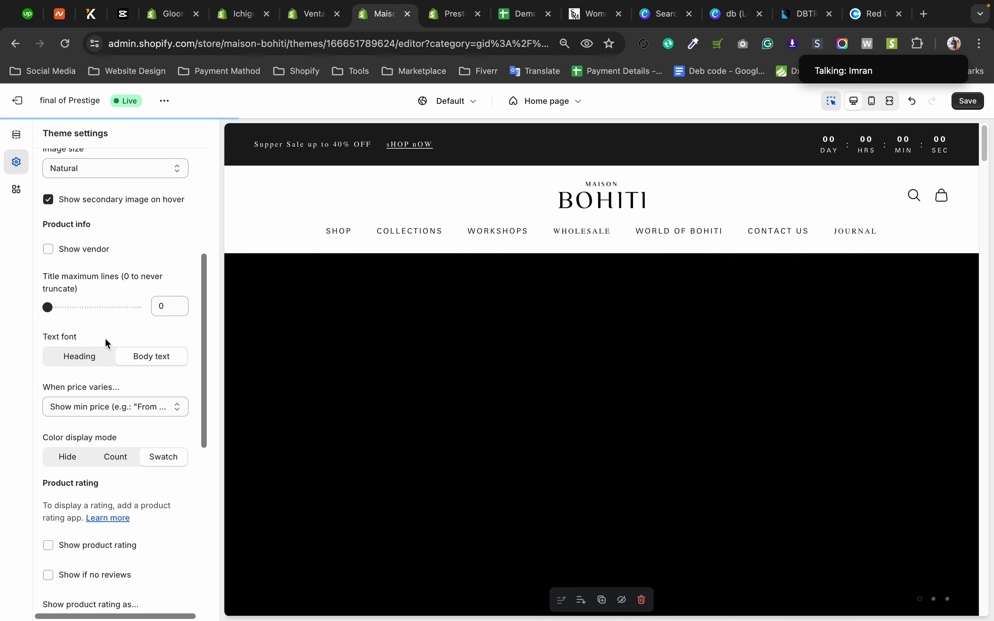
{"action": "scroll", "coordinate": [104, 337], "scroll_direction": "up", "scroll_amount": 1}
{"action": "scroll", "coordinate": [88, 386], "scroll_direction": "up", "scroll_amount": 5}
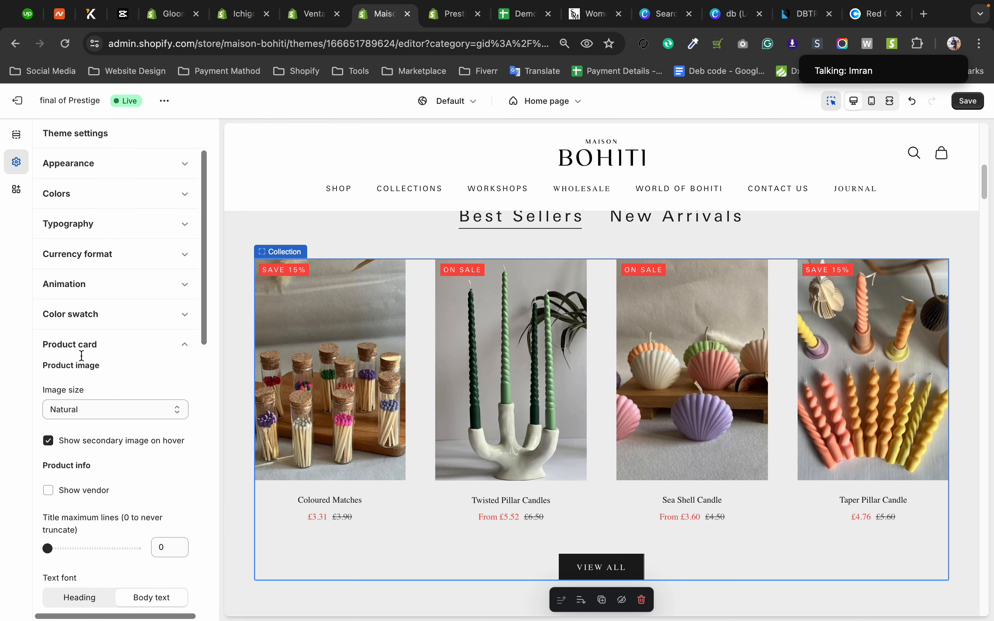
{"action": "left_click", "coordinate": [83, 225]}
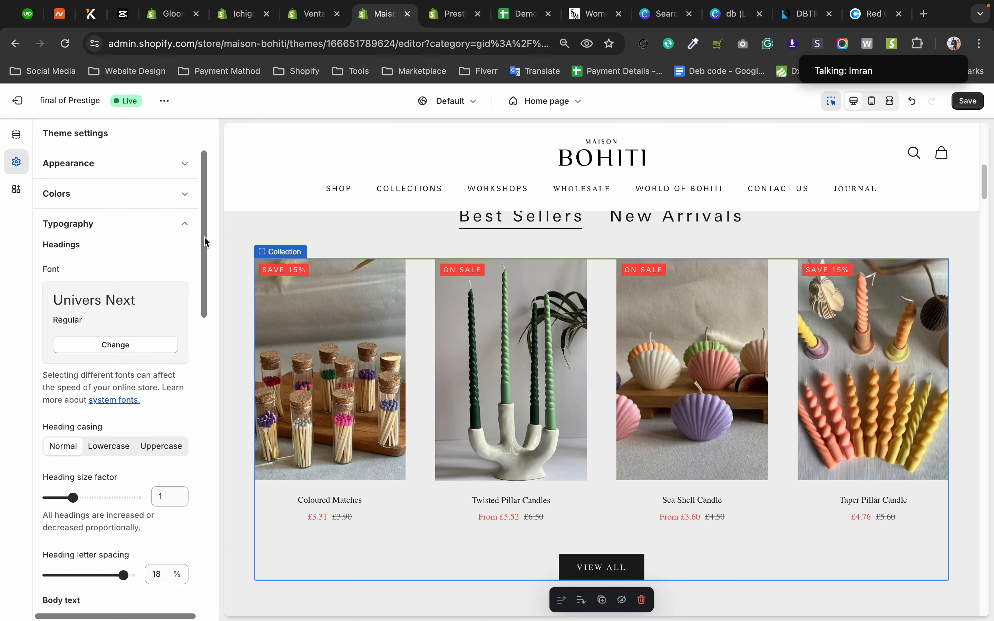
{"action": "scroll", "coordinate": [204, 238], "scroll_direction": "down", "scroll_amount": 3}
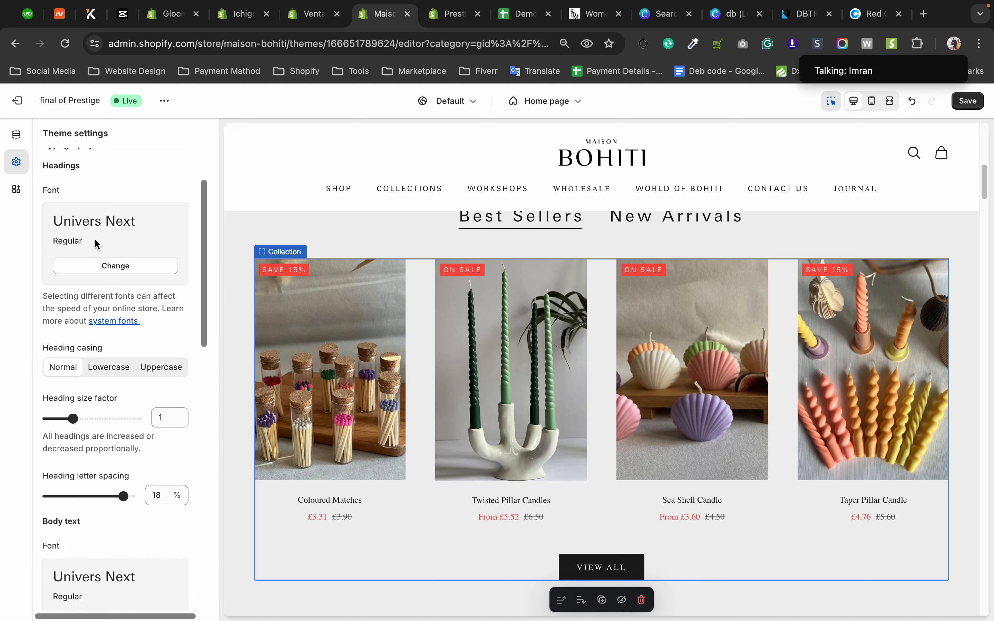
{"action": "scroll", "coordinate": [98, 237], "scroll_direction": "down", "scroll_amount": 10}
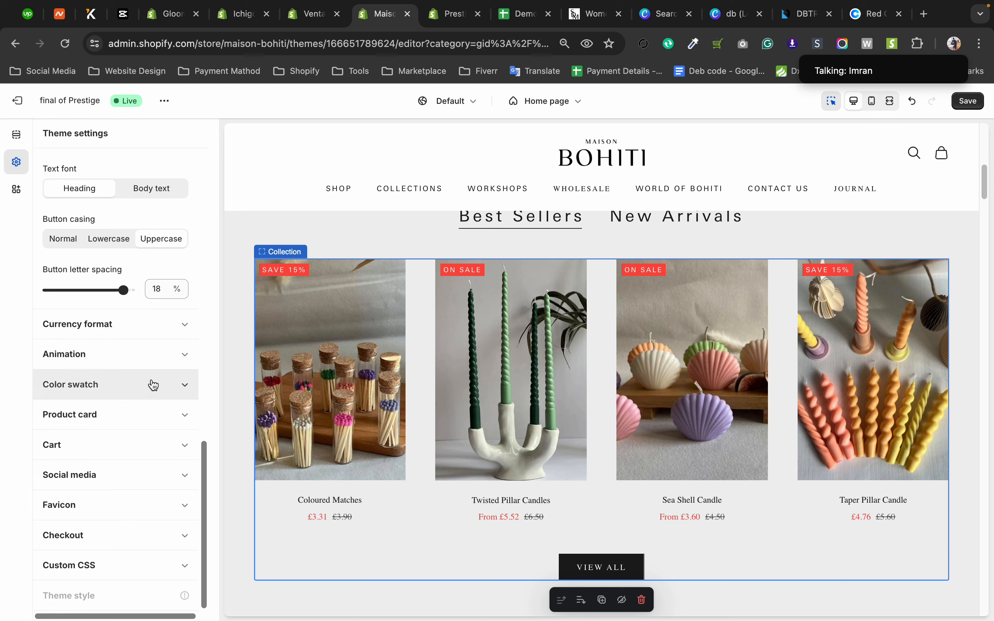
Reopen the Product card settings and set the product info text font back to Heading.
{"action": "left_click", "coordinate": [185, 416]}
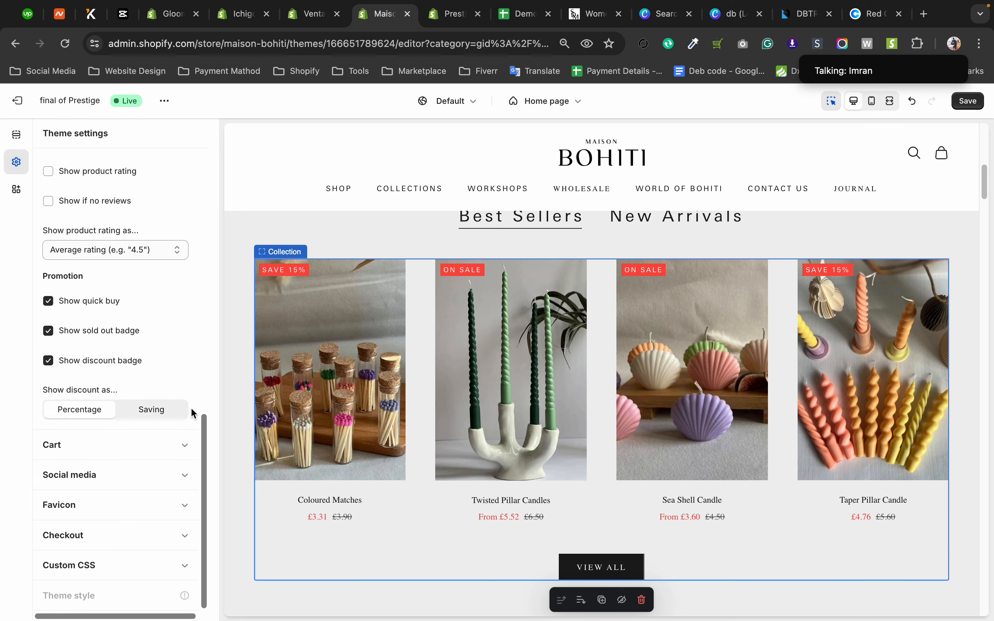
{"action": "scroll", "coordinate": [108, 260], "scroll_direction": "up", "scroll_amount": 6}
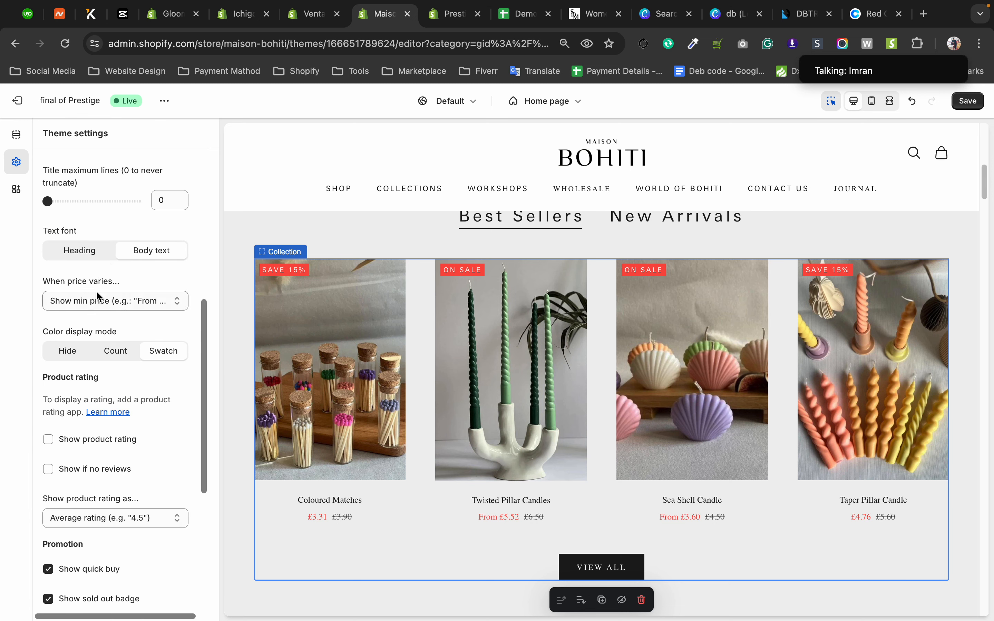
{"action": "left_click_drag", "start_coordinate": [41, 233], "coordinate": [77, 233]}
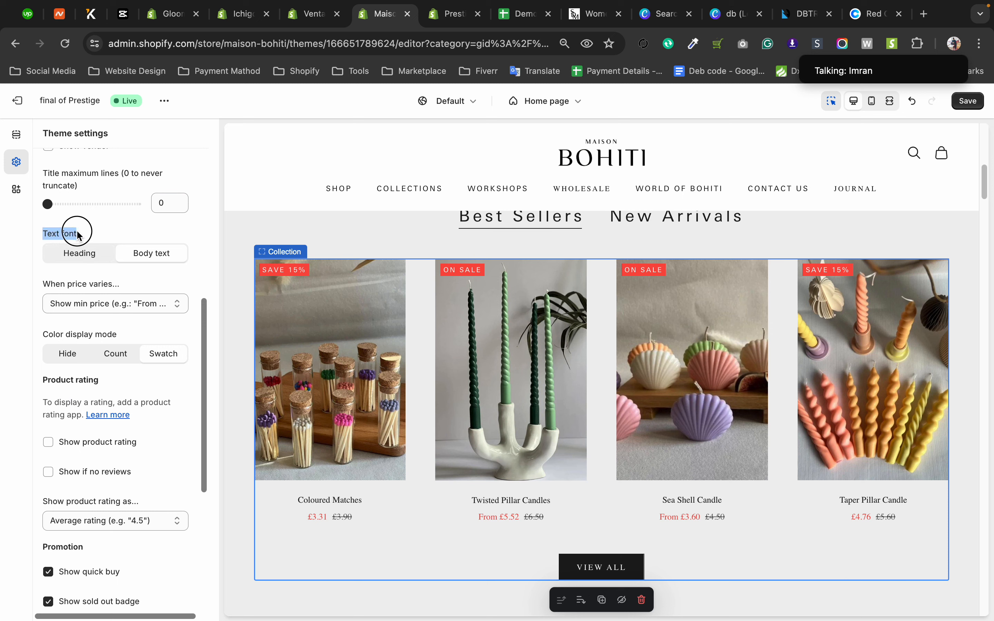
{"action": "left_click", "coordinate": [89, 261]}
Check the headings font in the Typography settings and set the button text font to Body text.
{"action": "left_click_drag", "start_coordinate": [204, 331], "coordinate": [202, 150]}
{"action": "left_click", "coordinate": [185, 225]}
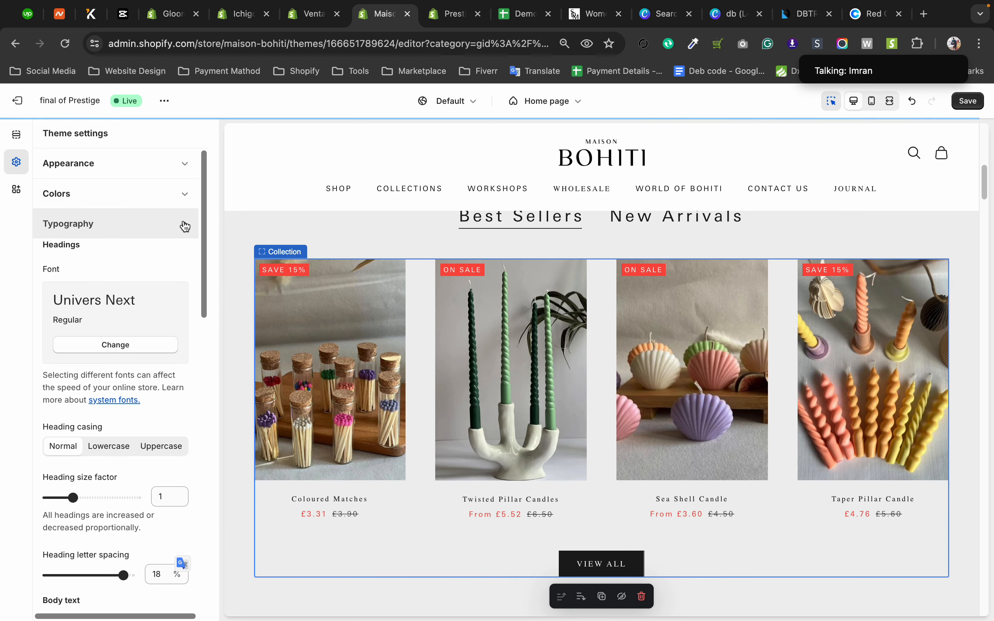
{"action": "left_click_drag", "start_coordinate": [53, 302], "coordinate": [139, 299]}
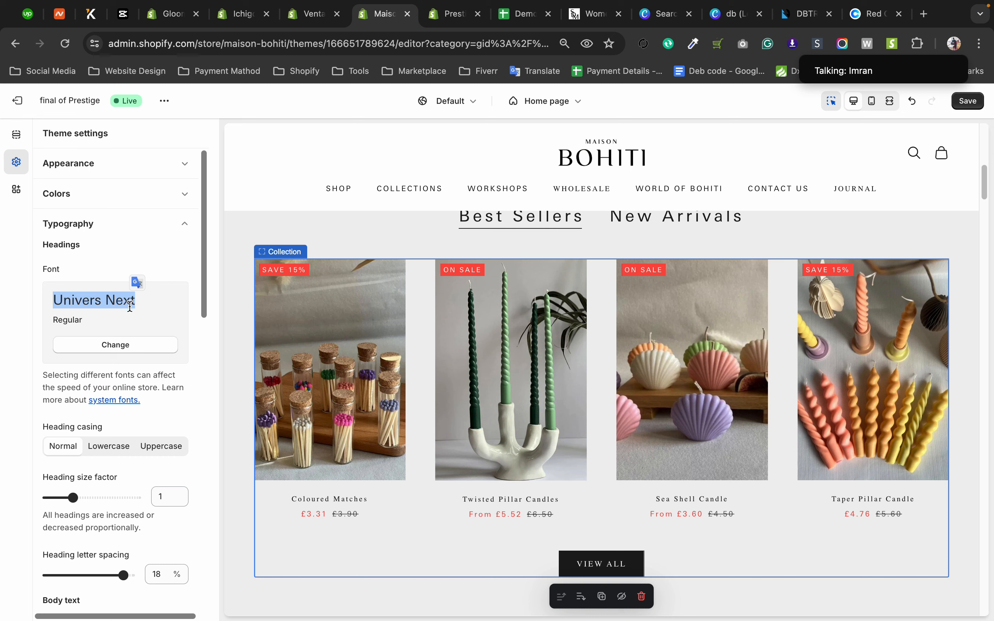
{"action": "scroll", "coordinate": [151, 347], "scroll_direction": "down", "scroll_amount": 15}
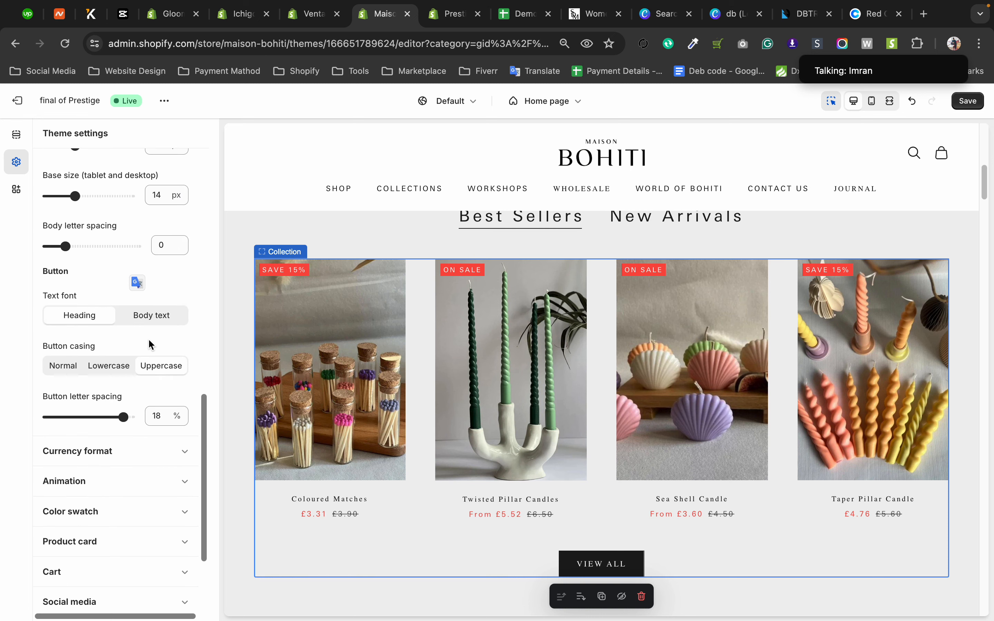
{"action": "left_click", "coordinate": [145, 315]}
Compare the headings and body text fonts in the Typography settings, then return to the Product card settings.
{"action": "scroll", "coordinate": [145, 321], "scroll_direction": "up", "scroll_amount": 10}
{"action": "scroll", "coordinate": [145, 321], "scroll_direction": "up", "scroll_amount": 5}
{"action": "scroll", "coordinate": [142, 319], "scroll_direction": "down", "scroll_amount": 8}
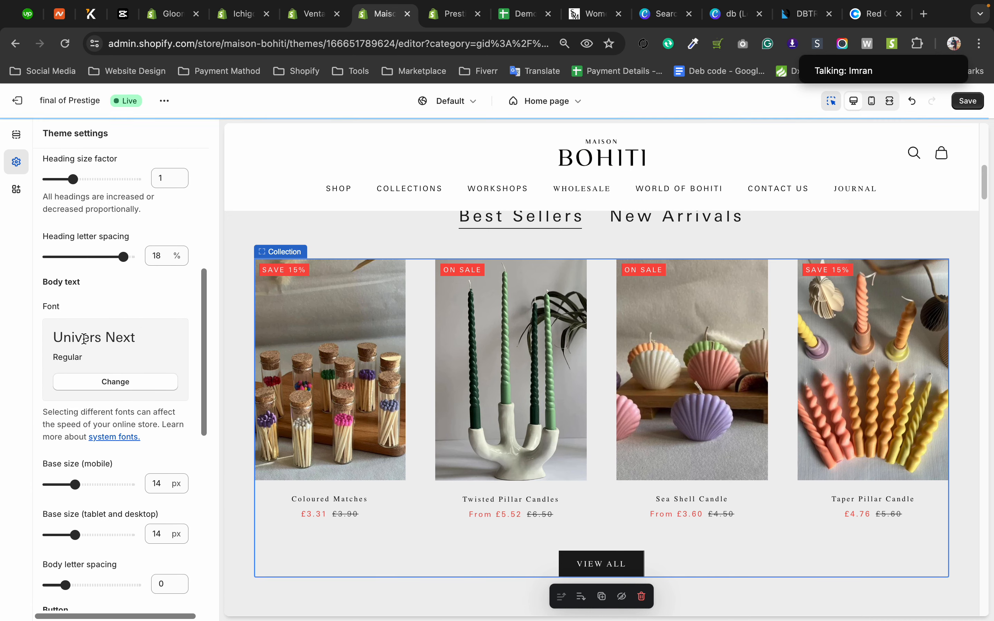
{"action": "left_click_drag", "start_coordinate": [55, 333], "coordinate": [149, 327]}
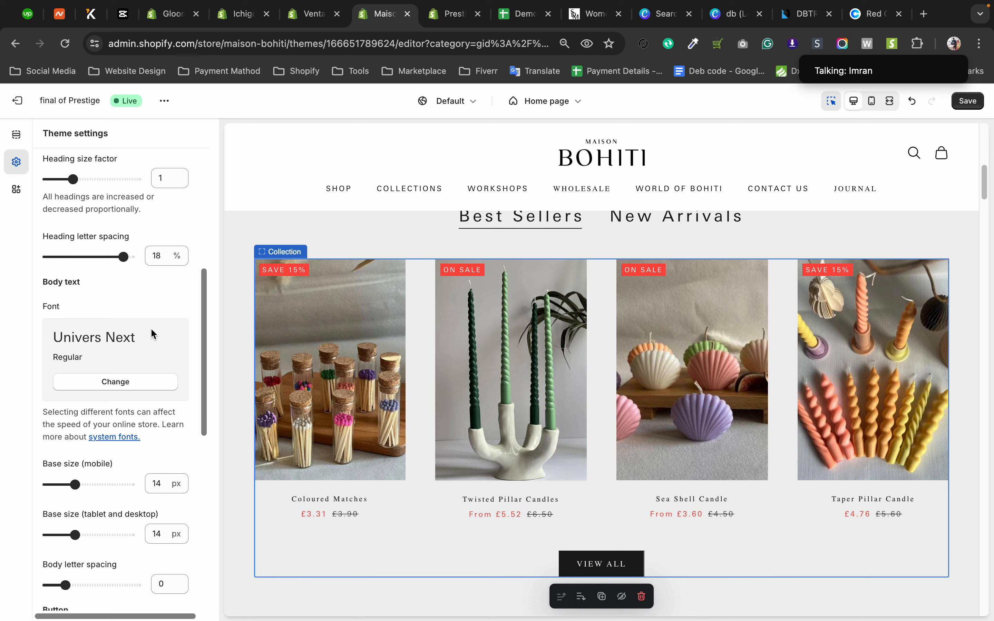
{"action": "scroll", "coordinate": [151, 330], "scroll_direction": "down", "scroll_amount": 8}
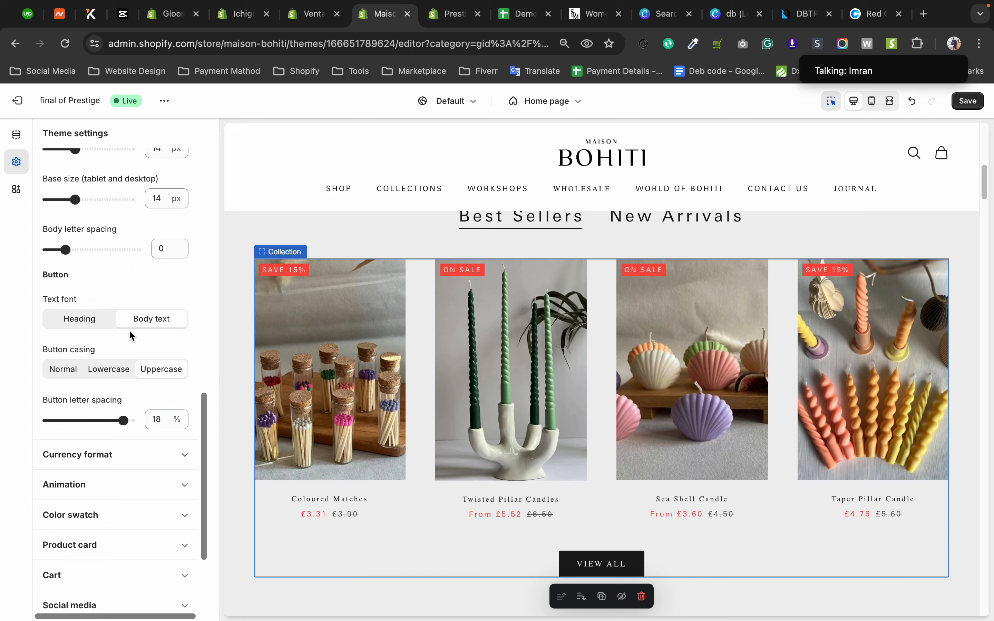
{"action": "scroll", "coordinate": [130, 334], "scroll_direction": "up", "scroll_amount": 8}
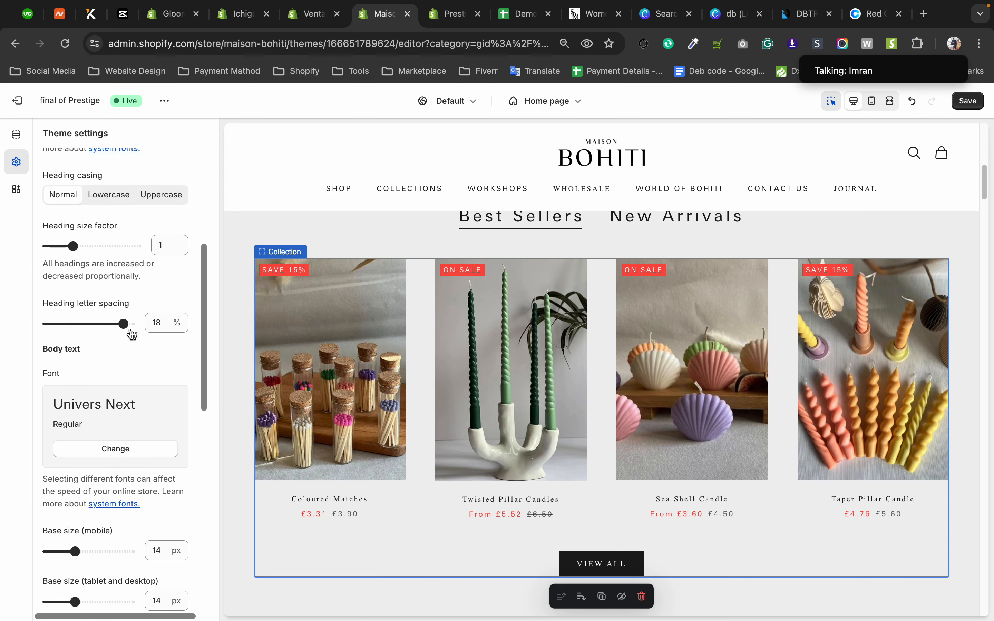
{"action": "scroll", "coordinate": [130, 329], "scroll_direction": "up", "scroll_amount": 6}
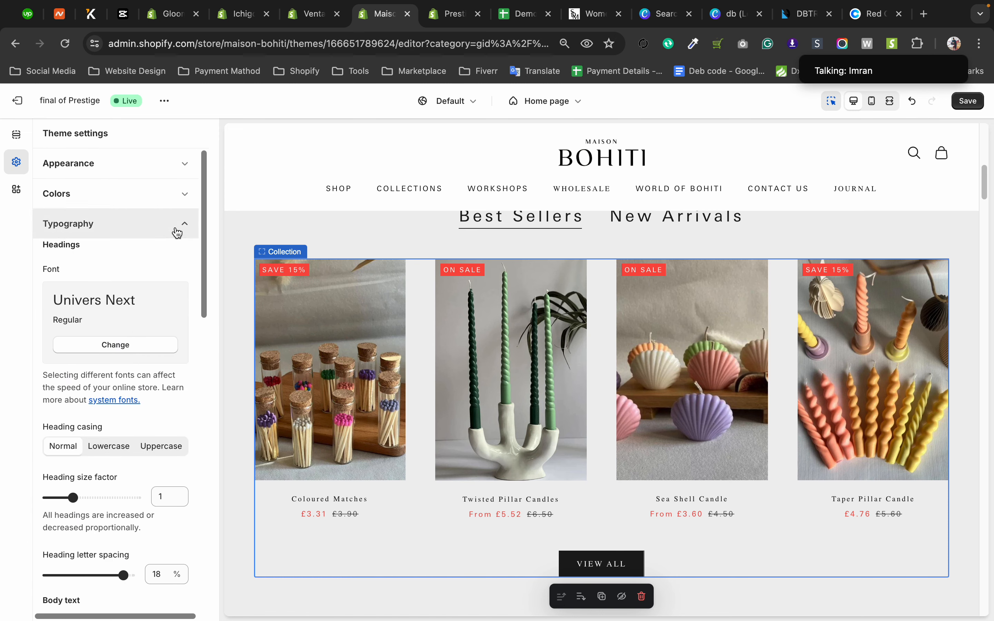
{"action": "left_click", "coordinate": [178, 230]}
{"action": "left_click", "coordinate": [188, 346]}
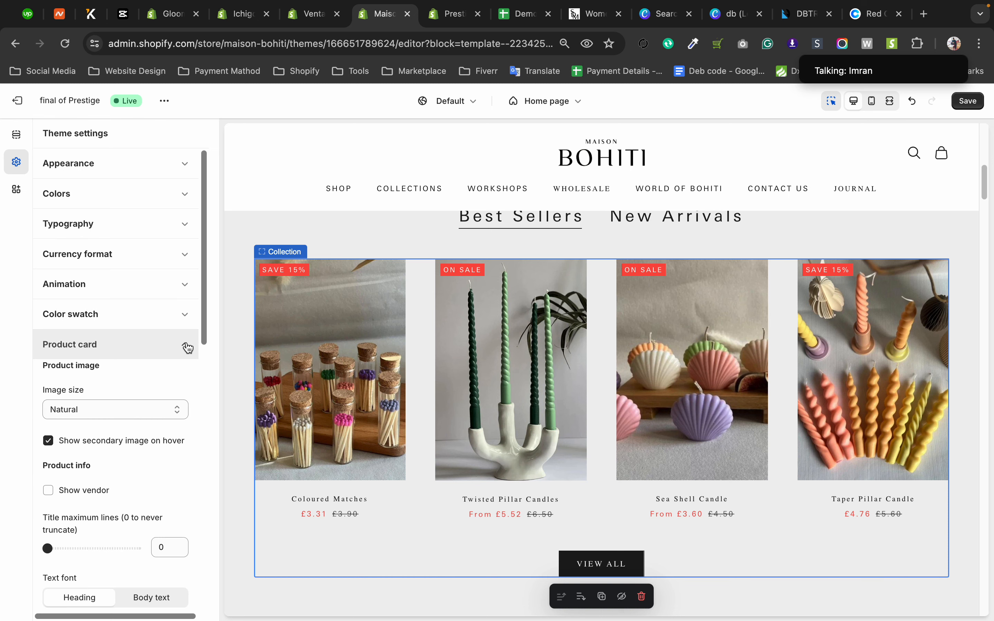
Switch to the Gloomy Spark store's theme editor and review its Product cards settings.
{"action": "left_click_drag", "start_coordinate": [204, 266], "coordinate": [216, 309]}
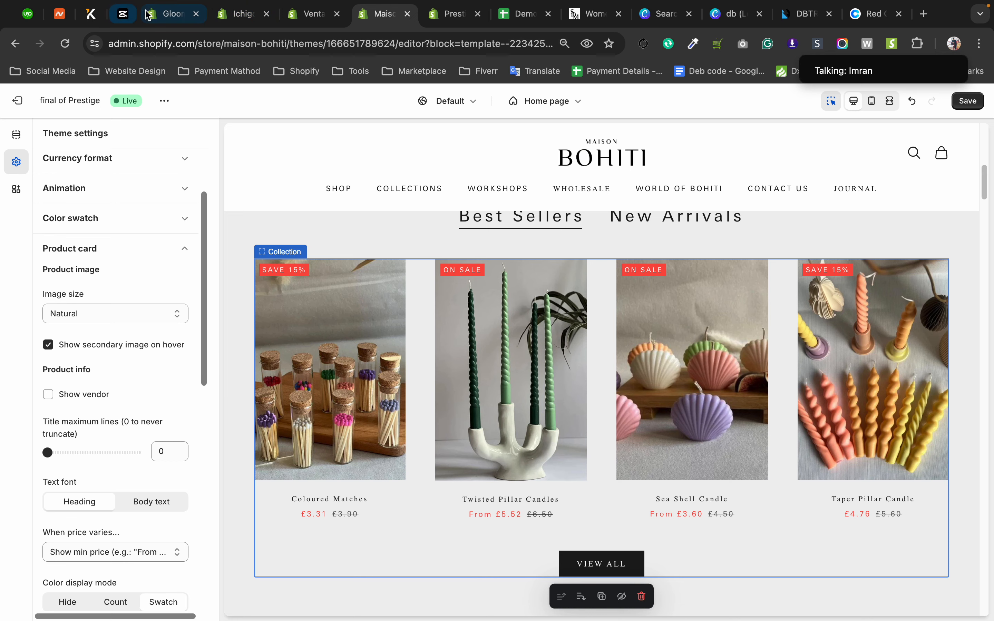
{"action": "left_click", "coordinate": [168, 13]}
{"action": "scroll", "coordinate": [78, 382], "scroll_direction": "down", "scroll_amount": 4}
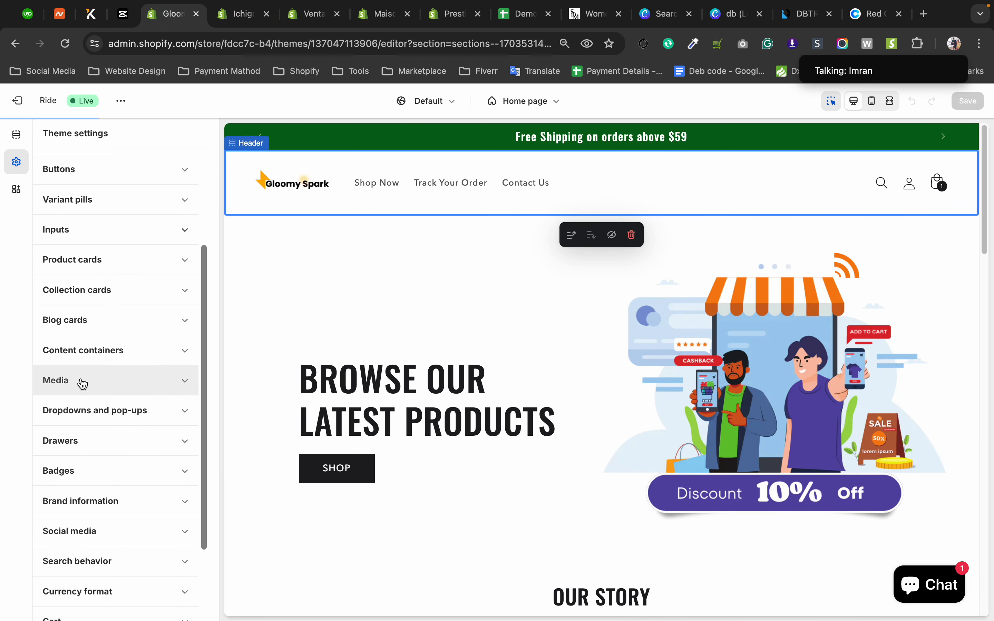
{"action": "left_click", "coordinate": [183, 263]}
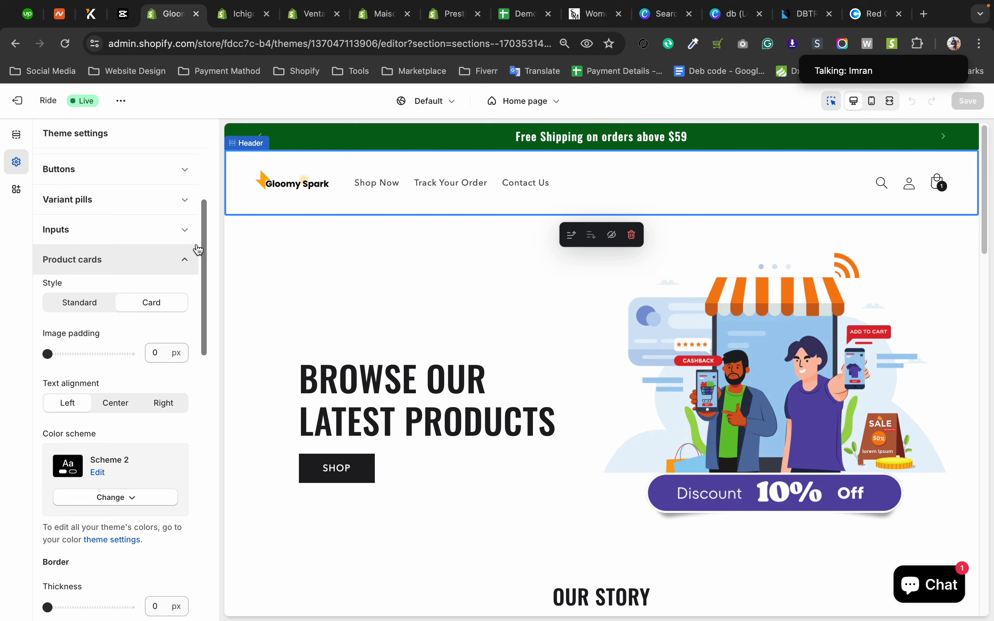
{"action": "left_click_drag", "start_coordinate": [203, 236], "coordinate": [248, 284]}
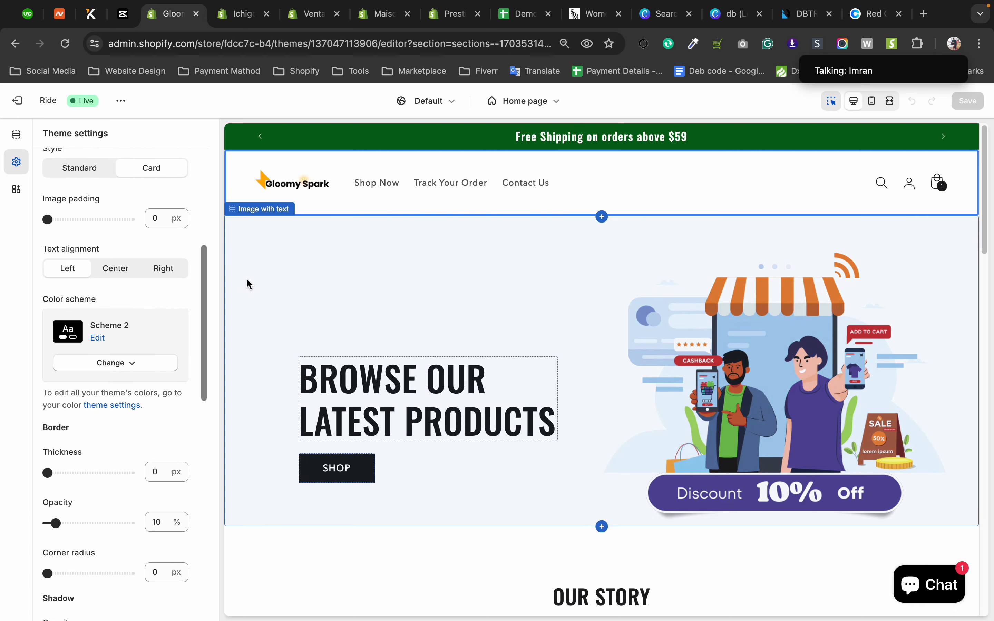
In the Ichigo store's theme editor, try the Product Card 02 layout and set the product card layout to Product Card 07.
{"action": "left_click", "coordinate": [229, 16]}
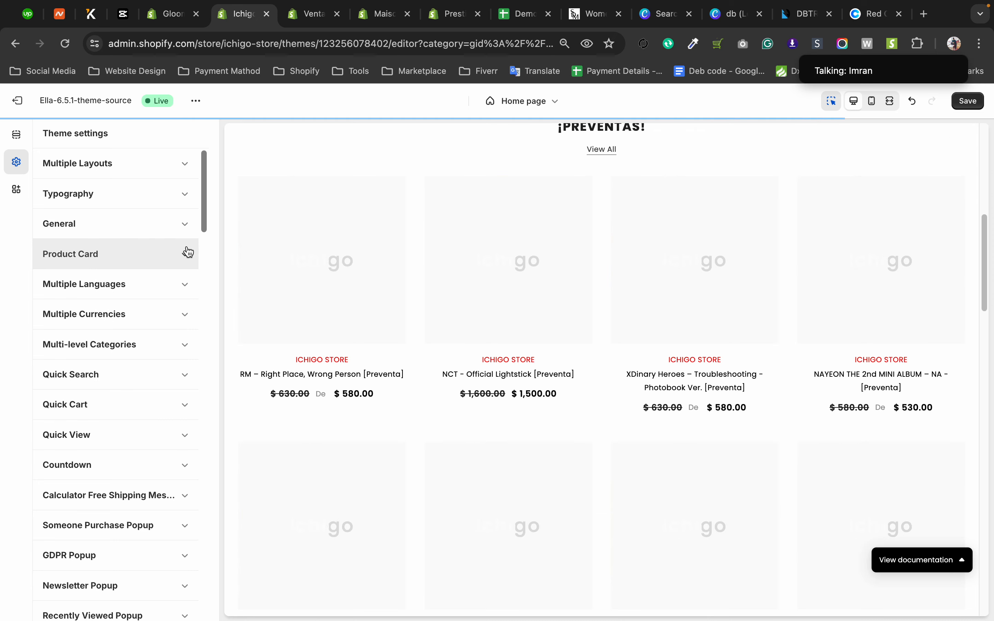
{"action": "left_click", "coordinate": [188, 257]}
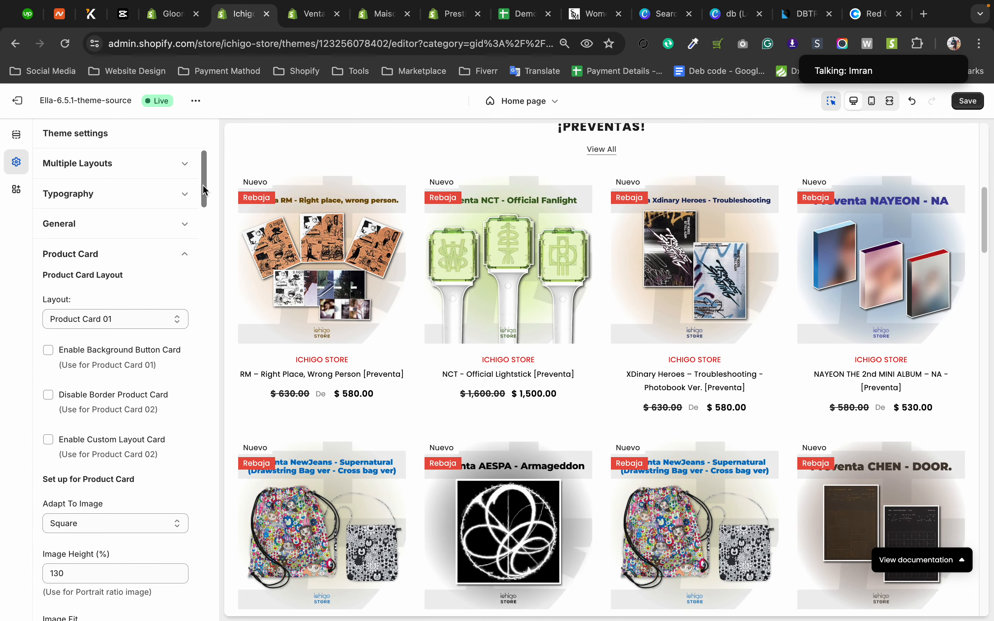
{"action": "mouse_move", "coordinate": [204, 188]}
{"action": "left_mouse_down"}
{"action": "mouse_move", "coordinate": [216, 291]}
{"action": "mouse_move", "coordinate": [201, 363]}
{"action": "mouse_move", "coordinate": [204, 460]}
{"action": "mouse_move", "coordinate": [216, 345]}
{"action": "mouse_move", "coordinate": [202, 235]}
{"action": "mouse_move", "coordinate": [210, 197]}
{"action": "left_mouse_up"}
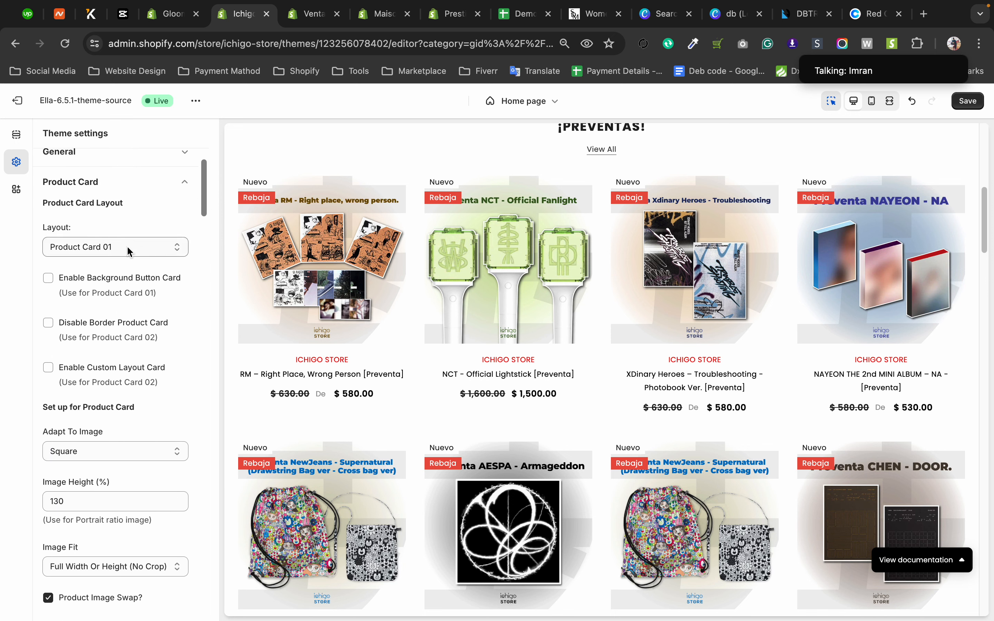
{"action": "left_click", "coordinate": [129, 251]}
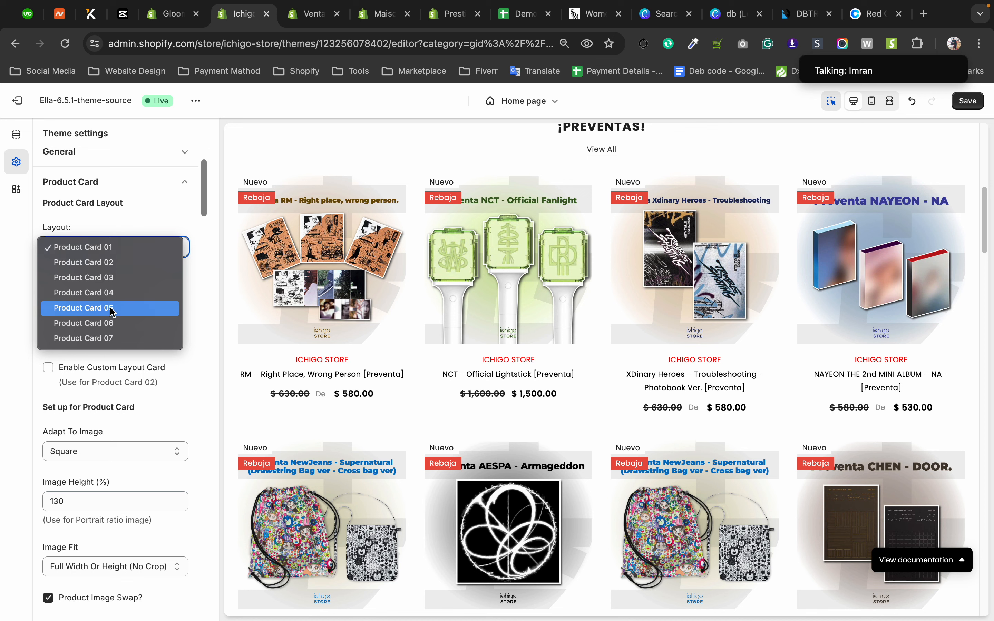
{"action": "left_click", "coordinate": [108, 268]}
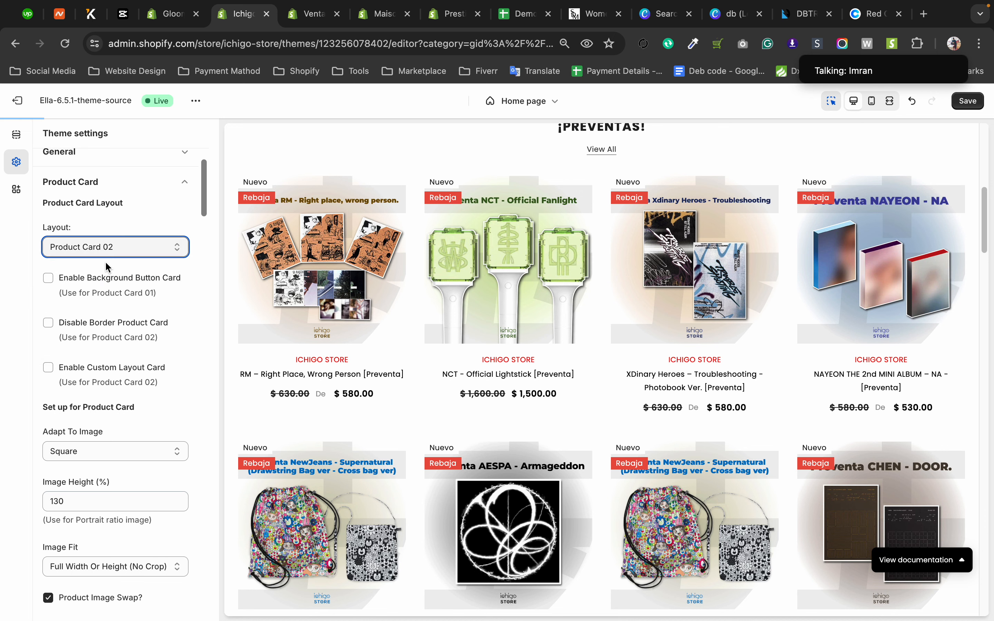
{"action": "left_click", "coordinate": [114, 247]}
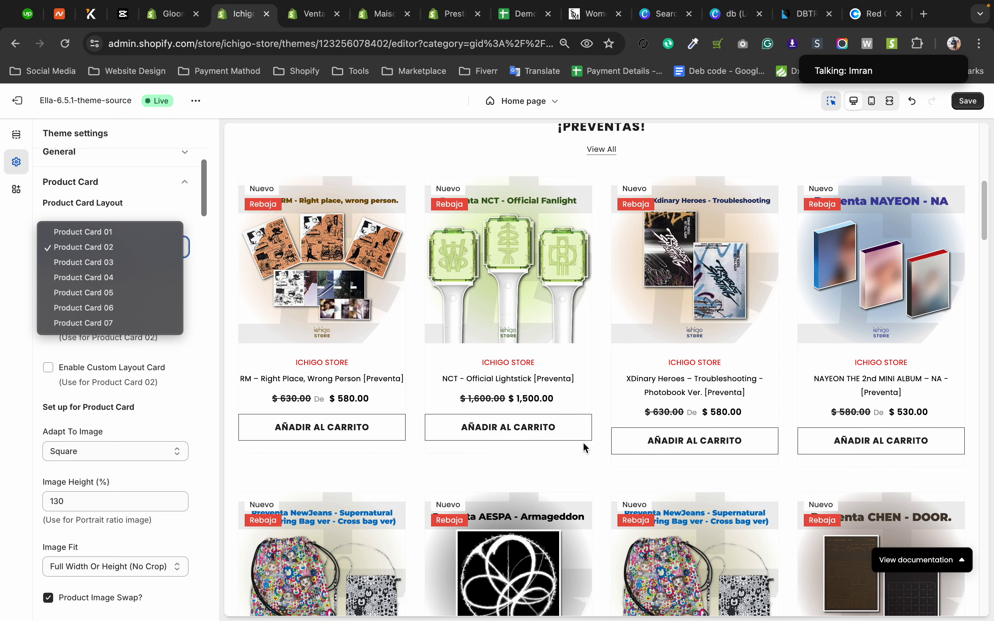
{"action": "left_click", "coordinate": [103, 322]}
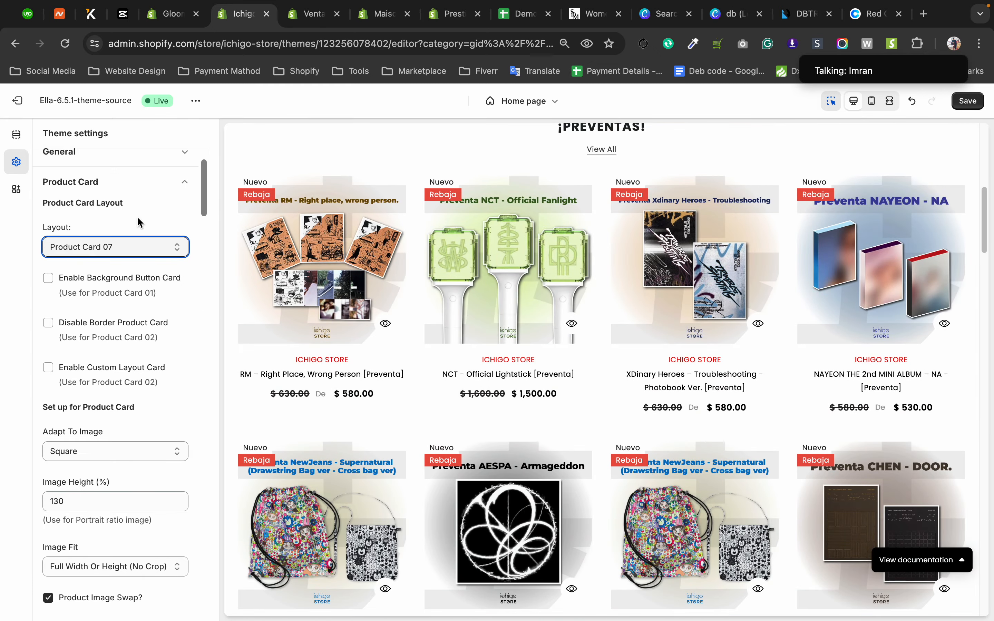
Return to the Maison Bohiti theme editor and review the Product card options from image size through promotion.
{"action": "left_click", "coordinate": [310, 14]}
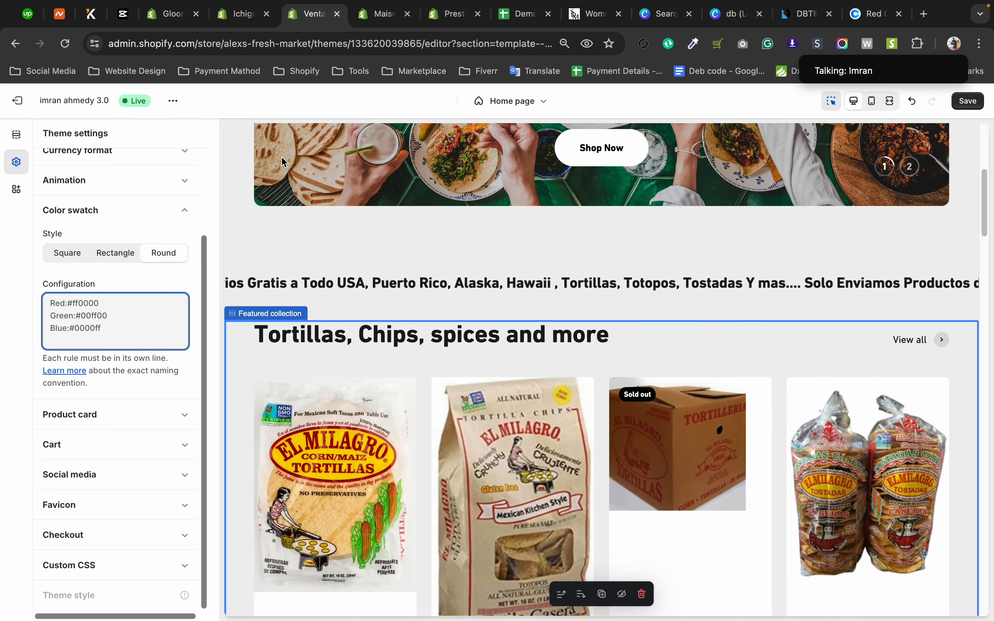
{"action": "left_click", "coordinate": [372, 22]}
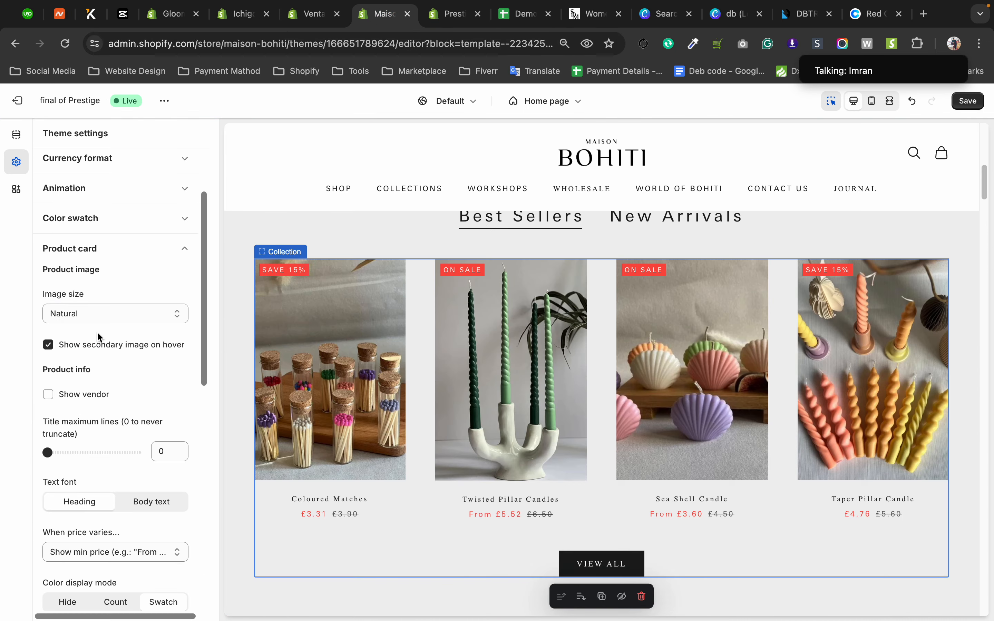
{"action": "left_click_drag", "start_coordinate": [206, 228], "coordinate": [209, 250]}
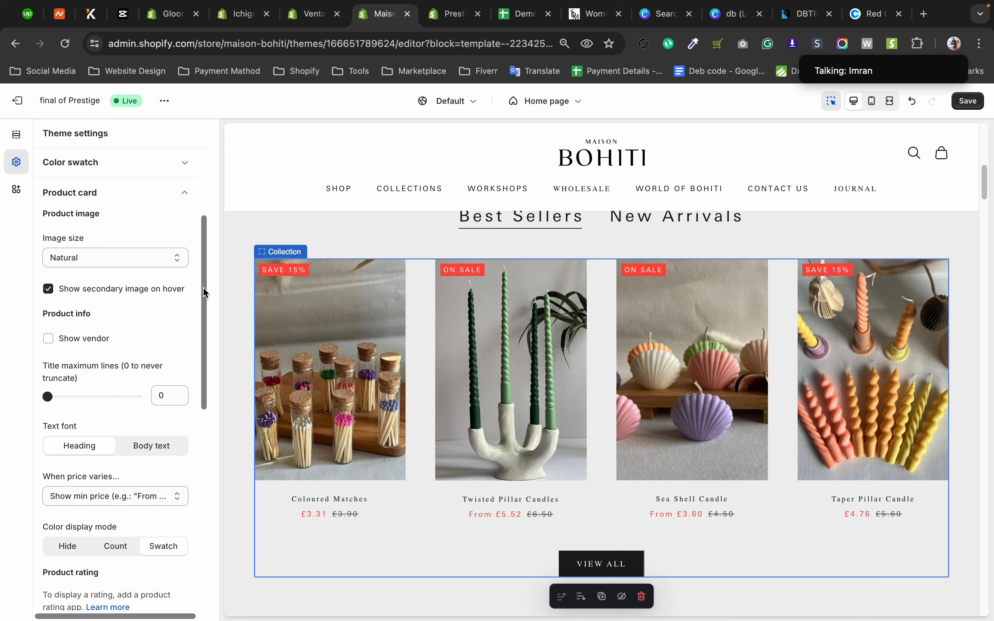
{"action": "left_click_drag", "start_coordinate": [207, 295], "coordinate": [207, 307]}
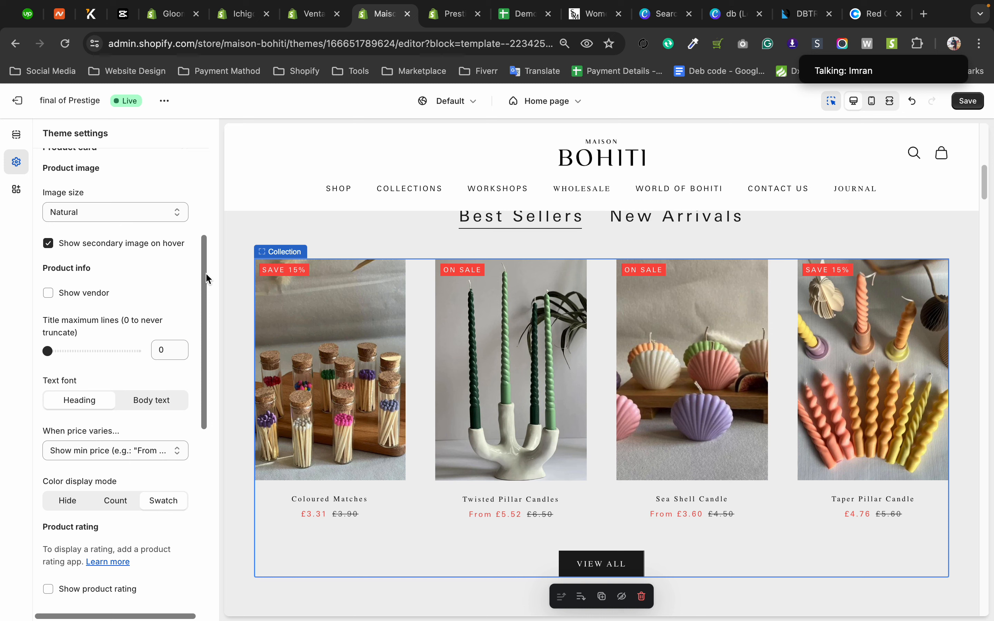
{"action": "left_click_drag", "start_coordinate": [205, 273], "coordinate": [191, 475]}
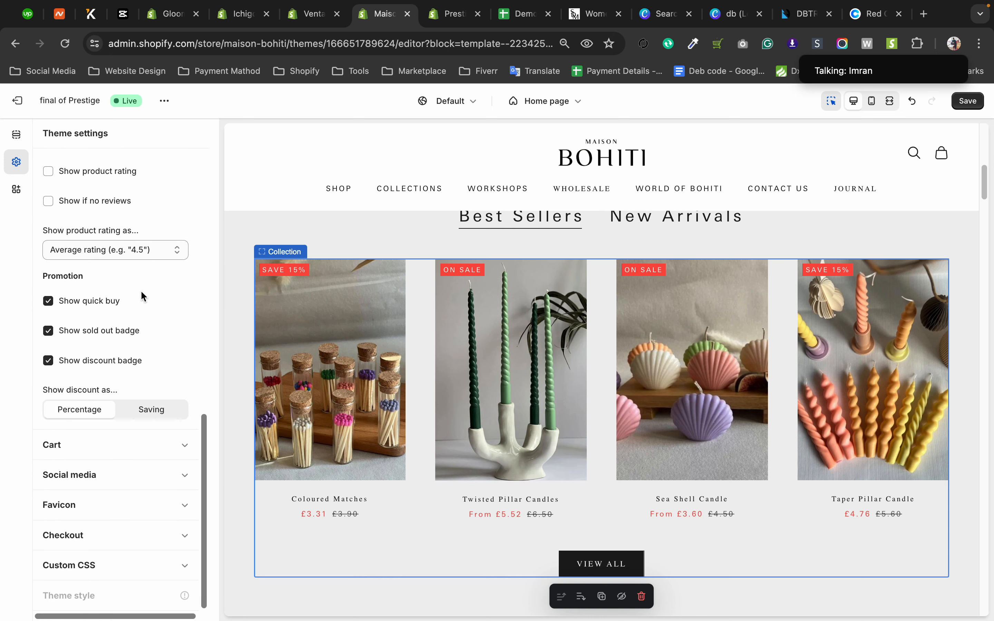
Check the product card hover preview on Twisted Pillar Candles and enable the product rating on the cards.
{"action": "scroll", "coordinate": [142, 292], "scroll_direction": "up", "scroll_amount": 1}
{"action": "mouse_move", "coordinate": [557, 446]}
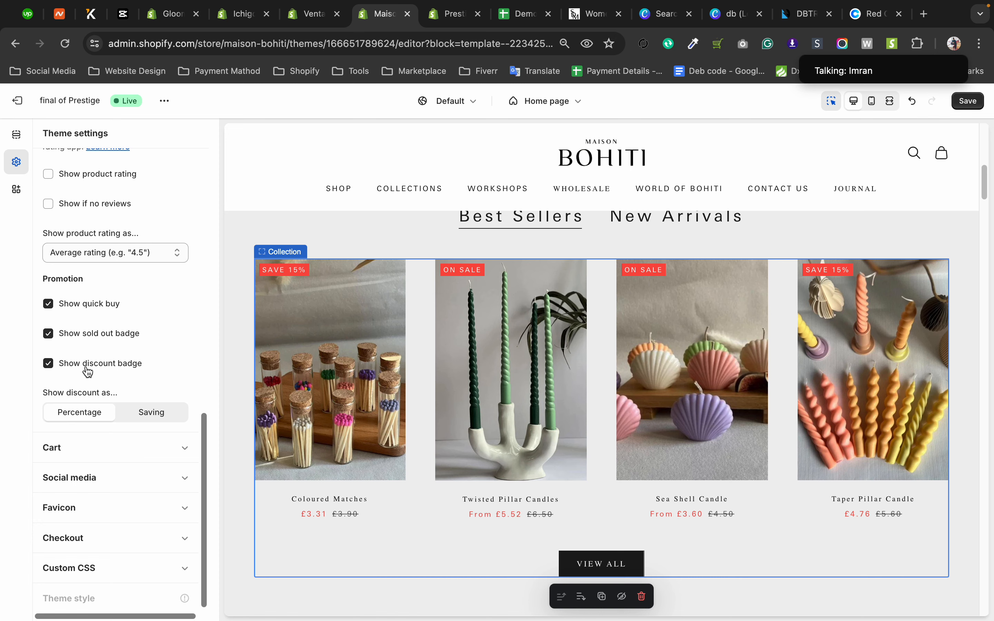
{"action": "mouse_move", "coordinate": [522, 296]}
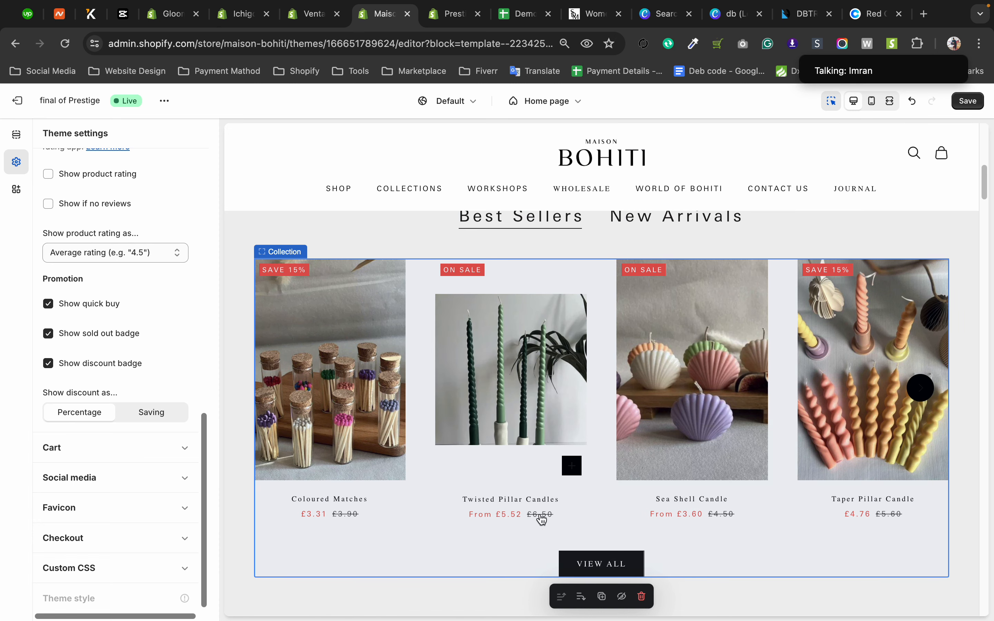
{"action": "scroll", "coordinate": [53, 350], "scroll_direction": "up", "scroll_amount": 2}
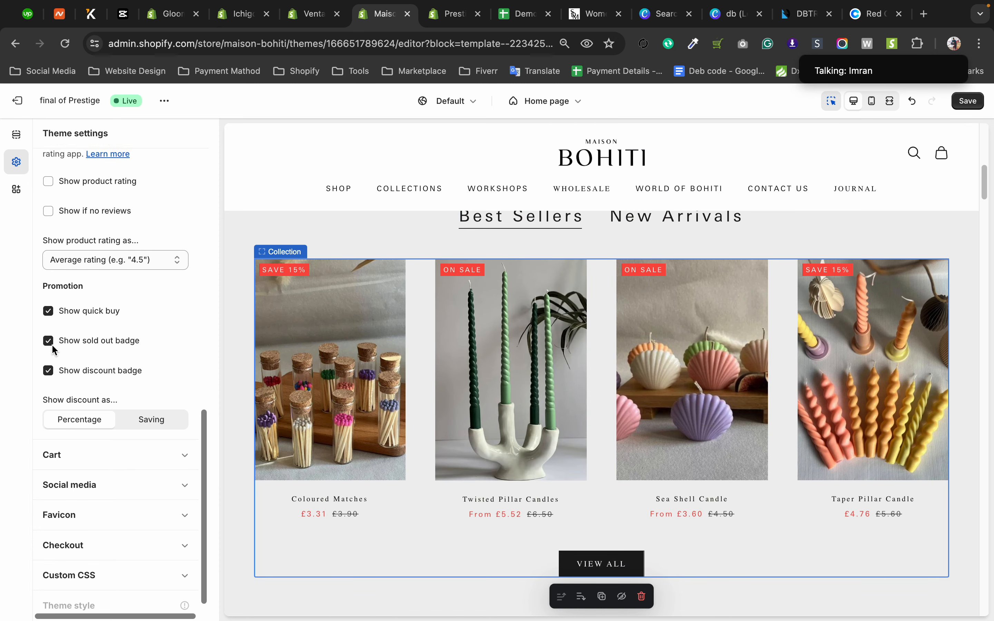
{"action": "left_click", "coordinate": [48, 211]}
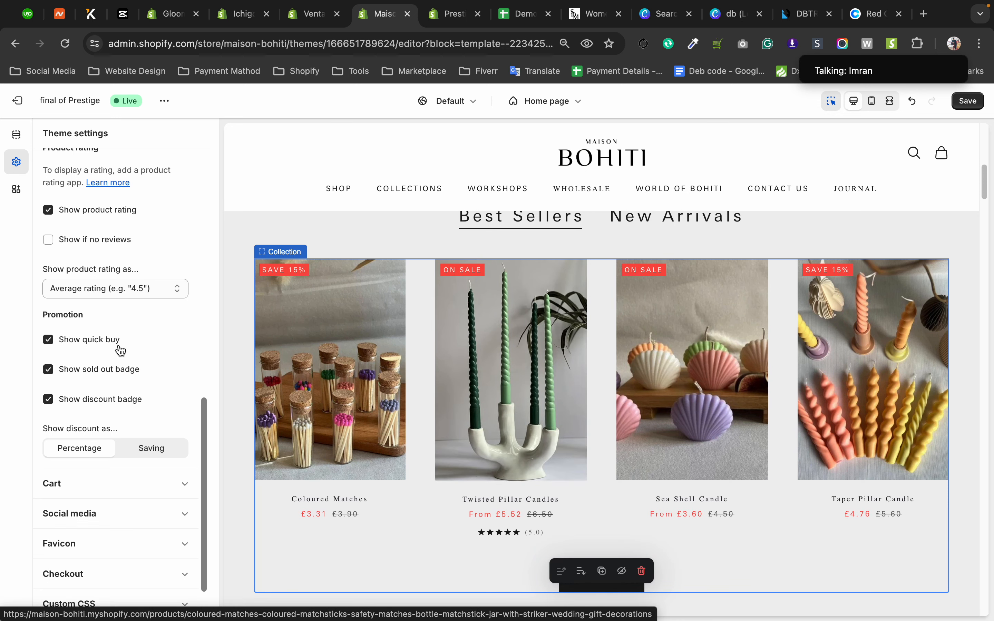
Open the Cart settings and review the available cart icon options without changing the selection.
{"action": "scroll", "coordinate": [117, 347], "scroll_direction": "down", "scroll_amount": 2}
{"action": "left_click", "coordinate": [116, 451]}
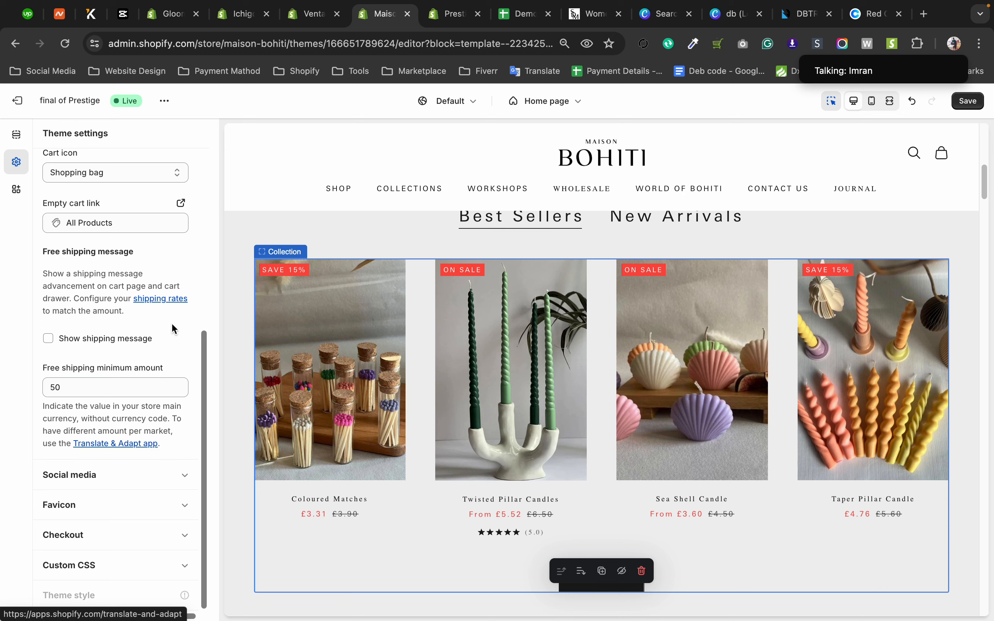
{"action": "left_click_drag", "start_coordinate": [208, 372], "coordinate": [207, 293]}
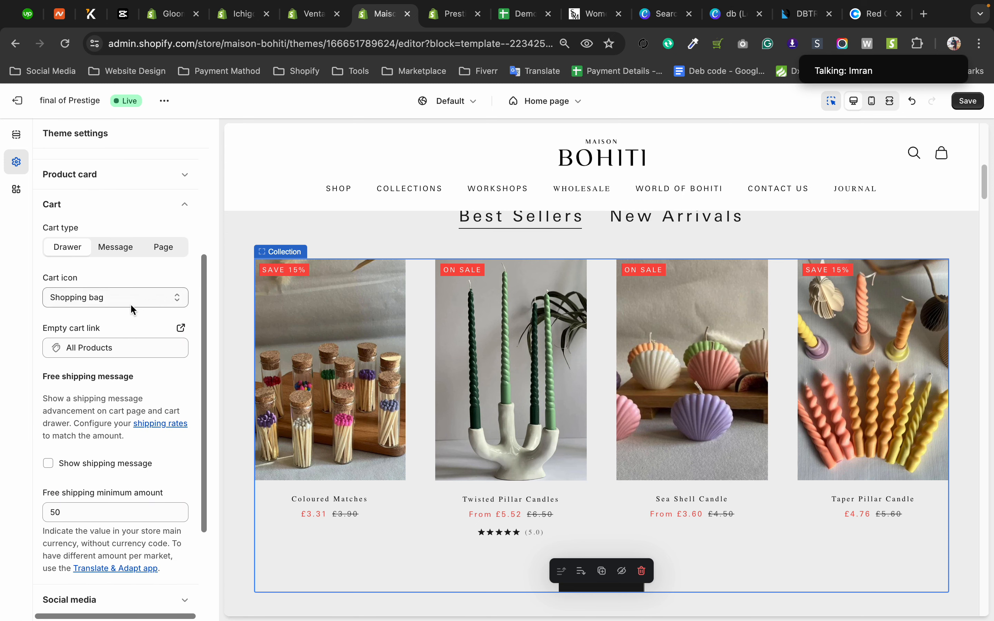
{"action": "left_click", "coordinate": [119, 304]}
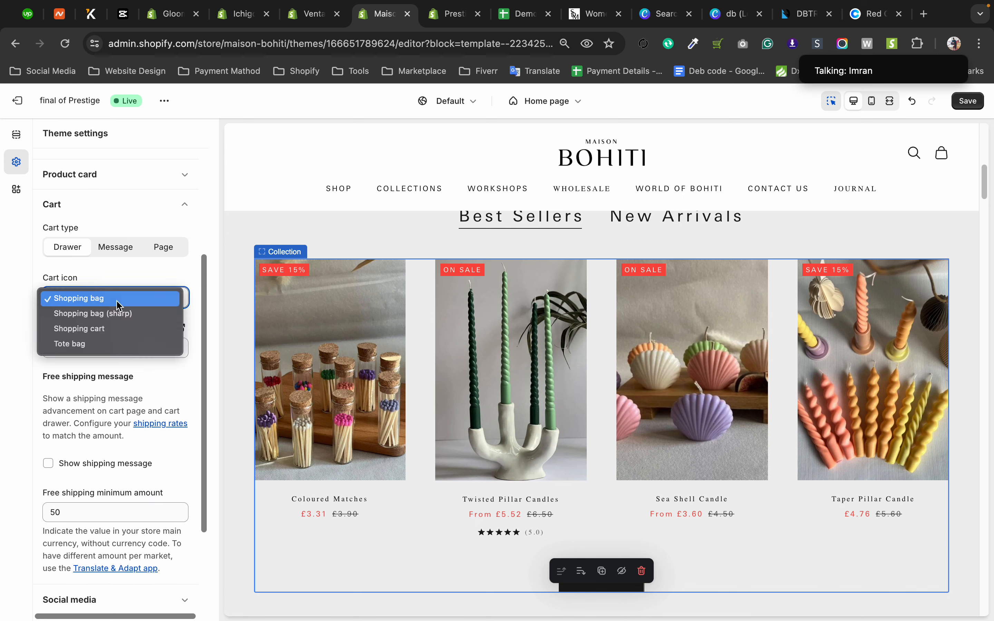
{"action": "left_click", "coordinate": [2, 390]}
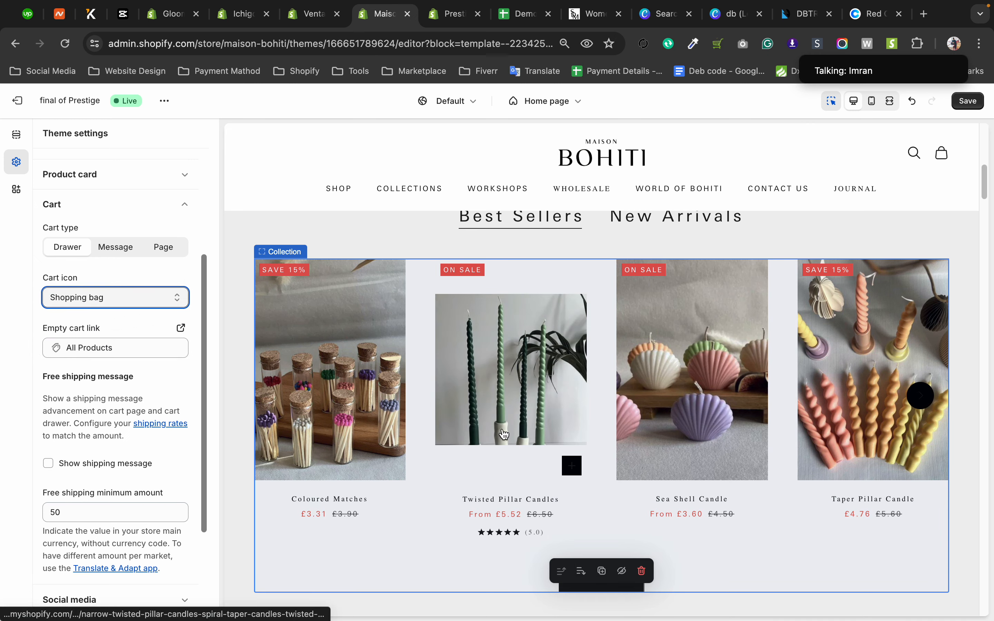
Add one Beige Twisted Pillar Candle to the cart through quick buy in the store preview.
{"action": "left_click", "coordinate": [572, 468]}
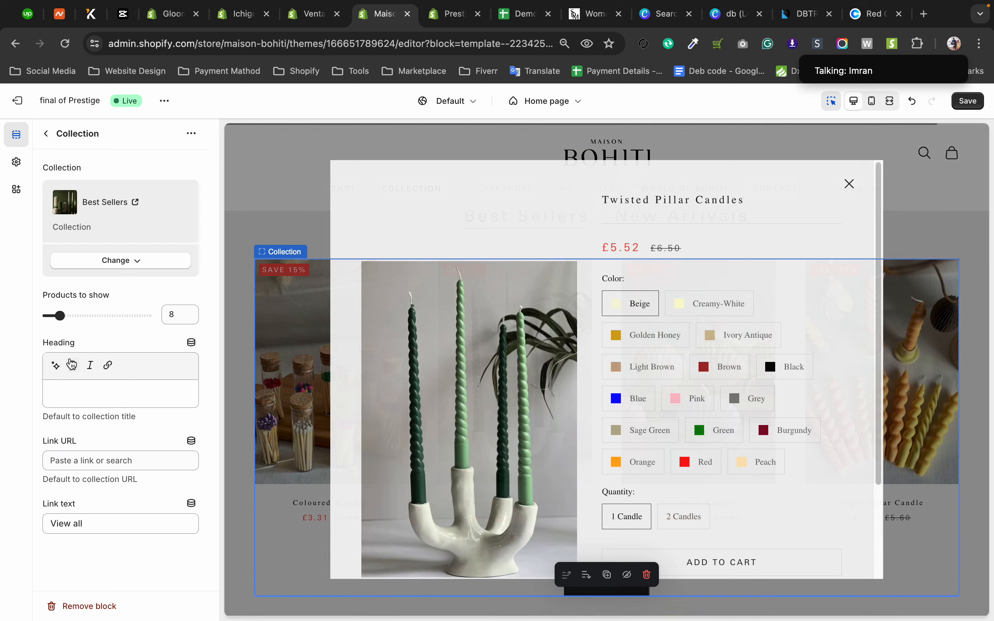
{"action": "scroll", "coordinate": [725, 512], "scroll_direction": "down", "scroll_amount": 3}
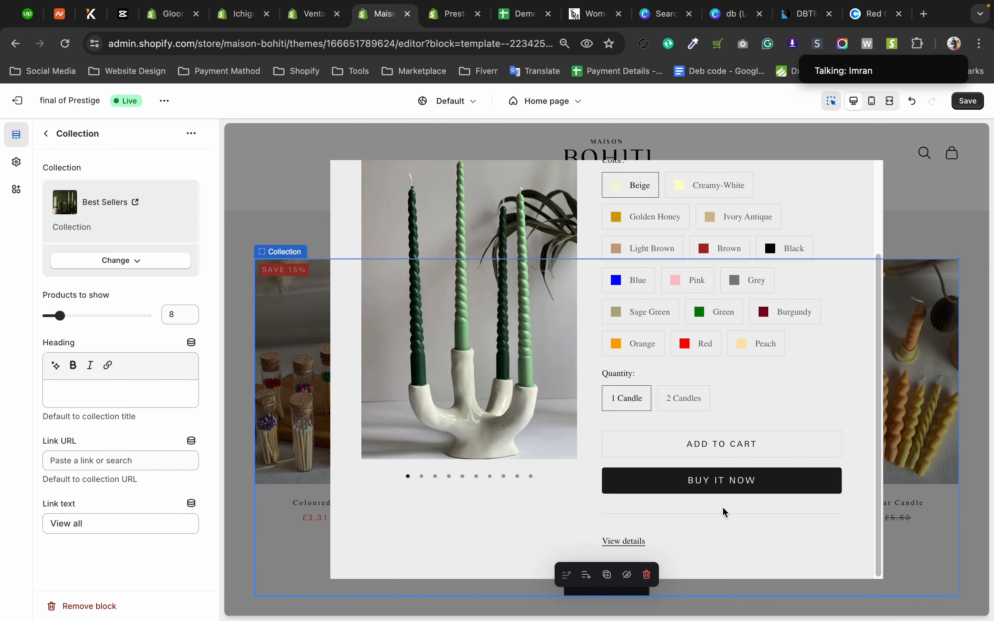
{"action": "left_click", "coordinate": [723, 443]}
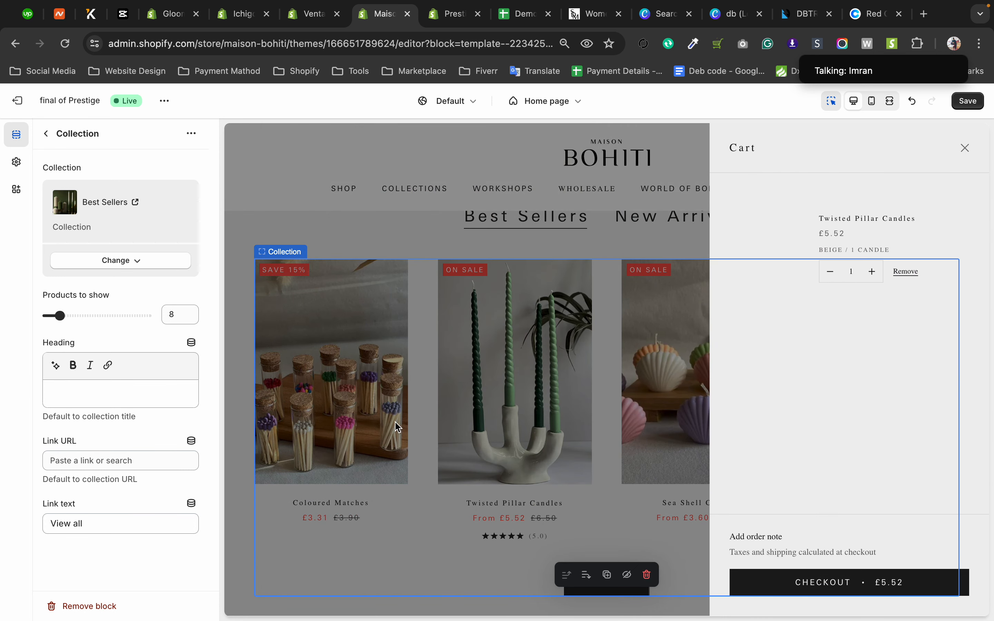
Return to the Cart settings, try the Shopping cart icon and set the cart icon to Shopping bag (sharp).
{"action": "left_click", "coordinate": [16, 162]}
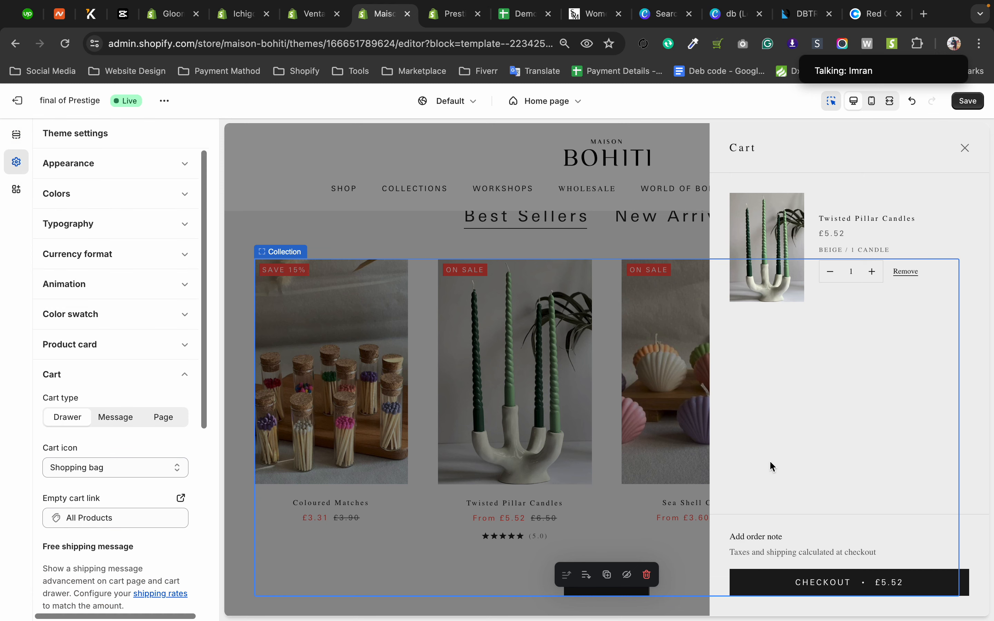
{"action": "scroll", "coordinate": [140, 479], "scroll_direction": "down", "scroll_amount": 1}
{"action": "left_click", "coordinate": [119, 447]}
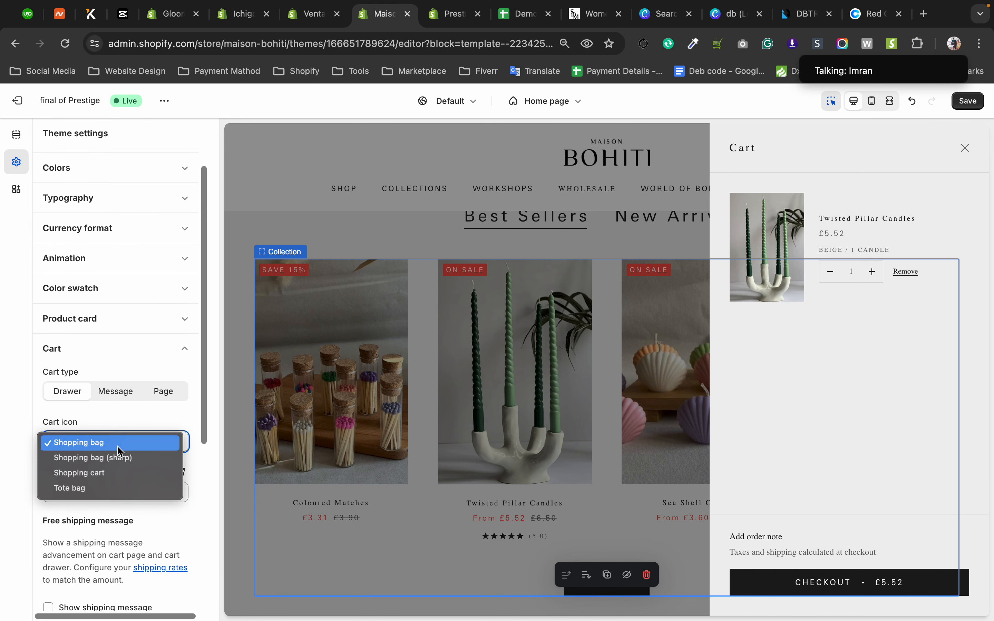
{"action": "left_click", "coordinate": [112, 473]}
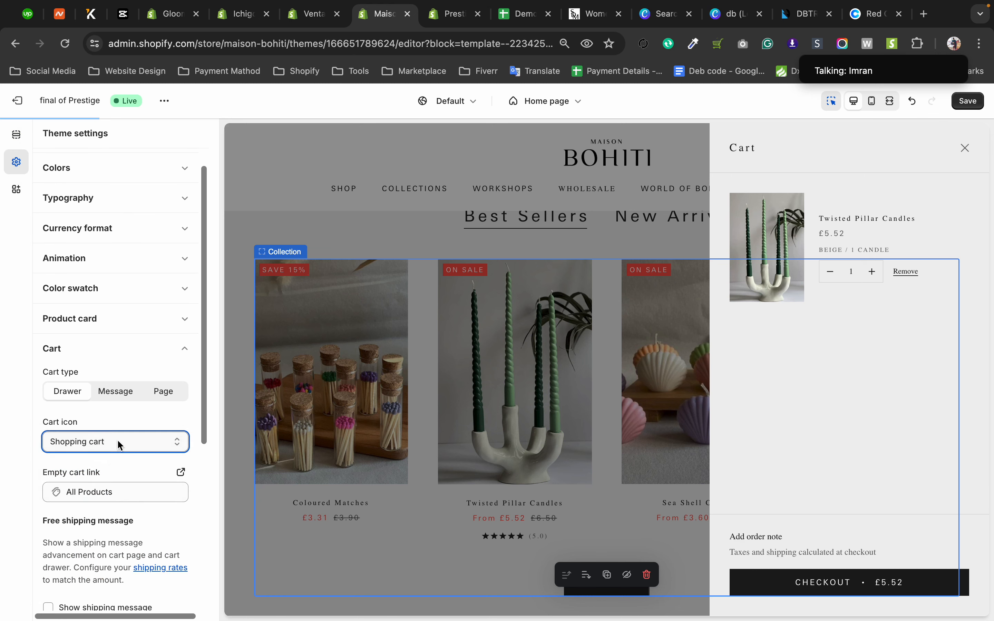
{"action": "left_click", "coordinate": [119, 444]}
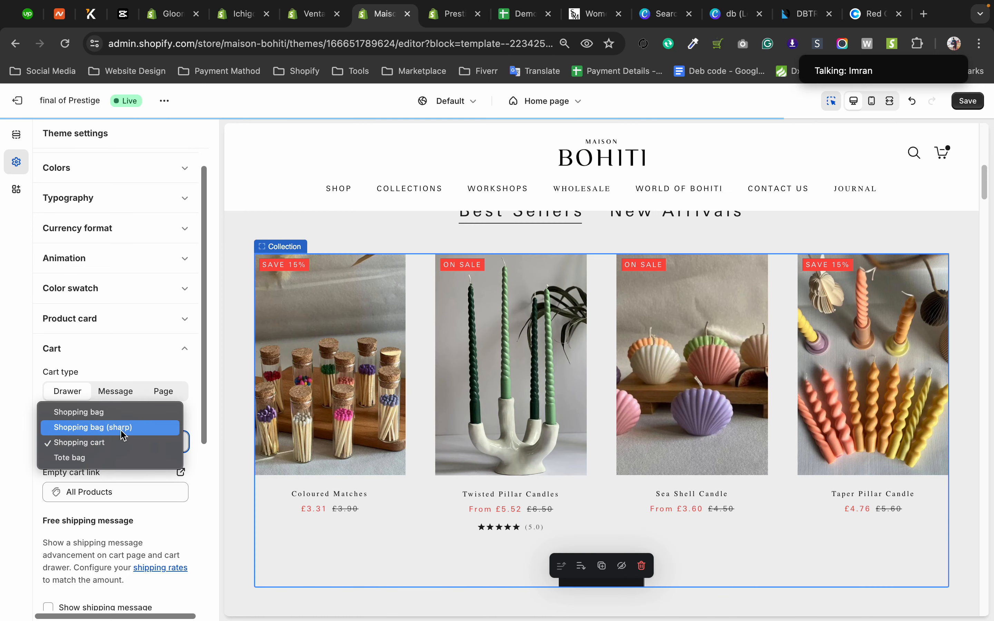
{"action": "left_click", "coordinate": [123, 429]}
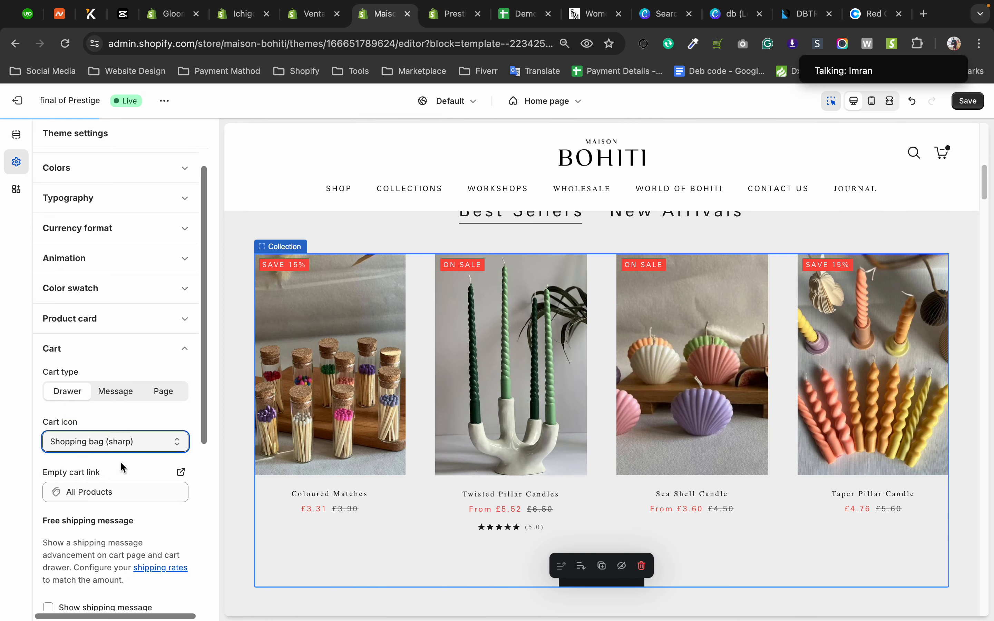
Open and close the cart from the header in the preview, then return to the Cart theme settings.
{"action": "left_click", "coordinate": [944, 151]}
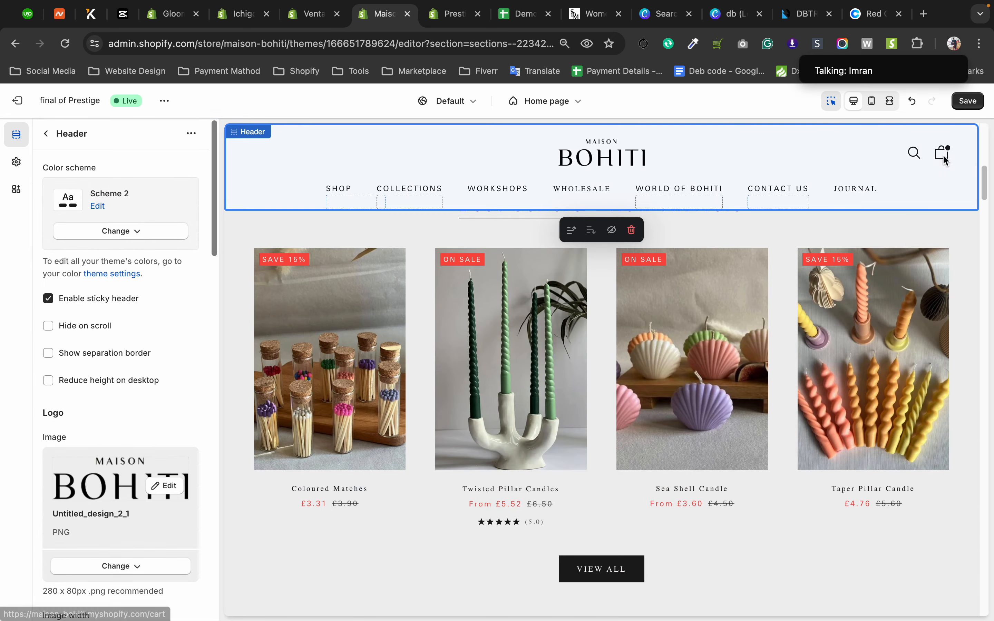
{"action": "left_click", "coordinate": [942, 155]}
{"action": "left_click", "coordinate": [965, 150]}
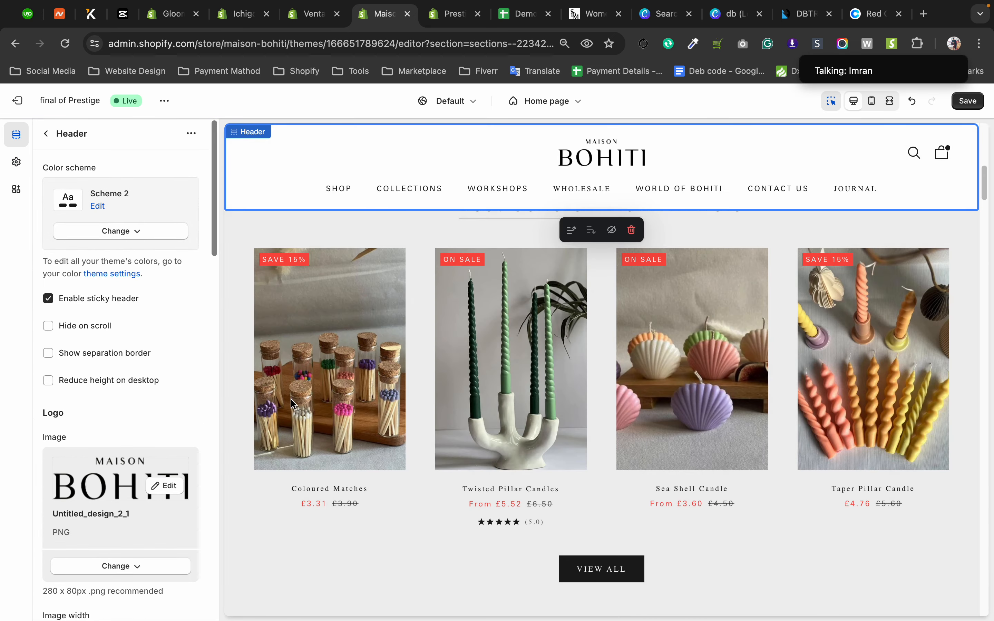
{"action": "left_click", "coordinate": [16, 161]}
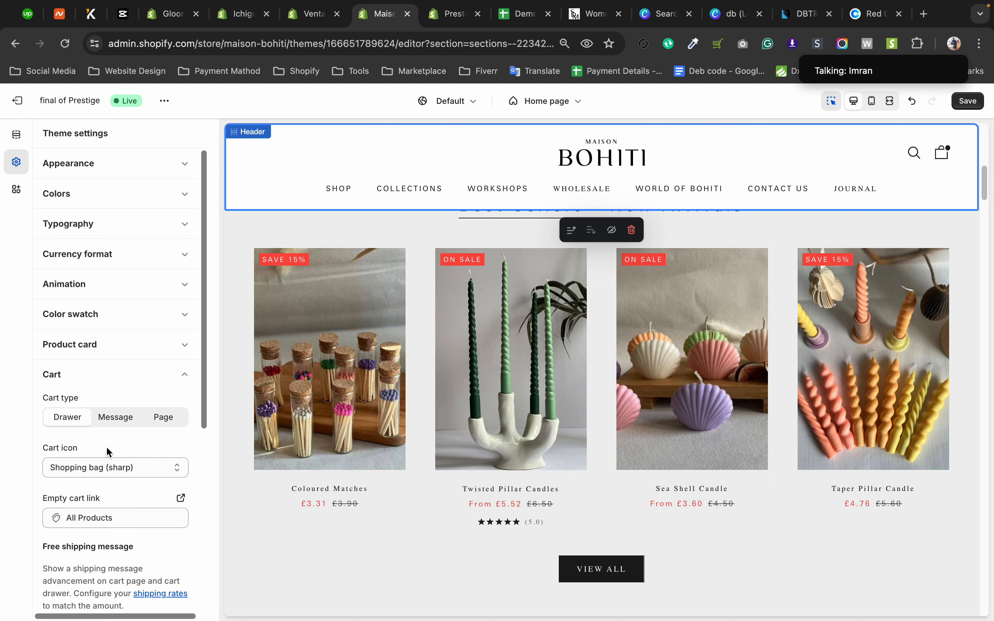
Review the cart icon options in the Cart settings, keeping Shopping bag (sharp) selected.
{"action": "scroll", "coordinate": [109, 453], "scroll_direction": "down", "scroll_amount": 2}
{"action": "left_click", "coordinate": [102, 439]}
{"action": "left_click", "coordinate": [1, 438]}
{"action": "left_click", "coordinate": [38, 414]}
{"action": "left_click_drag", "start_coordinate": [37, 417], "coordinate": [78, 415]}
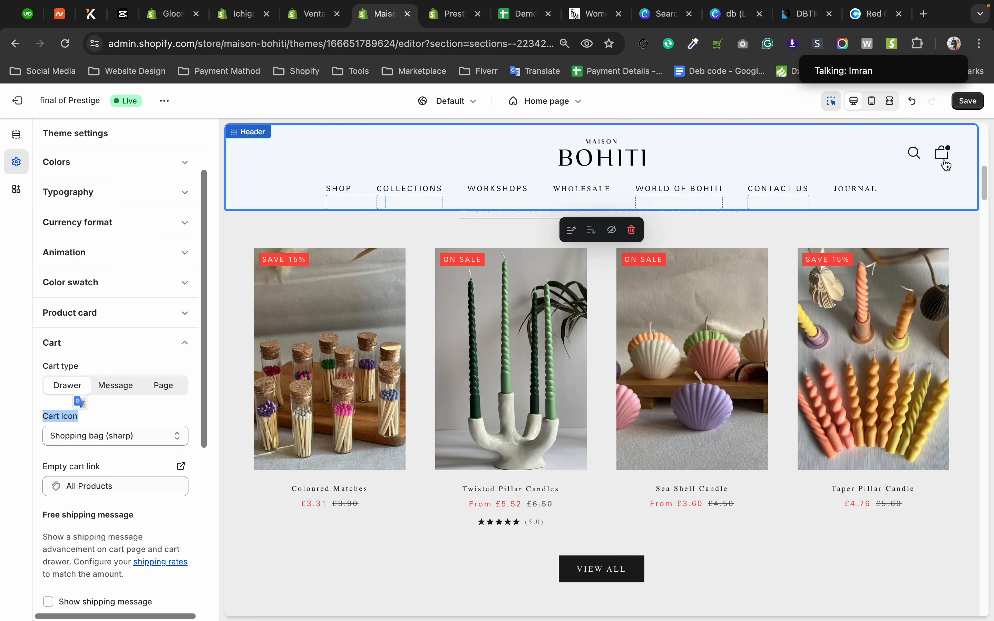
{"action": "left_click", "coordinate": [132, 443]}
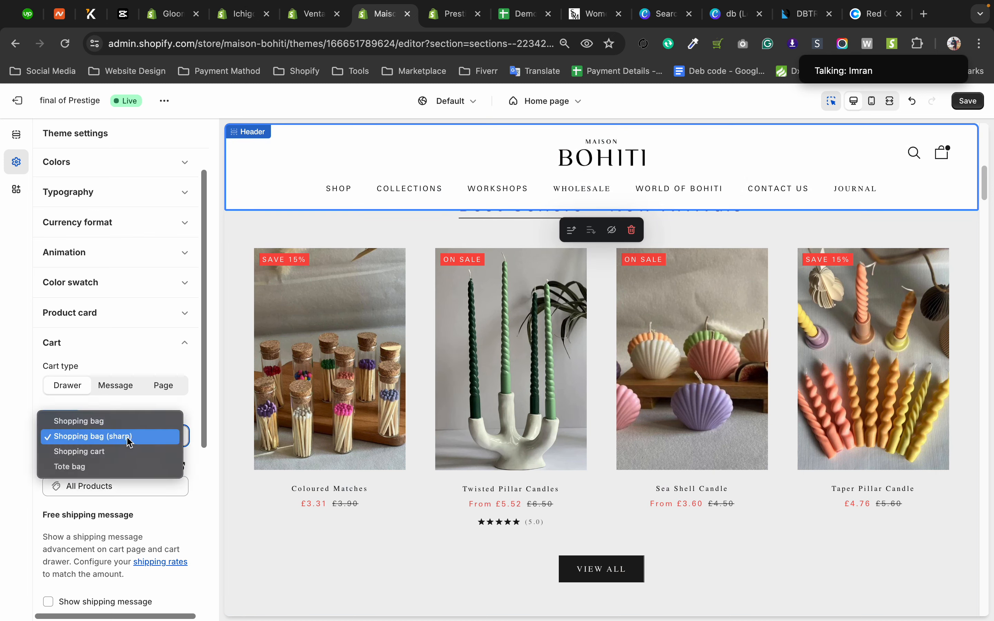
{"action": "left_click", "coordinate": [36, 390]}
Try the Message cart type in the Cart settings and switch the cart type to Page.
{"action": "left_click_drag", "start_coordinate": [41, 366], "coordinate": [80, 368]}
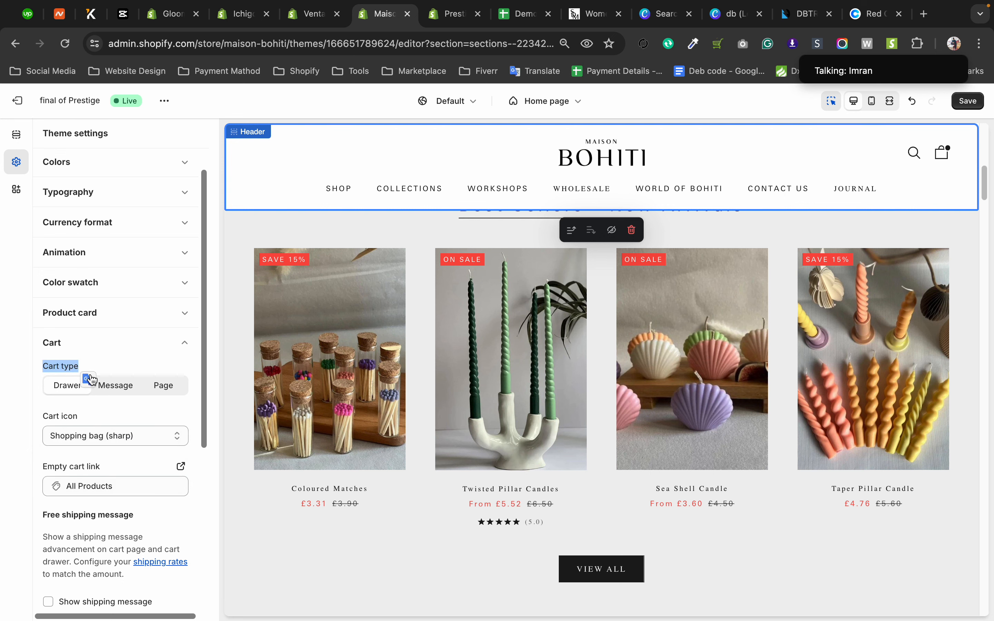
{"action": "left_click", "coordinate": [127, 396]}
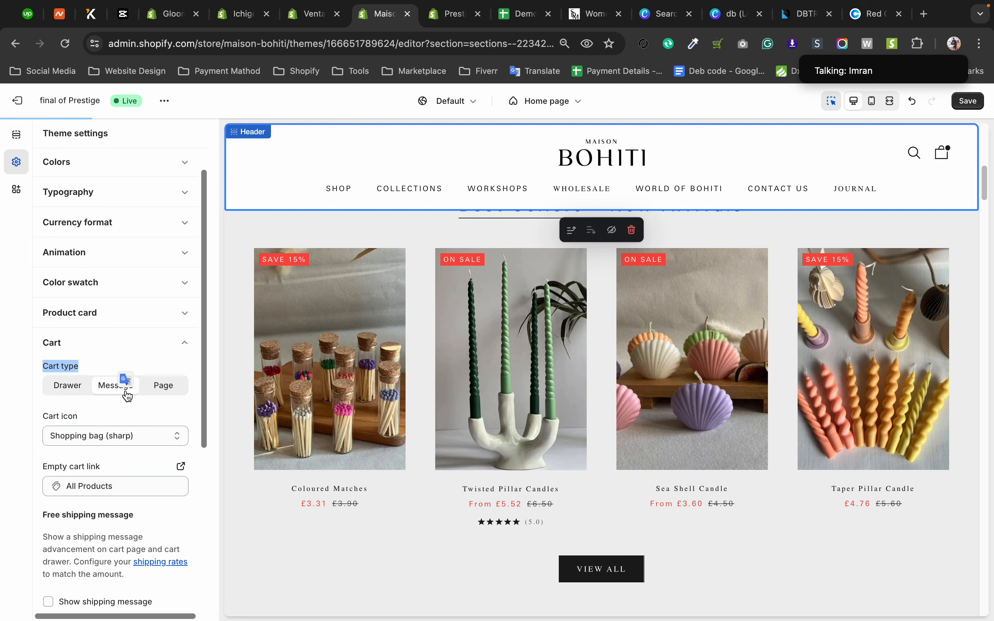
{"action": "left_click", "coordinate": [166, 388]}
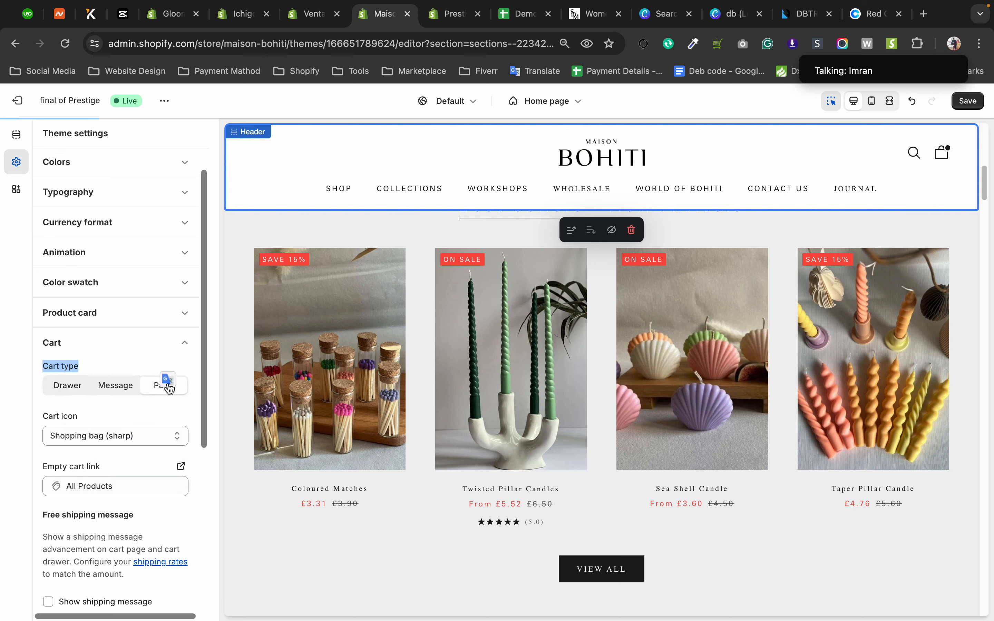
Open the Twisted Pillar Candles product page in the store preview and add one Beige candle to the cart.
{"action": "left_click", "coordinate": [562, 490]}
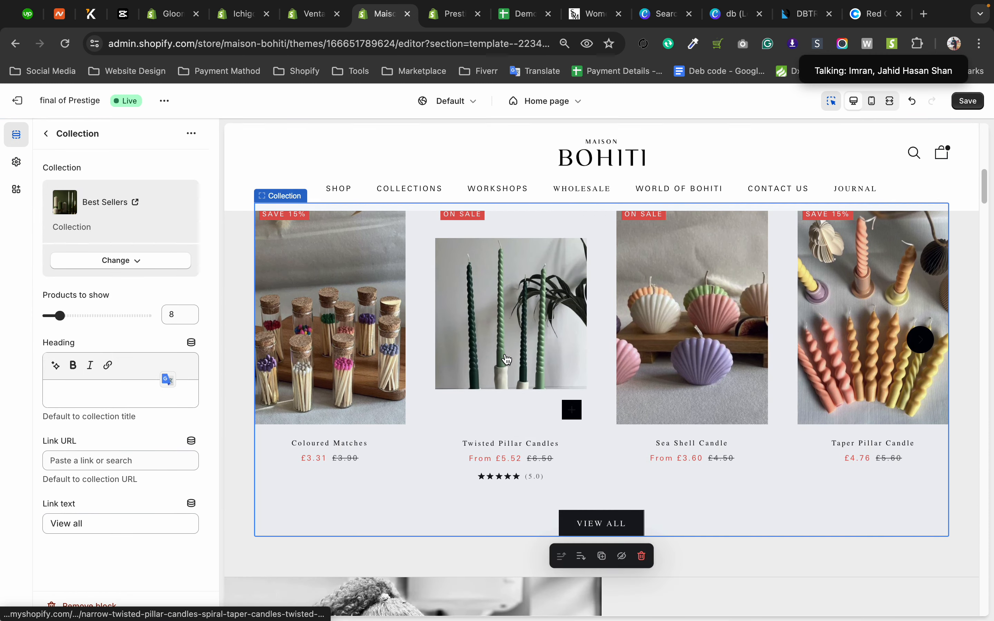
{"action": "left_click", "coordinate": [507, 360]}
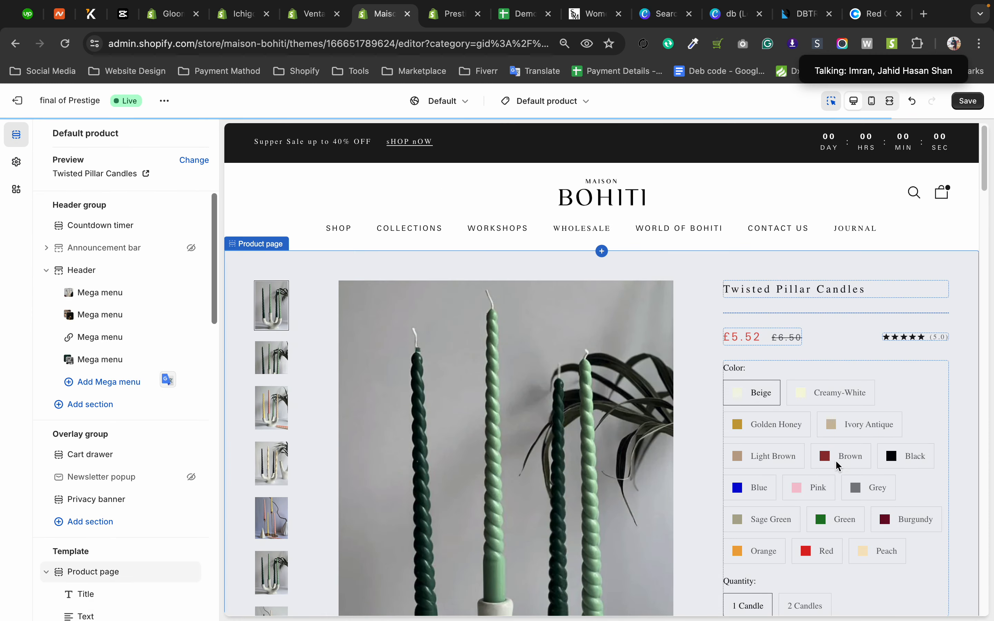
{"action": "scroll", "coordinate": [836, 460], "scroll_direction": "down", "scroll_amount": 10}
{"action": "left_click", "coordinate": [835, 472]}
{"action": "scroll", "coordinate": [828, 497], "scroll_direction": "up", "scroll_amount": 8}
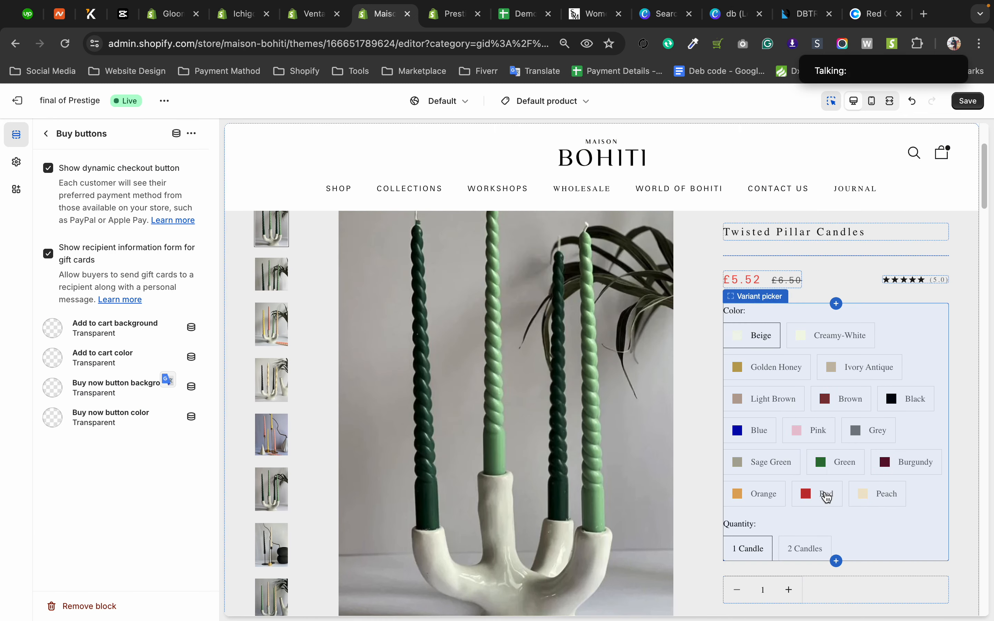
{"action": "scroll", "coordinate": [827, 496], "scroll_direction": "down", "scroll_amount": 4}
{"action": "left_click", "coordinate": [833, 473]}
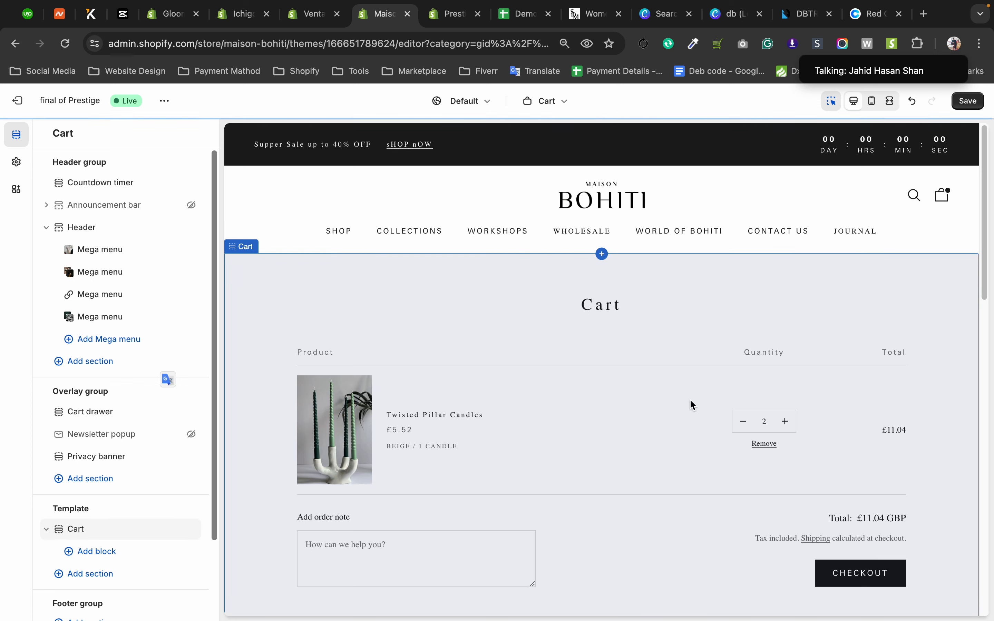
Expand the meeting's participant thumbnails, mute the speaking participant and collapse the thumbnails again.
{"action": "mouse_move", "coordinate": [854, 54]}
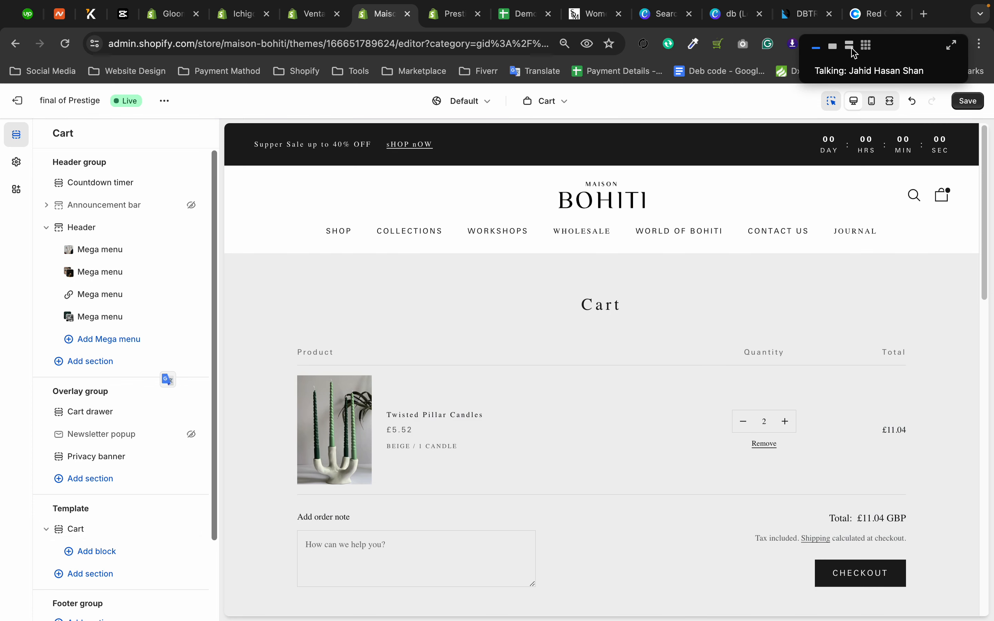
{"action": "left_click", "coordinate": [854, 50]}
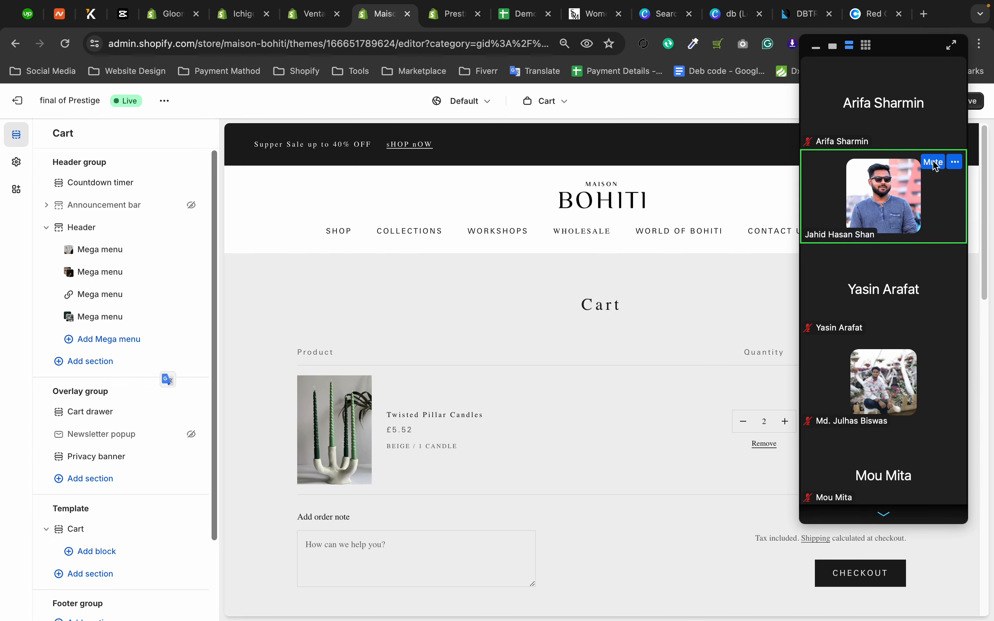
{"action": "left_click", "coordinate": [935, 163]}
{"action": "left_click", "coordinate": [817, 47]}
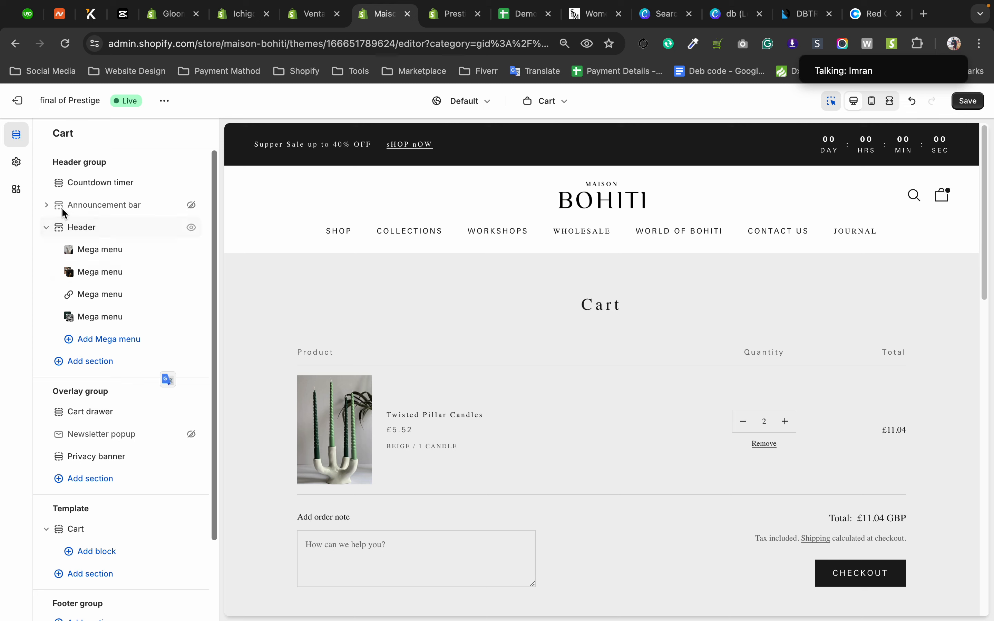
Return to the theme's Cart settings, set the cart type to Drawer and look over the free shipping message options.
{"action": "left_click", "coordinate": [20, 168]}
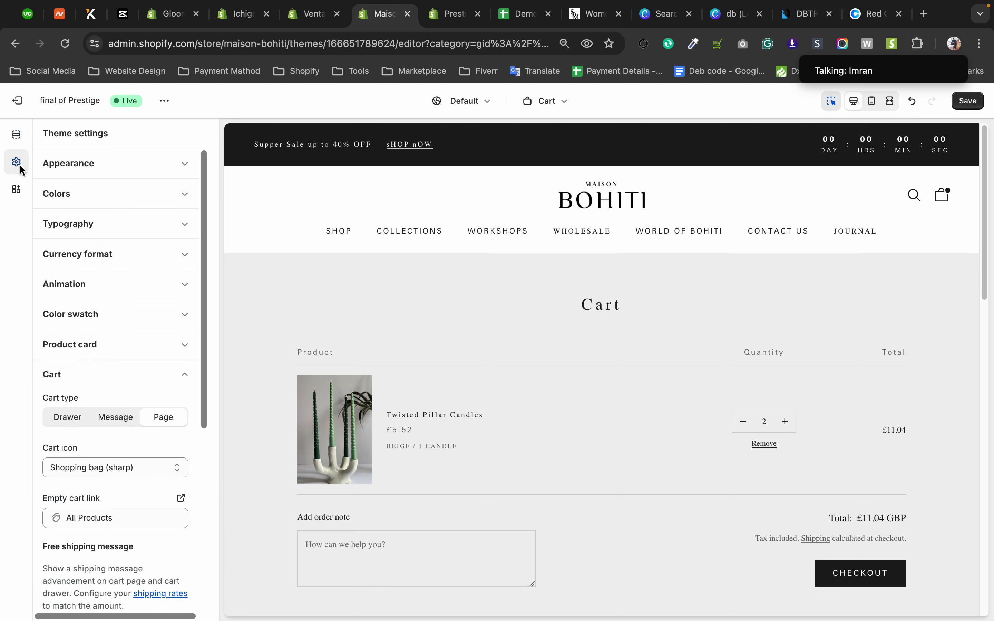
{"action": "left_click", "coordinate": [118, 423]}
{"action": "left_click", "coordinate": [82, 421]}
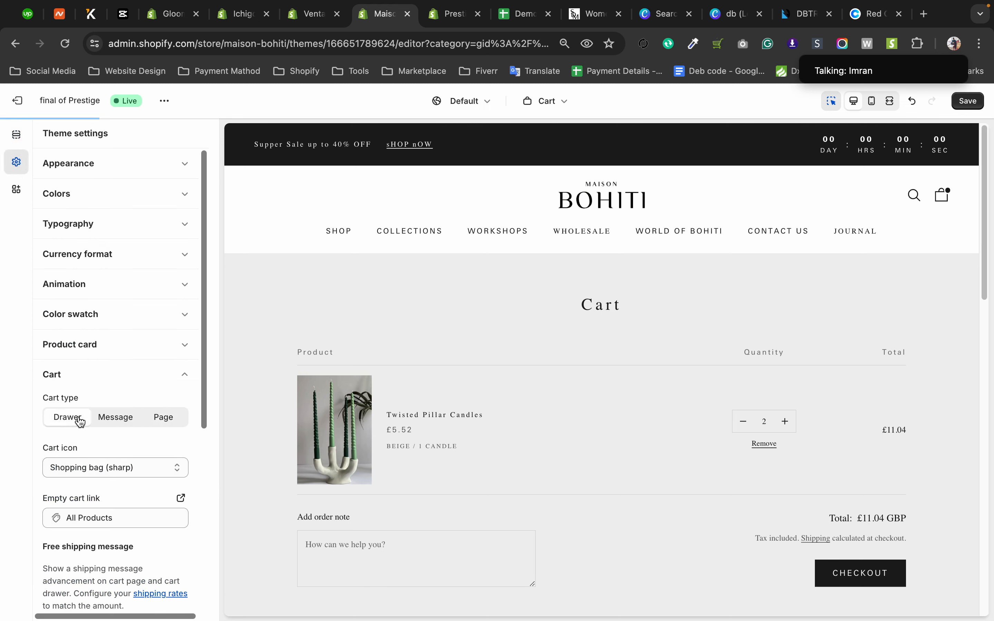
{"action": "scroll", "coordinate": [120, 395], "scroll_direction": "down", "scroll_amount": 7}
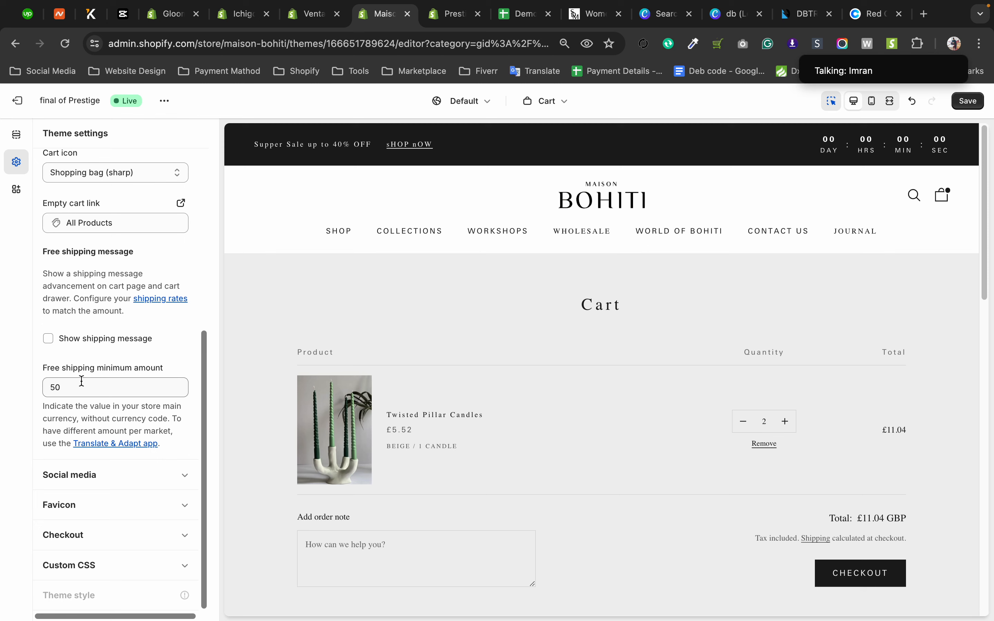
Try to open the cart from the header in the preview and look over the cart page.
{"action": "left_click", "coordinate": [945, 203]}
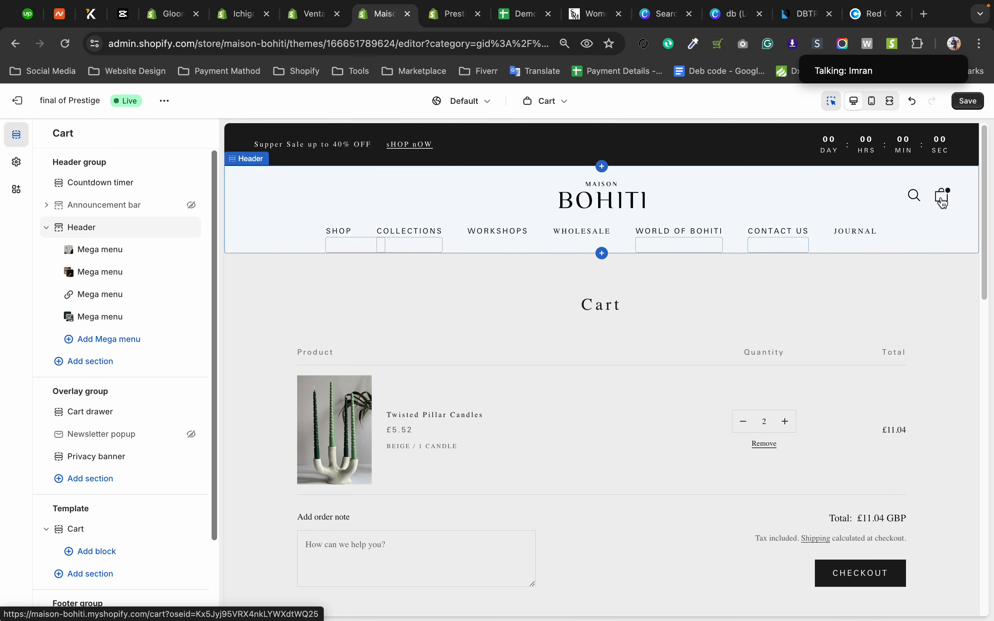
{"action": "left_click", "coordinate": [944, 203]}
{"action": "scroll", "coordinate": [836, 522], "scroll_direction": "down", "scroll_amount": 2}
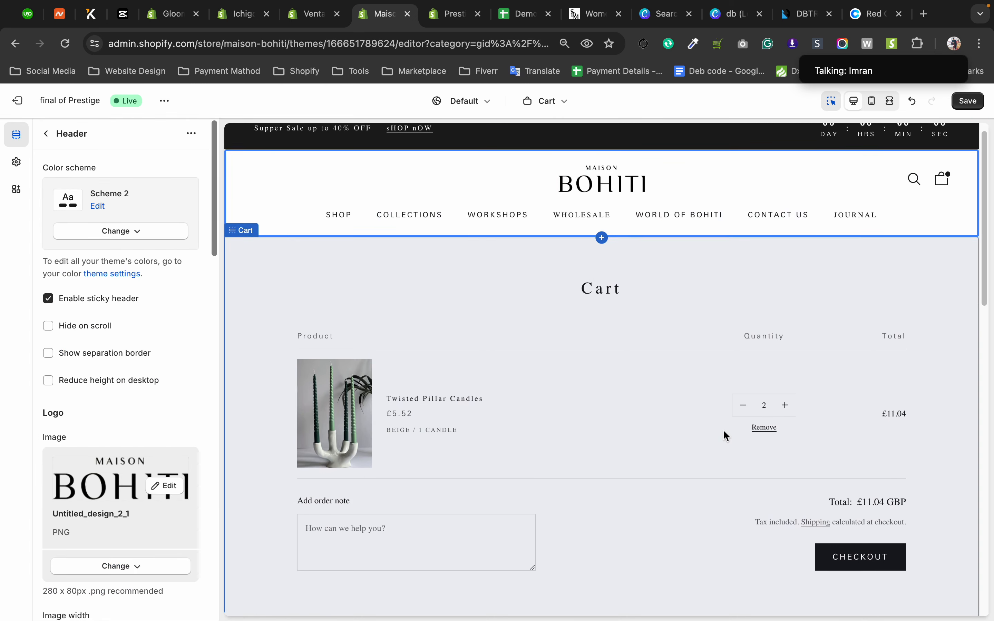
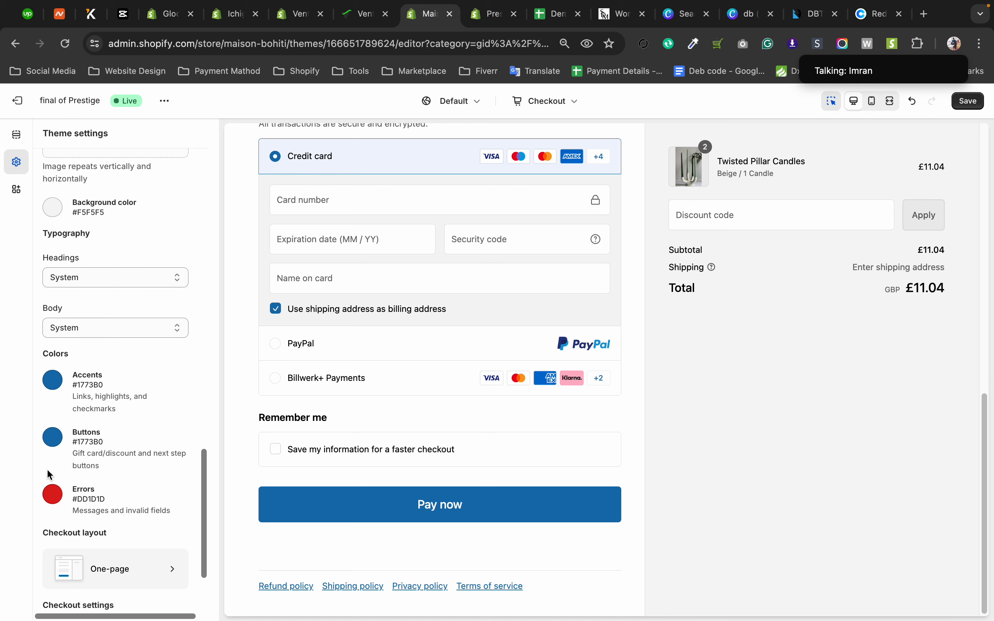
Try the Three-page checkout layout in the checkout settings and switch back to One-page.
{"action": "left_click", "coordinate": [131, 574]}
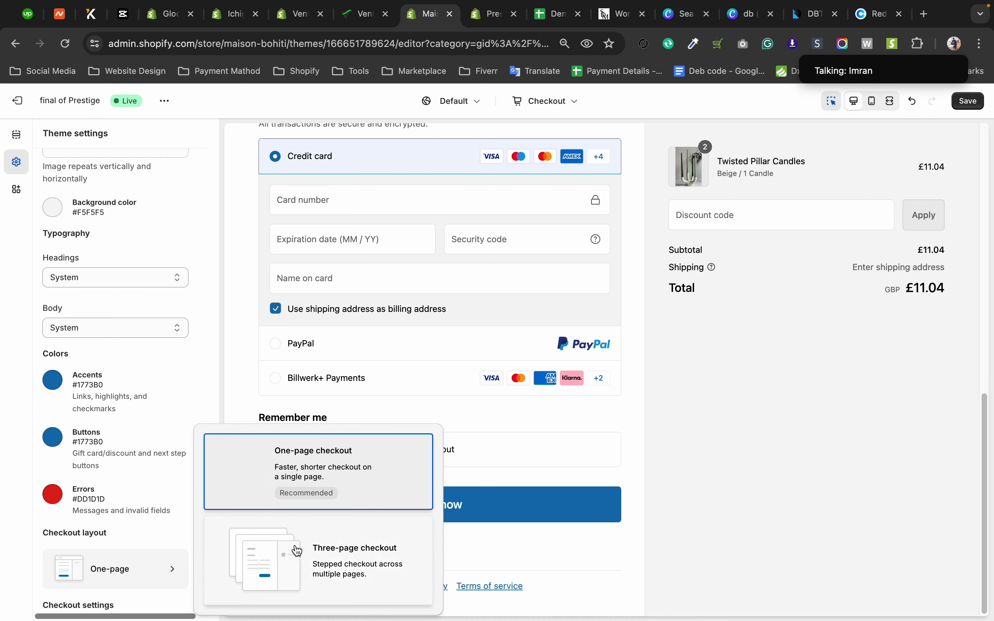
{"action": "left_click", "coordinate": [296, 549]}
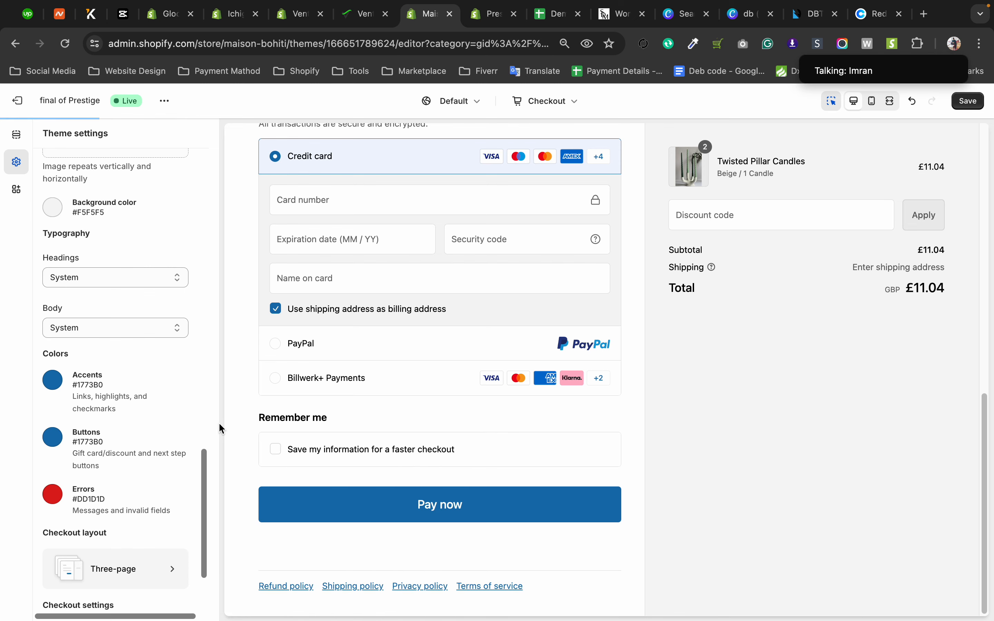
{"action": "scroll", "coordinate": [235, 390], "scroll_direction": "up", "scroll_amount": 7}
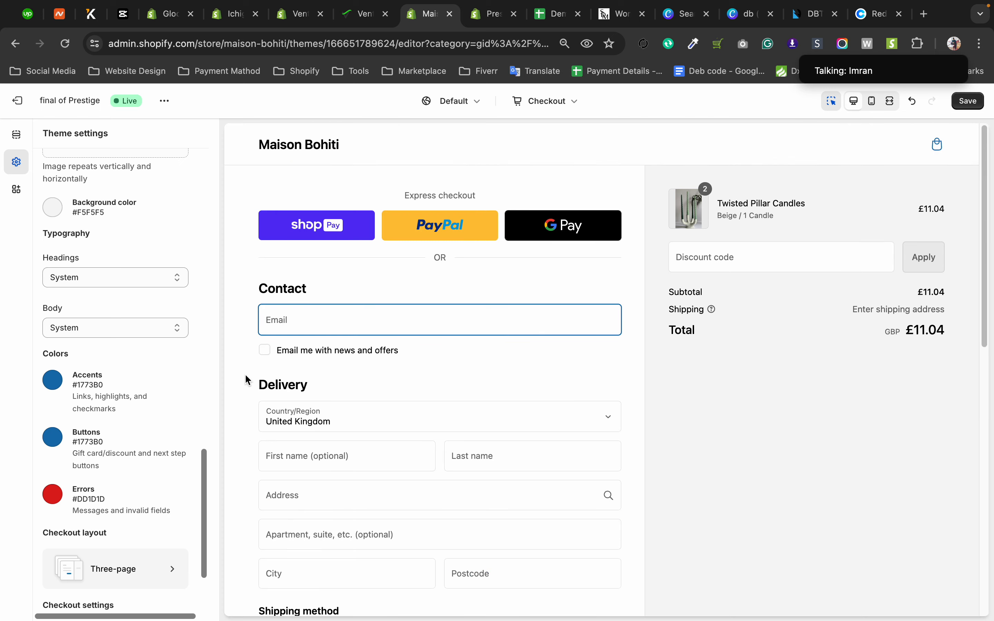
{"action": "left_click", "coordinate": [104, 575]}
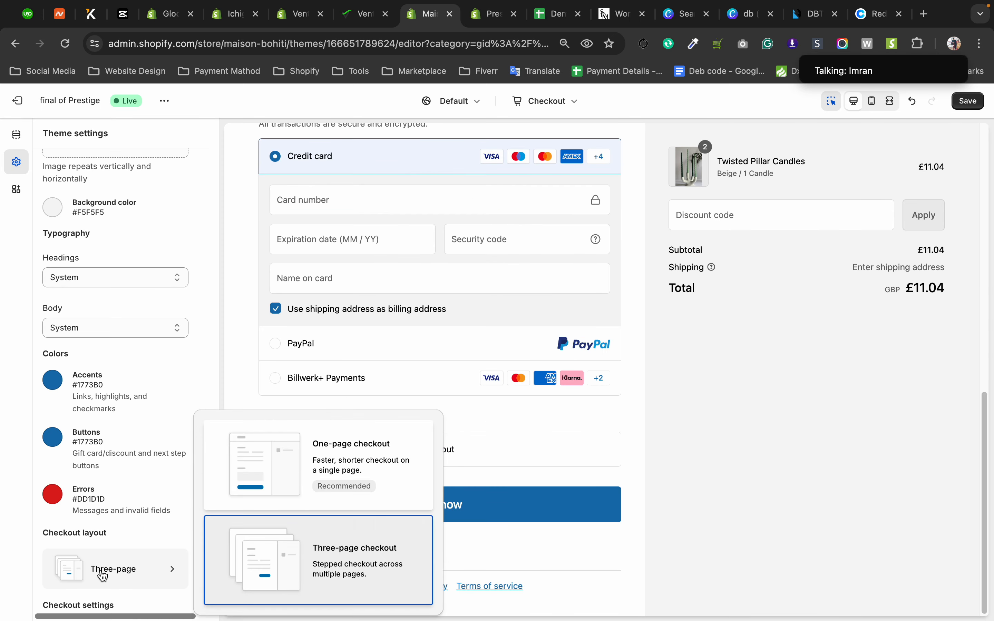
{"action": "left_click", "coordinate": [296, 464]}
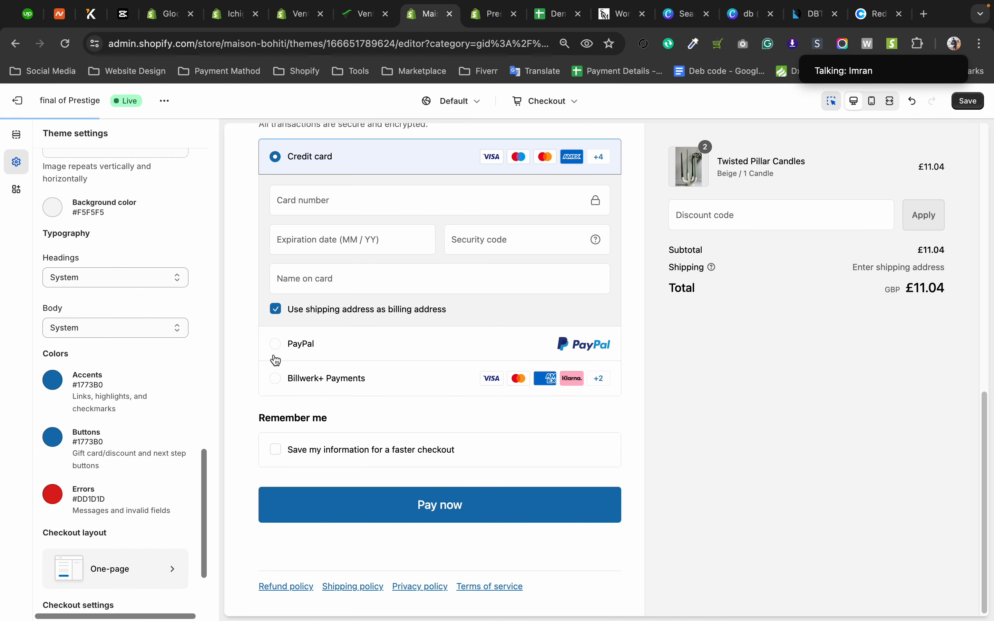
Check the PayPal payment option in the checkout preview and reselect Credit card.
{"action": "scroll", "coordinate": [340, 355], "scroll_direction": "up", "scroll_amount": 1}
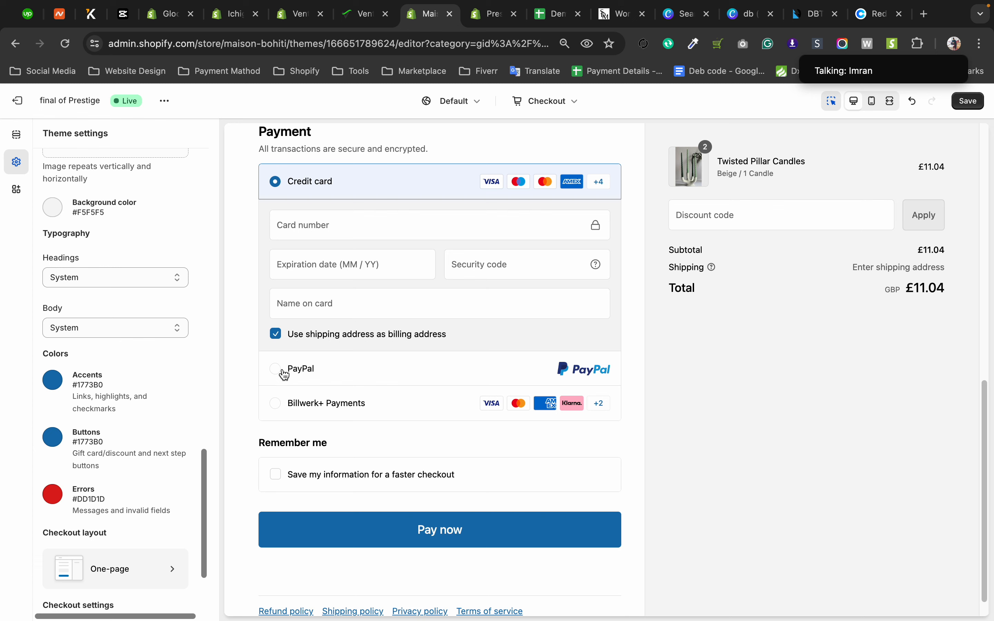
{"action": "left_click", "coordinate": [280, 374]}
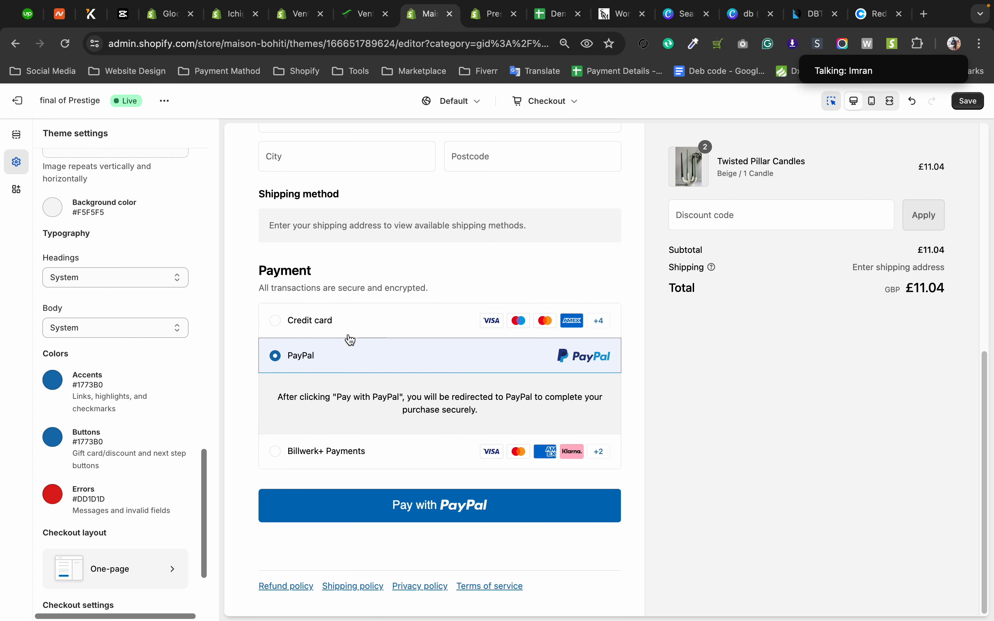
{"action": "left_click", "coordinate": [283, 322]}
{"action": "scroll", "coordinate": [463, 339], "scroll_direction": "up", "scroll_amount": 10}
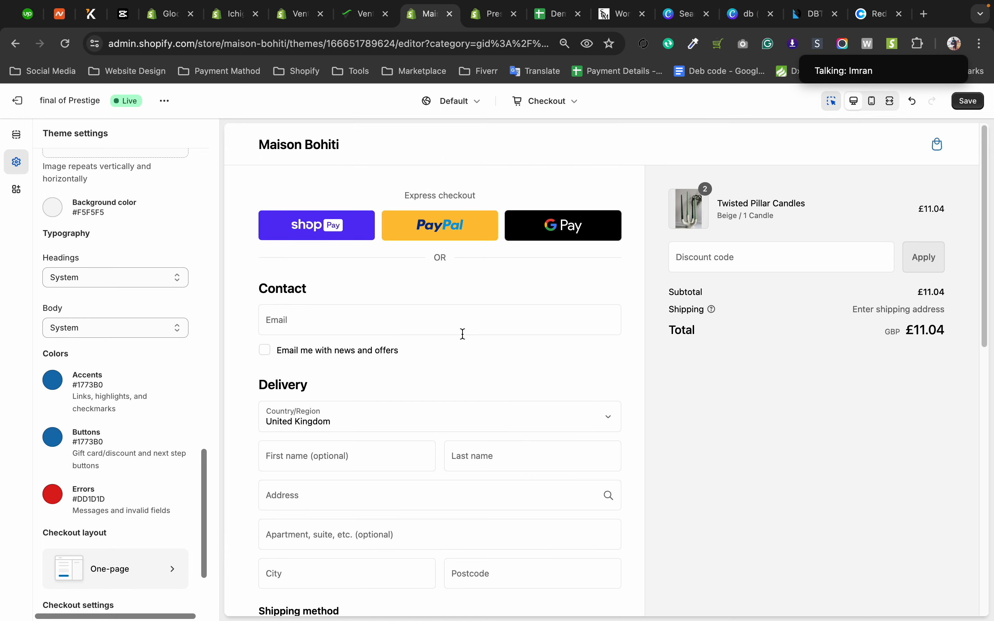
Leave the checkout's theme settings and switch the editor to the Home page template's sections.
{"action": "left_click", "coordinate": [22, 134]}
{"action": "left_click", "coordinate": [67, 192]}
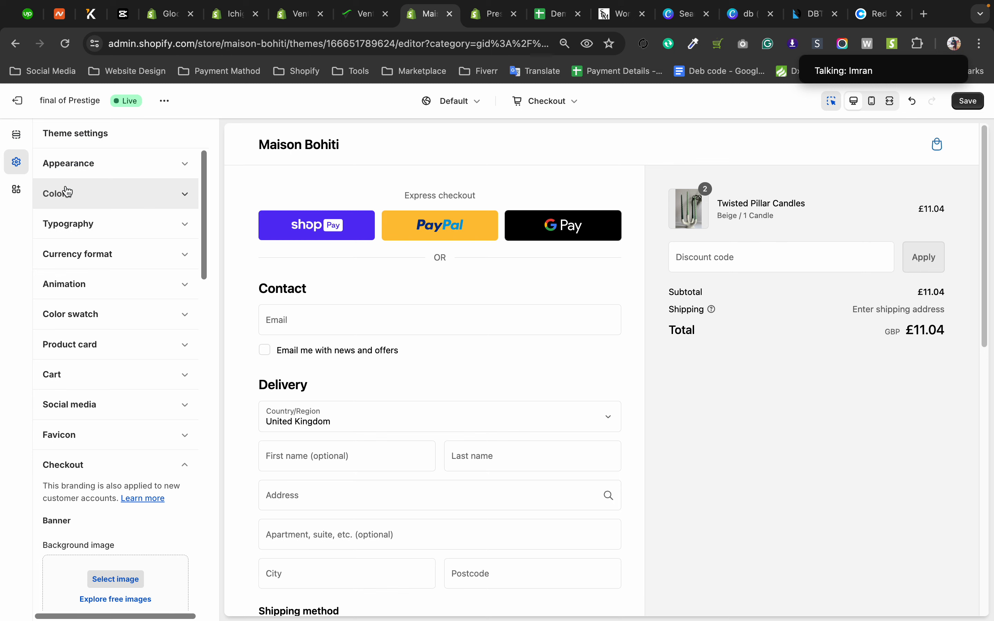
{"action": "left_click", "coordinate": [18, 139]}
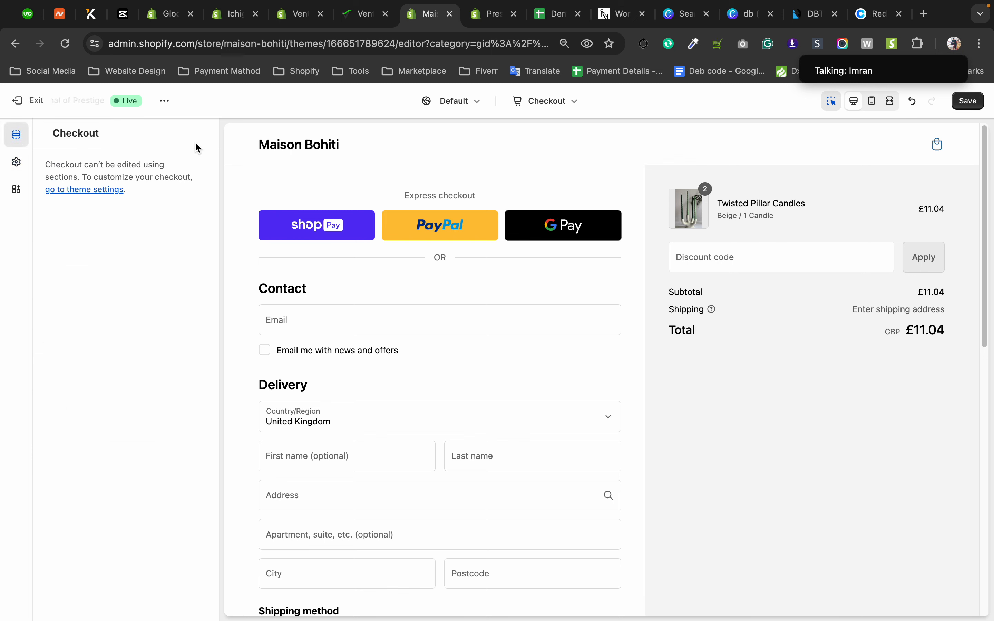
{"action": "left_click", "coordinate": [551, 103]}
{"action": "left_click", "coordinate": [537, 148]}
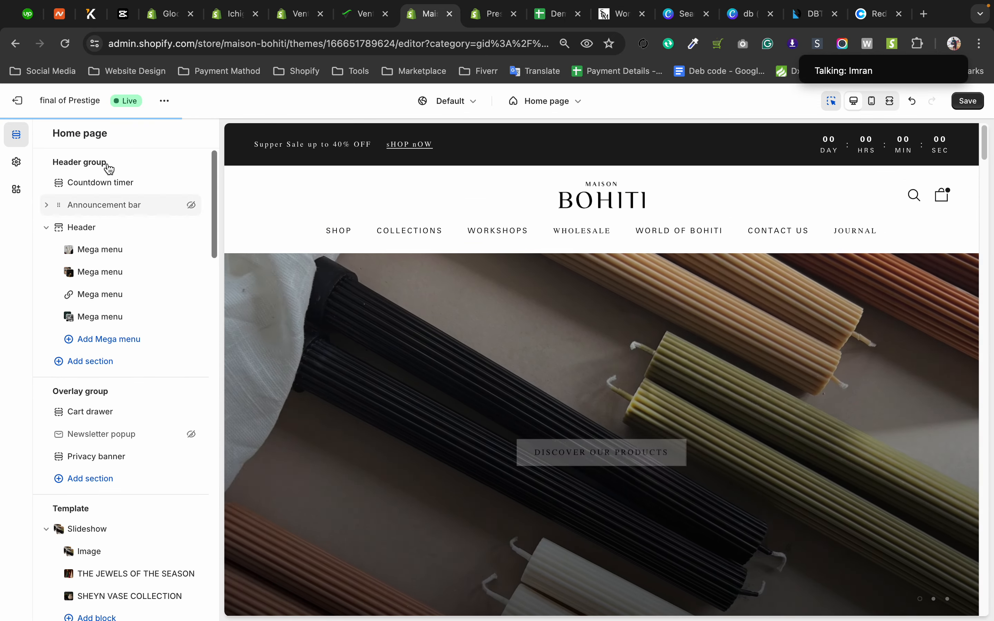
Return to the theme settings, collapse the Checkout group and look at the Custom CSS group.
{"action": "left_click", "coordinate": [16, 164]}
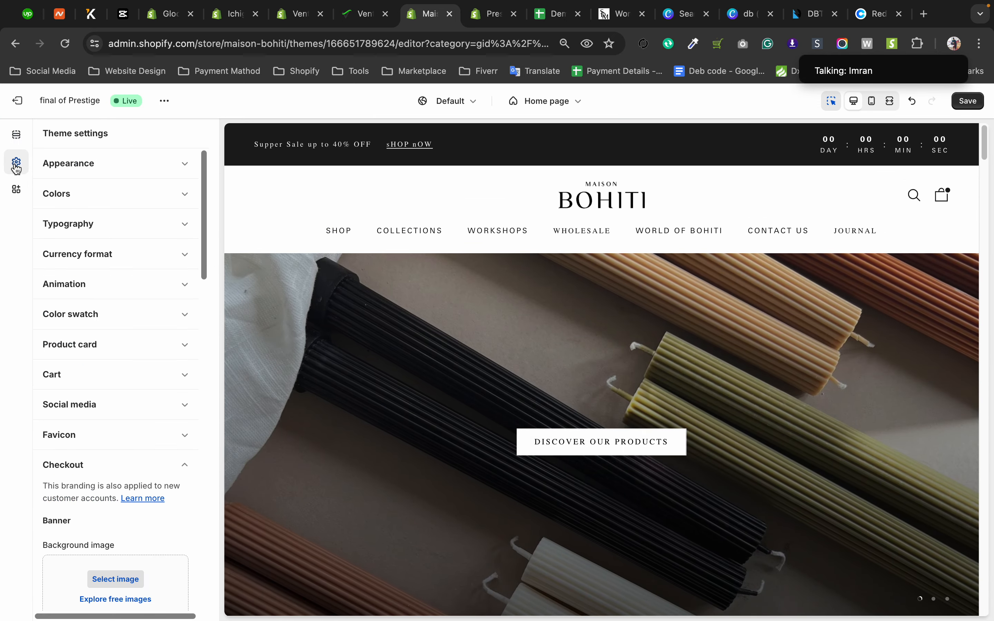
{"action": "left_click", "coordinate": [150, 468]}
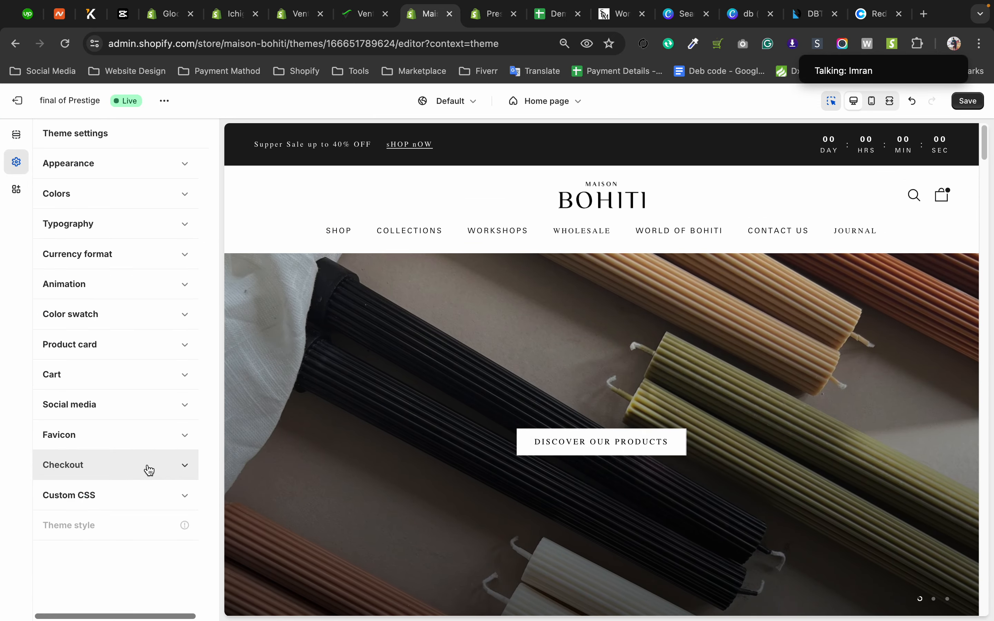
{"action": "left_click", "coordinate": [151, 497]}
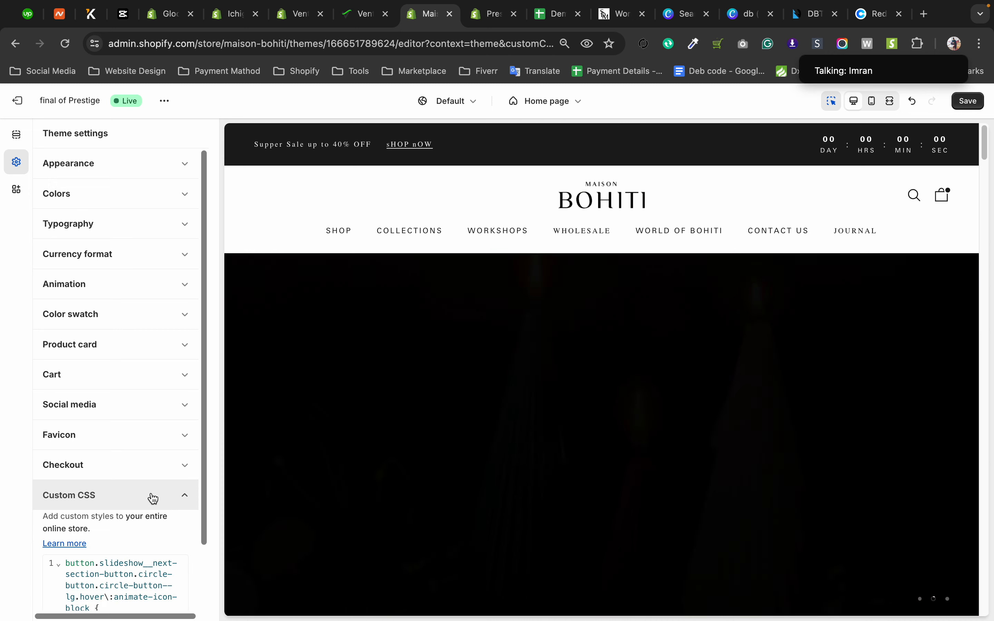
{"action": "left_click", "coordinate": [152, 497]}
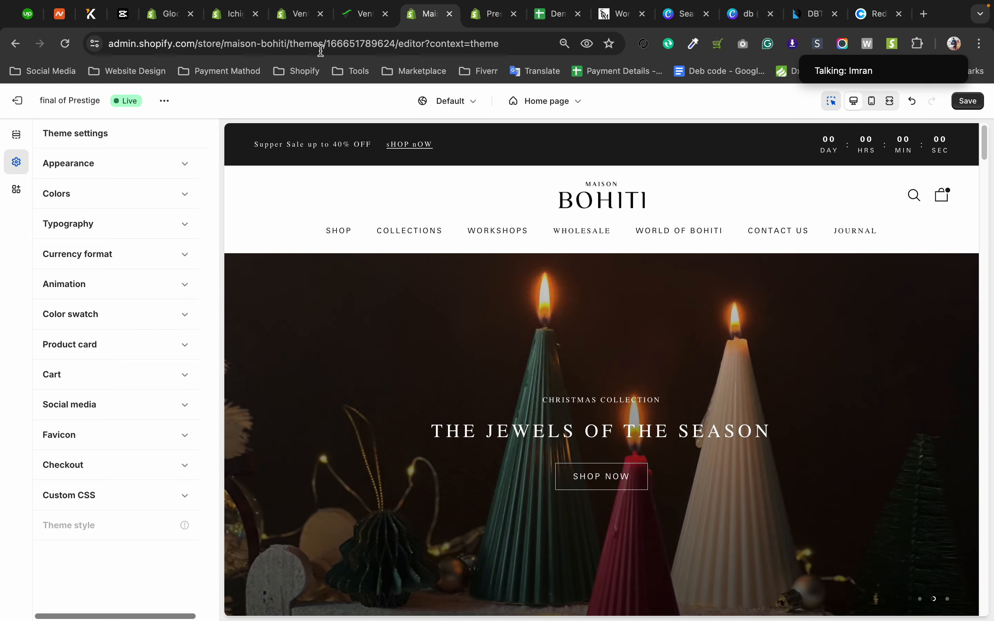
Switch to the Ventas365 store, exit its theme editor and reopen the current theme for customizing.
{"action": "left_click", "coordinate": [292, 16]}
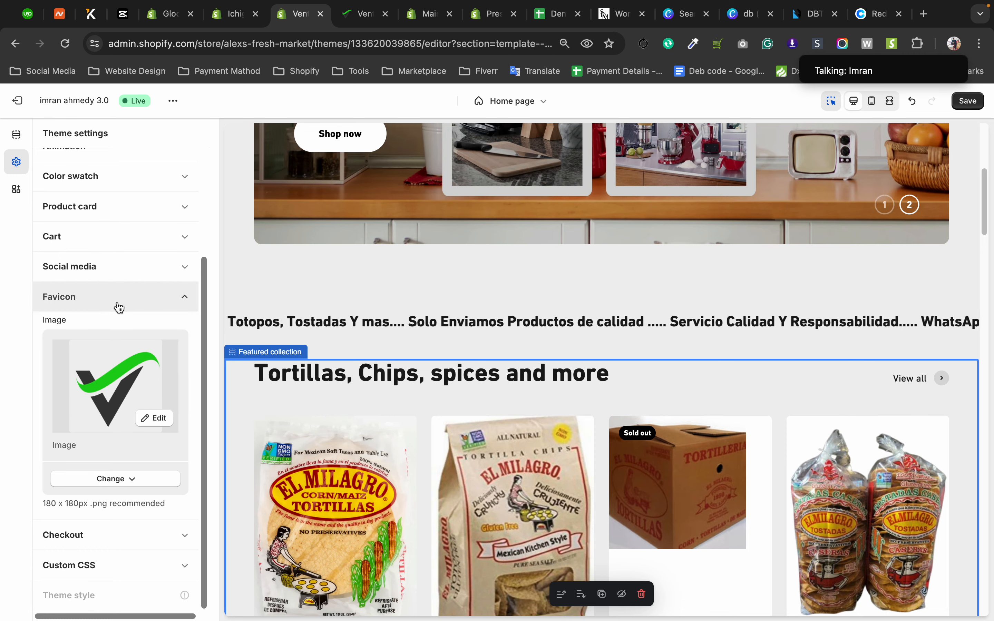
{"action": "left_click", "coordinate": [22, 104]}
{"action": "left_click", "coordinate": [633, 391]}
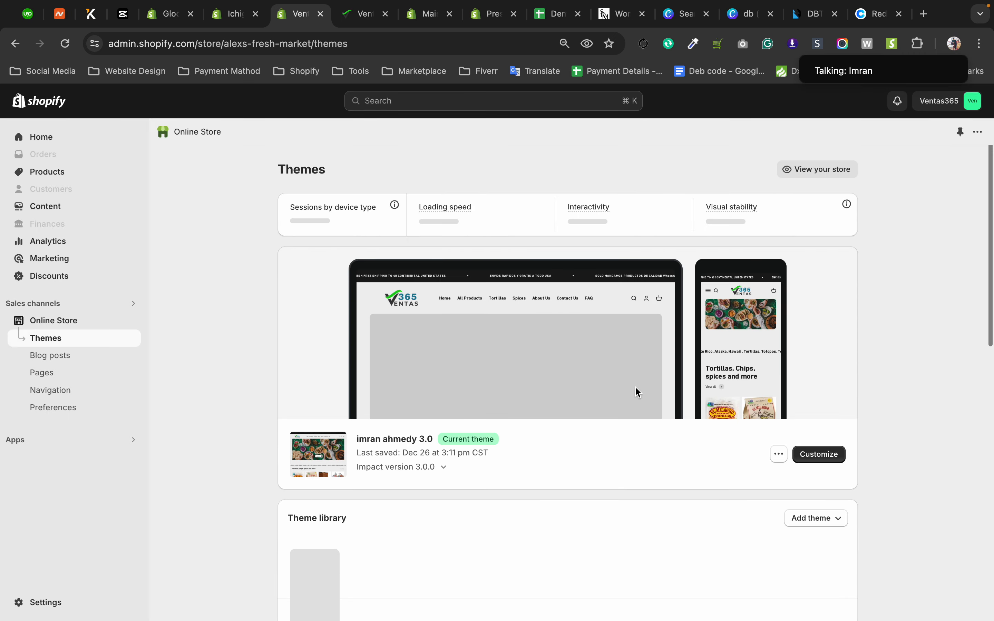
{"action": "left_click", "coordinate": [839, 458]}
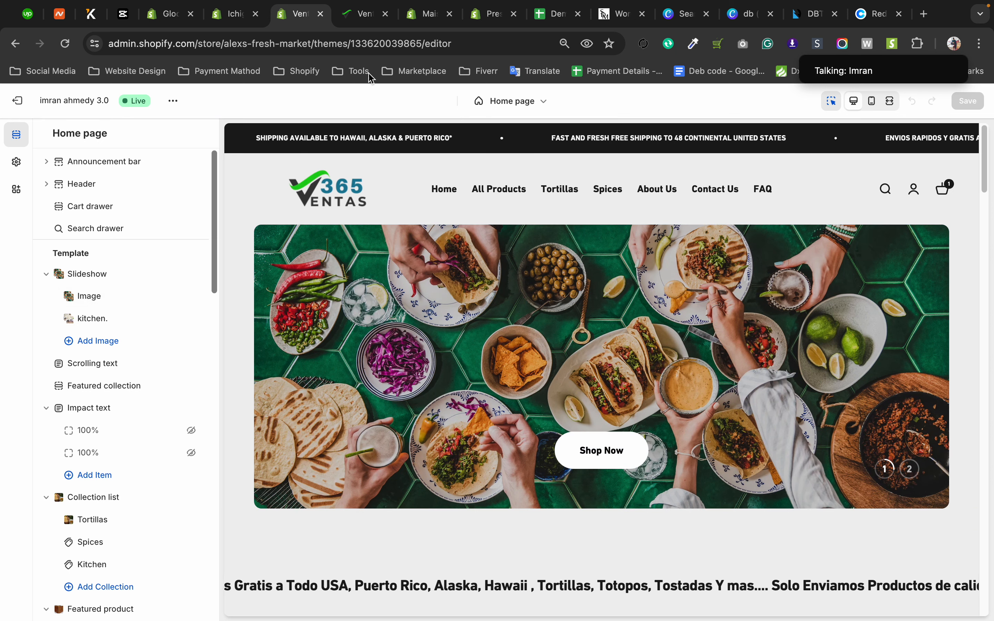
Switch to the Prestige theme's demo and preview its Couture style.
{"action": "left_click", "coordinate": [482, 18]}
{"action": "scroll", "coordinate": [287, 452], "scroll_direction": "down", "scroll_amount": 4}
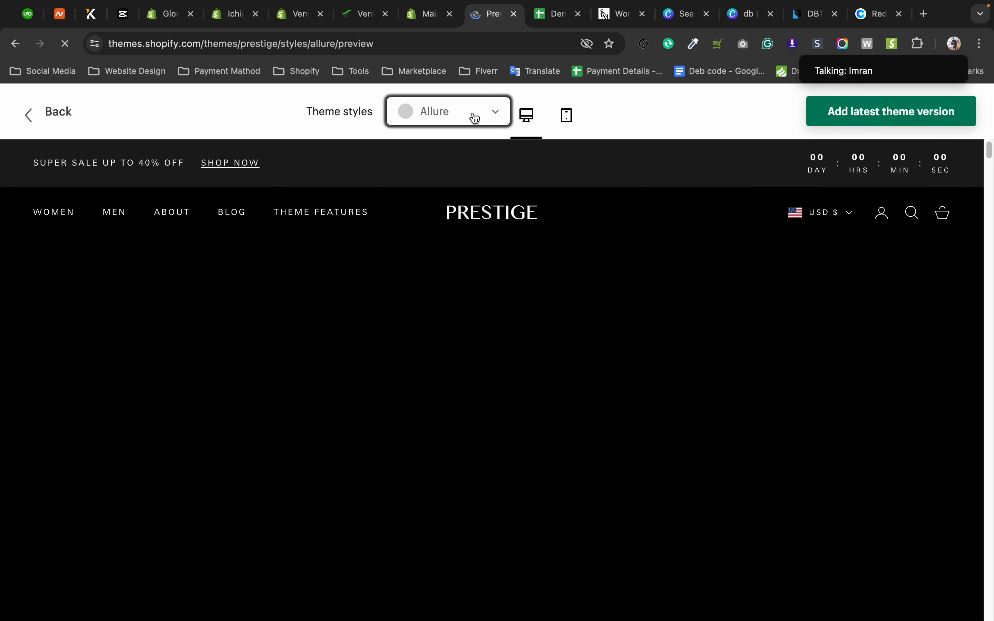
{"action": "left_click", "coordinate": [469, 120]}
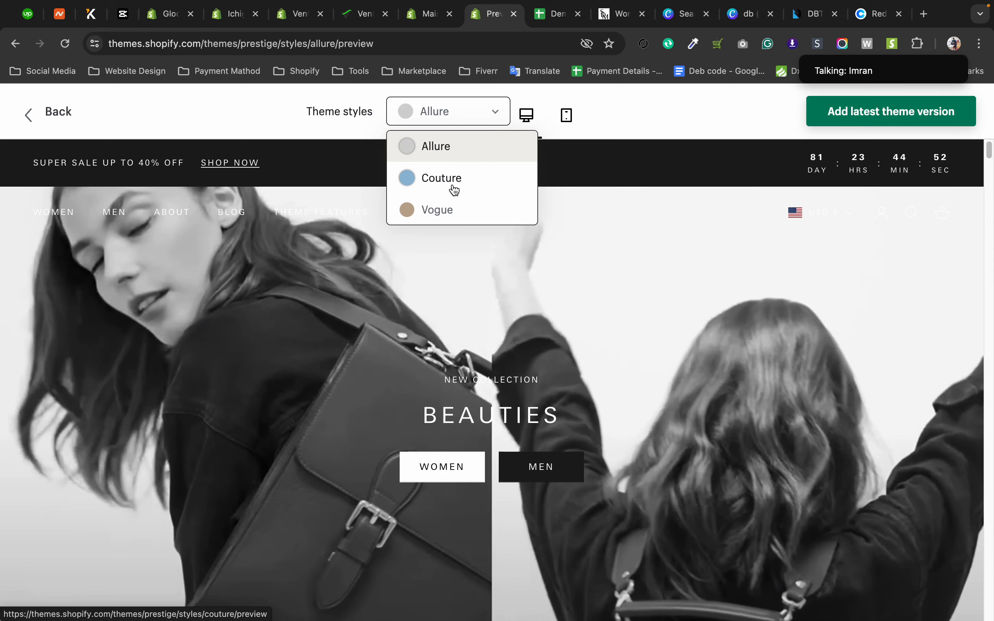
{"action": "left_click", "coordinate": [454, 179]}
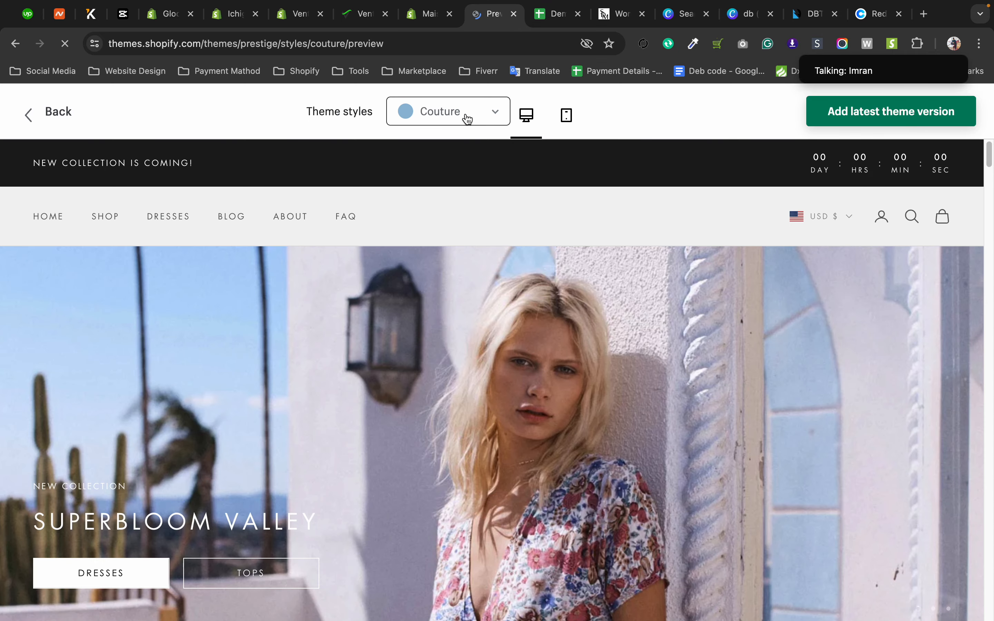
Preview the Prestige theme's Vogue style, look over its home page and highlight the theme styles label.
{"action": "left_click", "coordinate": [468, 120]}
{"action": "left_click", "coordinate": [438, 211]}
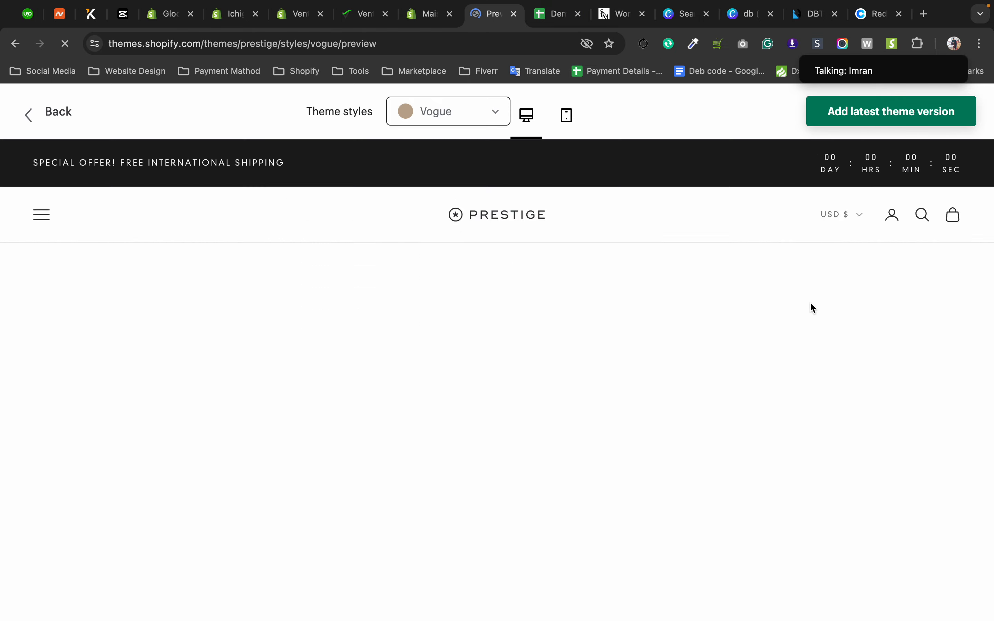
{"action": "scroll", "coordinate": [500, 482], "scroll_direction": "down", "scroll_amount": 10}
{"action": "scroll", "coordinate": [501, 482], "scroll_direction": "down", "scroll_amount": 10}
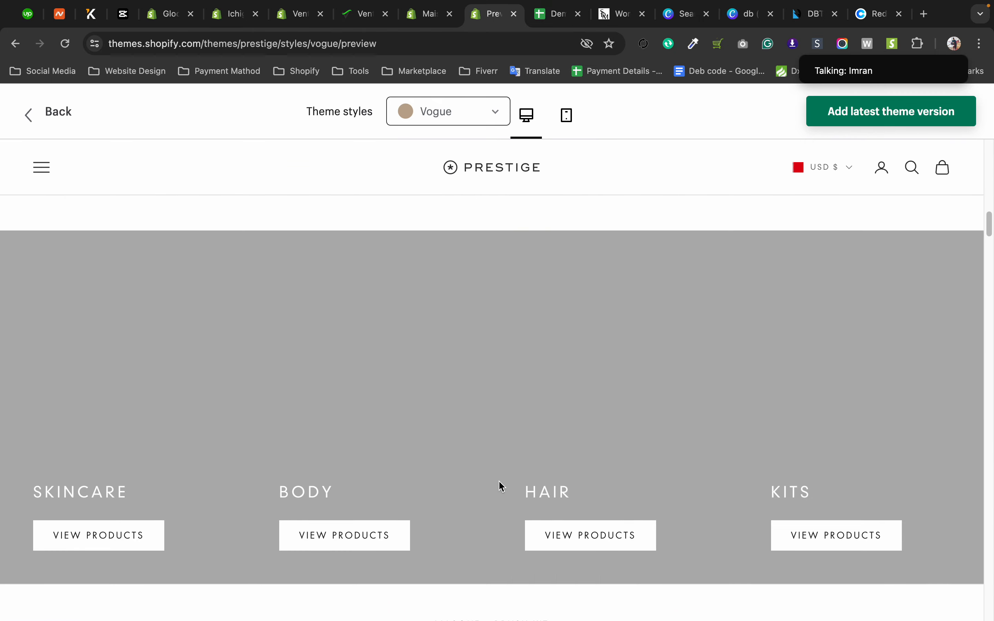
{"action": "scroll", "coordinate": [499, 484], "scroll_direction": "down", "scroll_amount": 1}
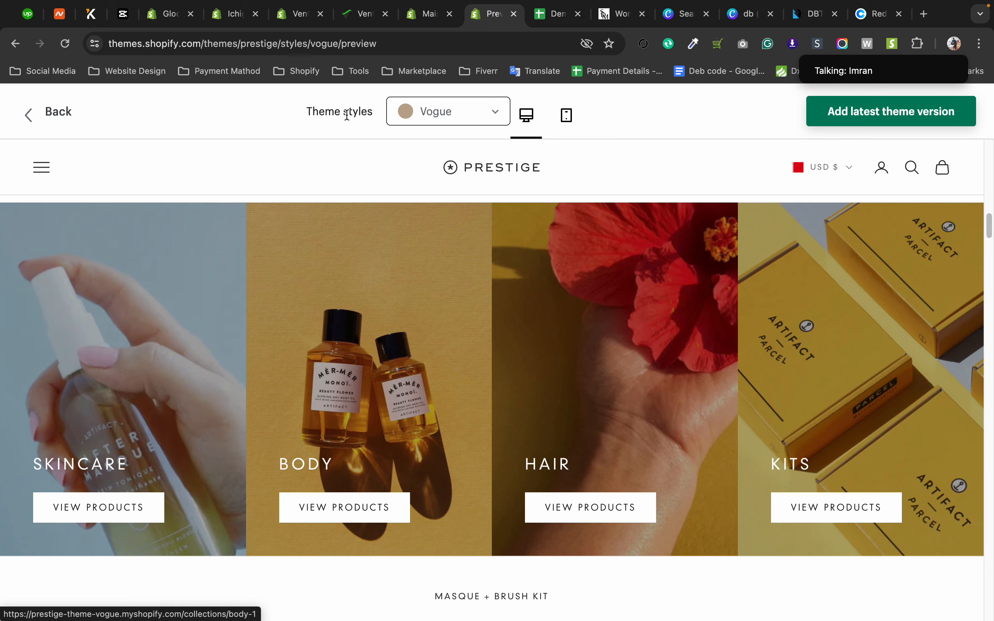
{"action": "left_click_drag", "start_coordinate": [305, 114], "coordinate": [340, 115]}
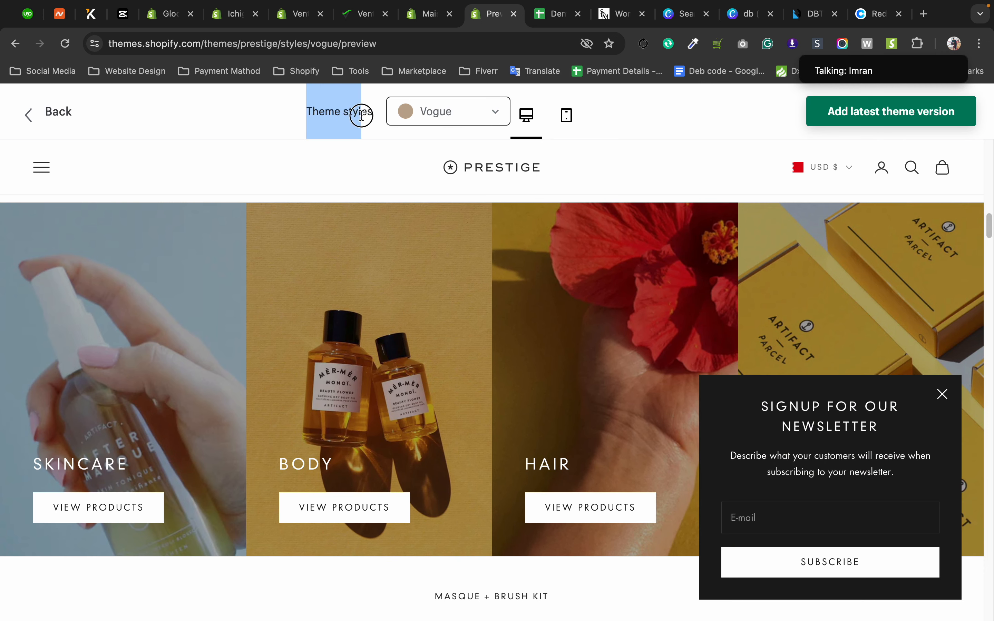
Check the Maison Bohiti theme settings and open the theme style choices in the Ventas365 editor's theme settings.
{"action": "left_click", "coordinate": [416, 18]}
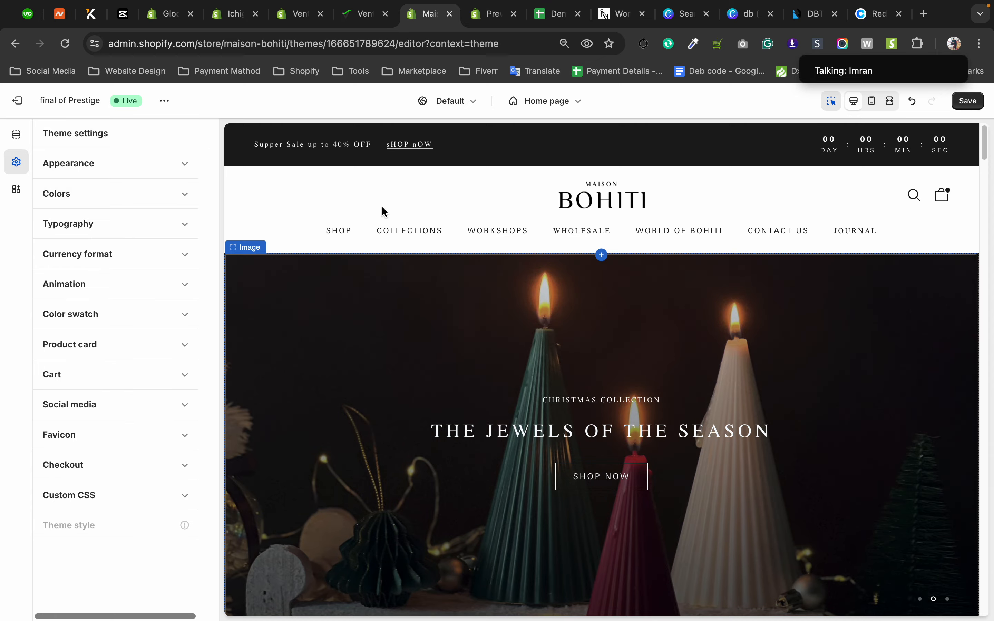
{"action": "left_click", "coordinate": [292, 14]}
{"action": "scroll", "coordinate": [123, 369], "scroll_direction": "down", "scroll_amount": 15}
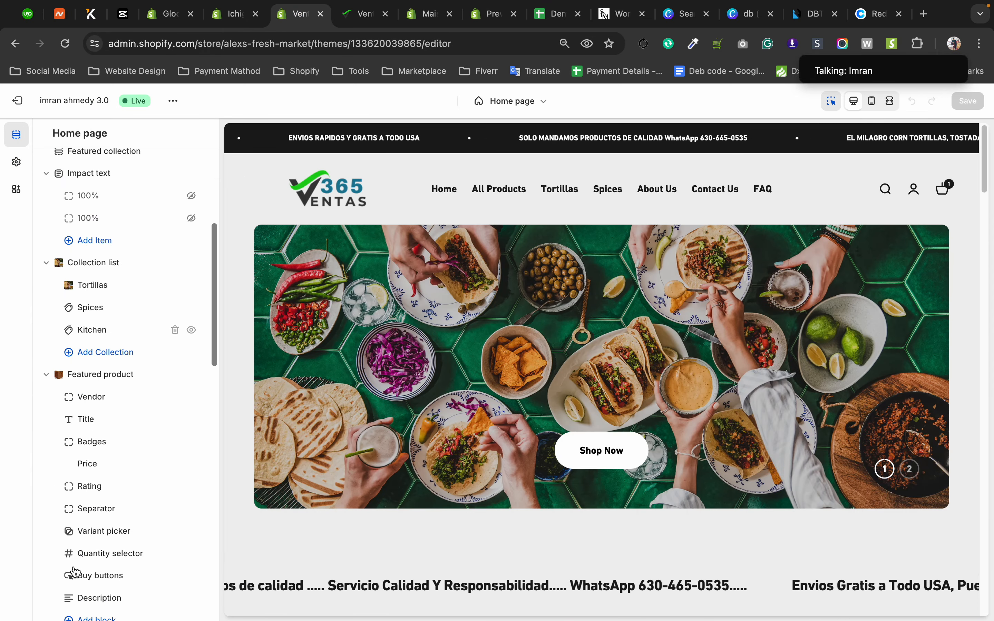
{"action": "left_click", "coordinate": [13, 159]}
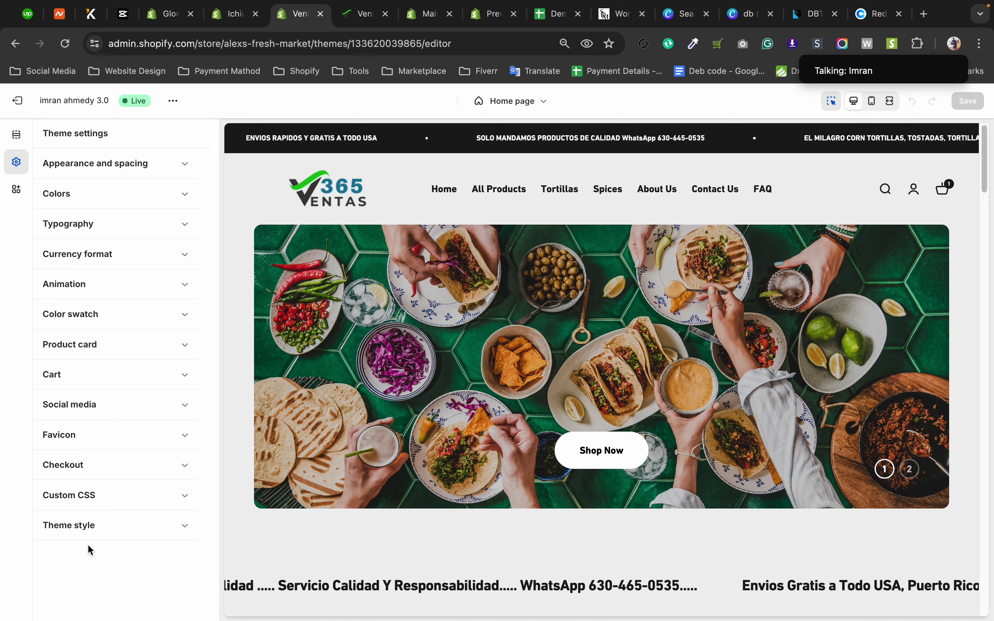
{"action": "left_click", "coordinate": [91, 528]}
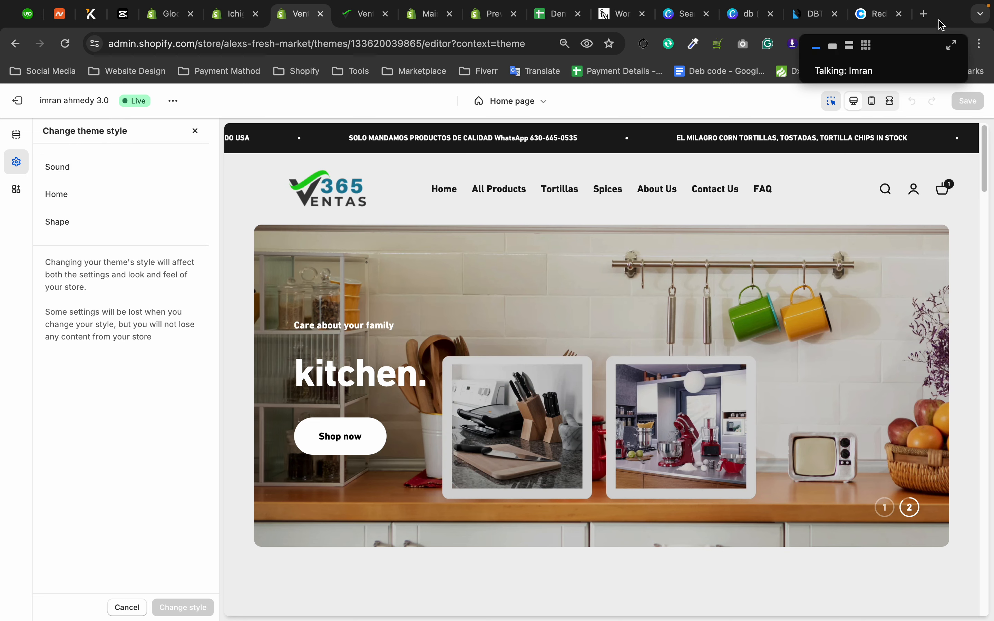
Search the web for "impact shopify theme" in a new tab and open the Impact theme's Sound demo.
{"action": "left_click", "coordinate": [925, 13]}
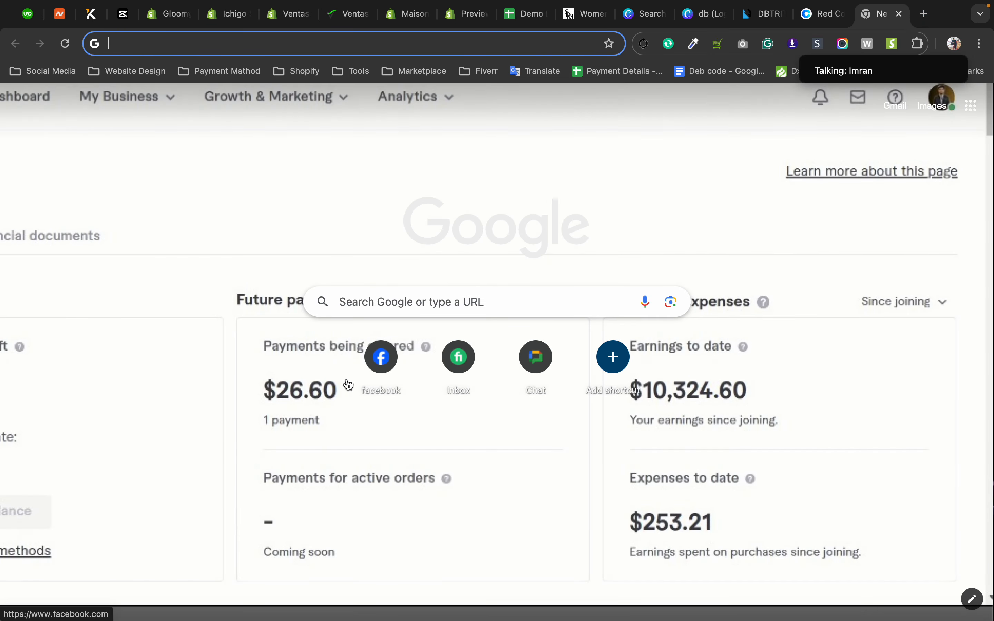
{"action": "type", "text": "impacr"}
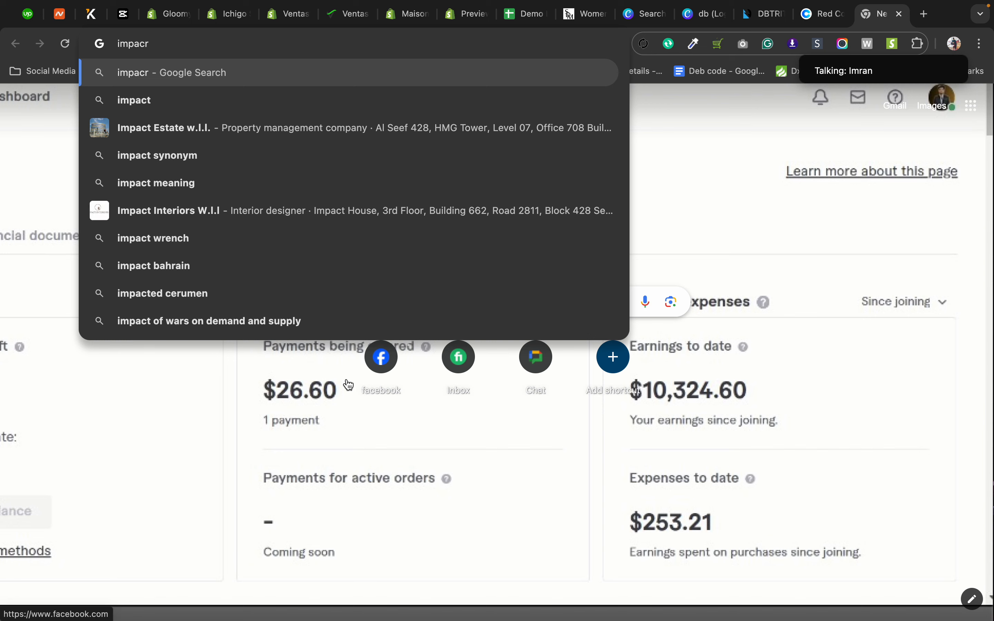
{"action": "key", "text": "BackSpace"}
{"action": "type", "text": "t"}
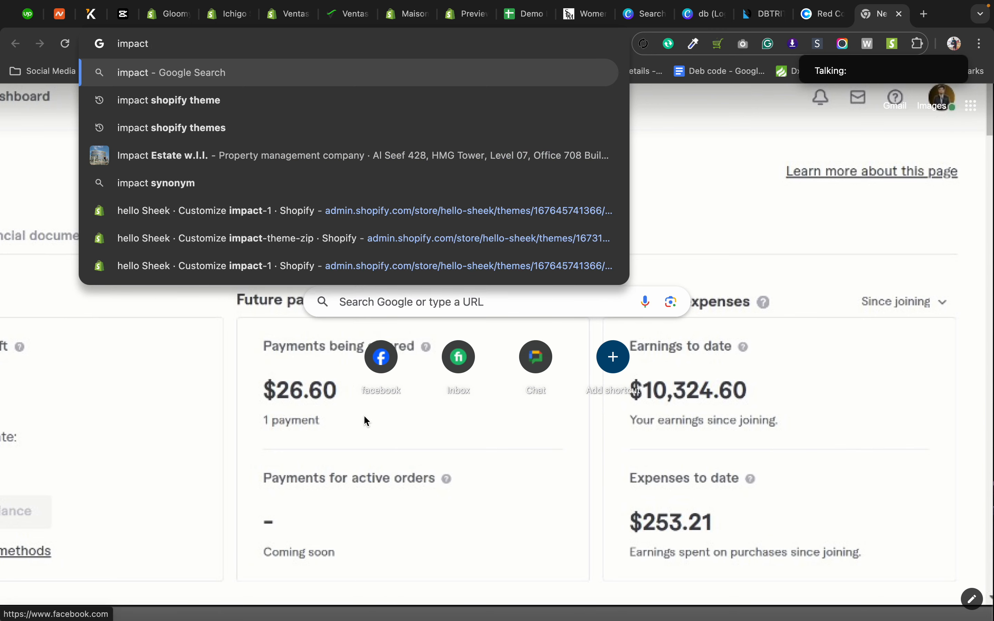
{"action": "left_click", "coordinate": [187, 100]}
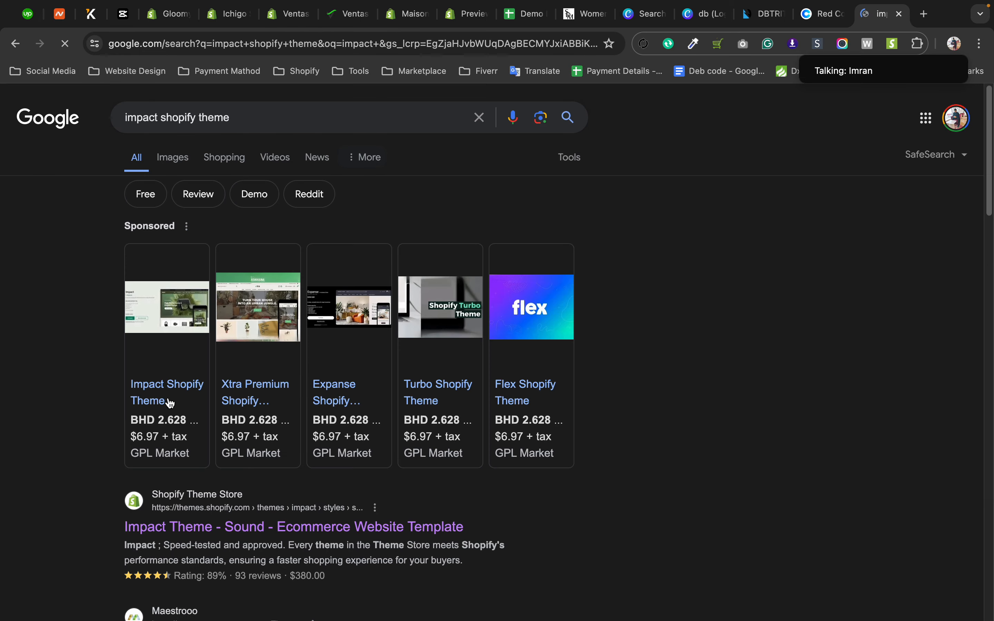
{"action": "left_click", "coordinate": [203, 531]}
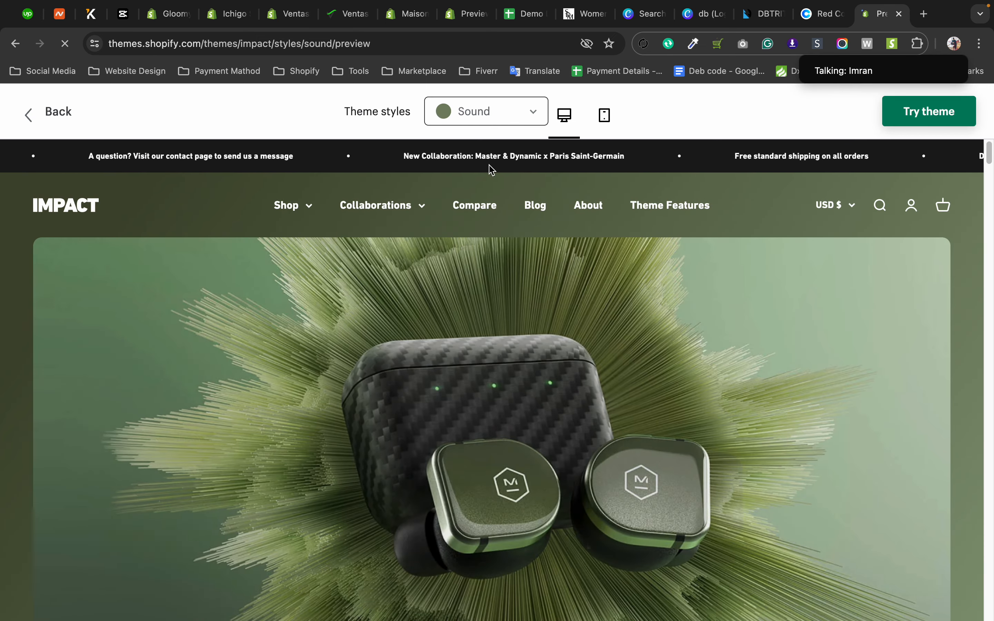
Look over the Impact theme's Sound demo, switch the preview to the Home style and browse its home page.
{"action": "scroll", "coordinate": [527, 315], "scroll_direction": "down", "scroll_amount": 15}
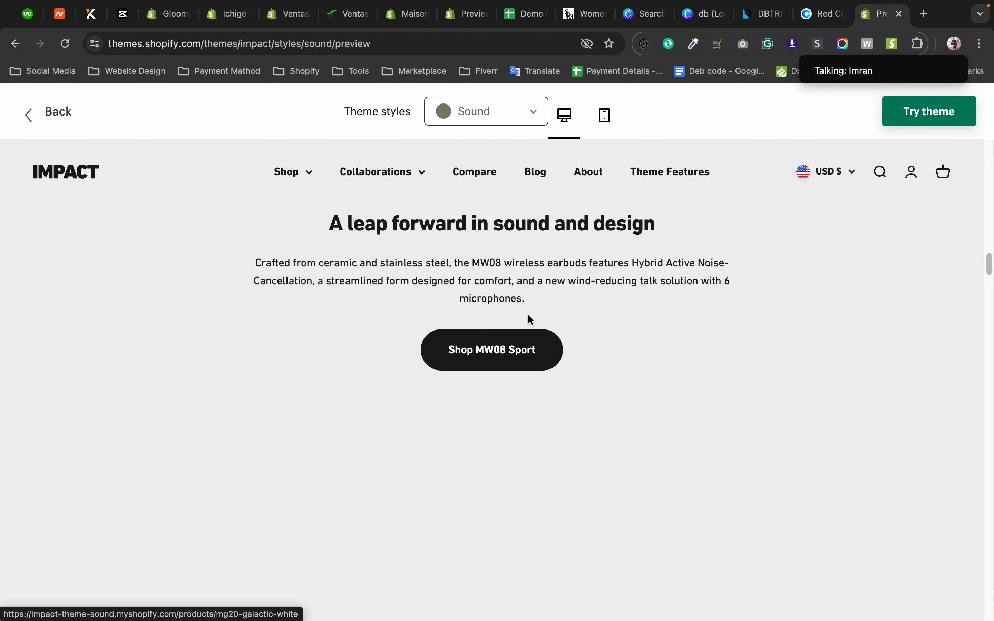
{"action": "scroll", "coordinate": [528, 319], "scroll_direction": "down", "scroll_amount": 10}
{"action": "left_click", "coordinate": [503, 114]}
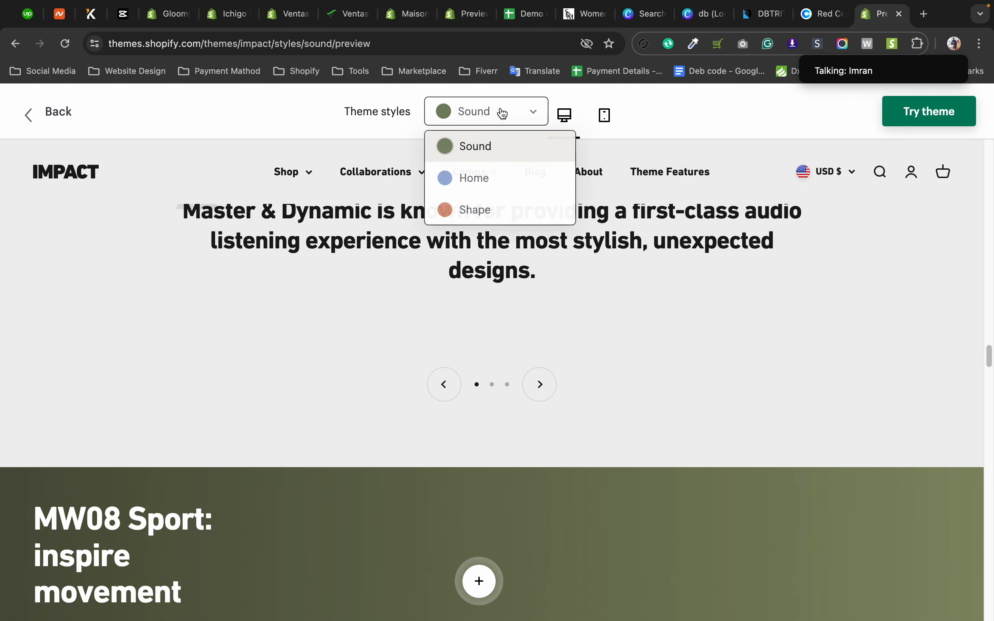
{"action": "left_click", "coordinate": [494, 180]}
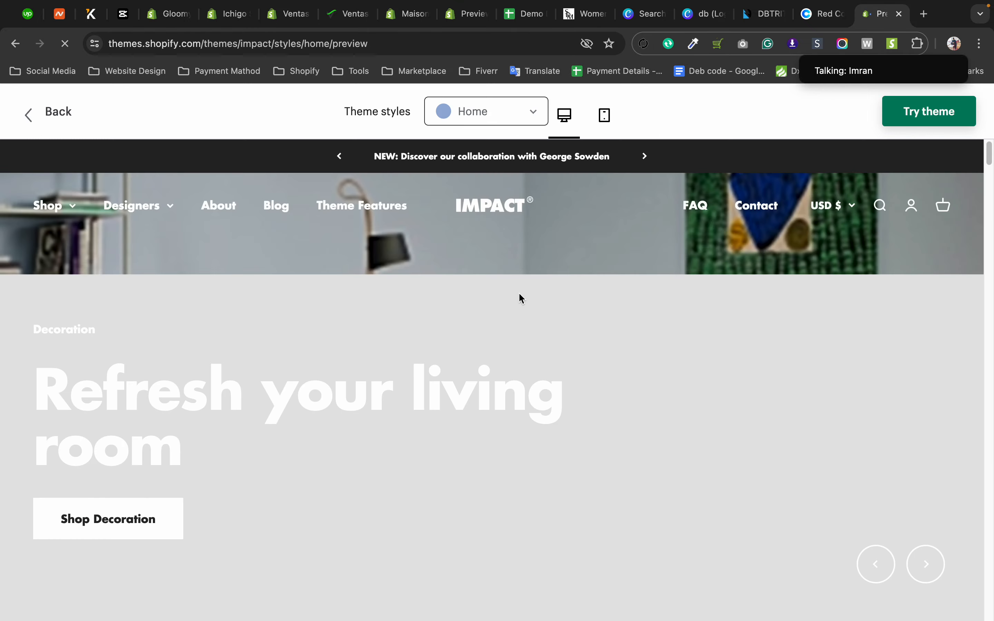
{"action": "scroll", "coordinate": [519, 280], "scroll_direction": "down", "scroll_amount": 10}
{"action": "scroll", "coordinate": [530, 327], "scroll_direction": "down", "scroll_amount": 7}
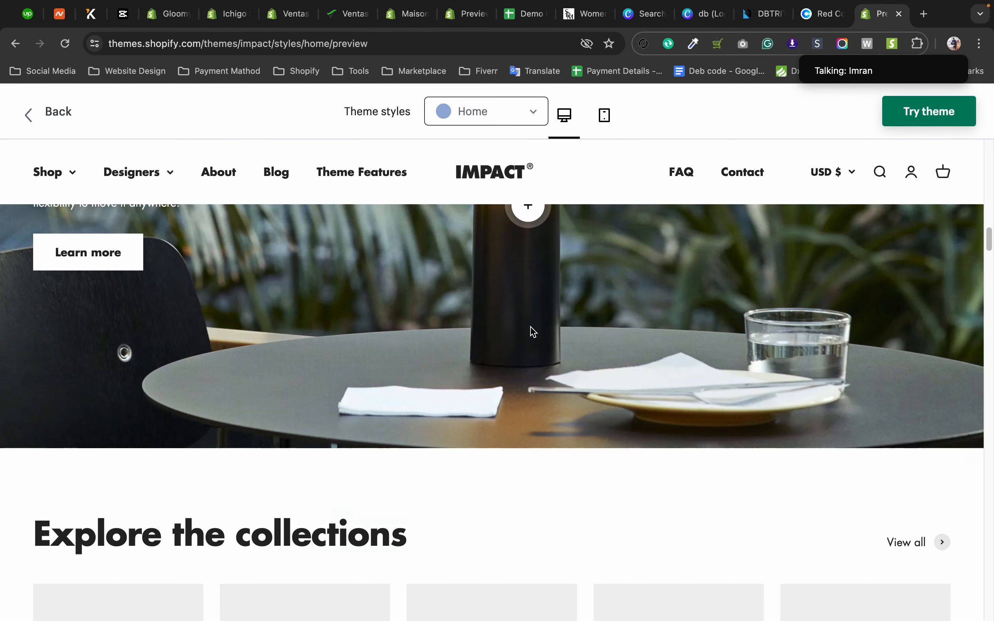
{"action": "scroll", "coordinate": [530, 327], "scroll_direction": "up", "scroll_amount": 13}
{"action": "scroll", "coordinate": [530, 326], "scroll_direction": "up", "scroll_amount": 10}
Preview the Impact theme's Shape style and look through its home page down to the footer.
{"action": "left_click", "coordinate": [486, 100]}
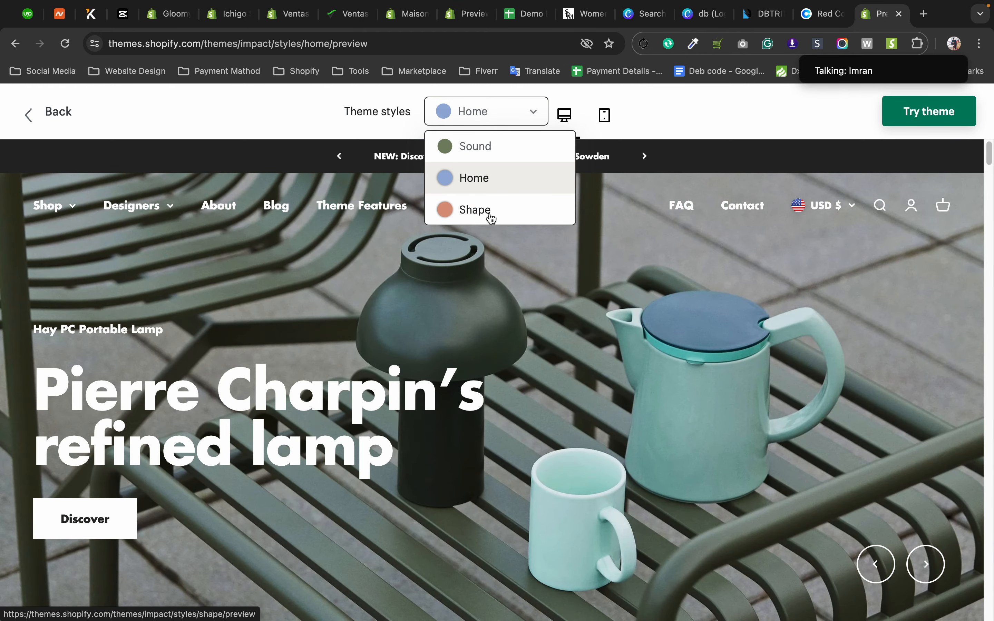
{"action": "left_click", "coordinate": [498, 220]}
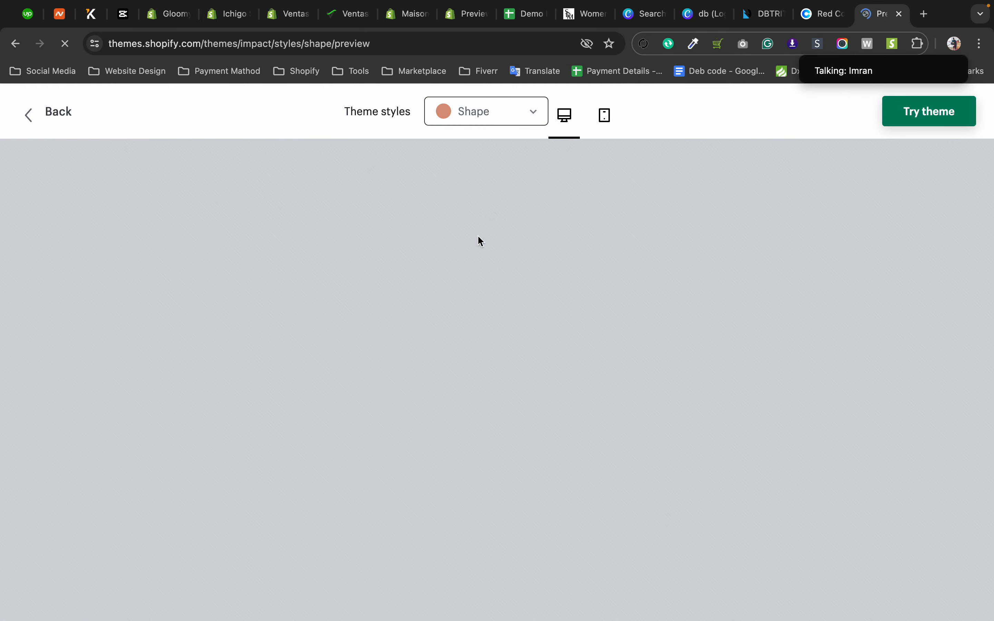
{"action": "scroll", "coordinate": [467, 321], "scroll_direction": "down", "scroll_amount": 5}
{"action": "scroll", "coordinate": [467, 321], "scroll_direction": "down", "scroll_amount": 20}
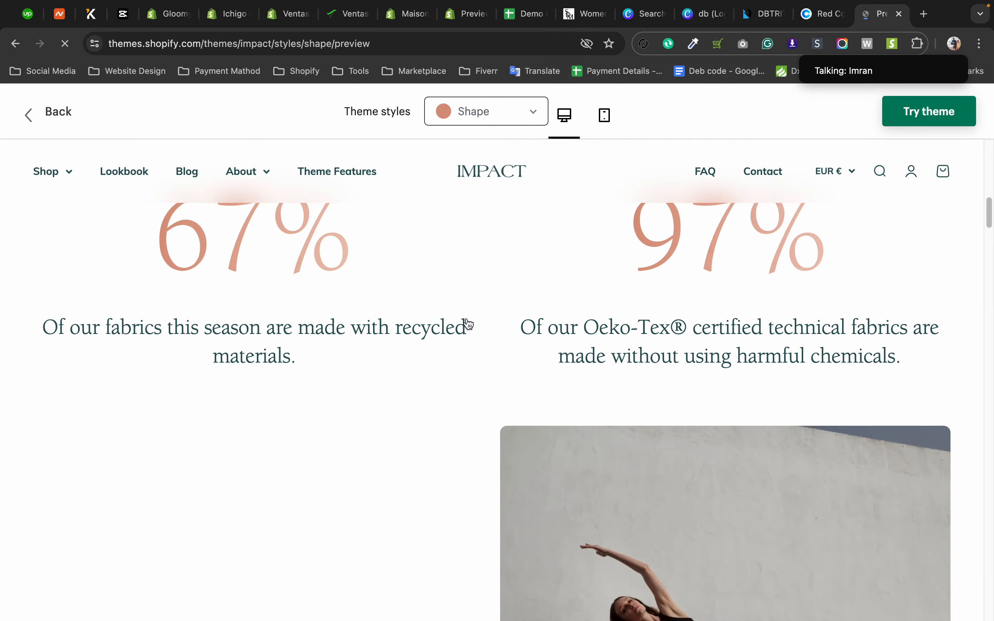
{"action": "scroll", "coordinate": [471, 317], "scroll_direction": "down", "scroll_amount": 20}
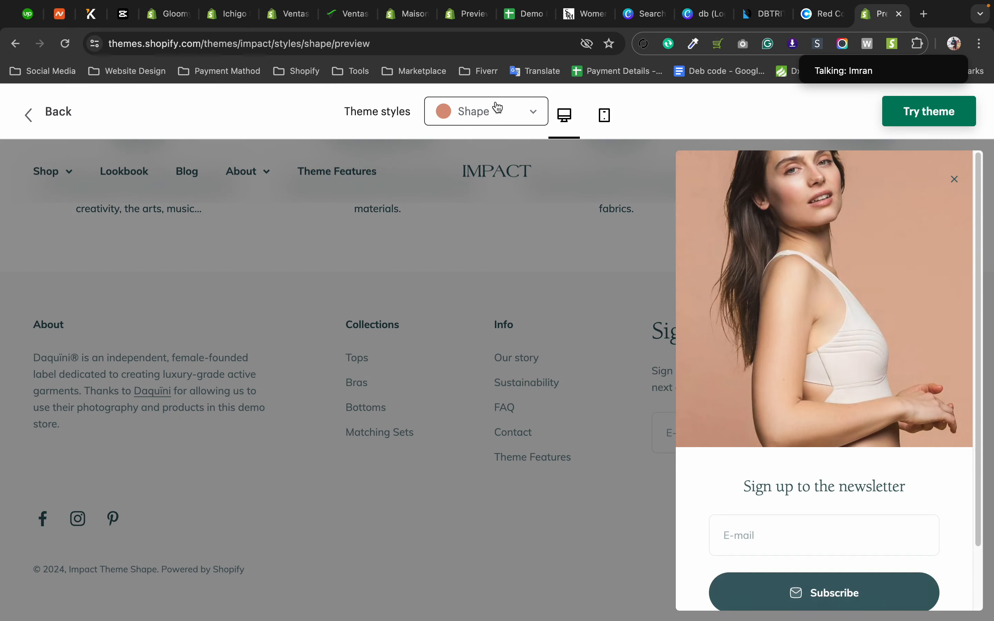
Compare the Impact theme's Home and Sound styles again, ending on the Sound home page's collection cards.
{"action": "left_click", "coordinate": [502, 114]}
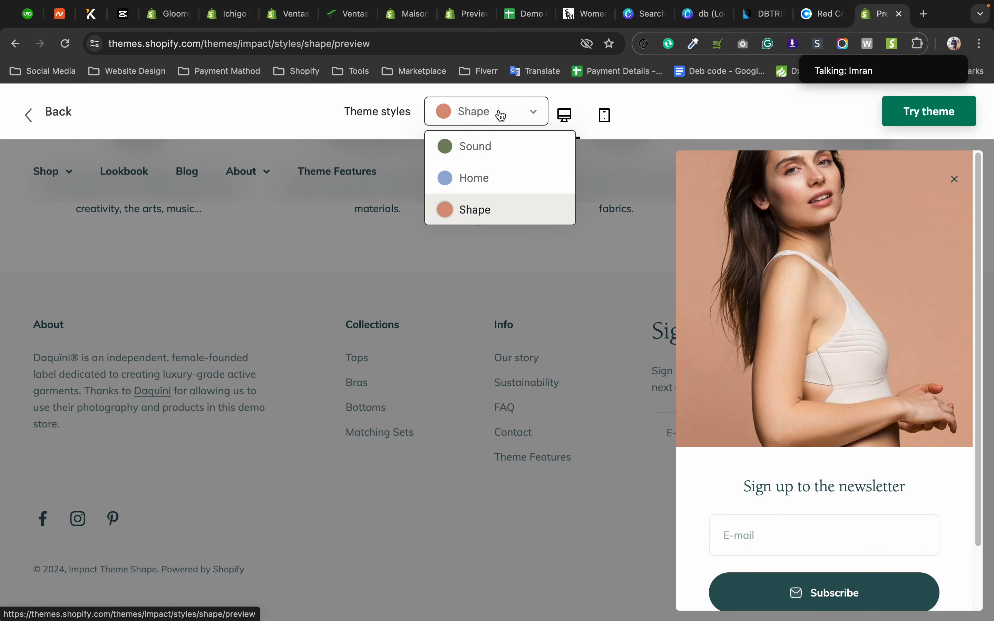
{"action": "left_click", "coordinate": [493, 179]}
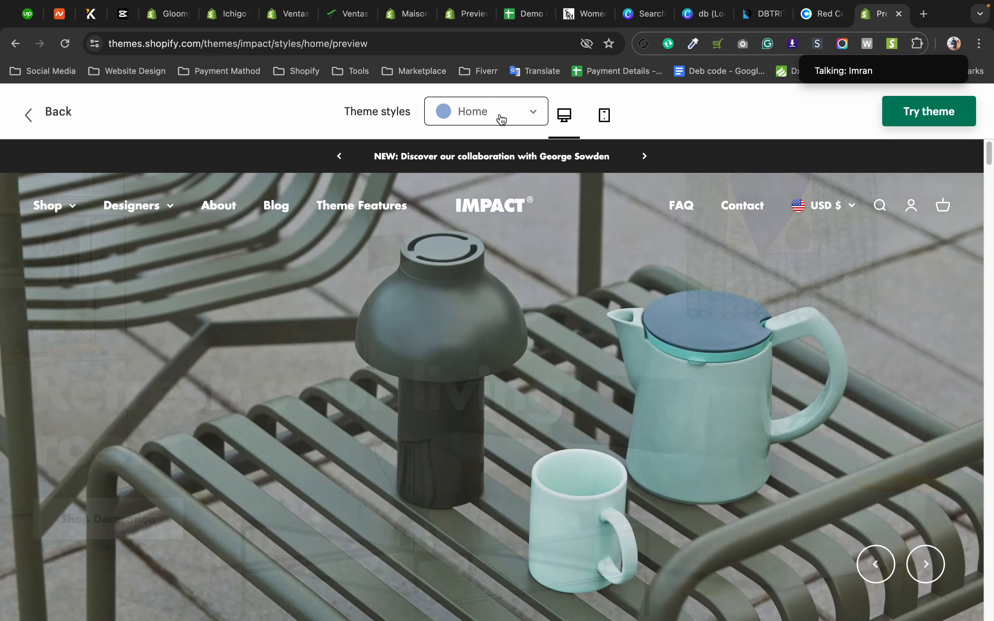
{"action": "left_click", "coordinate": [502, 119]}
{"action": "left_click", "coordinate": [493, 156]}
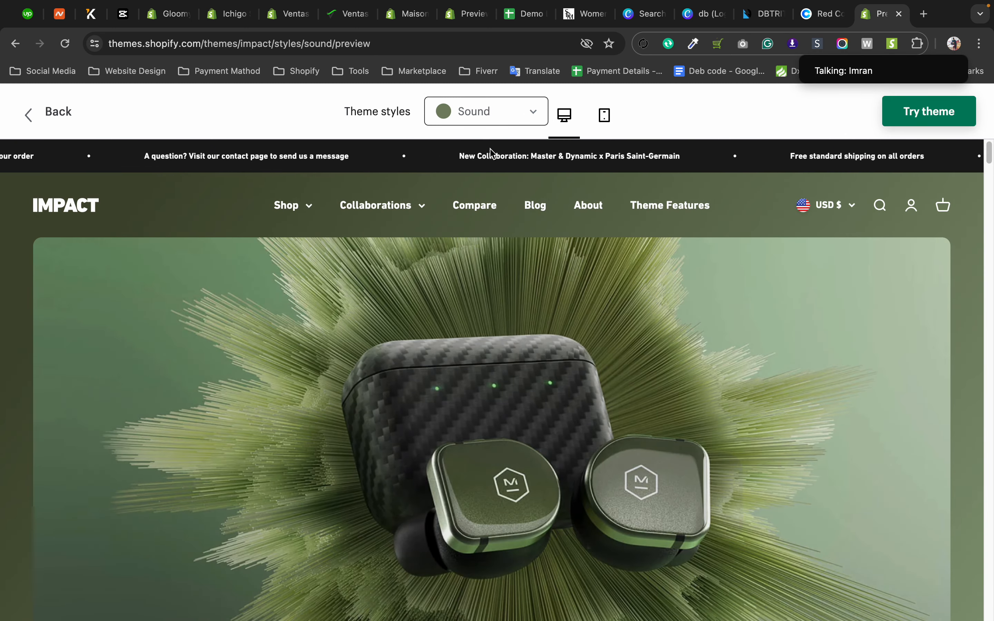
{"action": "scroll", "coordinate": [694, 308], "scroll_direction": "down", "scroll_amount": 10}
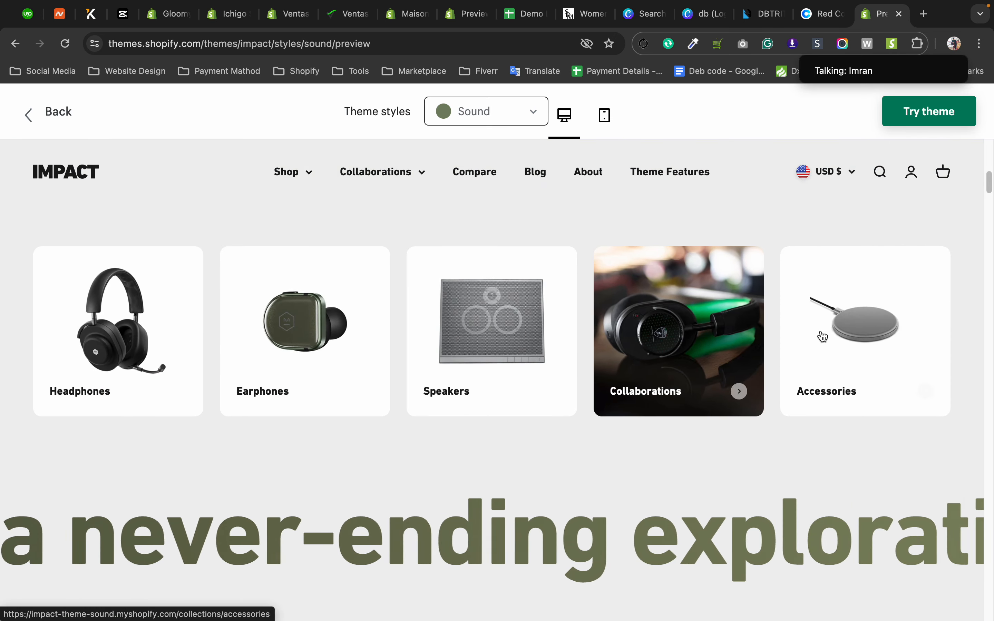
Revisit the Ventas365 theme style choices and check the Ella theme's details and actions in the Ichigo store's editor.
{"action": "left_click", "coordinate": [298, 11]}
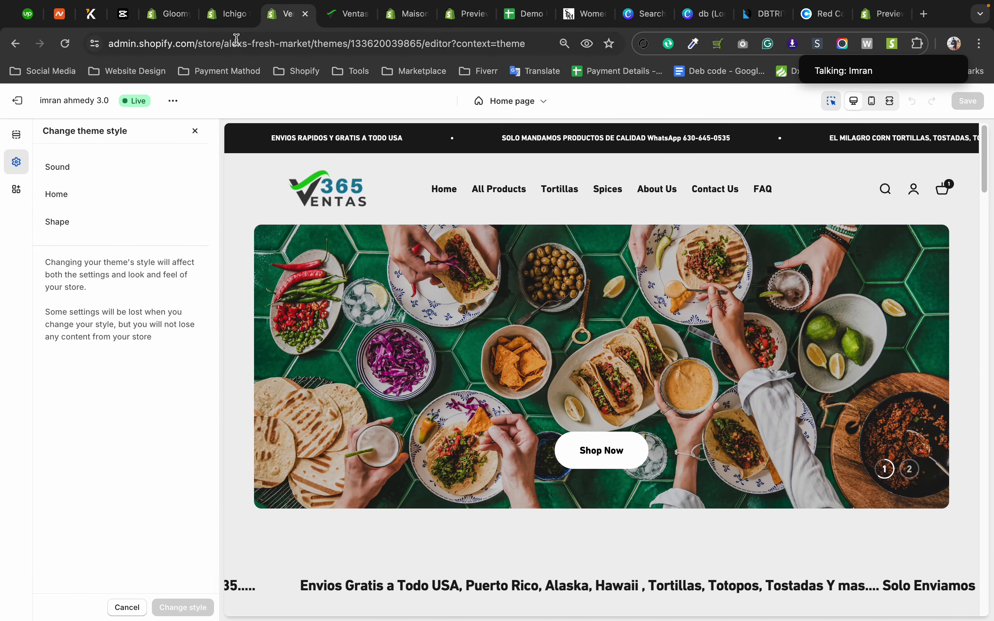
{"action": "left_click", "coordinate": [235, 15]}
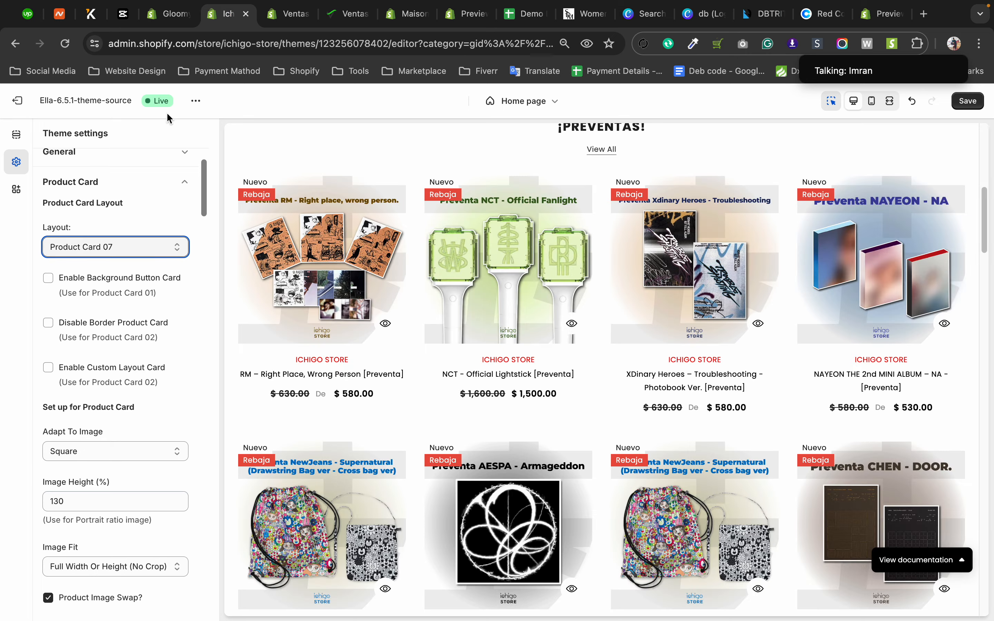
{"action": "left_click", "coordinate": [196, 102]}
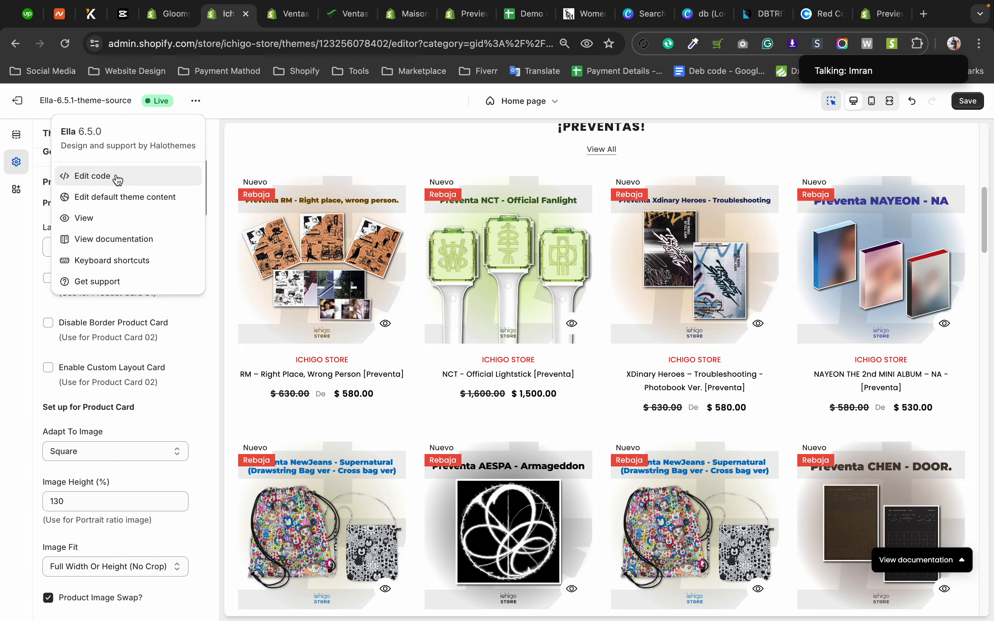
Return to the Ventas365 editor, leave its theme style choices and reopen the current theme's customization at the theme settings.
{"action": "left_click", "coordinate": [283, 19]}
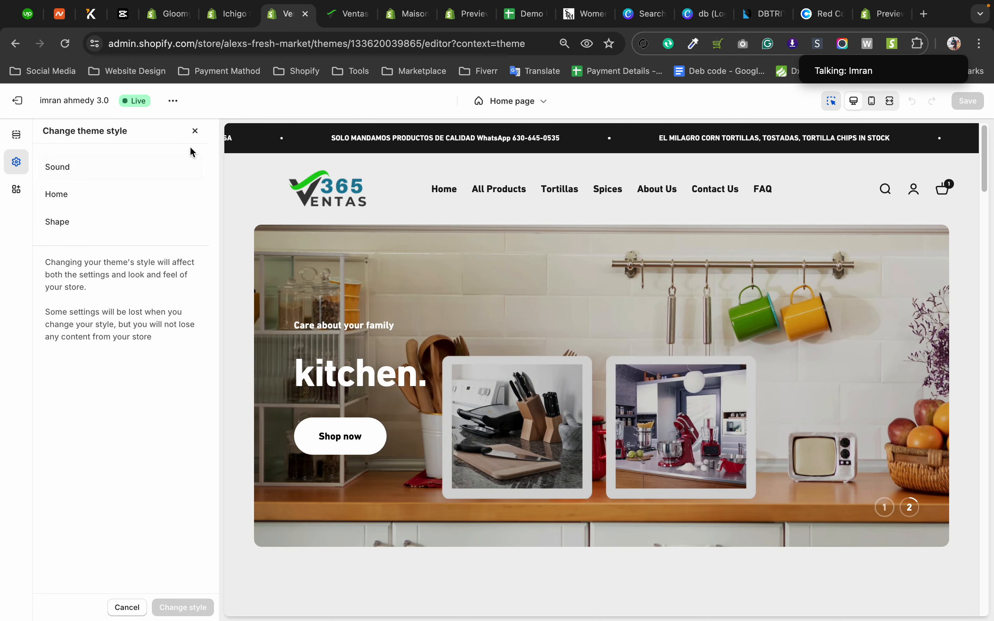
{"action": "left_click", "coordinate": [195, 134]}
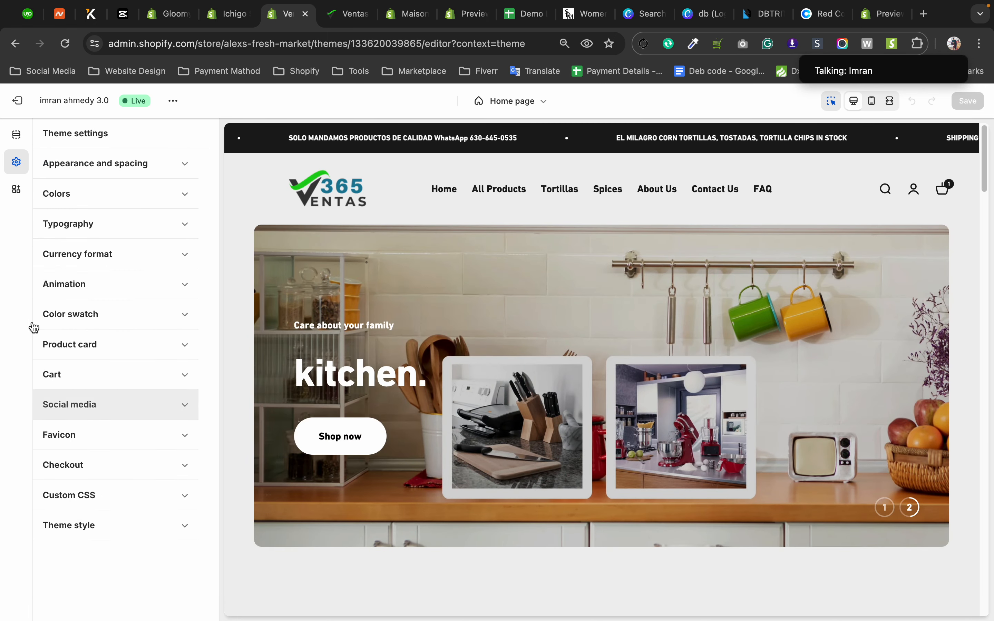
{"action": "left_click", "coordinate": [13, 113]}
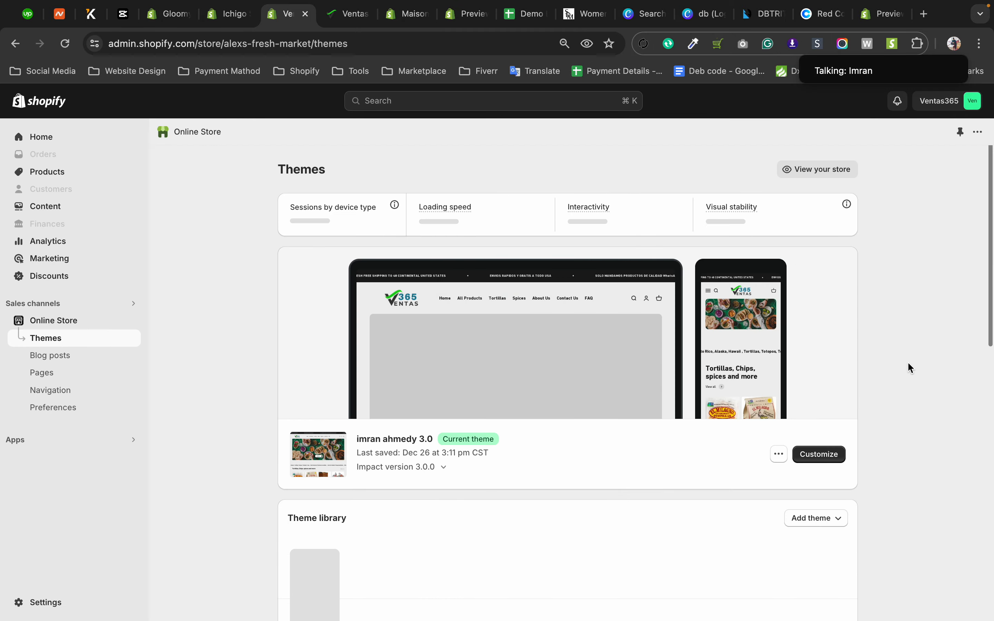
{"action": "left_click", "coordinate": [819, 454]}
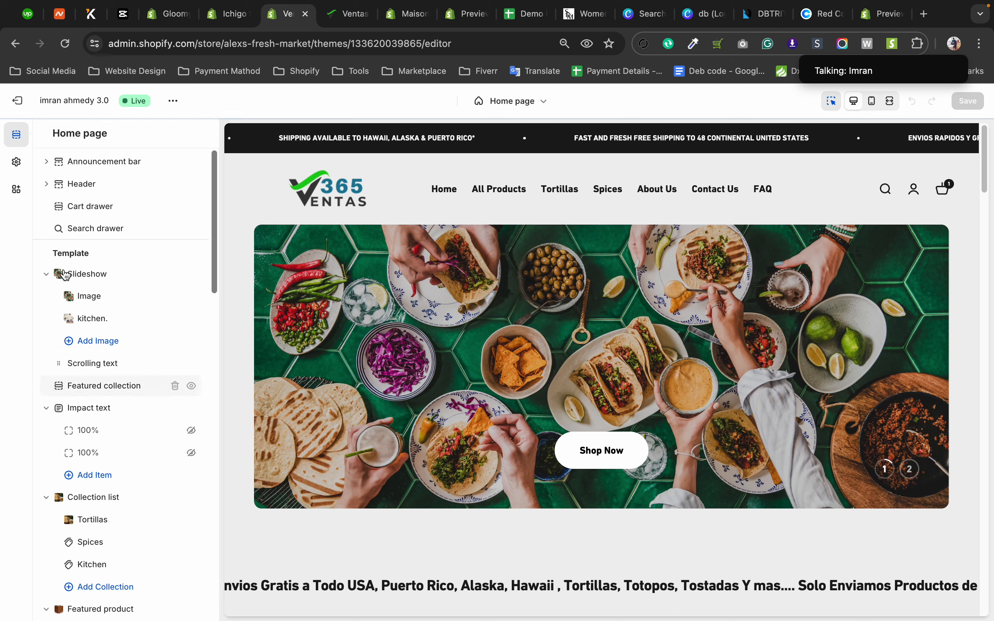
{"action": "left_click", "coordinate": [16, 161]}
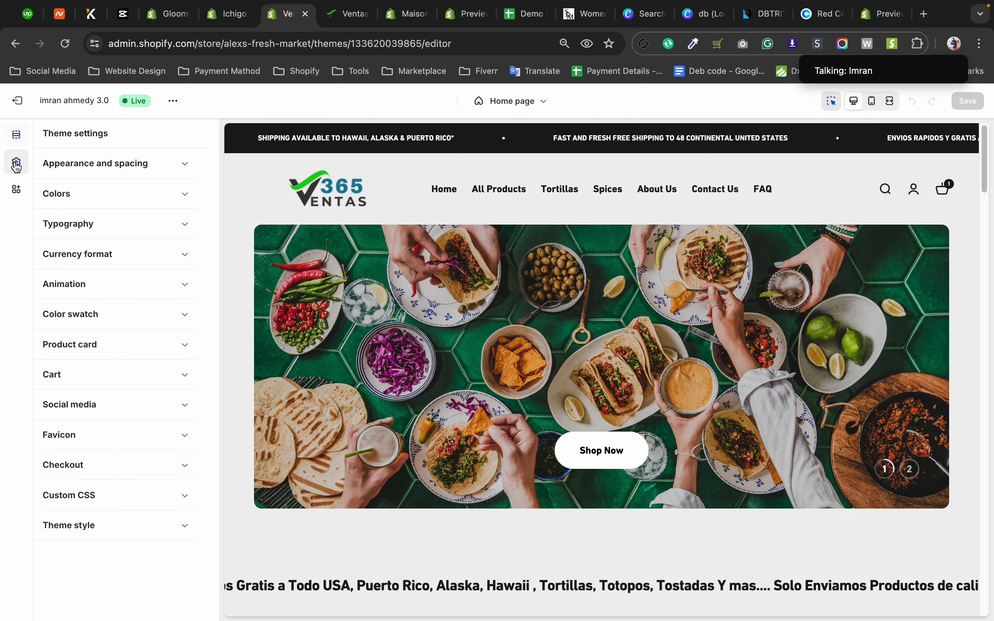
Preview the Home theme style on the Ventas365 store, discard it and return to the home page sections.
{"action": "left_click", "coordinate": [101, 544]}
{"action": "left_click", "coordinate": [66, 193]}
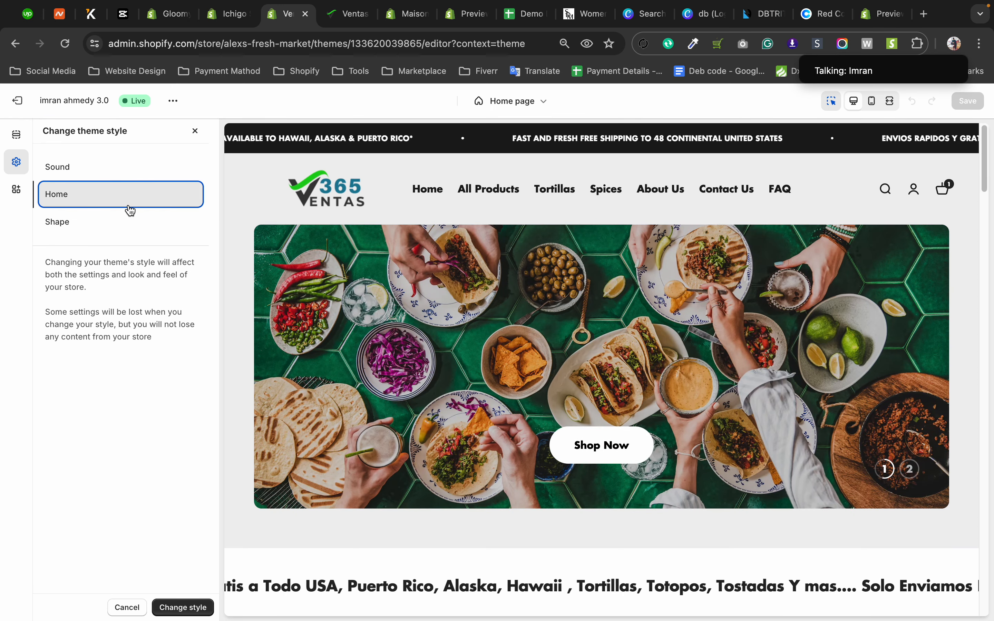
{"action": "left_click", "coordinate": [114, 226]}
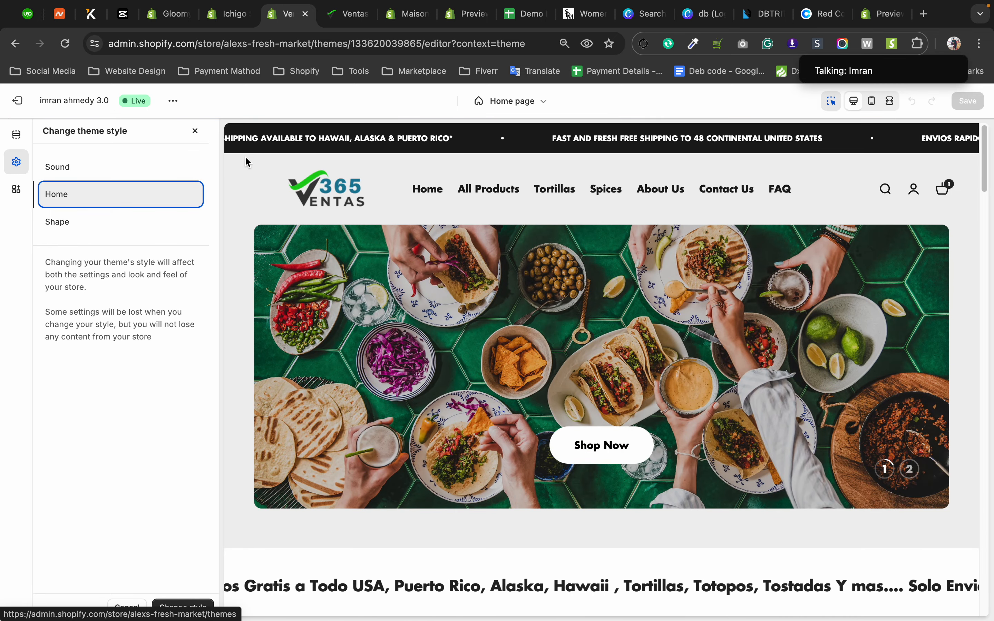
{"action": "left_click", "coordinate": [195, 131]}
{"action": "left_click", "coordinate": [19, 145]}
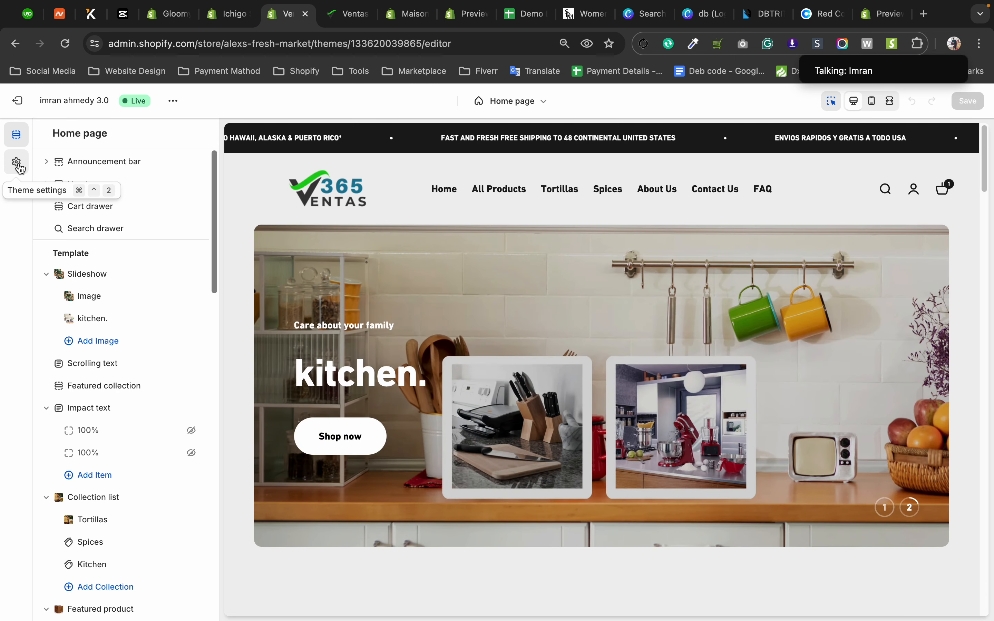
Compare the Ventas365 theme settings with the home page's section list, ending on the sections.
{"action": "left_click", "coordinate": [17, 165]}
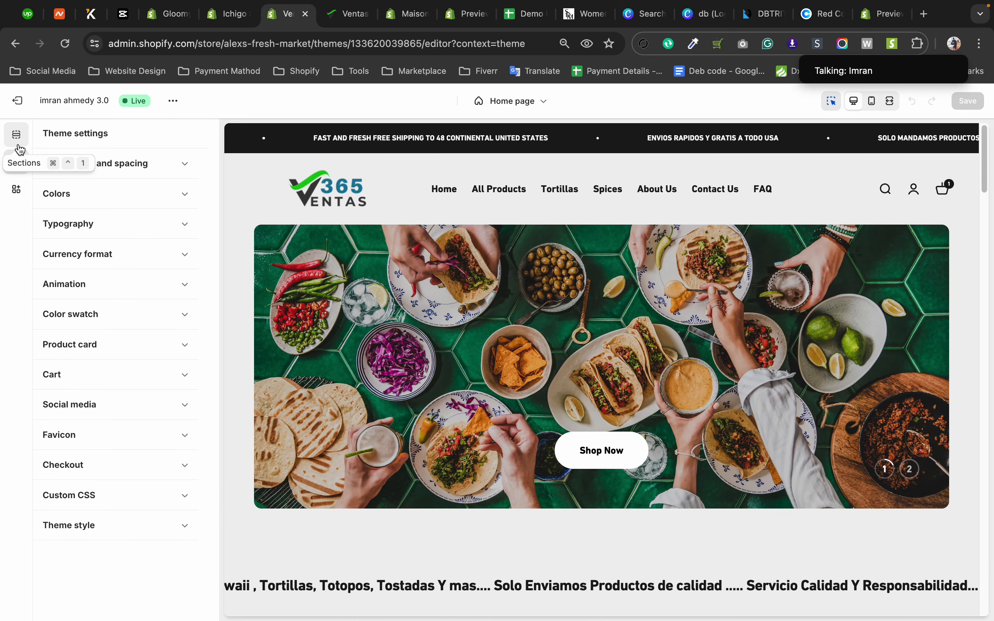
{"action": "left_click", "coordinate": [20, 148]}
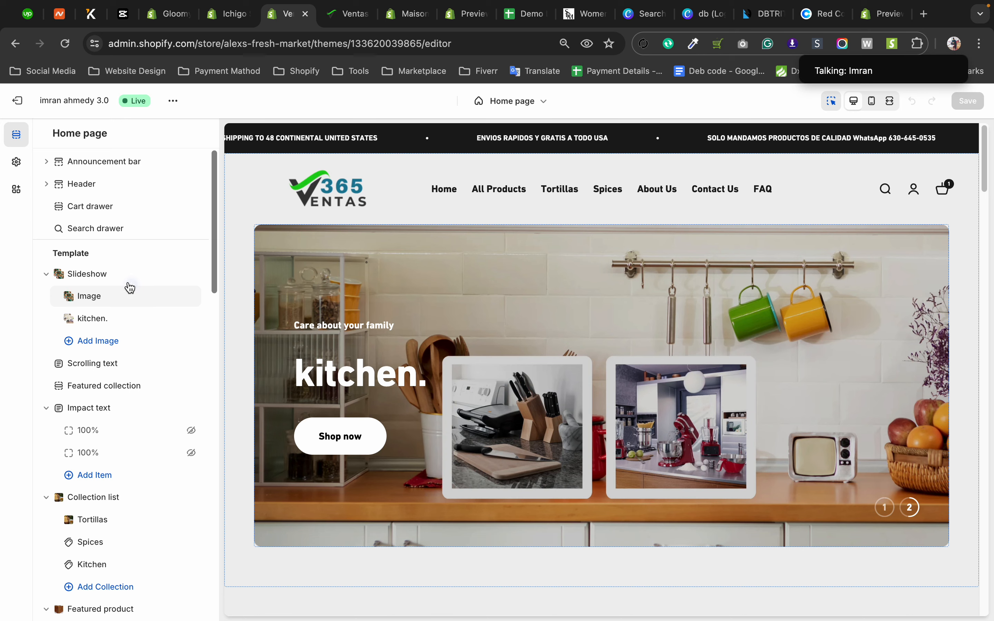
{"action": "left_click", "coordinate": [19, 164]}
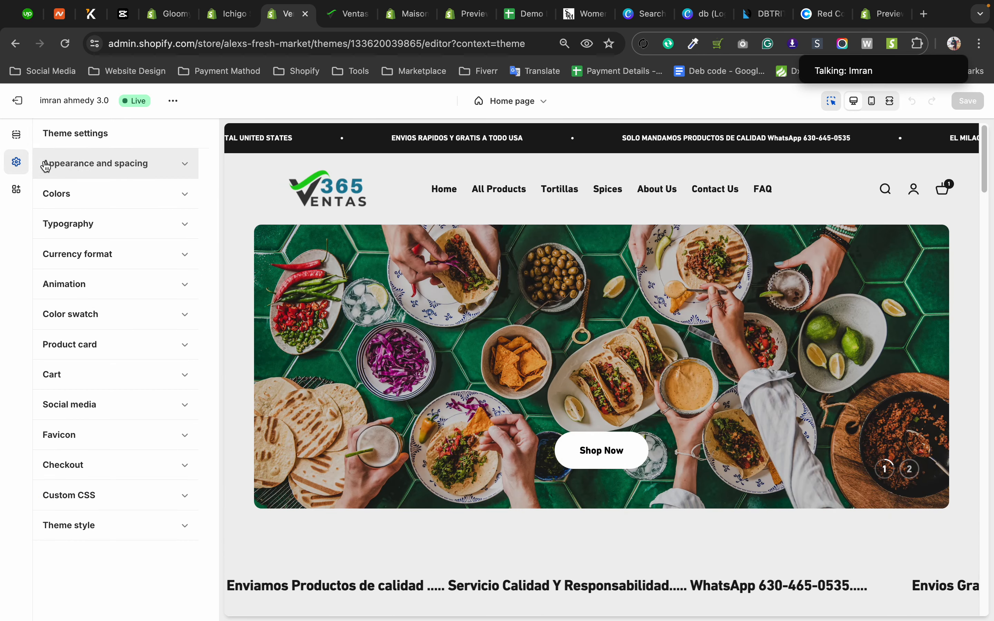
{"action": "left_click", "coordinate": [16, 136]}
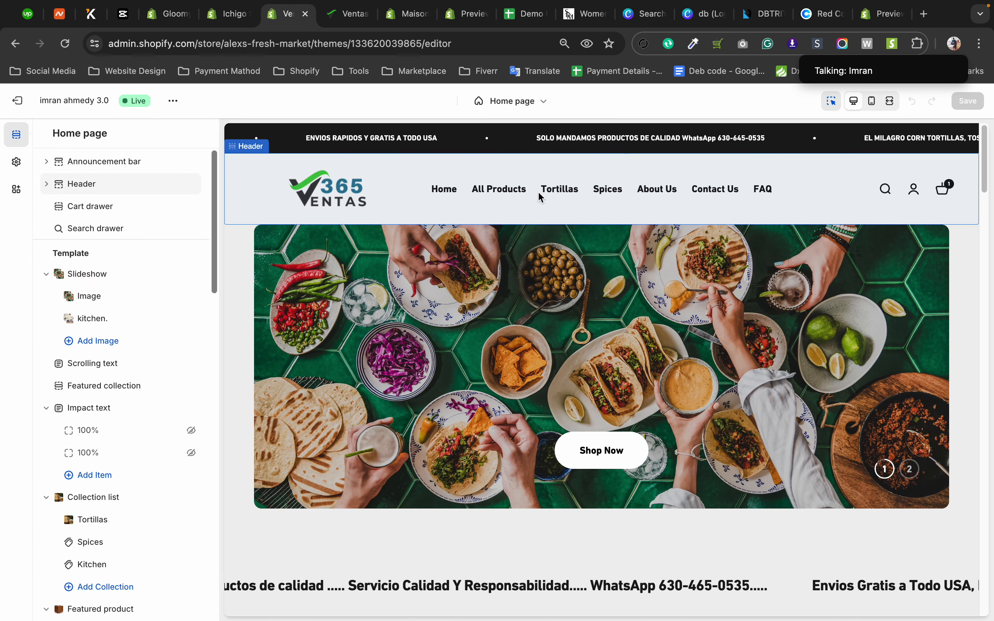
Look through the Ventas365 home page preview from the slideshow to the featured products and back.
{"action": "scroll", "coordinate": [344, 287], "scroll_direction": "down", "scroll_amount": 6}
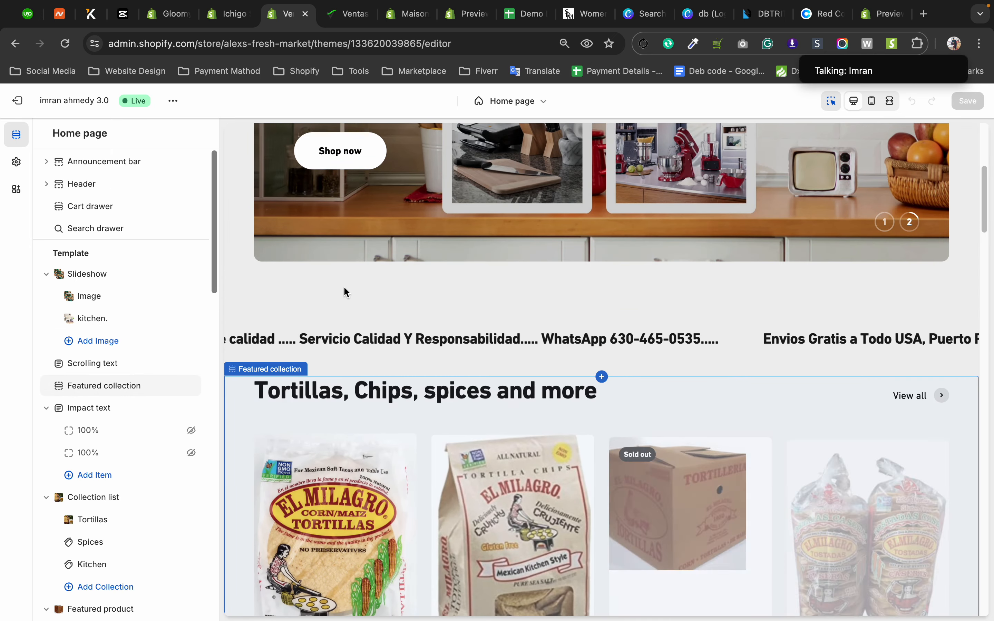
{"action": "scroll", "coordinate": [543, 459], "scroll_direction": "down", "scroll_amount": 5}
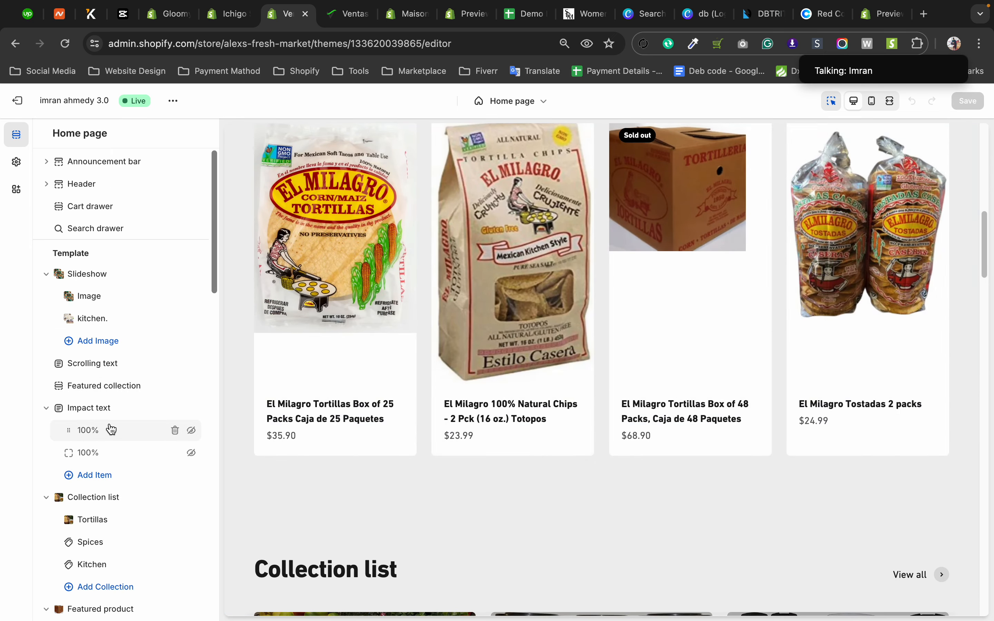
{"action": "scroll", "coordinate": [111, 429], "scroll_direction": "down", "scroll_amount": 15}
{"action": "scroll", "coordinate": [111, 430], "scroll_direction": "up", "scroll_amount": 15}
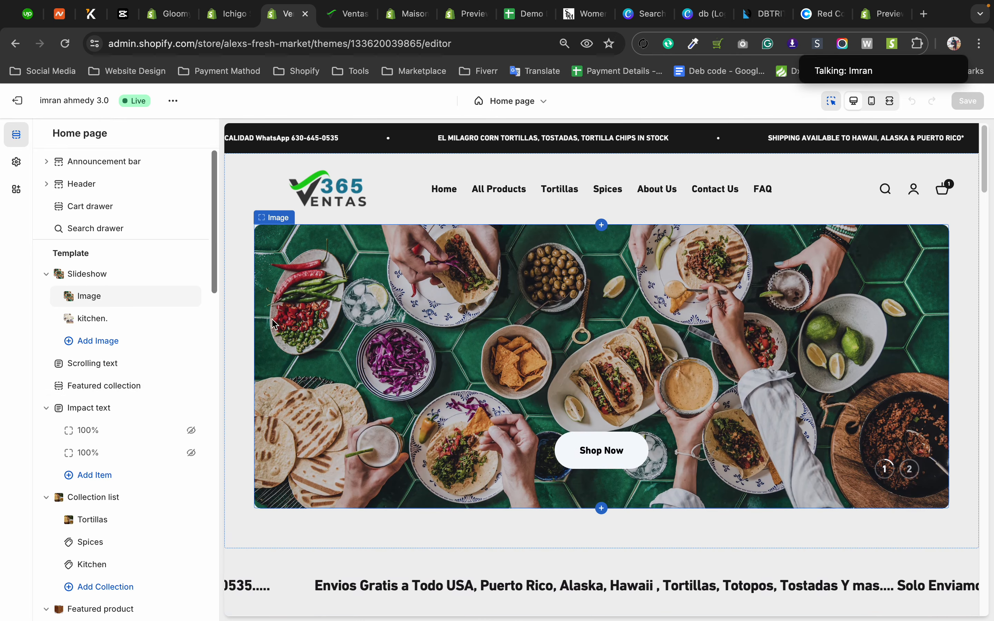
Reopen the Ventas365 current theme's customization and go through the home page's section list down to the footer.
{"action": "left_click", "coordinate": [18, 102]}
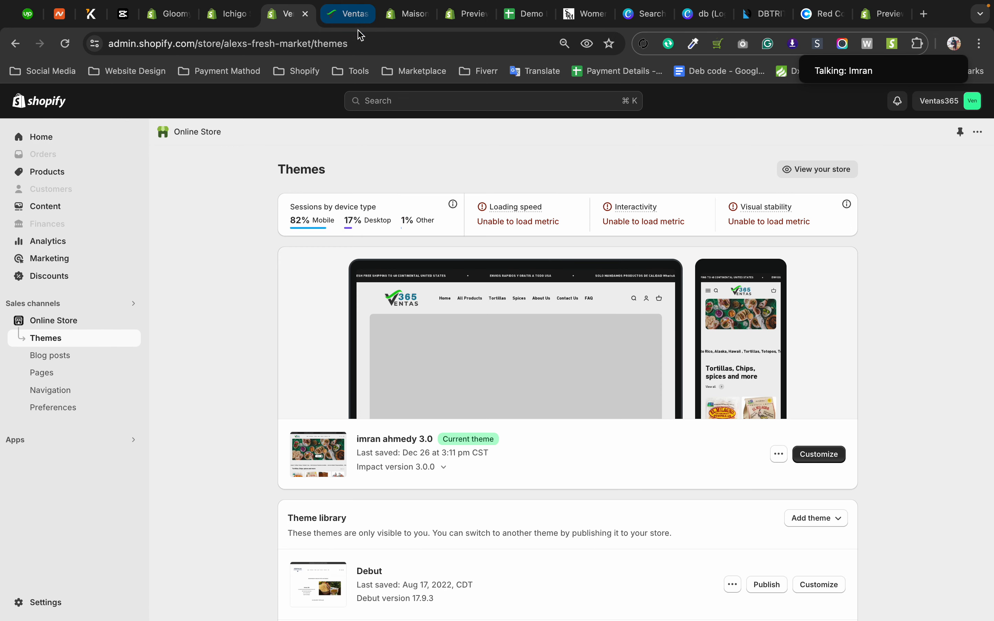
{"action": "left_click", "coordinate": [819, 456]}
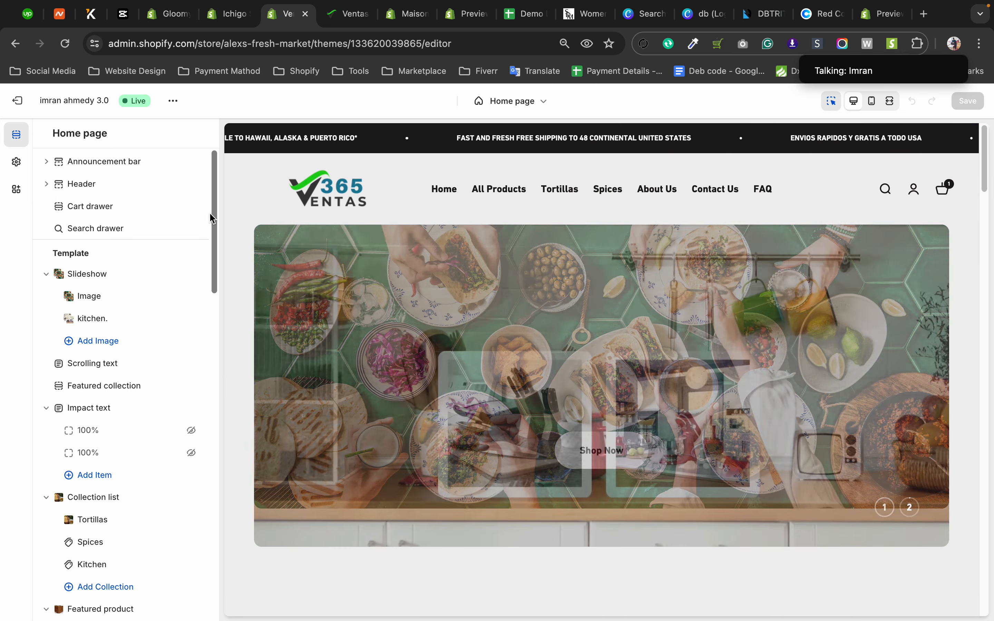
{"action": "left_click_drag", "start_coordinate": [209, 212], "coordinate": [227, 572]}
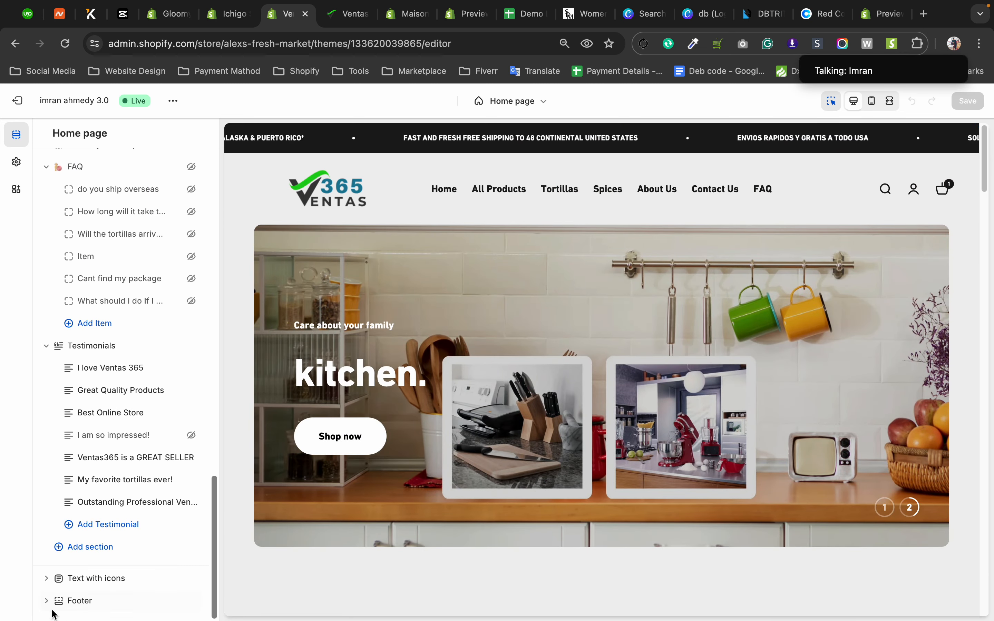
{"action": "left_click", "coordinate": [48, 600]}
Look through the Ventas365 home page preview from the footer back up to the slideshow.
{"action": "scroll", "coordinate": [113, 430], "scroll_direction": "up", "scroll_amount": 20}
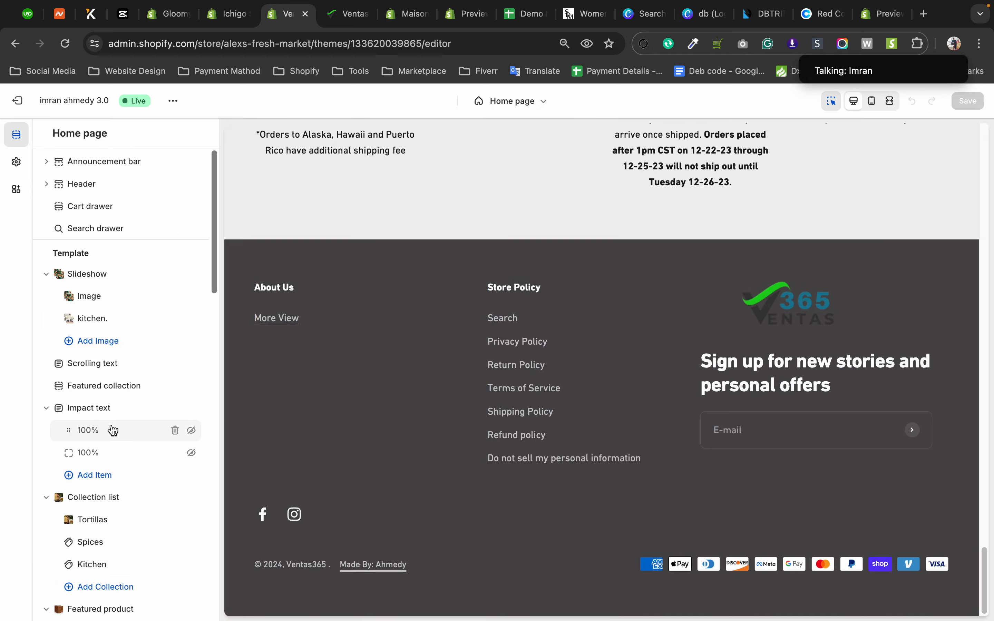
{"action": "scroll", "coordinate": [476, 422], "scroll_direction": "up", "scroll_amount": 15}
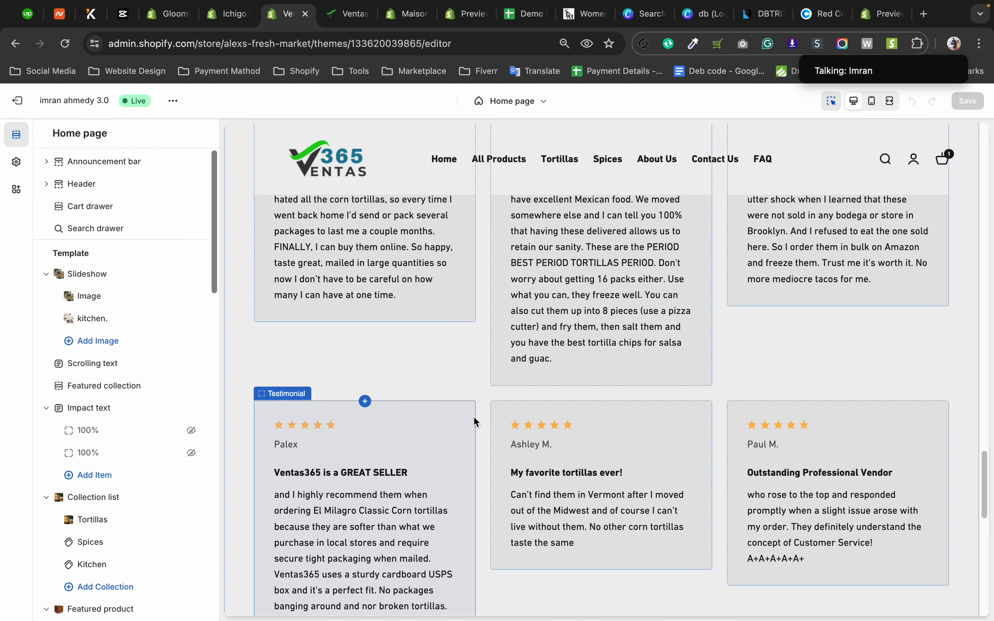
{"action": "scroll", "coordinate": [477, 422], "scroll_direction": "up", "scroll_amount": 5}
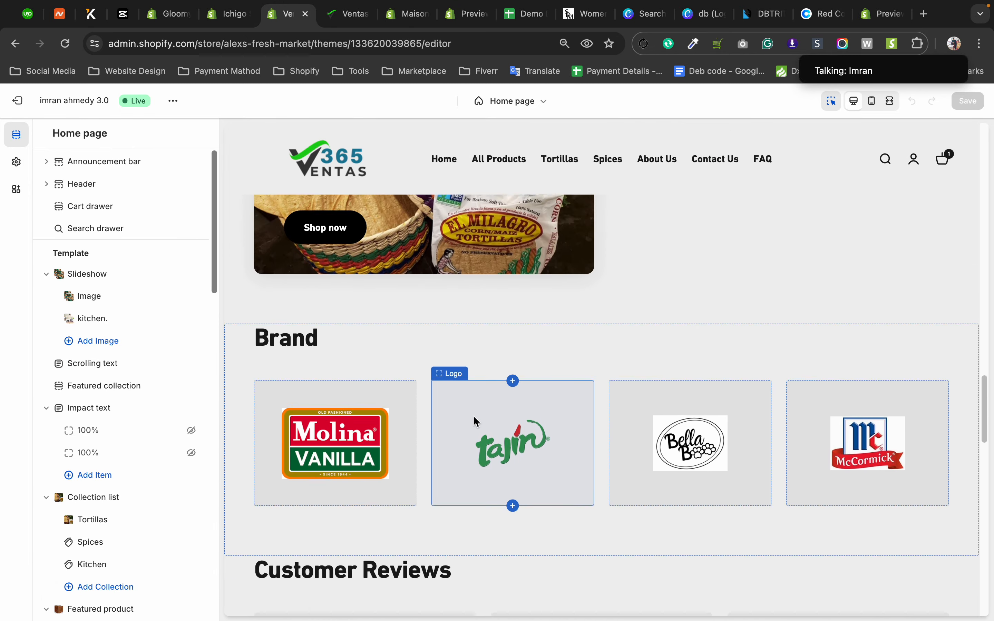
{"action": "scroll", "coordinate": [473, 416], "scroll_direction": "up", "scroll_amount": 10}
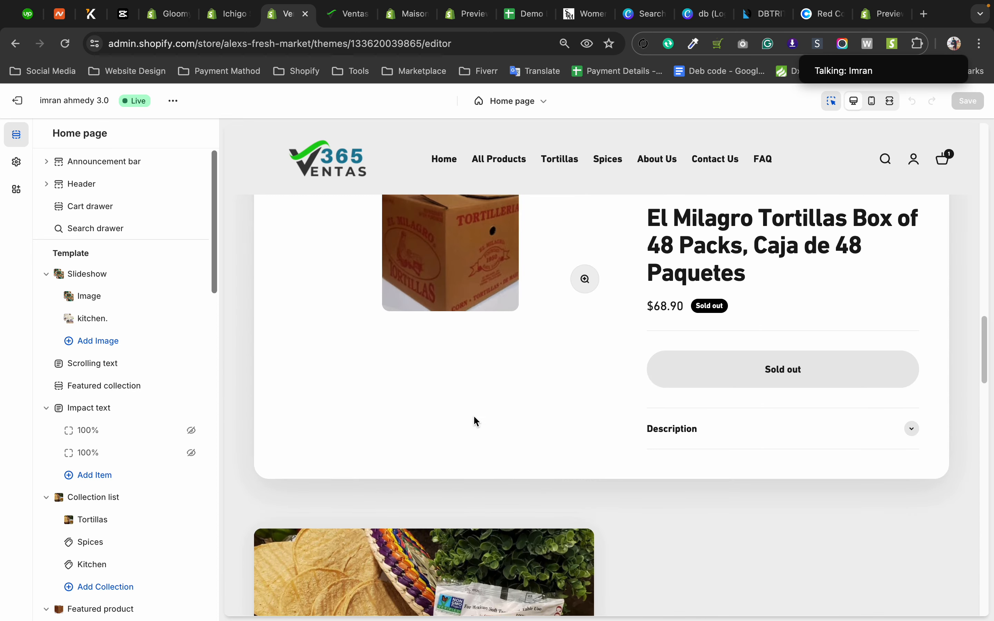
{"action": "scroll", "coordinate": [474, 416], "scroll_direction": "up", "scroll_amount": 10}
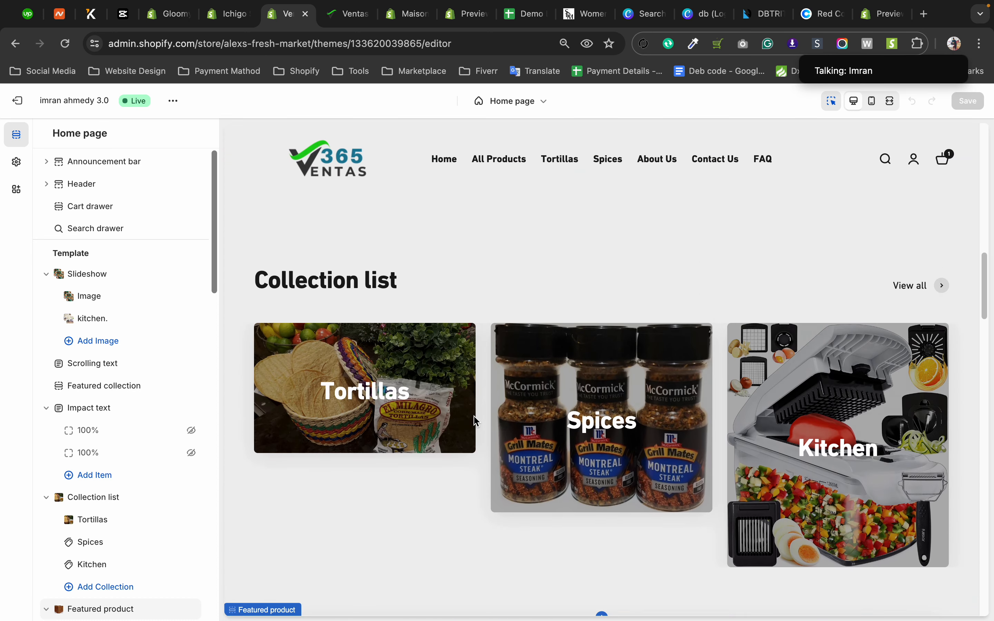
{"action": "scroll", "coordinate": [474, 416], "scroll_direction": "up", "scroll_amount": 8}
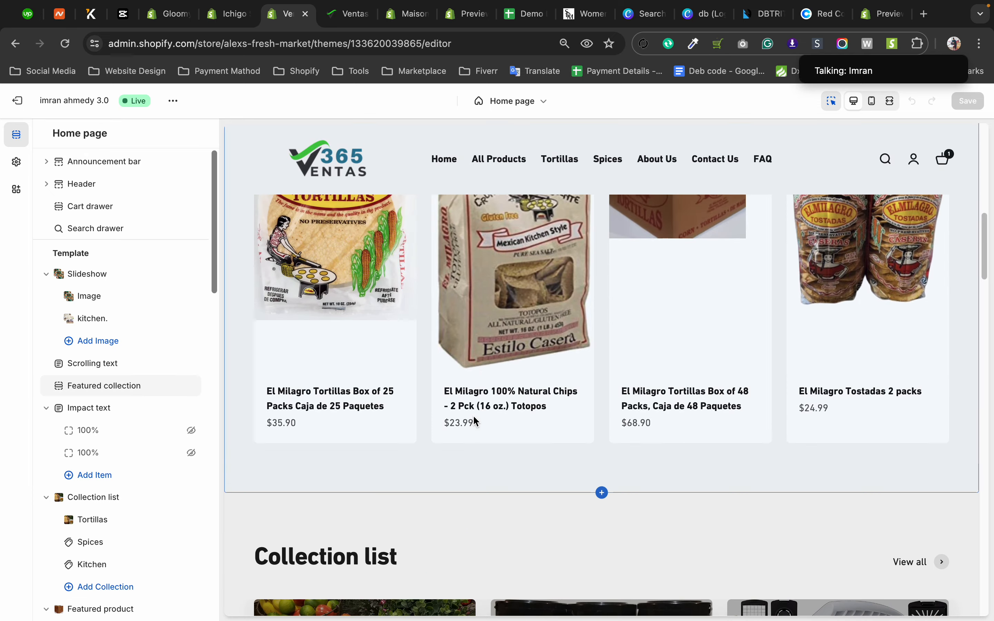
{"action": "scroll", "coordinate": [474, 421], "scroll_direction": "up", "scroll_amount": 5}
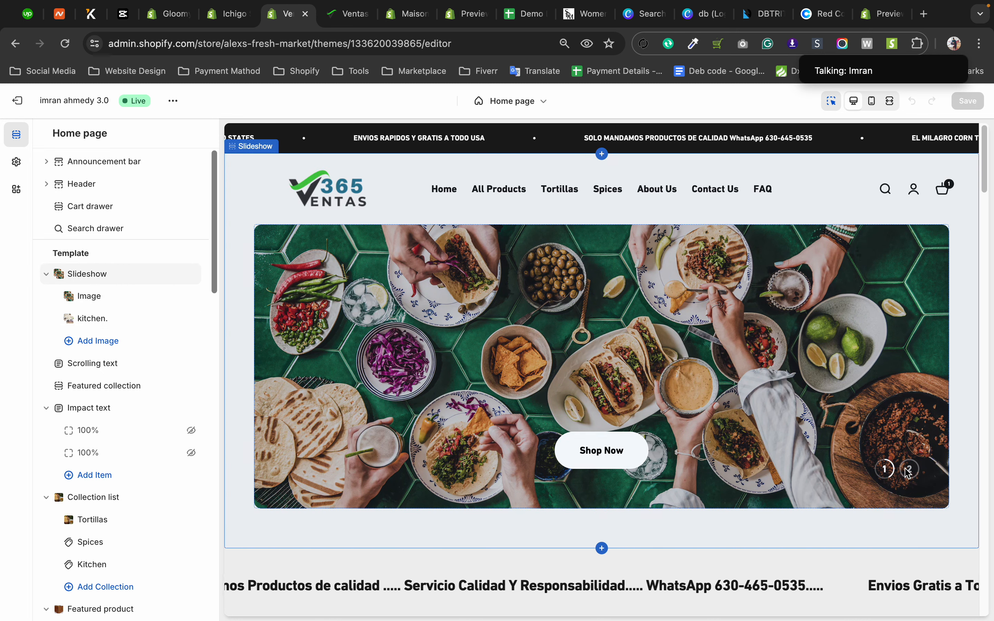
Open the slideshow section's settings on its second slide and look down the page preview to the brand logos and customer reviews.
{"action": "left_click", "coordinate": [890, 471]}
{"action": "left_click", "coordinate": [909, 469]}
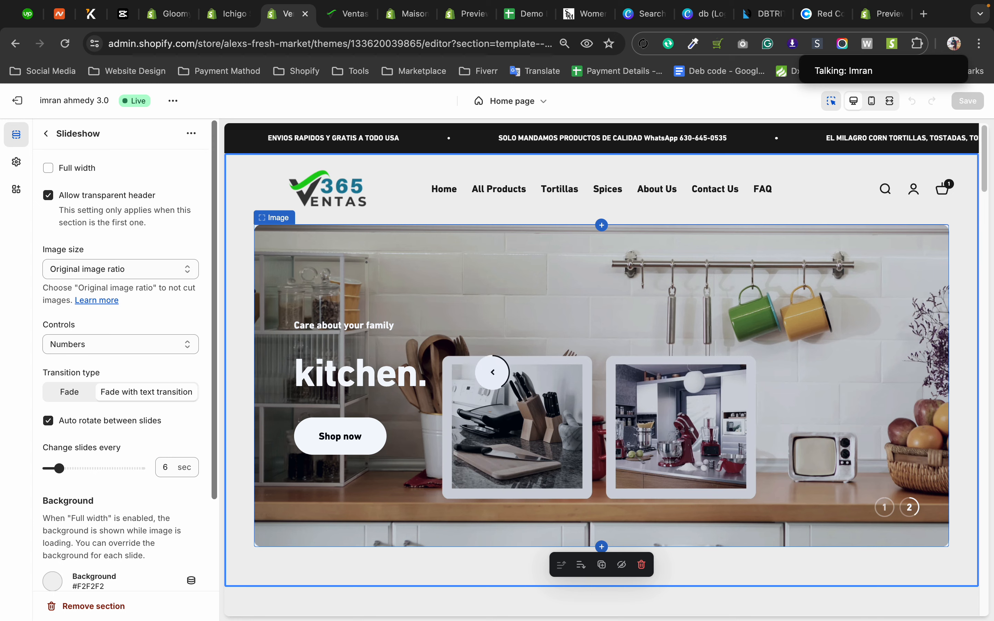
{"action": "scroll", "coordinate": [658, 317], "scroll_direction": "down", "scroll_amount": 2}
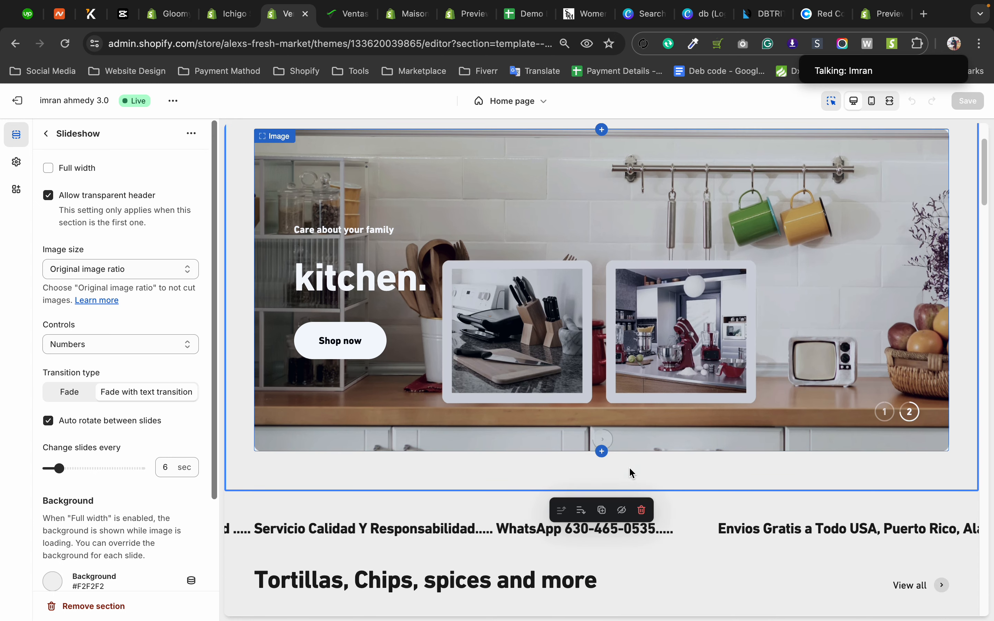
{"action": "scroll", "coordinate": [631, 473], "scroll_direction": "down", "scroll_amount": 3}
{"action": "scroll", "coordinate": [632, 473], "scroll_direction": "down", "scroll_amount": 8}
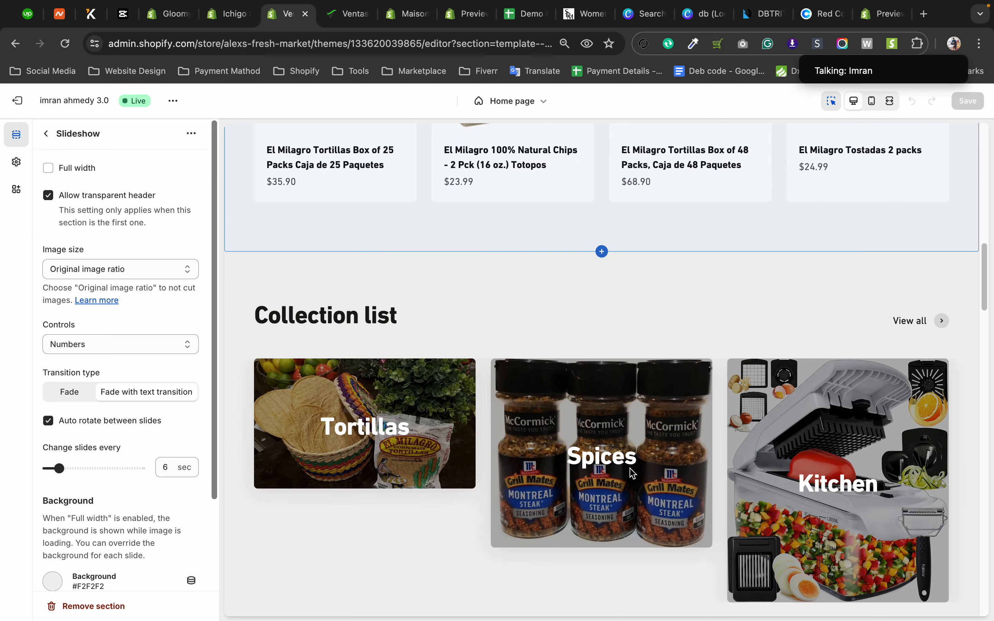
{"action": "scroll", "coordinate": [633, 474], "scroll_direction": "down", "scroll_amount": 3}
{"action": "scroll", "coordinate": [632, 473], "scroll_direction": "down", "scroll_amount": 10}
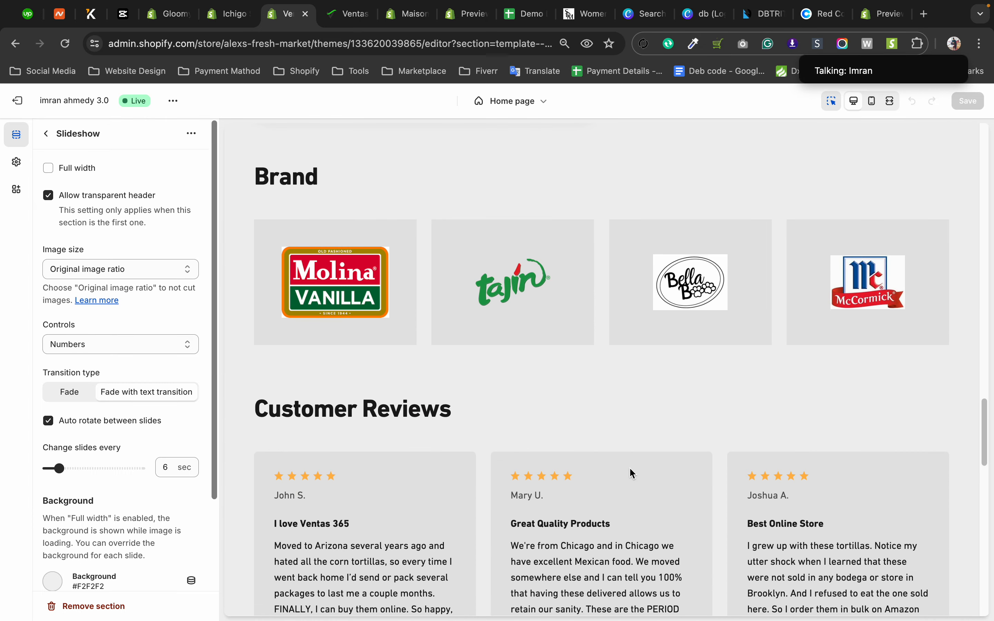
Close the Ventas365 editor and storefront pages and the Maison Bohiti editor, leaving its unsaved changes behind.
{"action": "left_click", "coordinate": [307, 15]}
{"action": "left_click", "coordinate": [306, 15]}
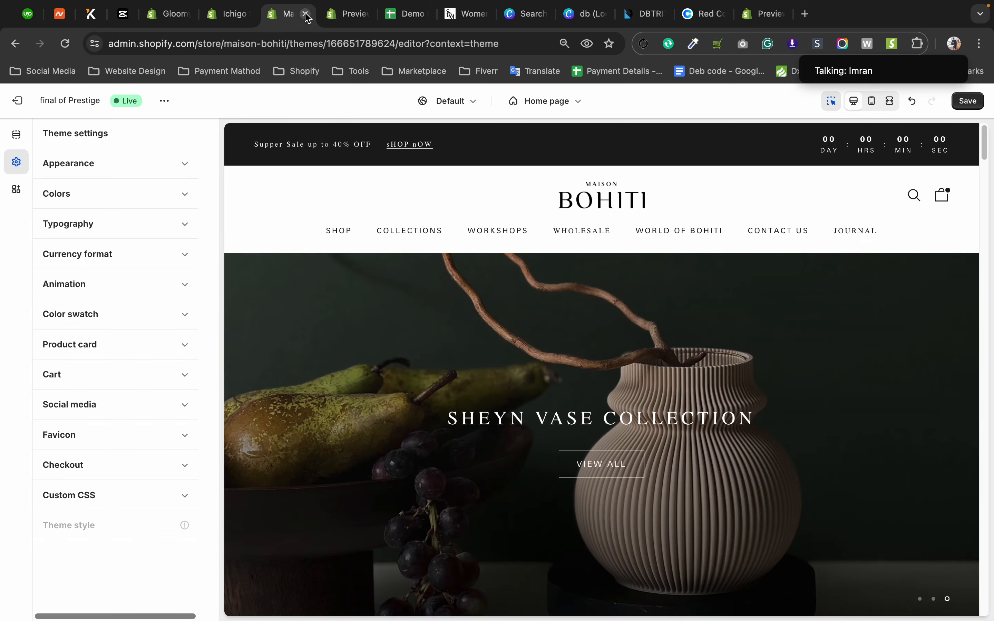
{"action": "left_click", "coordinate": [306, 15]}
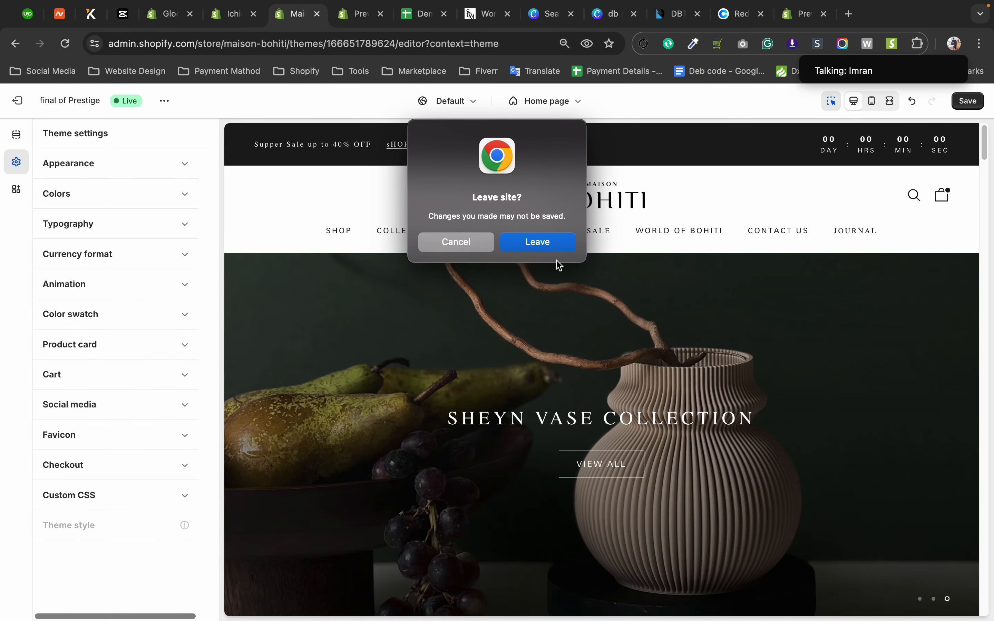
{"action": "left_click", "coordinate": [550, 242]}
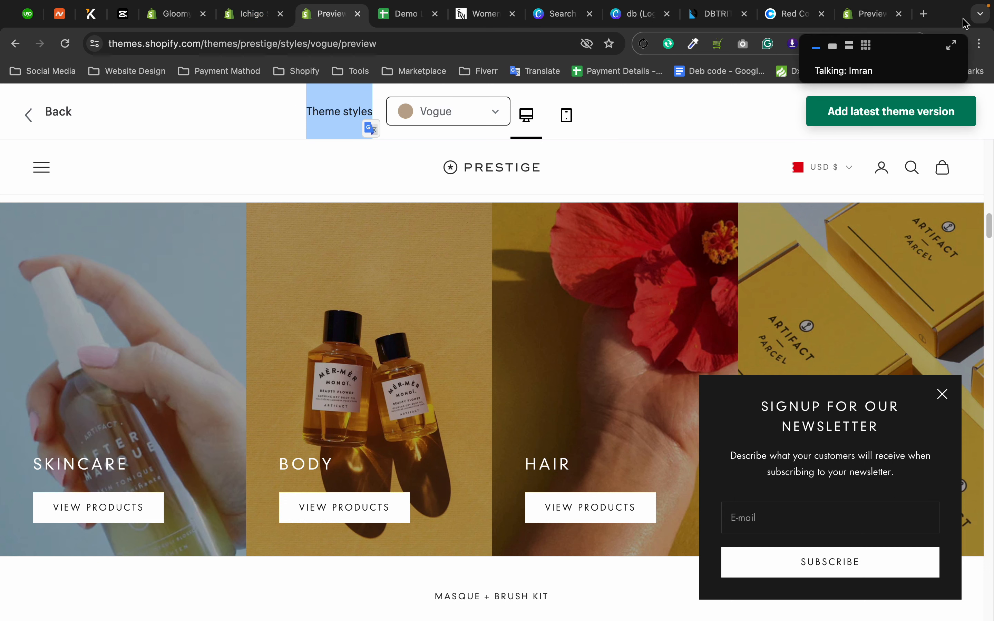
Reopen the recently closed Maison Bohiti theme editor from the browser's tab search.
{"action": "left_click", "coordinate": [981, 19]}
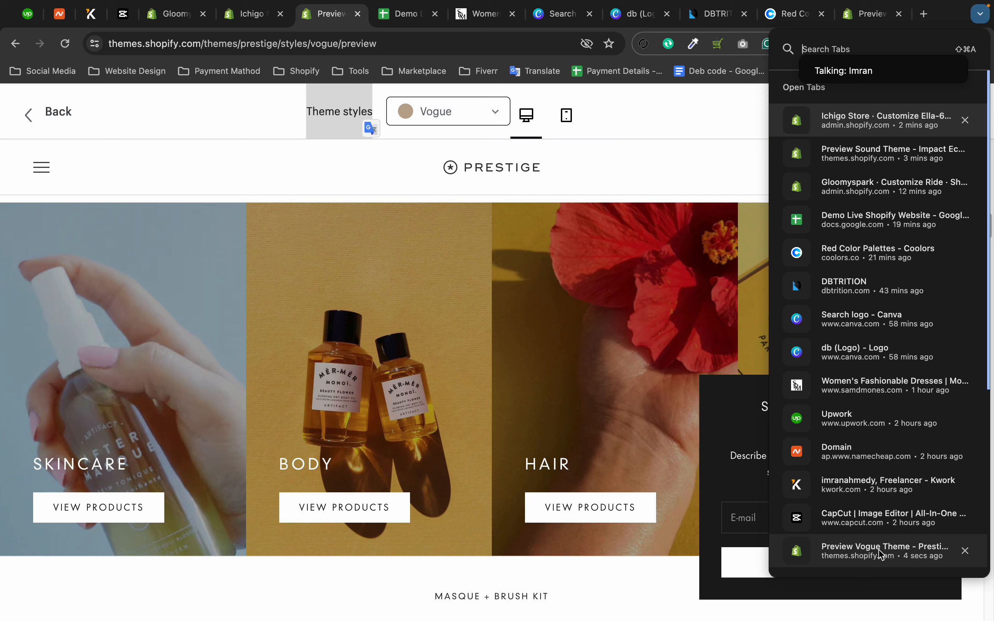
{"action": "scroll", "coordinate": [874, 218], "scroll_direction": "down", "scroll_amount": 1}
{"action": "scroll", "coordinate": [874, 224], "scroll_direction": "down", "scroll_amount": 5}
{"action": "left_click", "coordinate": [884, 320]}
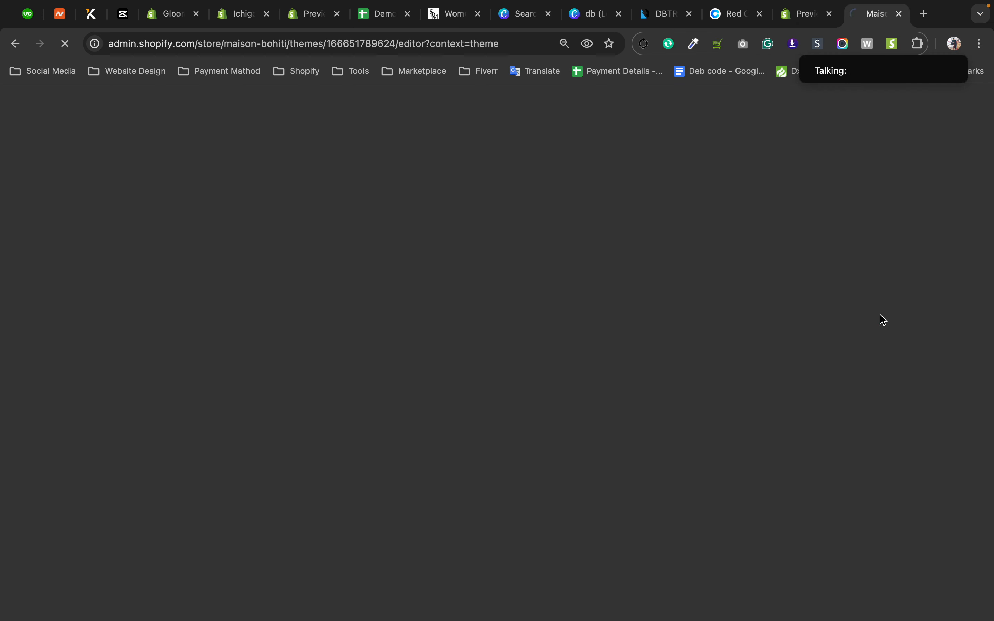